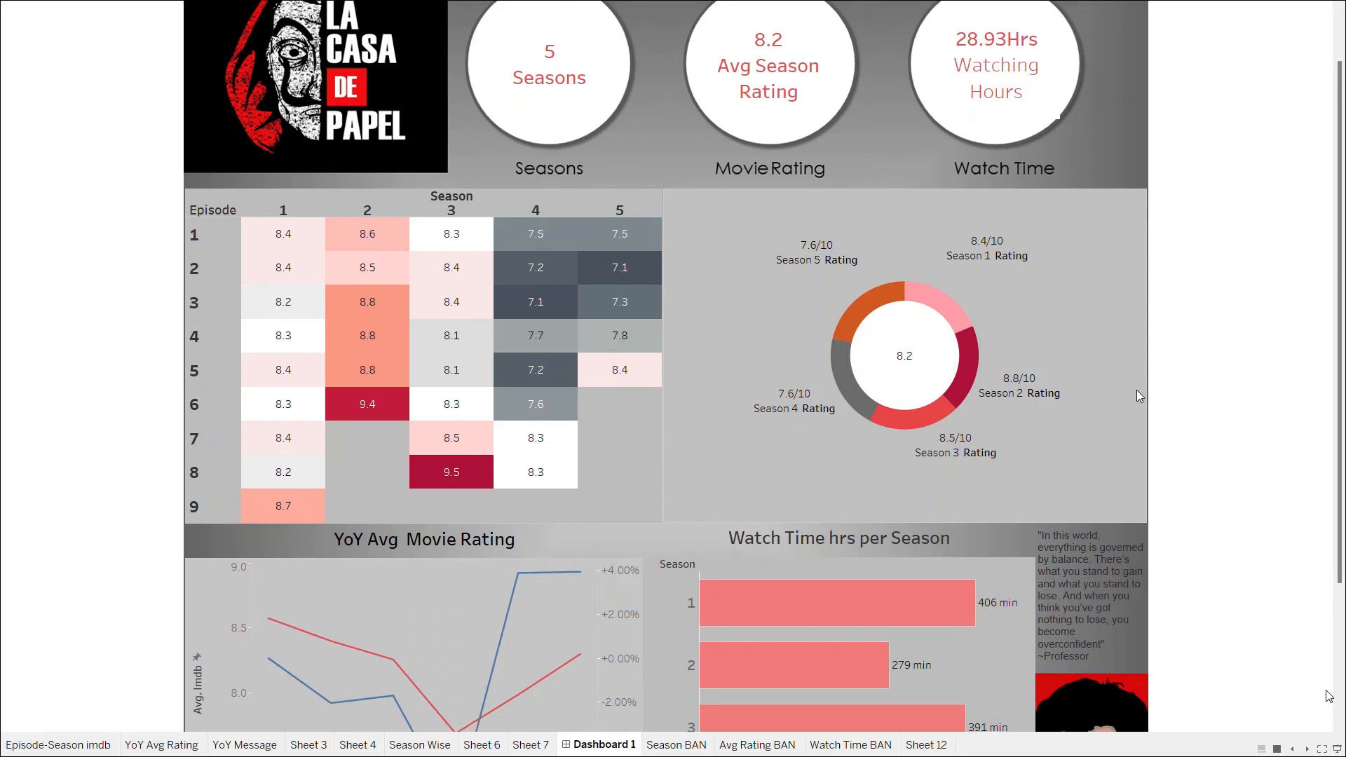
Step: Scroll through the finished Money Heist dashboard to review its charts and layout
scroll(1138, 397, "down", 2)
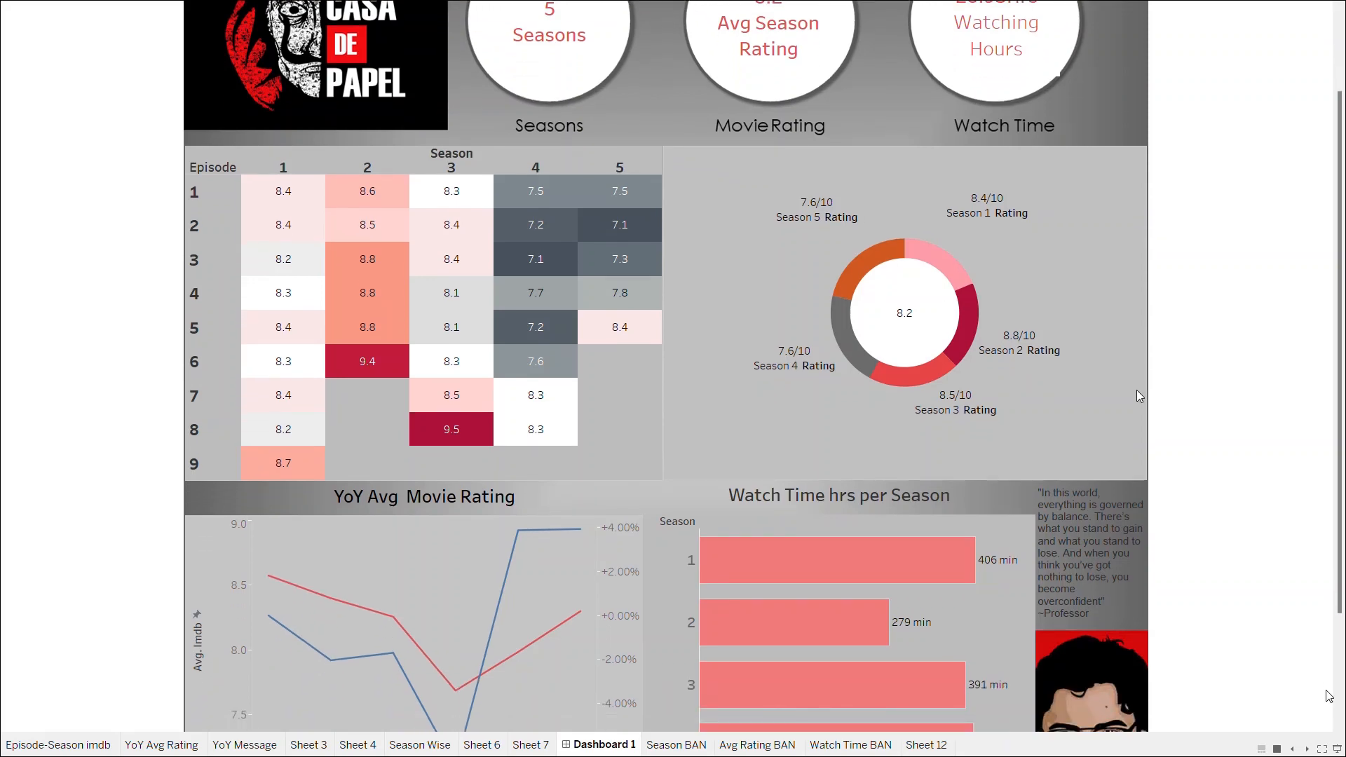
scroll(1137, 390, "down", 4)
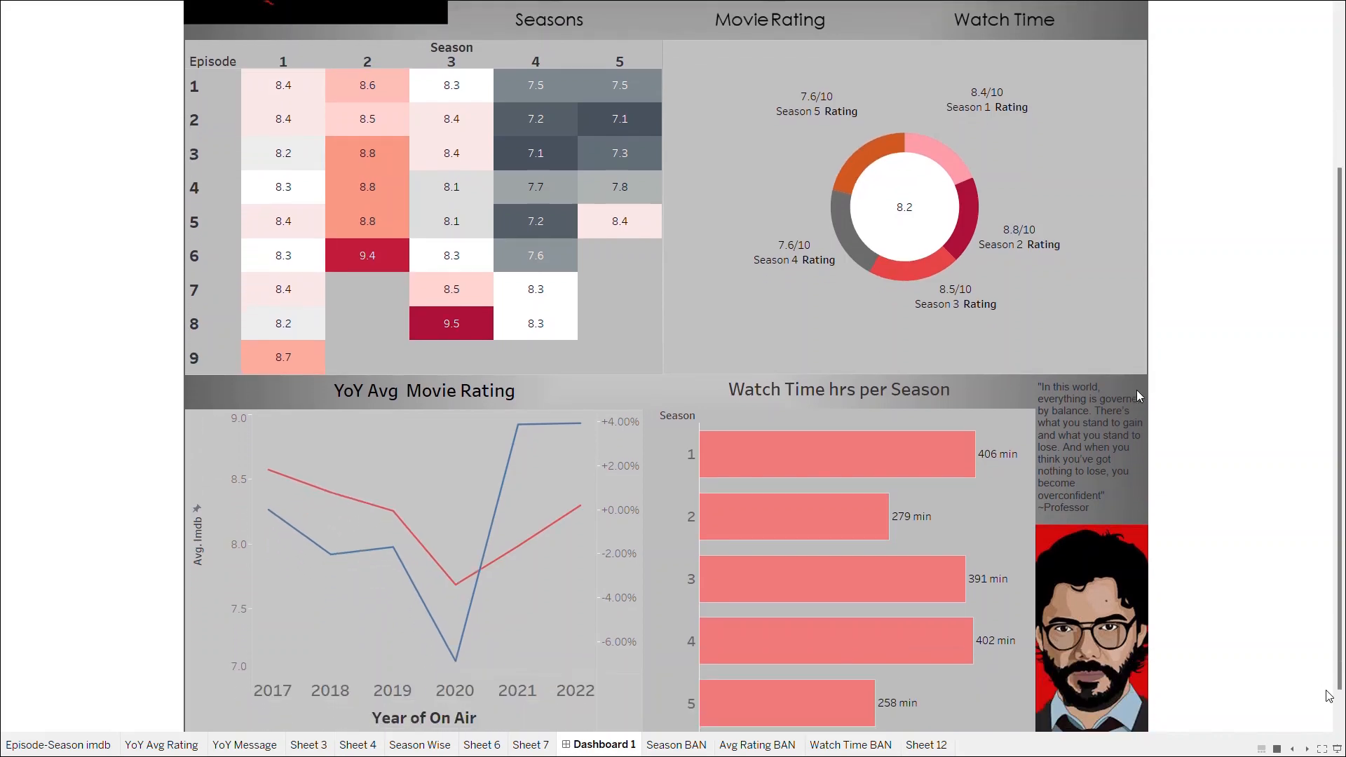
scroll(1138, 390, "up", 3)
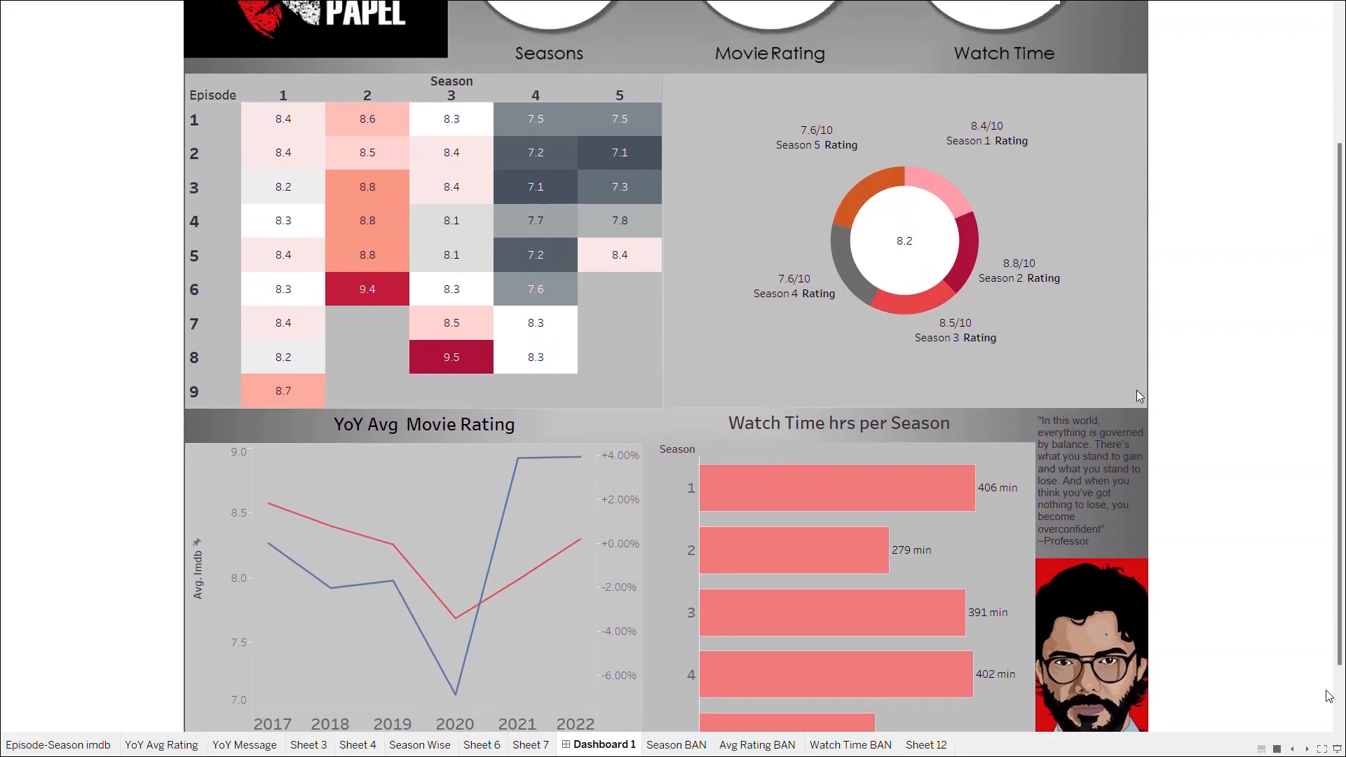
scroll(1137, 390, "up", 3)
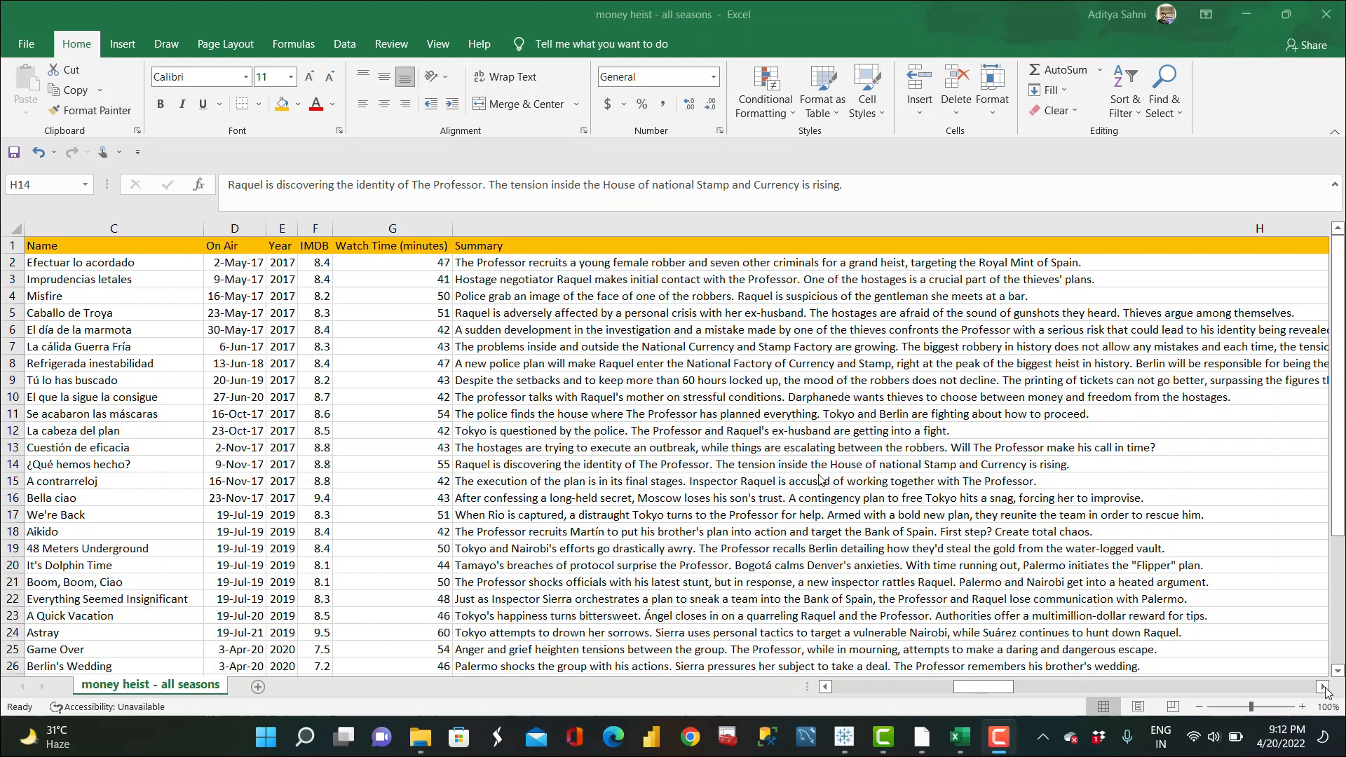
Step: Examine the columns of the money heist - all seasons spreadsheet data
left_click_drag(985, 683, 769, 691)
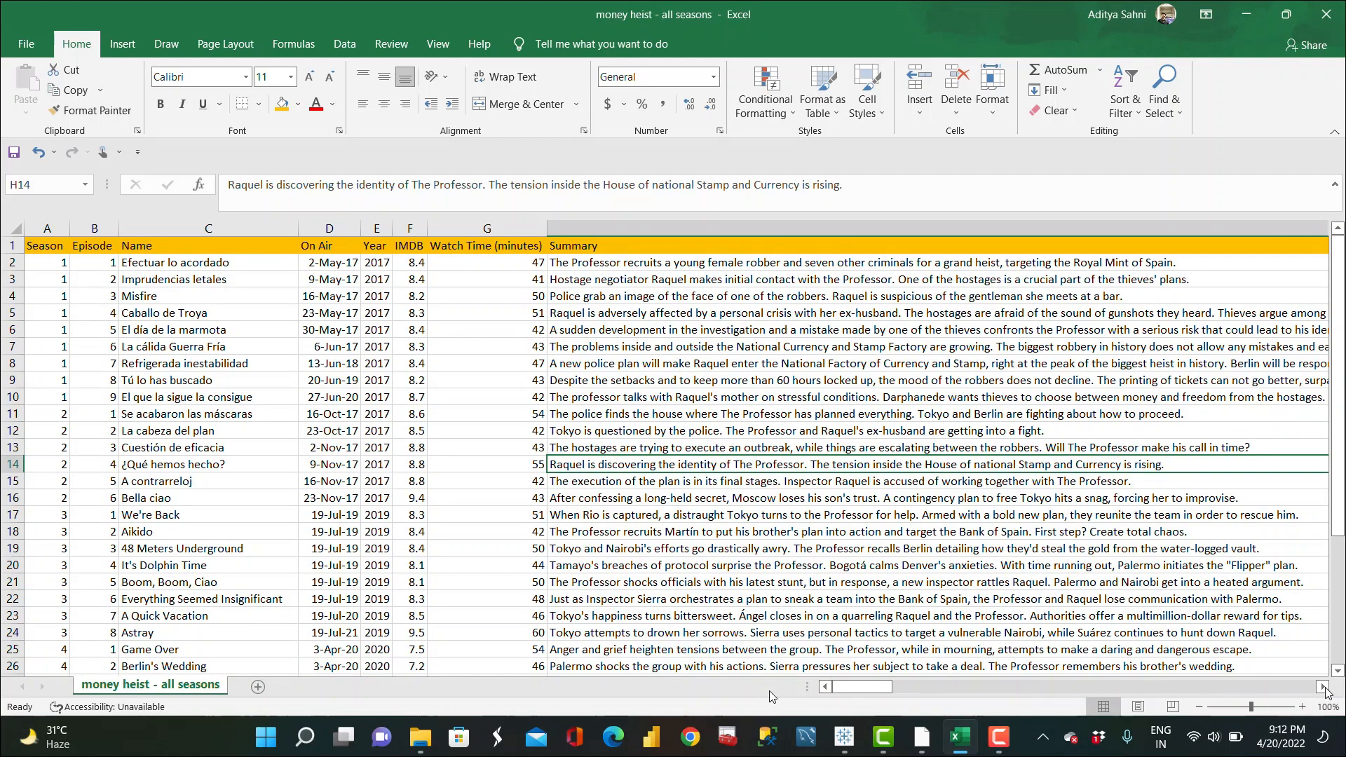
left_click(247, 416)
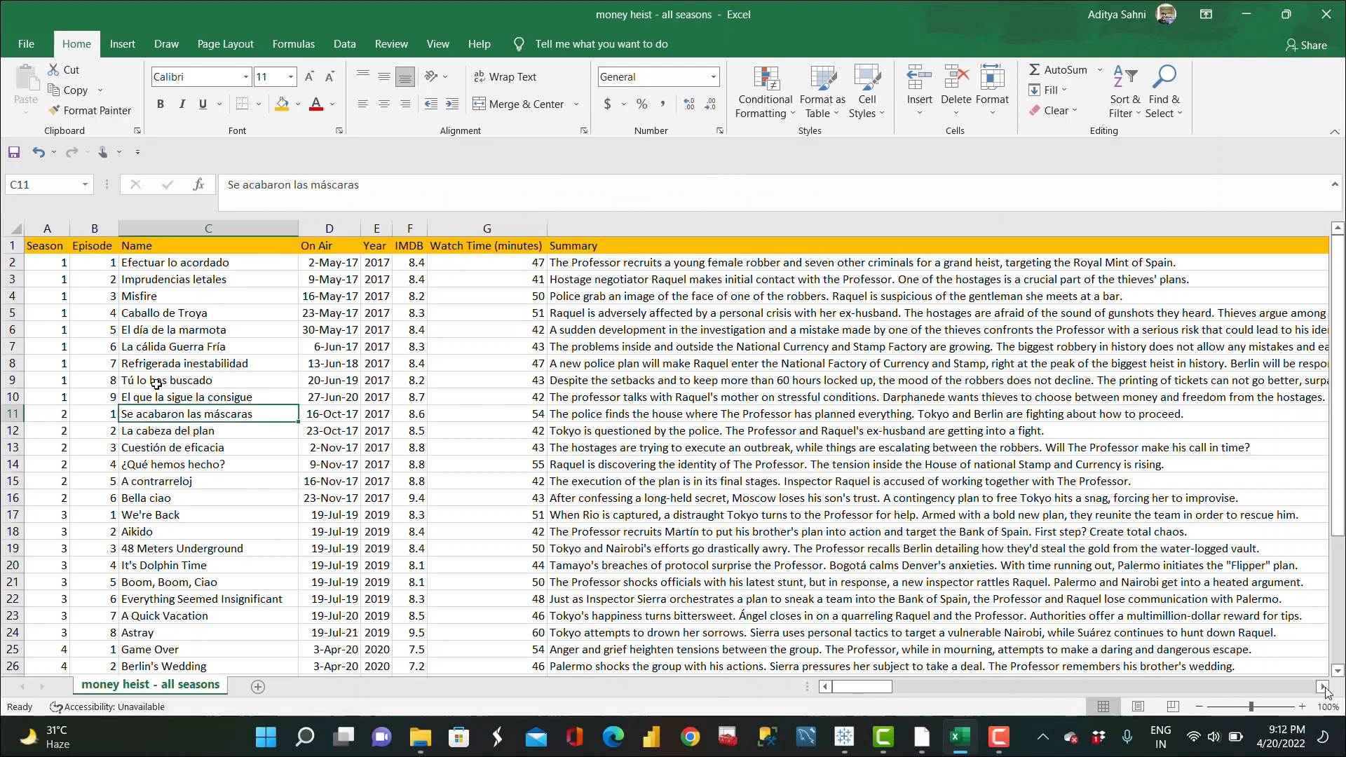
left_click(48, 223)
left_click(94, 228)
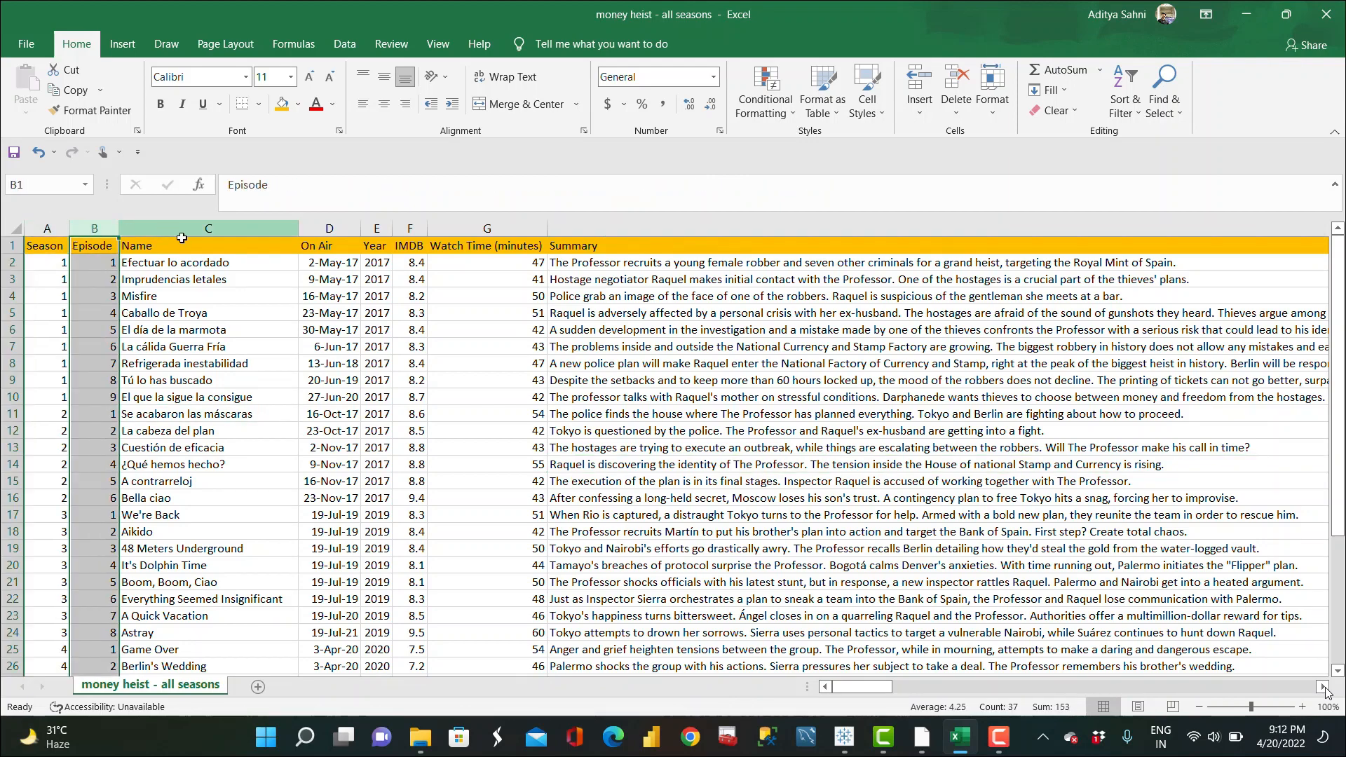
left_click(192, 230)
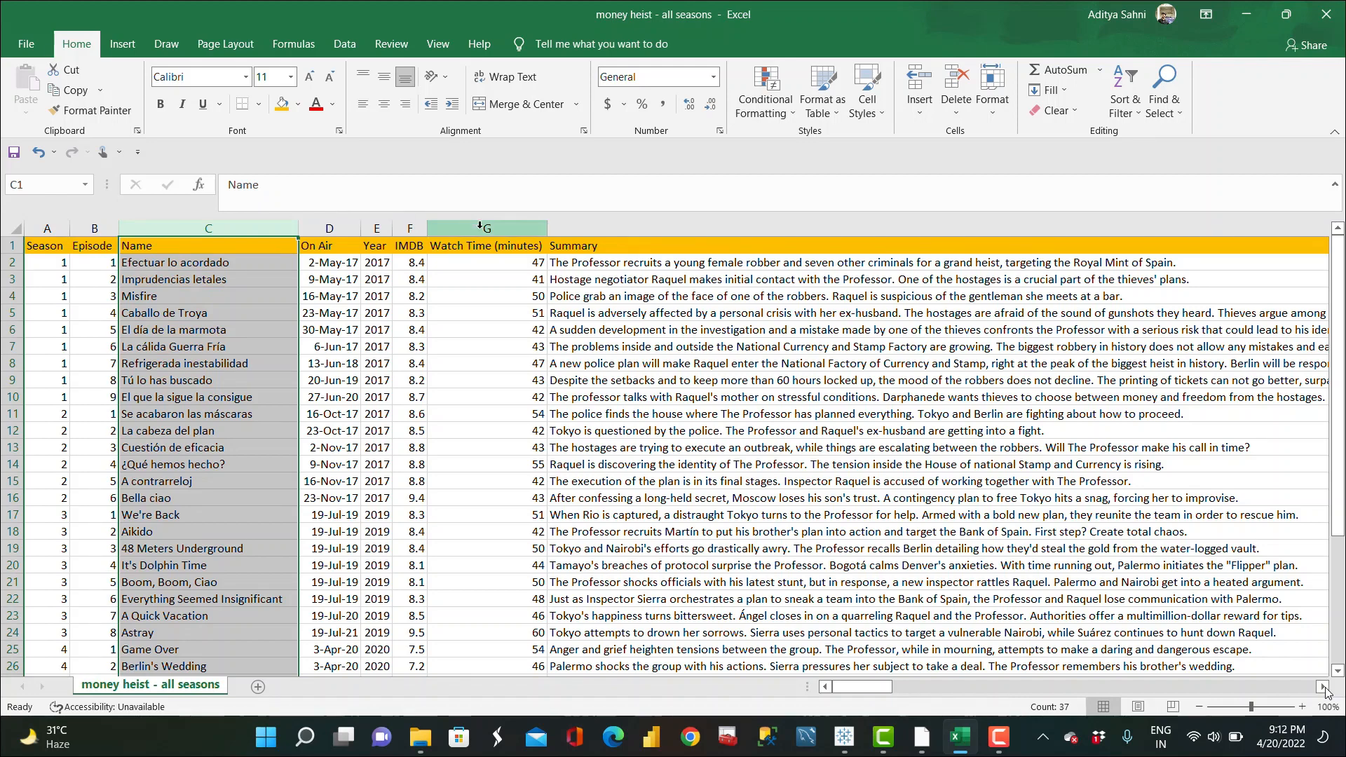
left_click(485, 228)
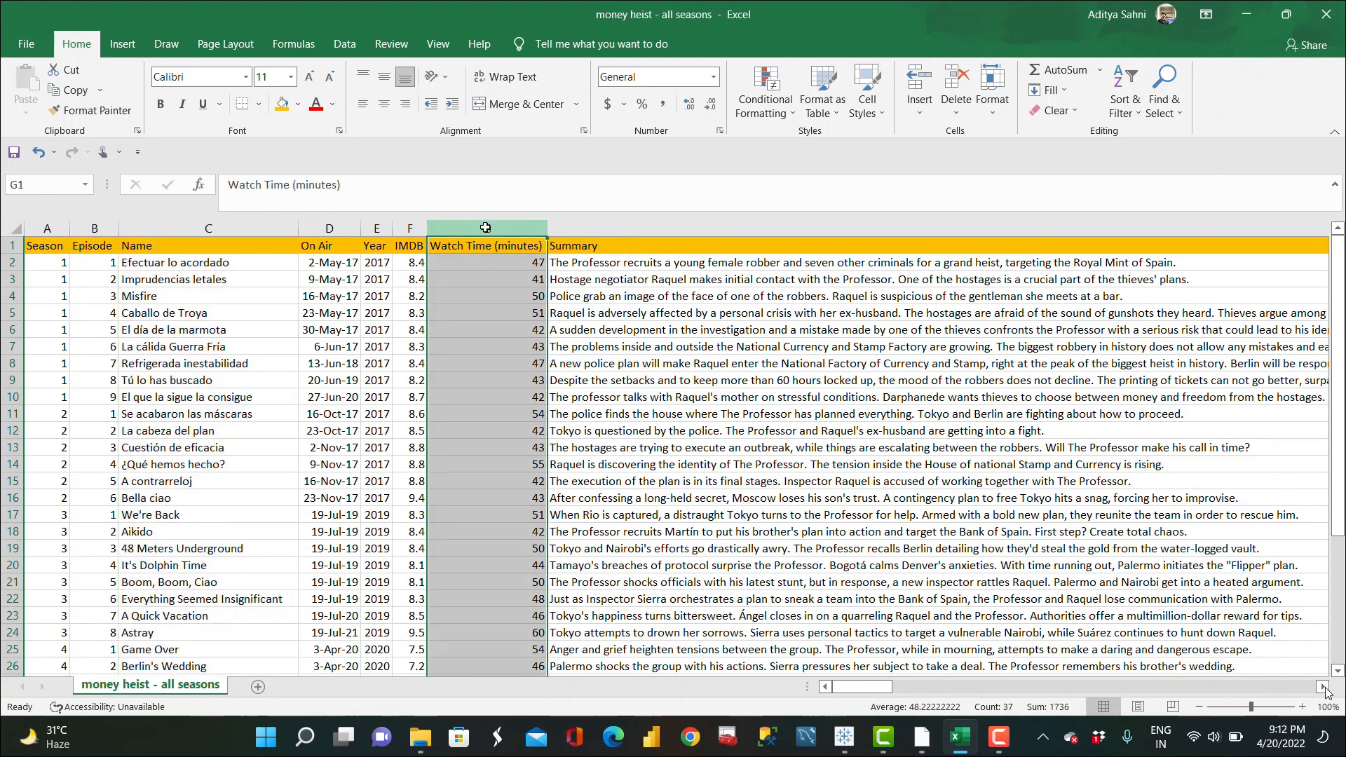
left_click(413, 228)
left_click(380, 227)
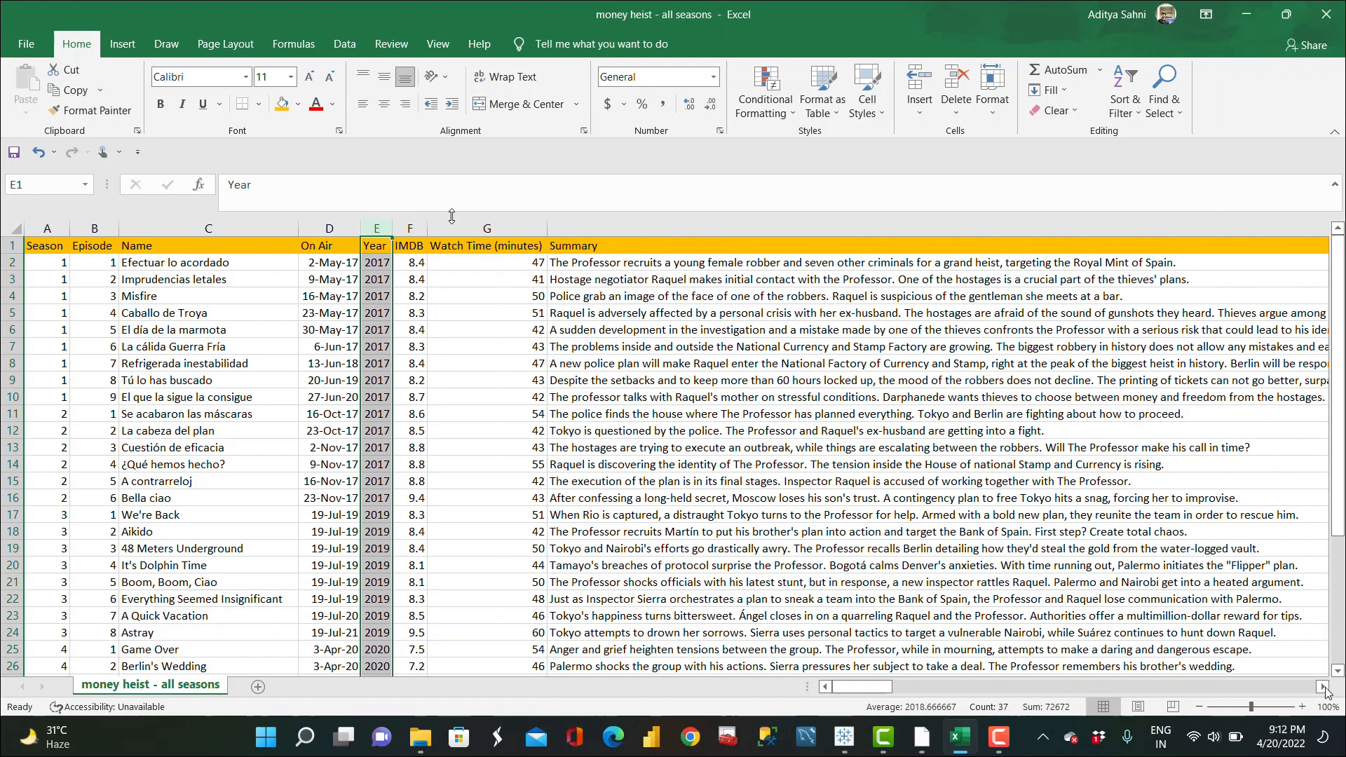
left_click(664, 226)
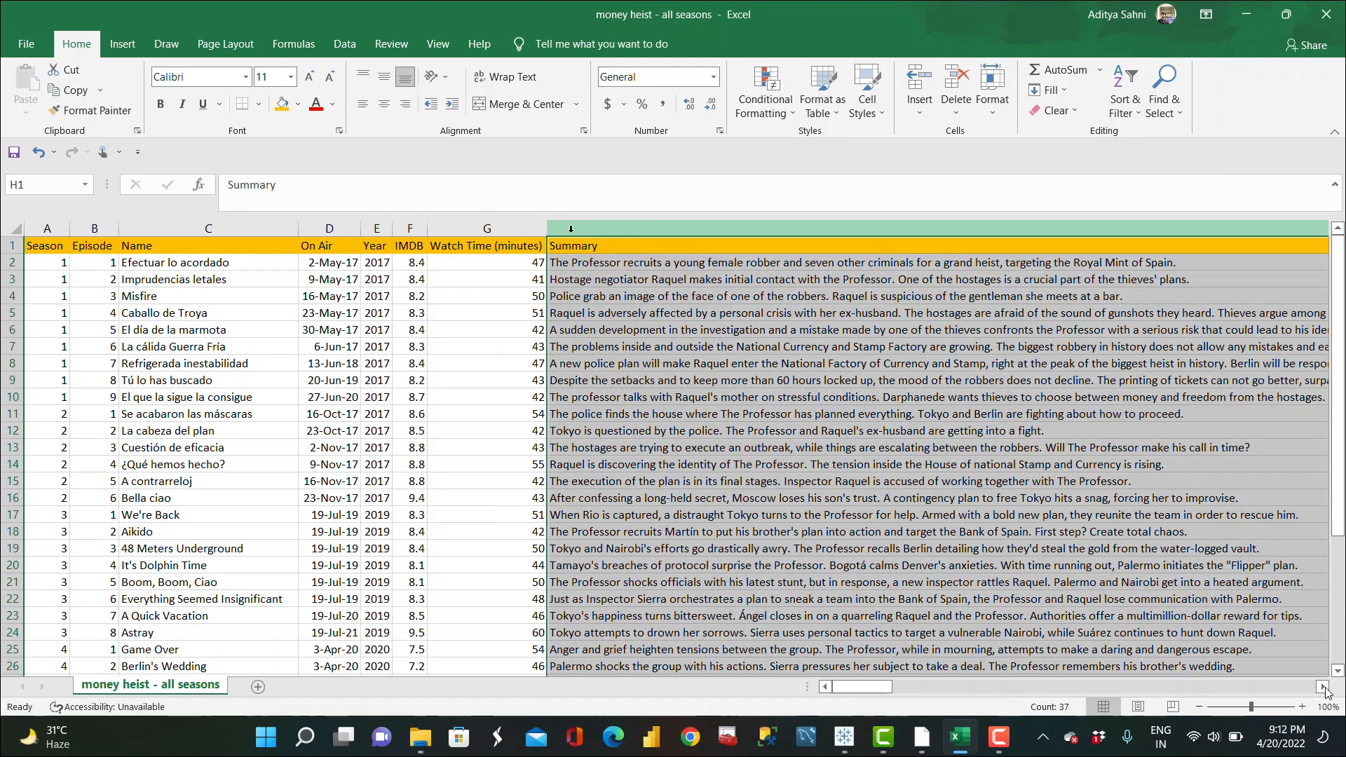
left_click(413, 230)
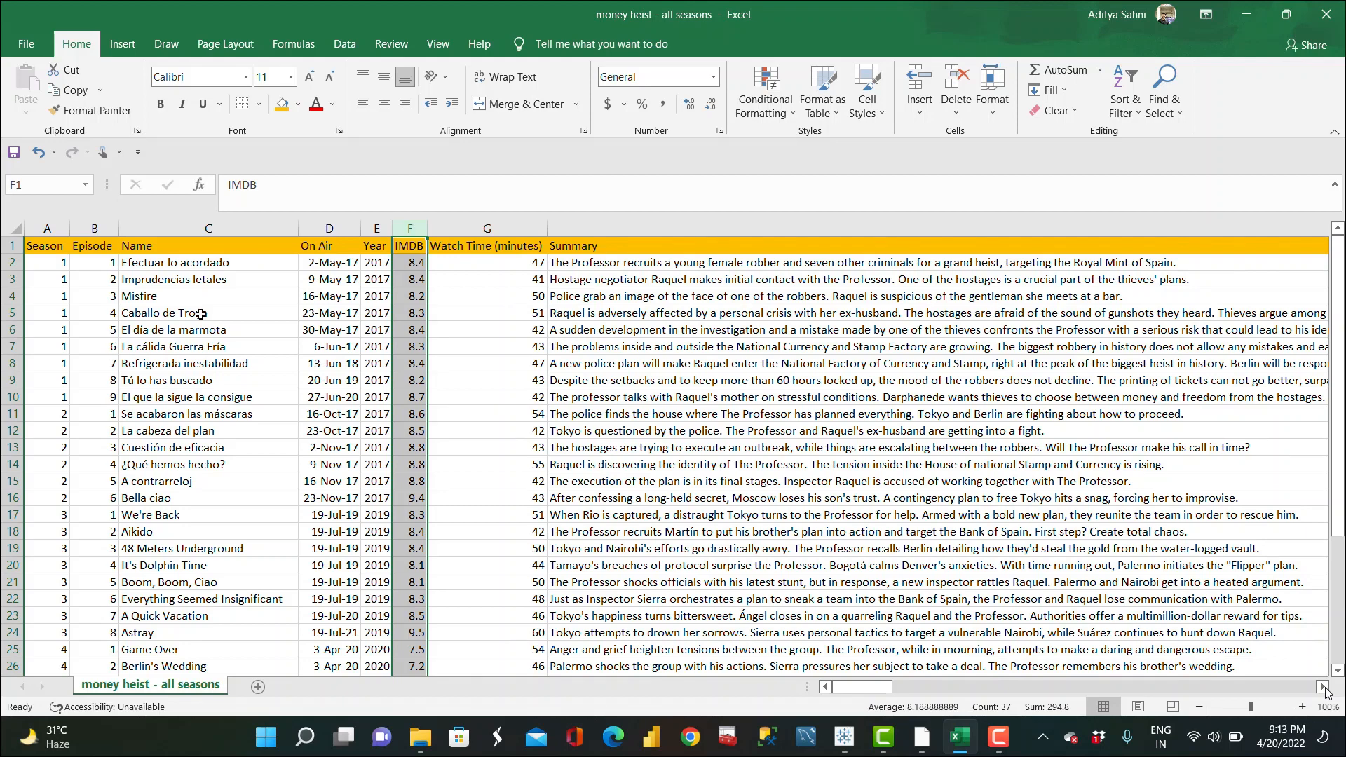
Step: Switch to Tableau and scroll through the data source preview columns
left_click(1247, 14)
left_click(922, 736)
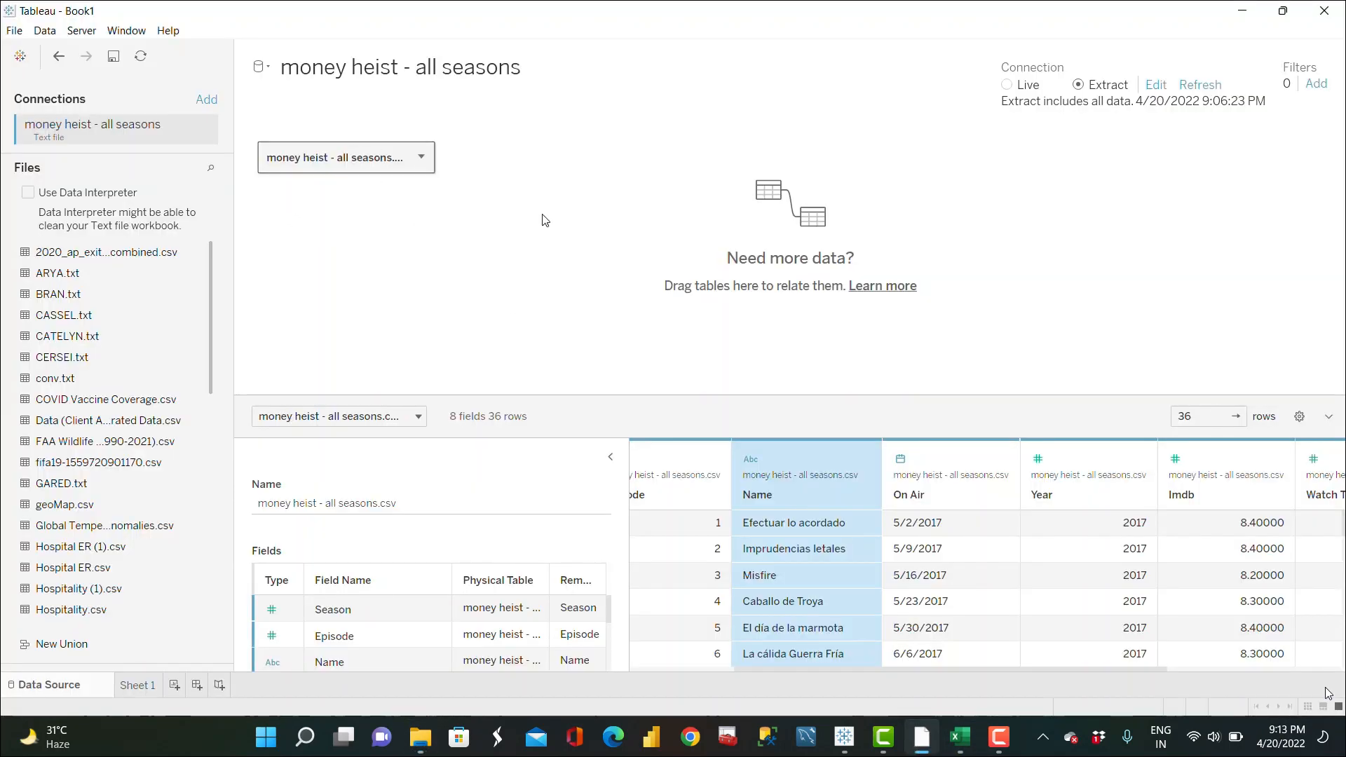
scroll(777, 605, "left", 3)
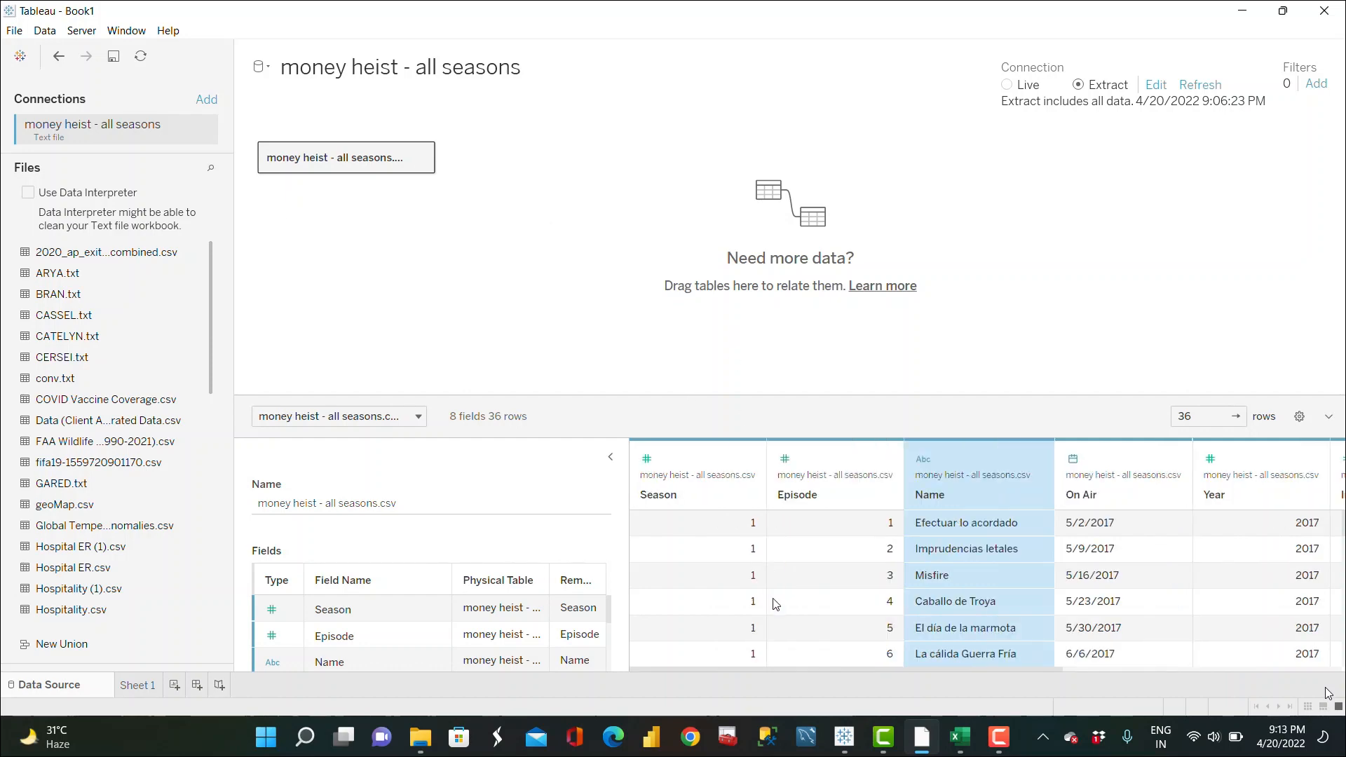
scroll(1003, 572, "right", 5)
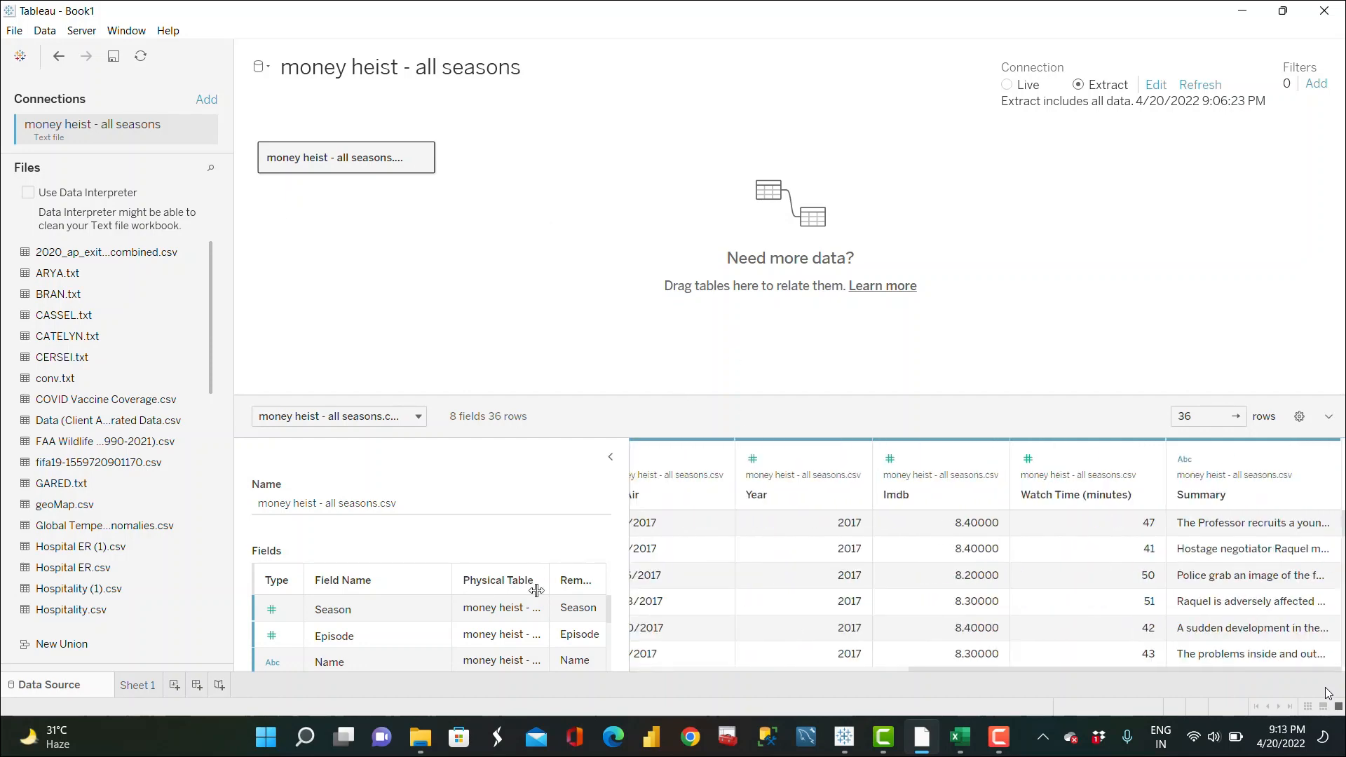
Step: Open the blank worksheet and rename it as Seasons -BAN
left_click(139, 686)
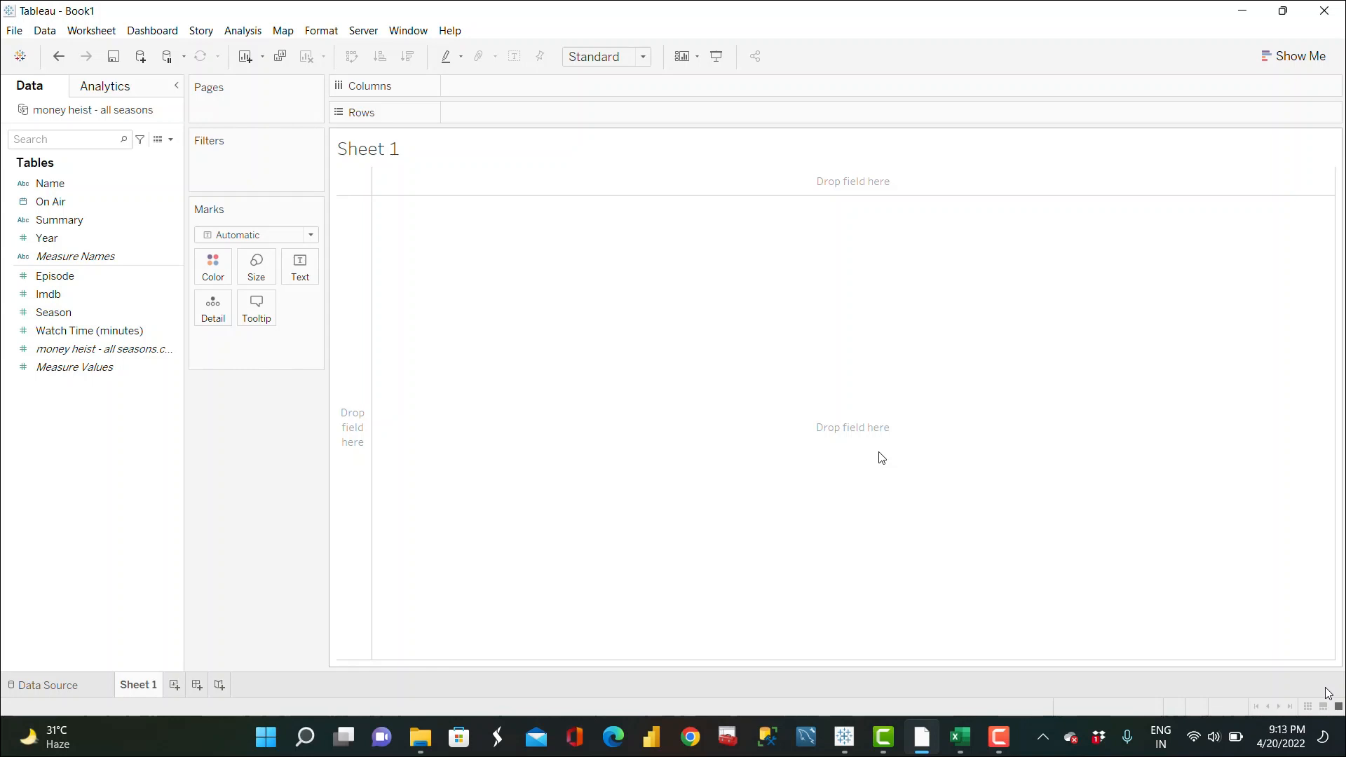
double_click(141, 692)
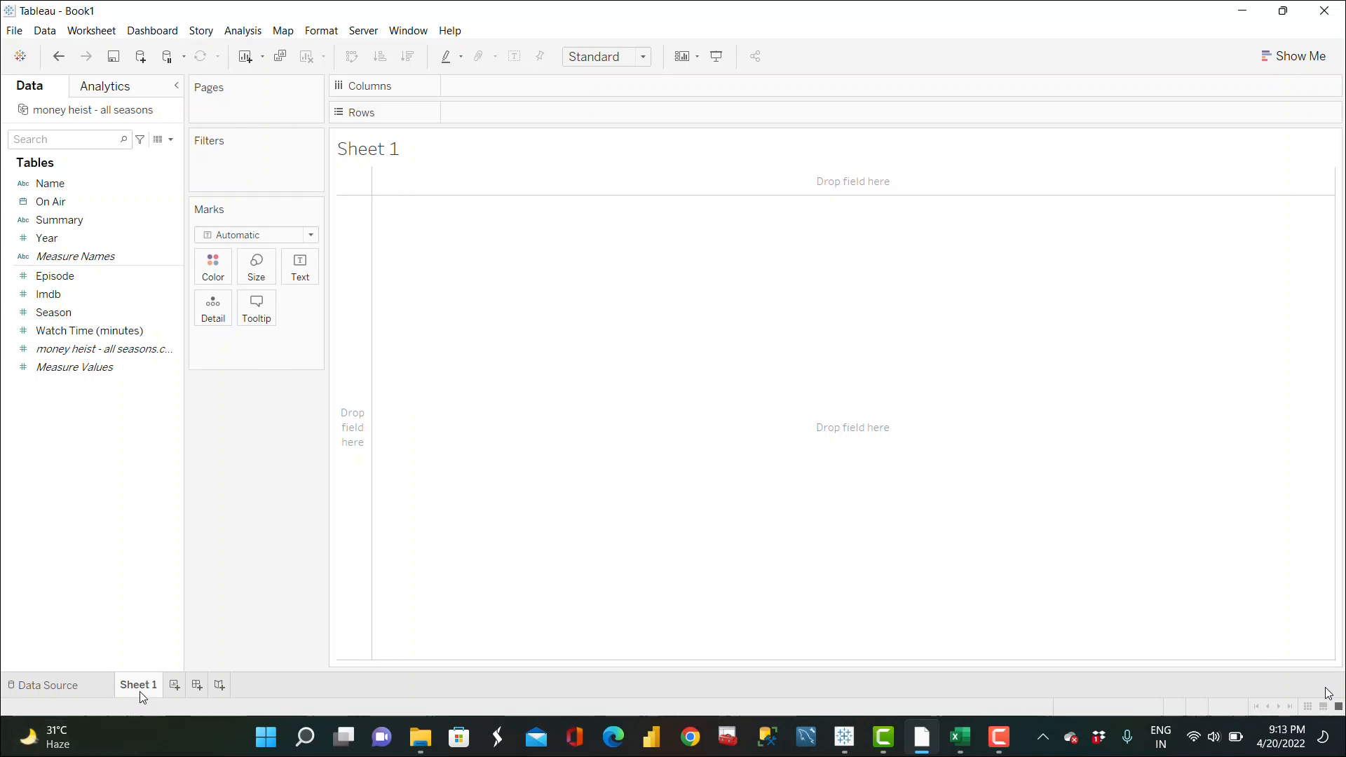
type("Seasons -BA")
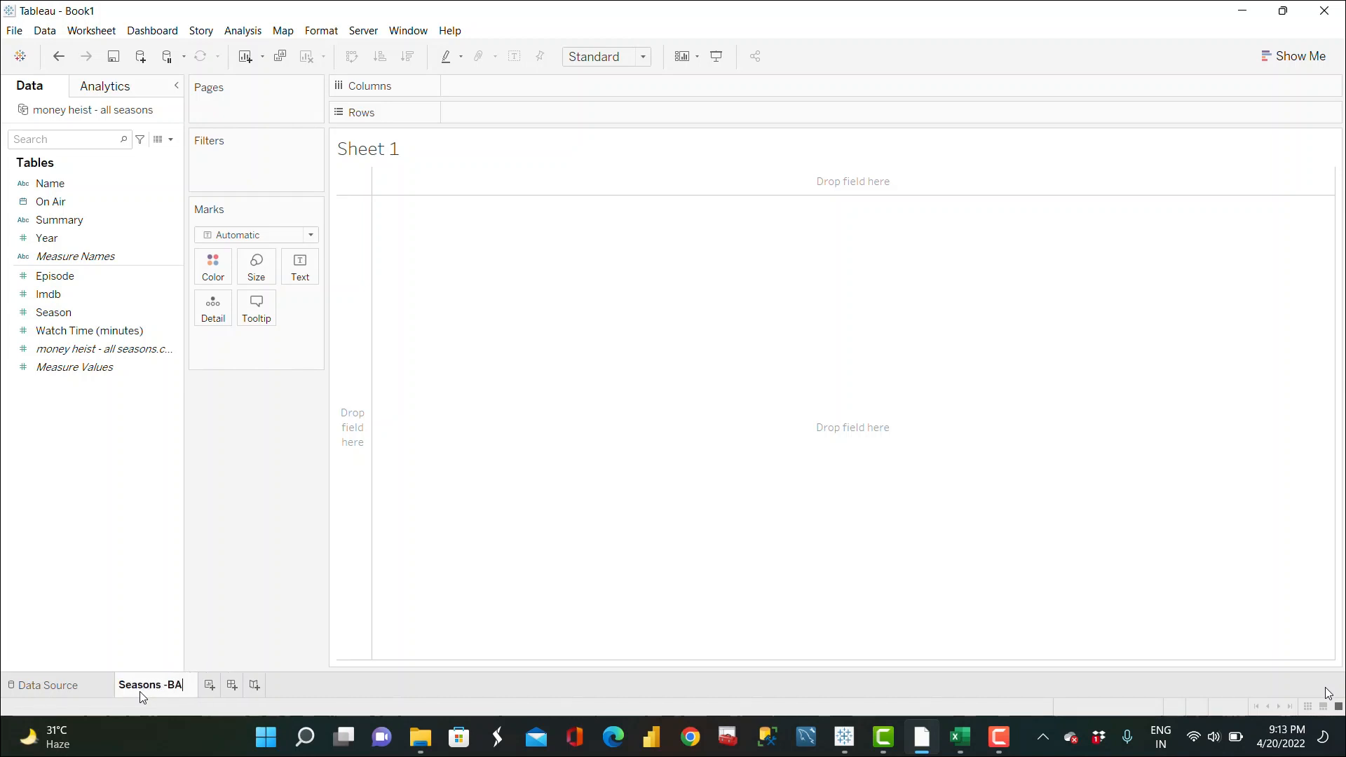
type("N")
key("Return")
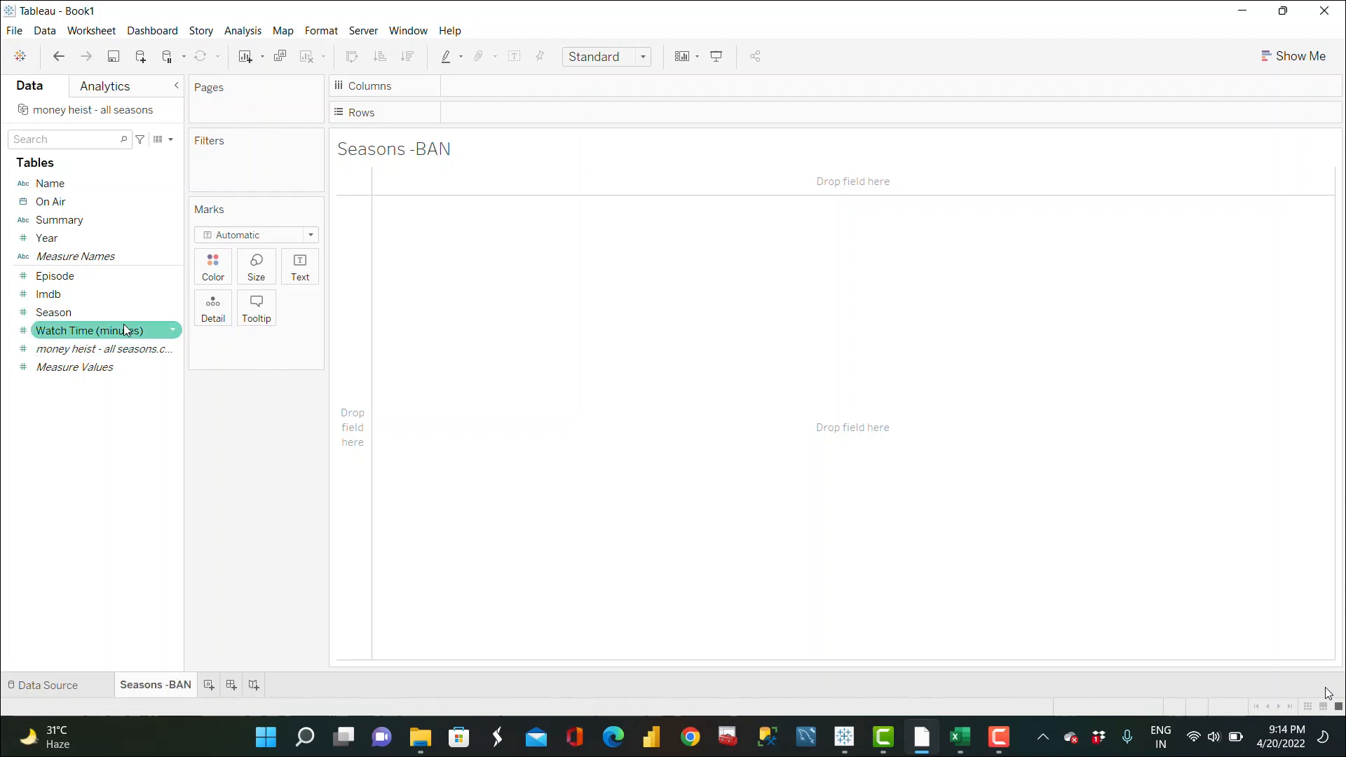
Step: Put Season on the Text mark and set the label's font size to 20
left_click(67, 318)
left_click_drag(90, 312, 294, 272)
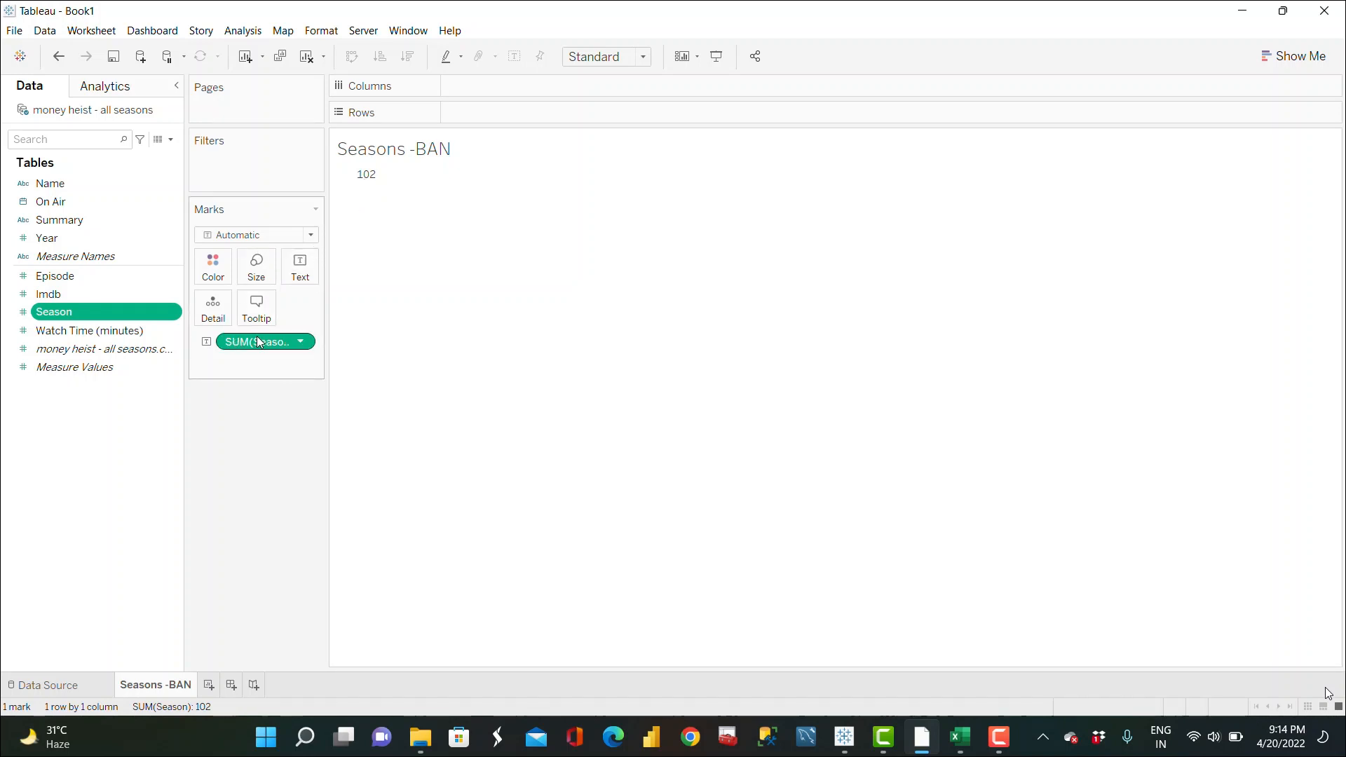
left_click(308, 277)
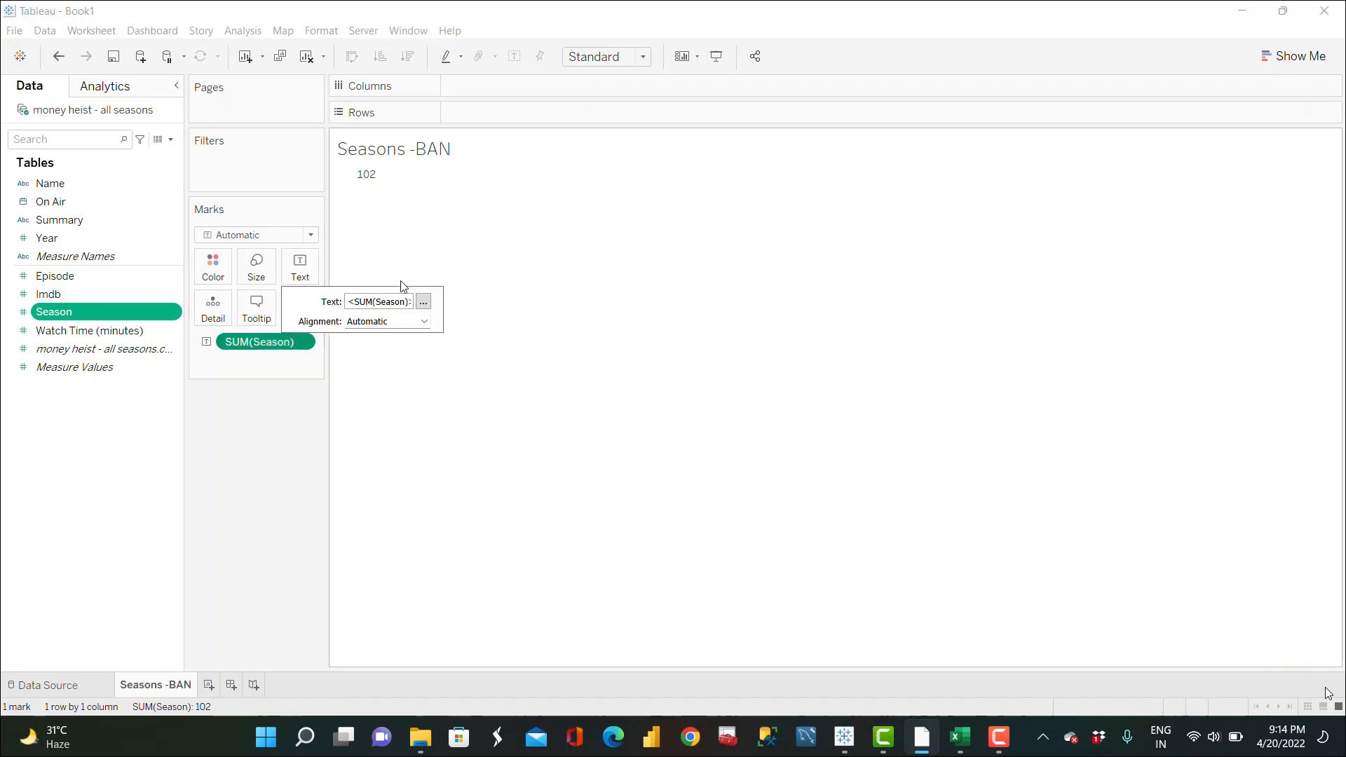
left_click(425, 302)
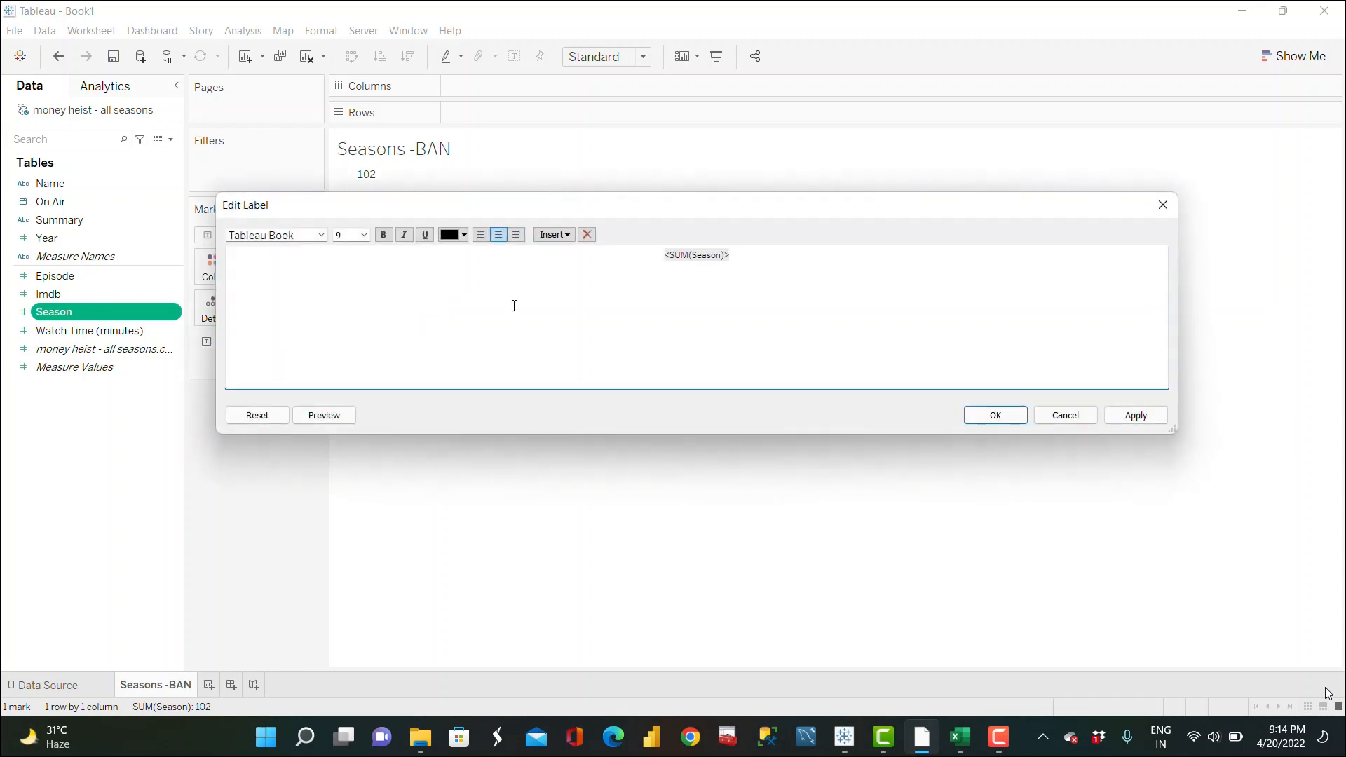
left_click_drag(724, 257, 661, 256)
left_click(364, 235)
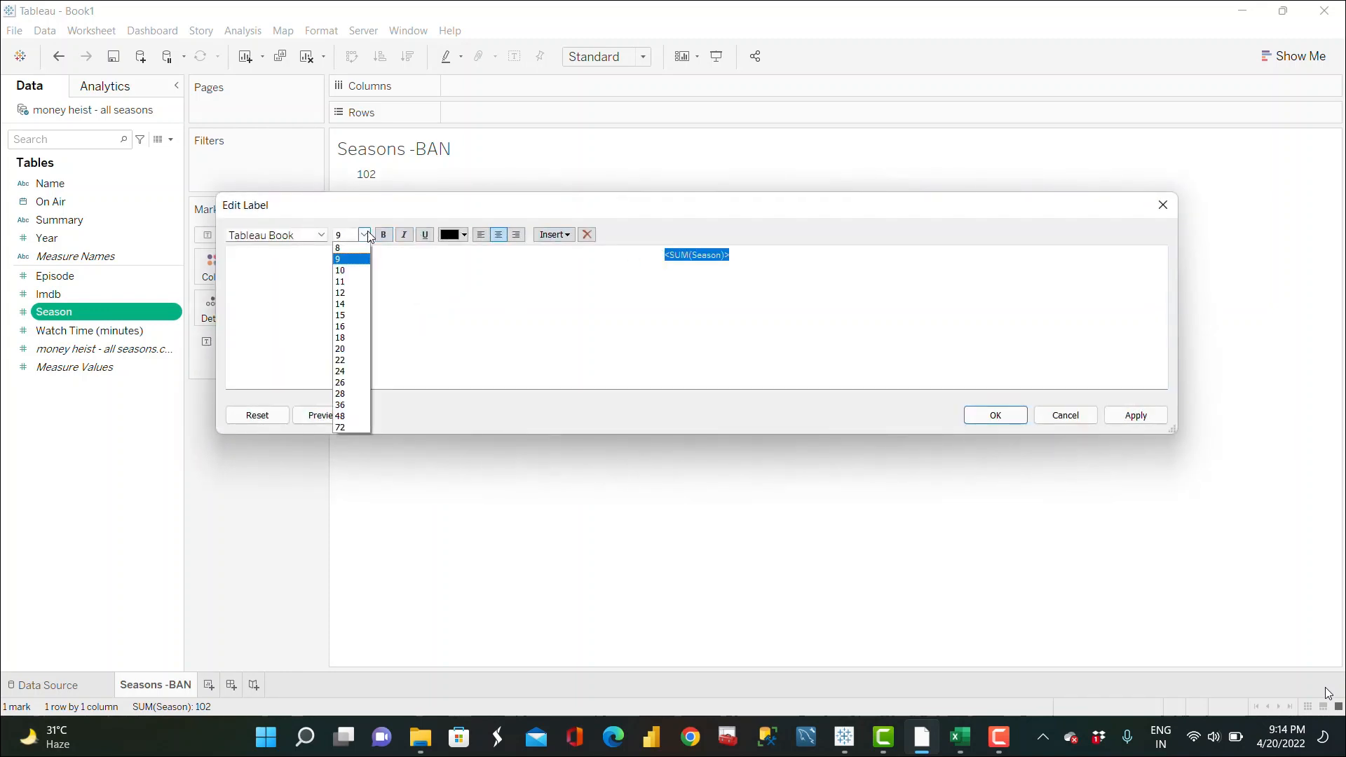
left_click(351, 350)
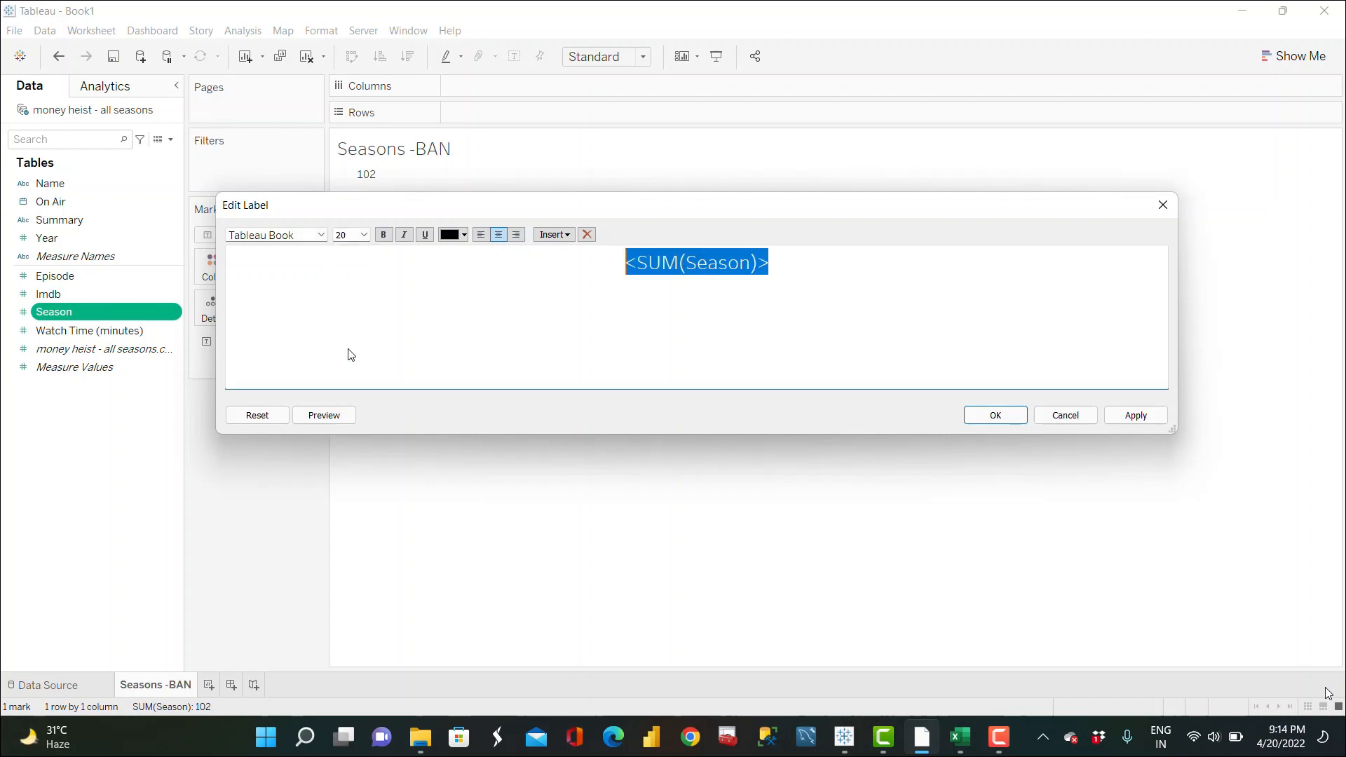
Step: Add a second label line reading Seasons below the Season value
left_click(781, 259)
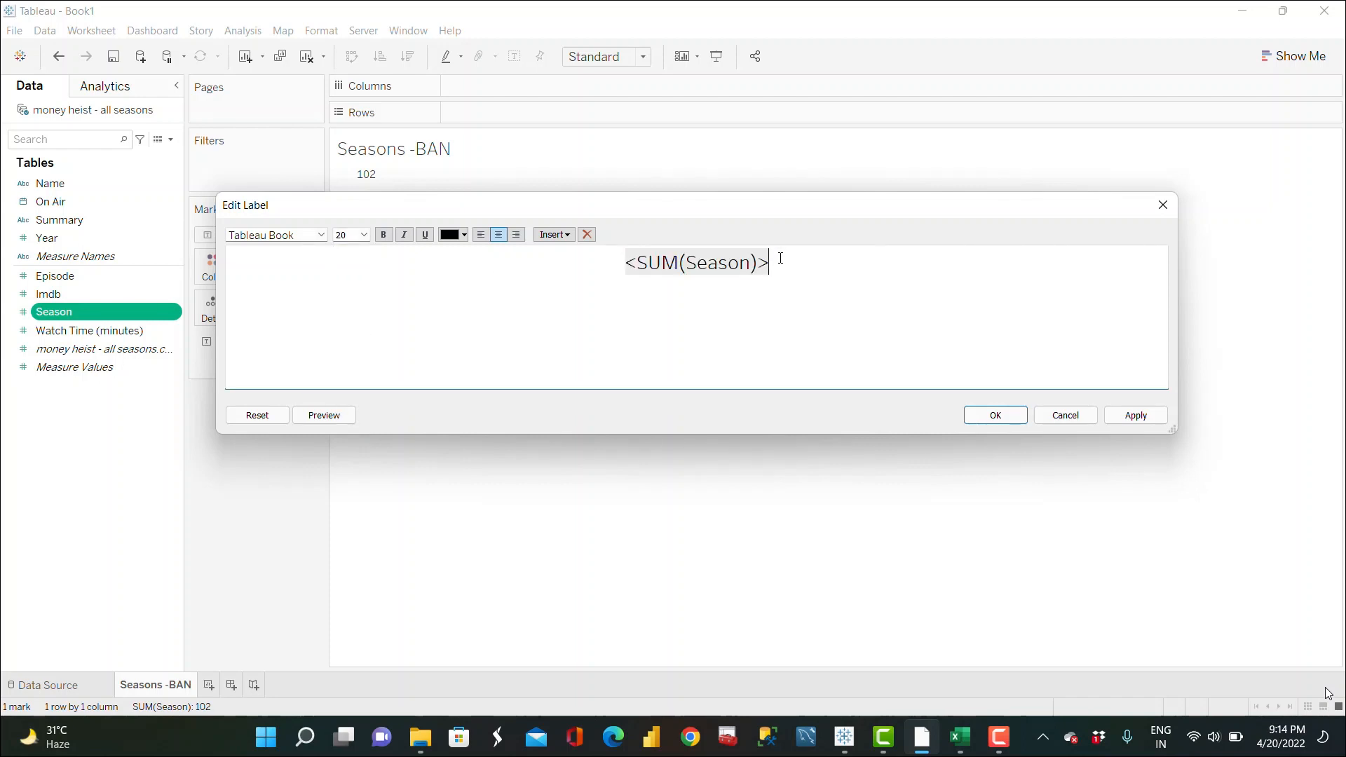
key("Return")
type("Seasons")
left_click(1138, 415)
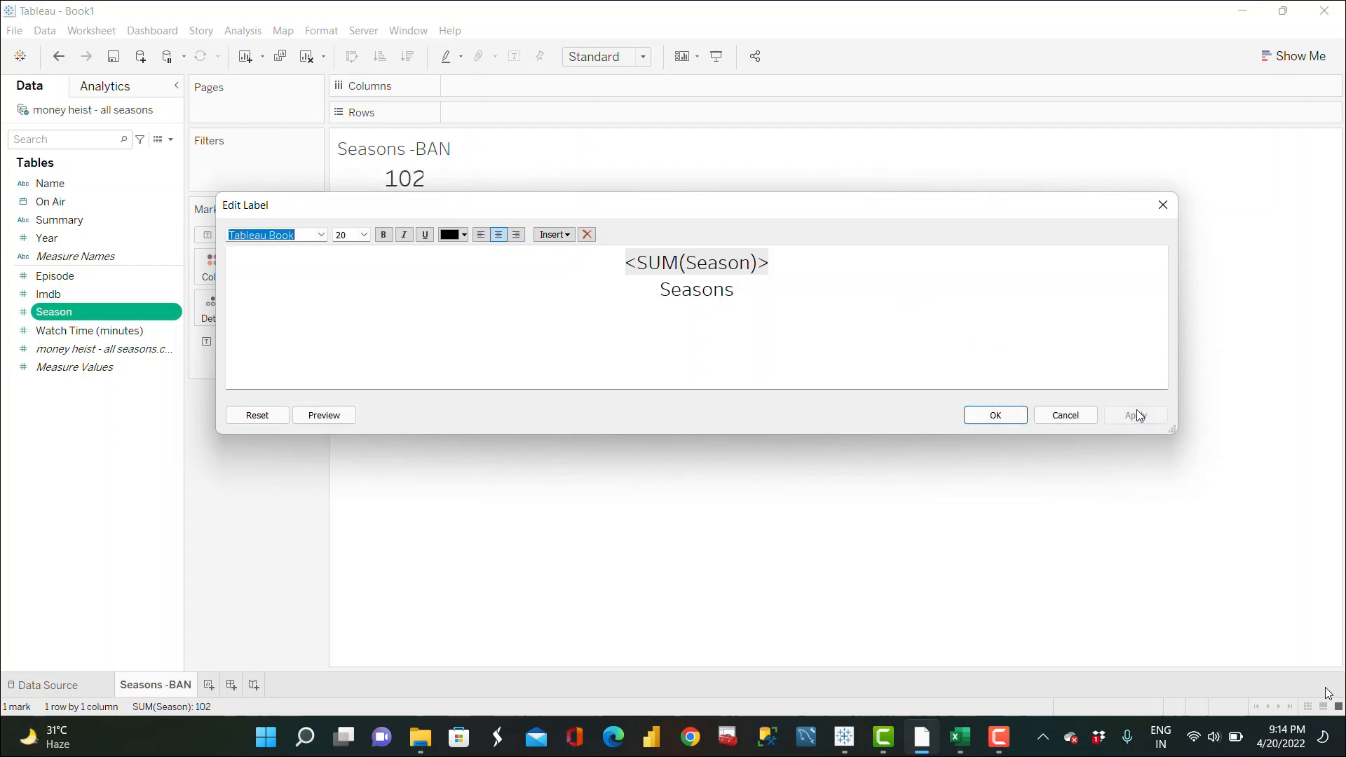
left_click(996, 416)
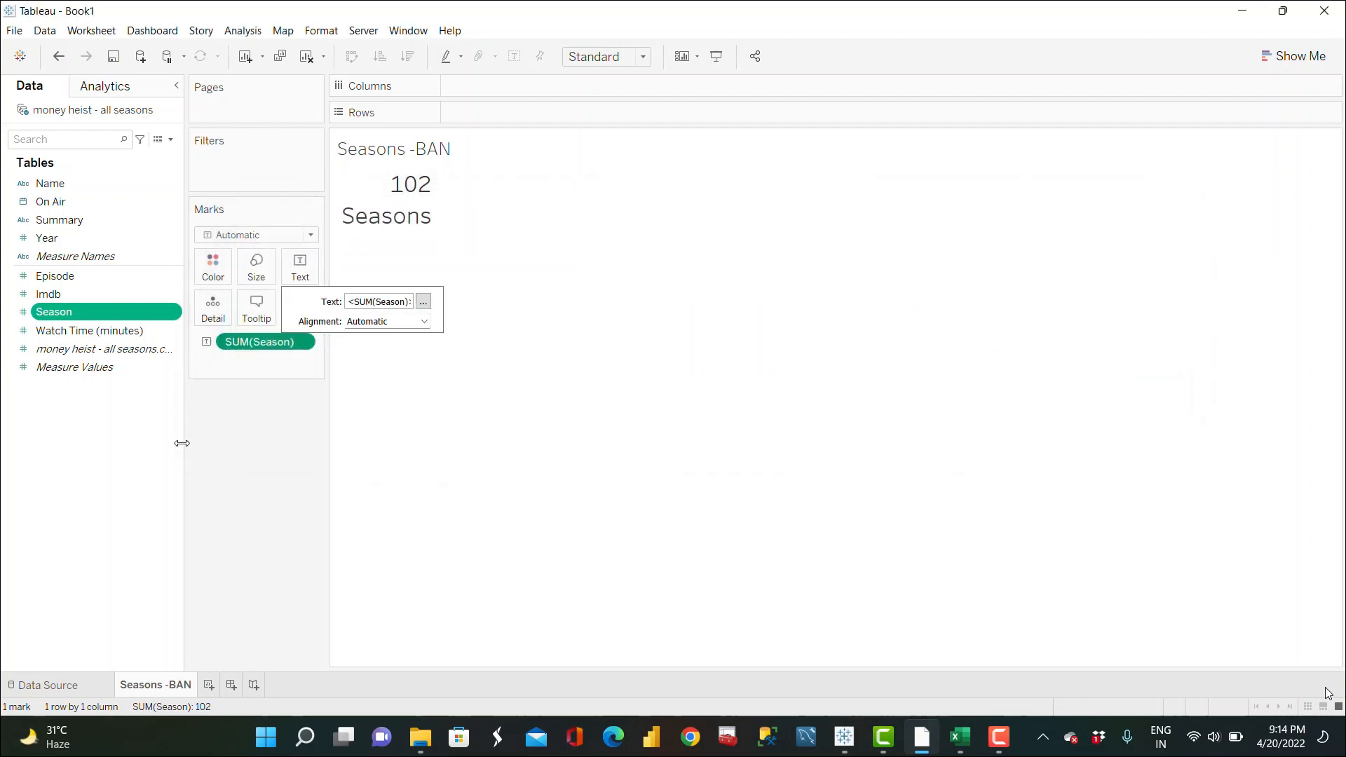
Step: Change the Season measure aggregation to Count (Distinct)
left_click(266, 391)
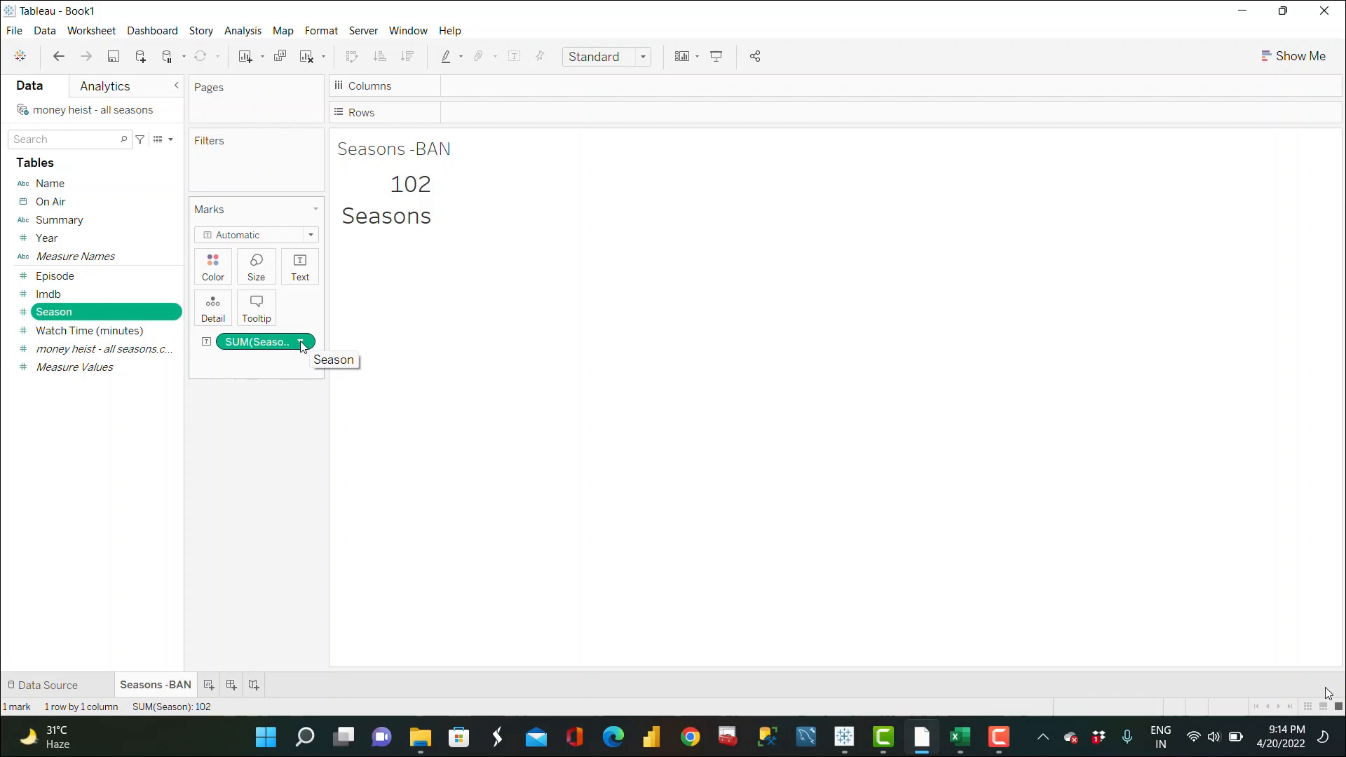
left_click(301, 344)
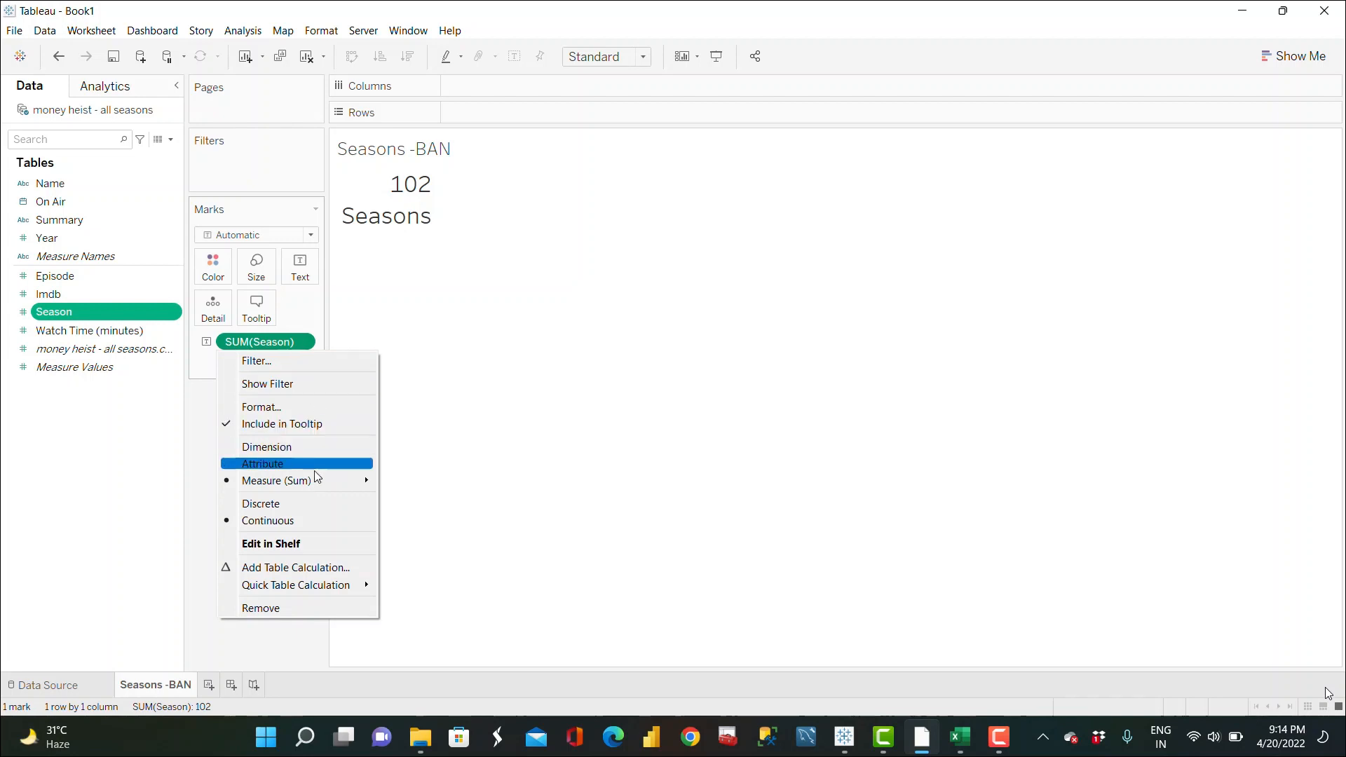
mouse_move(313, 491)
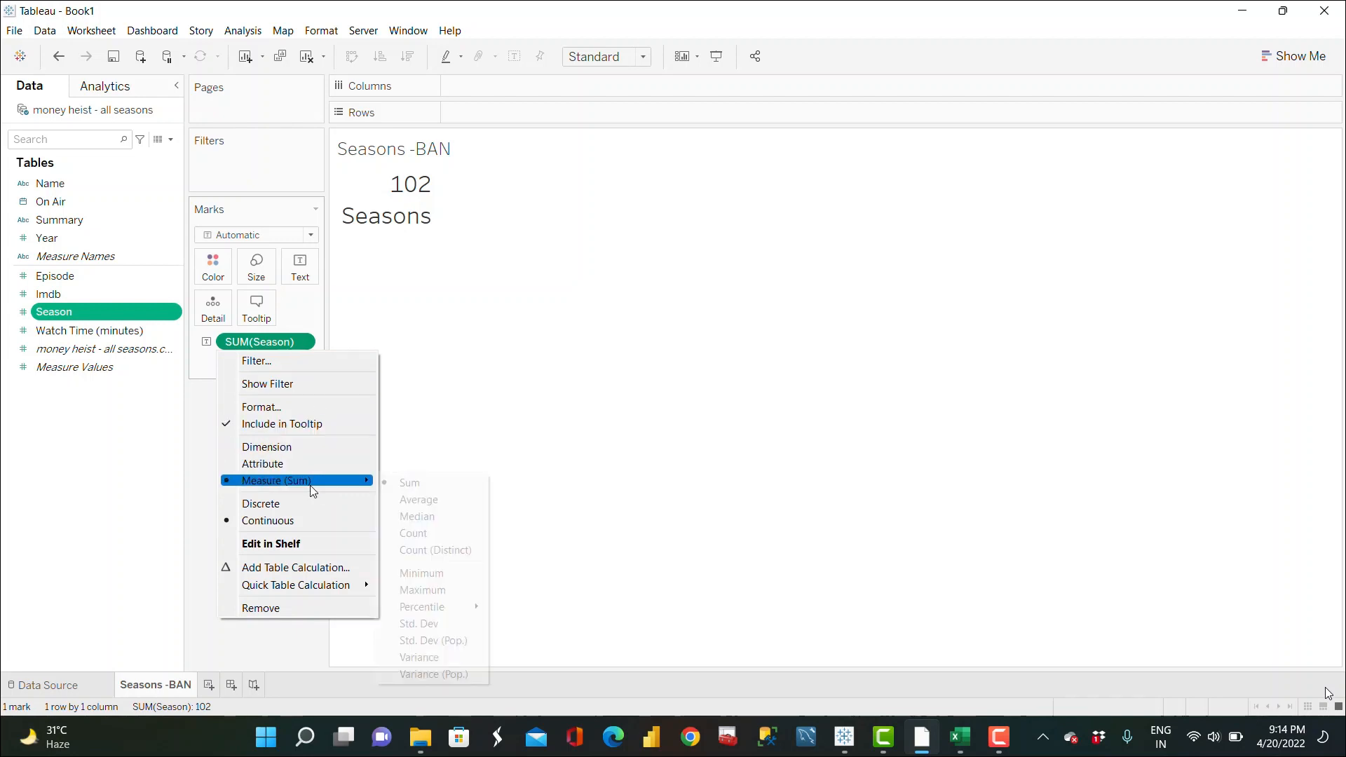
left_click(449, 549)
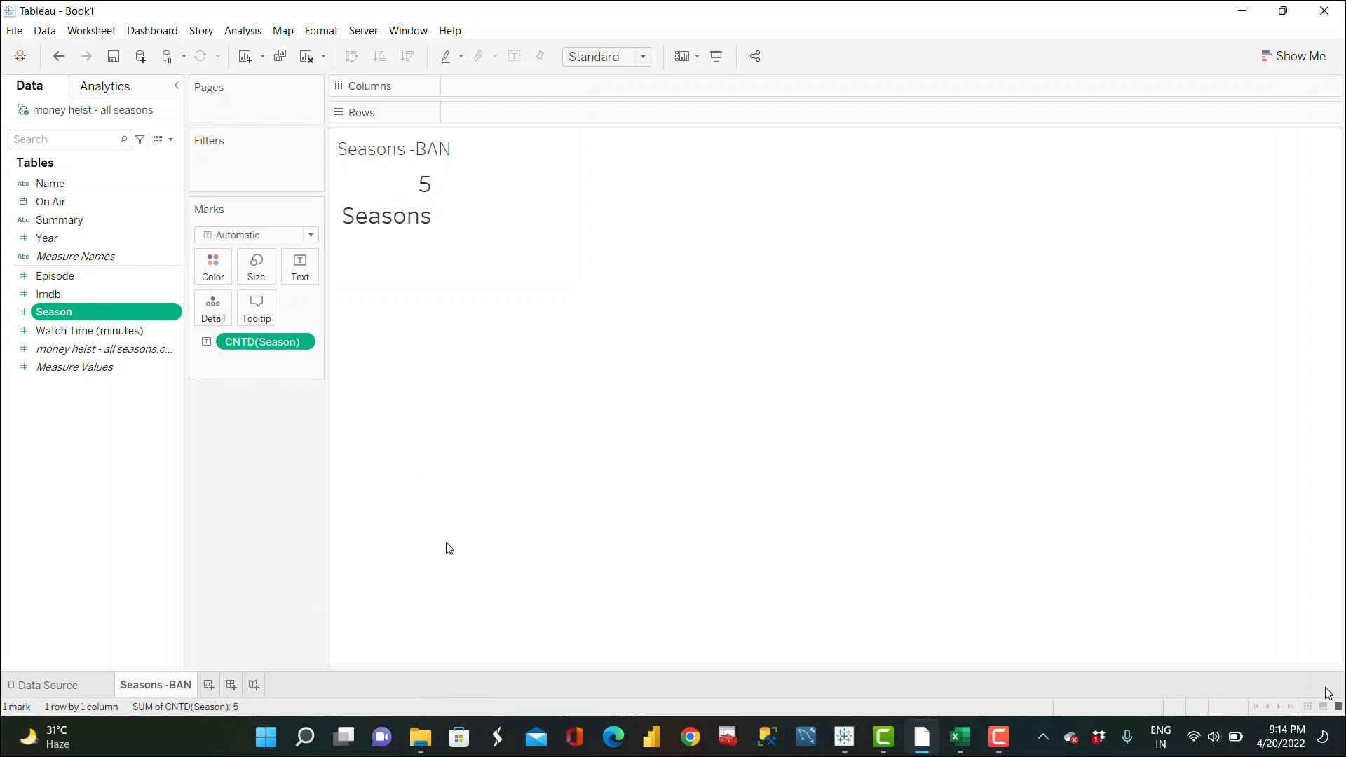
Step: Set the text label's vertical alignment to middle
left_click(300, 265)
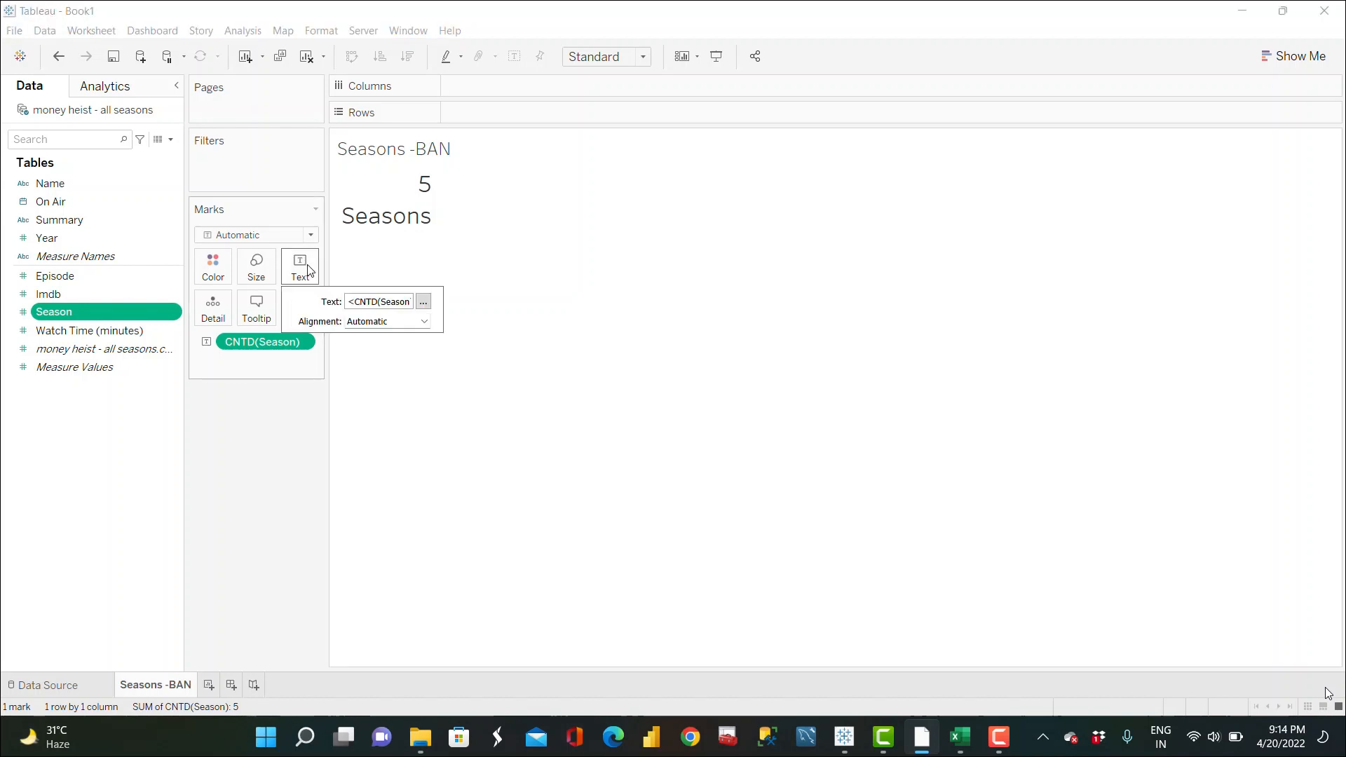
left_click(423, 302)
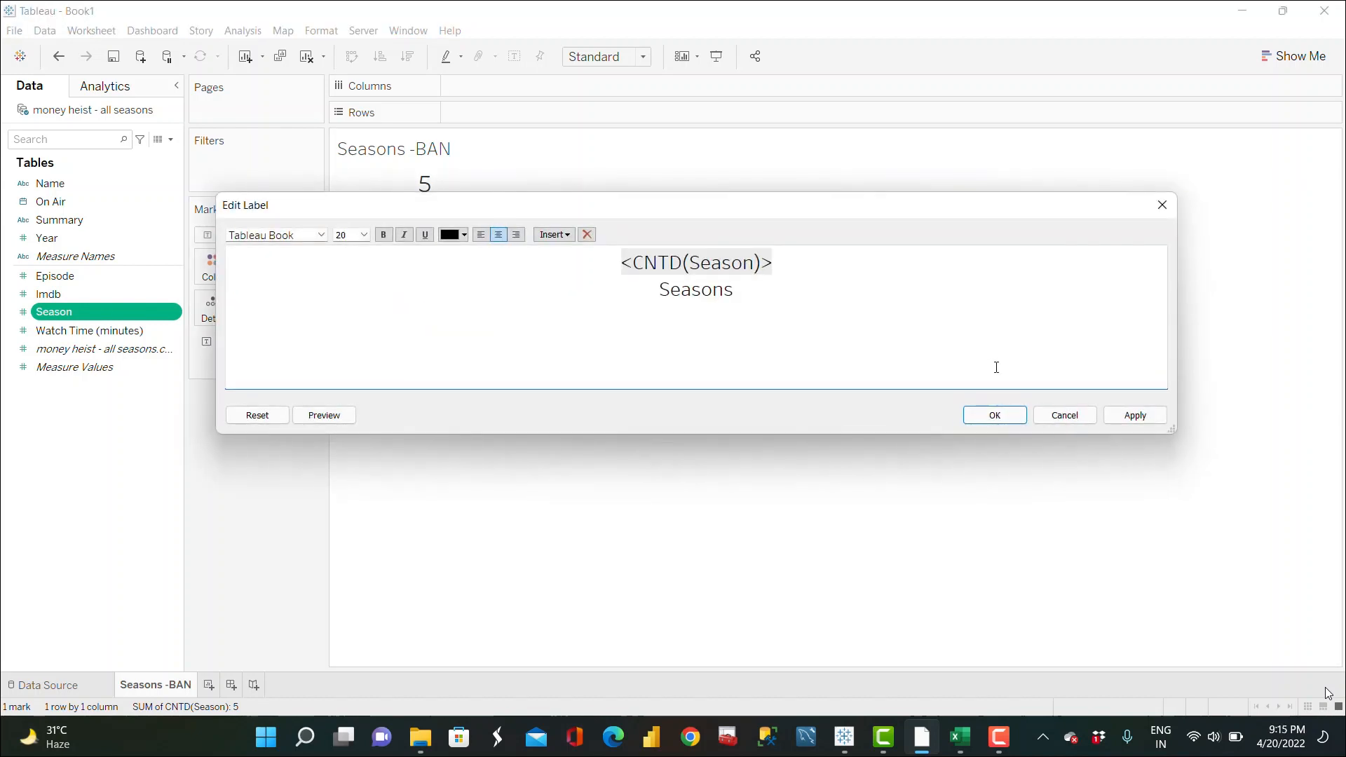
left_click(994, 415)
left_click(417, 321)
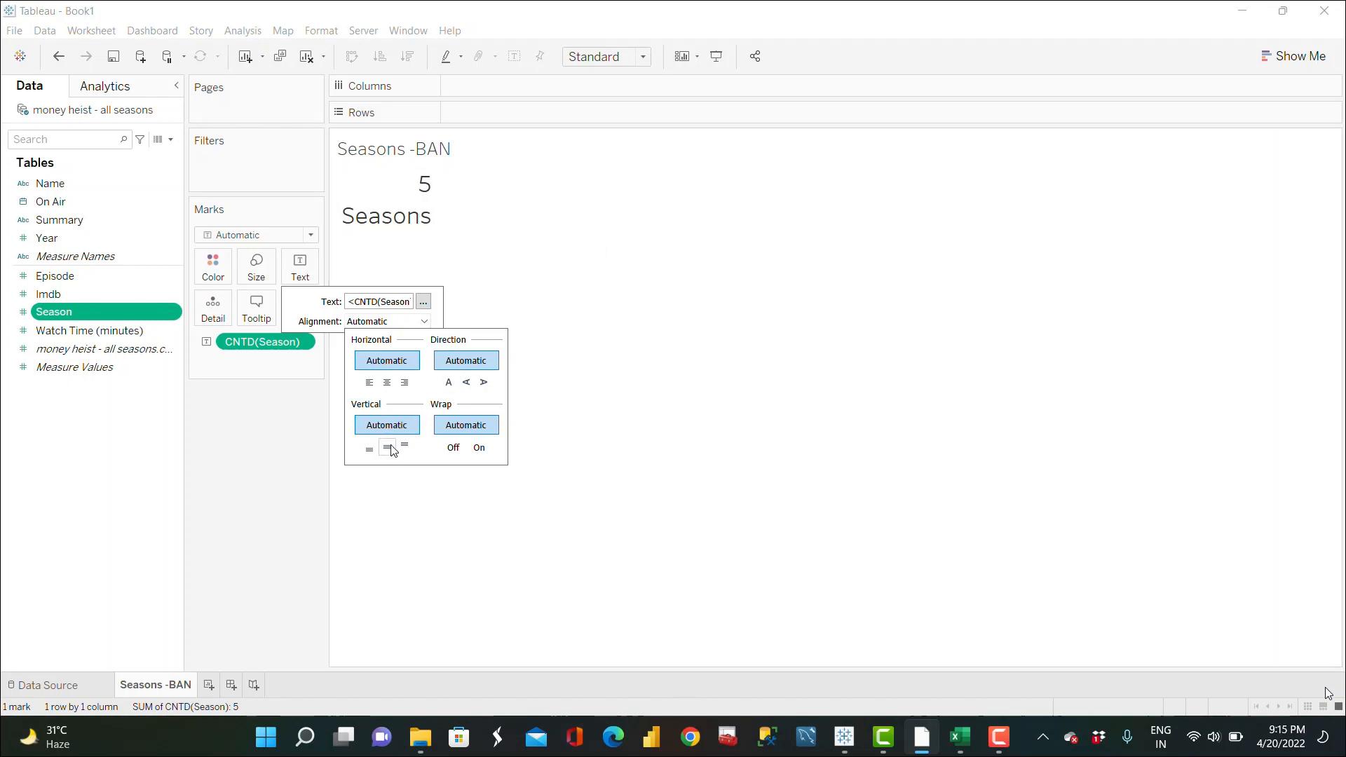
left_click(390, 449)
left_click(426, 321)
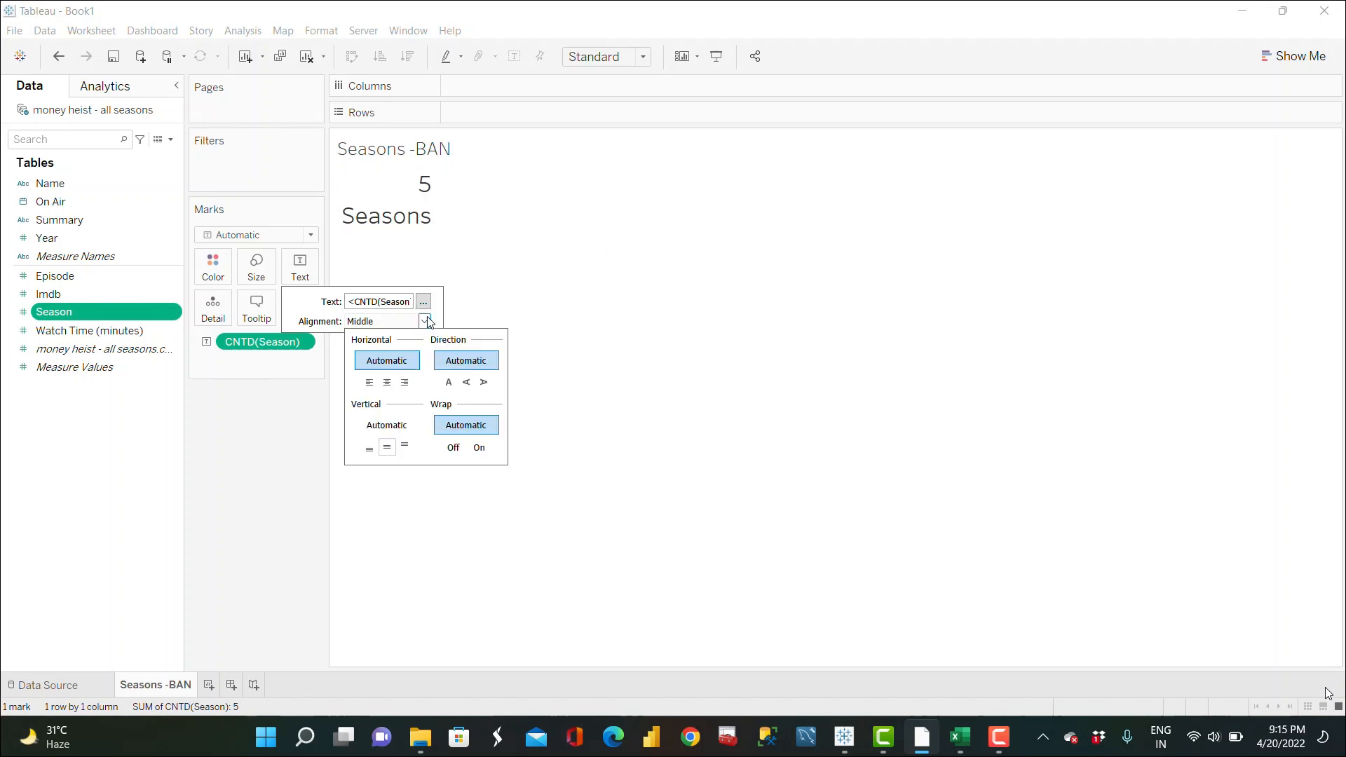
Step: Set the Seasons BAN text label's horizontal alignment to center
left_click(387, 383)
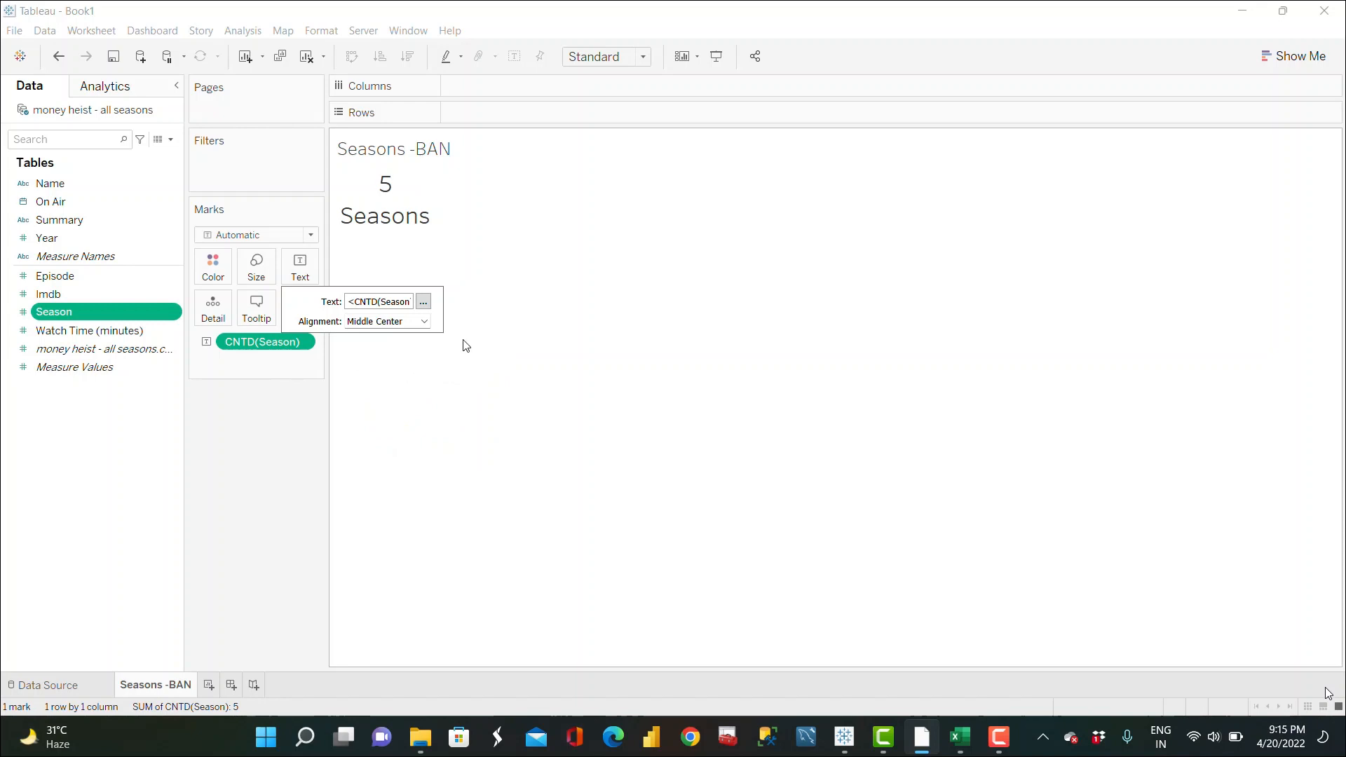
left_click(436, 428)
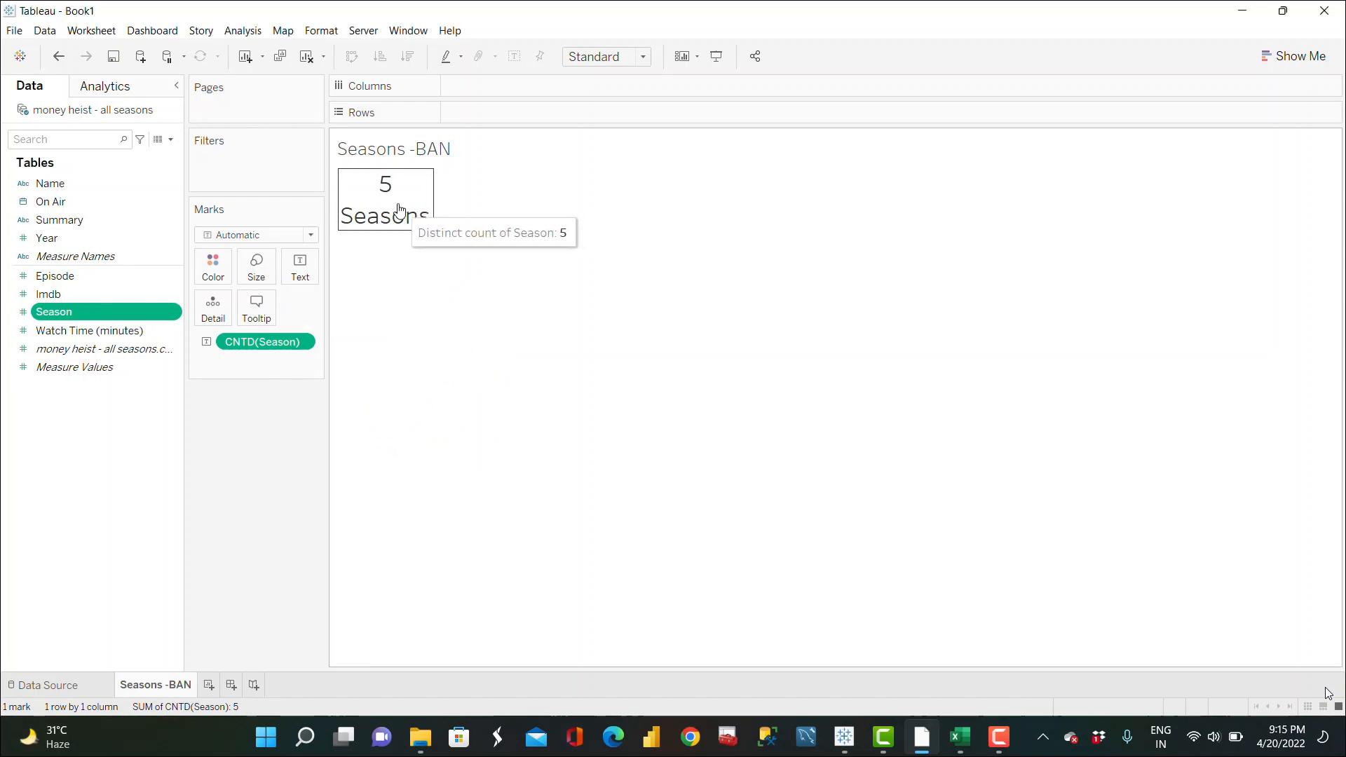
Step: Add a new worksheet, then clear and delete the existing Watch Time -BAN worksheet
left_click(209, 685)
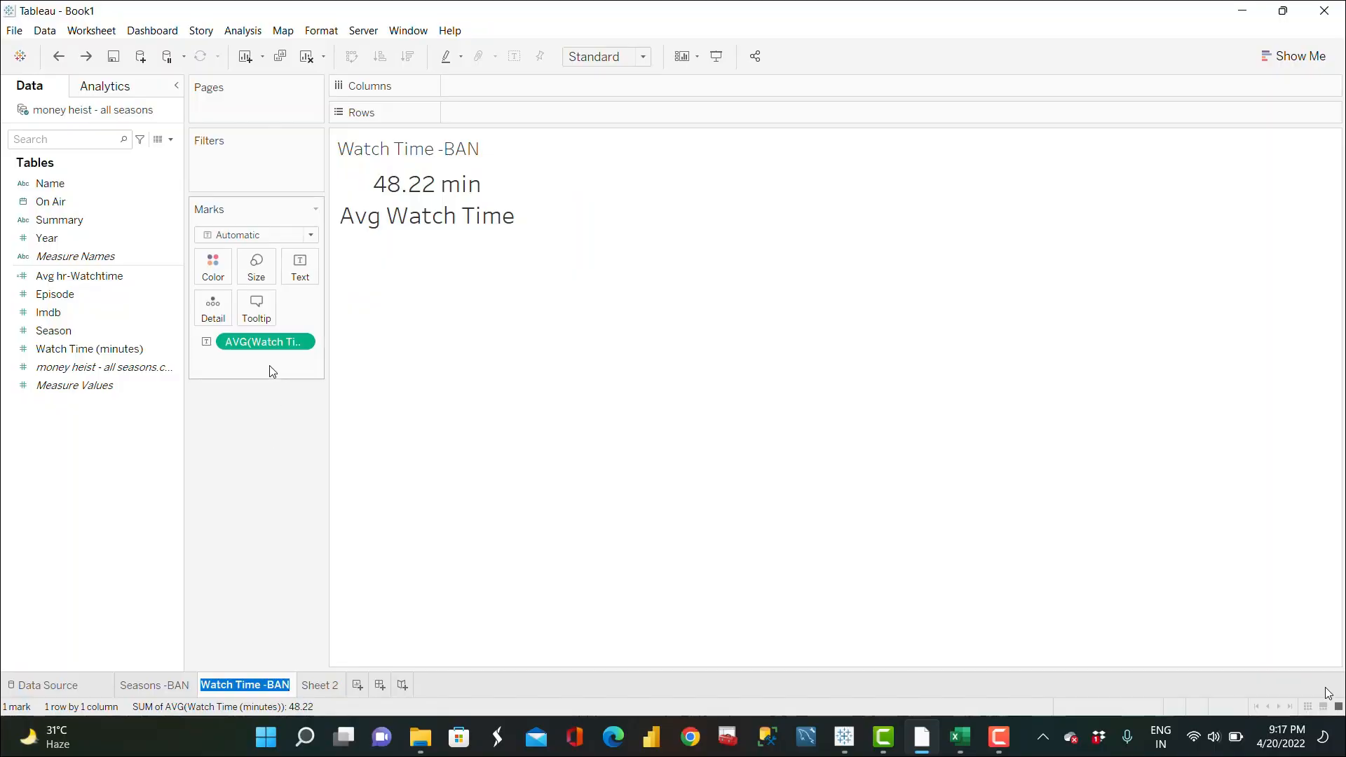
key("Return")
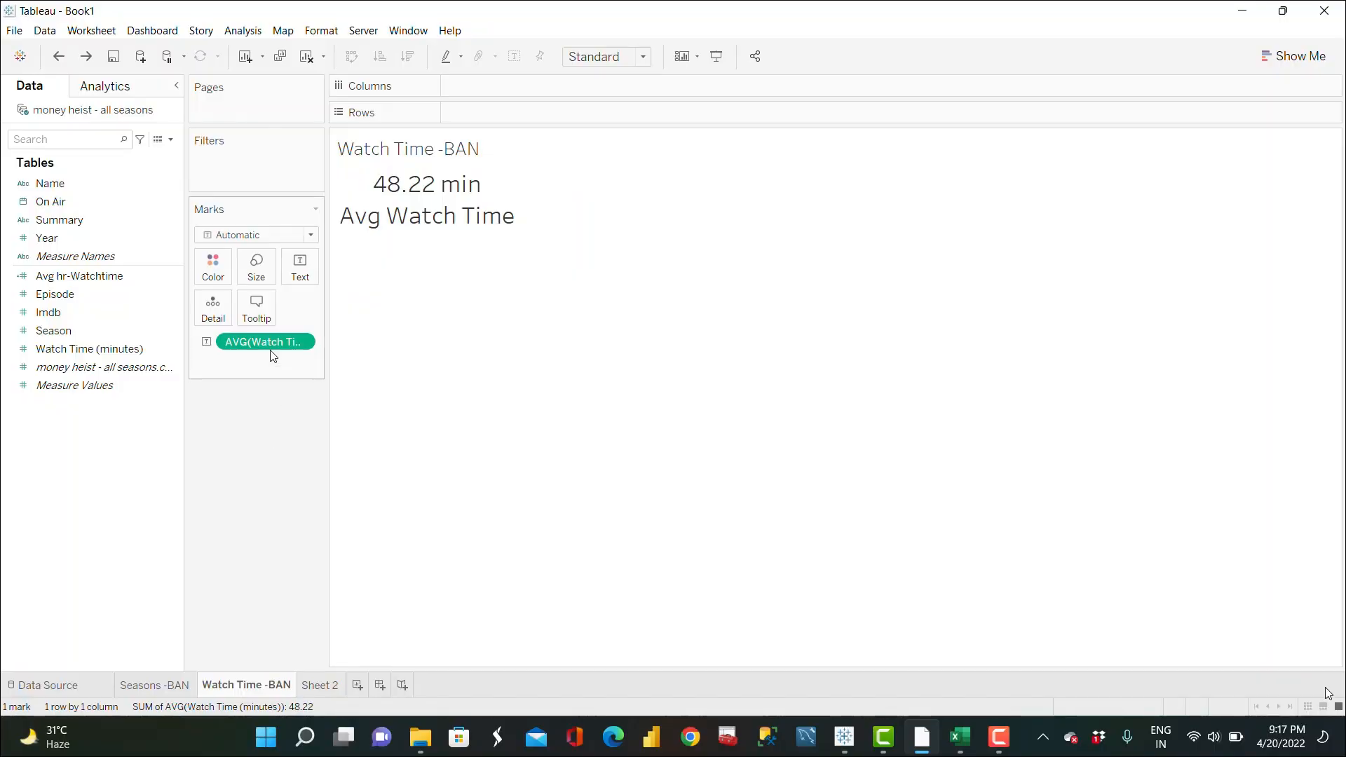
left_click_drag(275, 340, 251, 571)
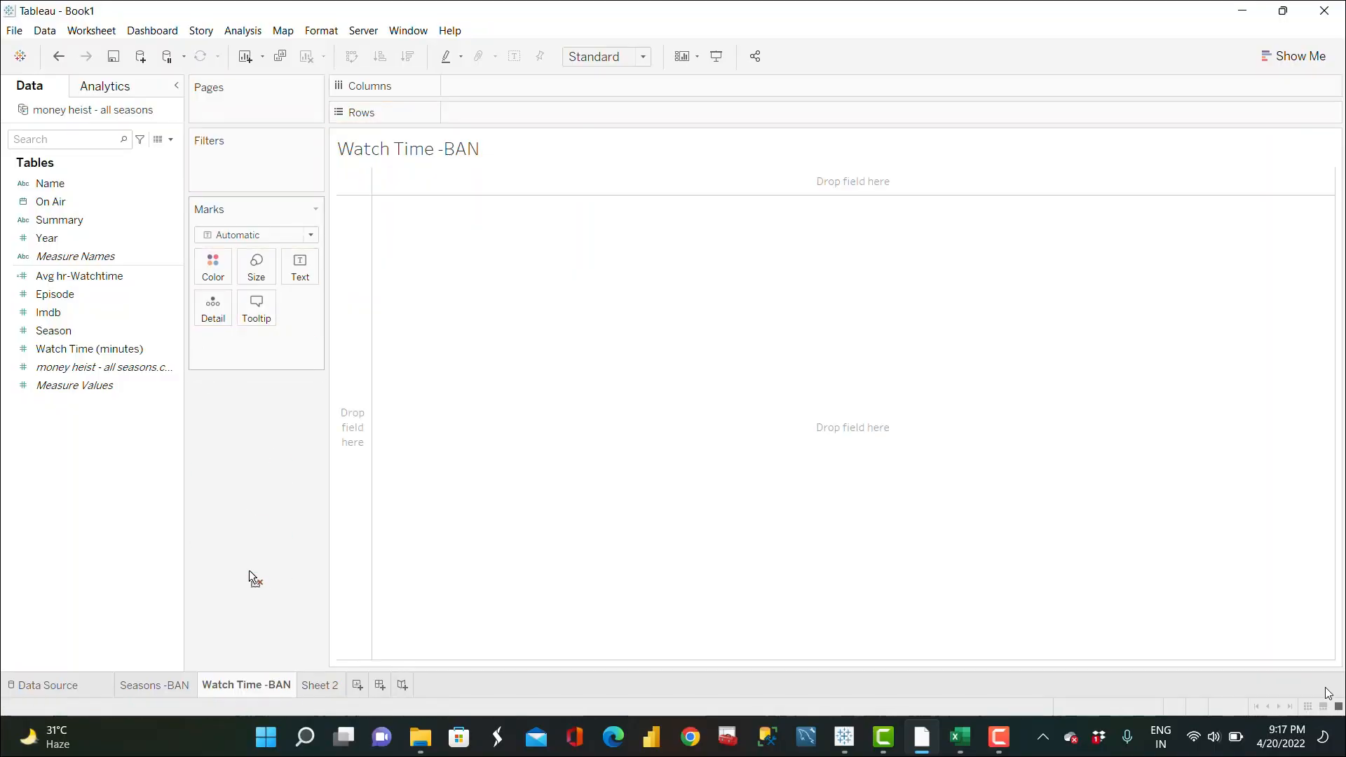
right_click(218, 695)
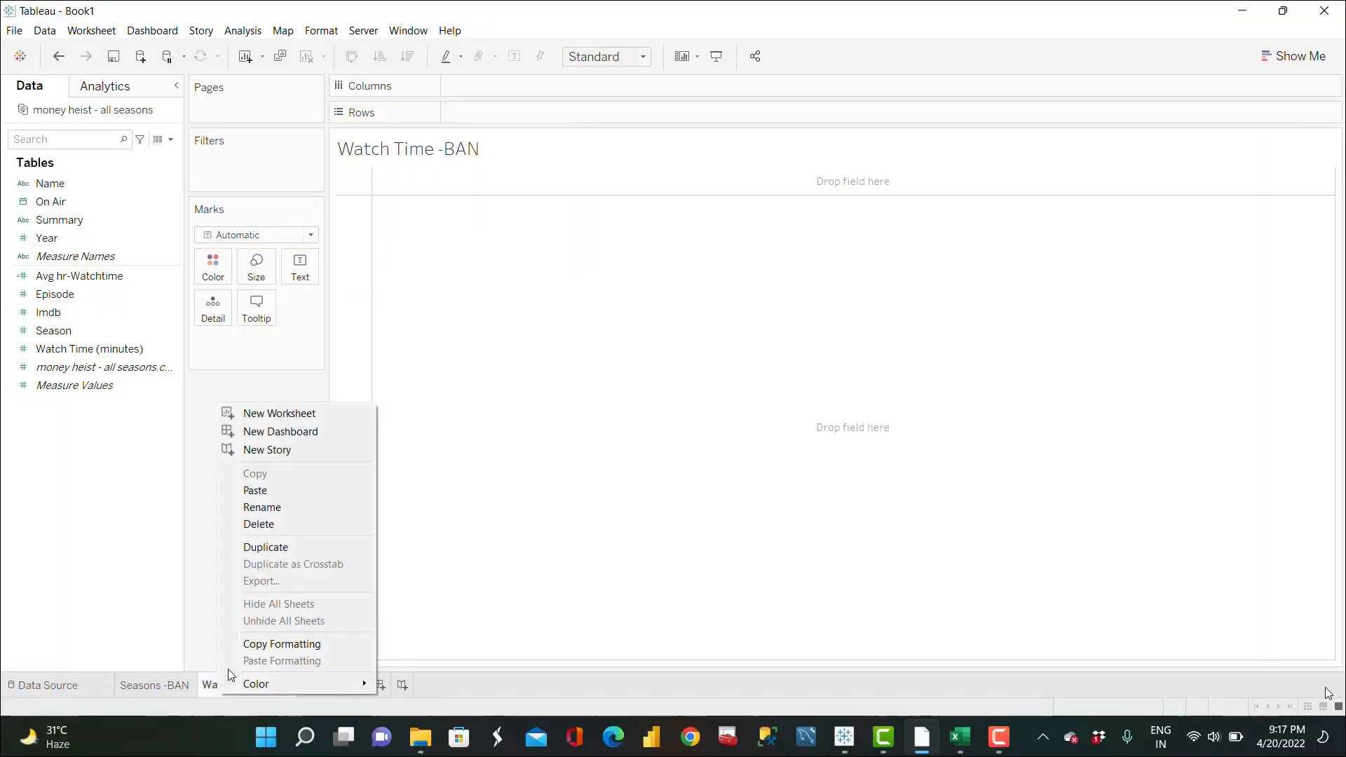
left_click(264, 530)
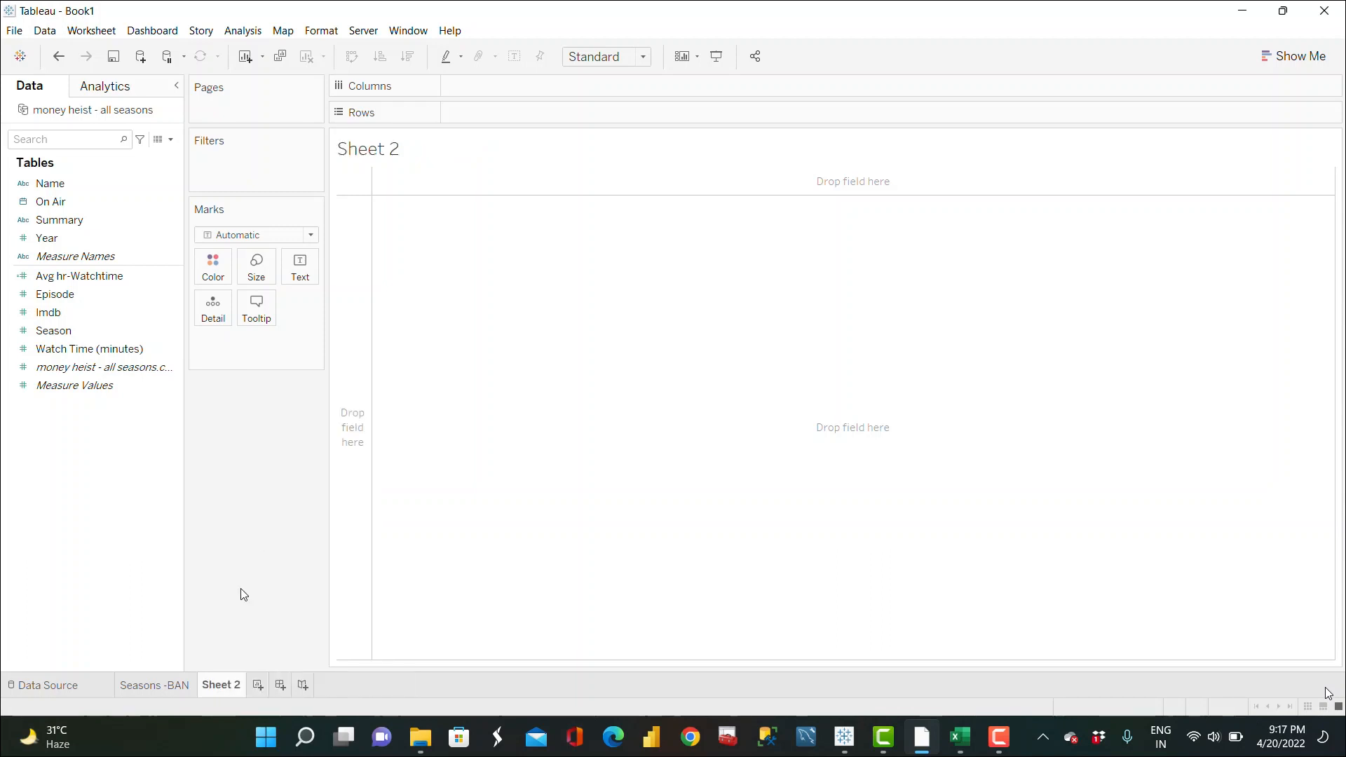
Step: Duplicate the Seasons -BAN worksheet and rename the copy Watch Time-BAN
left_click(162, 688)
right_click(162, 688)
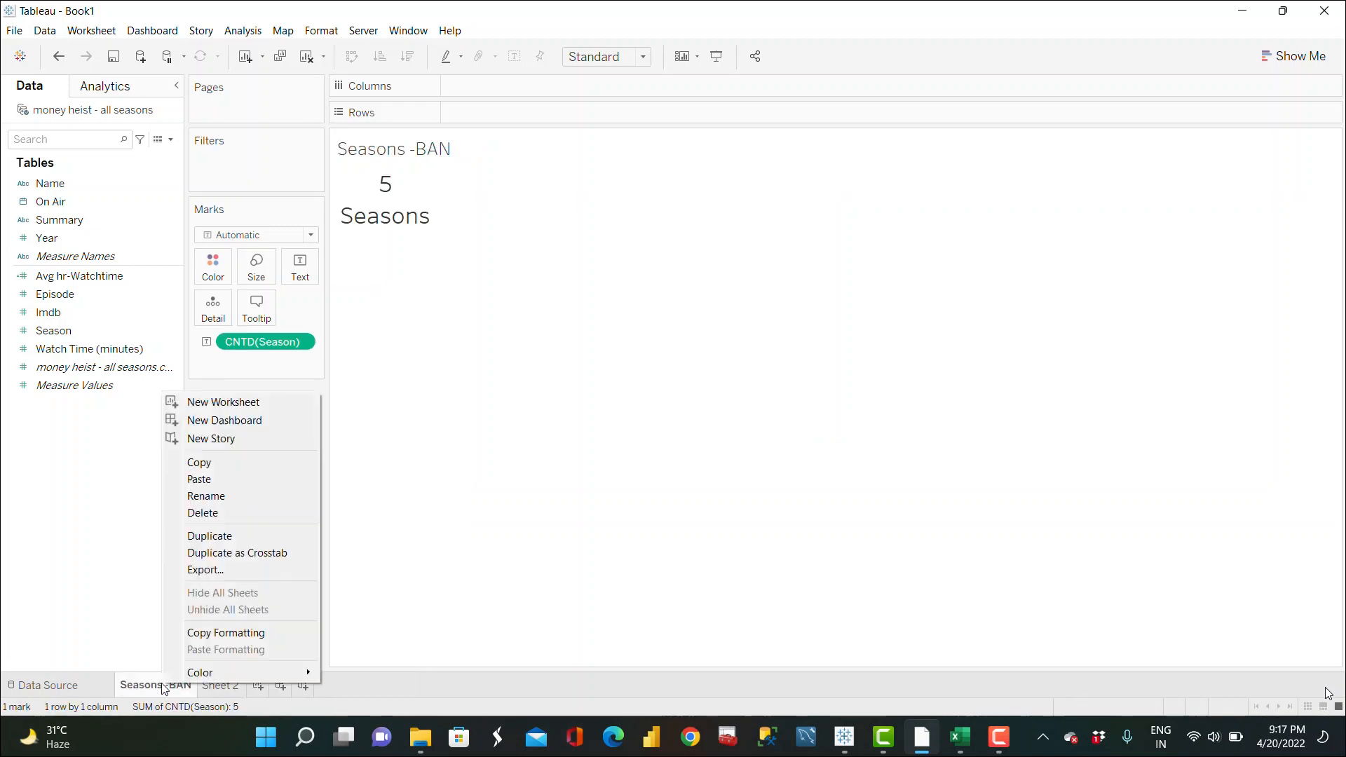
left_click(223, 538)
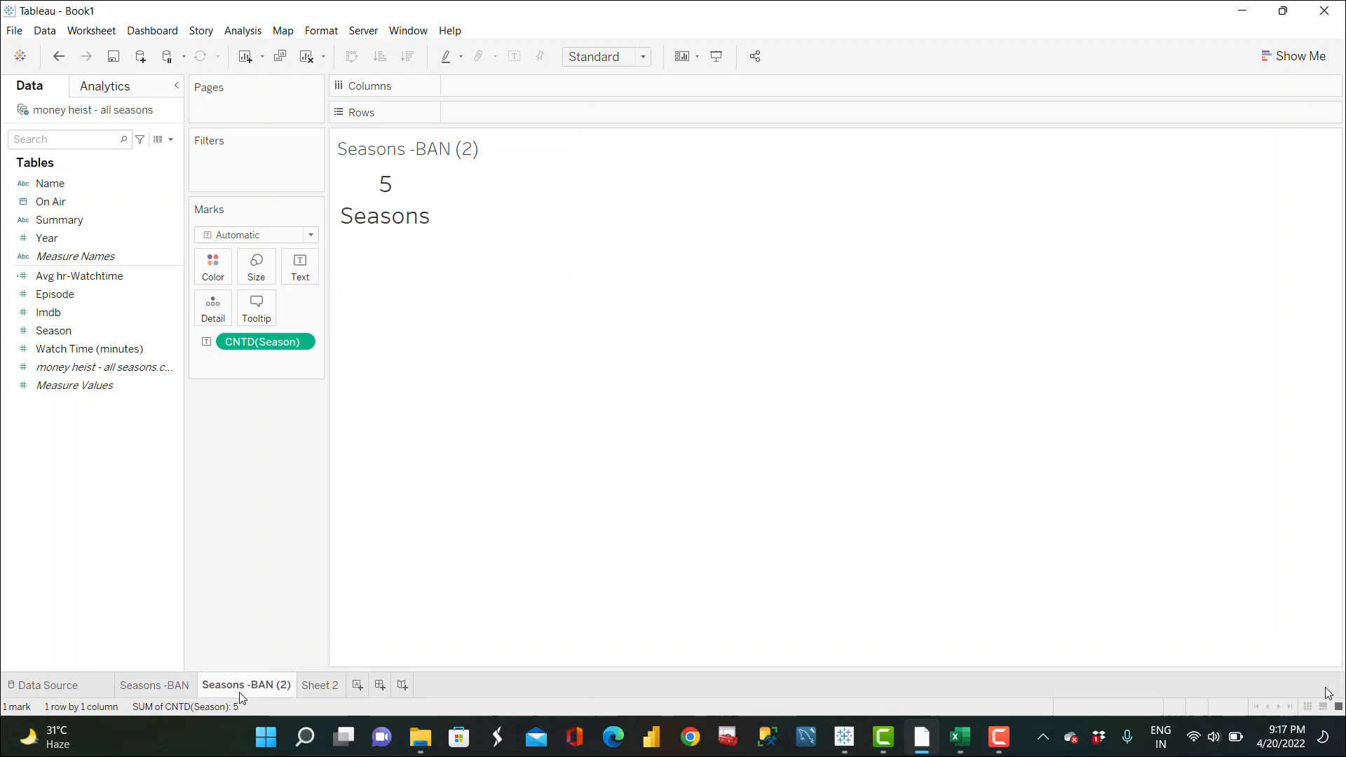
double_click(239, 692)
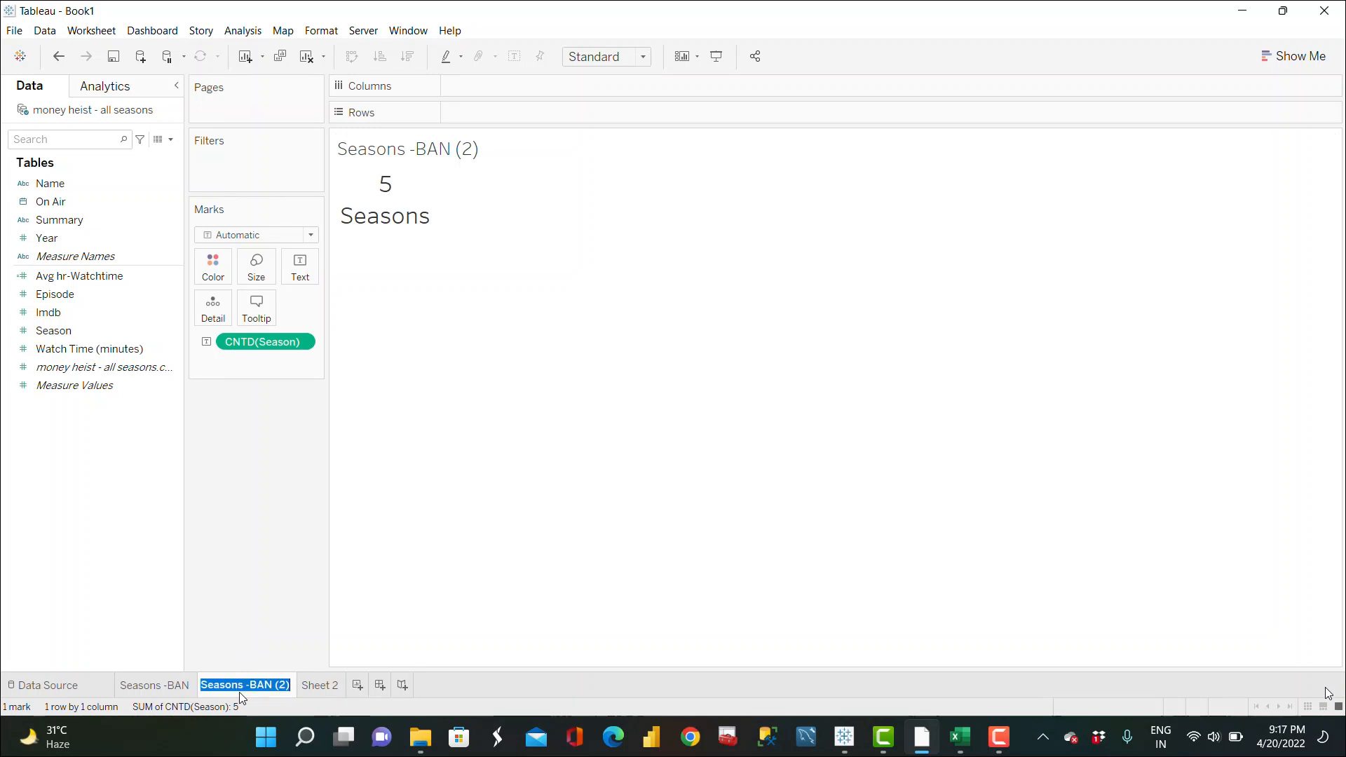
type("Watch Time")
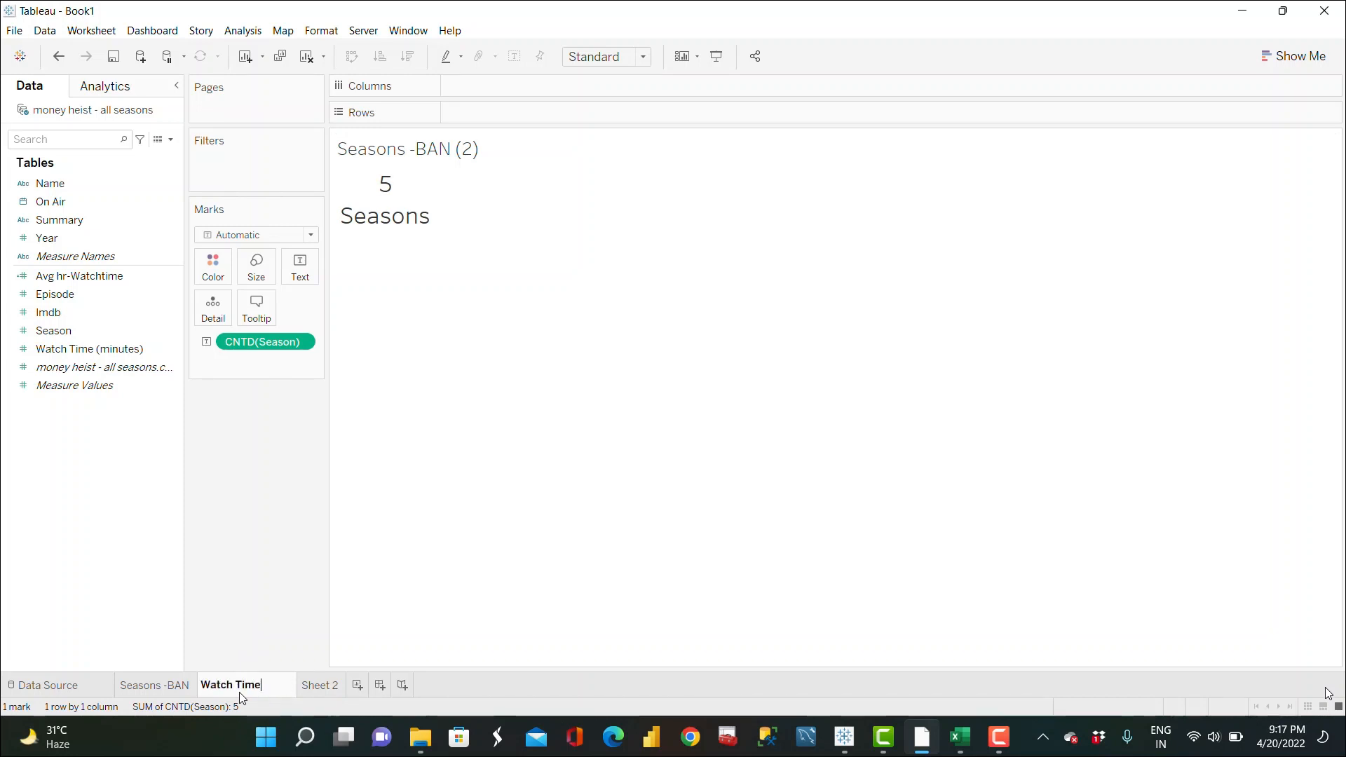
type("-BAN")
key("Return")
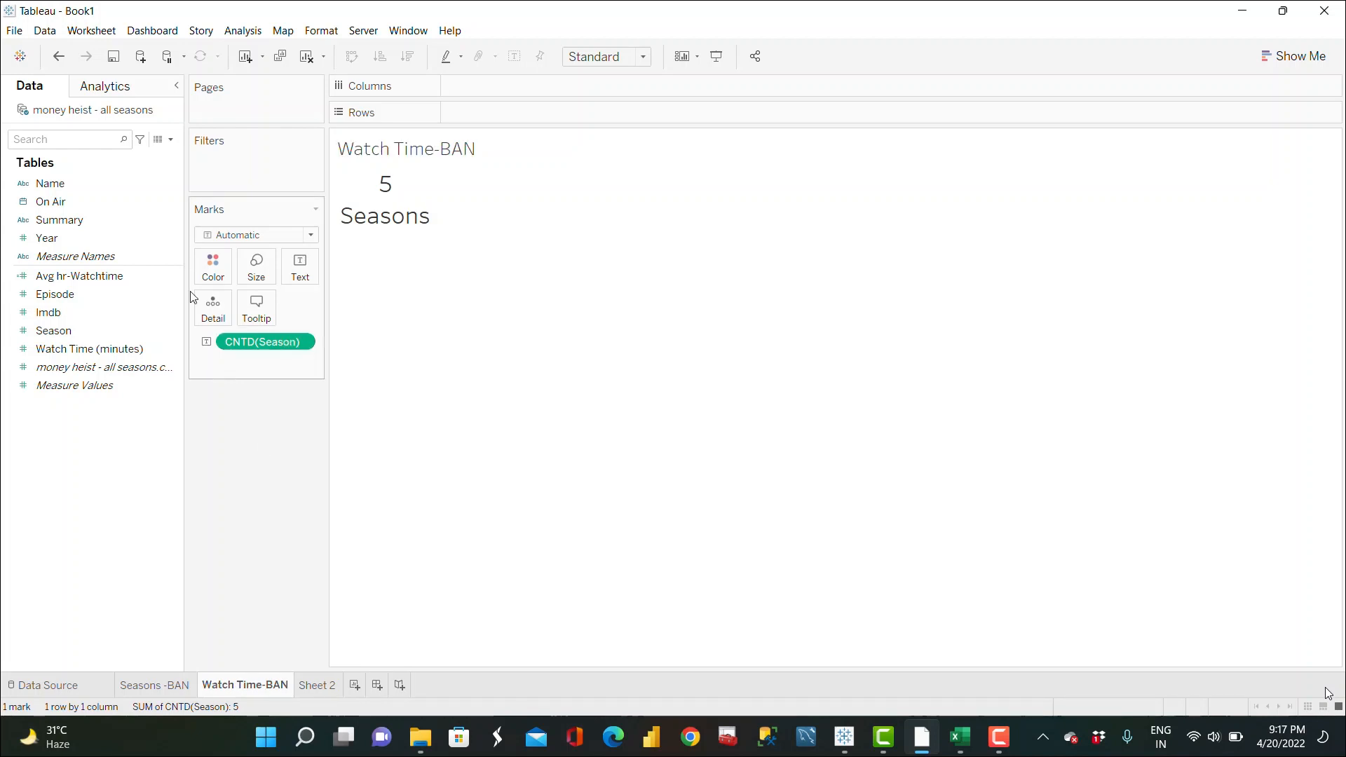
Step: Delete the Avg hr-Watchtime field from the data pane
right_click(172, 275)
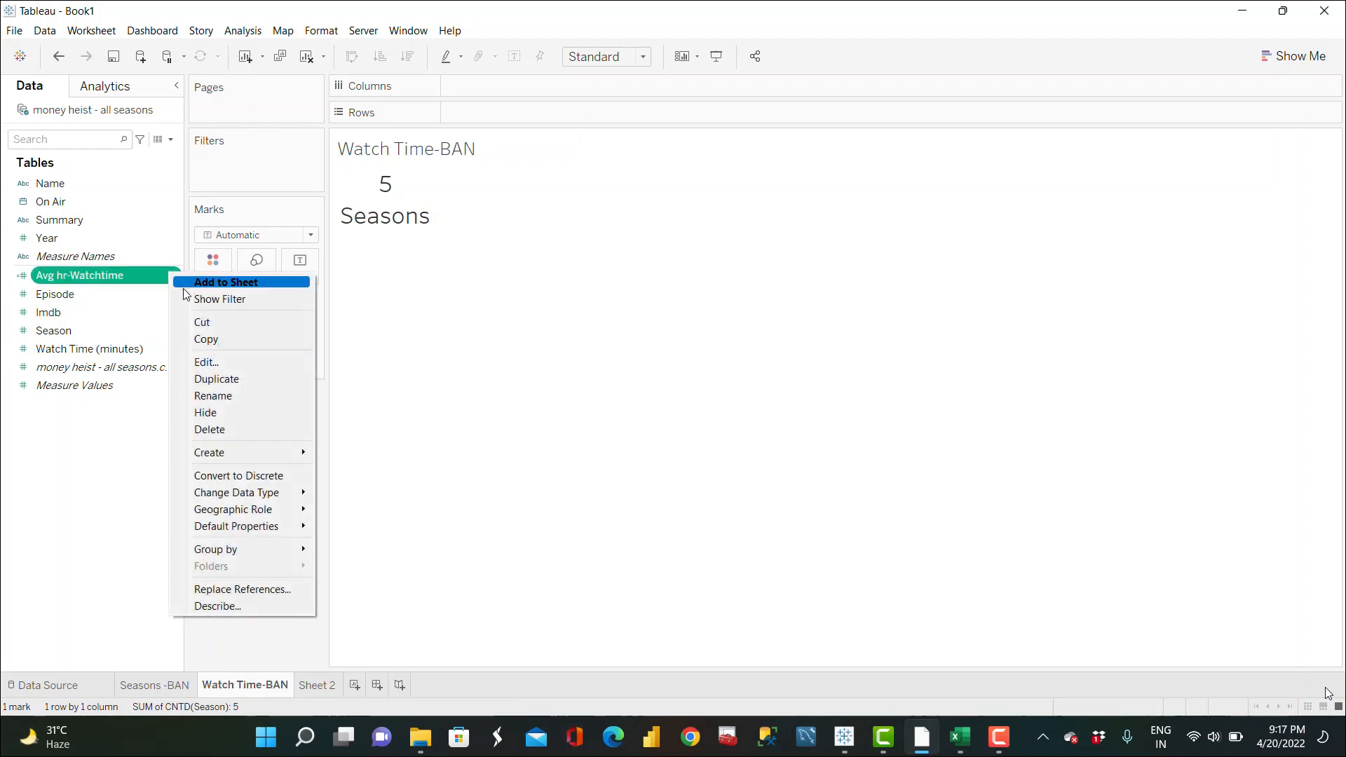
left_click(210, 429)
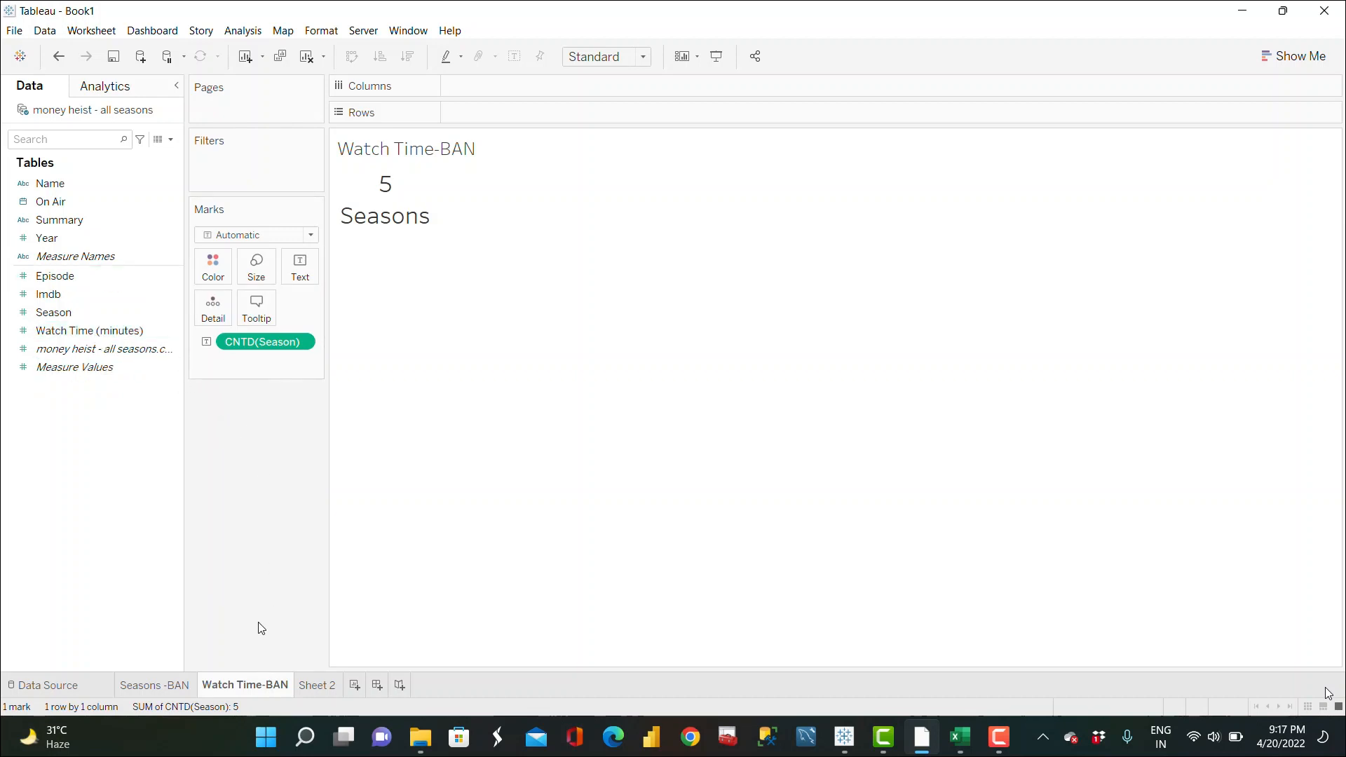
Step: Delete the Watch Time-BAN worksheet
right_click(249, 685)
left_click(301, 520)
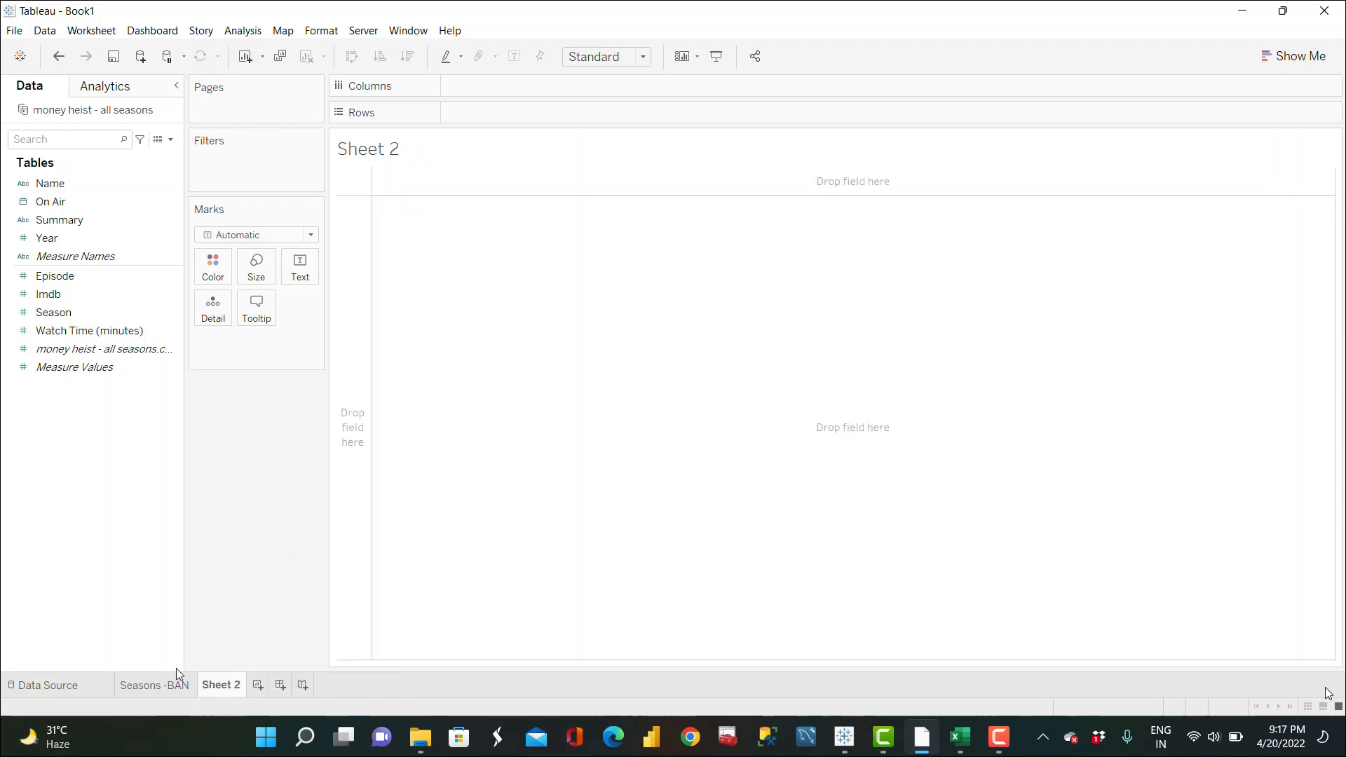
Step: Duplicate the Seasons -BAN worksheet and rename the copy Watch Time-BAN
left_click(166, 688)
right_click(166, 688)
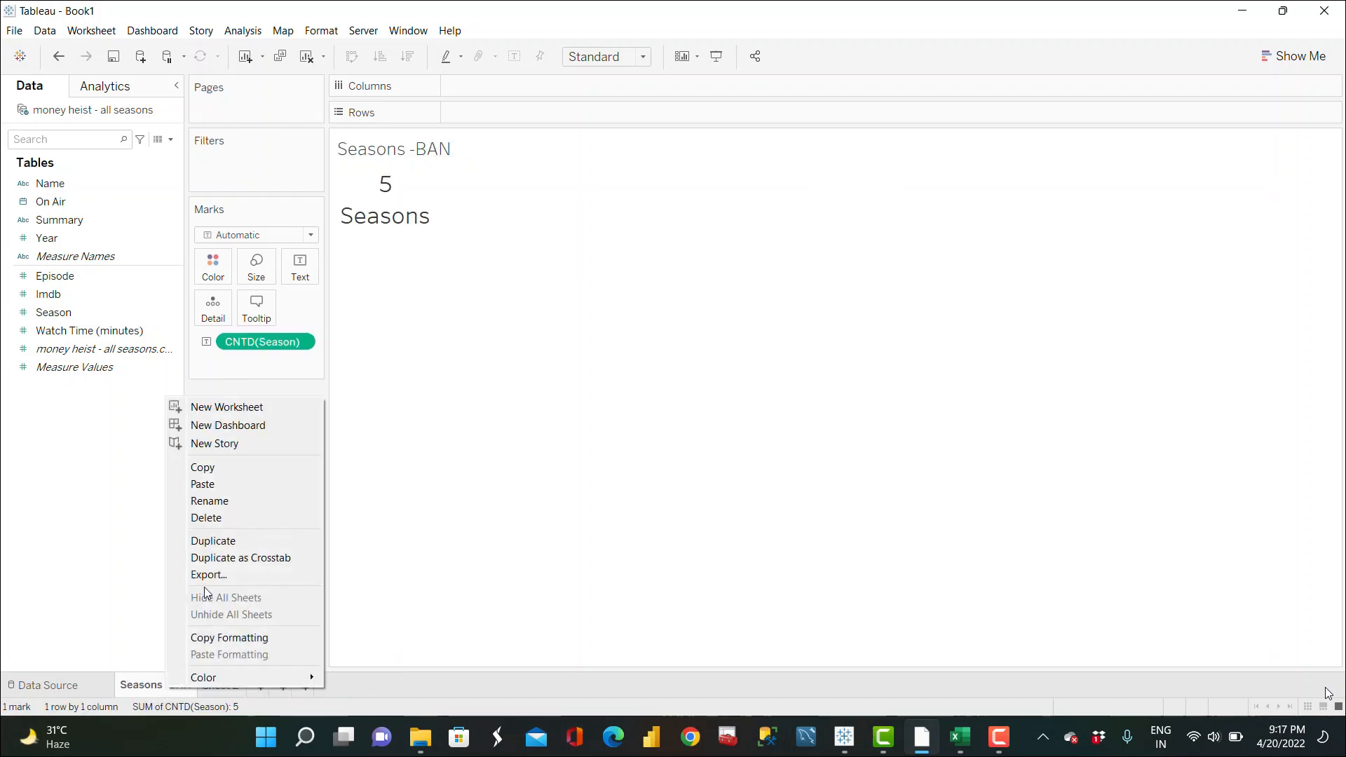
left_click(235, 543)
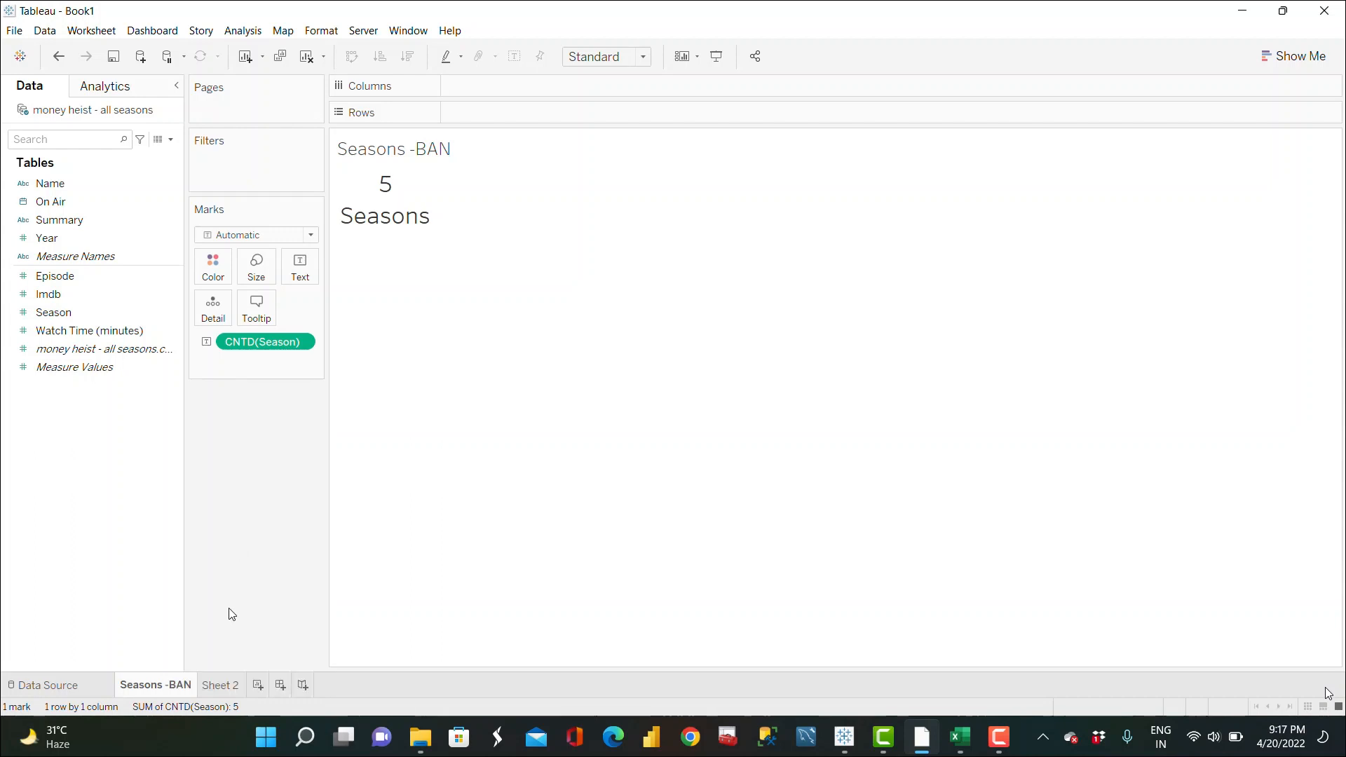
double_click(249, 685)
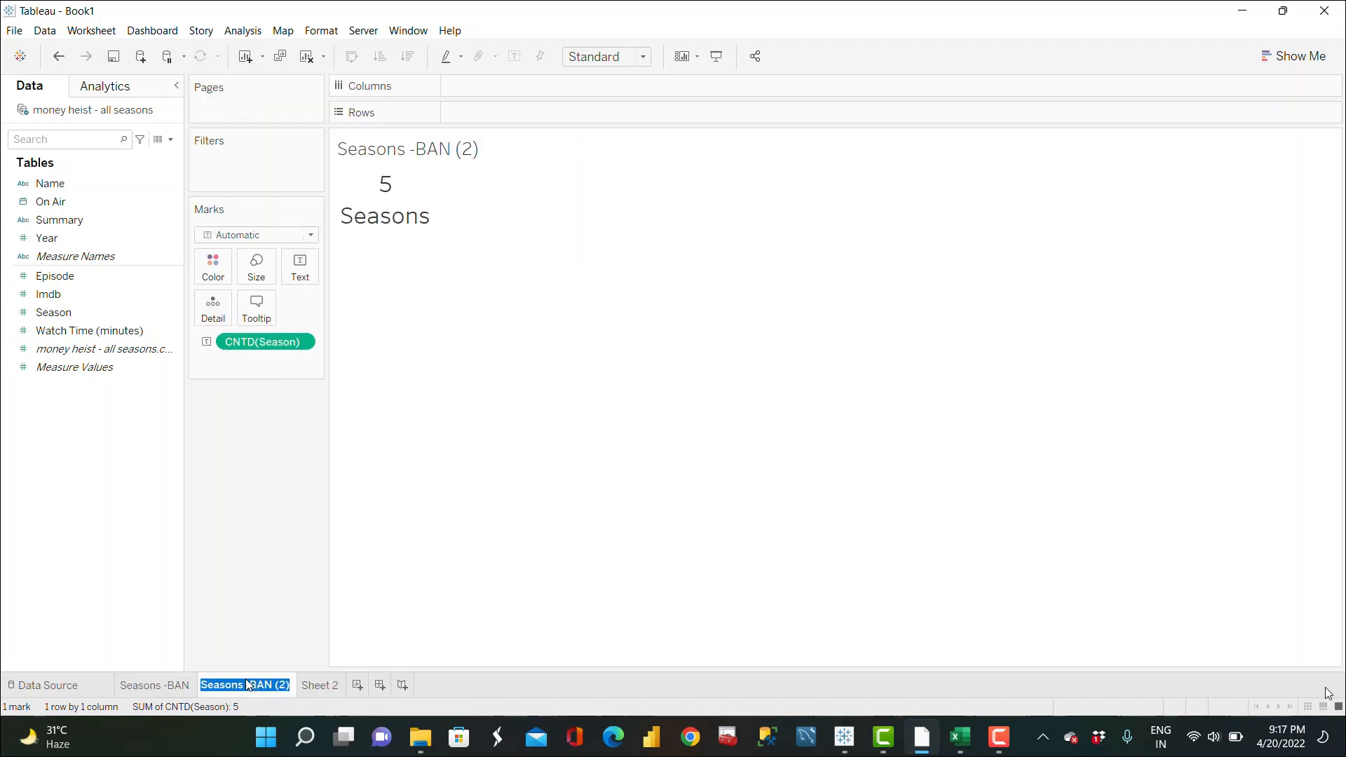
type("Watch Time")
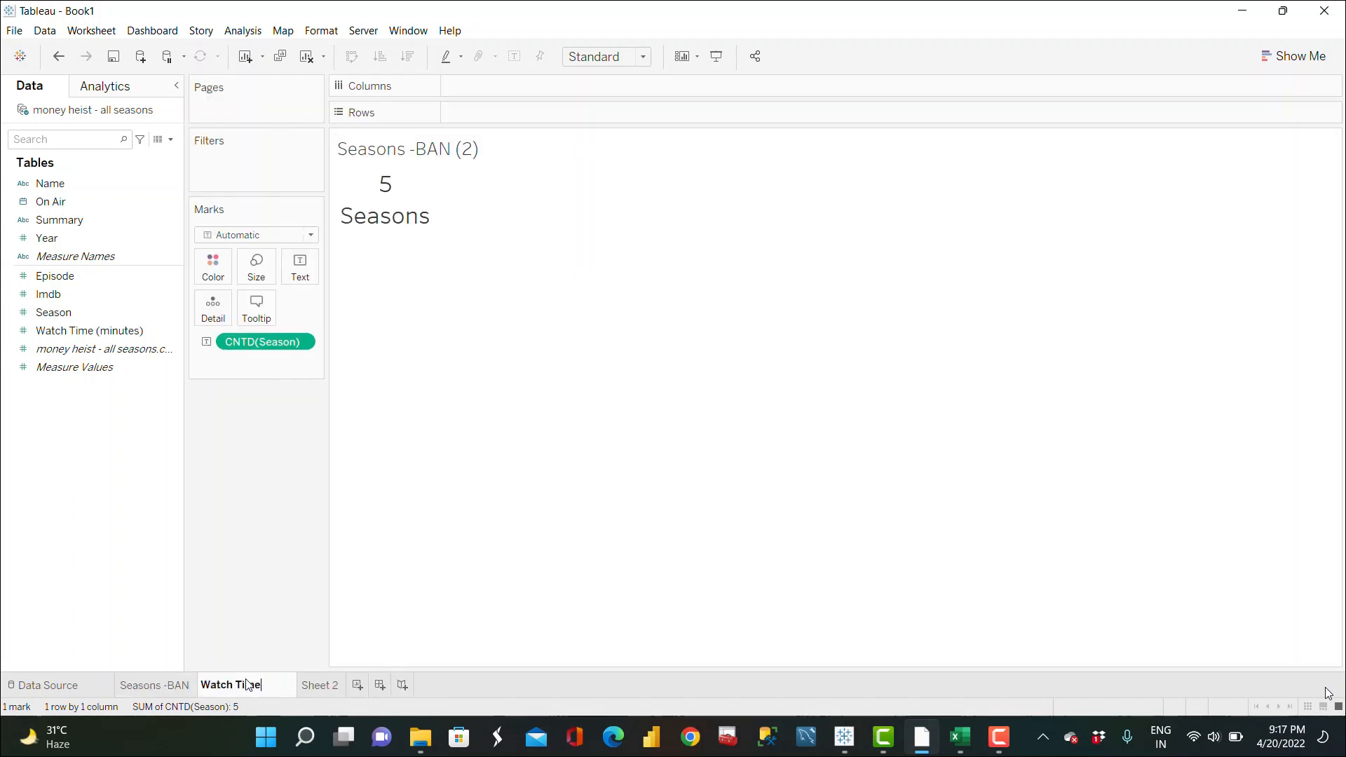
type("-BAN")
key("Return")
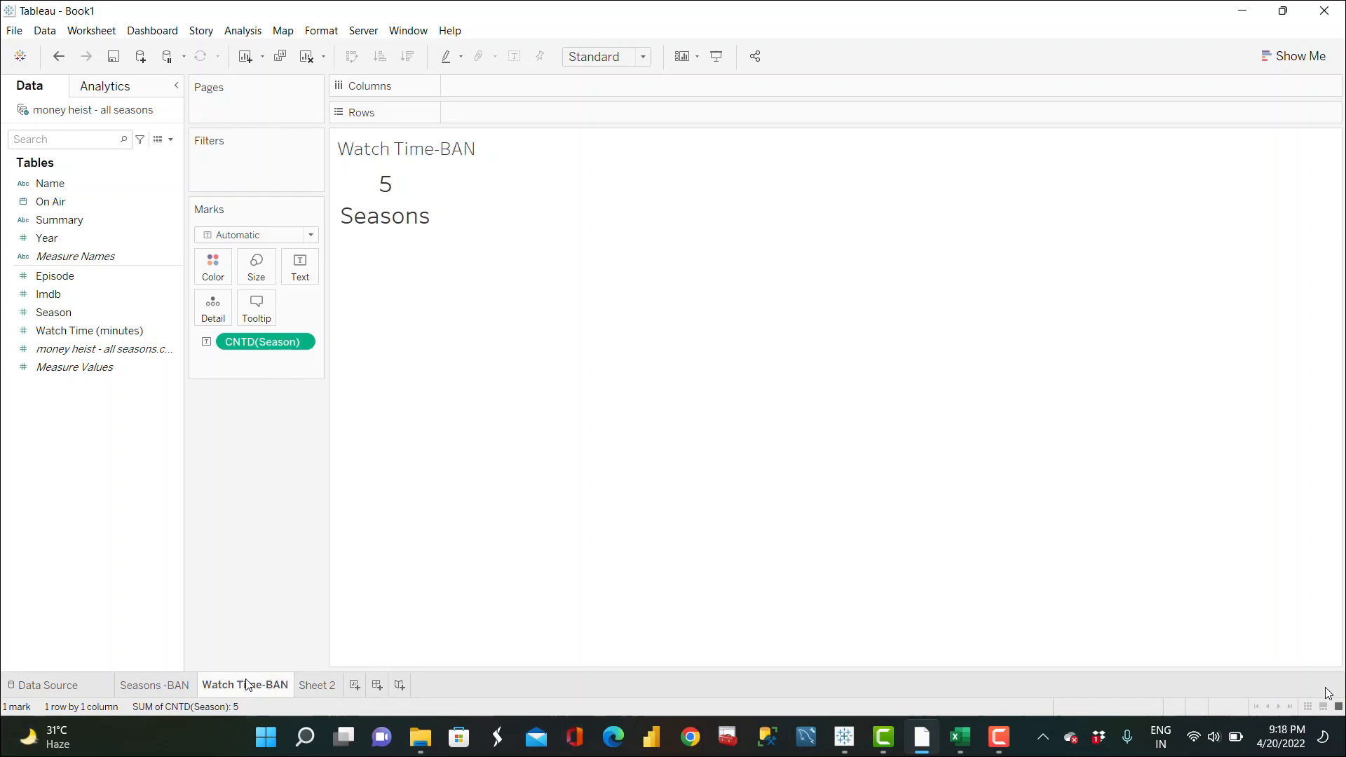
Step: Create a calculated field named Watch Time -Avg hrs with the formula SUM([Watch Time (minutes)])/60
left_click(170, 140)
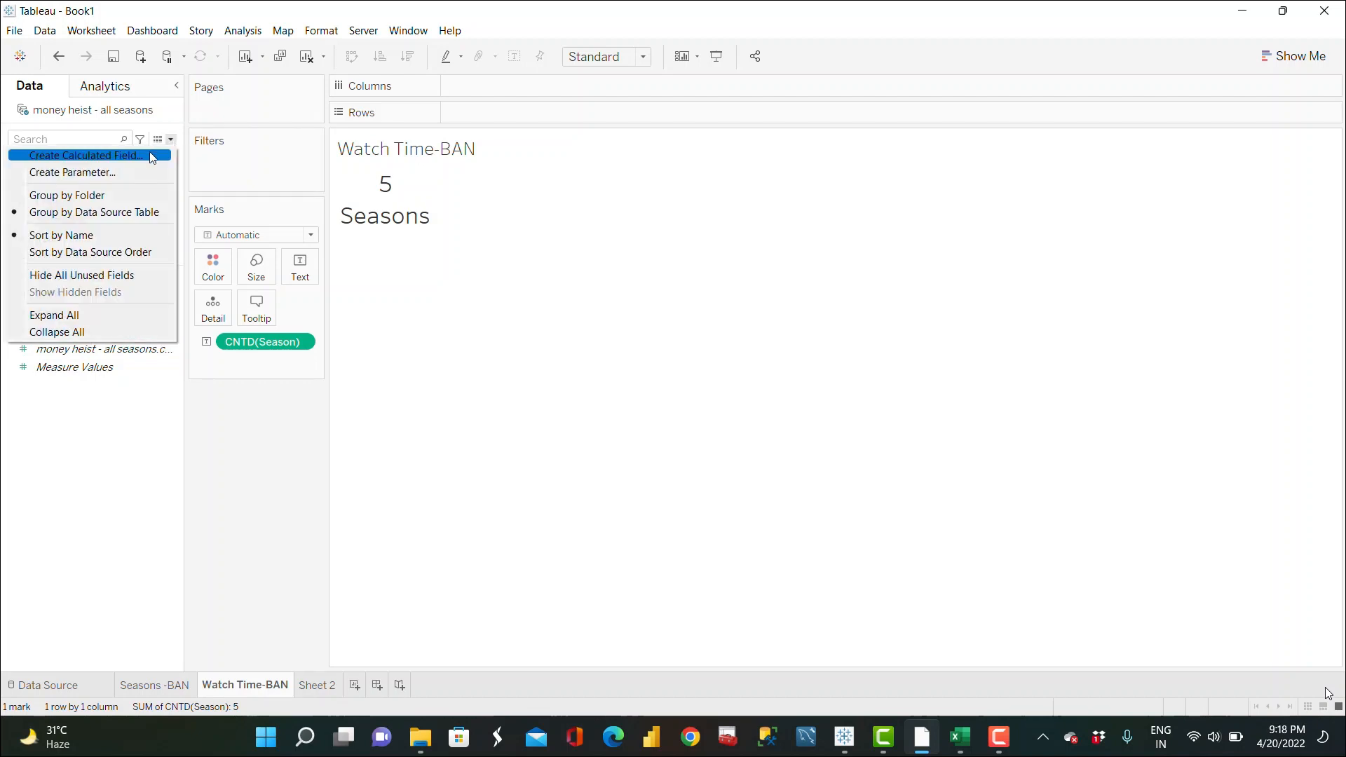
left_click(149, 155)
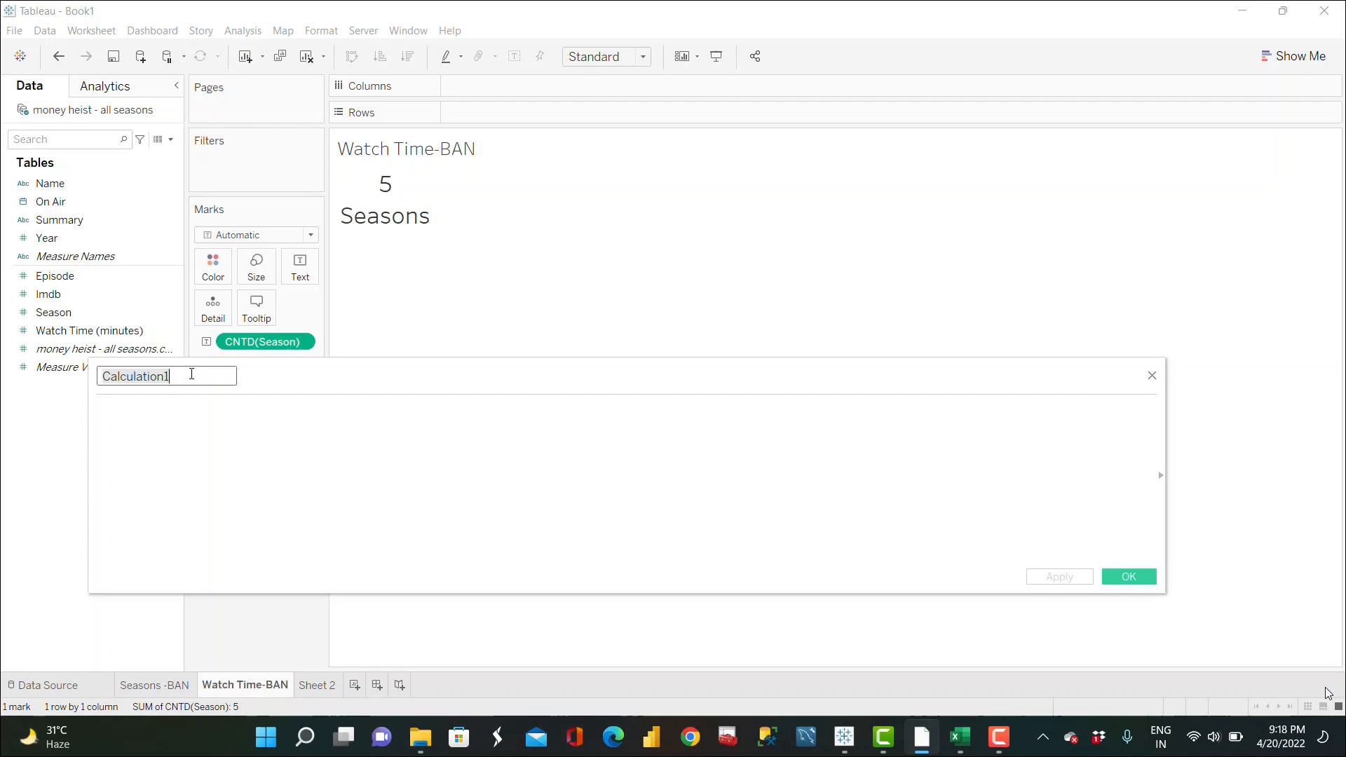
type("Watch Rime ")
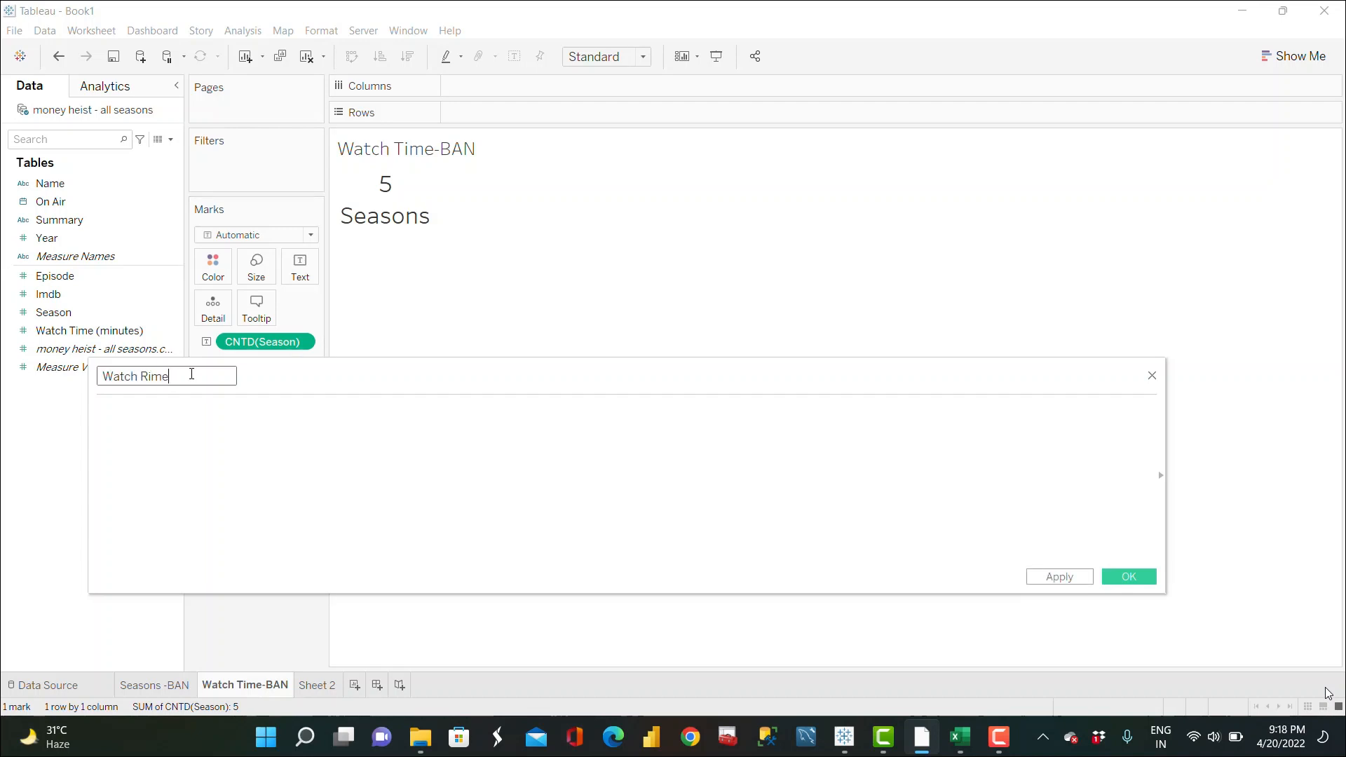
key("BackSpace")
key("BackSpace")
key("BackSpace")
key("BackSpace")
key("BackSpace")
type("Time -Avg hrs")
left_click(162, 406)
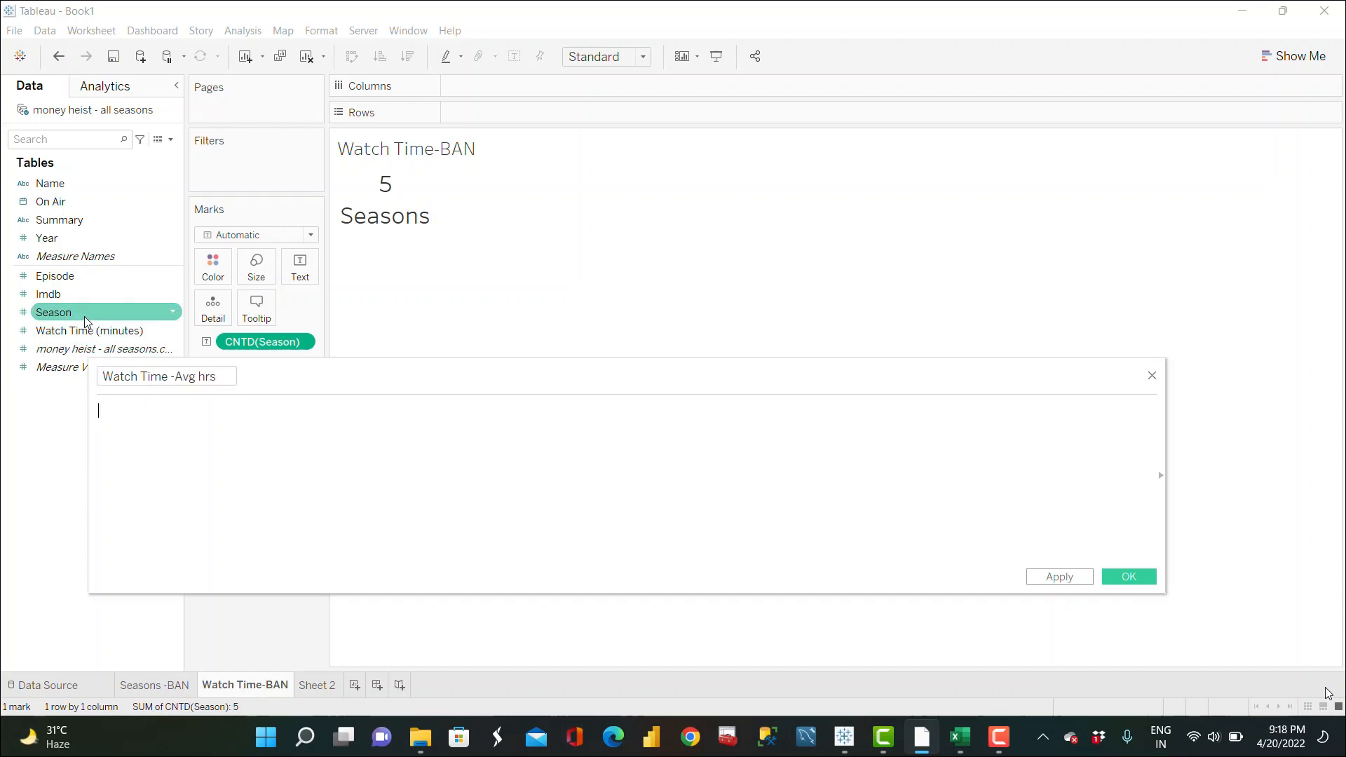
left_click_drag(87, 332, 163, 432)
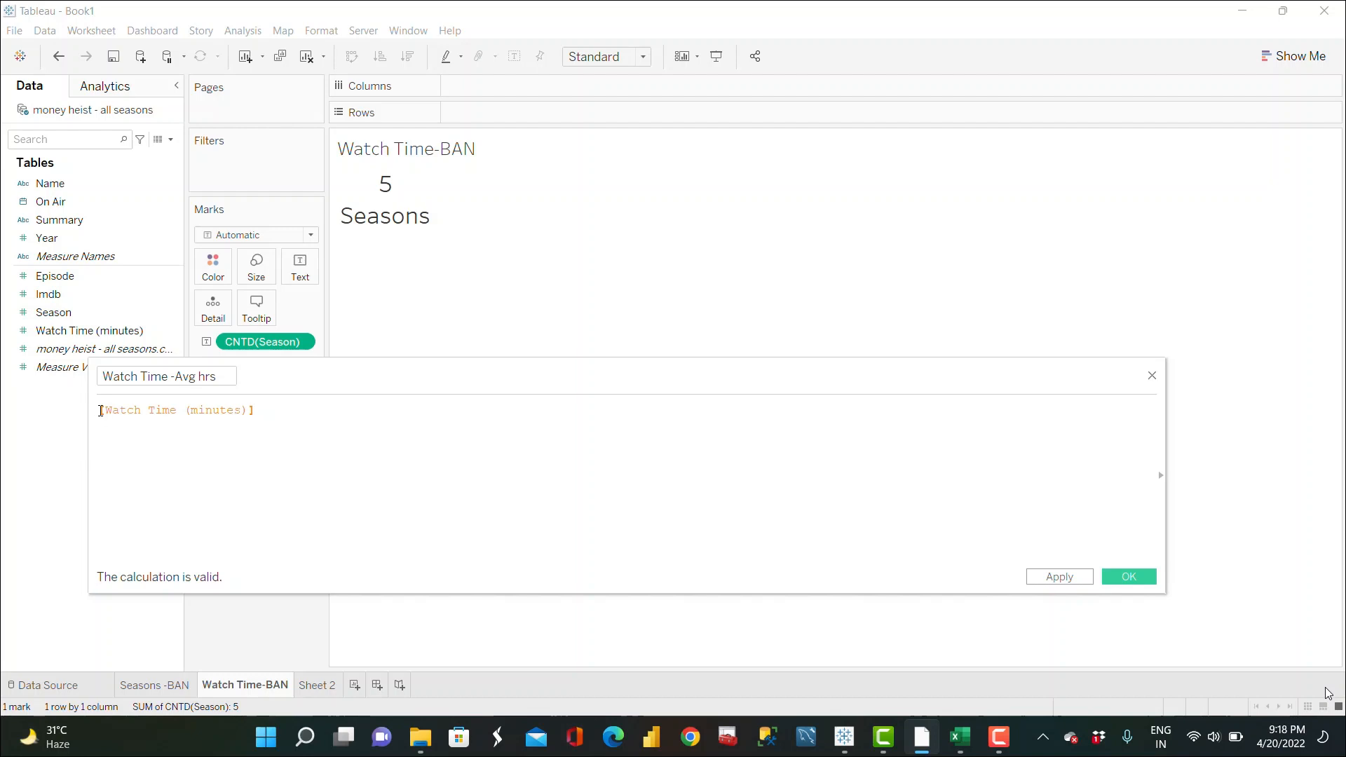
left_click(100, 411)
type("SUM(")
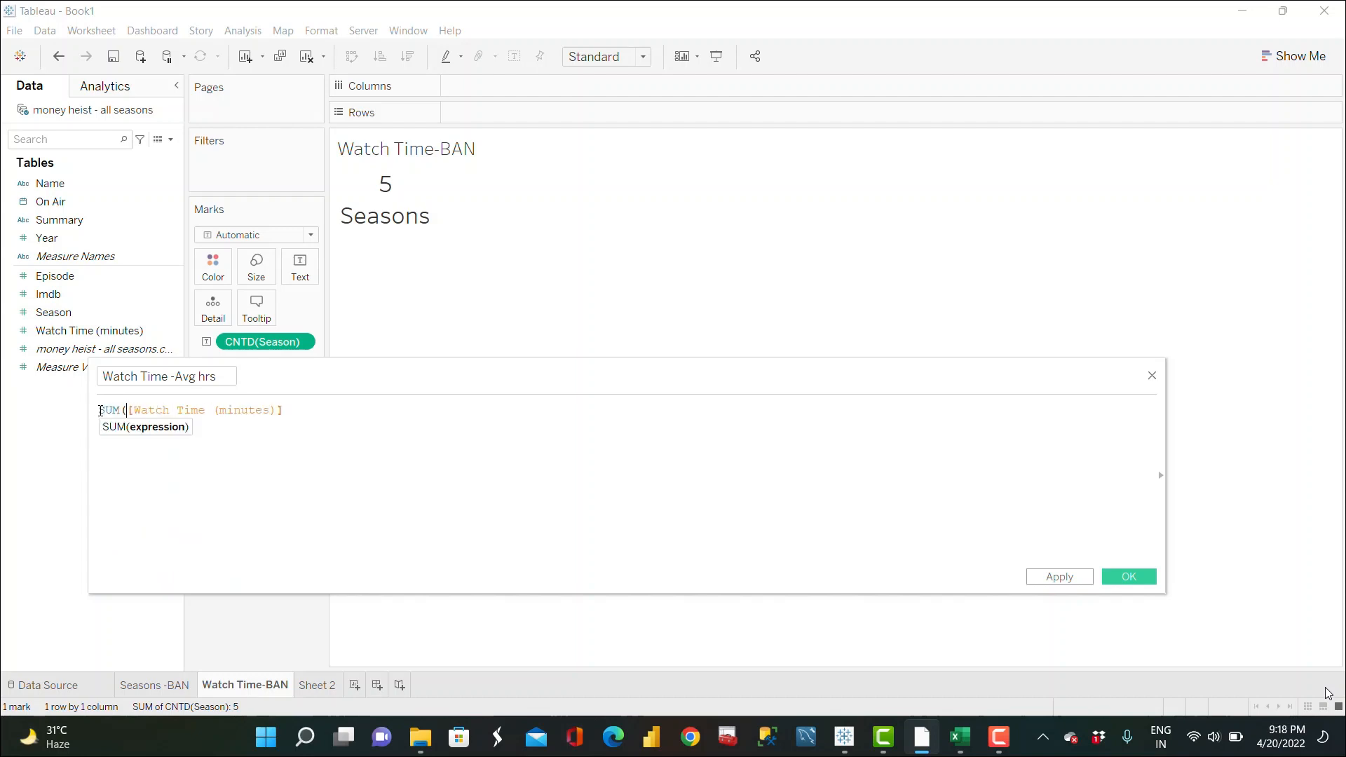
left_click(292, 416)
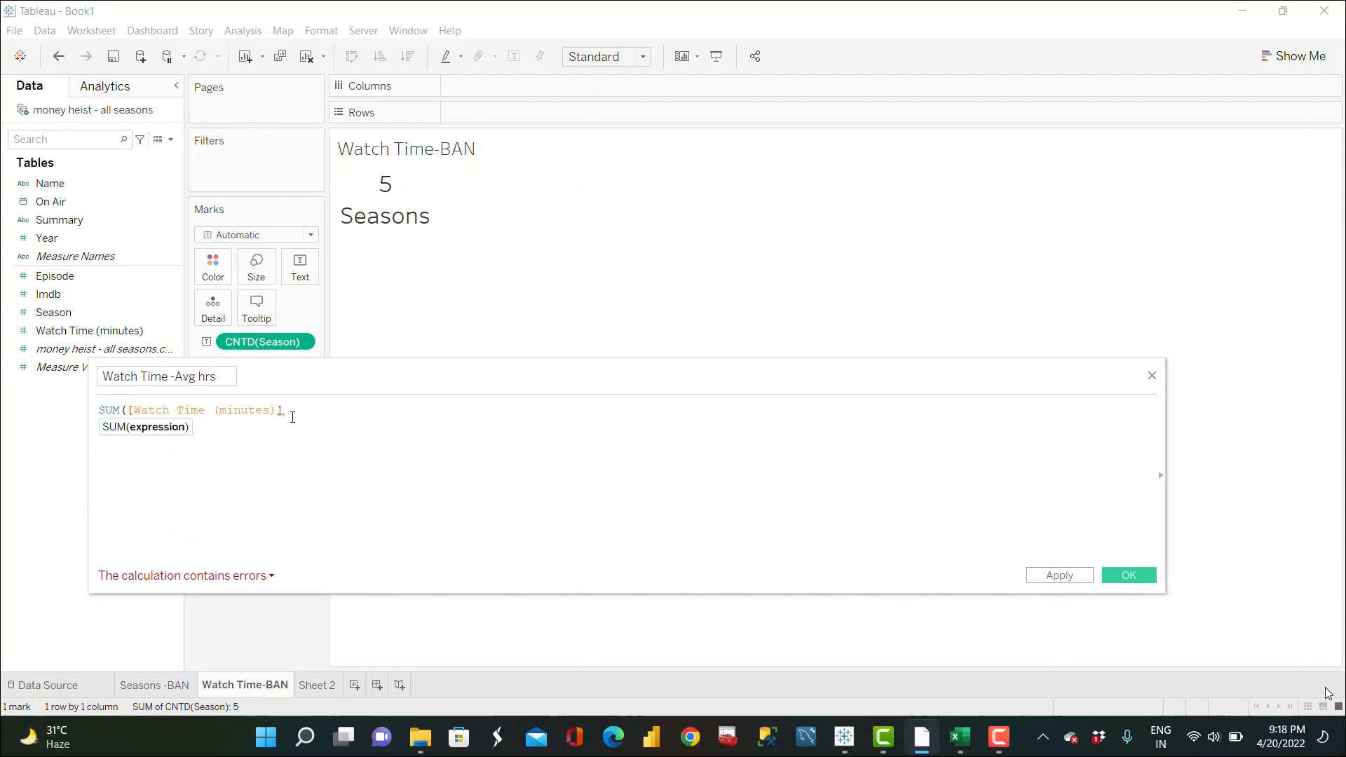
type(")/60")
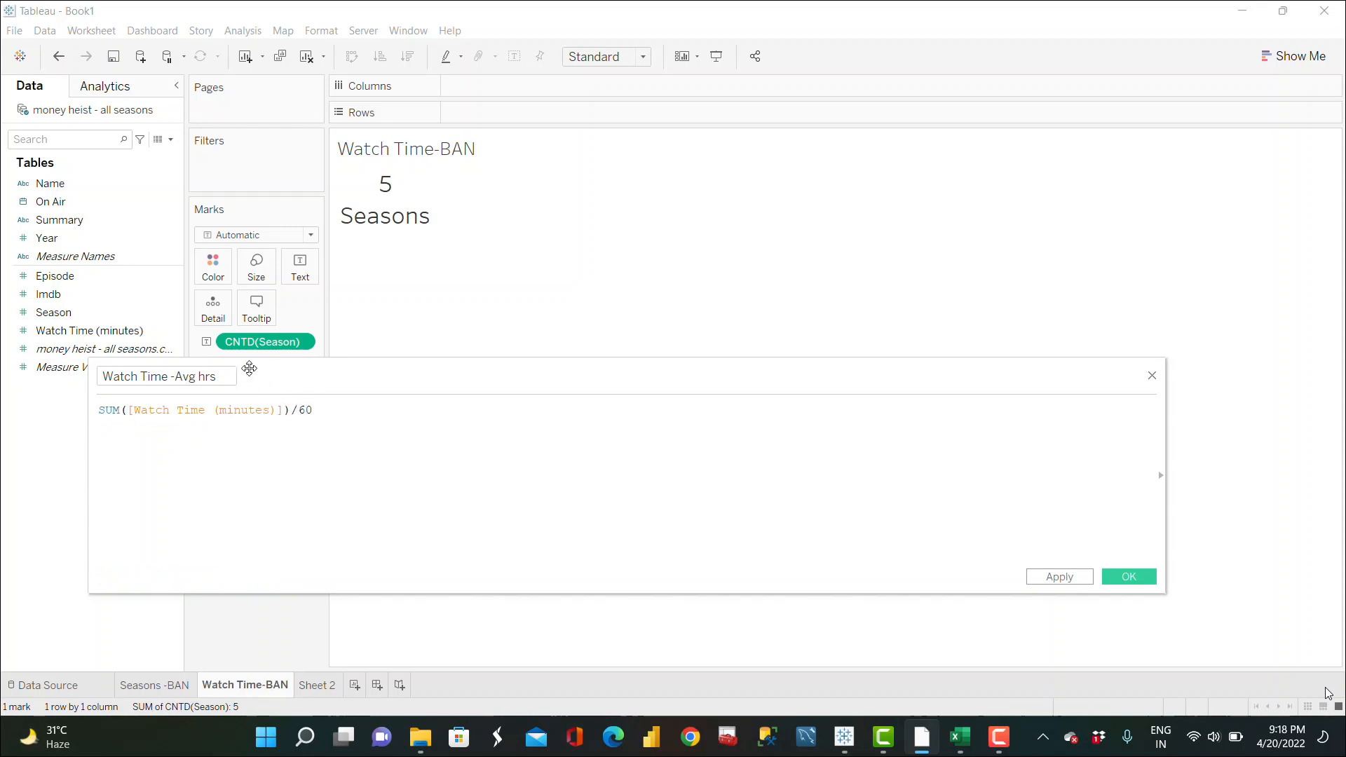
left_click(1129, 575)
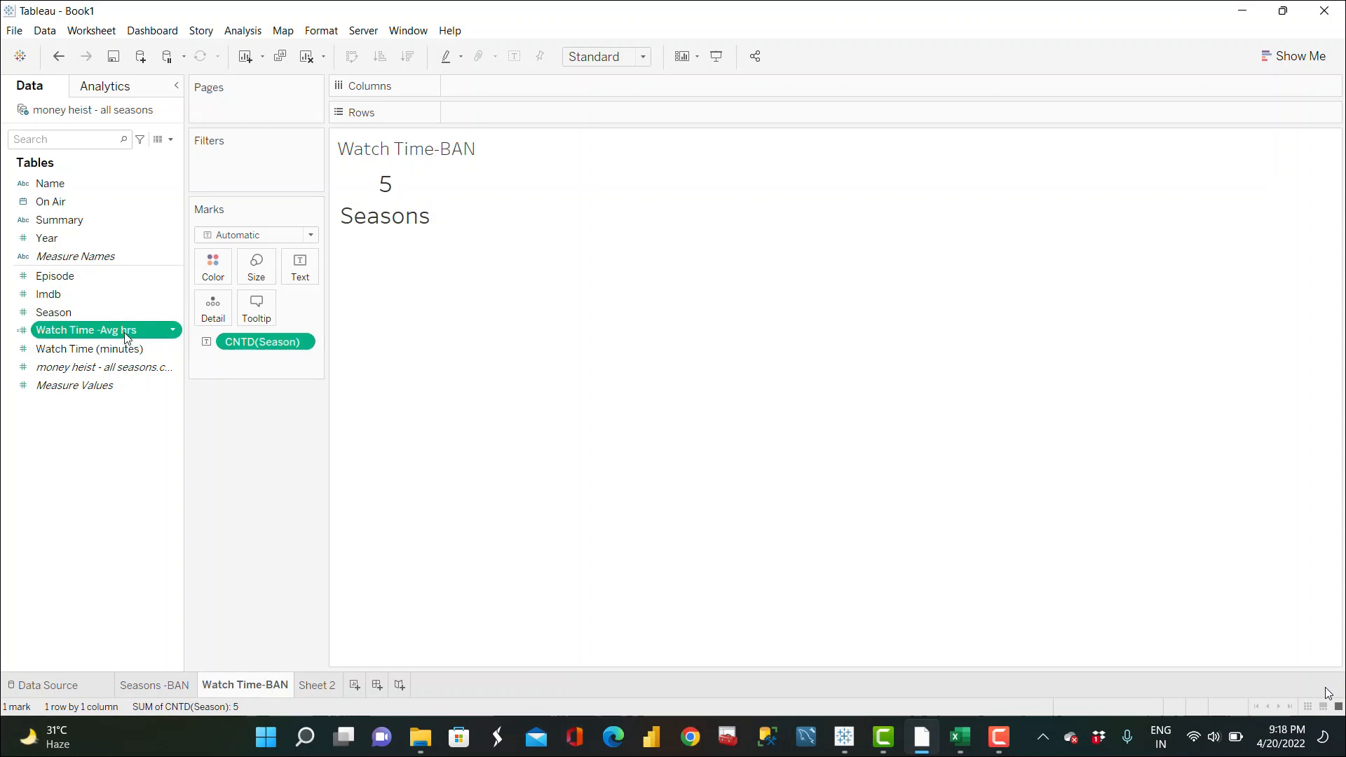
Step: Replace the CNTD(Season) pill on the Text mark with the Watch Time -Avg hrs field
left_click_drag(147, 334, 279, 343)
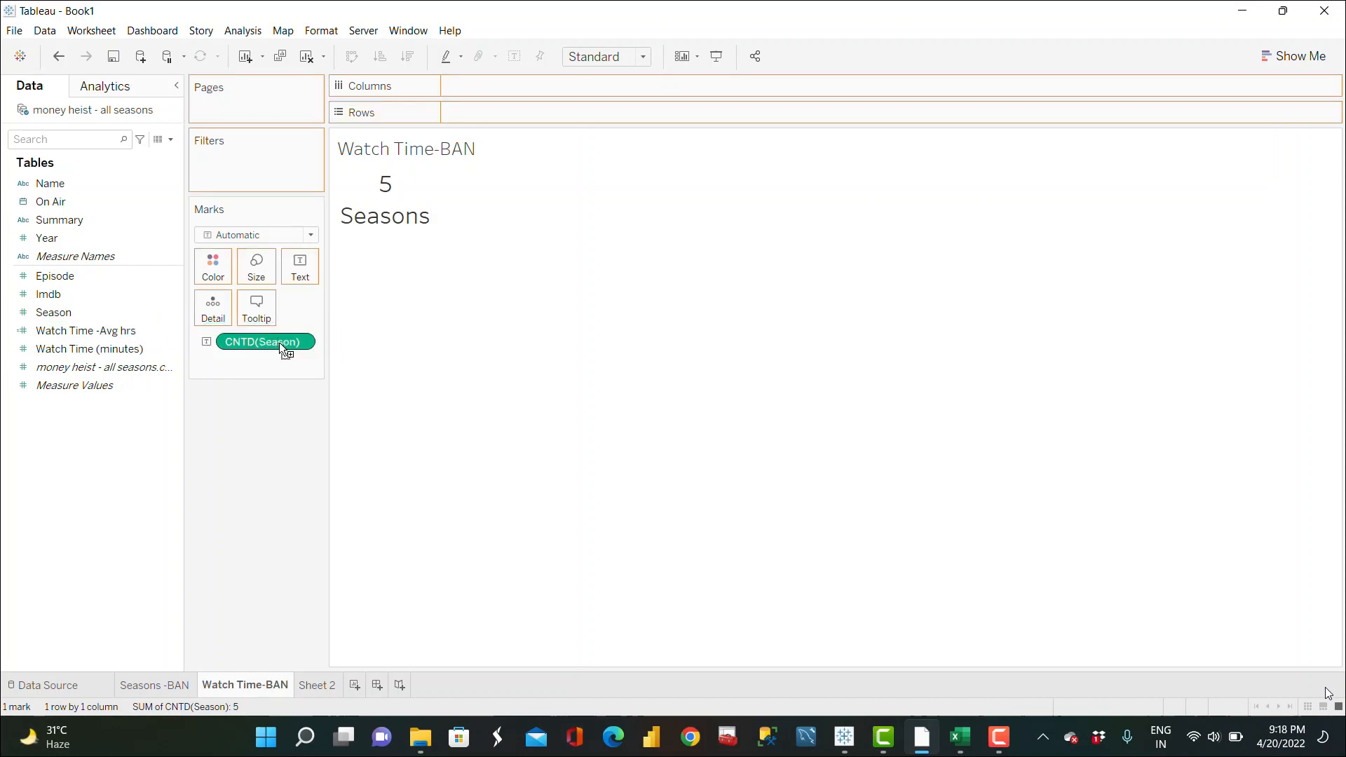
left_click(316, 265)
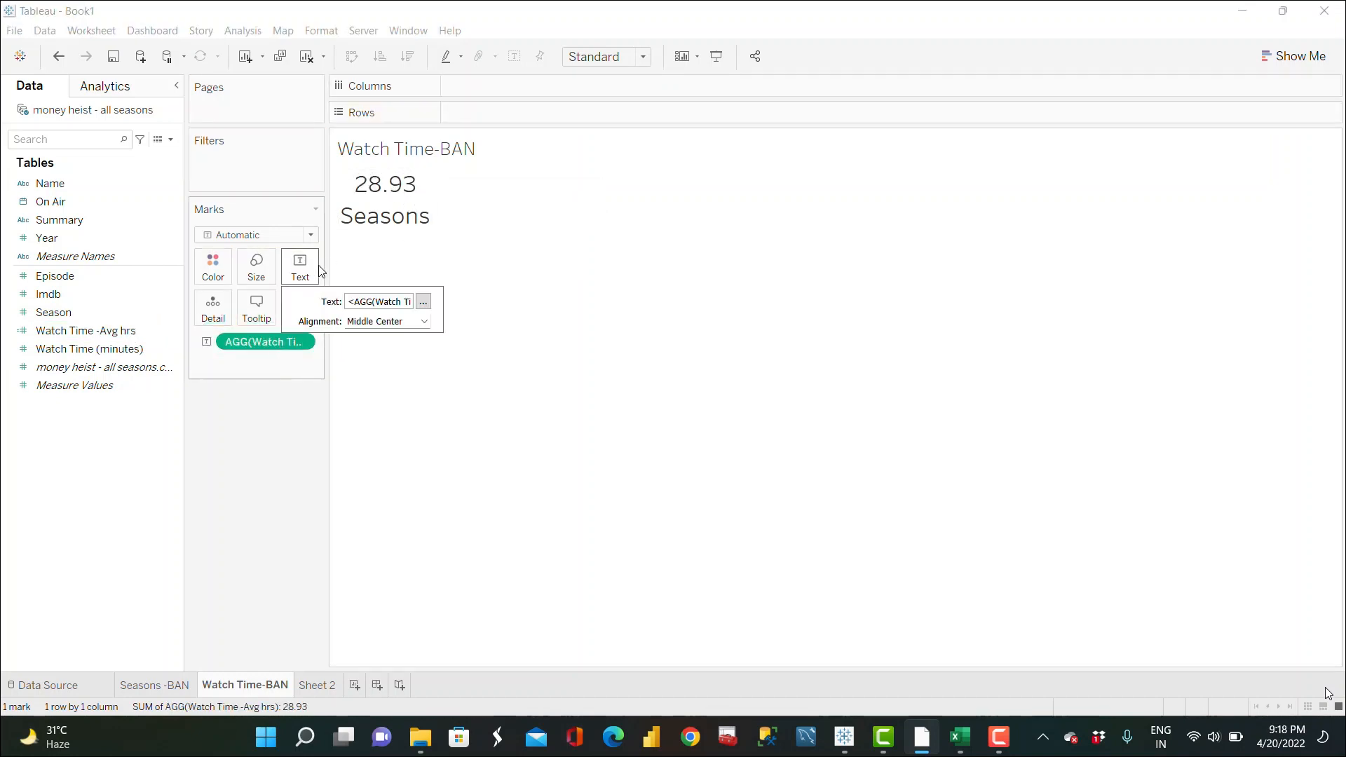
Step: Edit the text label to add hrs after the watch-time value
left_click(423, 301)
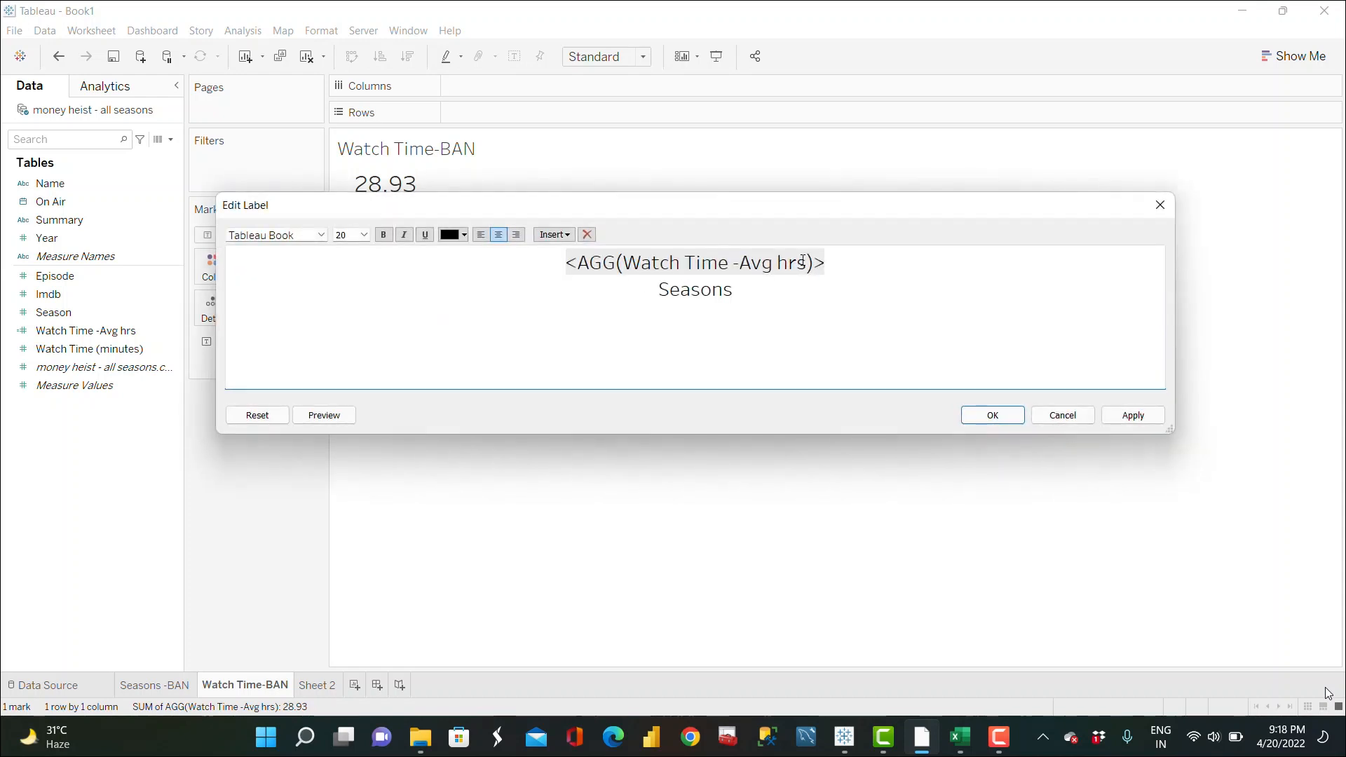
type("HRS")
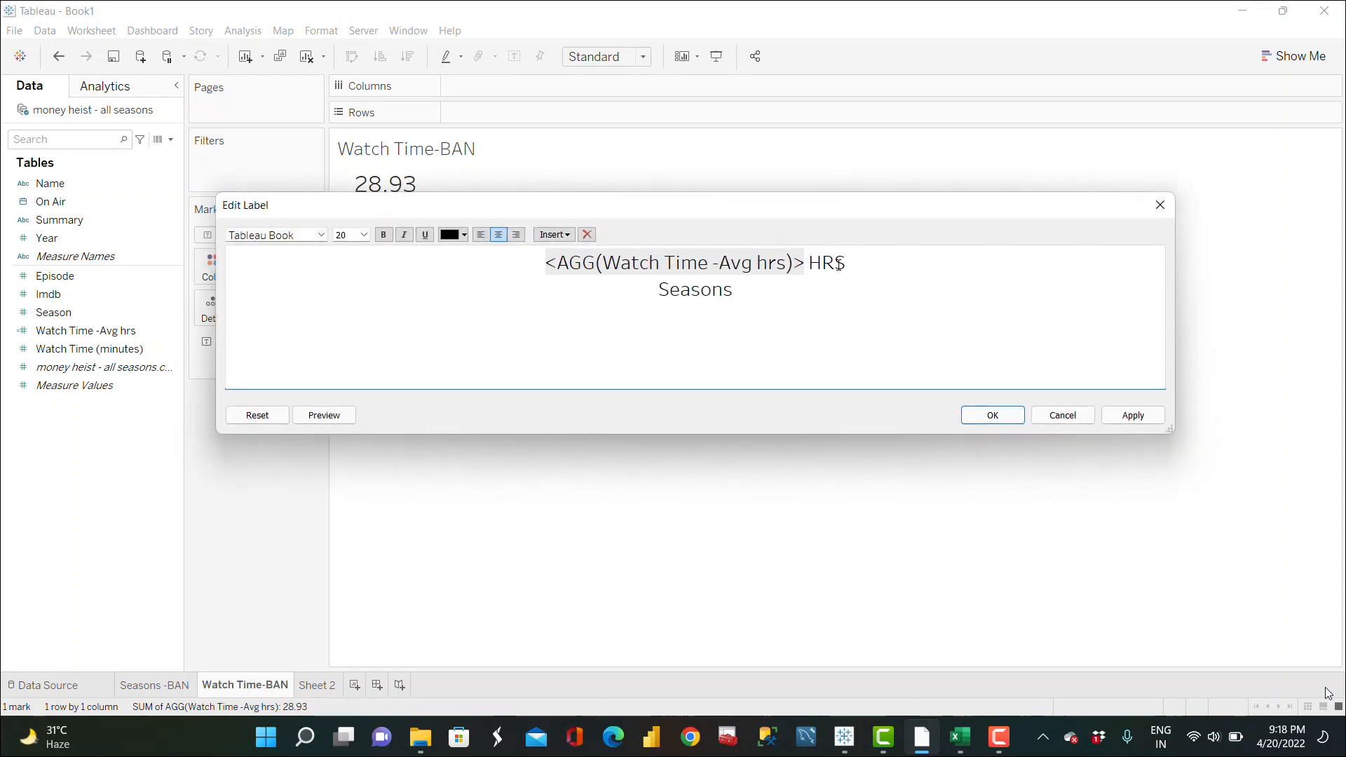
key("BackSpace")
key("BackSpace")
key("BackSpace")
type("hrs")
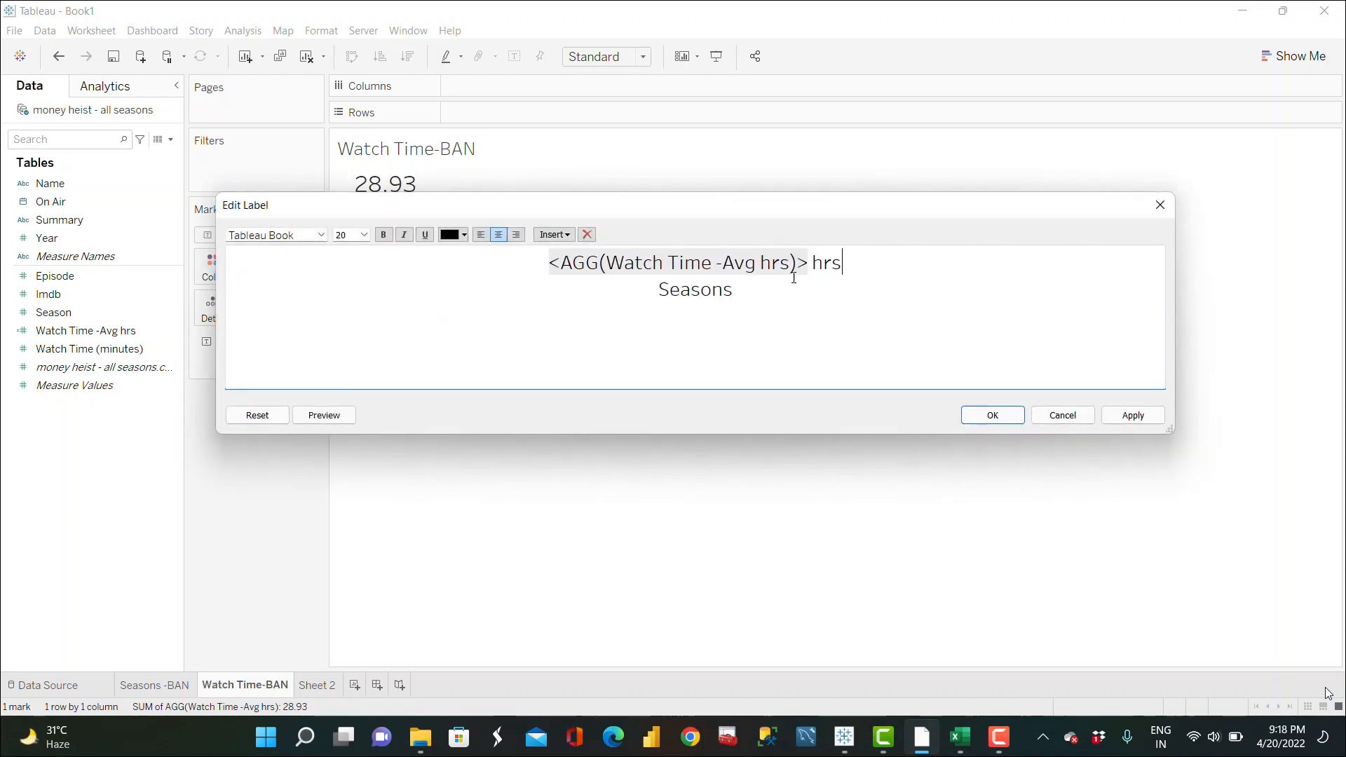
Step: Replace the label's second line Seasons with Avg Watching Time
left_click(762, 289)
key("BackSpace")
key("BackSpace")
key("BackSpace")
key("BackSpace")
key("BackSpace")
key("BackSpace")
key("BackSpace")
type("Avg Watching hour")
key("BackSpace")
key("BackSpace")
key("BackSpace")
key("BackSpace")
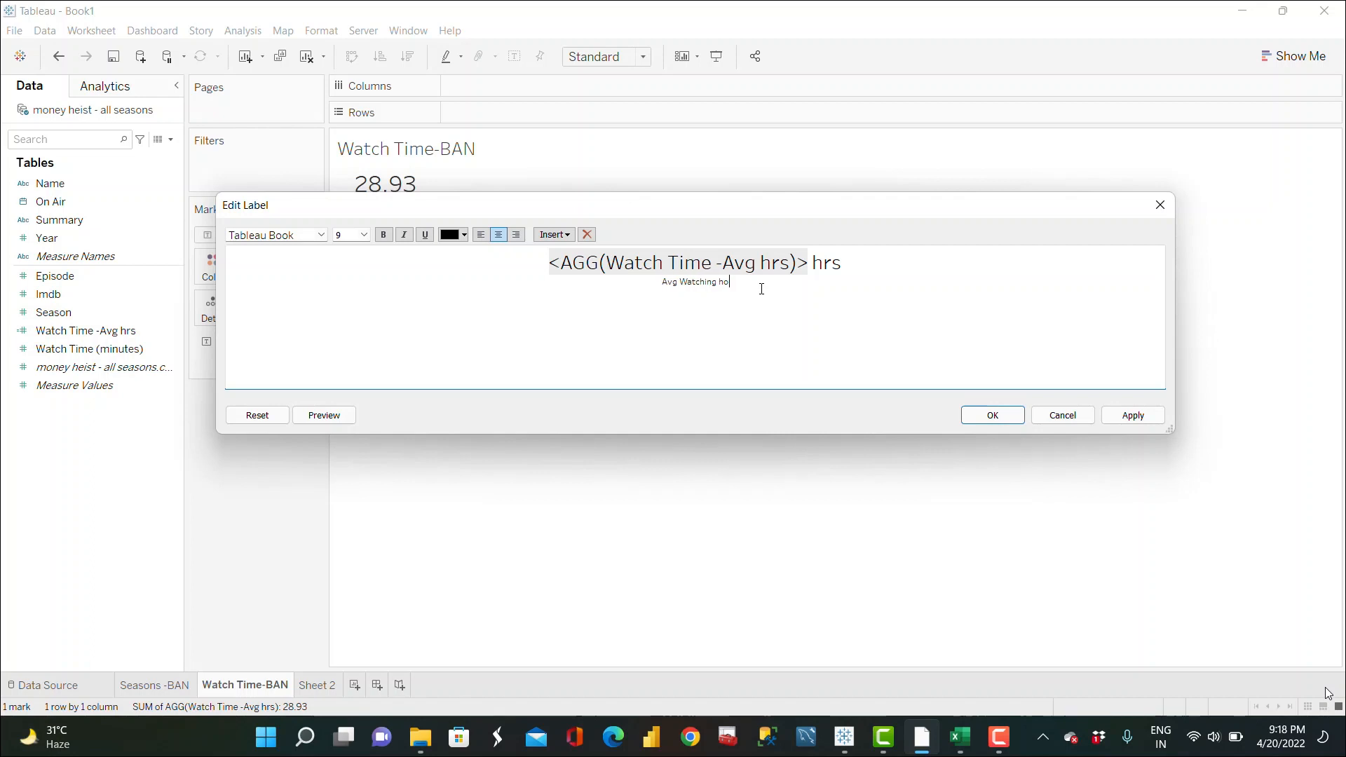
type("Time")
Step: Set the Avg Watching Time label line's font size to 10 and apply the label changes
left_click_drag(760, 278, 653, 282)
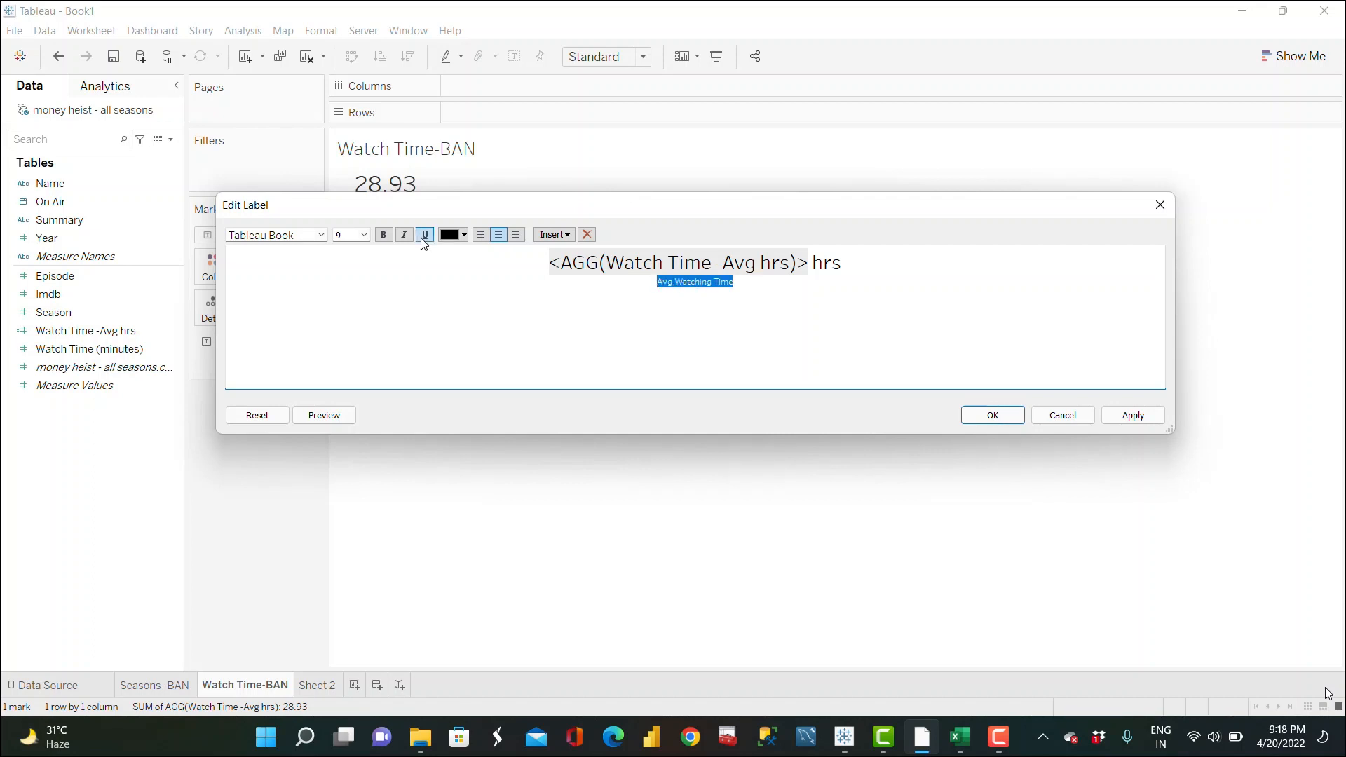
left_click(364, 235)
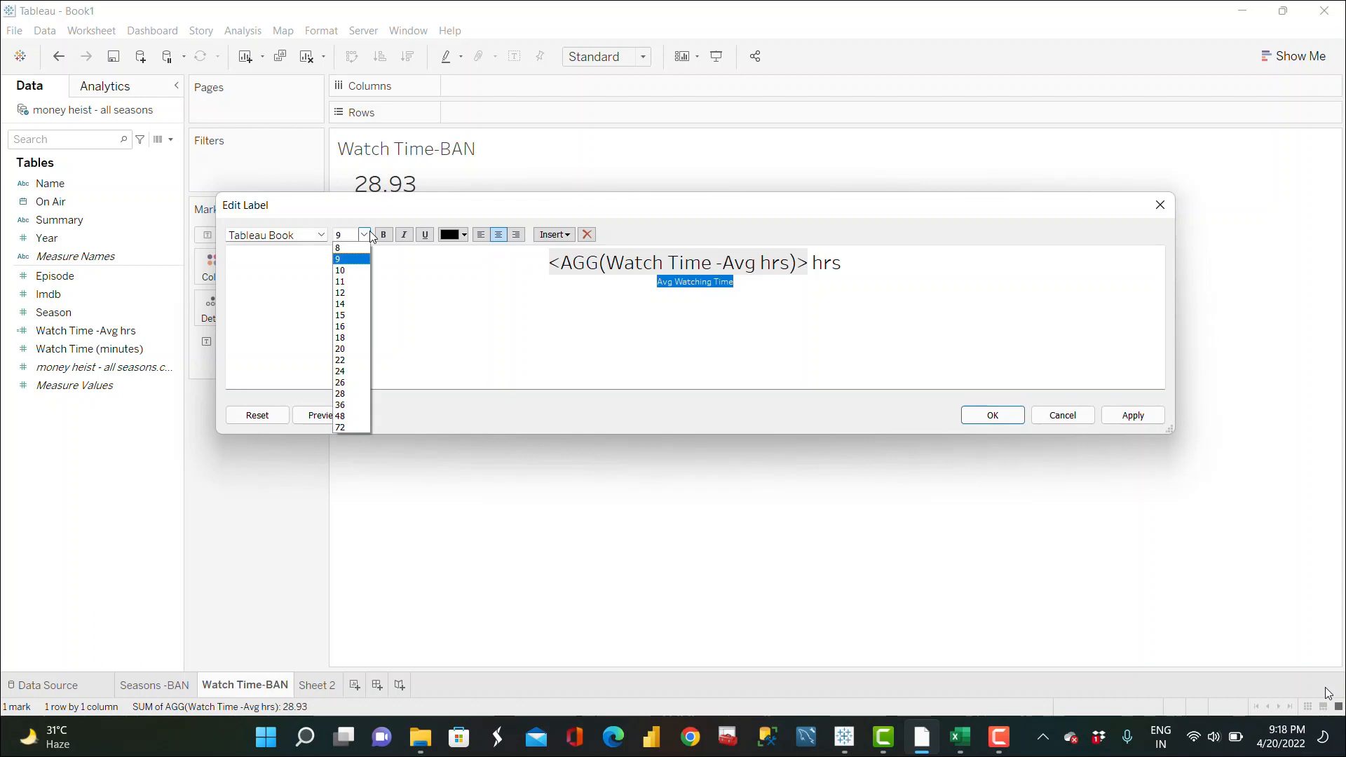
left_click(346, 279)
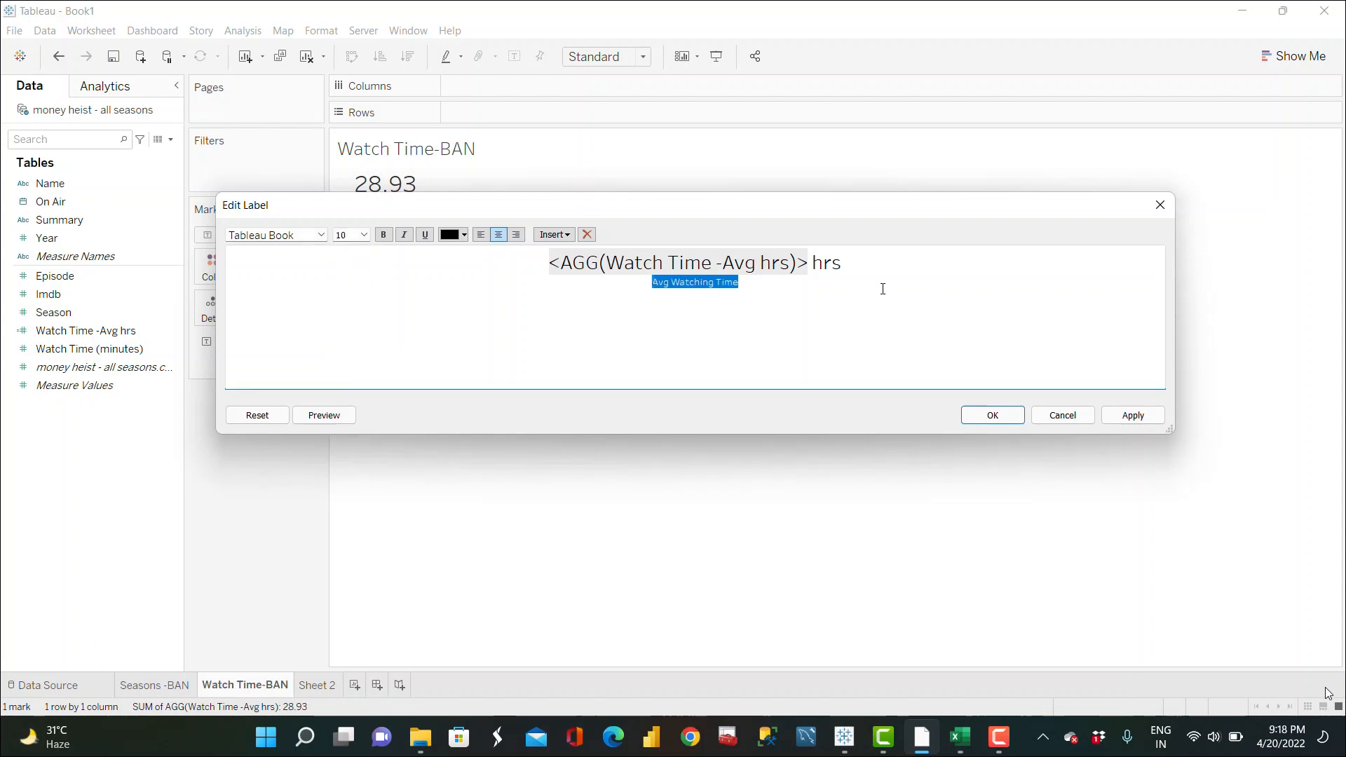
left_click(1134, 416)
left_click(993, 417)
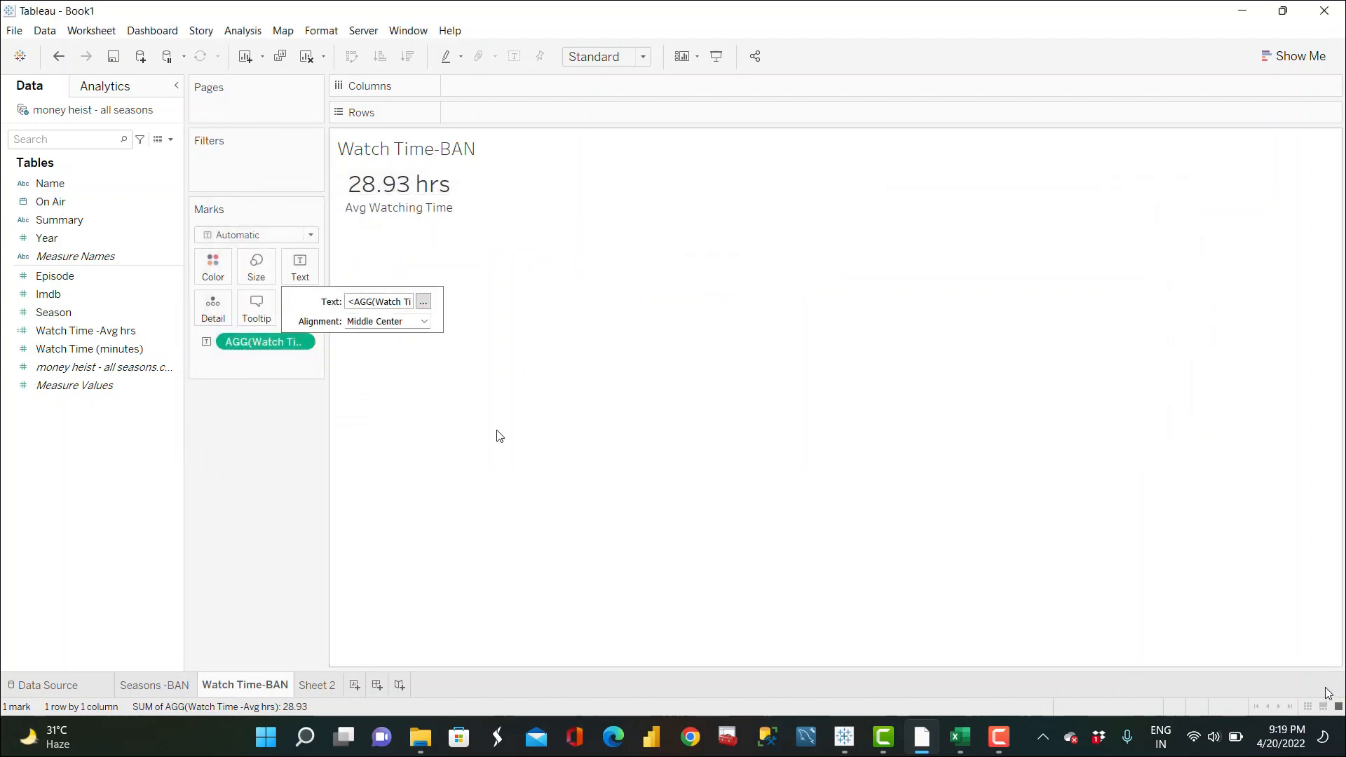
Step: Duplicate the Watch Time-BAN sheet and rename the copy Imdb-BAN
right_click(262, 689)
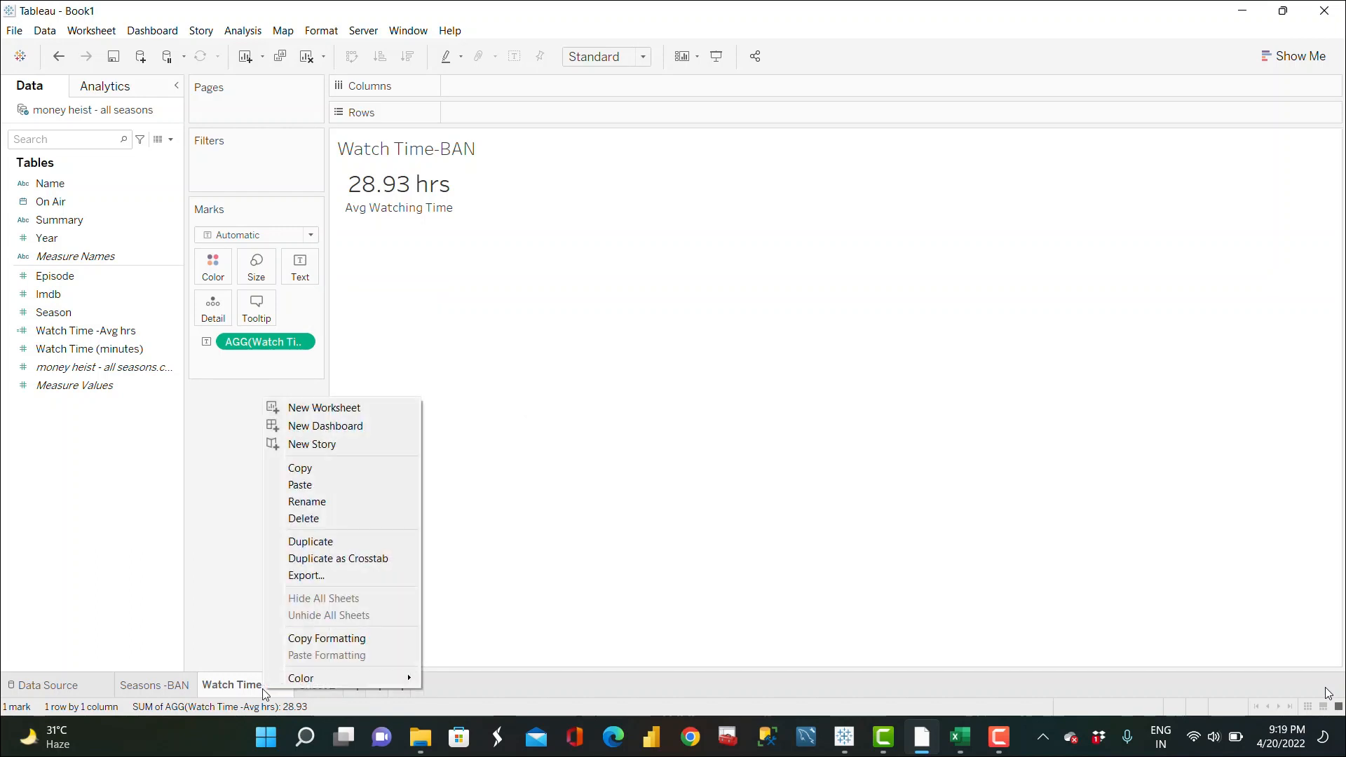
left_click(337, 544)
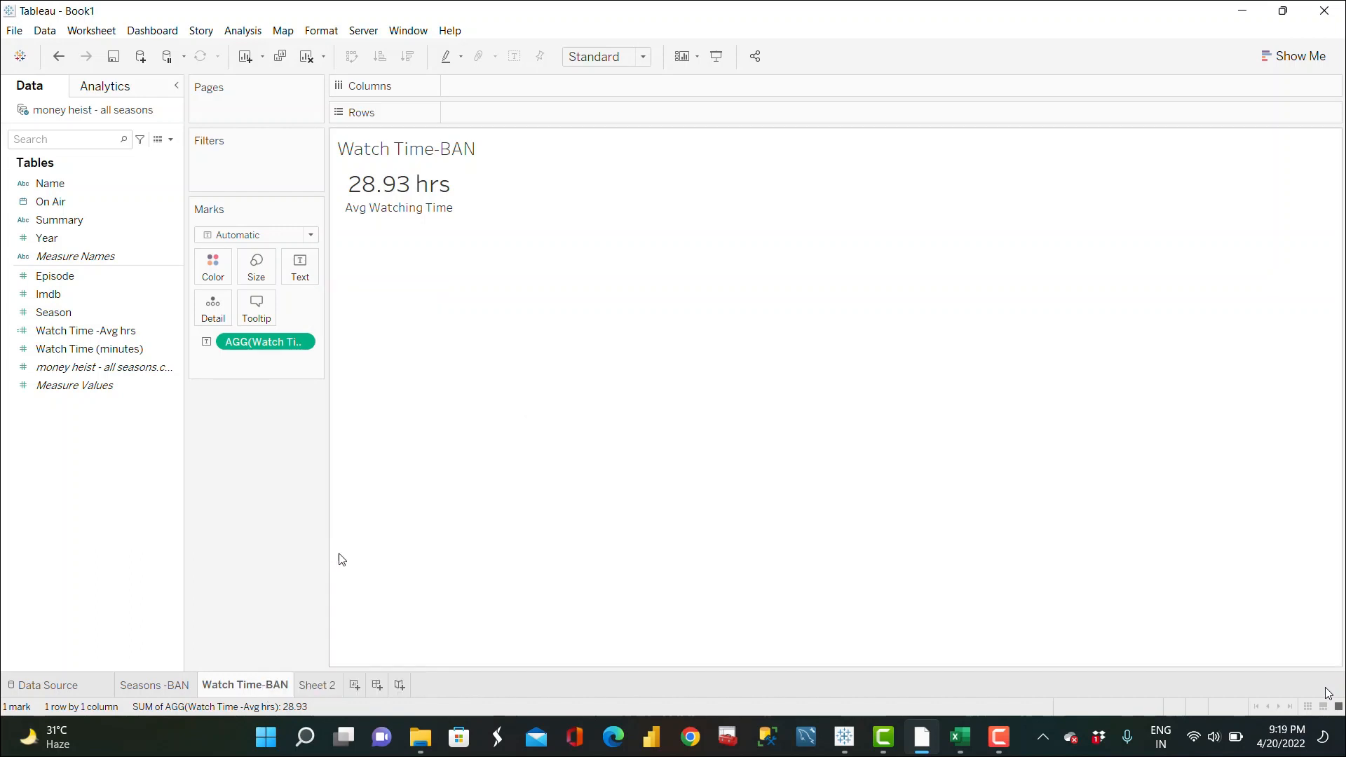
double_click(347, 691)
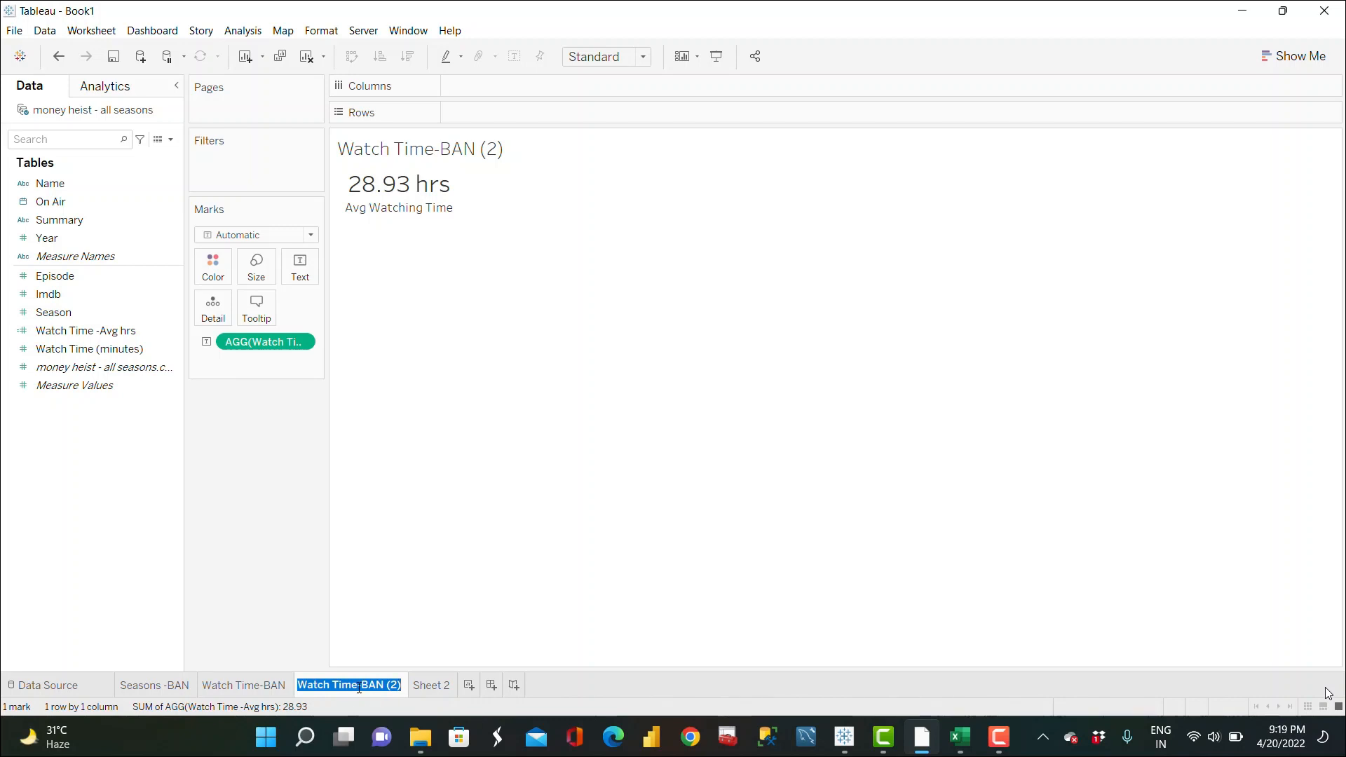
key("Return")
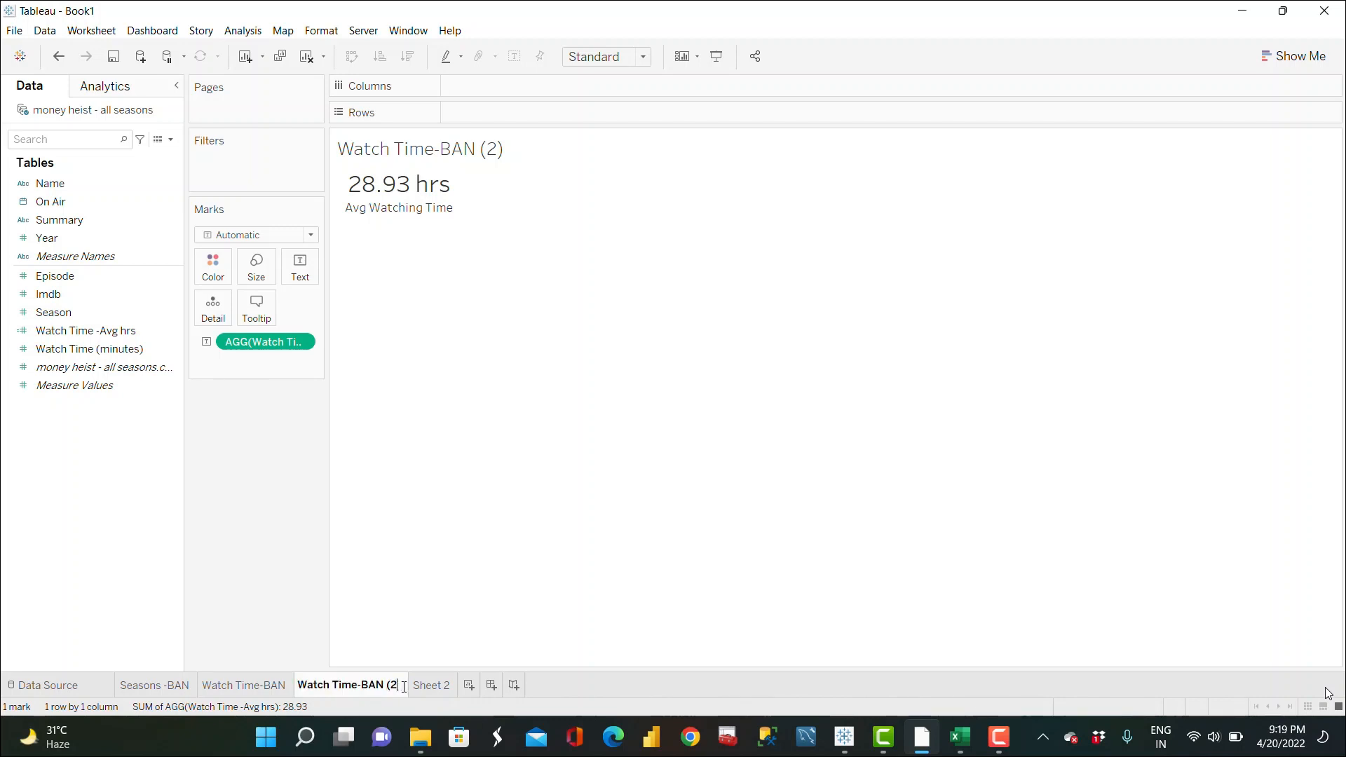
key("BackSpace")
key("BackSpace")
key("BackSpace")
key("BackSpace")
key("BackSpace")
key("BackSpace")
key("BackSpace")
key("BackSpace")
key("BackSpace")
key("BackSpace")
key("BackSpace")
key("BackSpace")
type("Imdb")
key("Return")
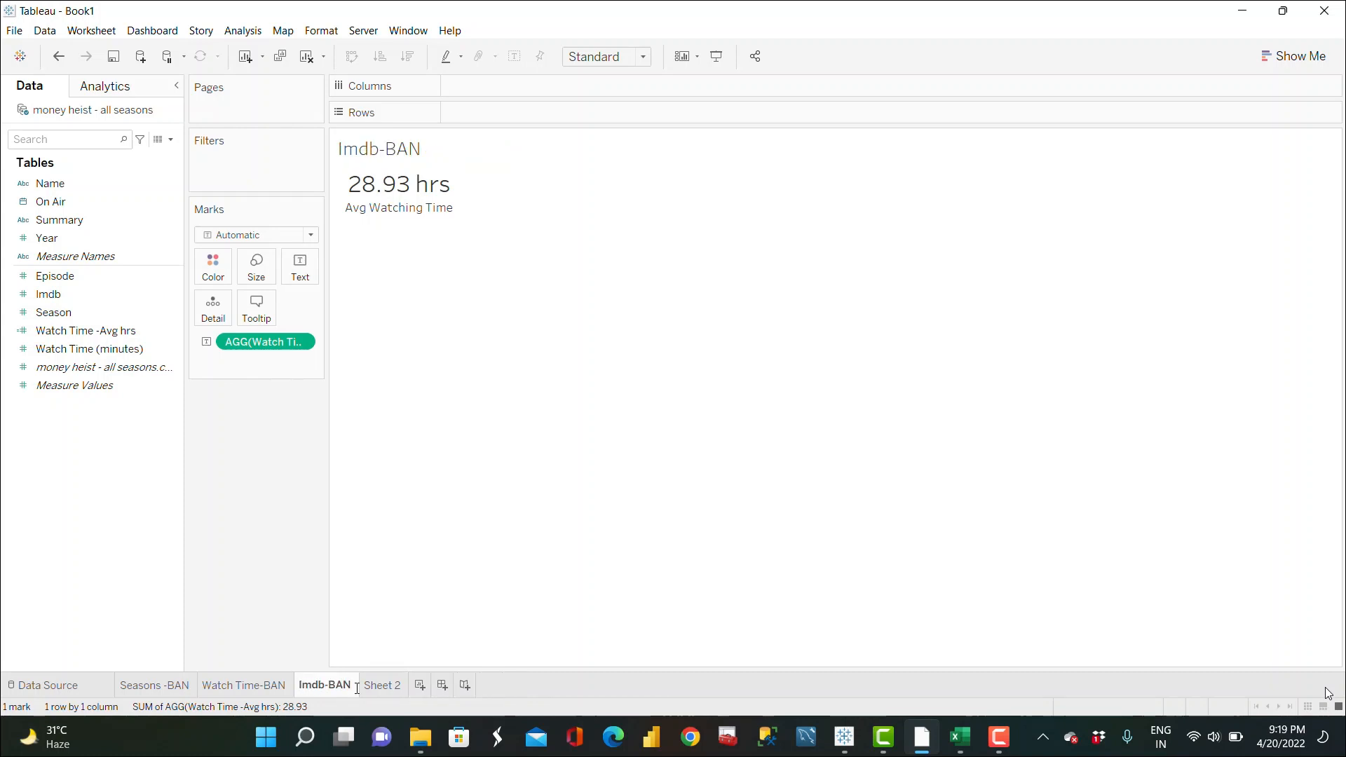
Step: Replace the field on the Text mark with Imdb and change its aggregation to Average
left_click_drag(71, 319, 380, 391)
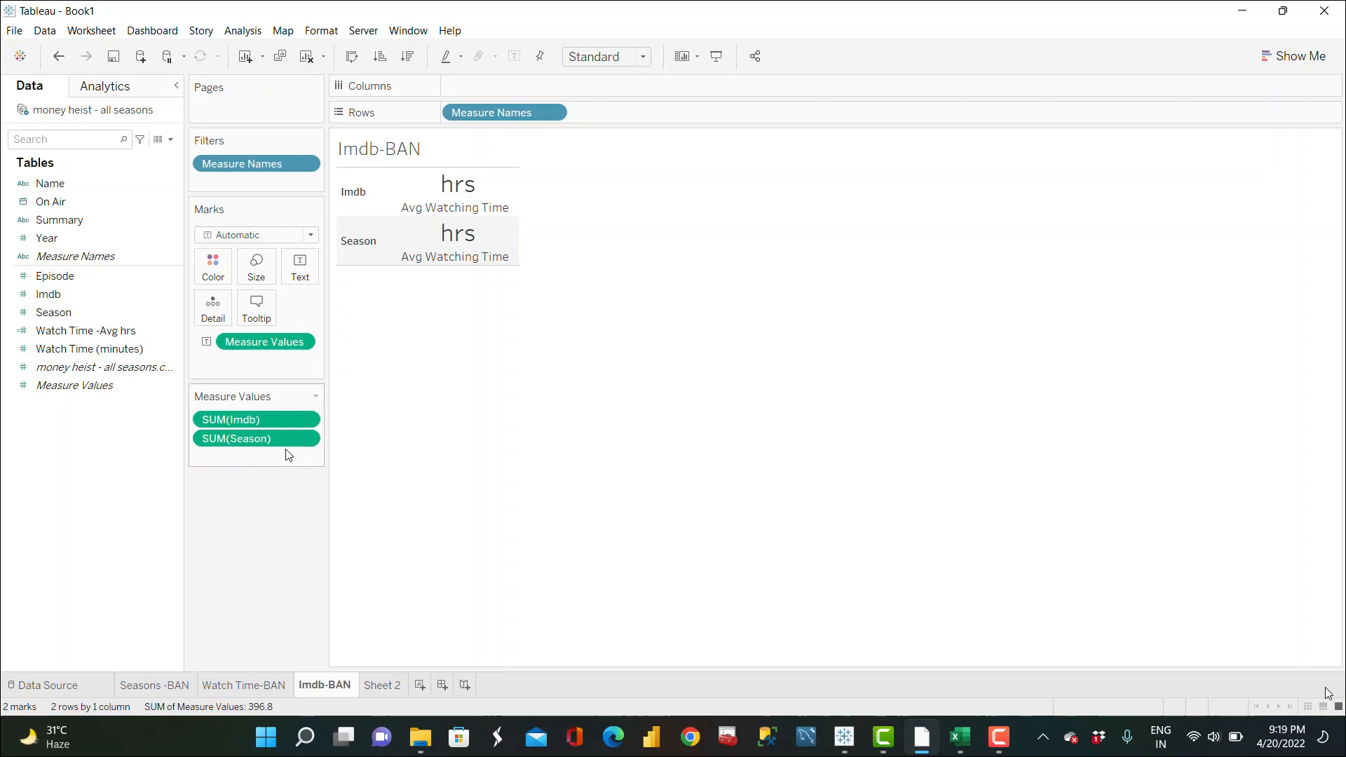
key("ctrl+z")
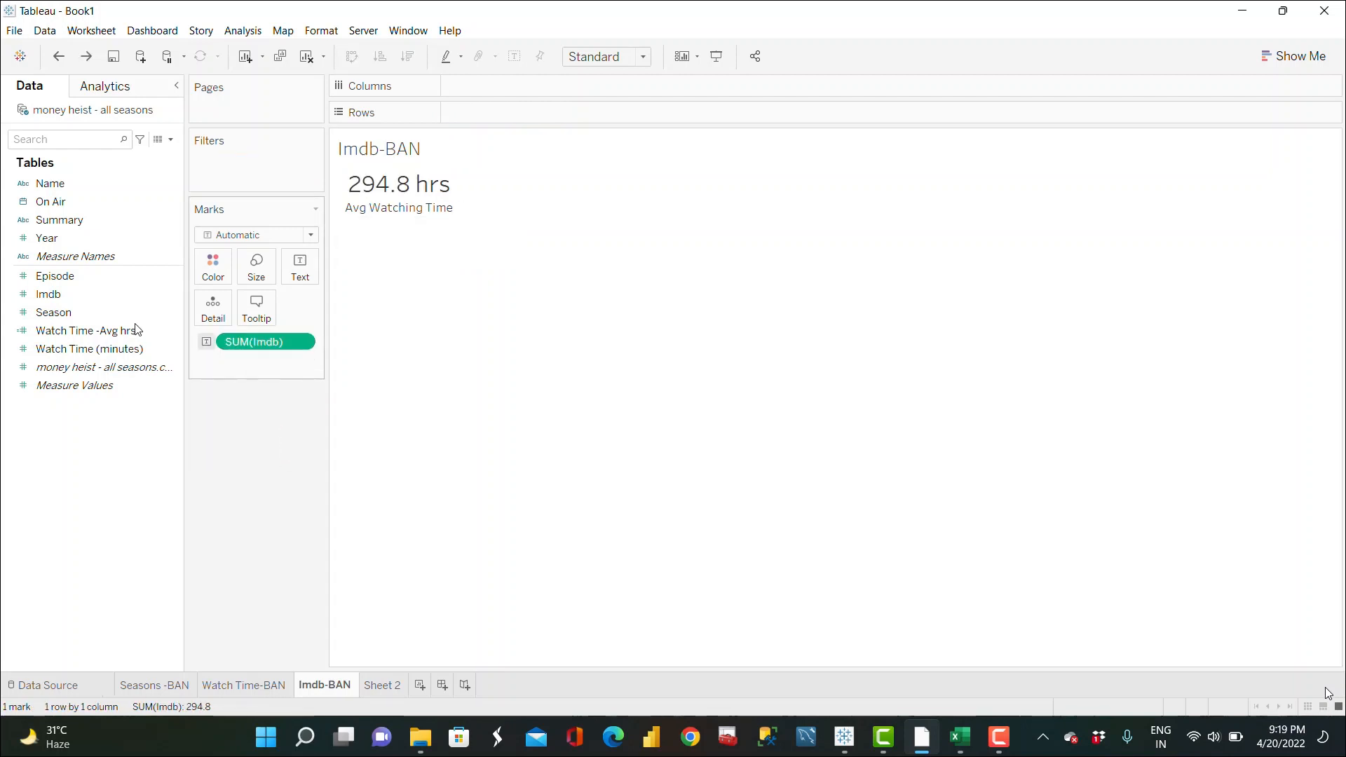
left_click(308, 343)
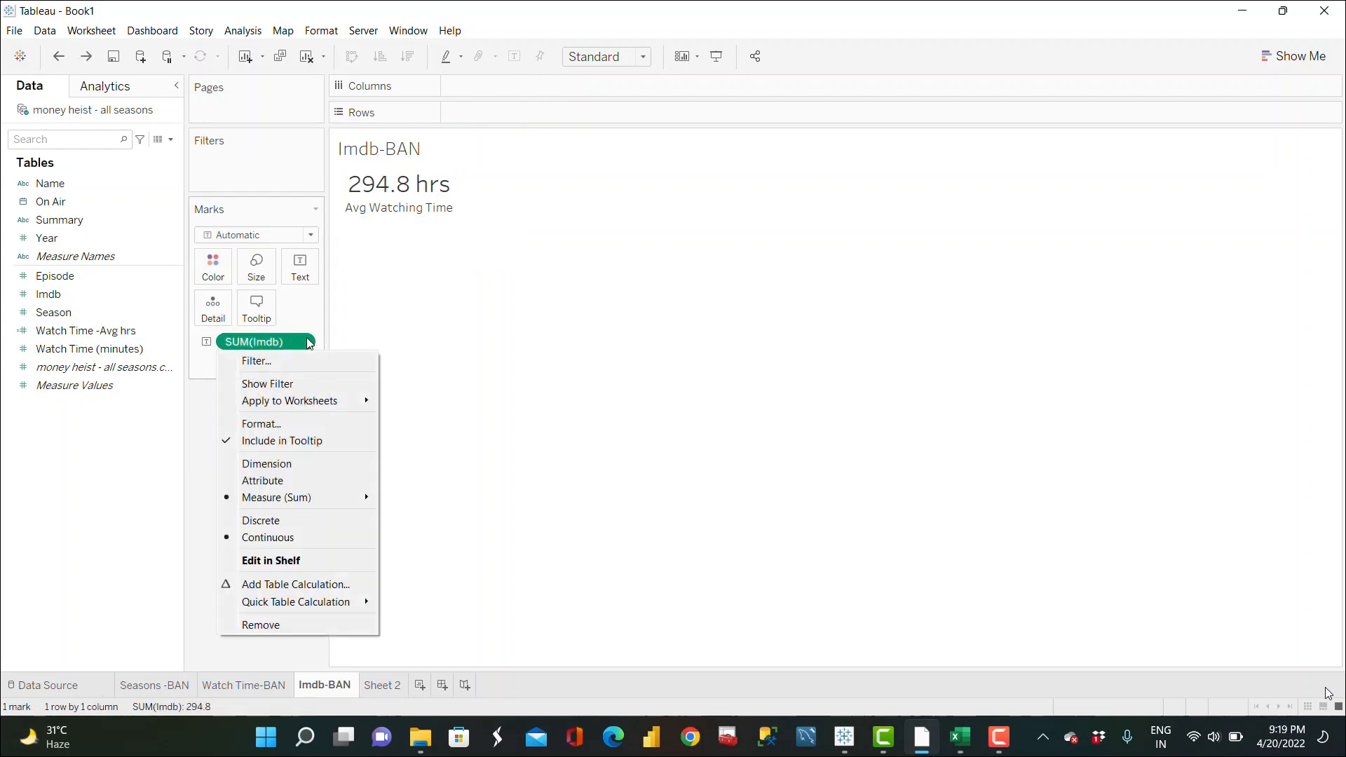
mouse_move(313, 497)
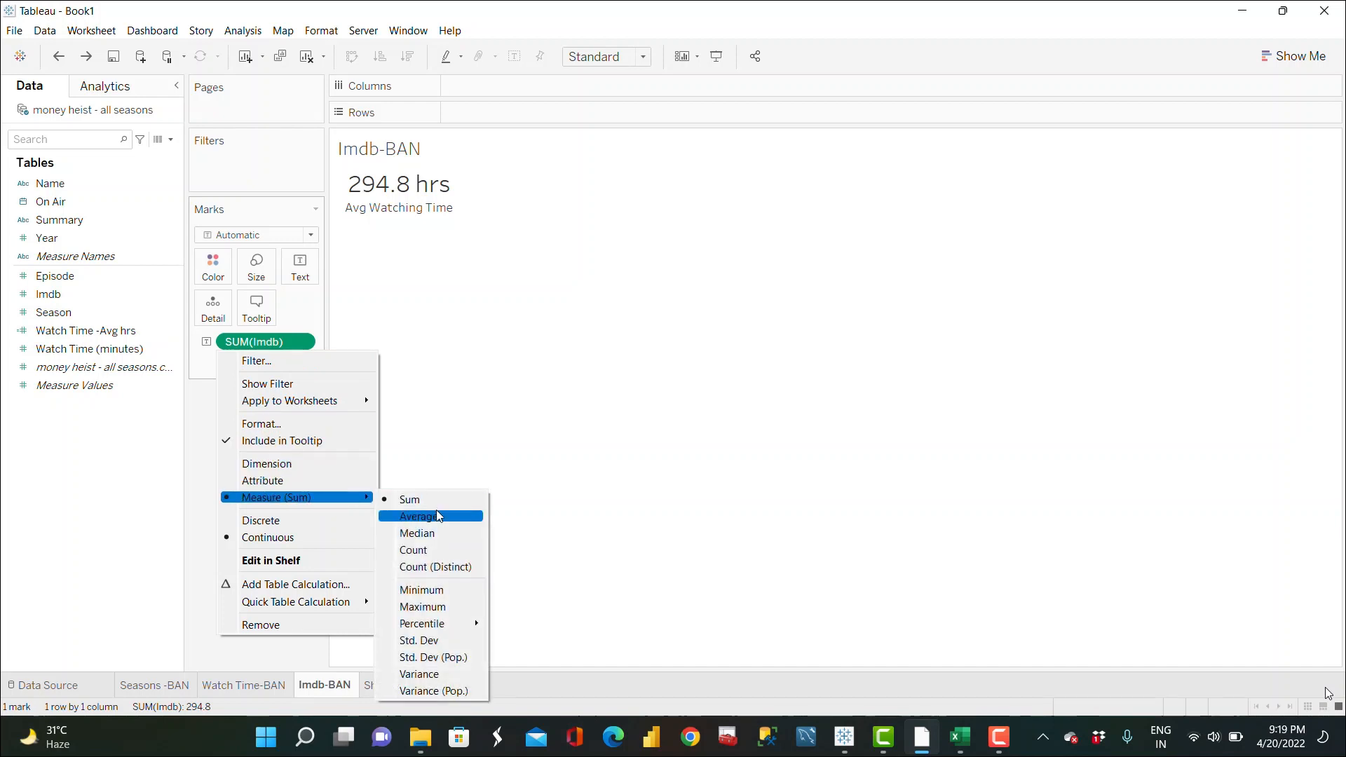
left_click(440, 516)
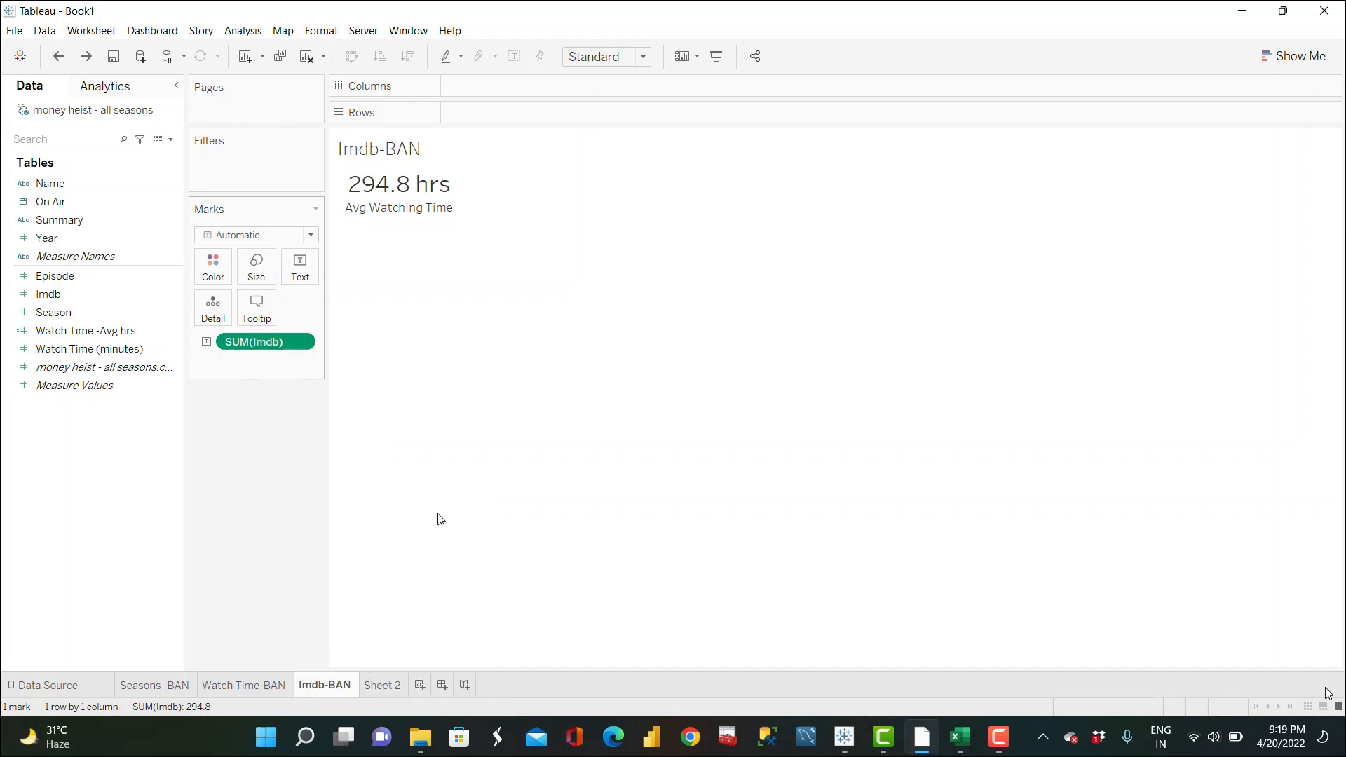
Step: Edit the text label to remove hrs and replace the second line with Avg Season Rating
left_click(301, 269)
left_click(424, 302)
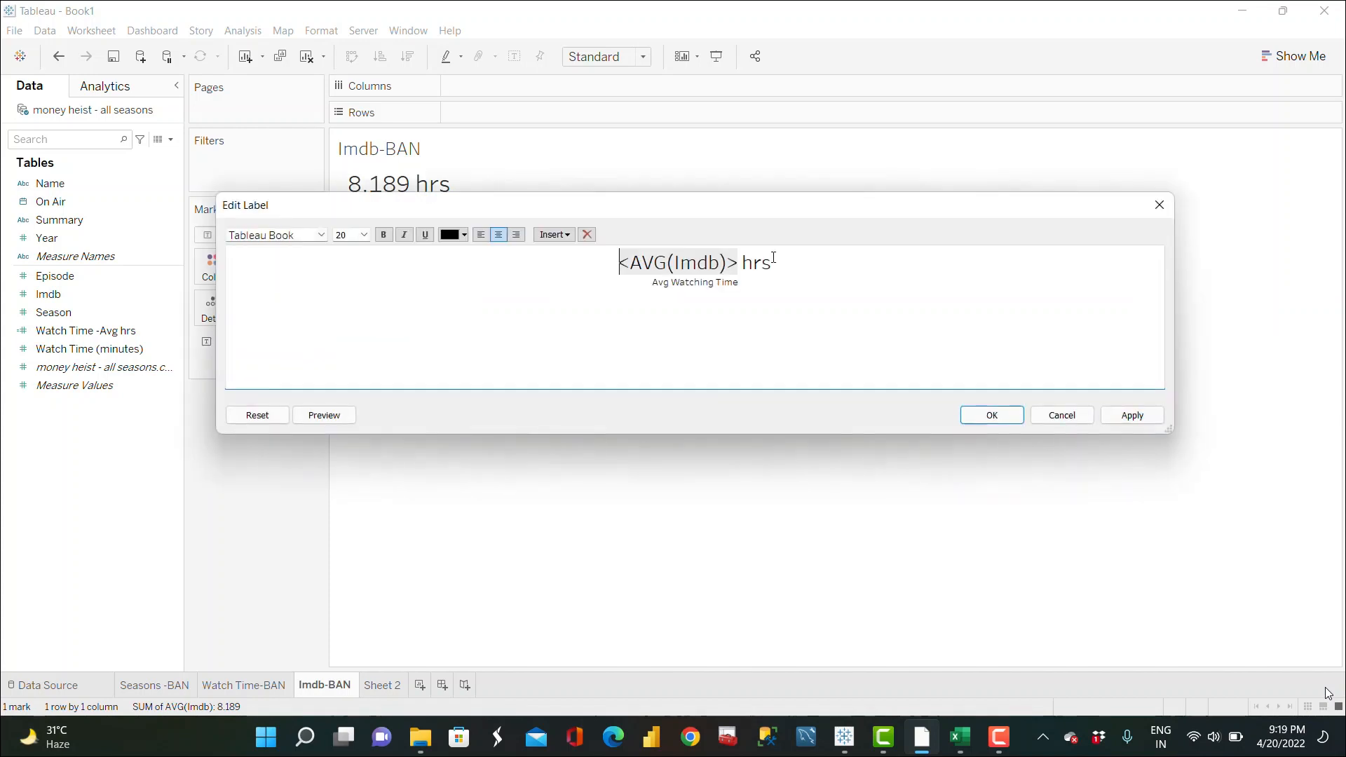
left_click(785, 270)
key("BackSpace")
key("BackSpace")
key("BackSpace")
key("BackSpace")
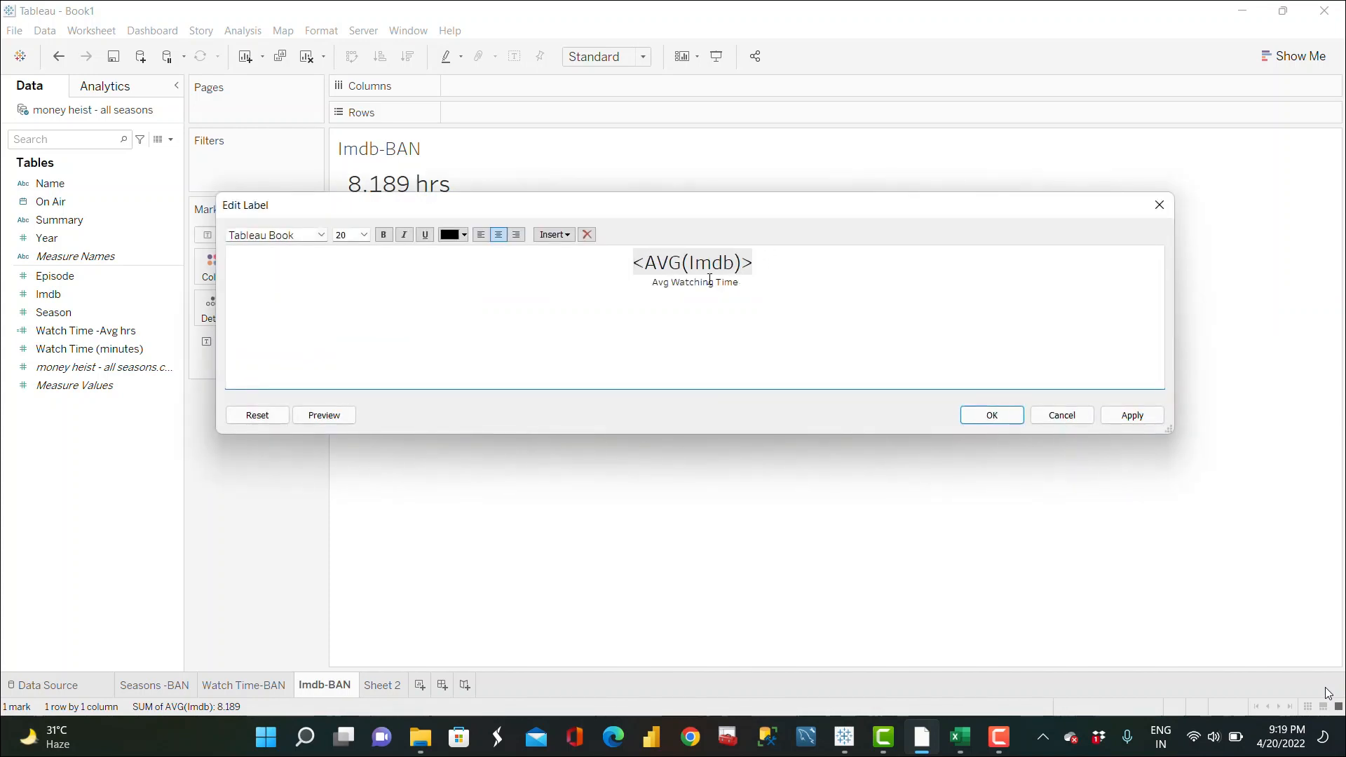
key("Down")
key("BackSpace")
key("BackSpace")
key("BackSpace")
key("BackSpace")
key("BackSpace")
key("BackSpace")
key("BackSpace")
key("BackSpace")
key("BackSpace")
key("BackSpace")
key("BackSpace")
key("BackSpace")
key("BackSpace")
key("BackSpace")
type("Season Rating")
left_click(1117, 415)
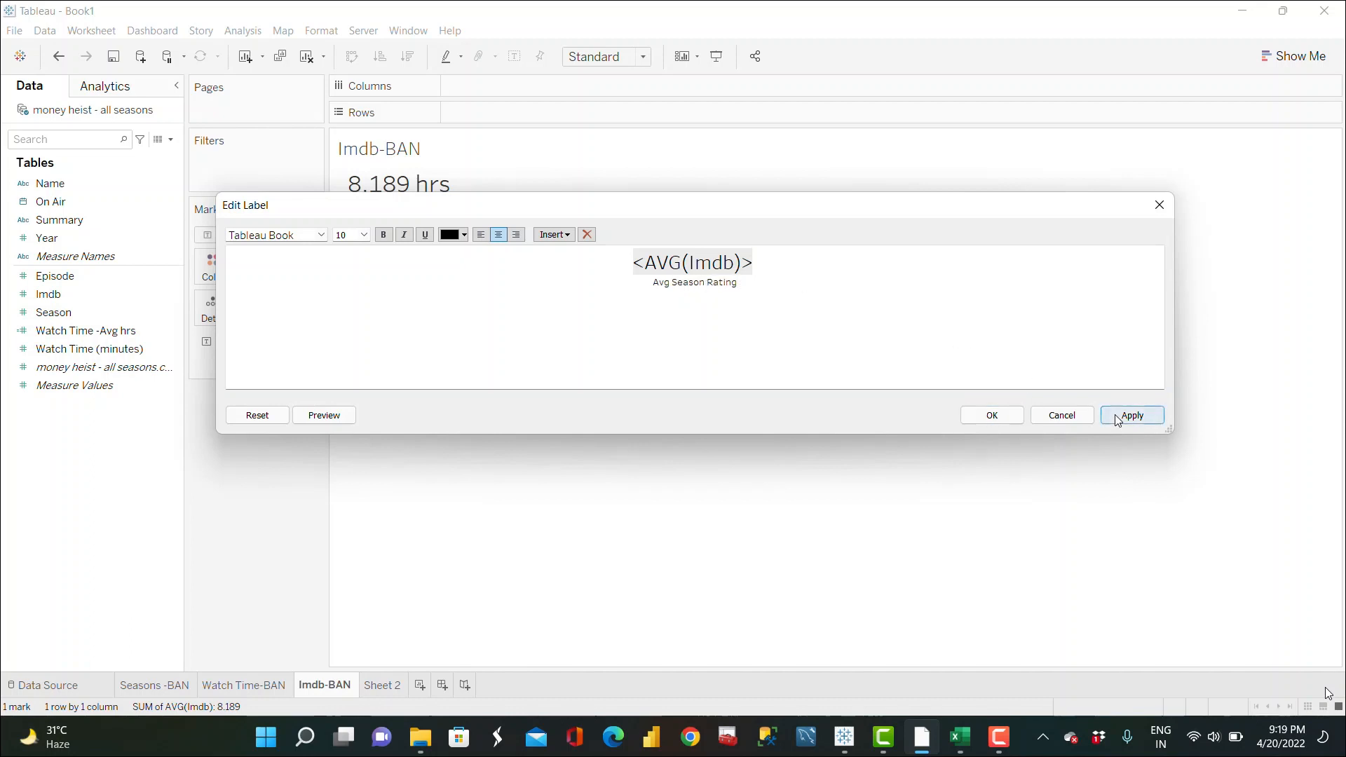
left_click(990, 417)
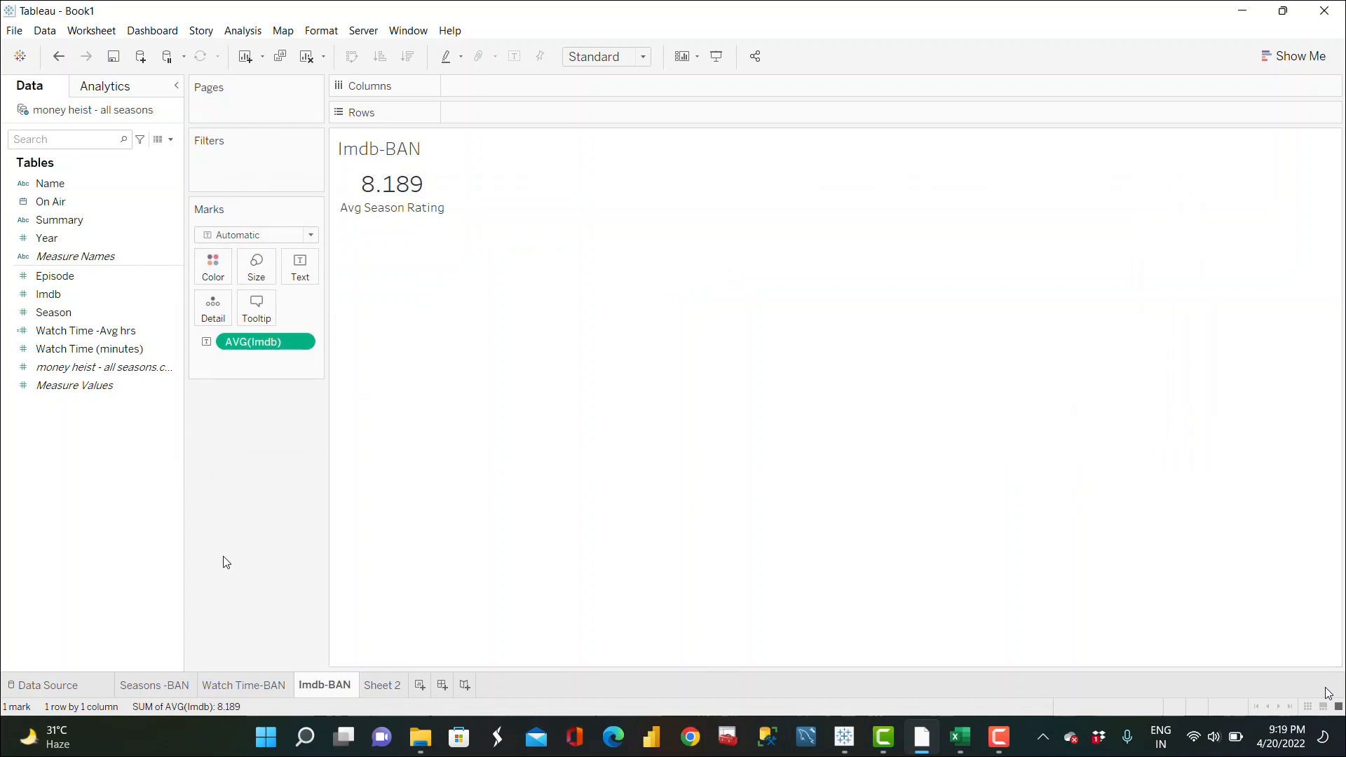
Step: Set the mark color of the Seasons-BAN sheet to red
left_click(155, 686)
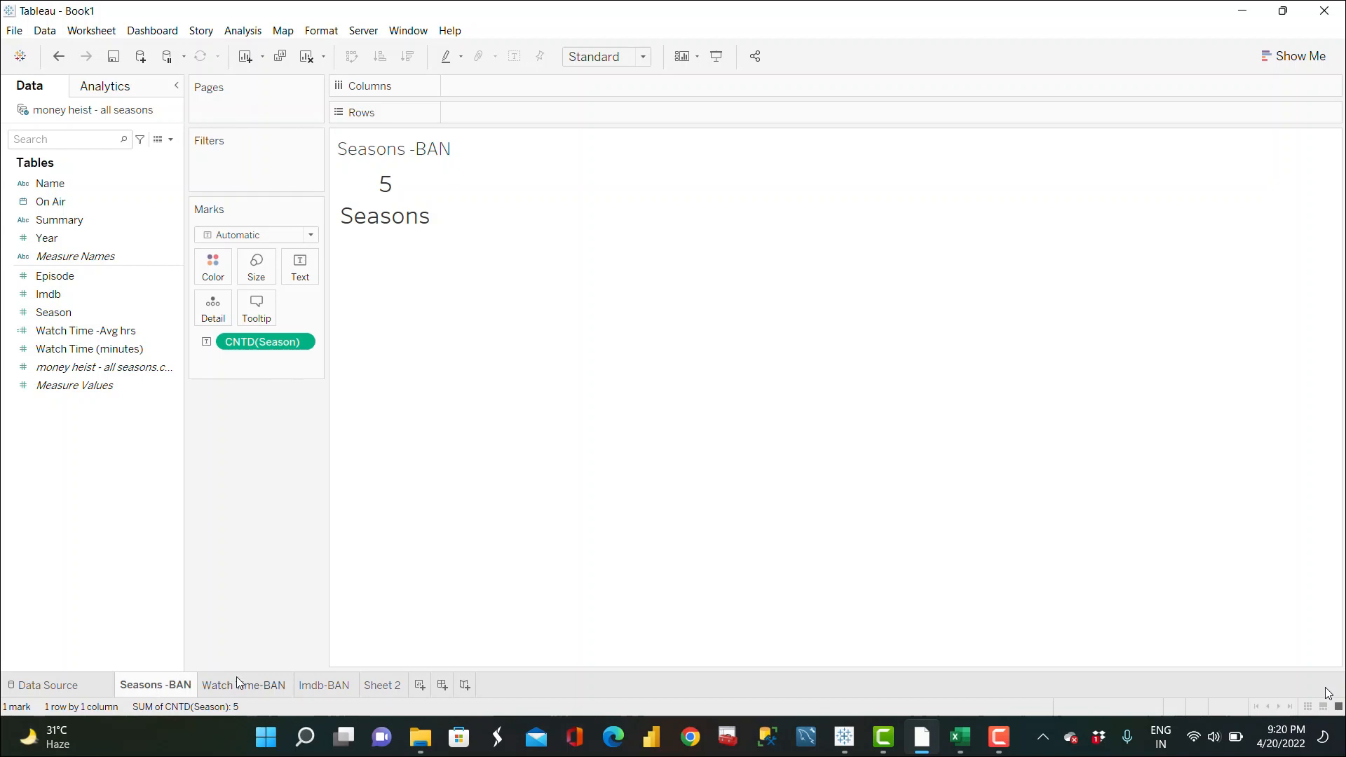
left_click(214, 270)
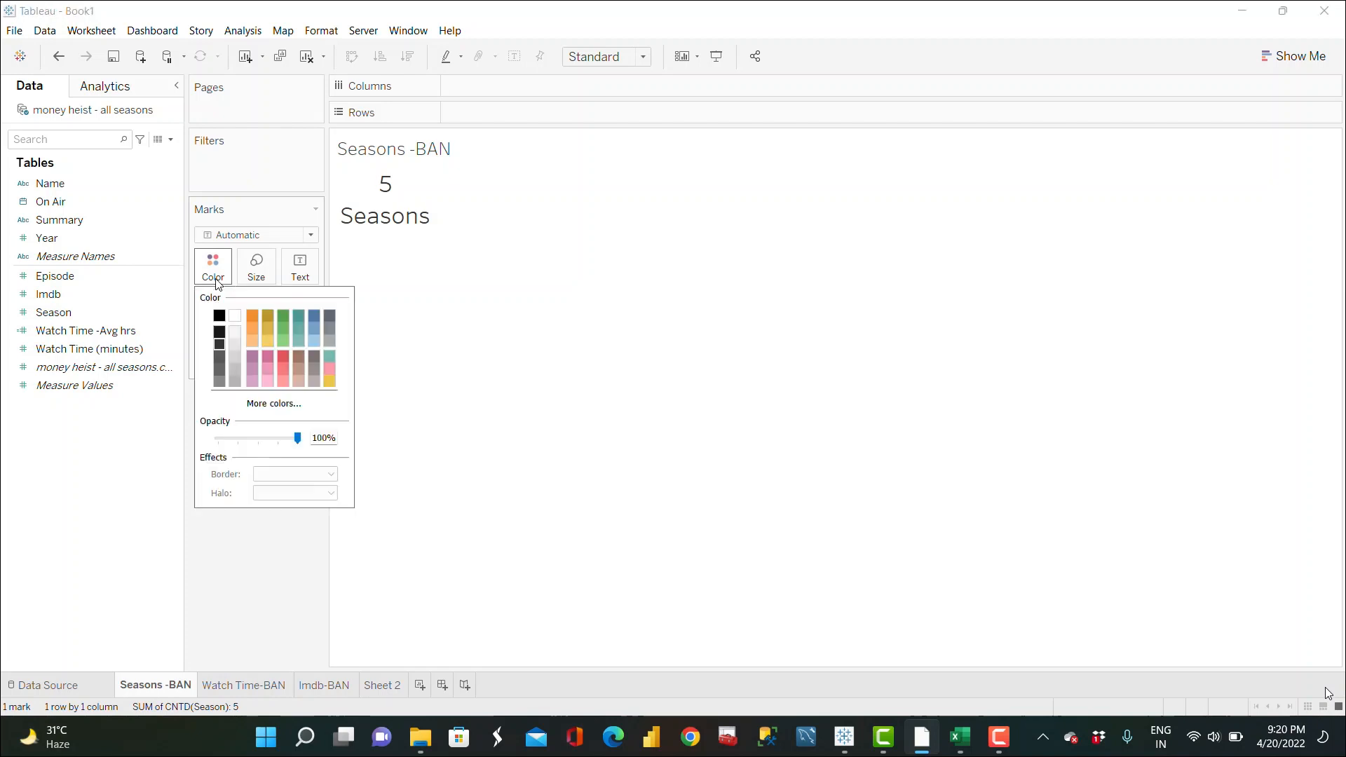
left_click(284, 359)
Step: Set the mark color of the Watch Time-BAN sheet to the same red
left_click(244, 684)
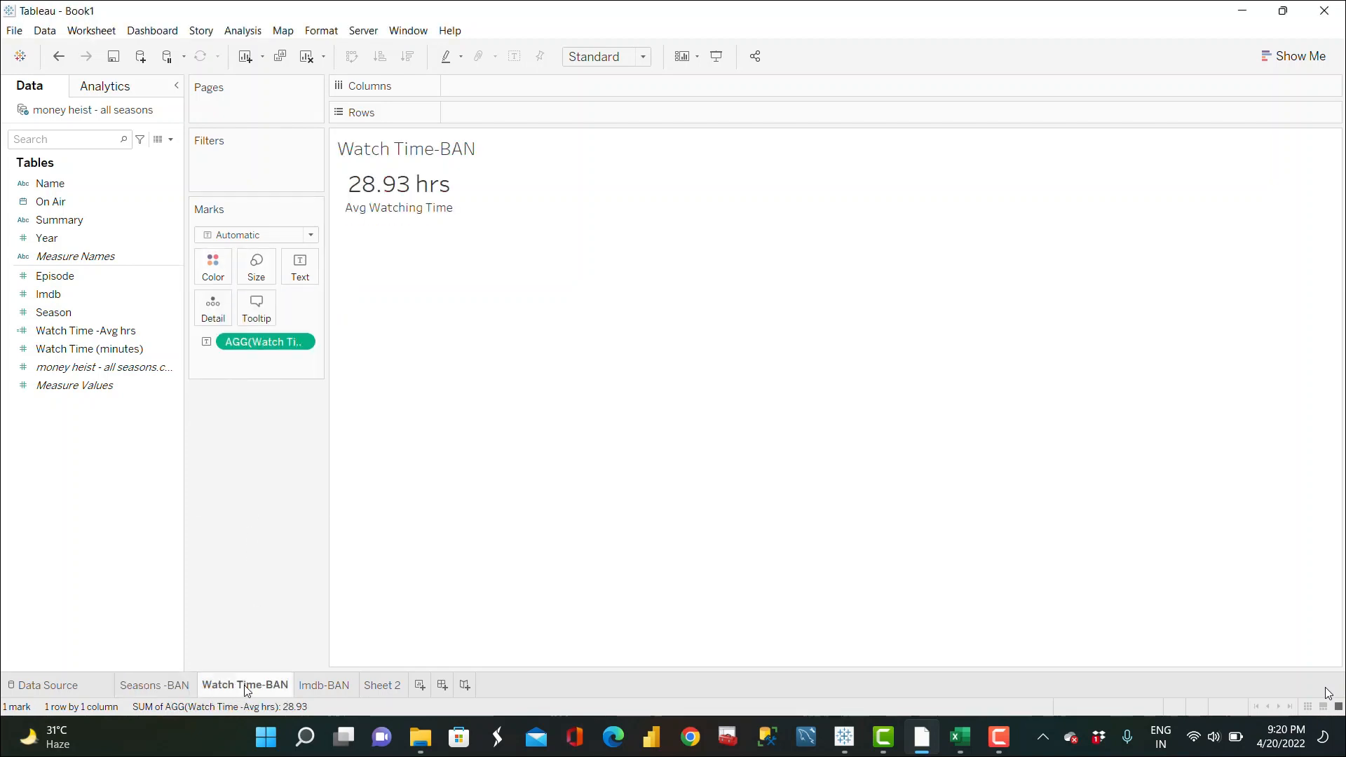
left_click(213, 267)
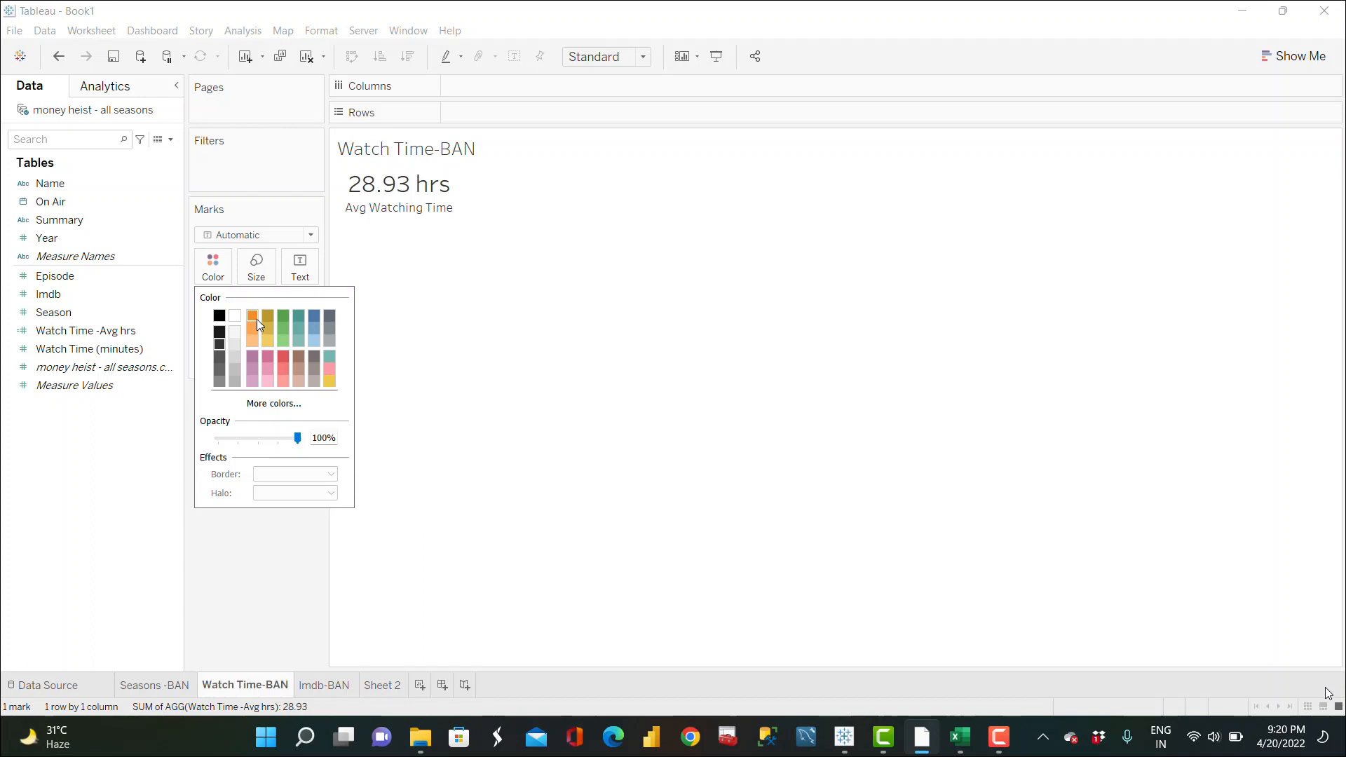
left_click(284, 352)
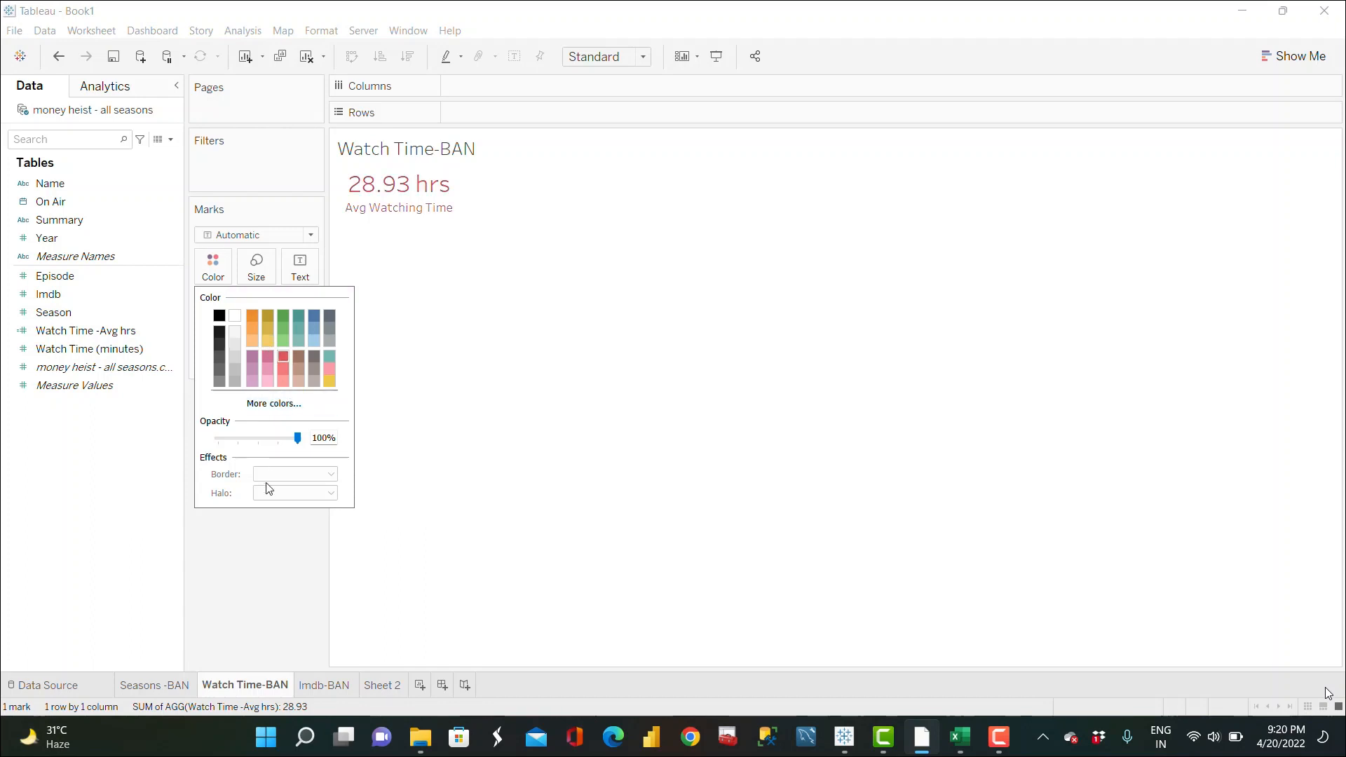
Step: Set the mark color of the Imdb-BAN sheet to the same red
left_click(323, 687)
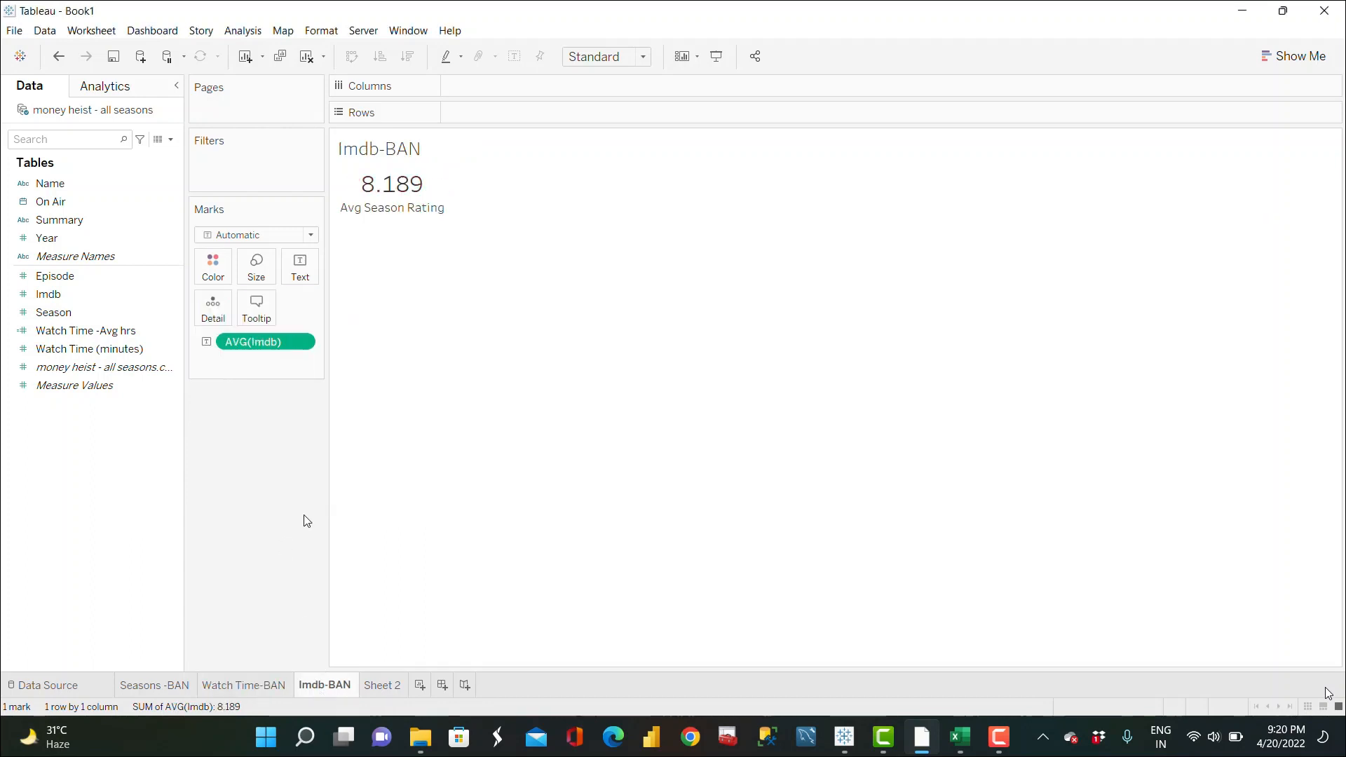
left_click(213, 266)
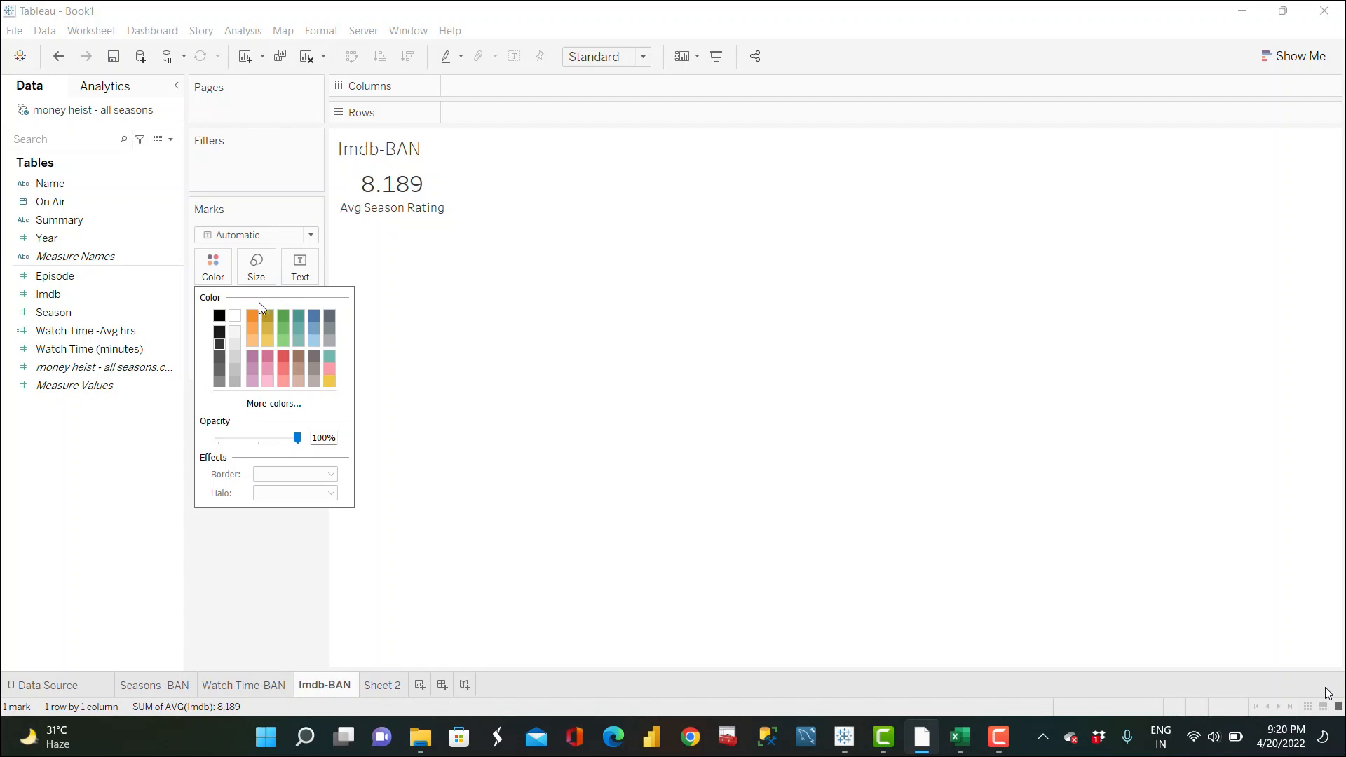
left_click(283, 356)
left_click(262, 556)
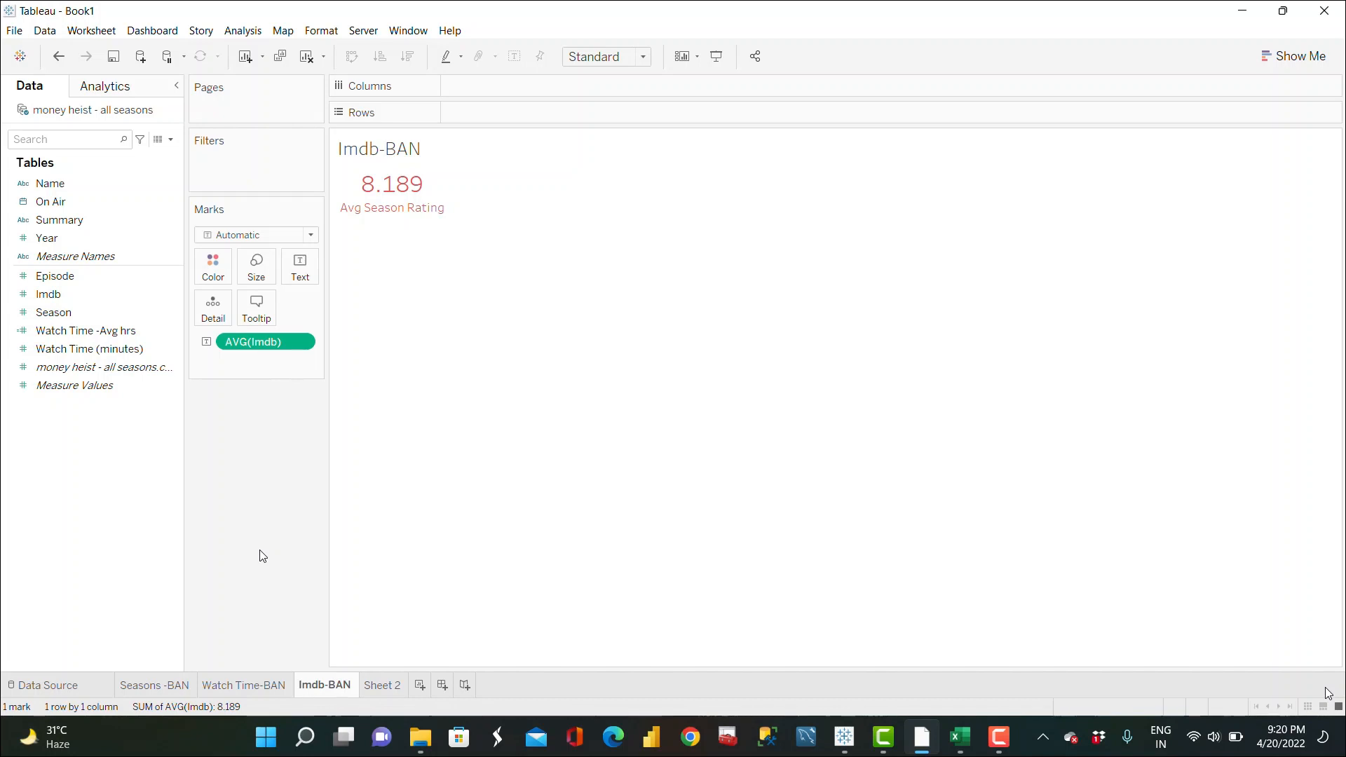
Step: Rename Sheet 2 as Season Wise Episode wise IMDB
left_click(394, 689)
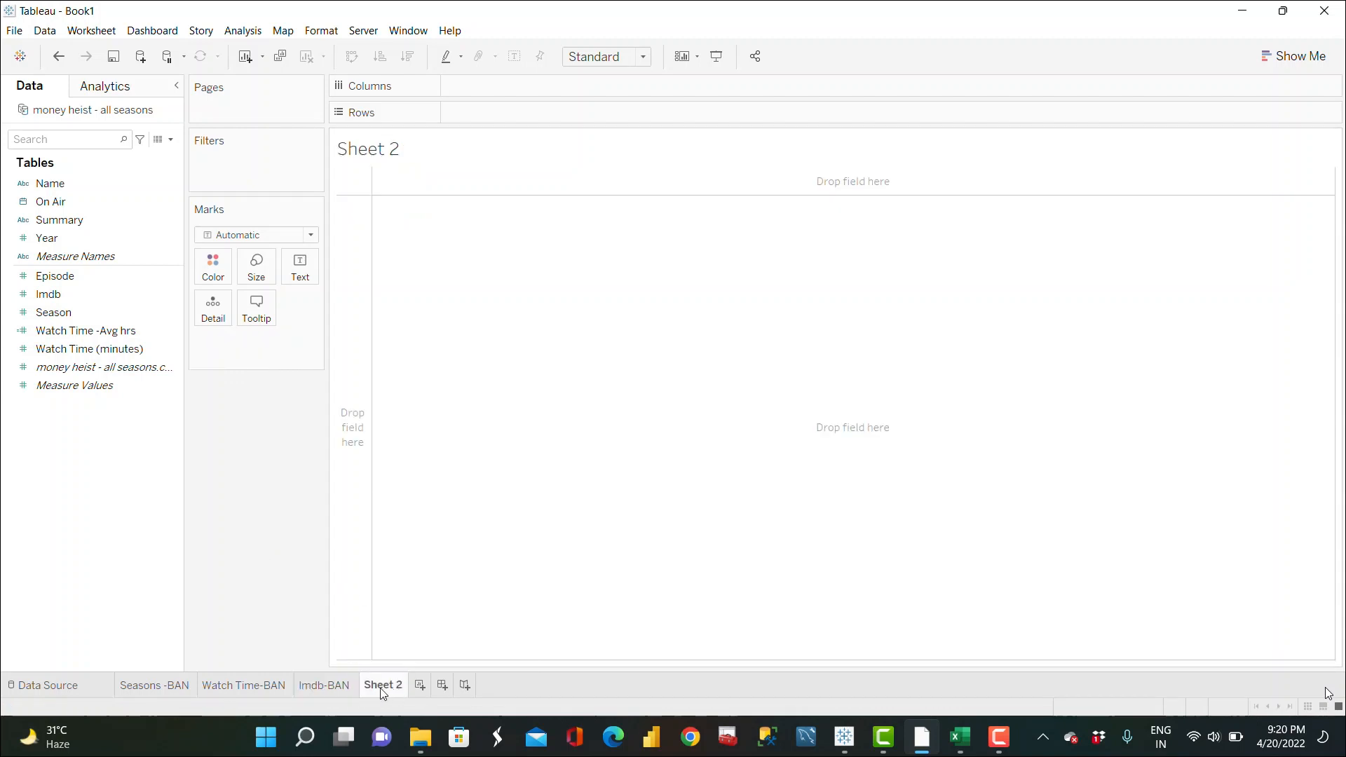
mouse_move(383, 693)
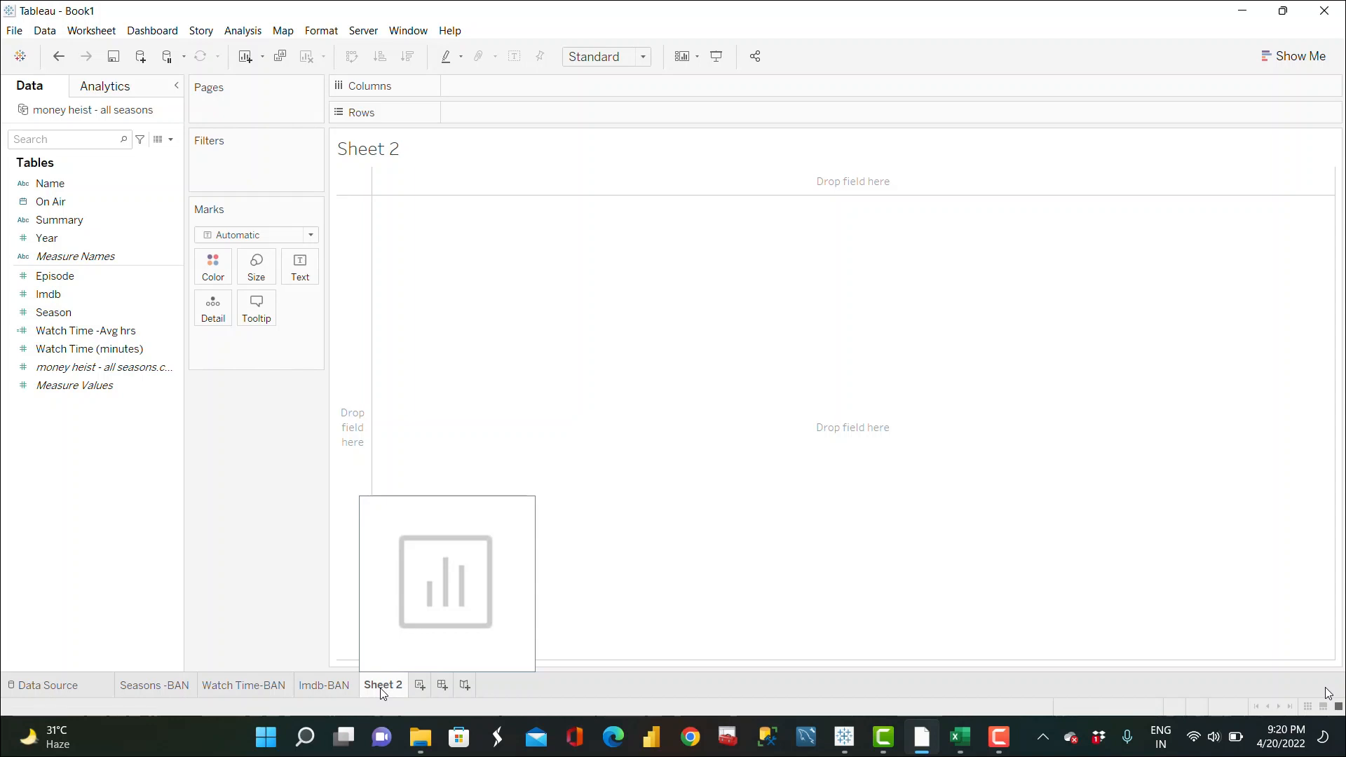
double_click(384, 685)
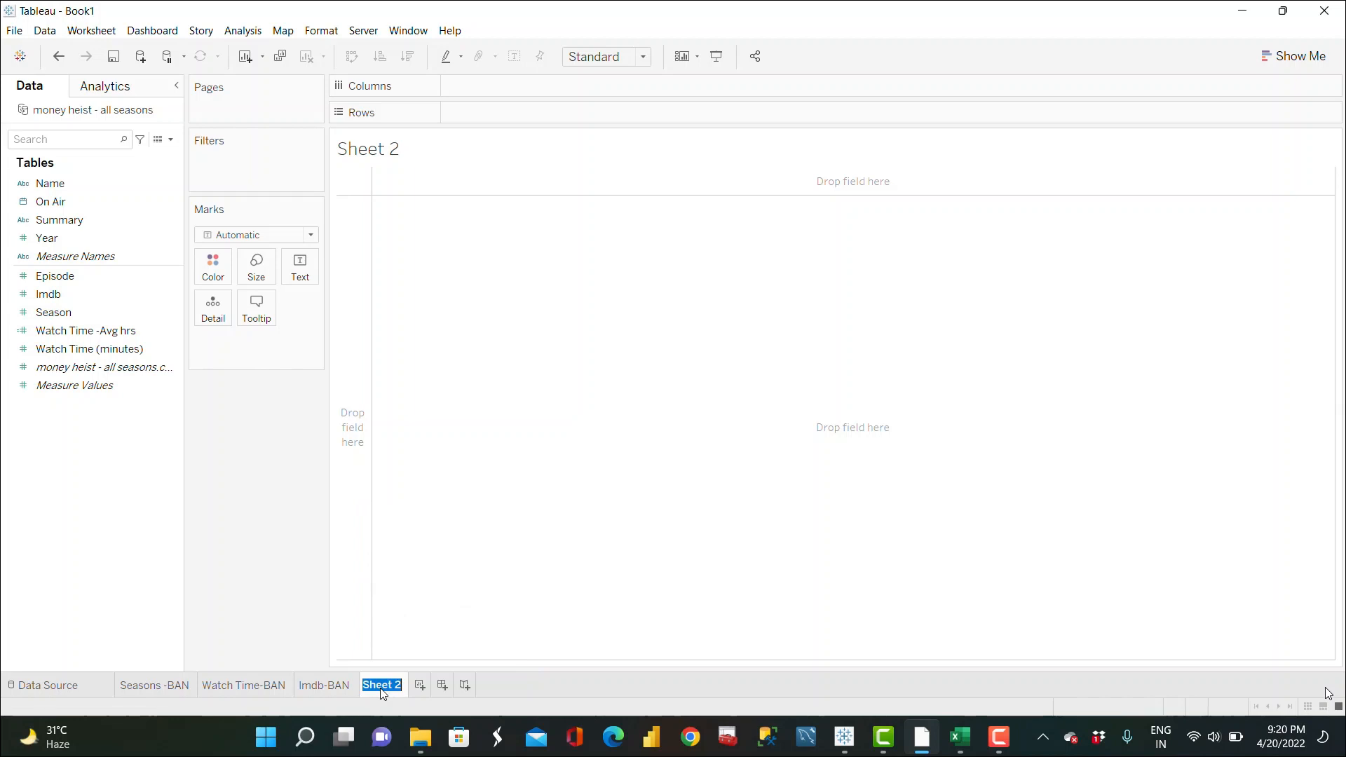
type("Season Wi")
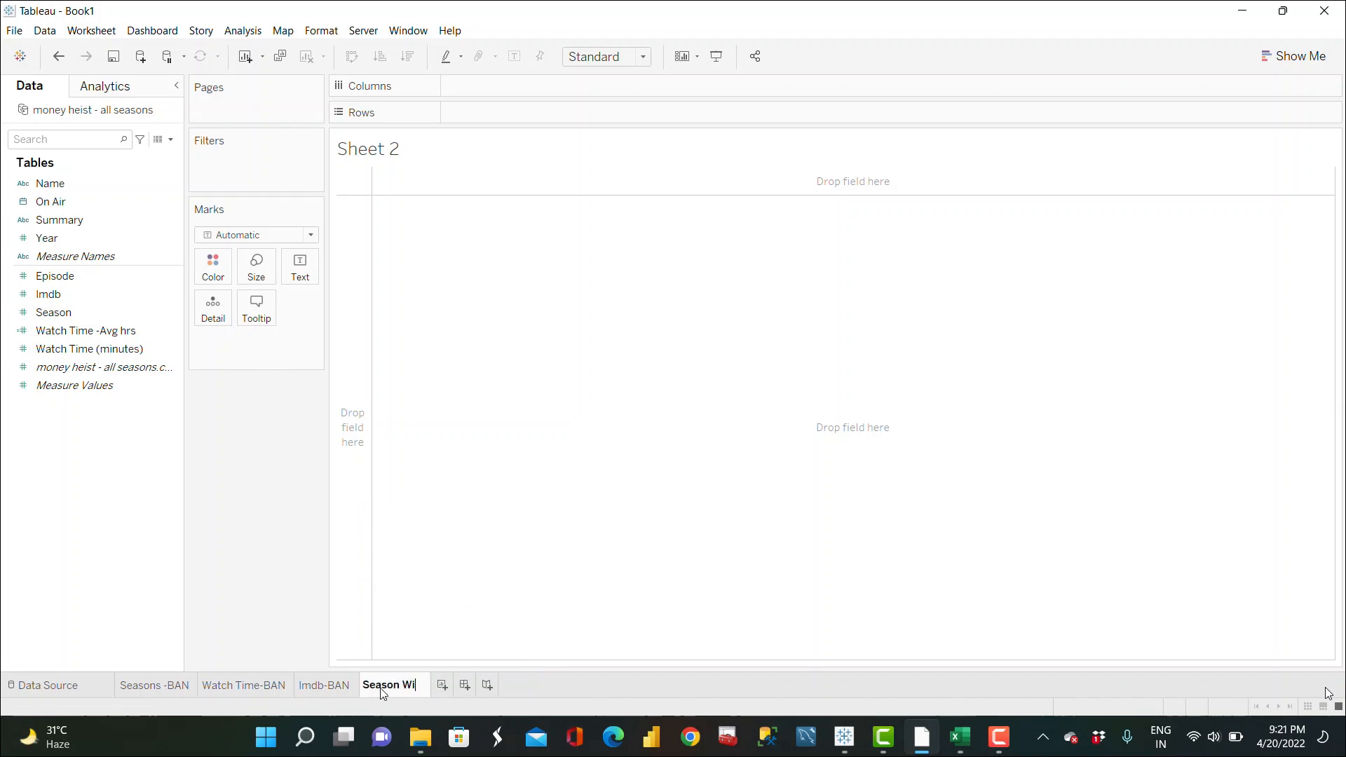
type("se Episode")
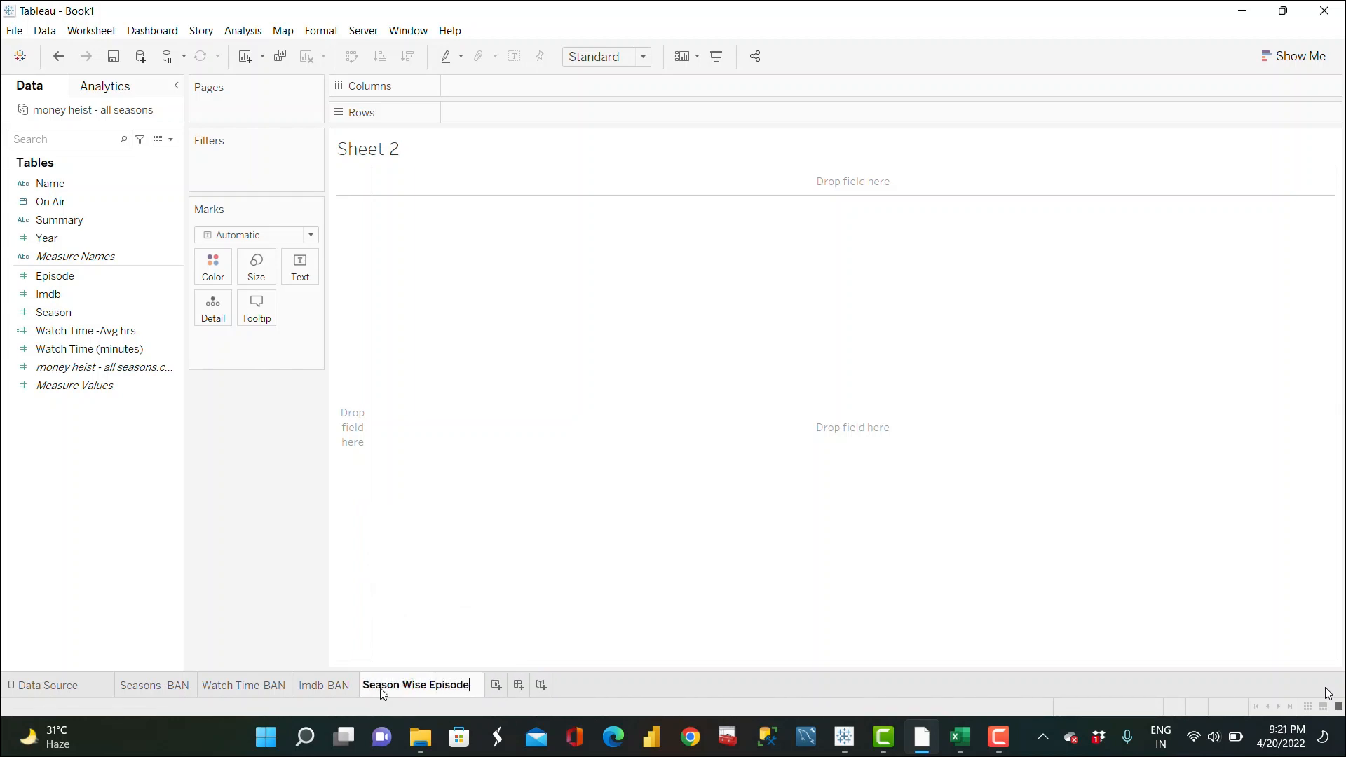
type(" wise IM")
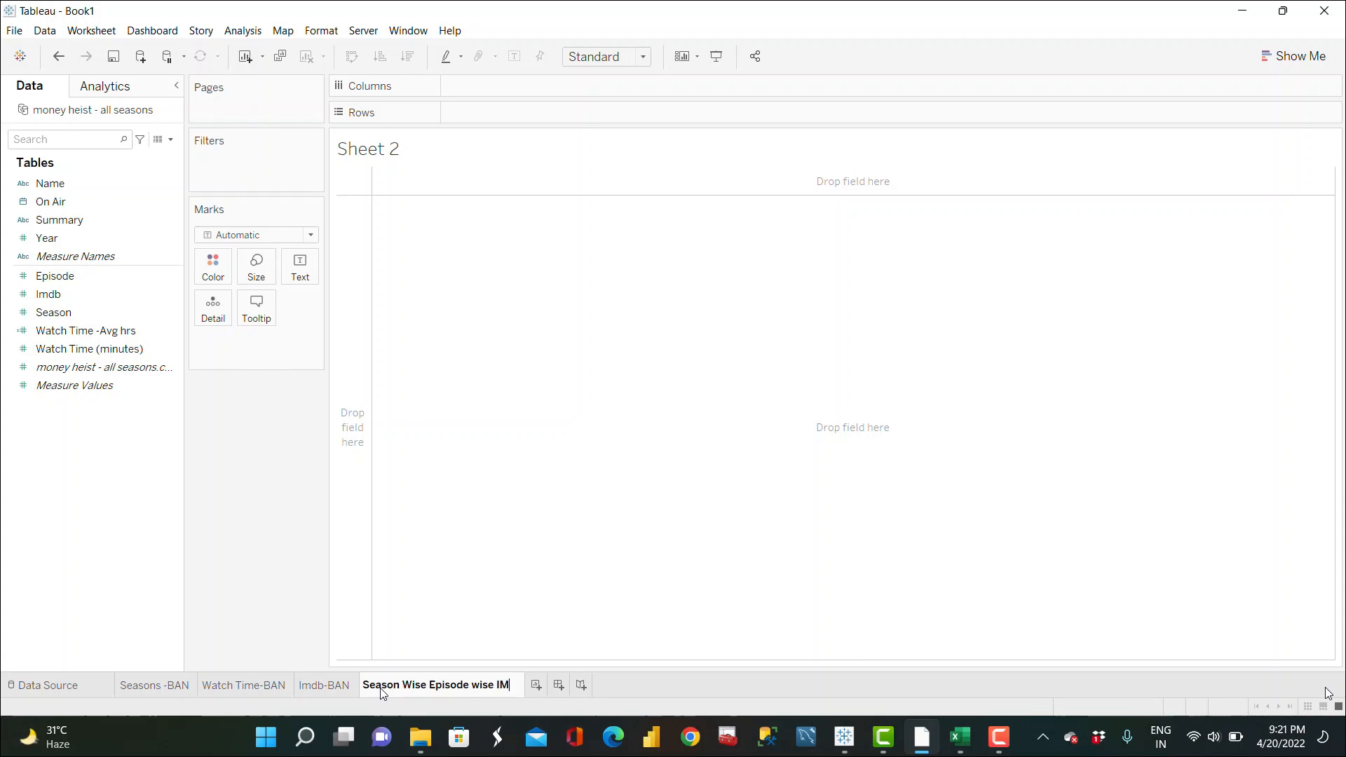
type("DB")
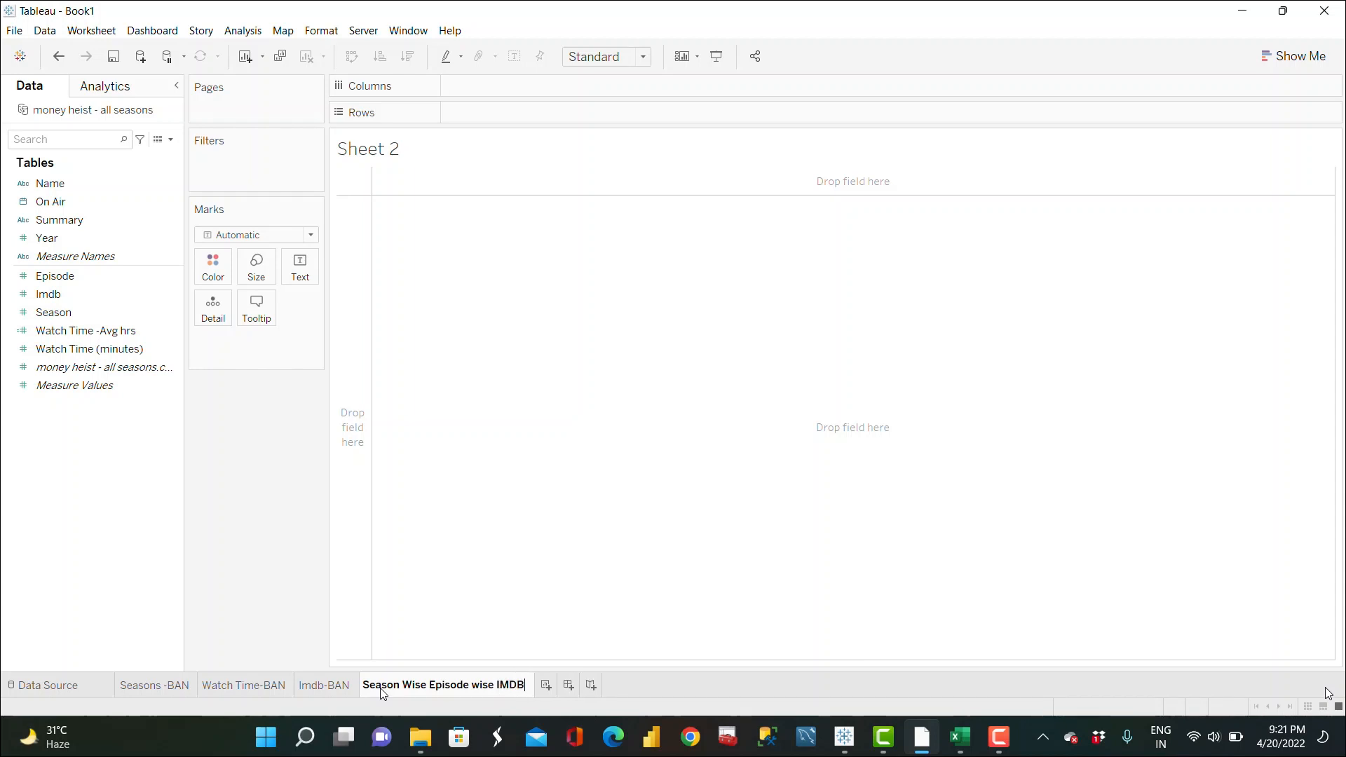
key("Return")
left_click_drag(56, 276, 67, 227)
left_click(70, 274)
left_click(73, 317, "ctrl")
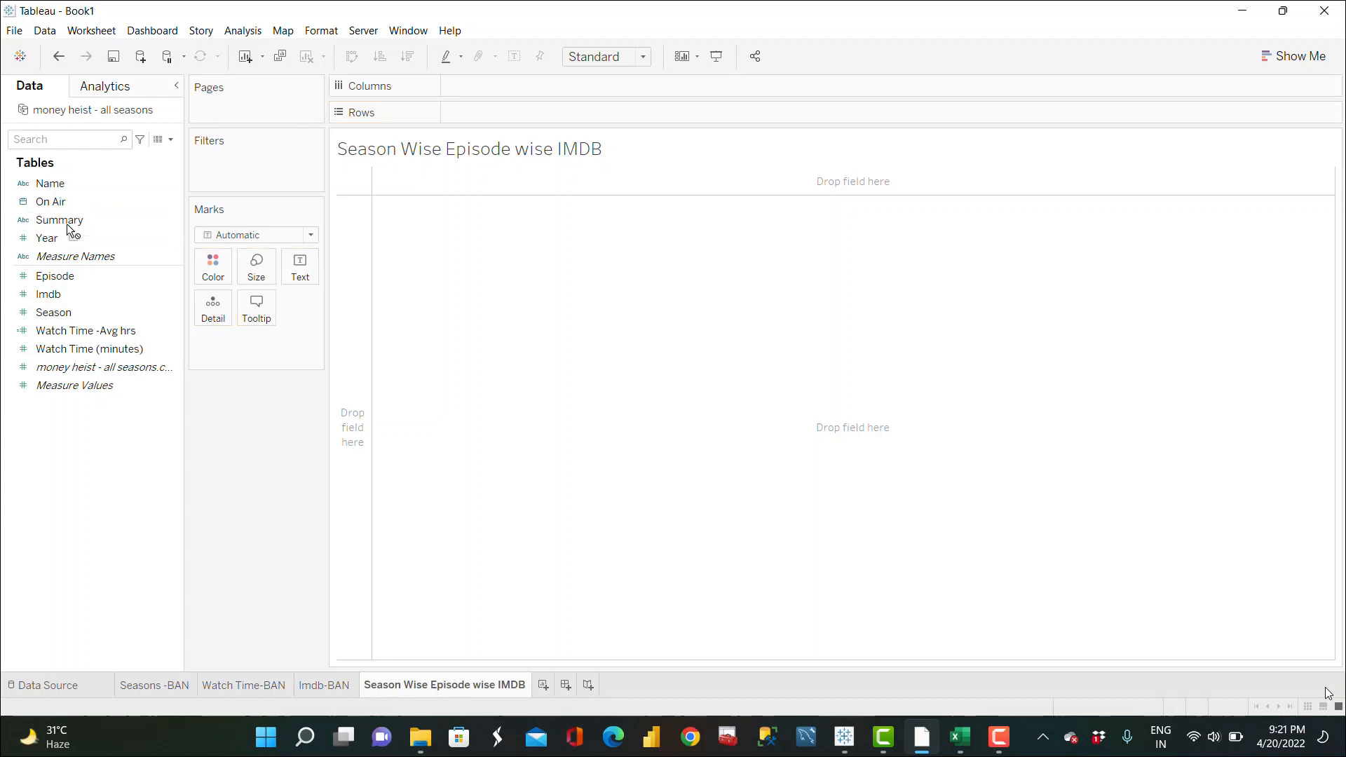
left_click(113, 279)
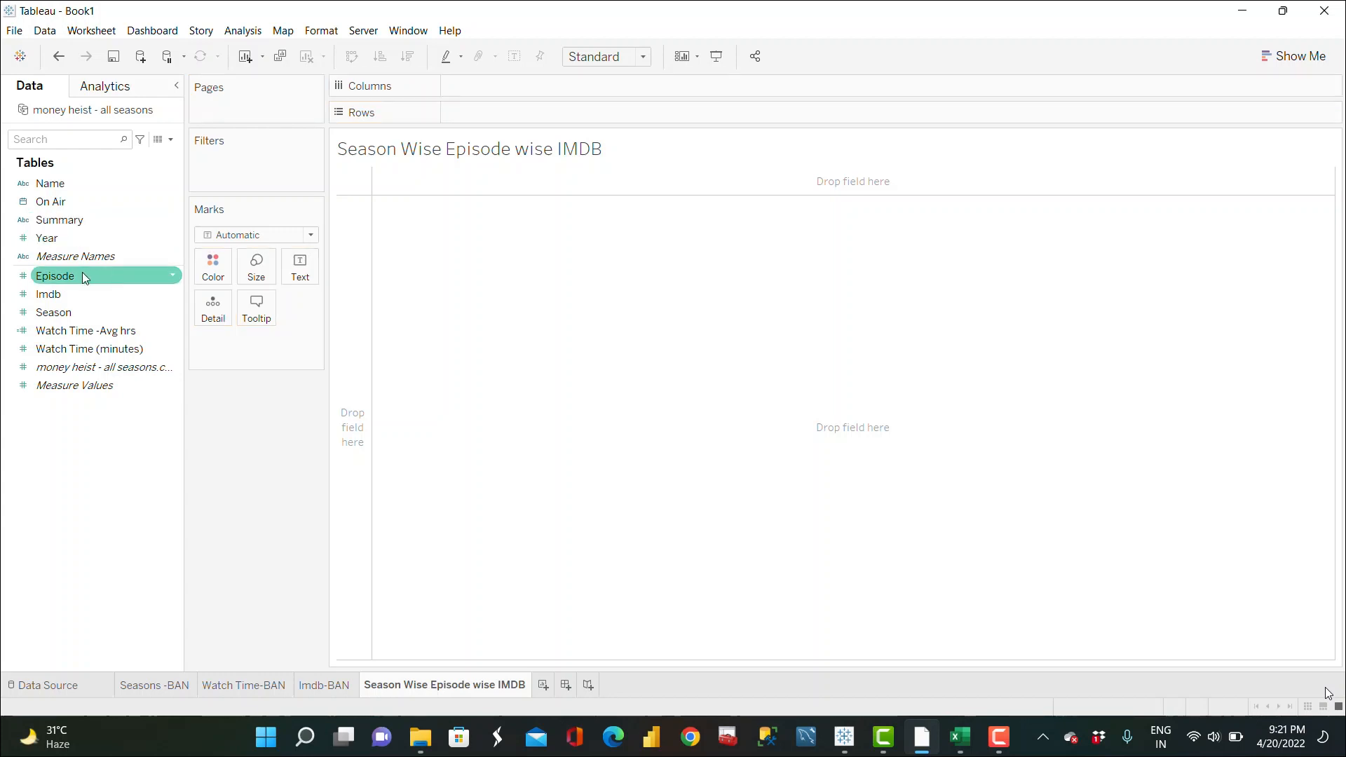
Step: Lay out the episode chart with Season on Rows, Episode on Columns and Imdb on Color
left_click_drag(84, 277, 77, 215)
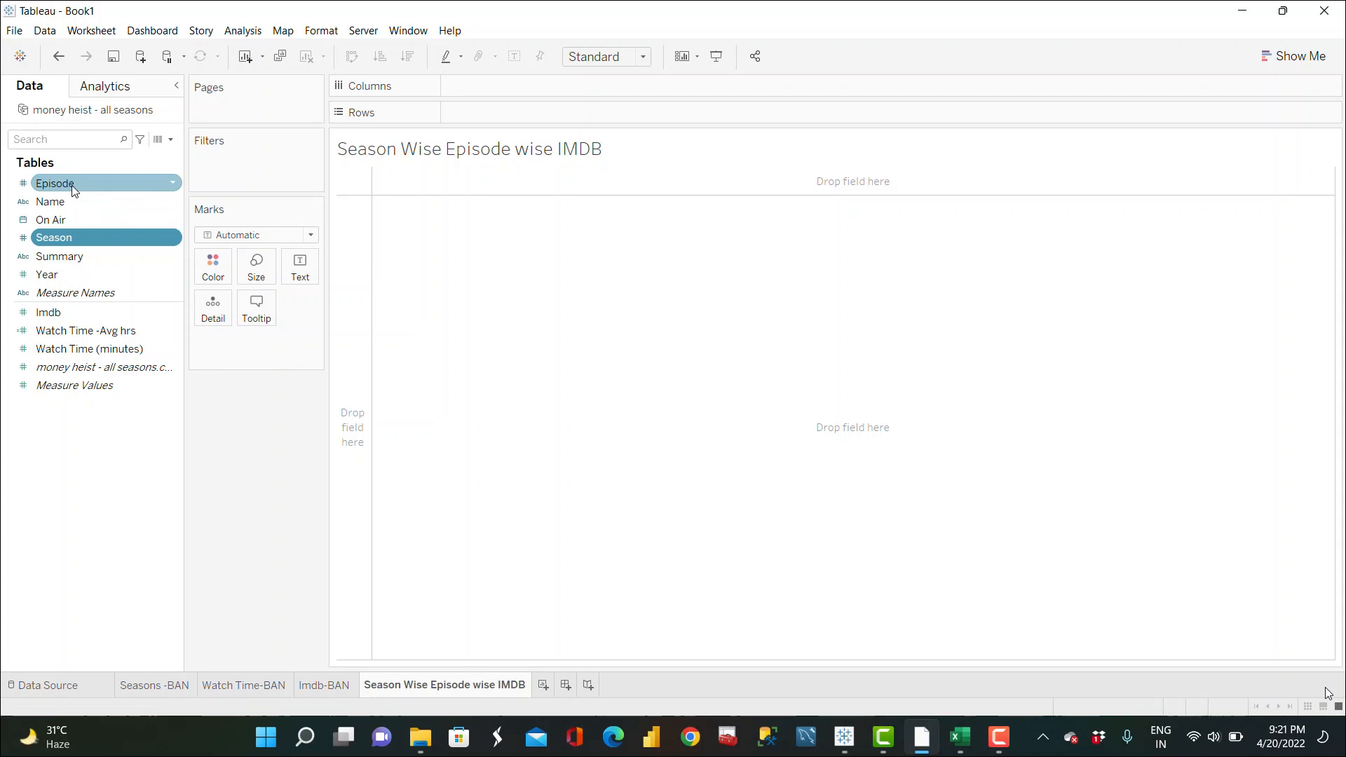
left_click_drag(77, 236, 499, 105)
left_click(100, 184)
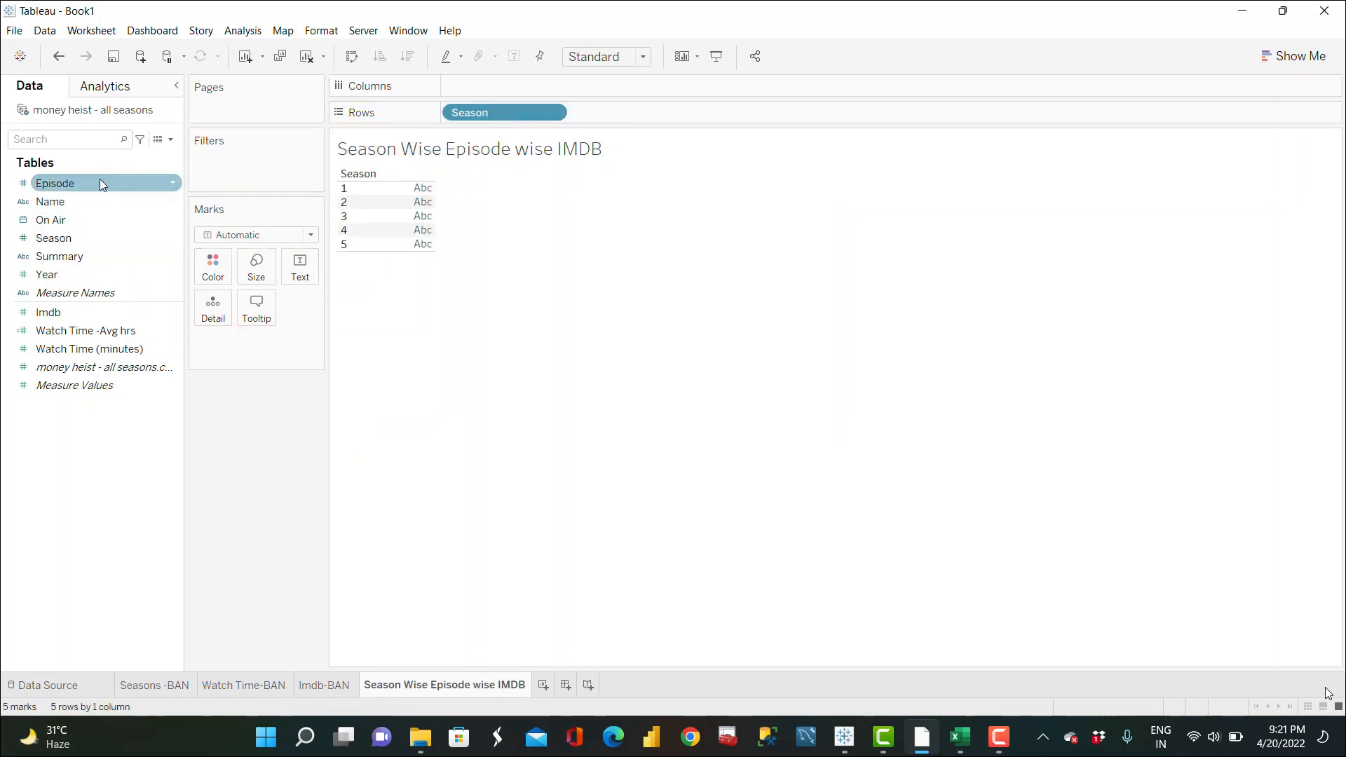
left_click_drag(113, 178, 512, 82)
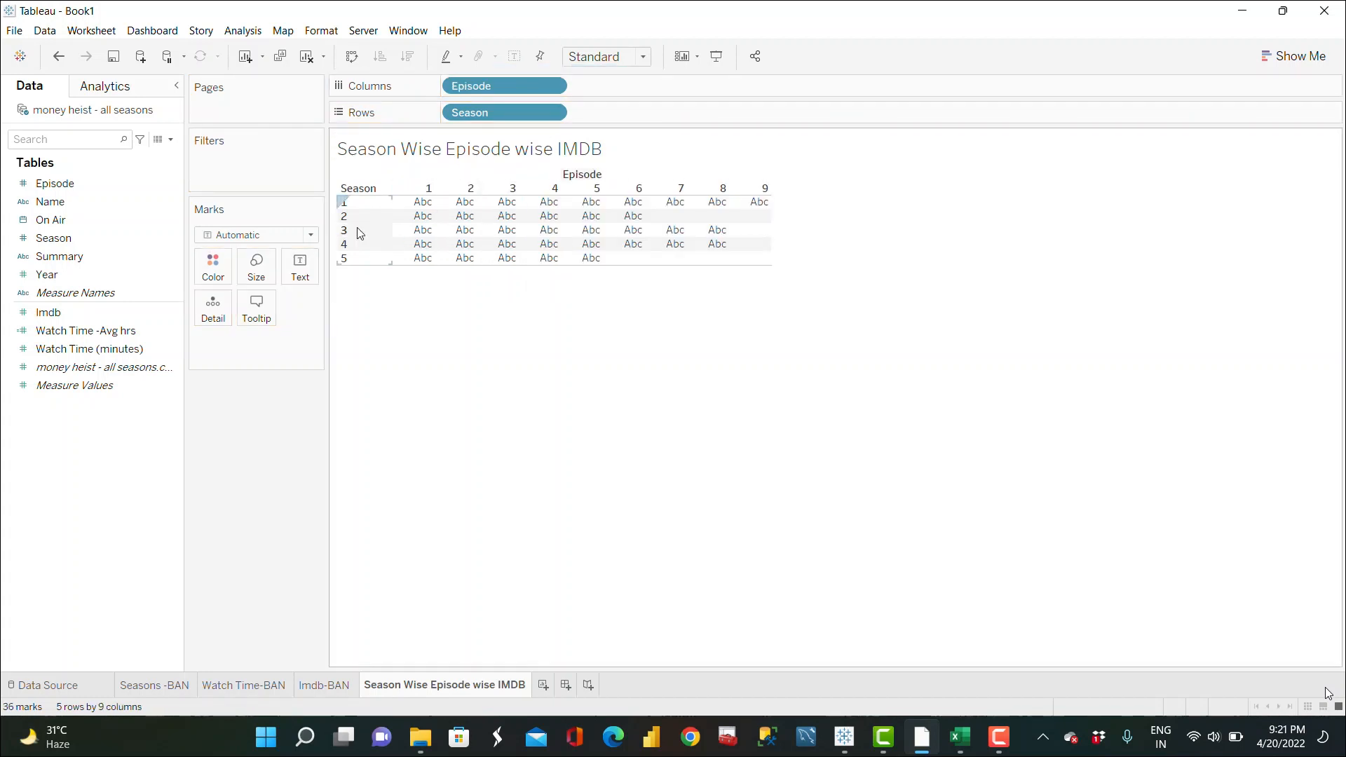
left_click_drag(64, 310, 207, 267)
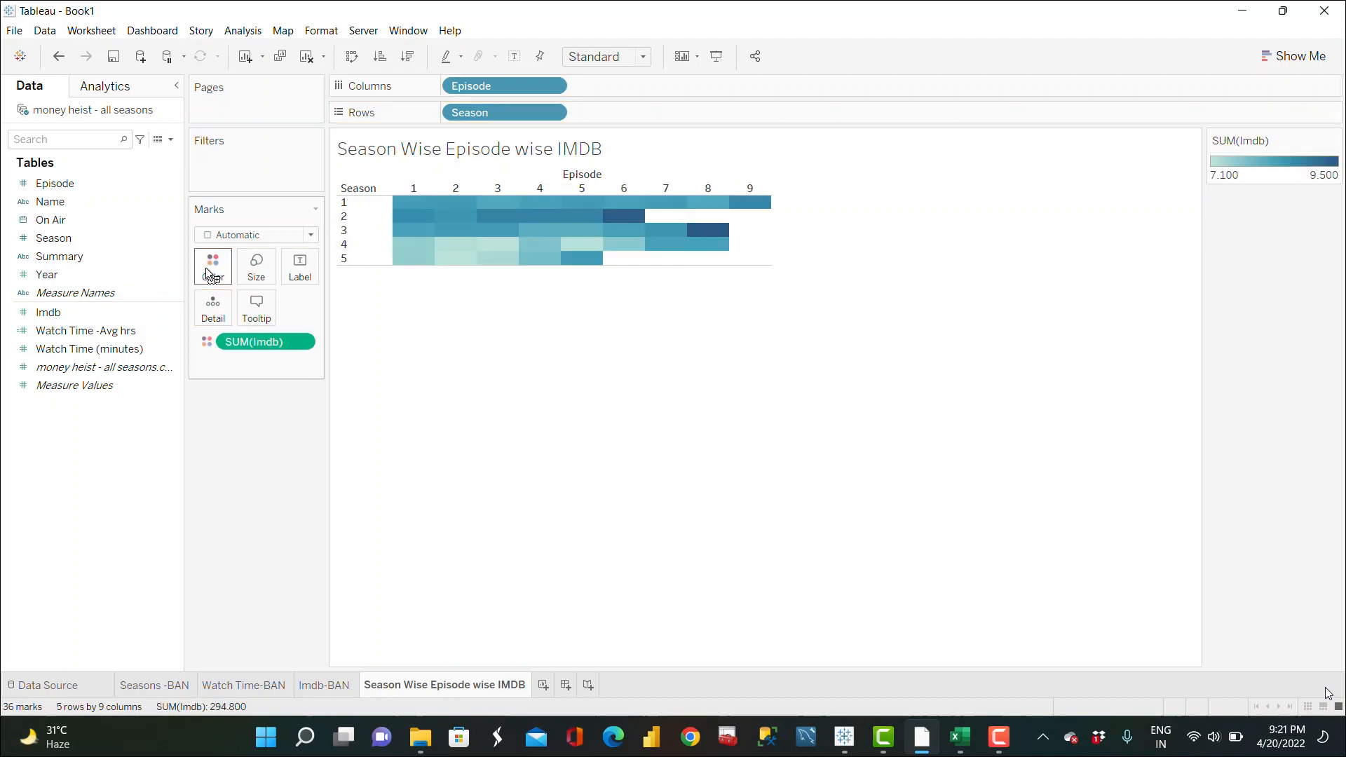
Step: Fit the chart to Entire View and swap rows and columns so Season runs across and Episode down
left_click(309, 235)
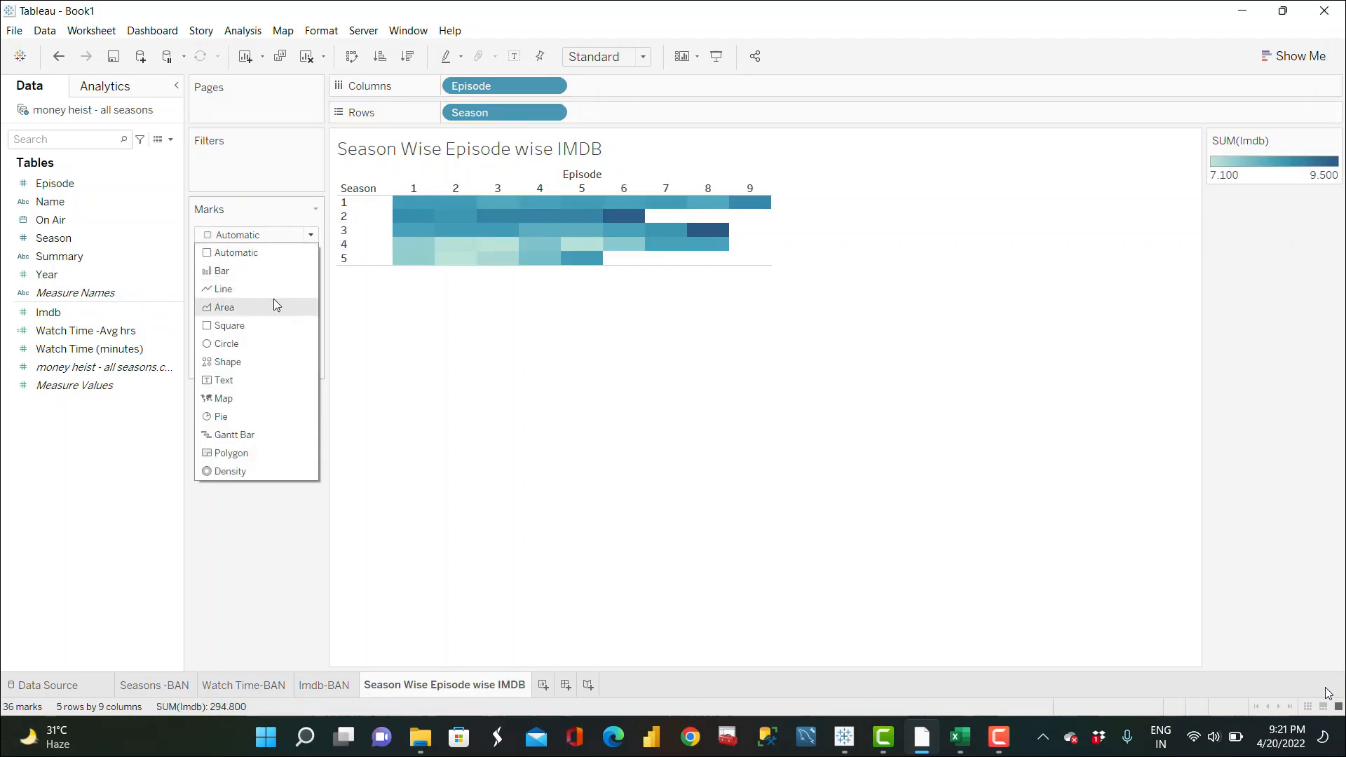
left_click(643, 57)
left_click(618, 132)
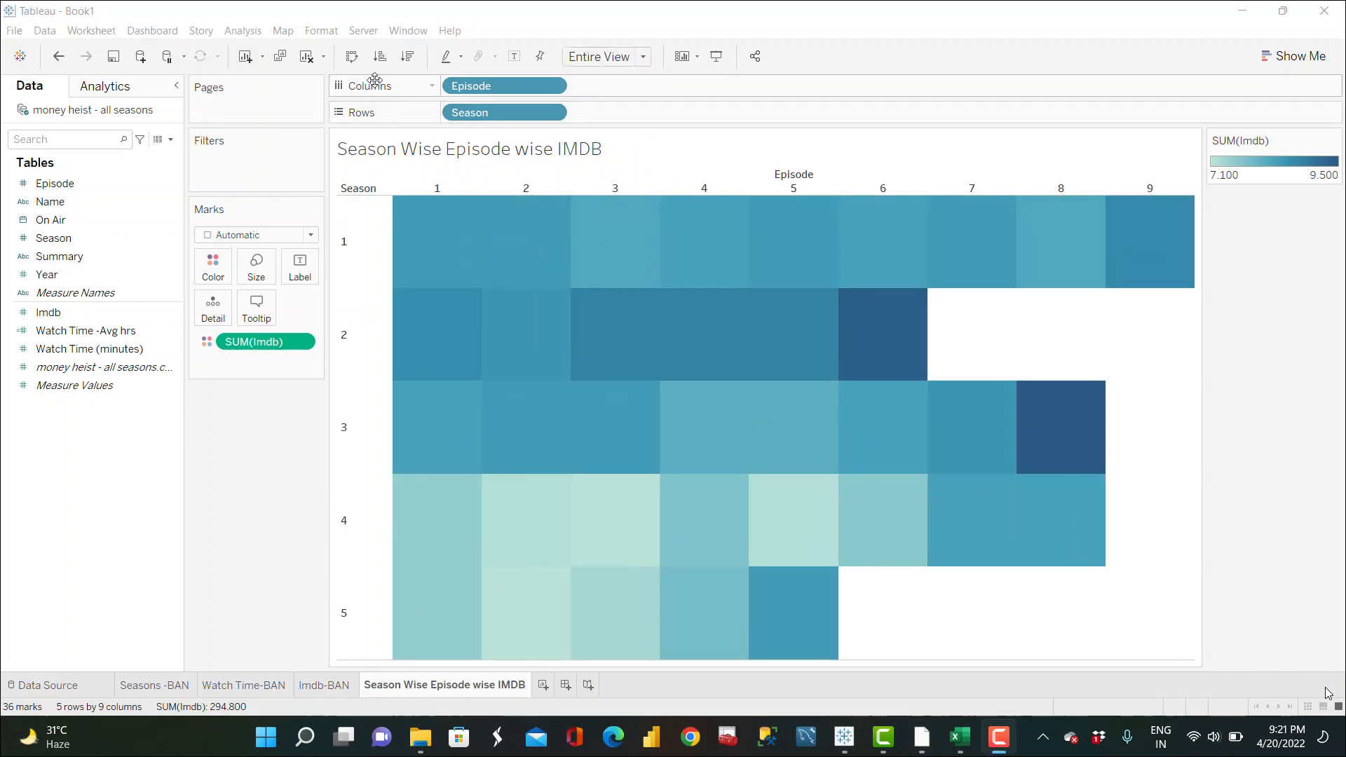
left_click(353, 57)
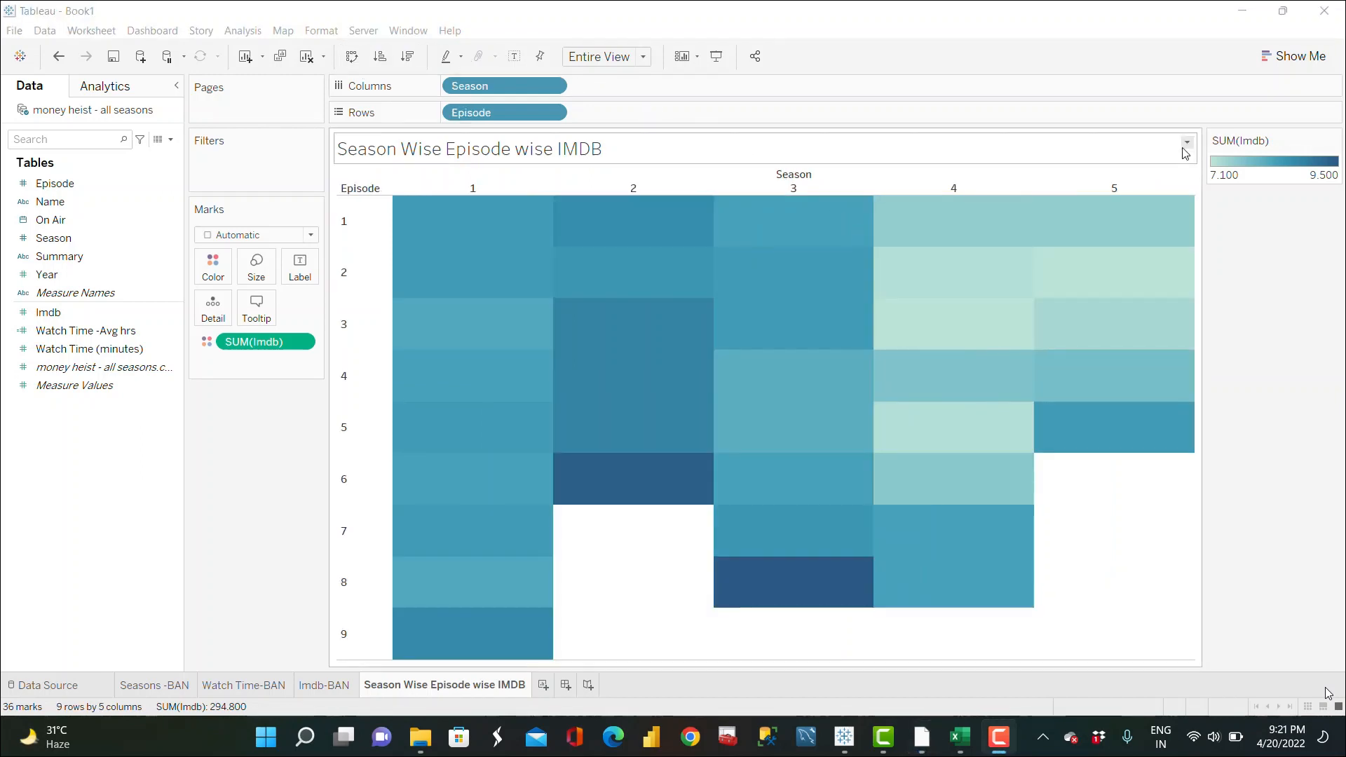
Step: Edit the Imdb colors to the Red-Black Diverging palette, reversed, and apply
left_click(1336, 141)
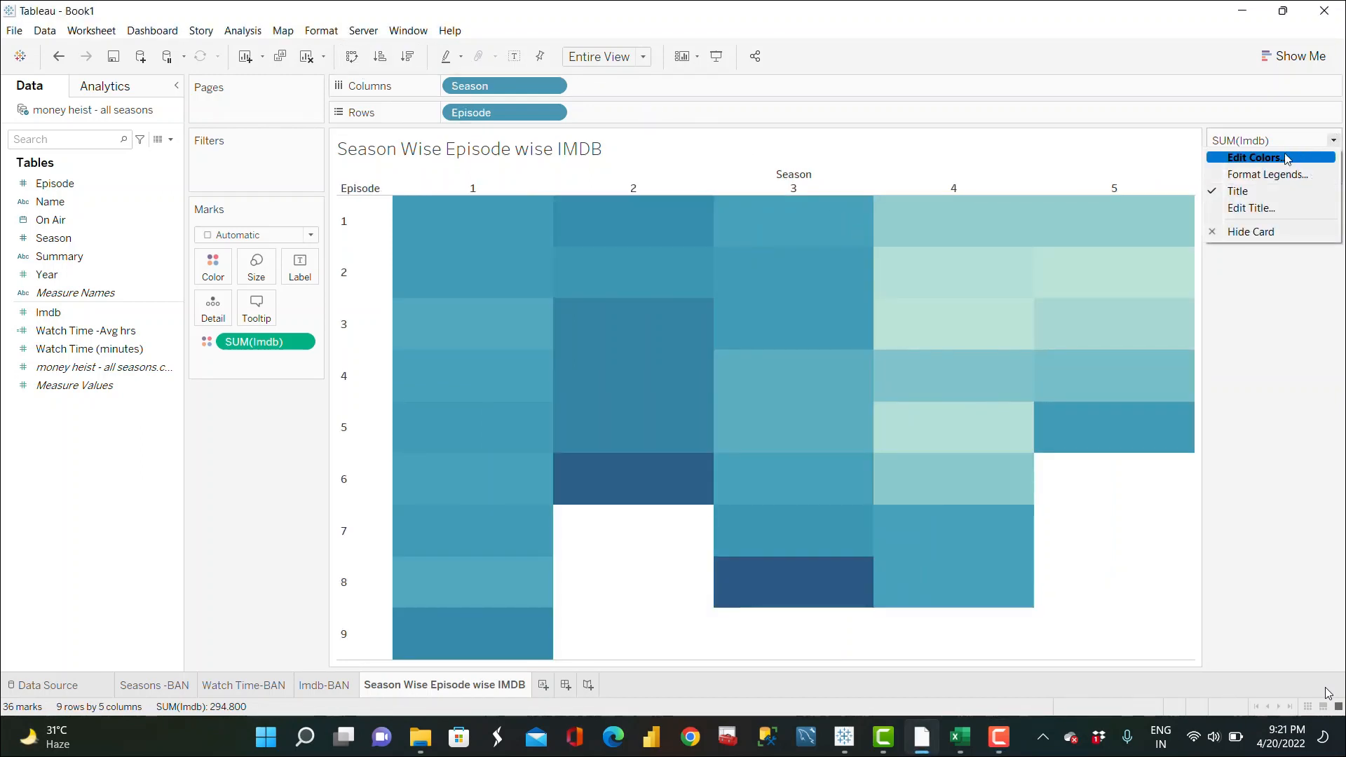
left_click(1255, 156)
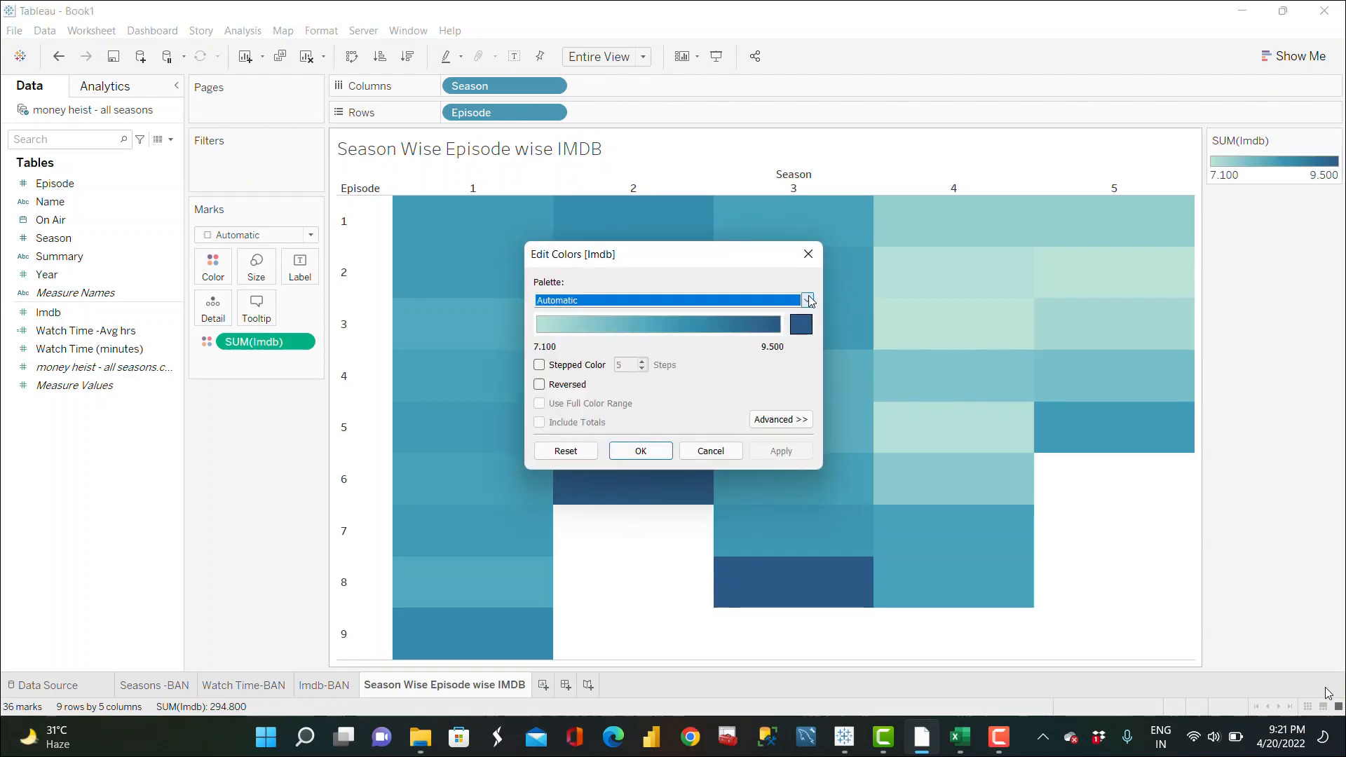
left_click(807, 300)
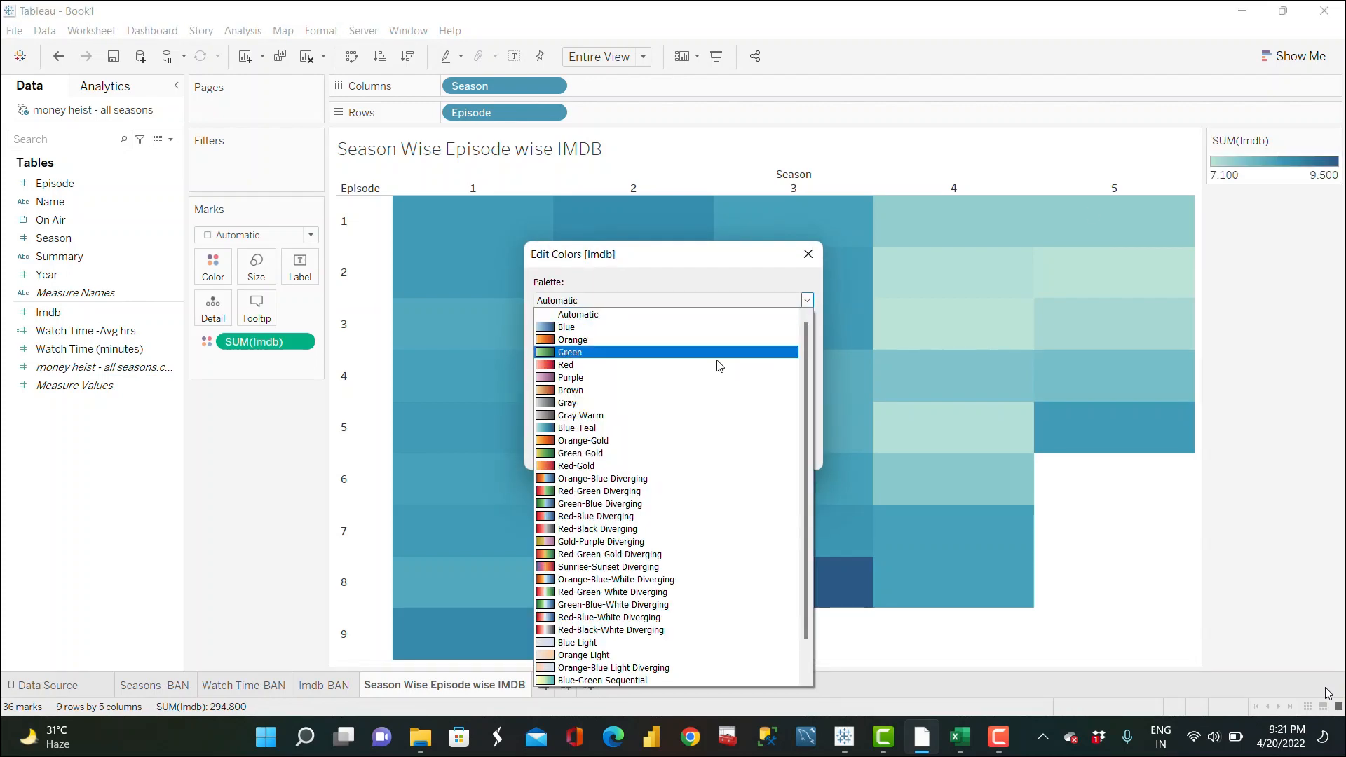
left_click(623, 530)
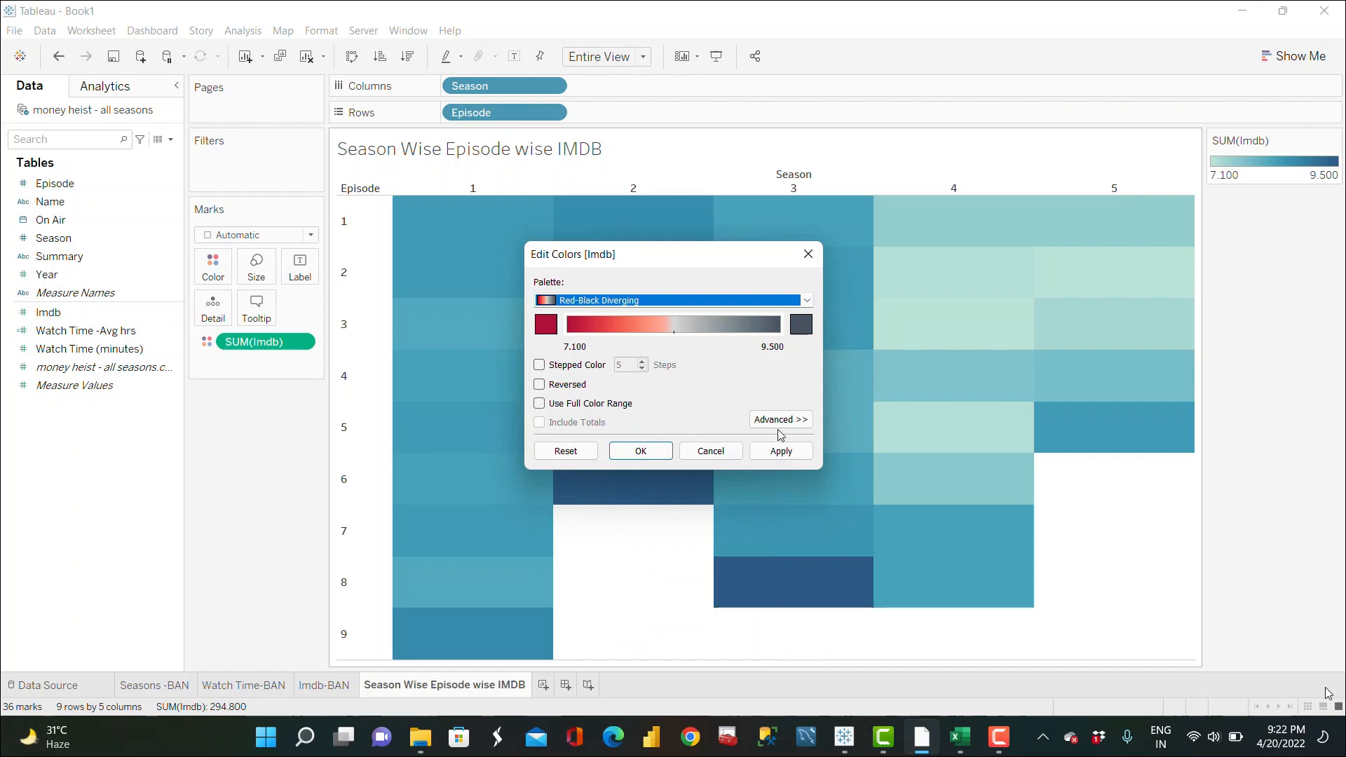
left_click(784, 452)
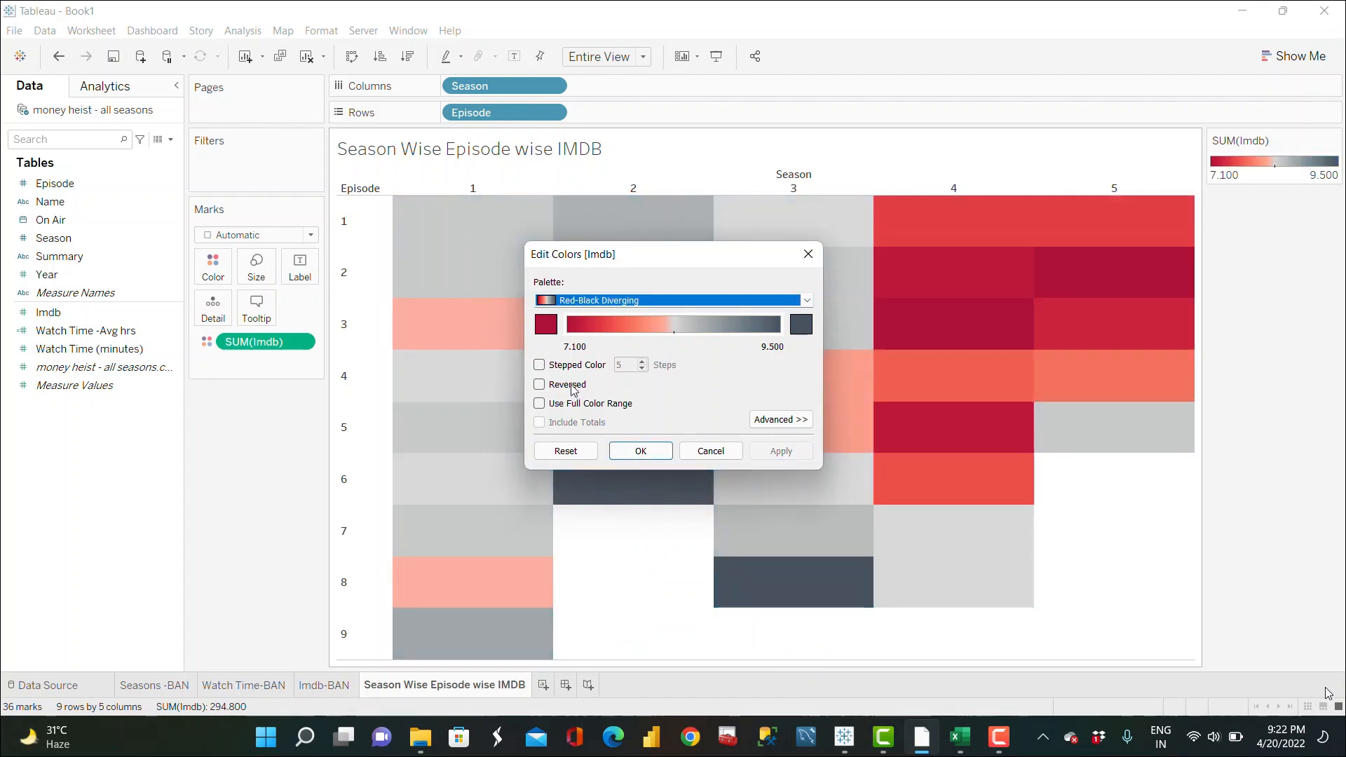
left_click(552, 387)
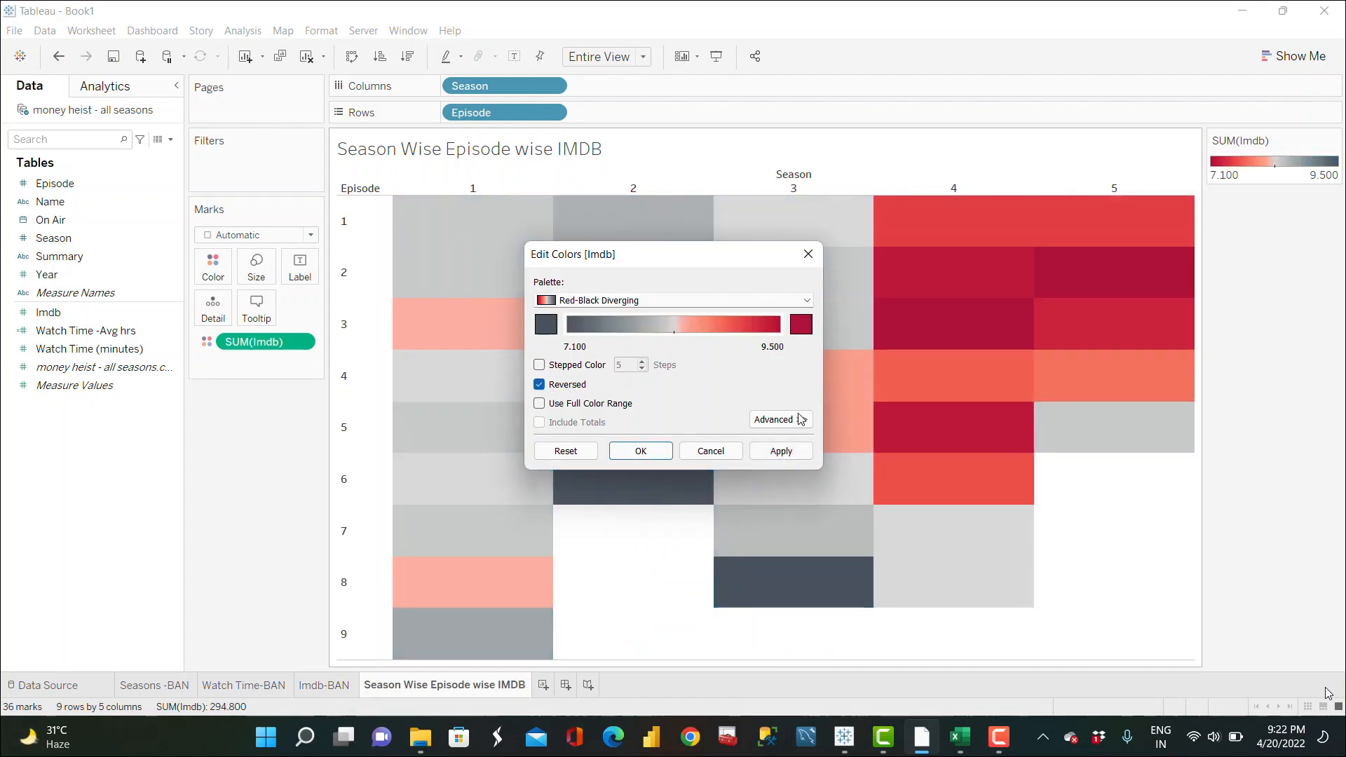
left_click(792, 454)
left_click(639, 452)
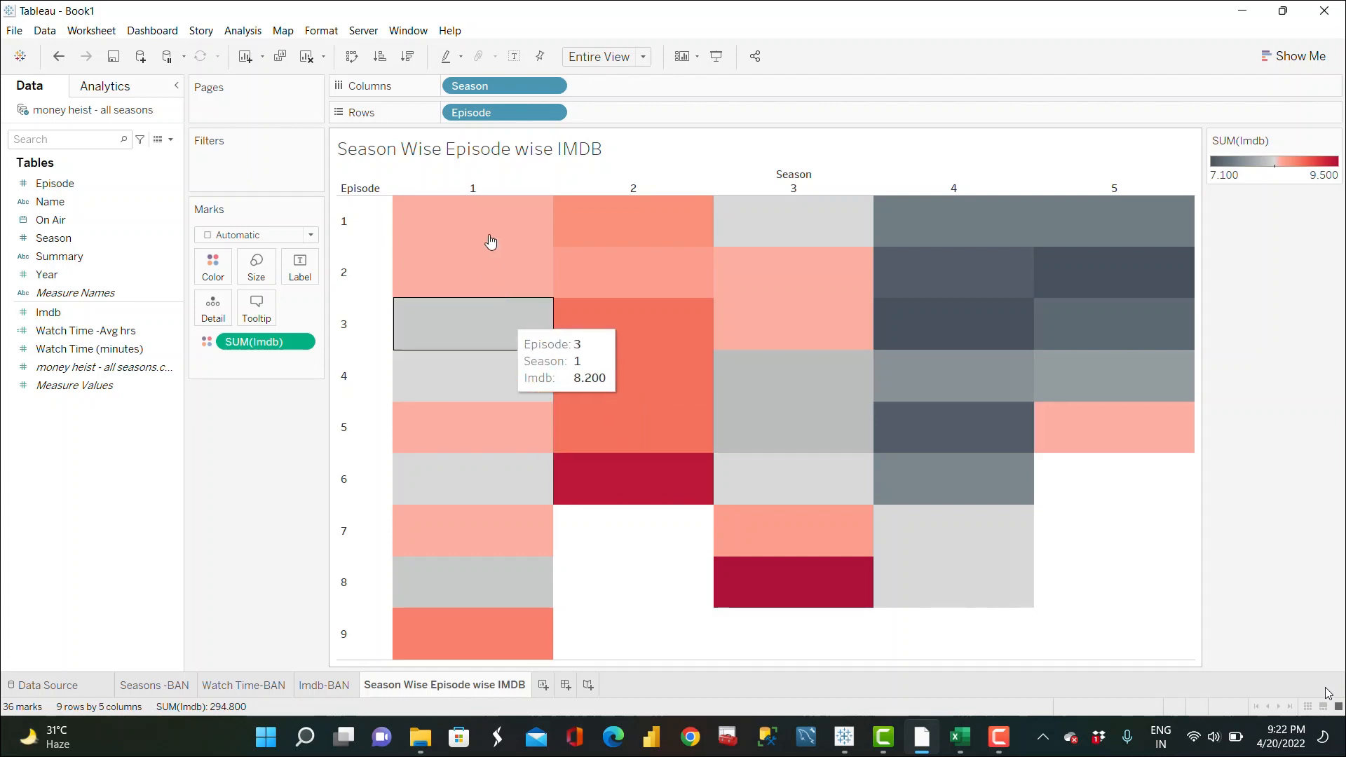
Step: Add Imdb as a label on the marks and change the mark type to Square
mouse_move(488, 221)
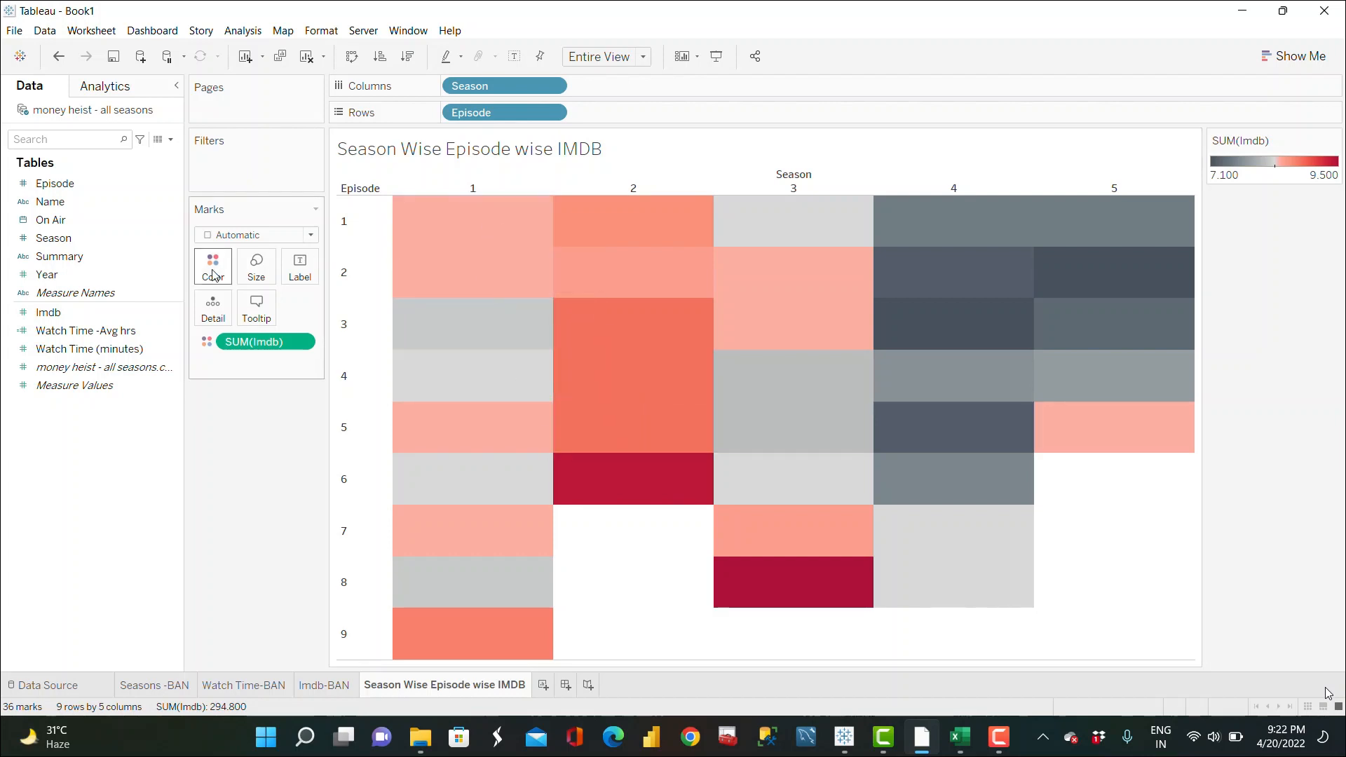
left_click(64, 313)
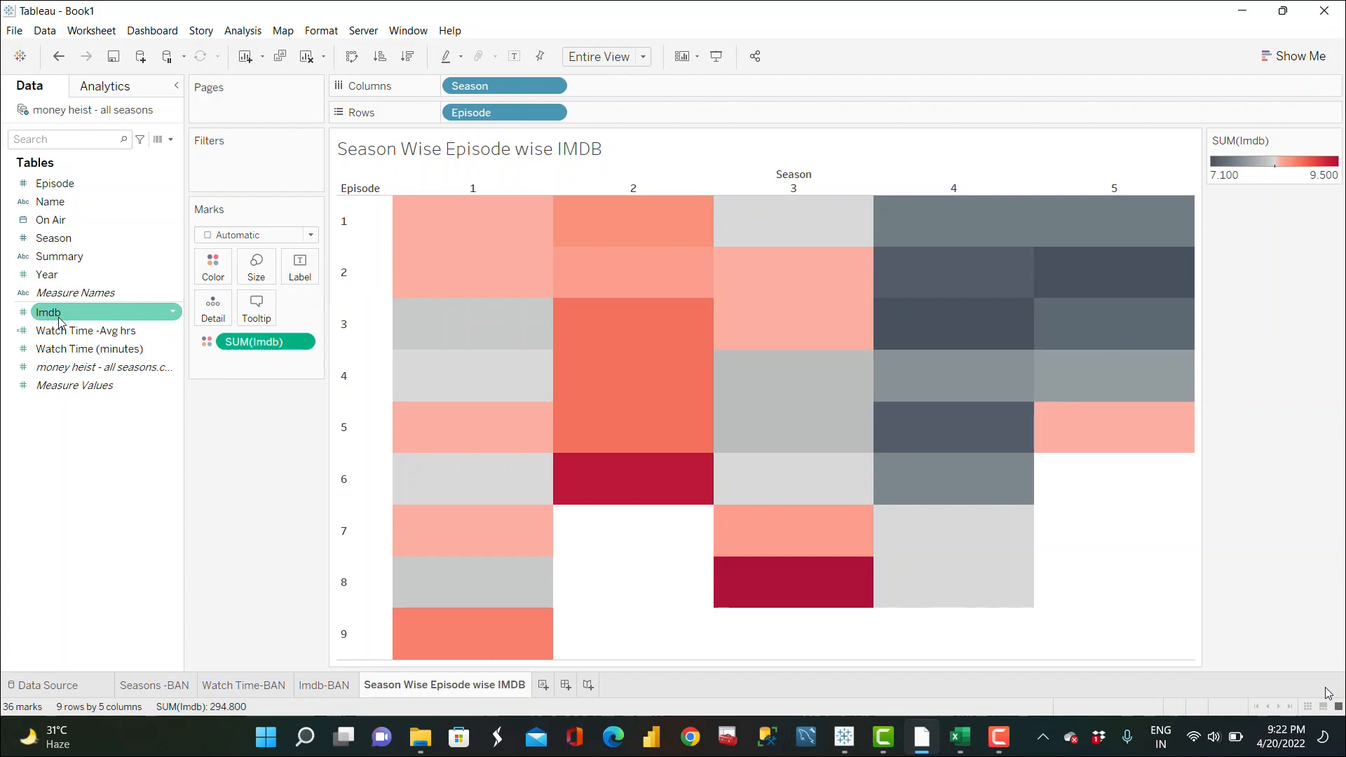
left_click_drag(60, 321, 296, 289)
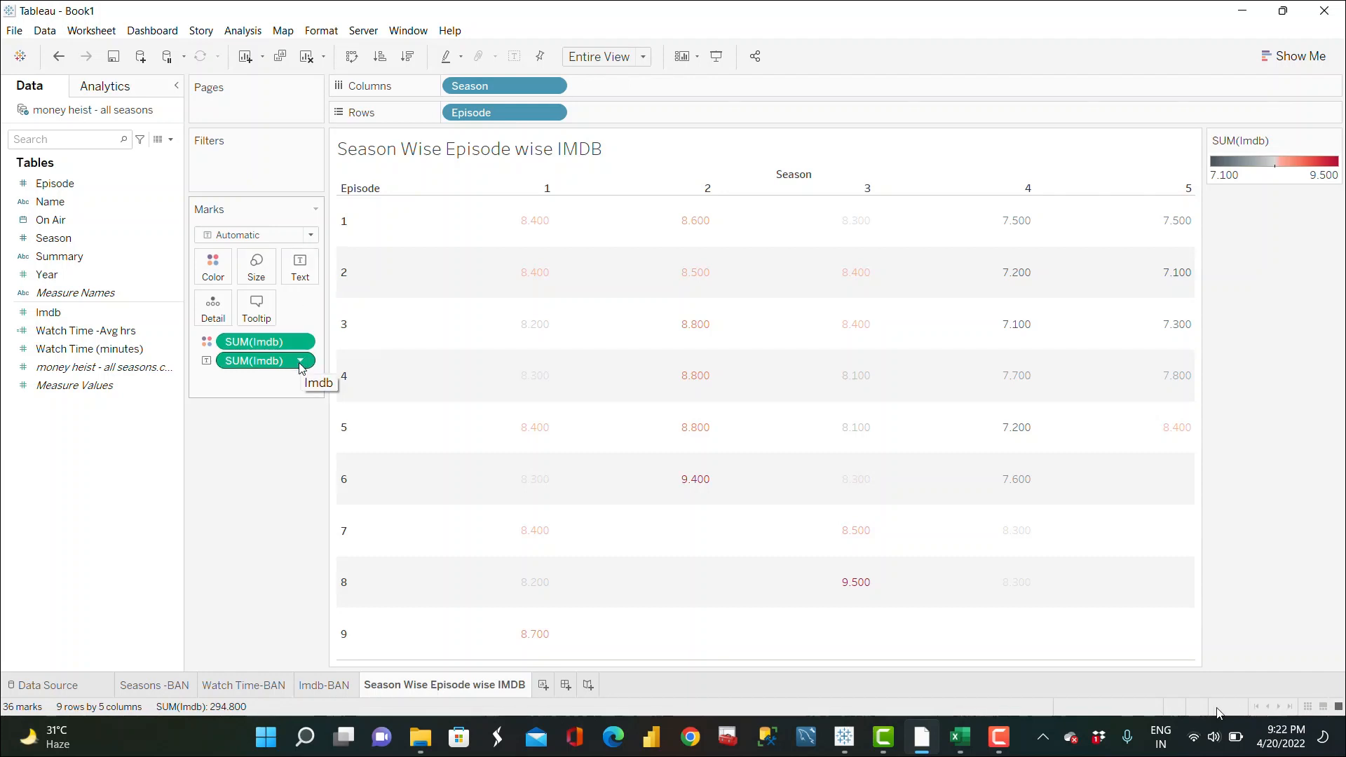
mouse_move(545, 223)
mouse_move(545, 476)
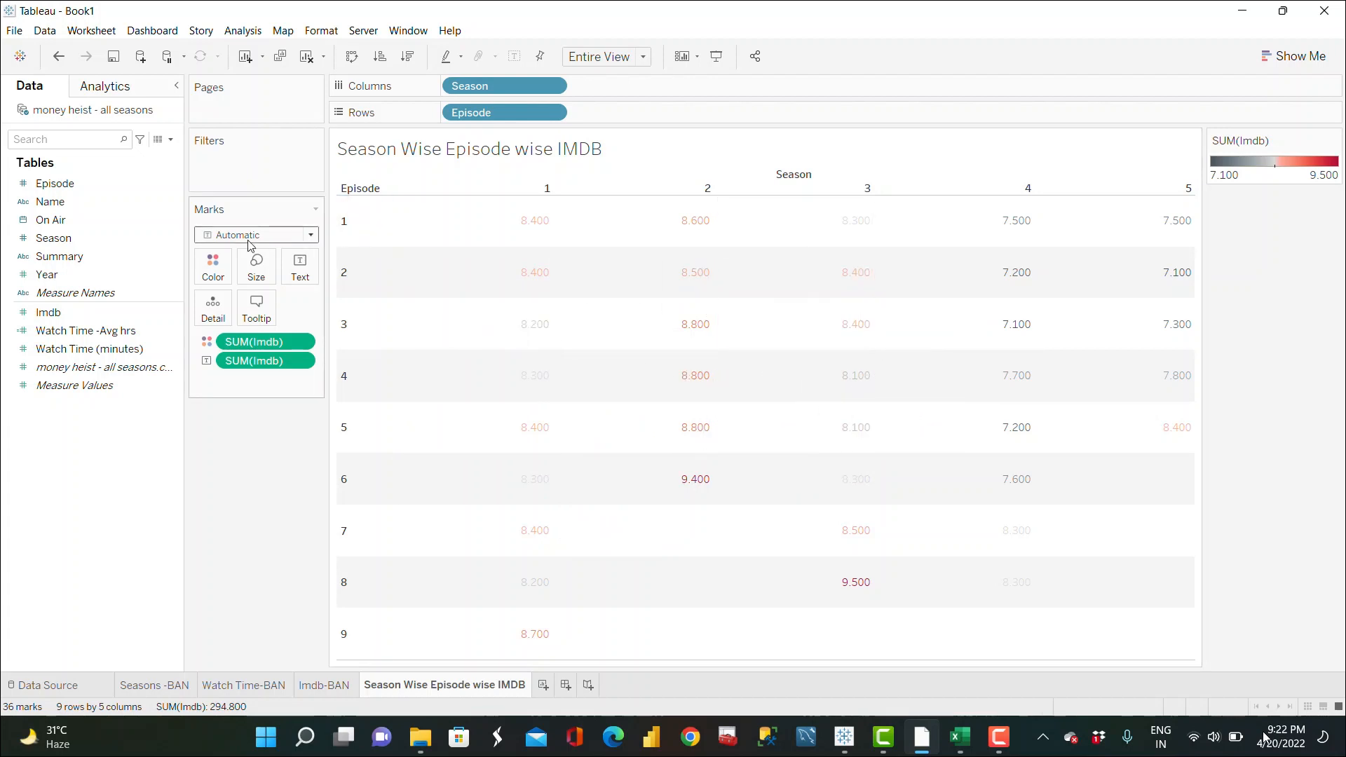
left_click(310, 236)
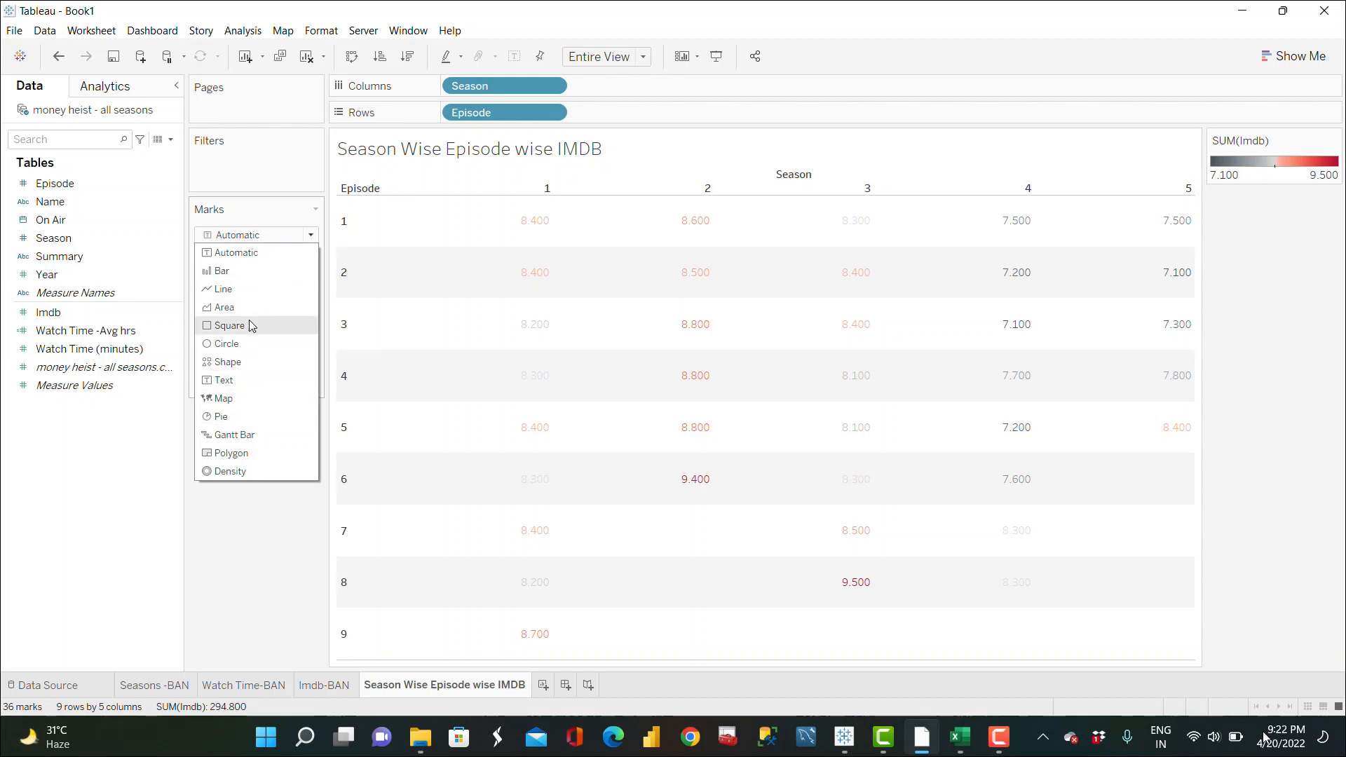
left_click(229, 326)
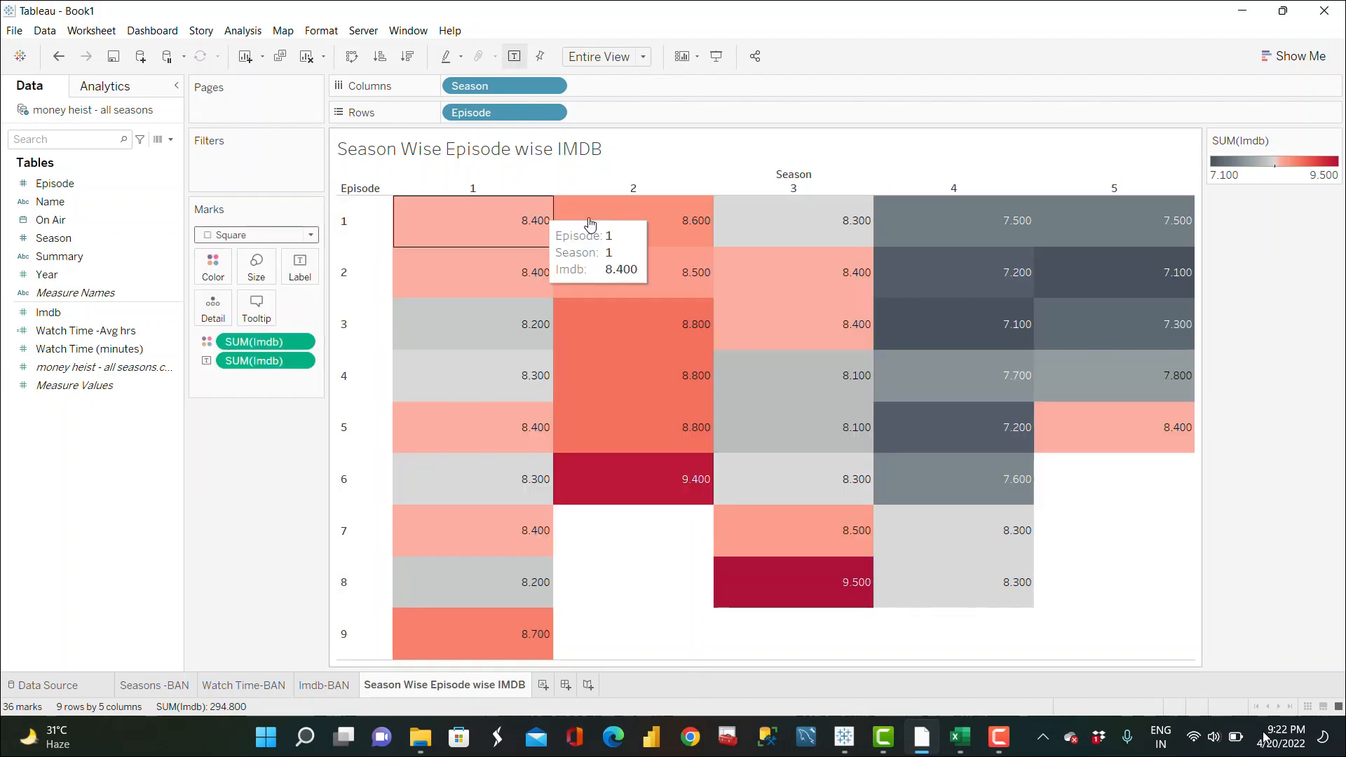
Step: Set the mark labels' horizontal alignment to center
left_click(300, 269)
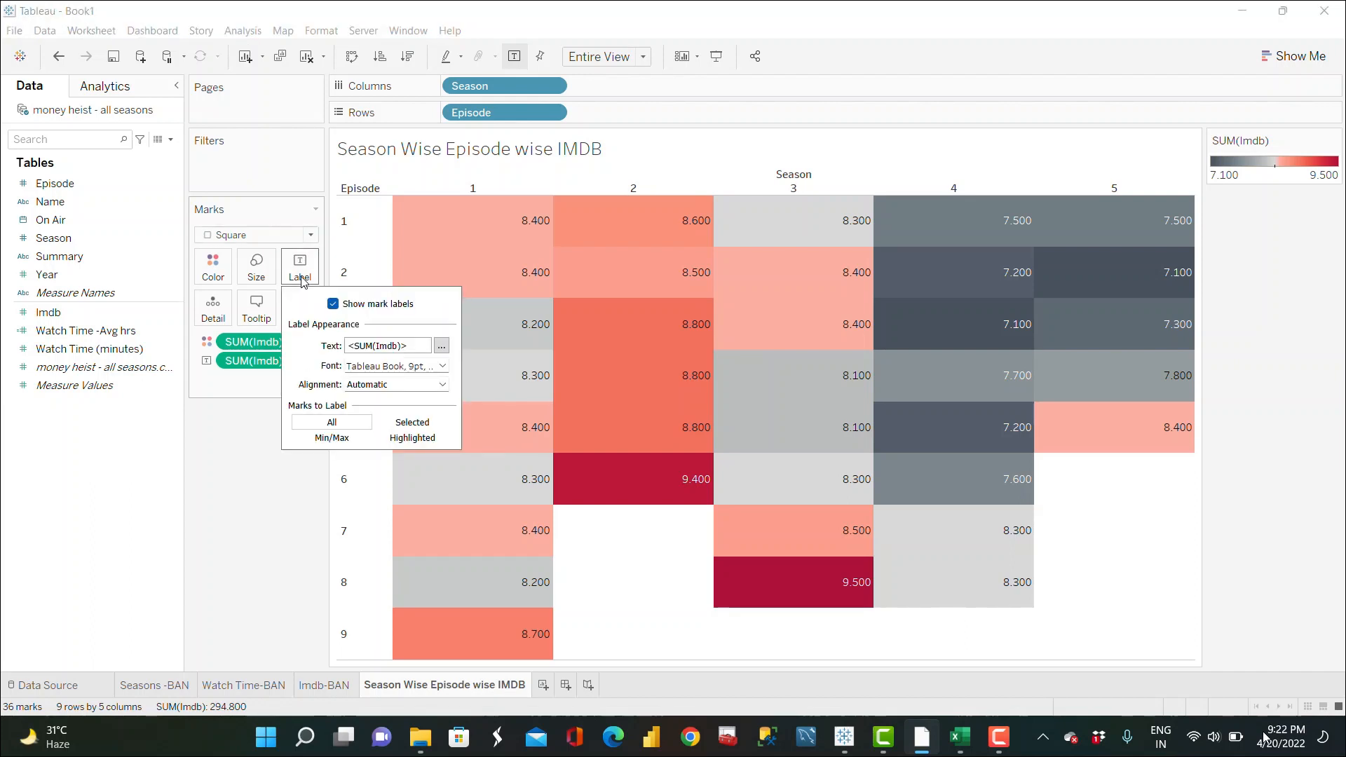
left_click(398, 385)
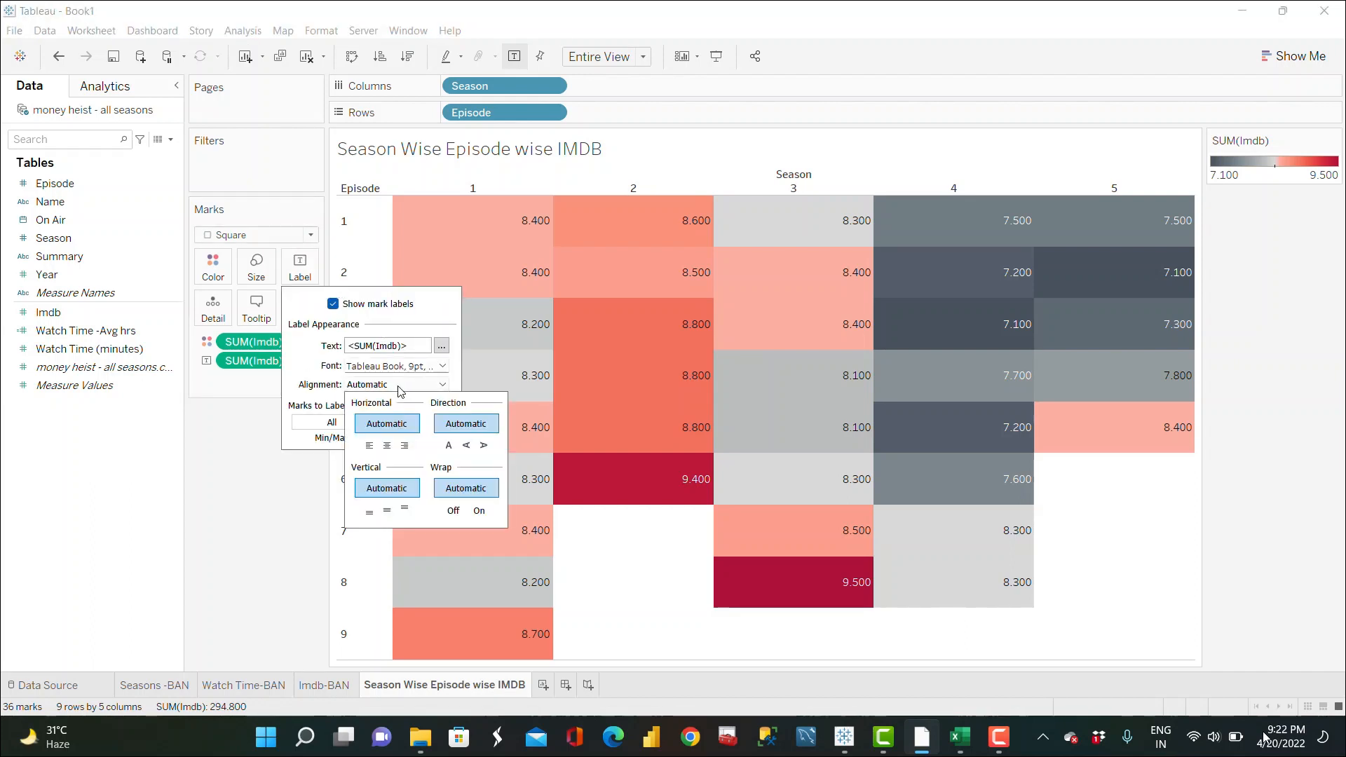
left_click(387, 446)
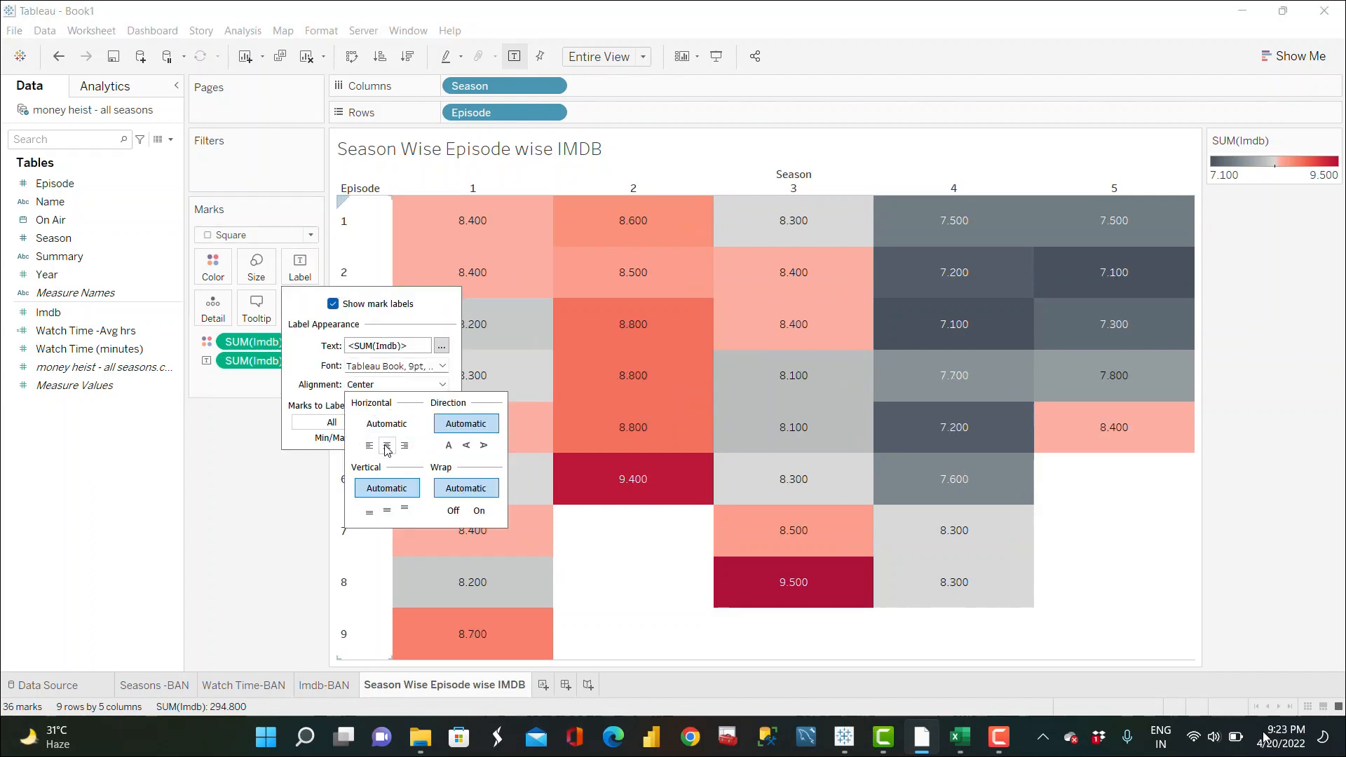
left_click(252, 517)
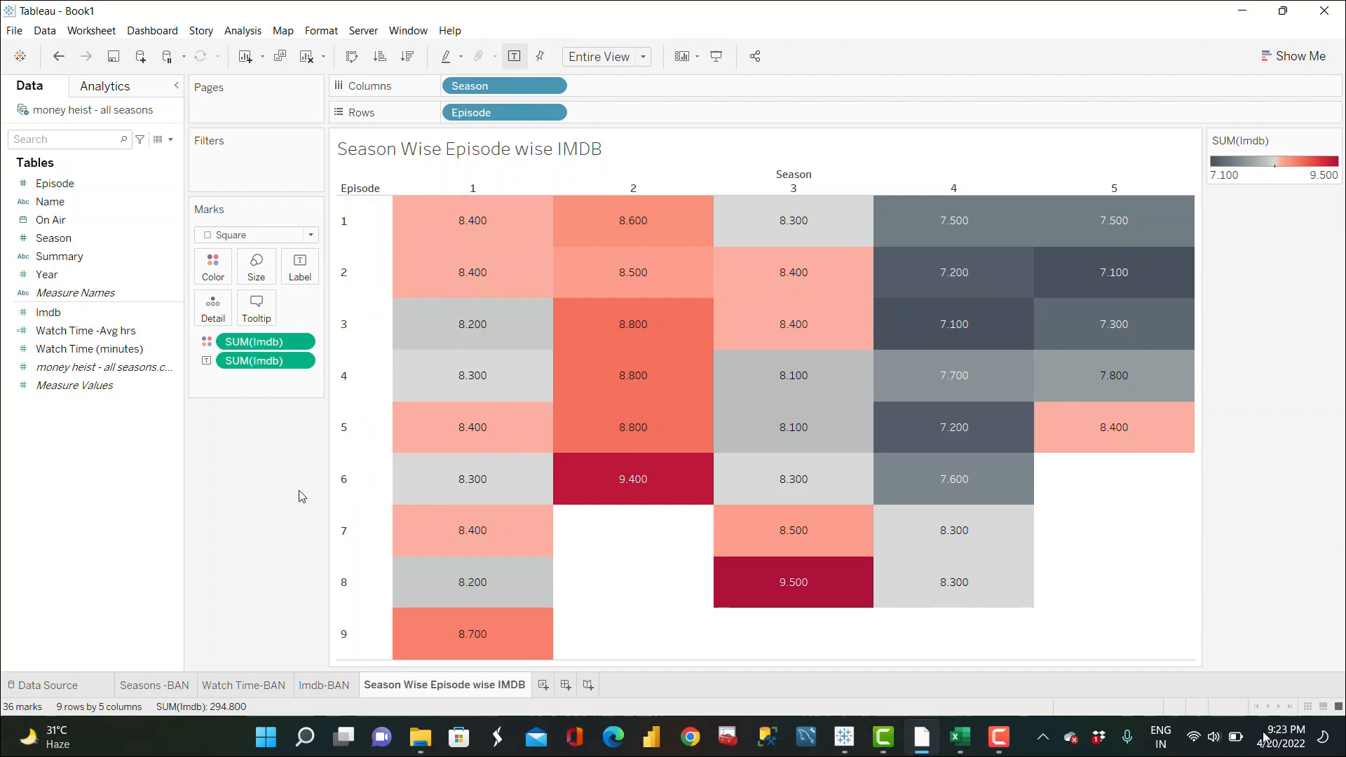
Step: Add a new worksheet and rename it Season Wise Imdb-Donut CHart
left_click(546, 687)
double_click(555, 685)
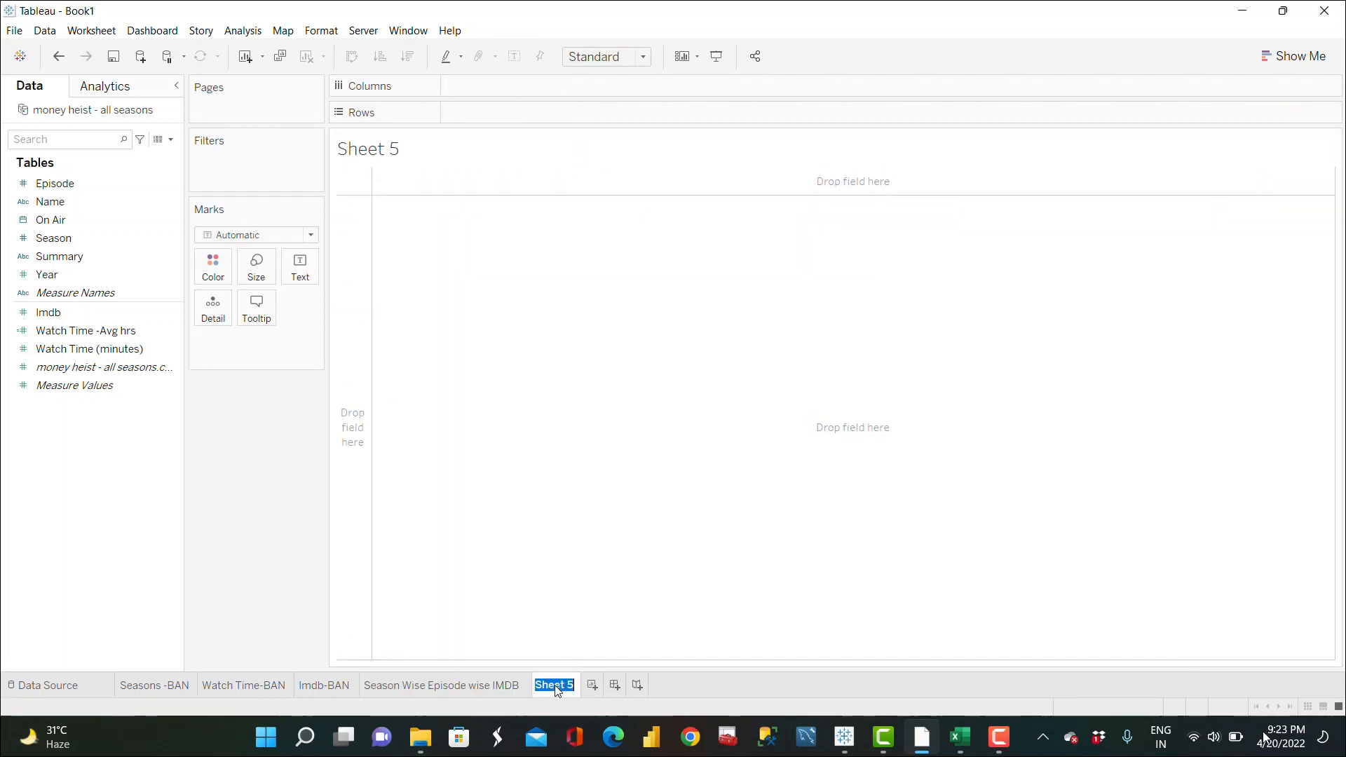
type("Season Wise Imdb-")
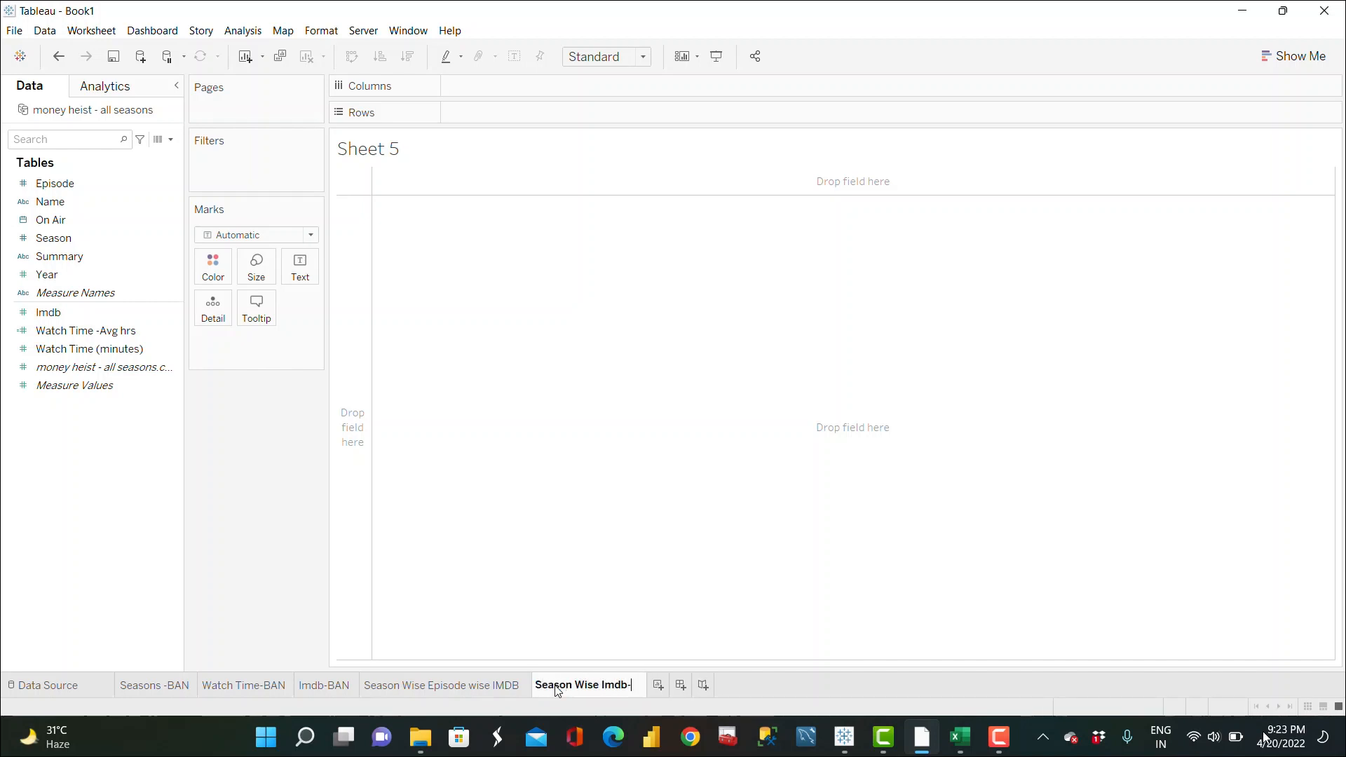
type("Pie Chart")
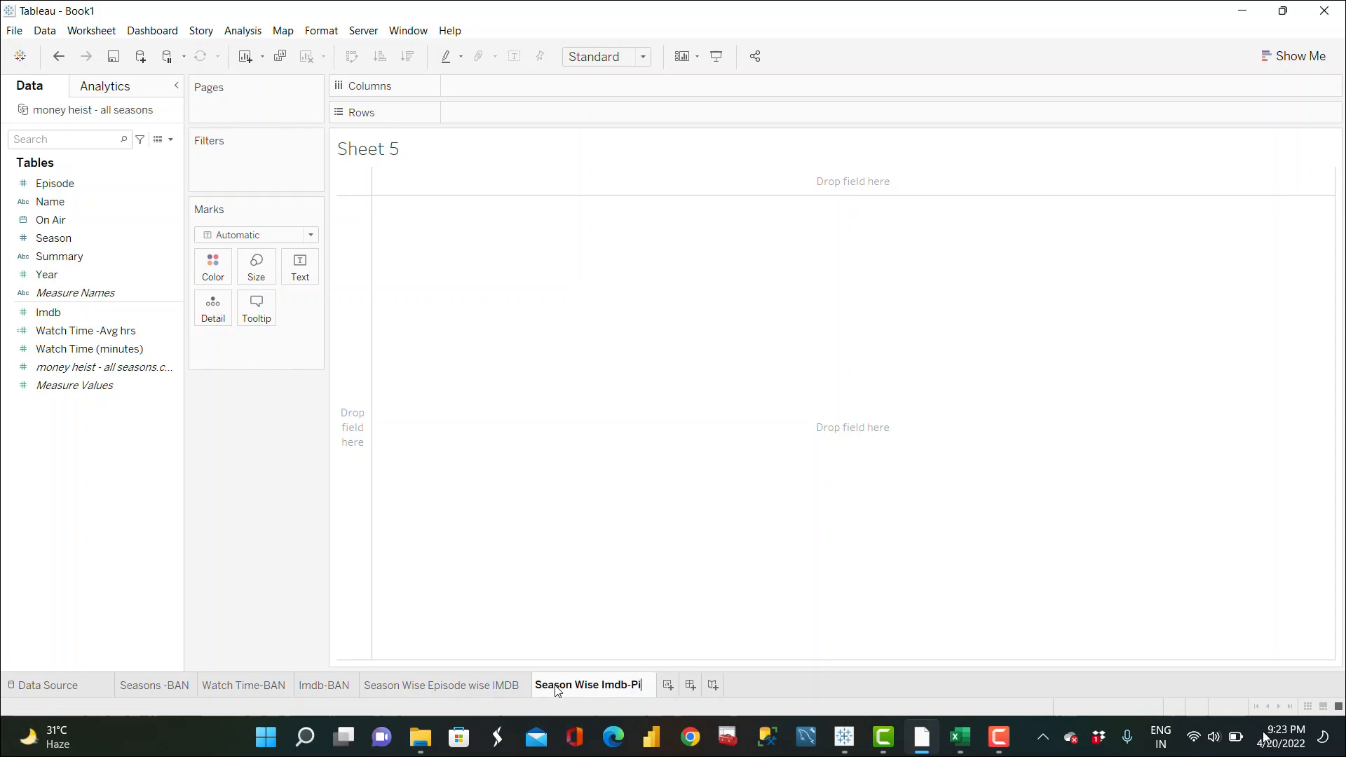
key("BackSpace")
key("BackSpace")
key("BackSpace")
key("BackSpace")
key("BackSpace")
key("BackSpace")
key("BackSpace")
key("BackSpace")
key("BackSpace")
type("Donut CHart")
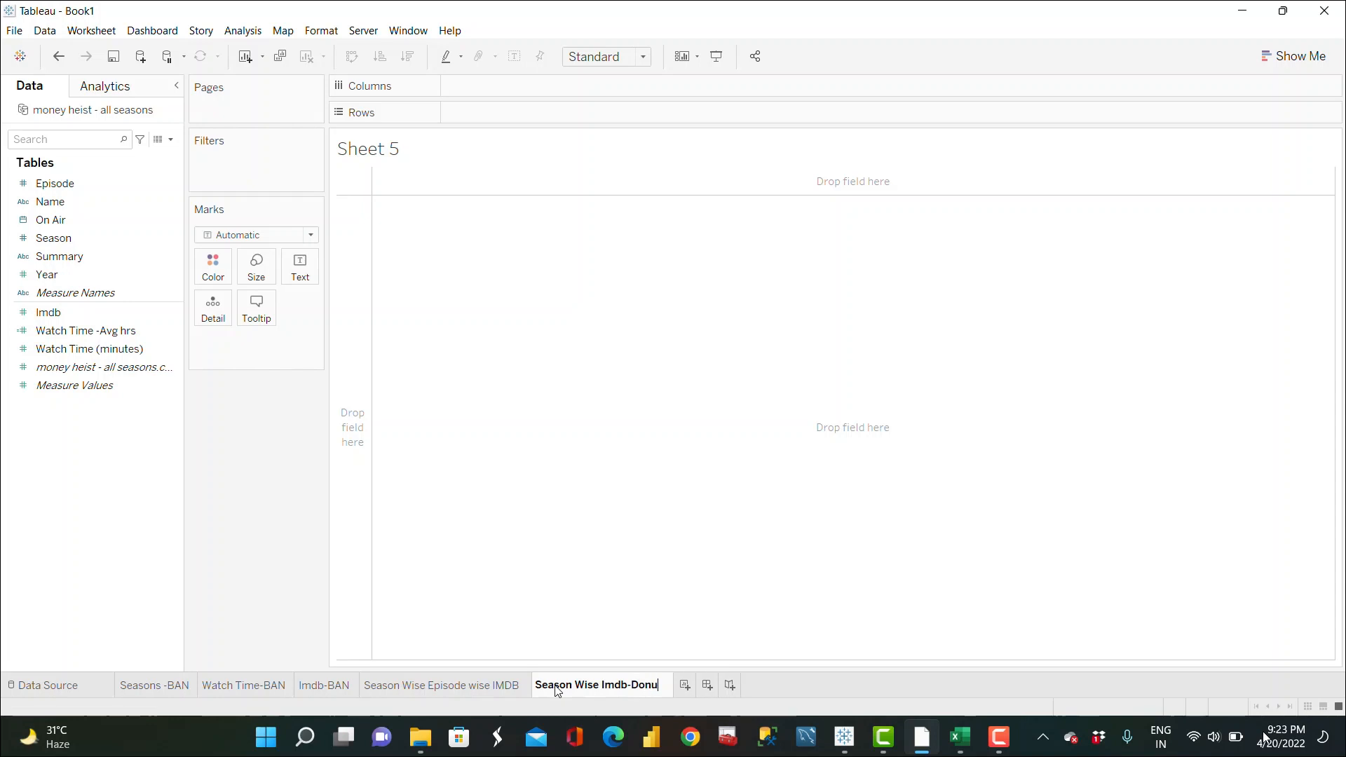
key("Return")
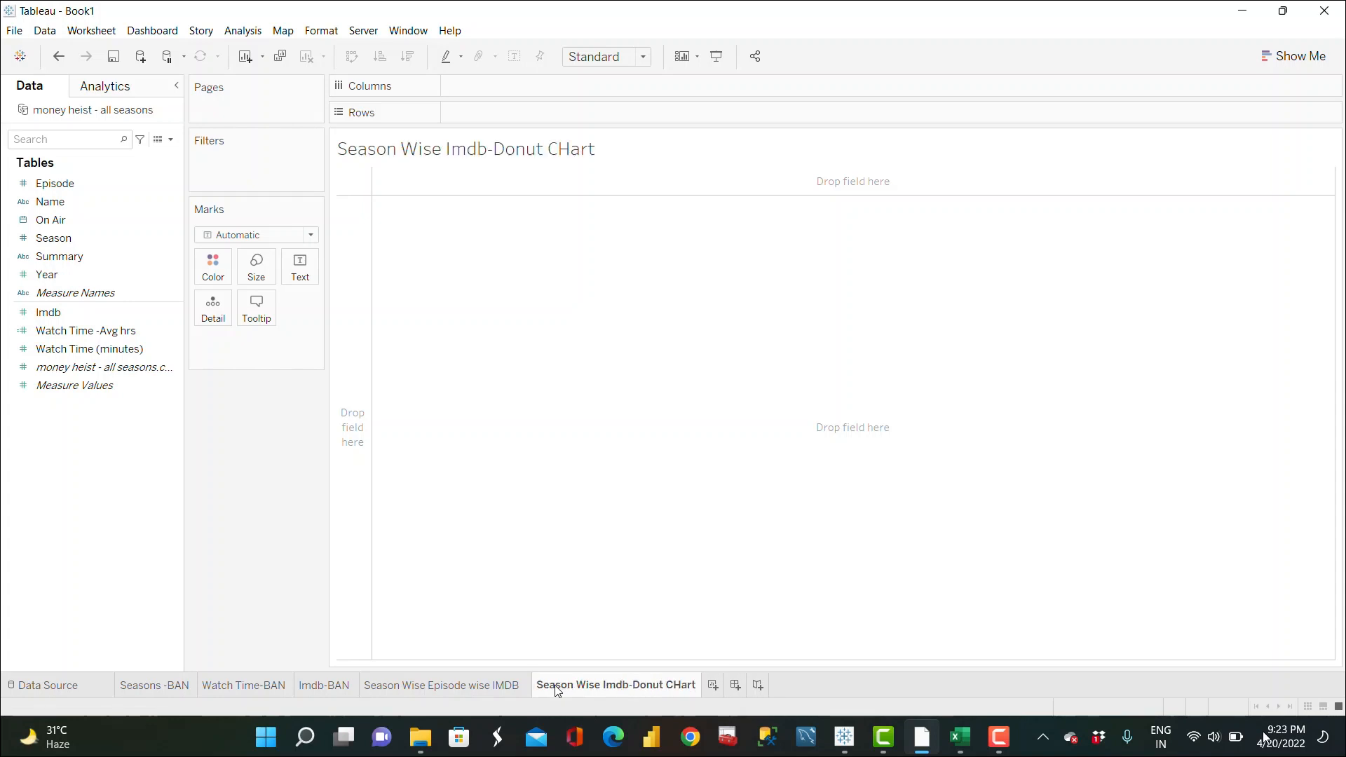
Step: Review the Season Wise Episode wise IMDB sheet, then return to the new donut chart sheet
left_click(429, 690)
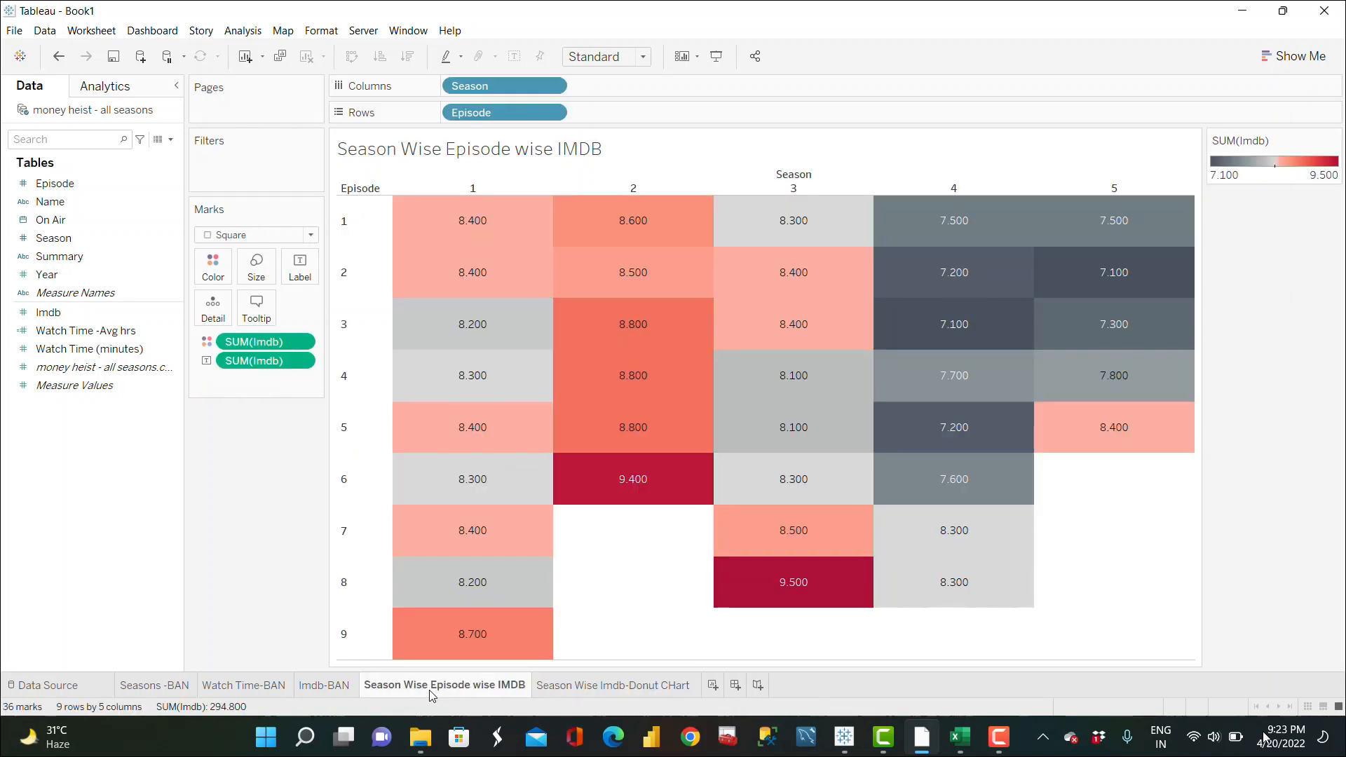
mouse_move(662, 692)
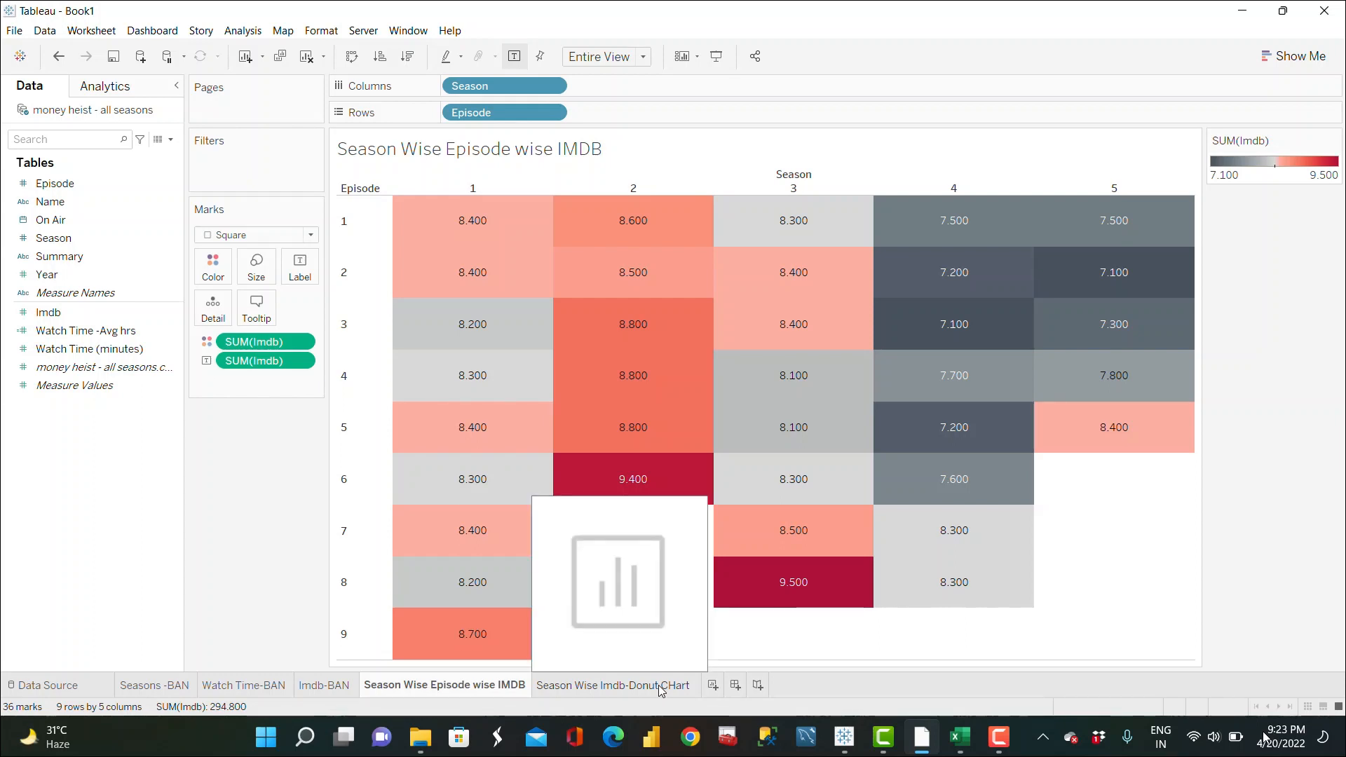
left_click(662, 692)
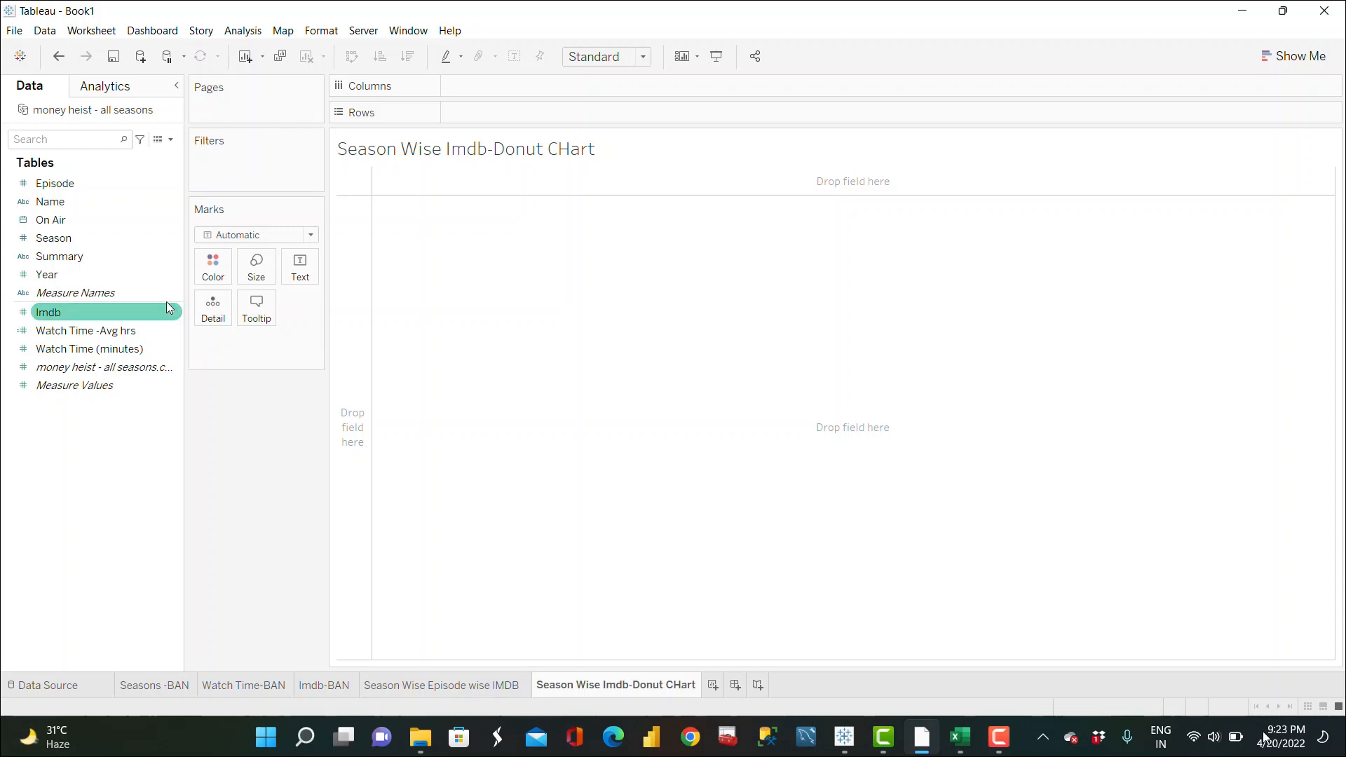
Step: Select Imdb and Season and build a pie chart from them with Show Me
left_click(122, 320)
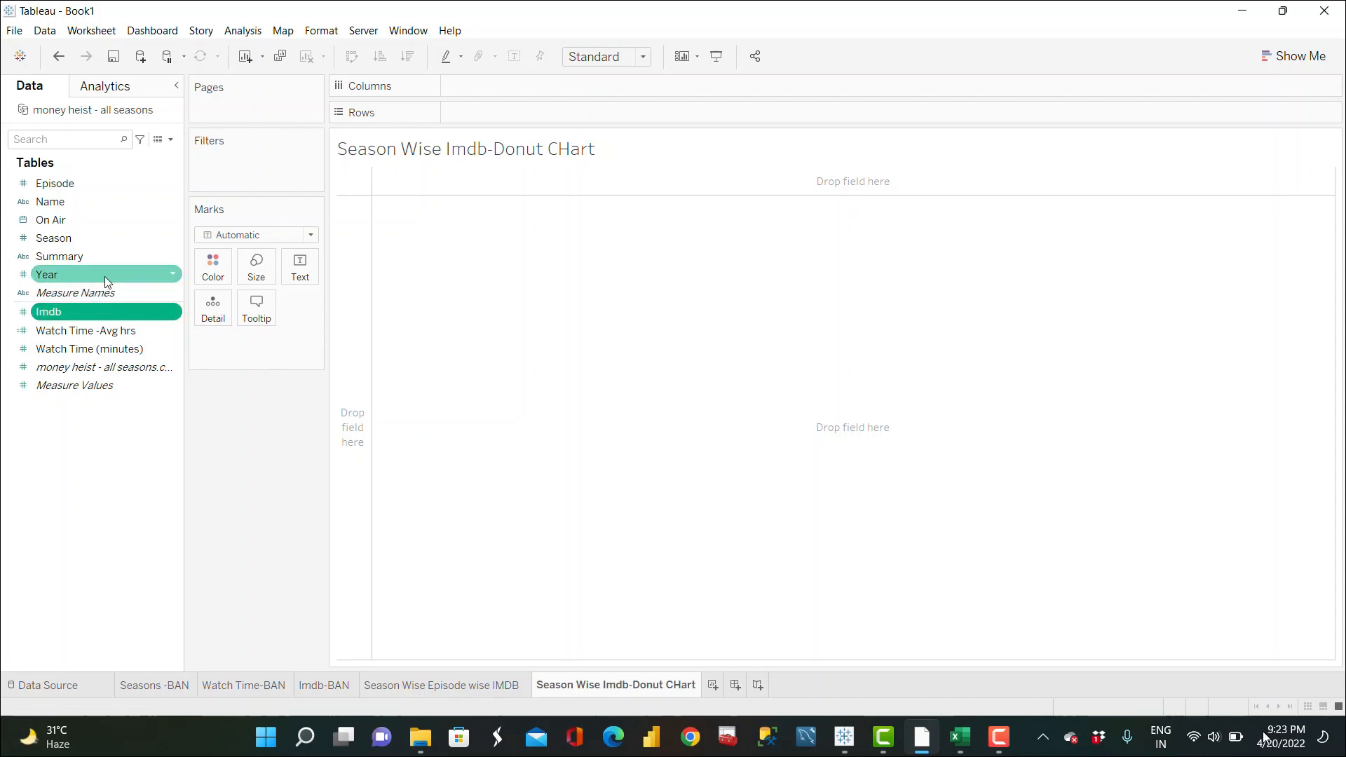
left_click(69, 243, "ctrl")
left_click_drag(68, 243, 1256, 94)
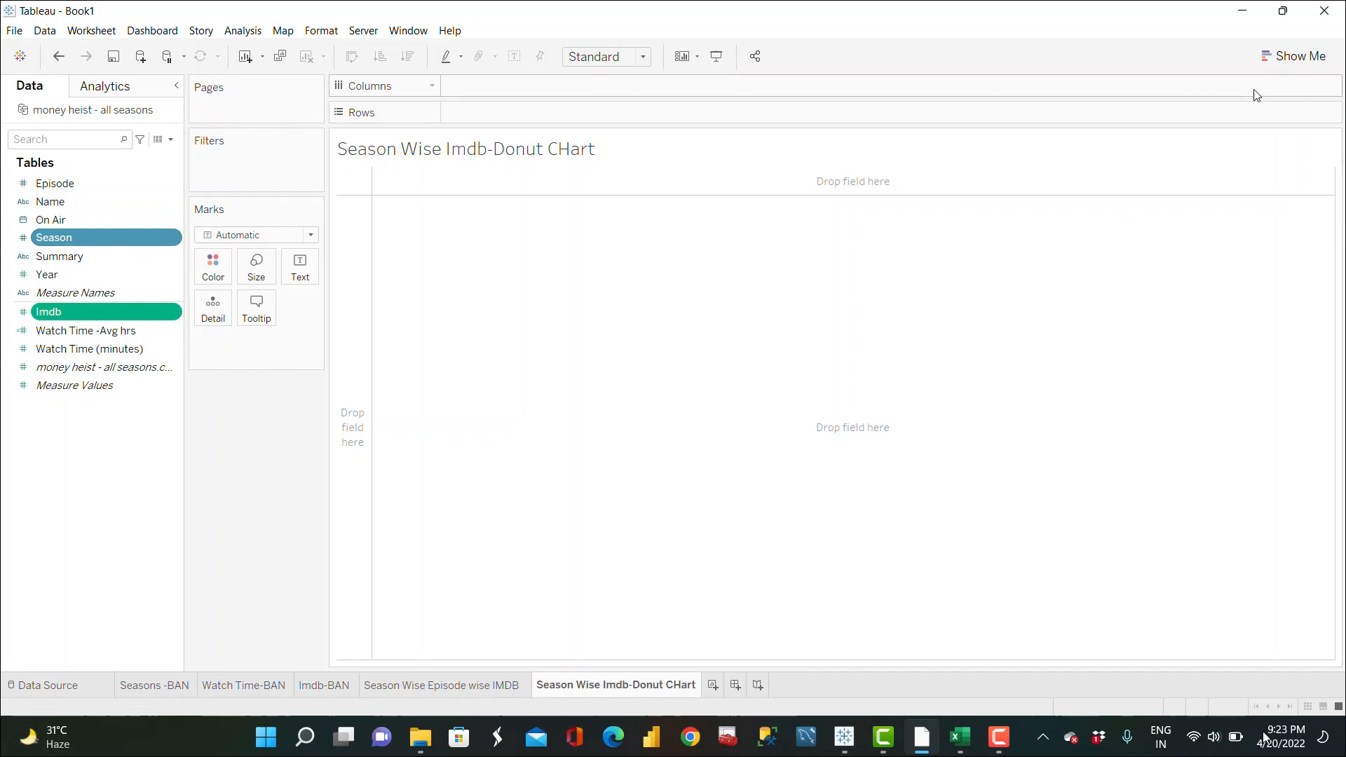
left_click(1296, 57)
left_click(1318, 155)
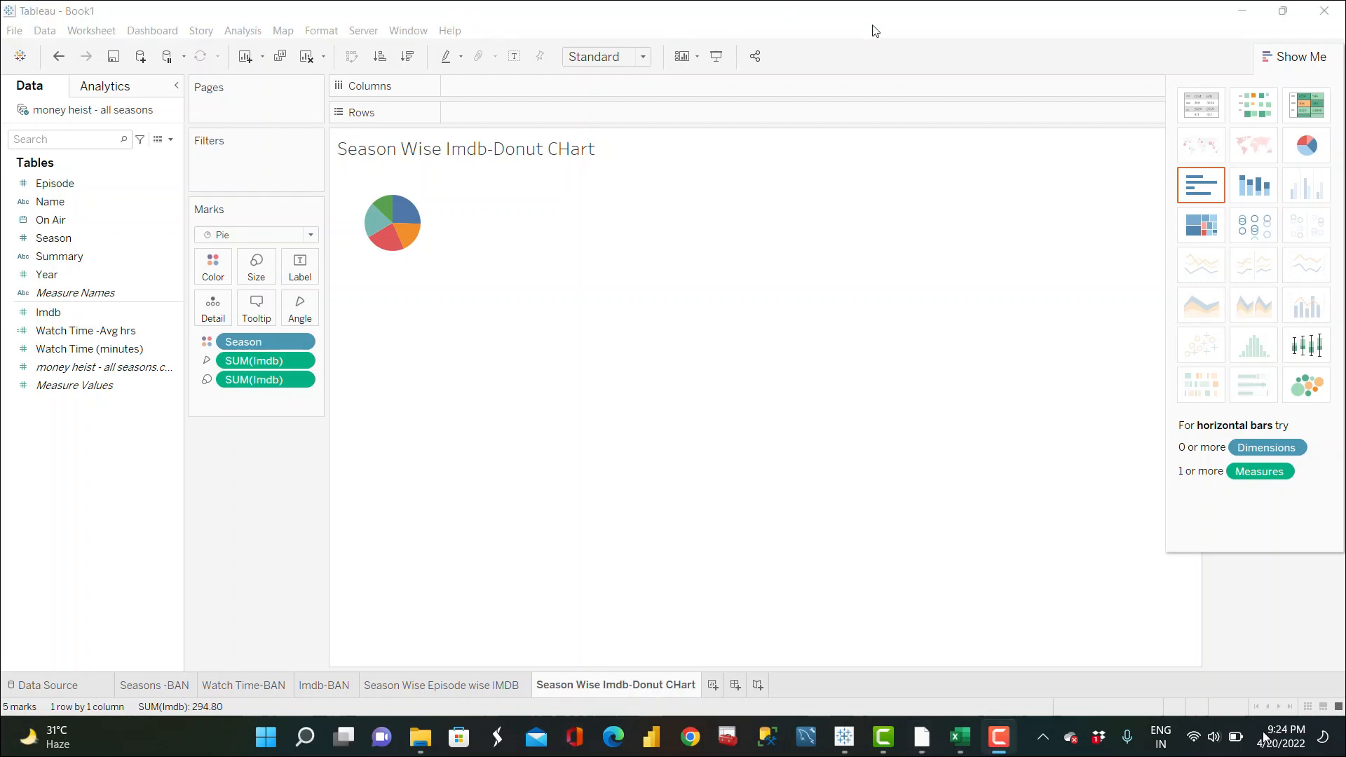
Step: Fit the pie chart to the entire view and close the Show Me pane
left_click(636, 57)
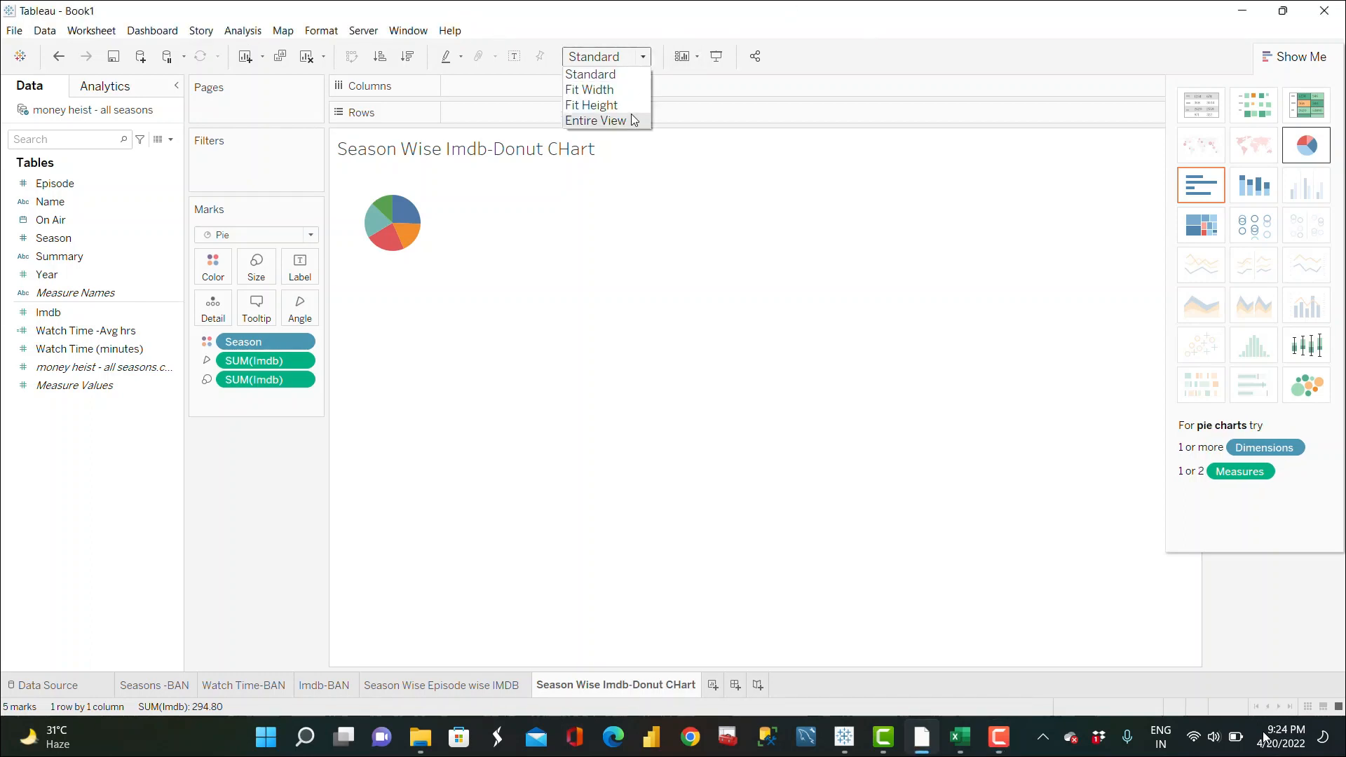
left_click(635, 125)
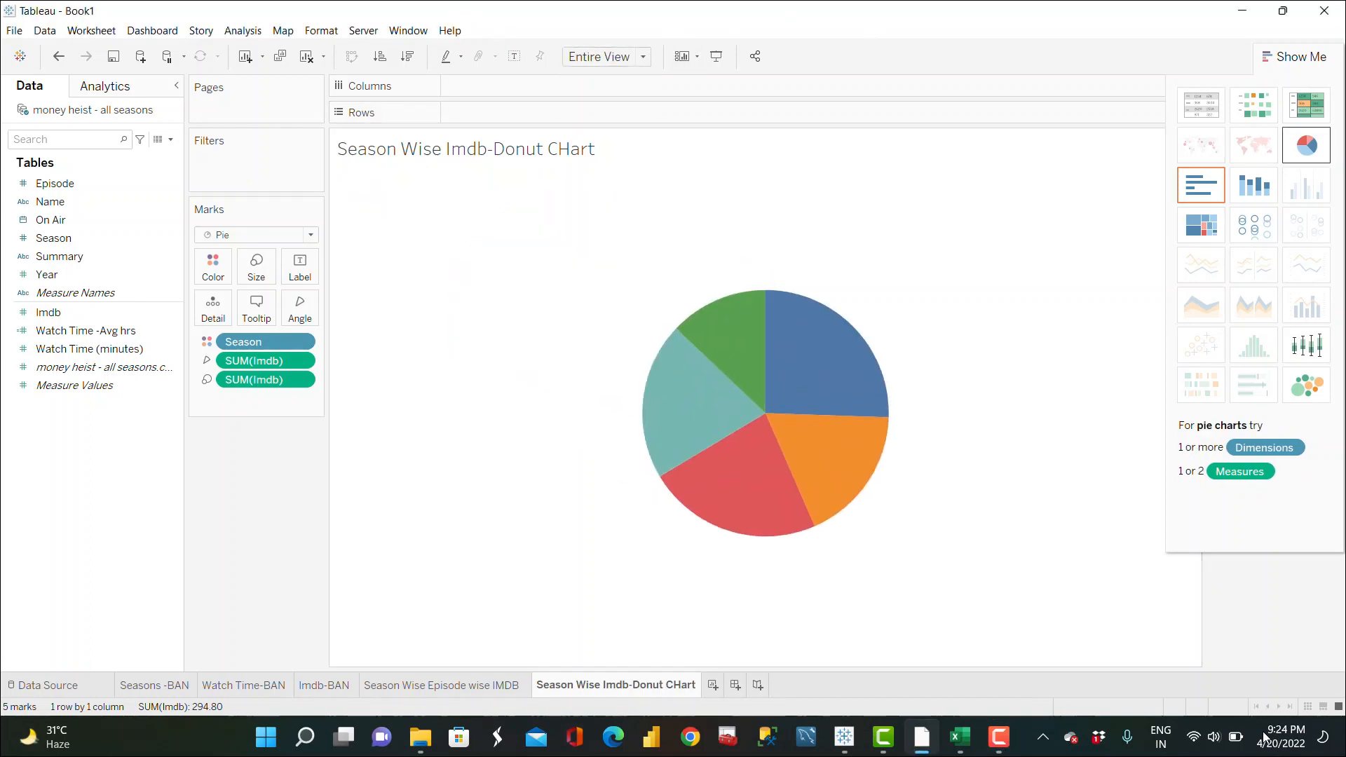
left_click(1306, 56)
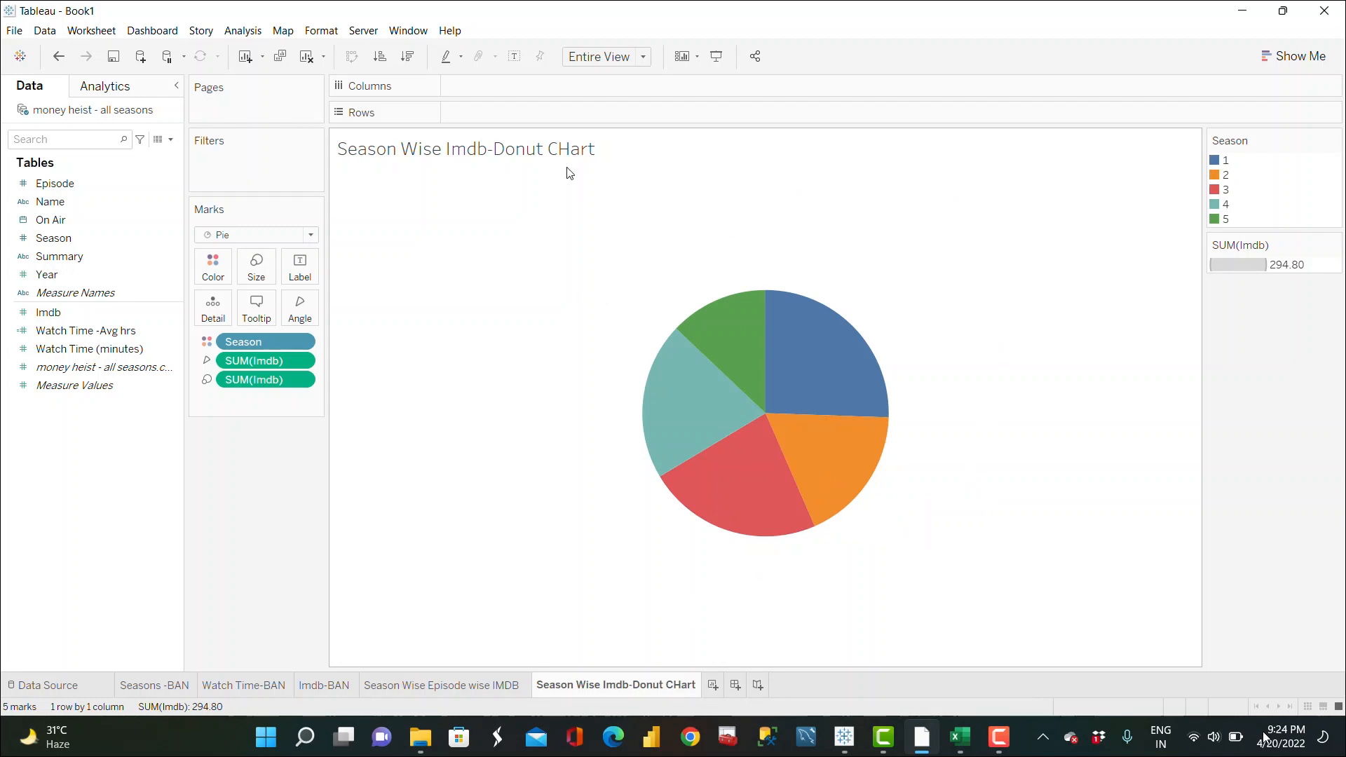
Step: Add MIN(1) to Columns and duplicate it to create a second MIN(1) measure
double_click(537, 87)
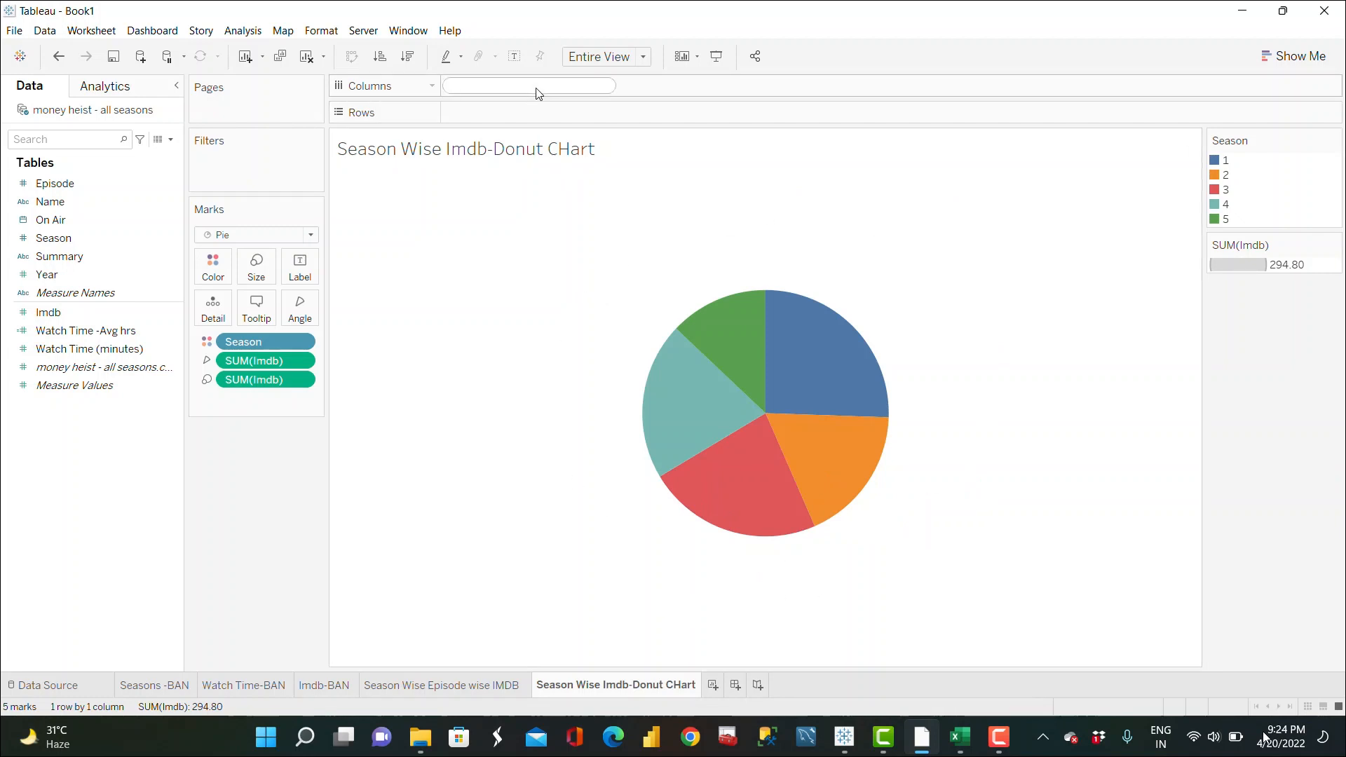
type("MIN(1")
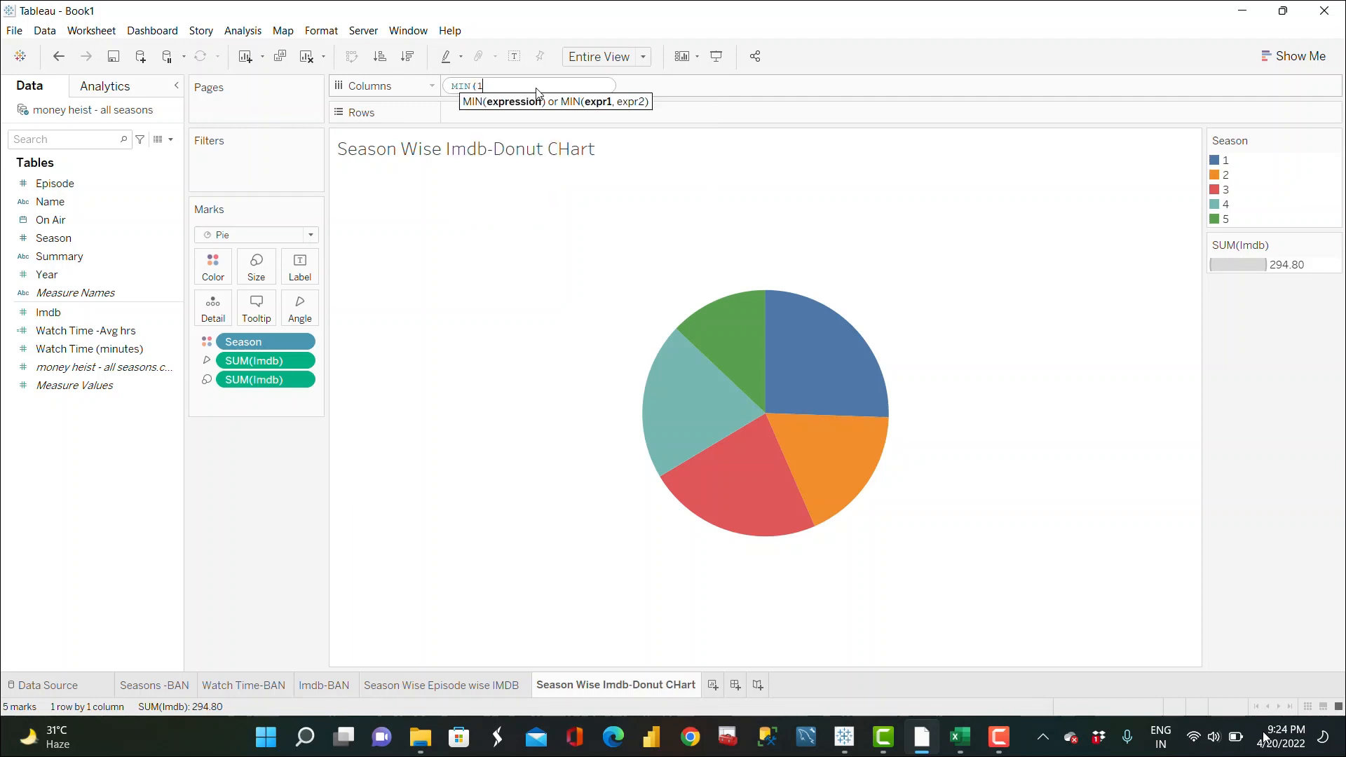
type(")")
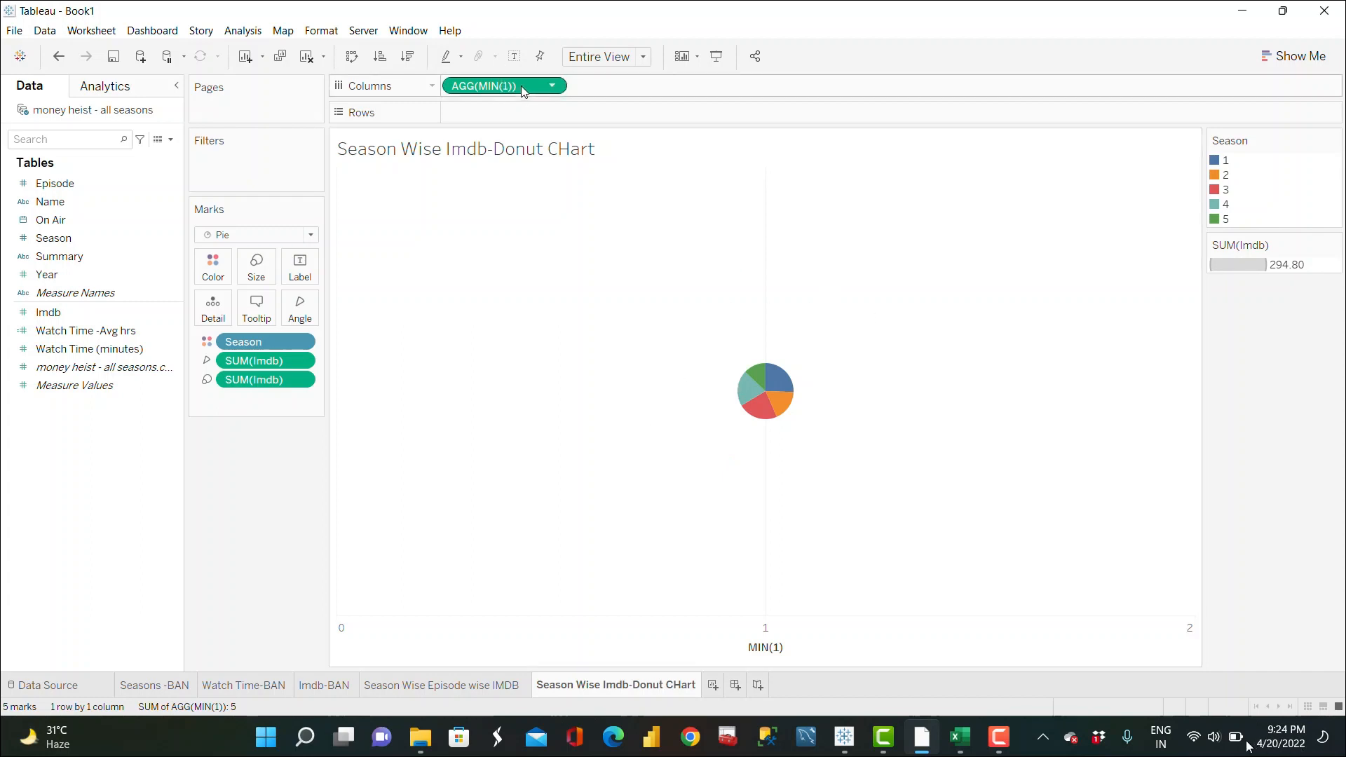
left_click_drag(521, 85, 654, 87)
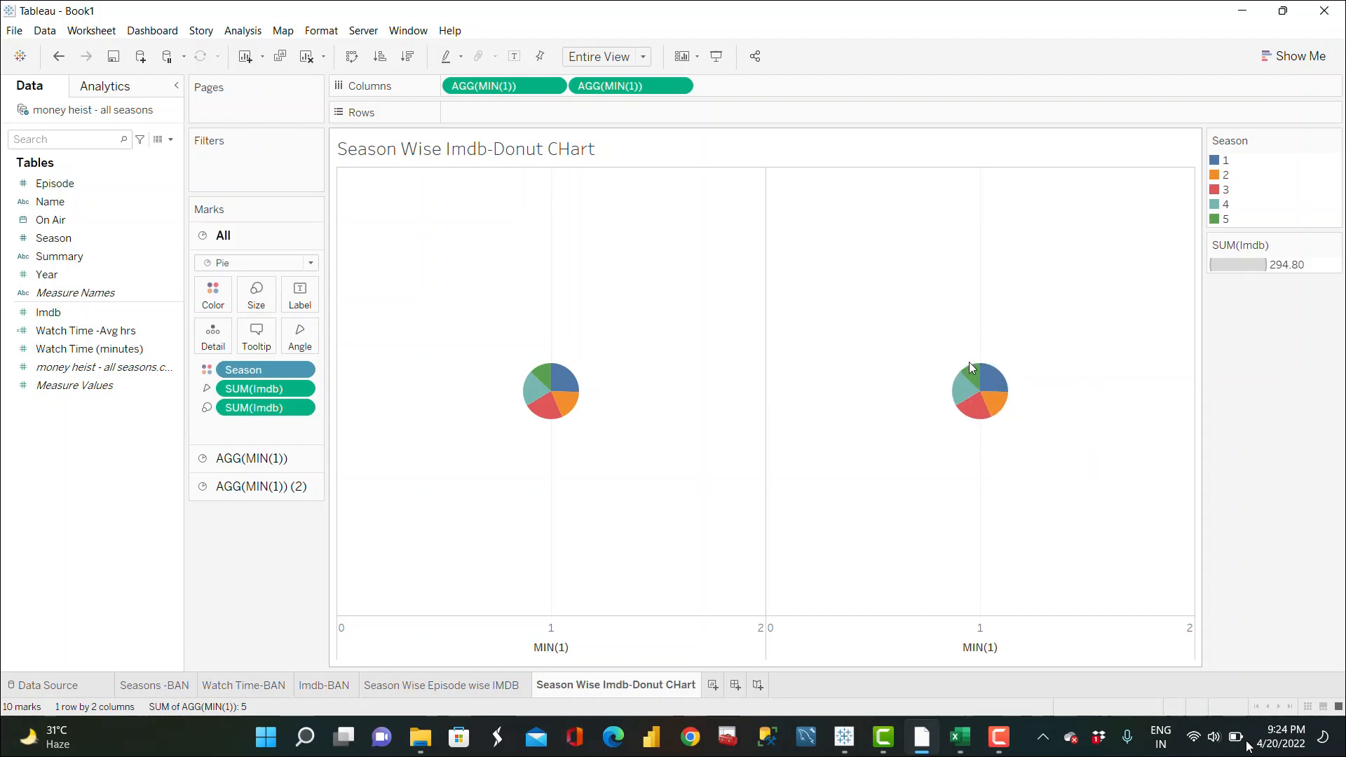
Step: Remove the Season and Imdb fields from the second MIN(1) marks card
mouse_move(987, 356)
left_click(268, 487)
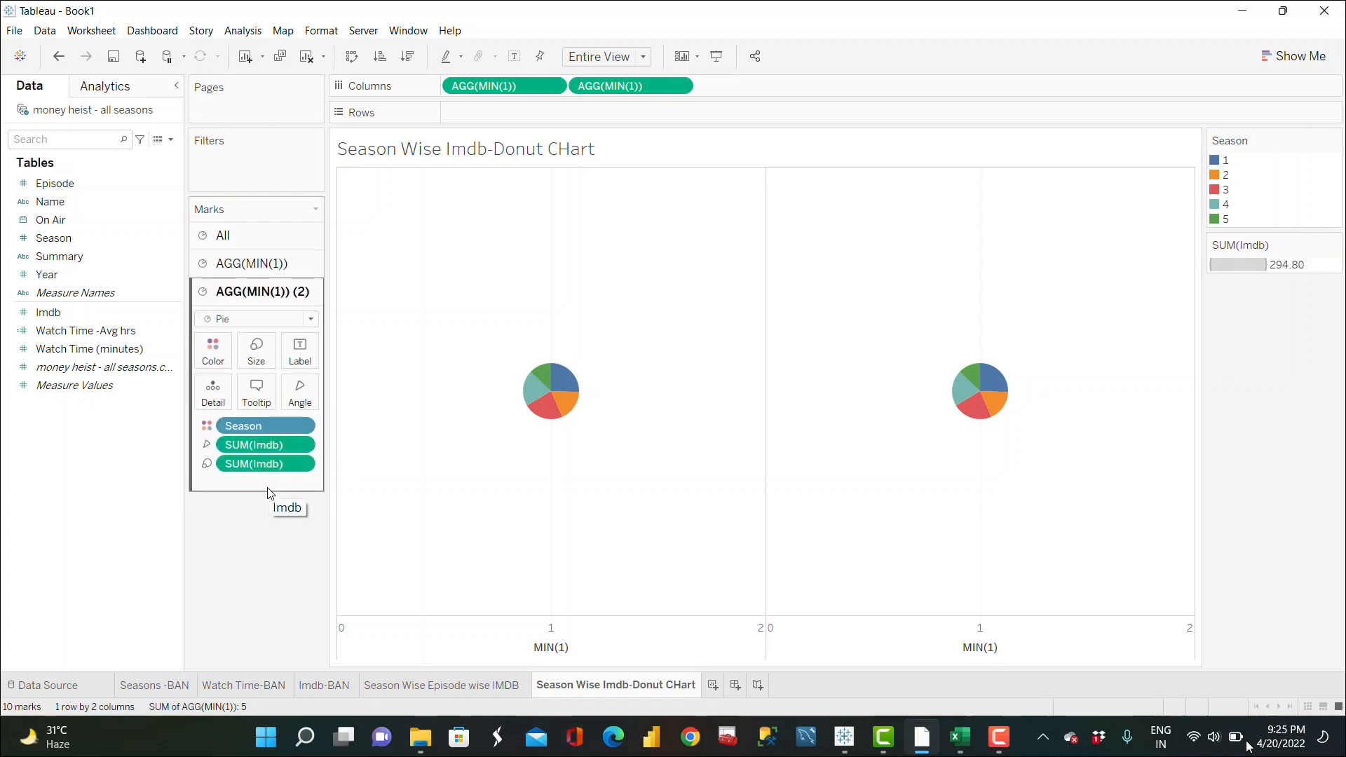
left_click_drag(266, 463, 245, 506)
left_click_drag(267, 425, 237, 550)
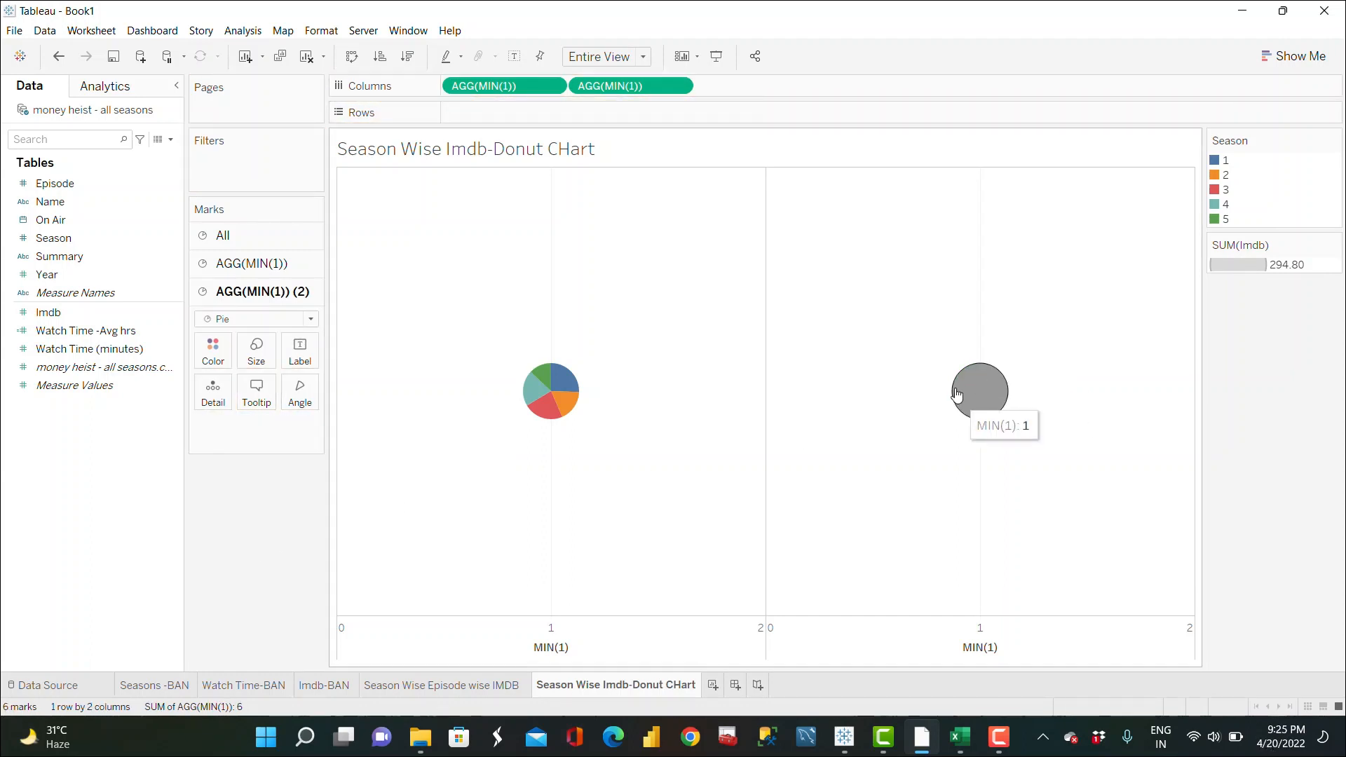
Step: Color the second MIN(1) pie white
left_click(214, 347)
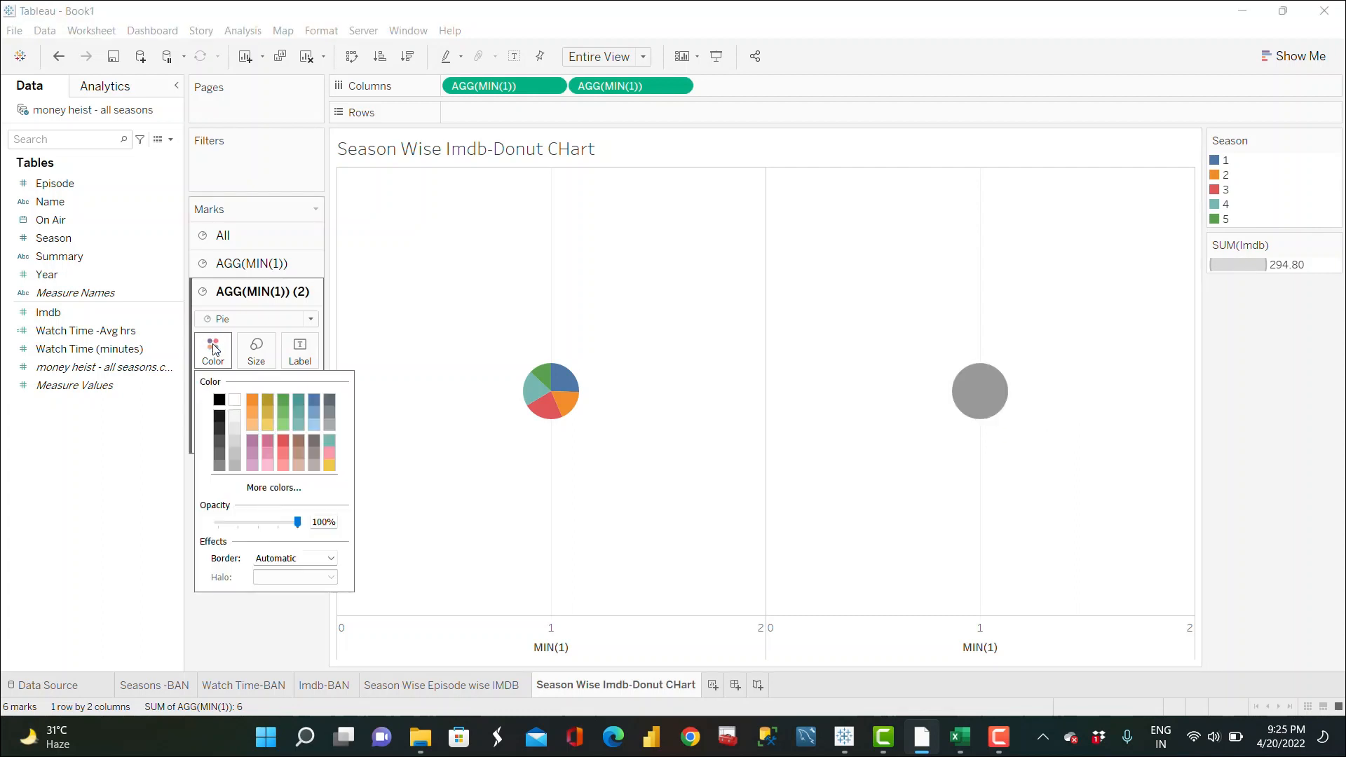
left_click(236, 404)
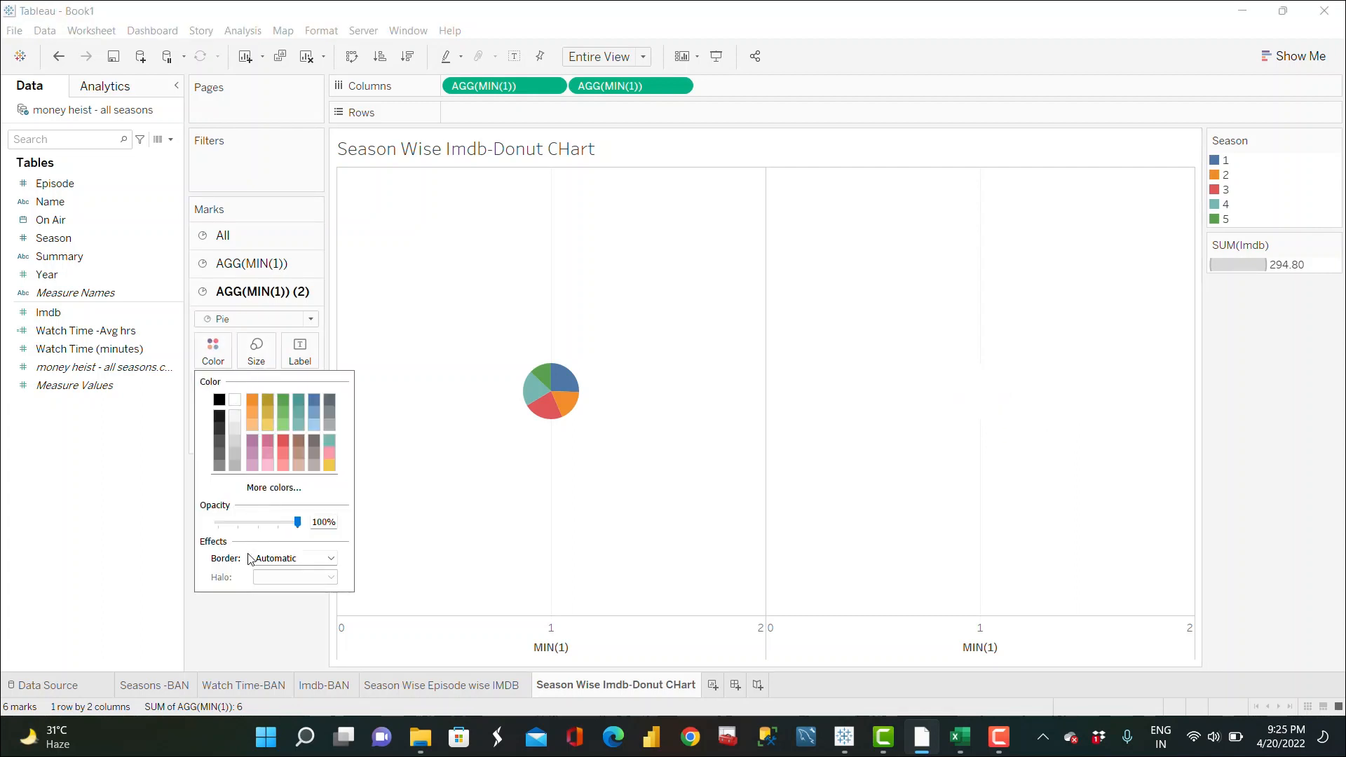
left_click(246, 610)
Step: Make the second MIN(1) column a dual axis
mouse_move(967, 408)
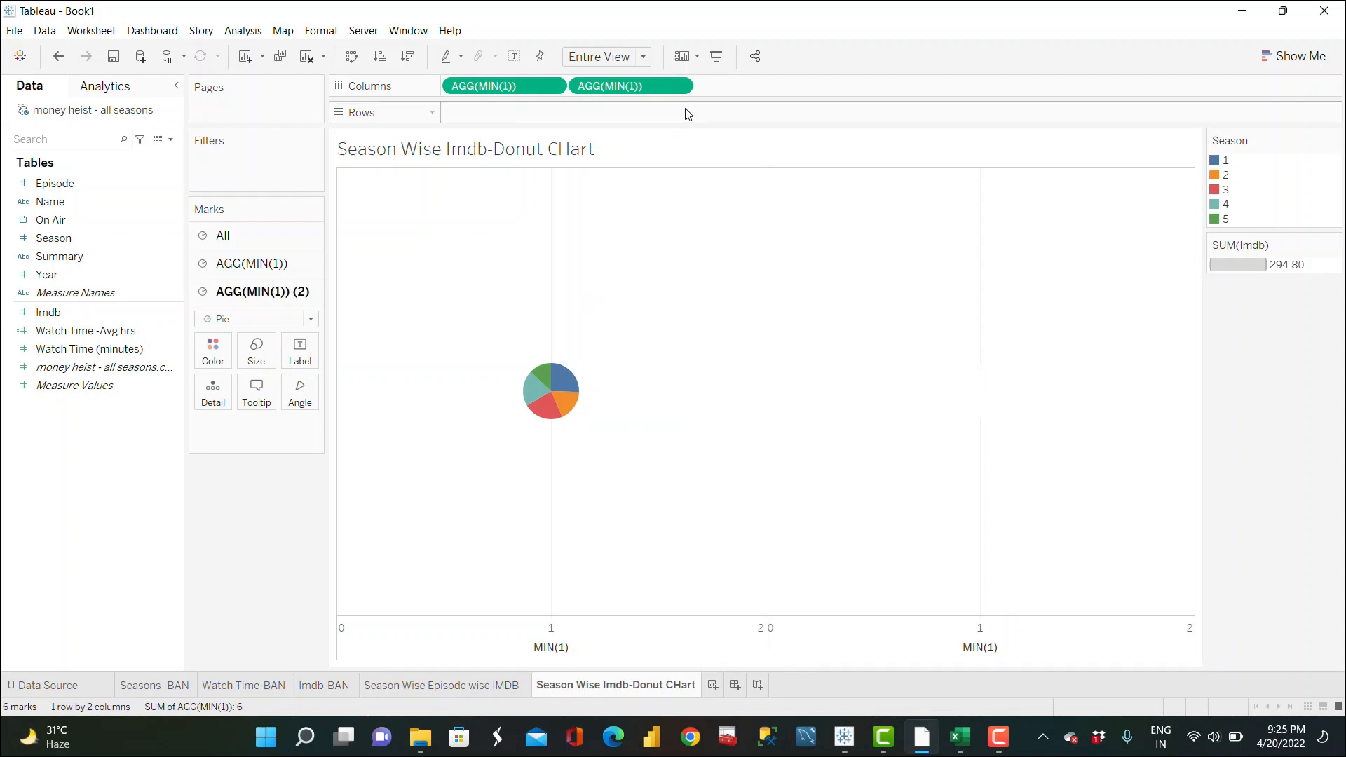
left_click(679, 86)
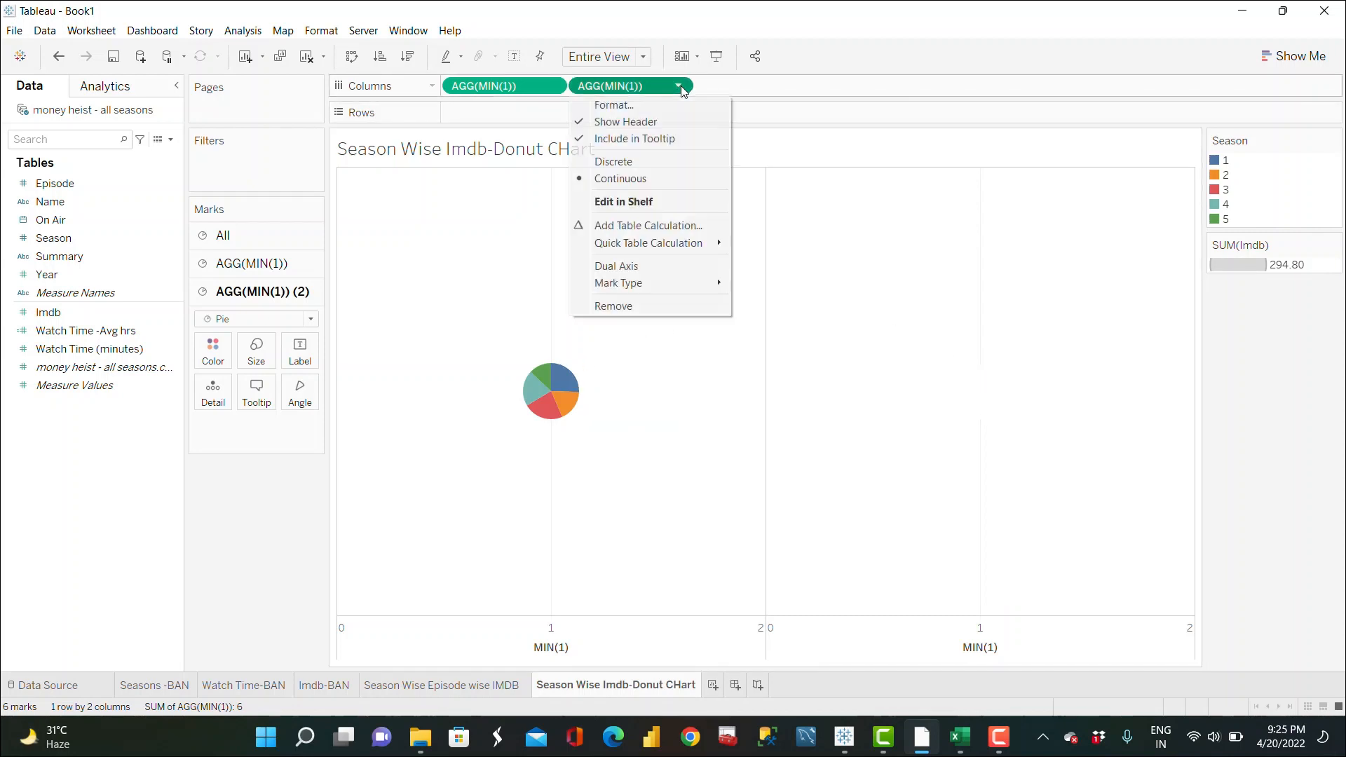
left_click(632, 269)
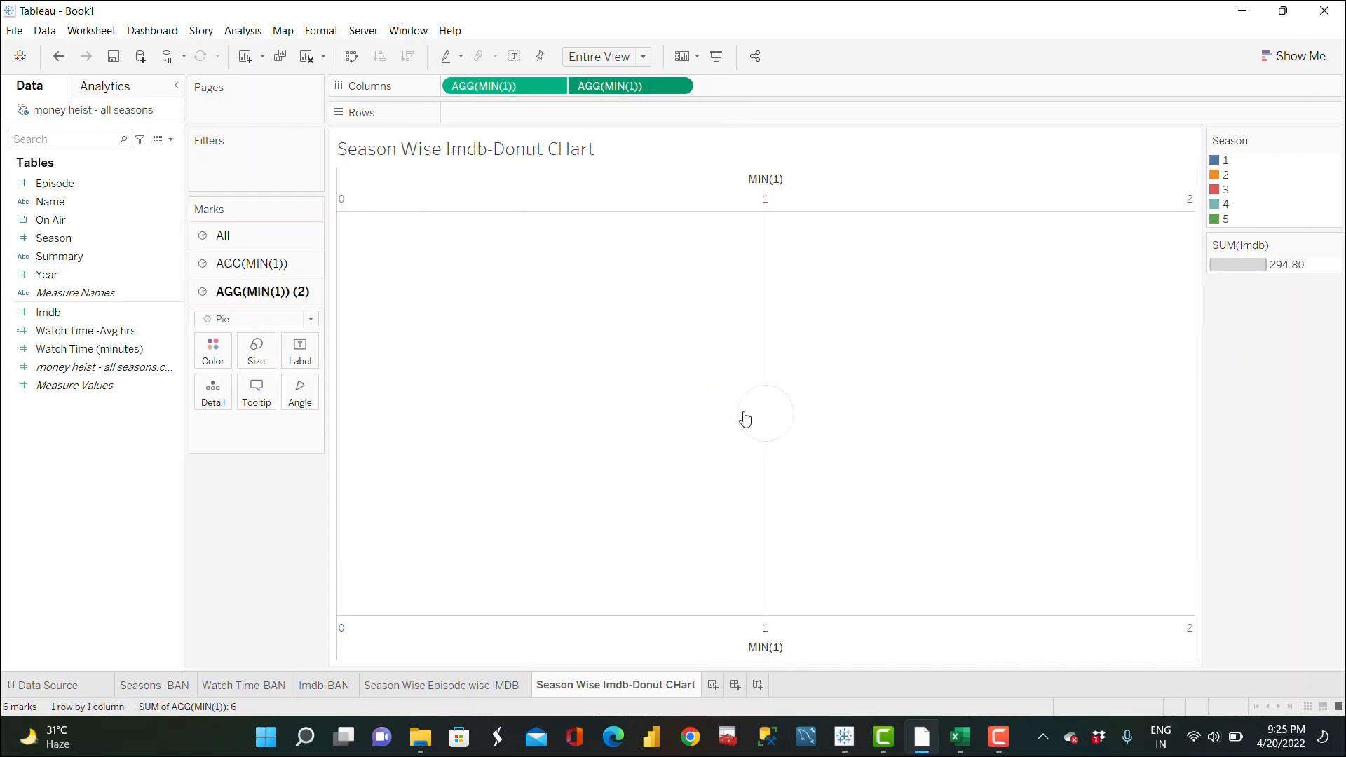
Step: Enlarge the colored pie on the first MIN(1) marks card
left_click(270, 269)
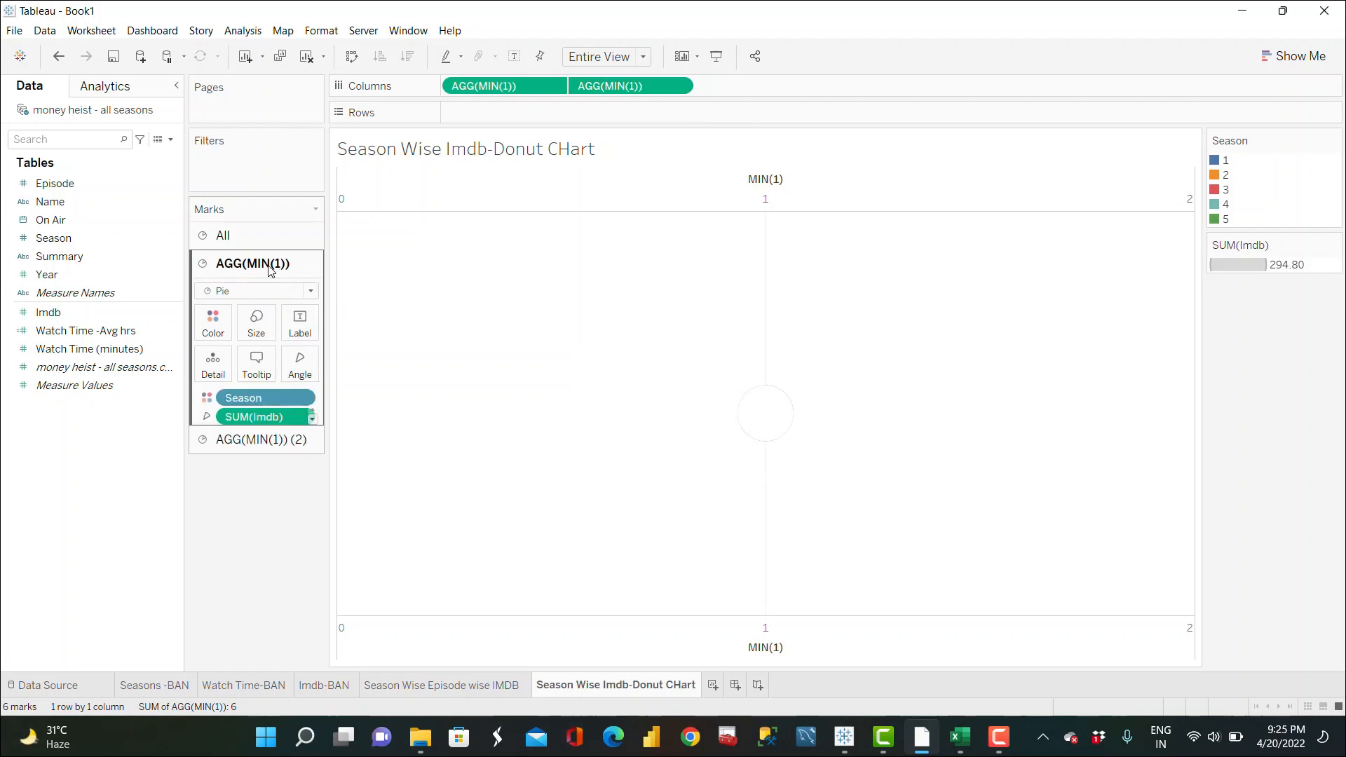
left_click(256, 324)
left_click_drag(279, 362, 309, 364)
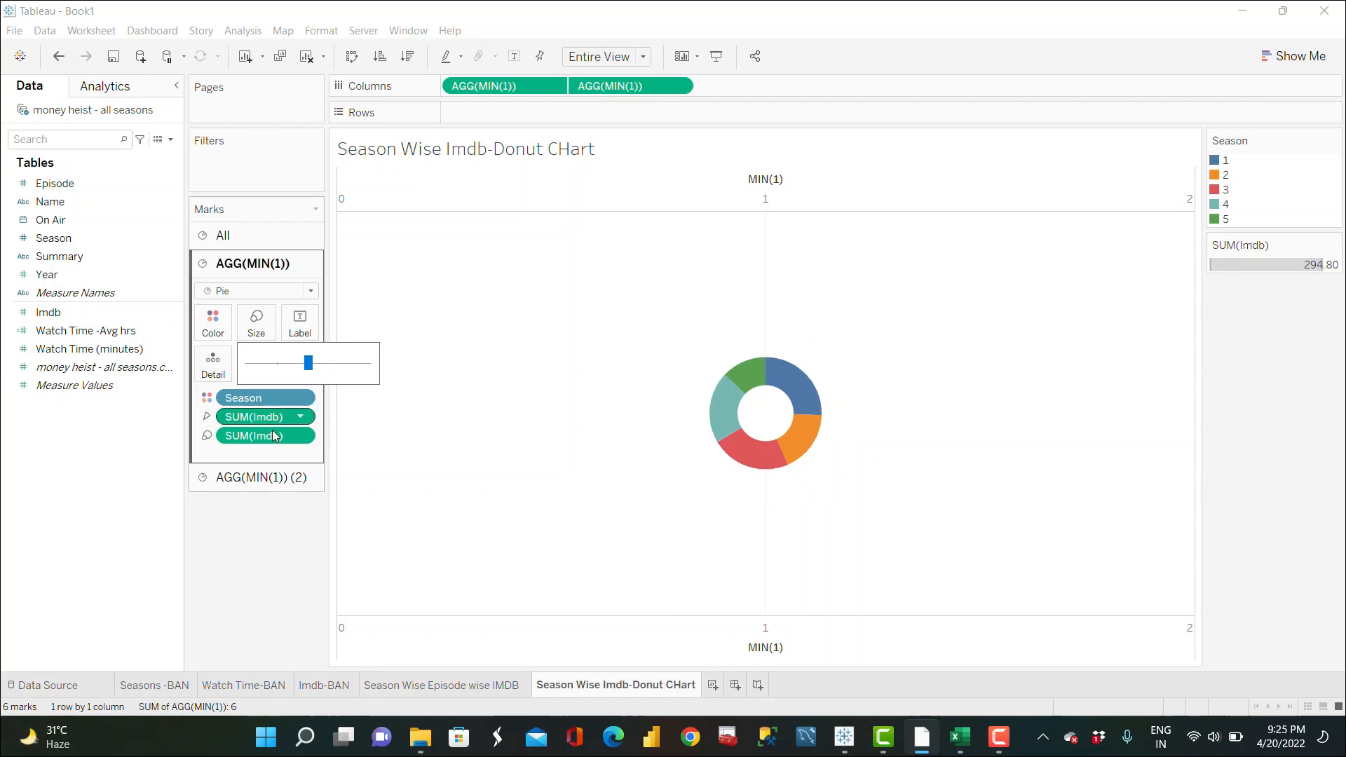
Step: Enlarge the white circle on the second MIN(1) marks card to form a thin donut ring
left_click(249, 477)
left_click(257, 357)
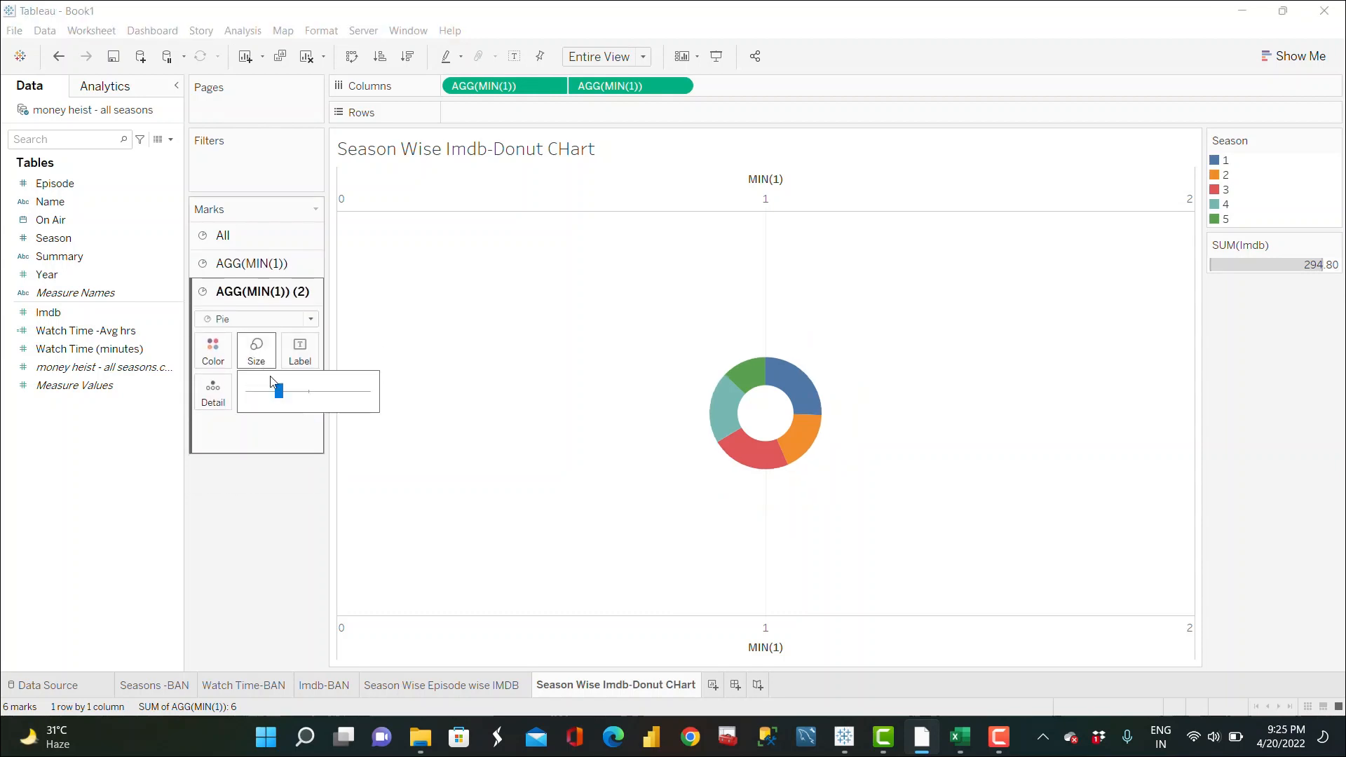
mouse_move(272, 391)
left_mouse_down()
mouse_move(309, 391)
mouse_move(292, 392)
left_mouse_up()
left_click(281, 513)
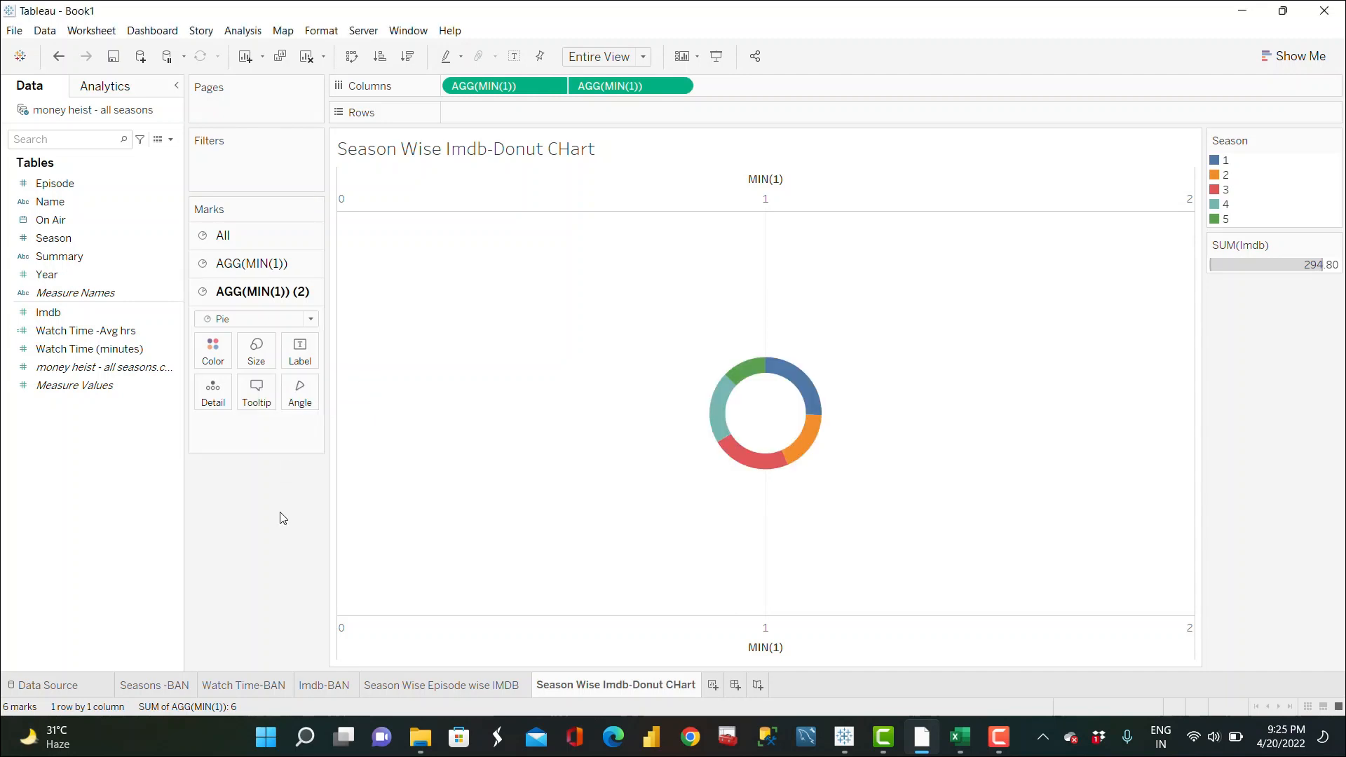
Step: Hide the MIN(1) axis headers
right_click(784, 628)
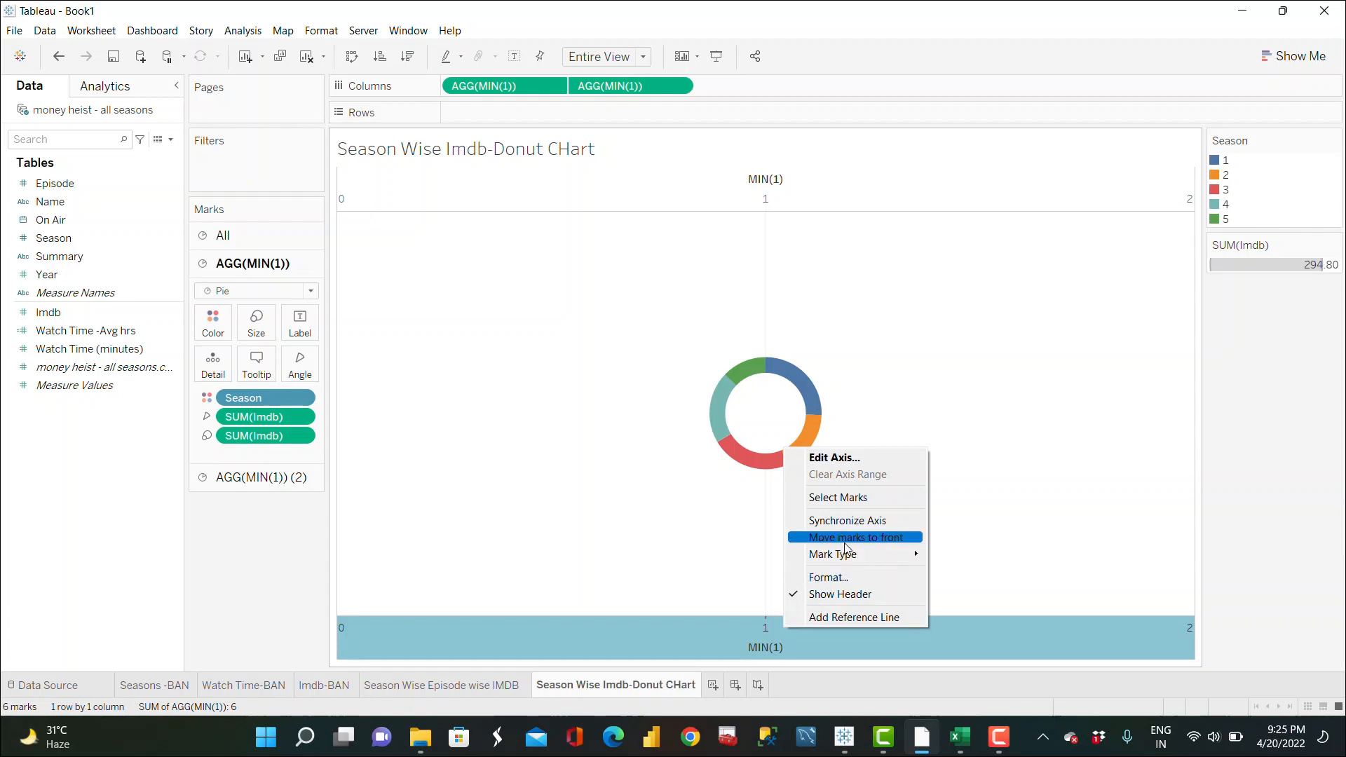
left_click(856, 597)
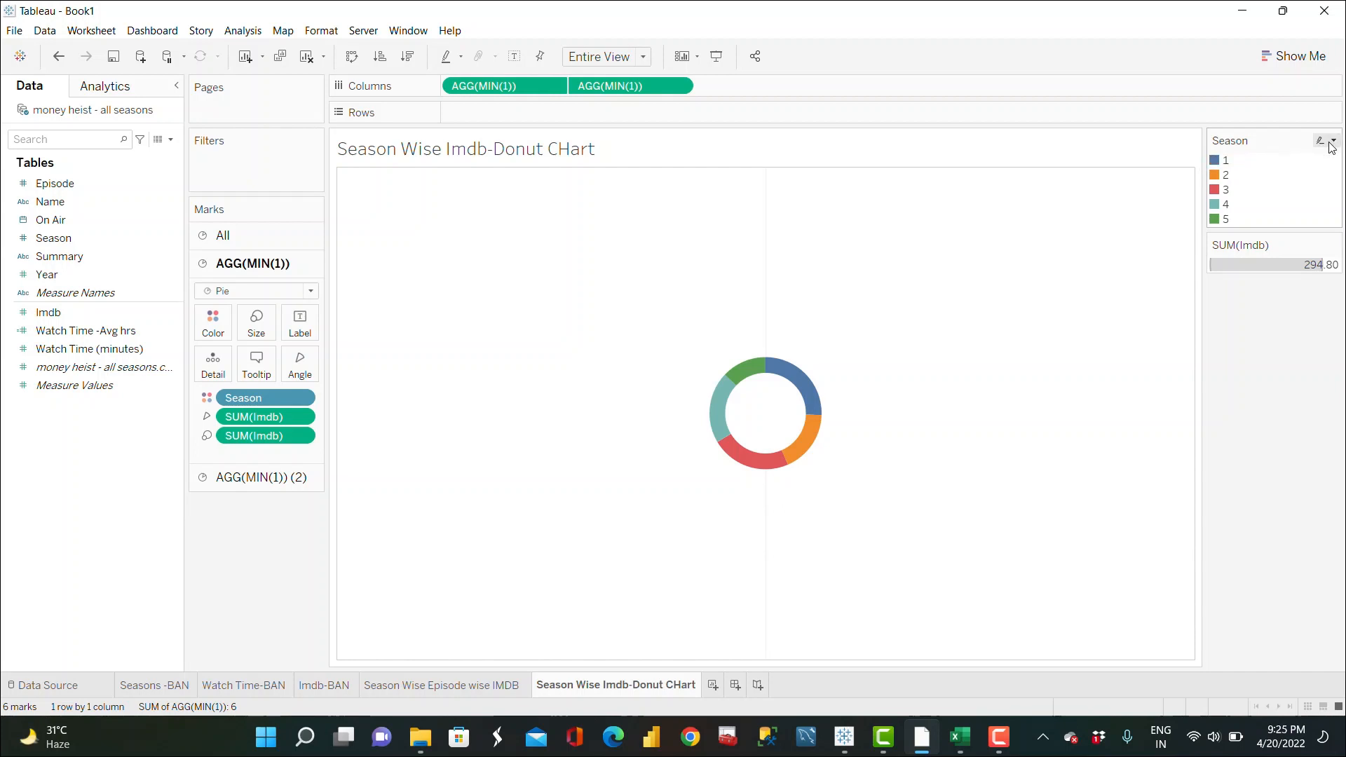
Step: Open the Season color editor and choose the Red palette
left_click(1334, 140)
left_click(1255, 160)
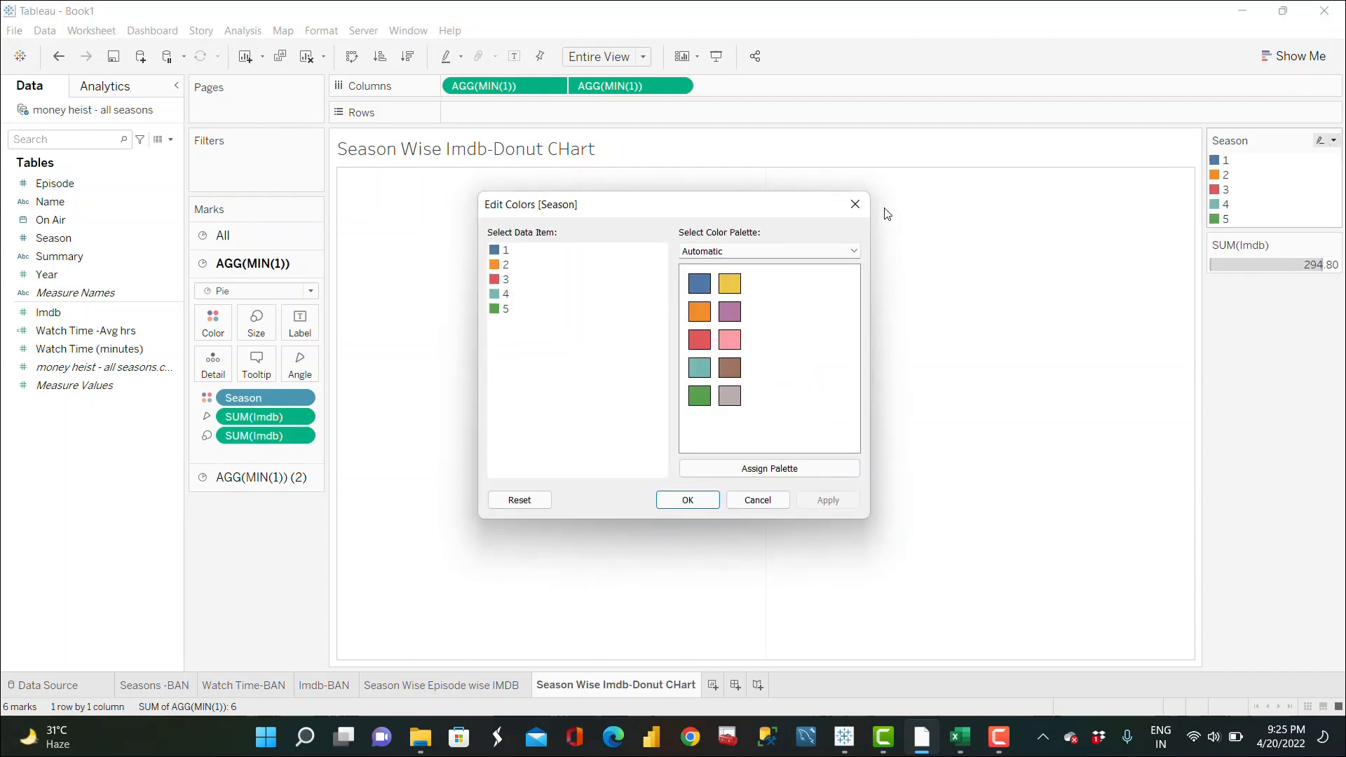
left_click(822, 254)
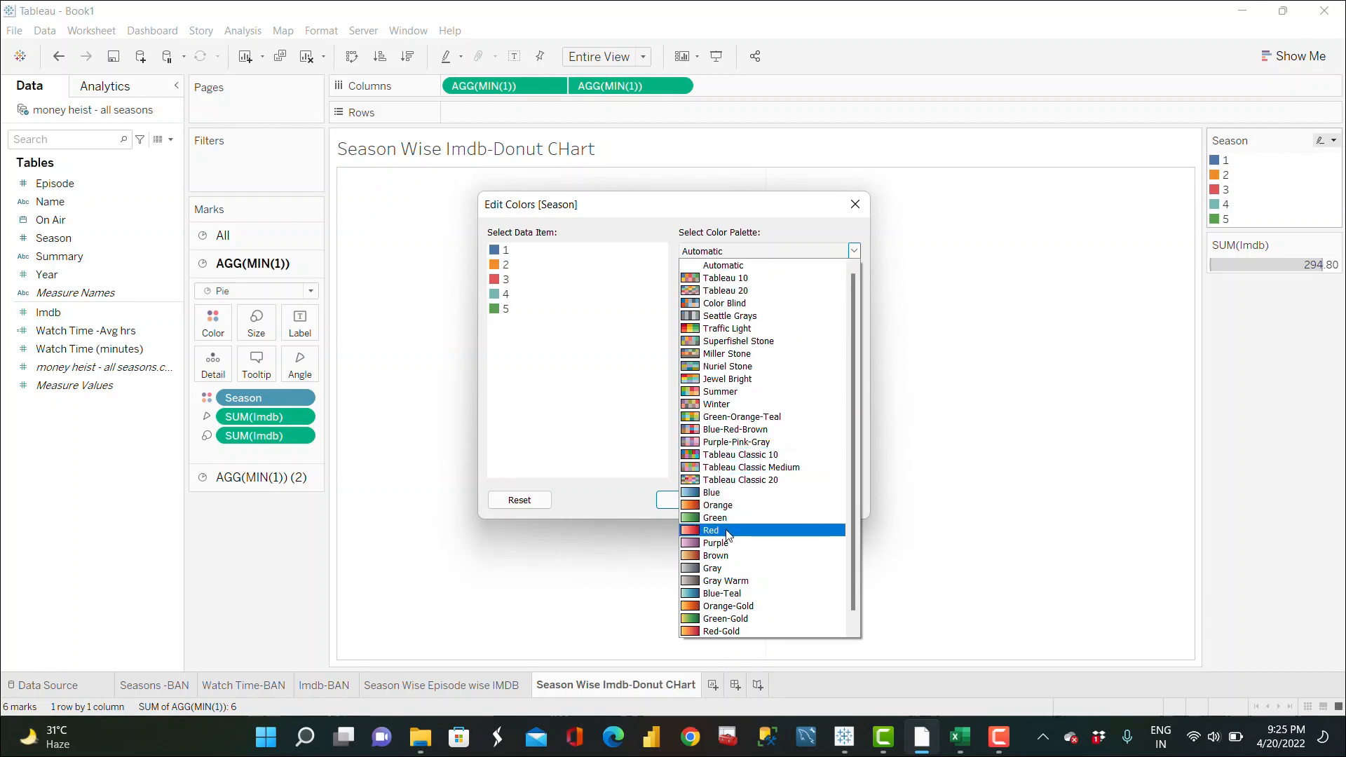
left_click(729, 536)
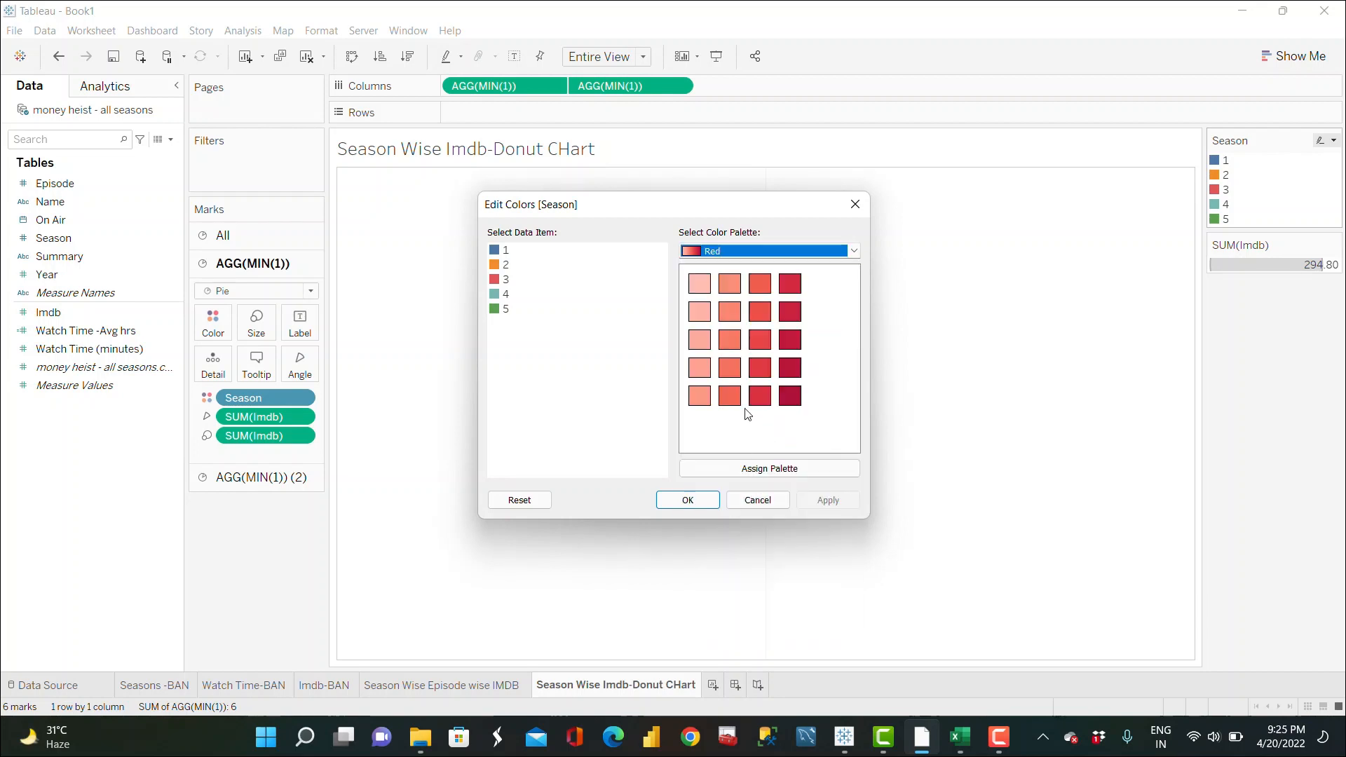
Step: Assign a different red shade to each season 1 to 5 and apply the colors
left_click(497, 268)
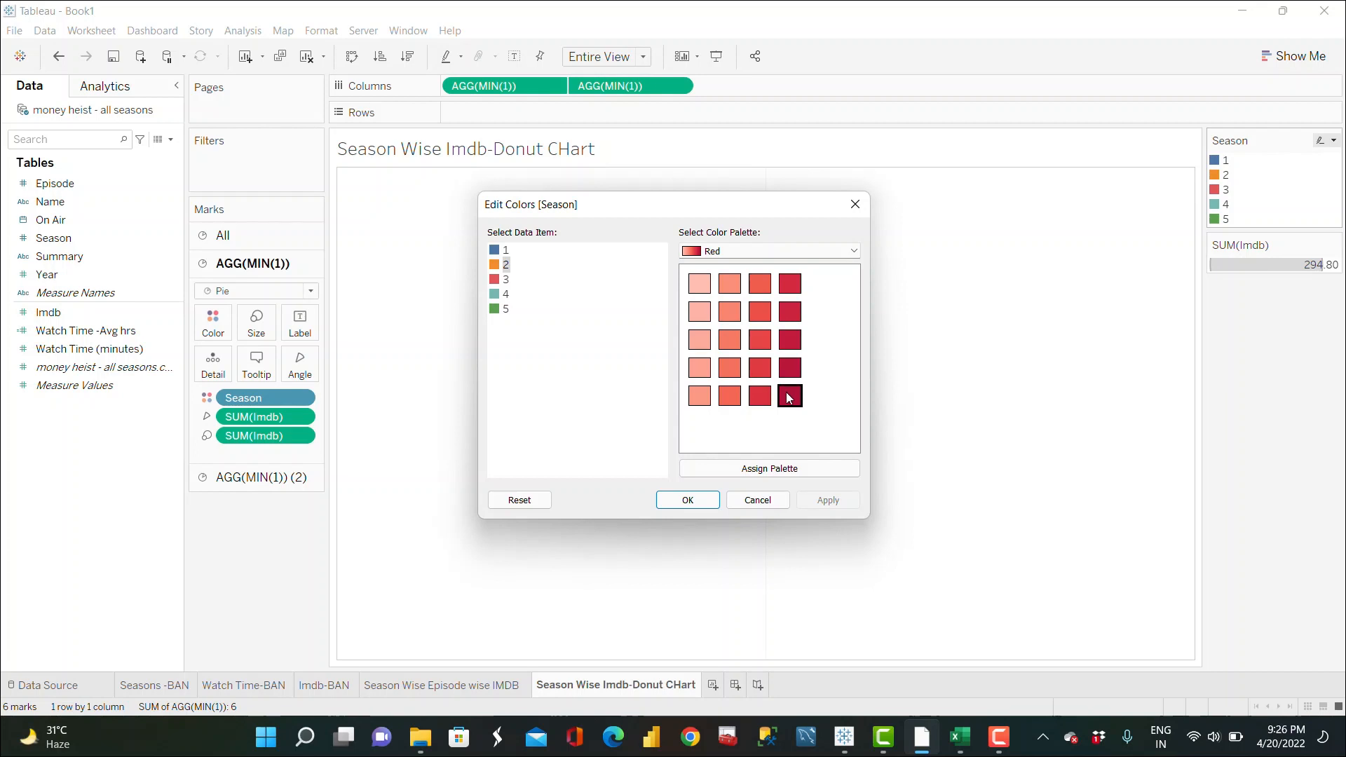
left_click(790, 398)
left_click(495, 281)
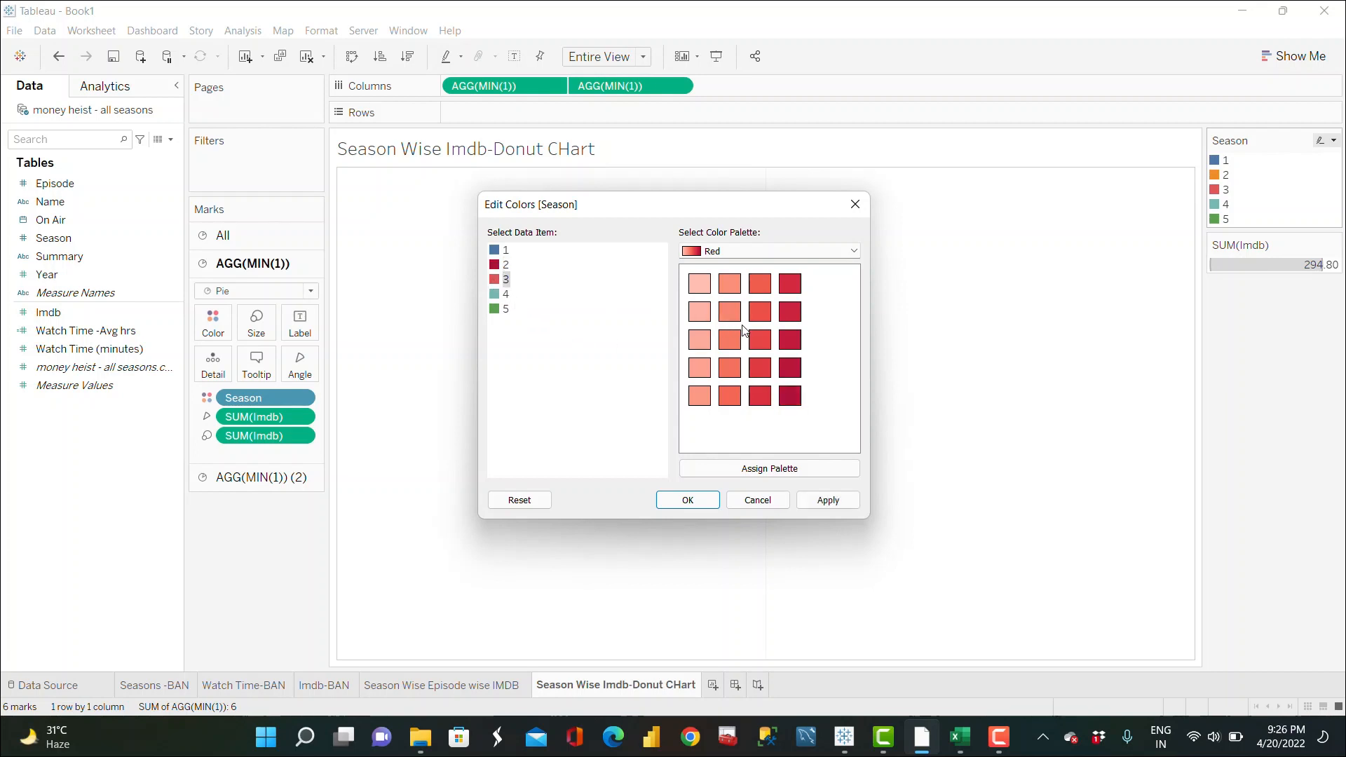
left_click(758, 339)
left_click(499, 294)
left_click(730, 312)
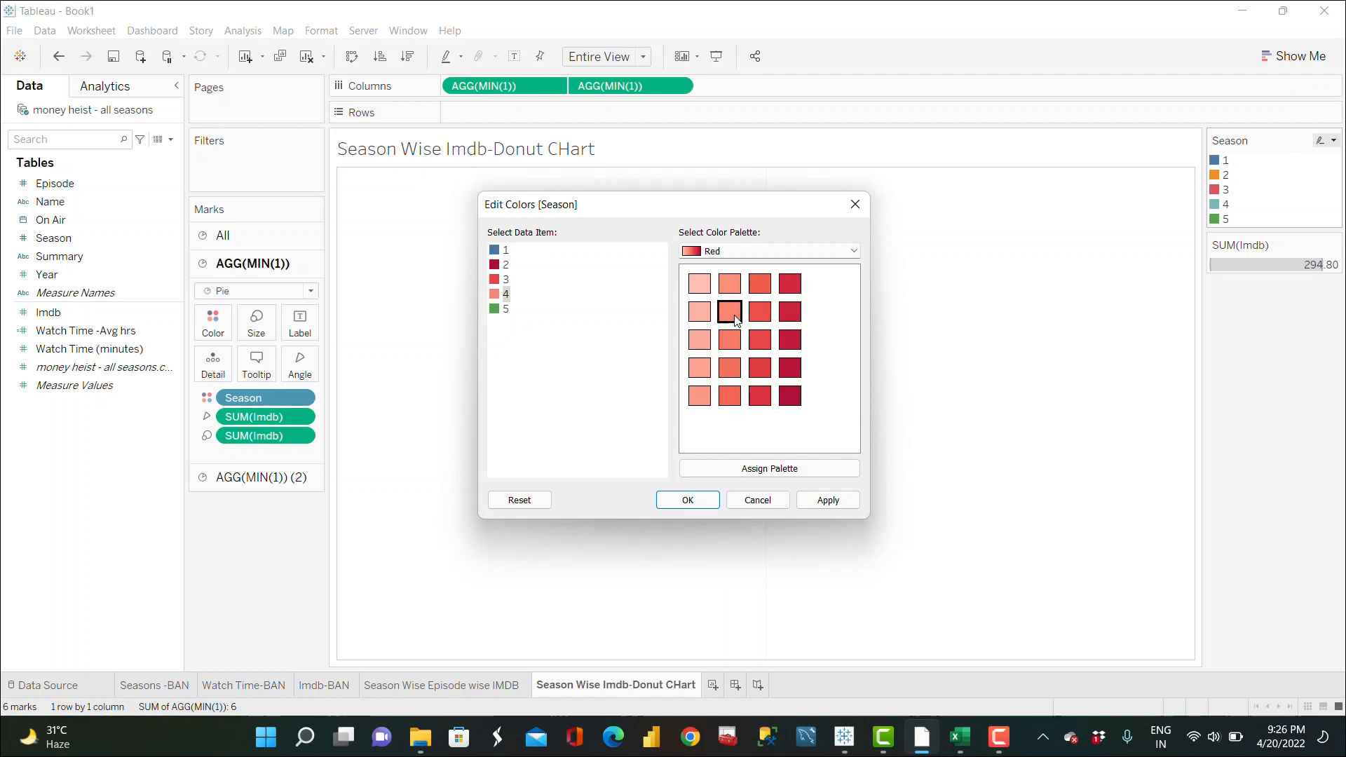
left_click(495, 311)
left_click(700, 283)
left_click(496, 251)
left_click(730, 283)
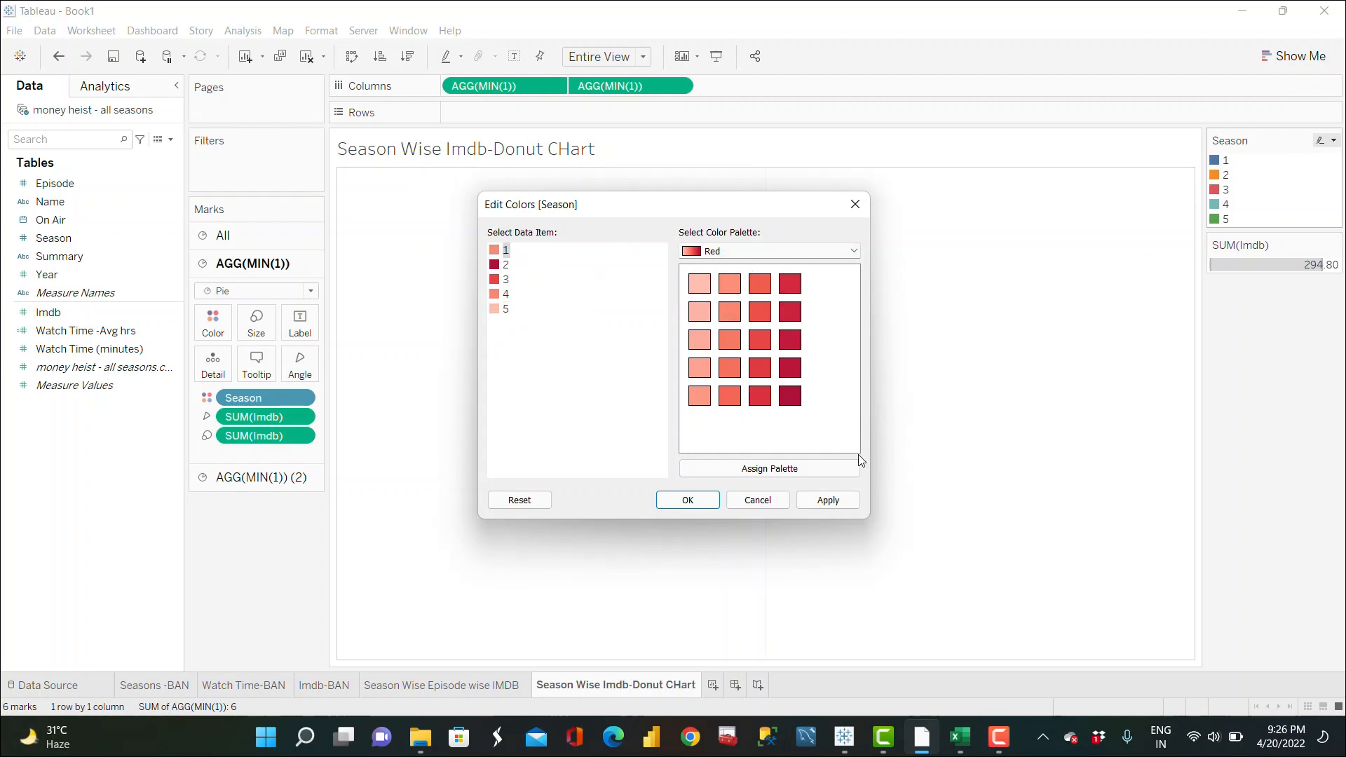
left_click(828, 500)
left_click(756, 500)
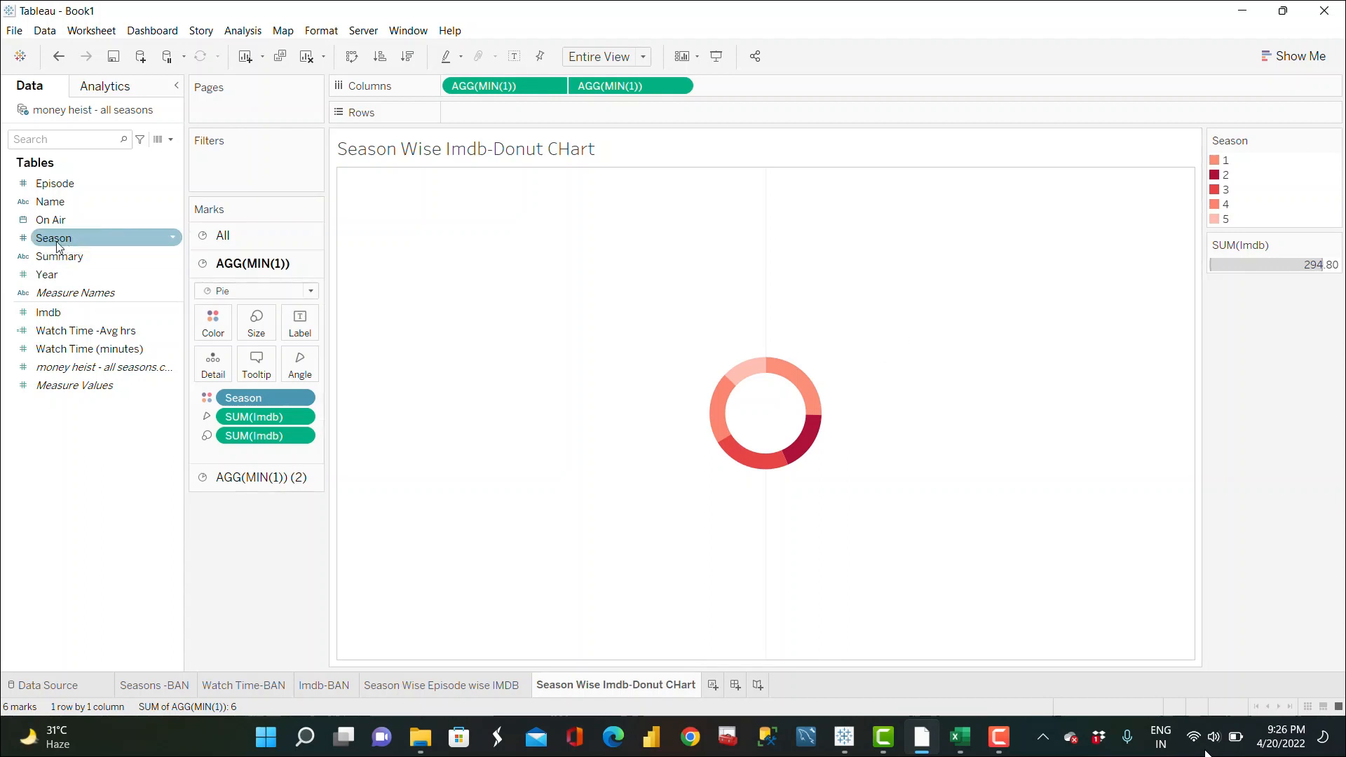
Step: Label the donut segments with Season and the average of Imdb
left_click_drag(58, 245, 289, 330)
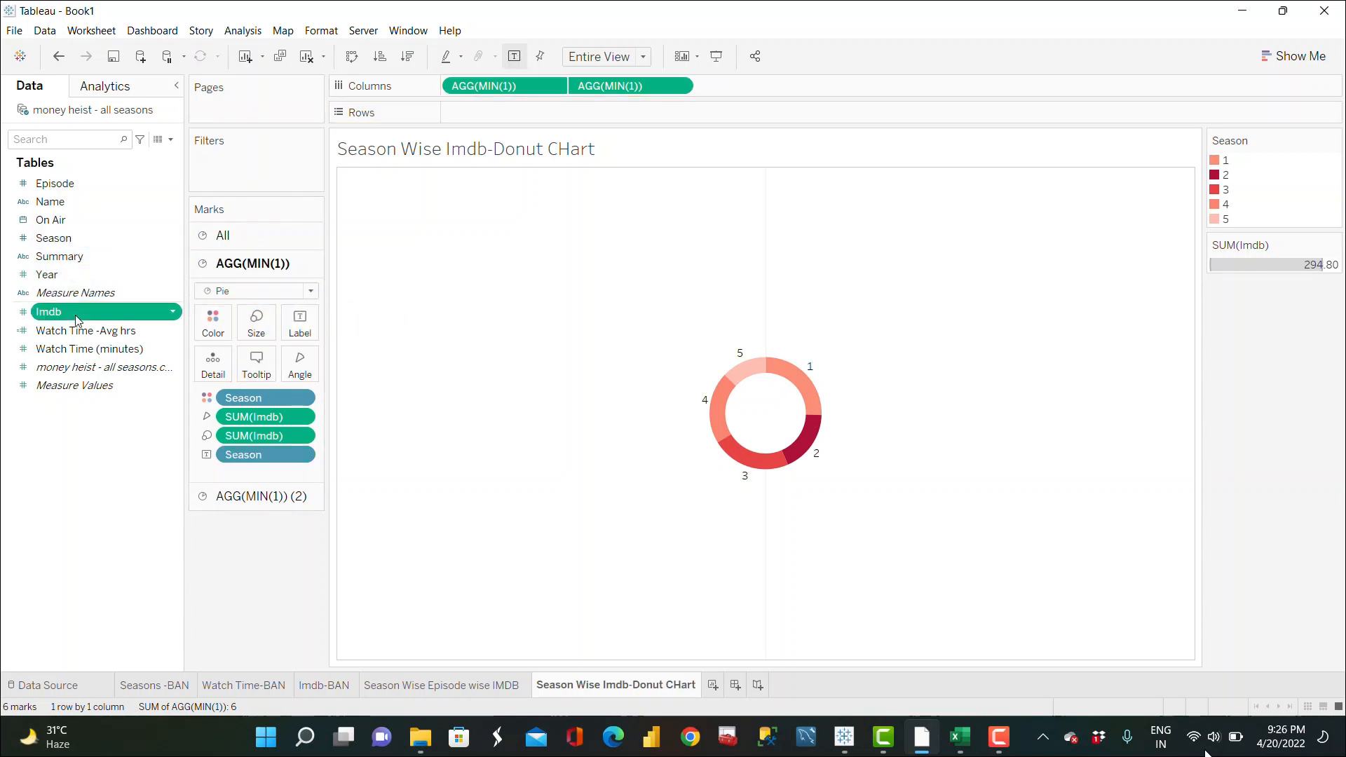
left_click_drag(84, 310, 296, 324)
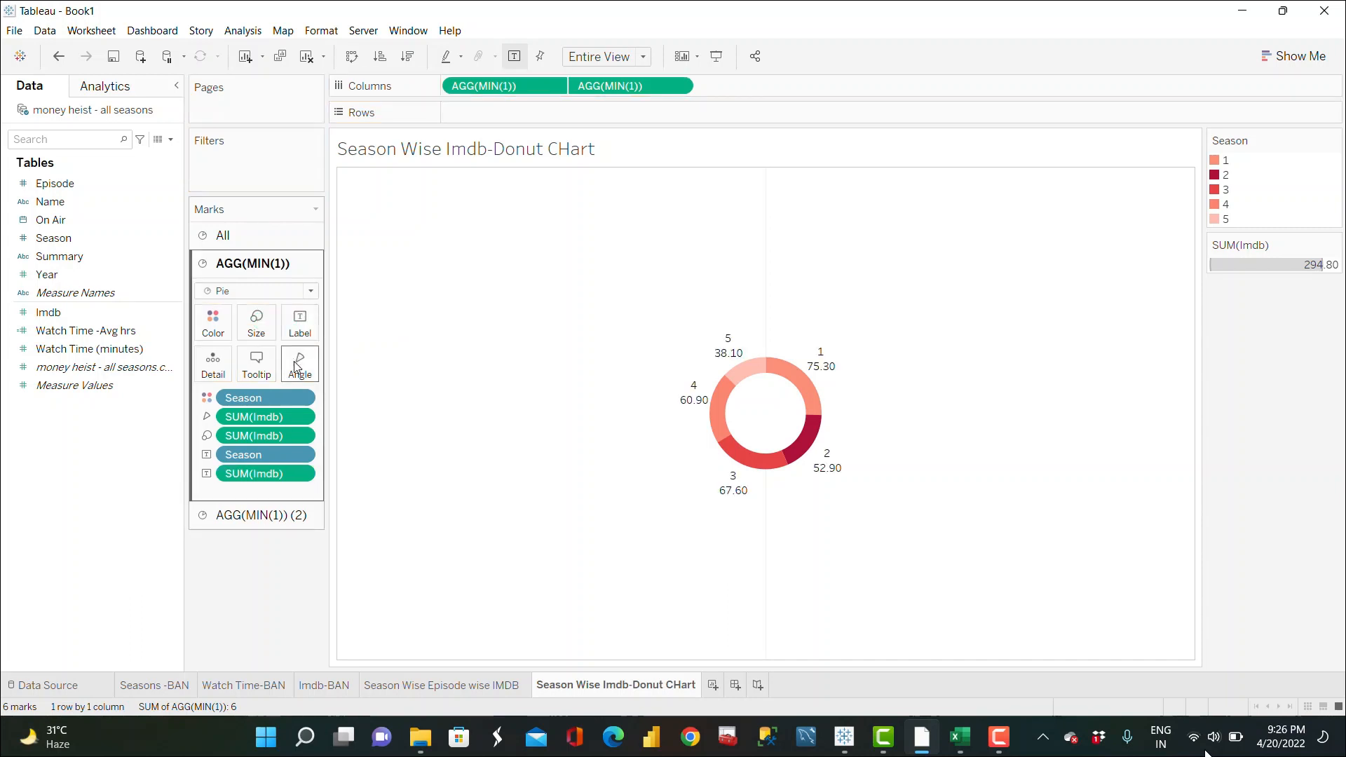
left_click(303, 475)
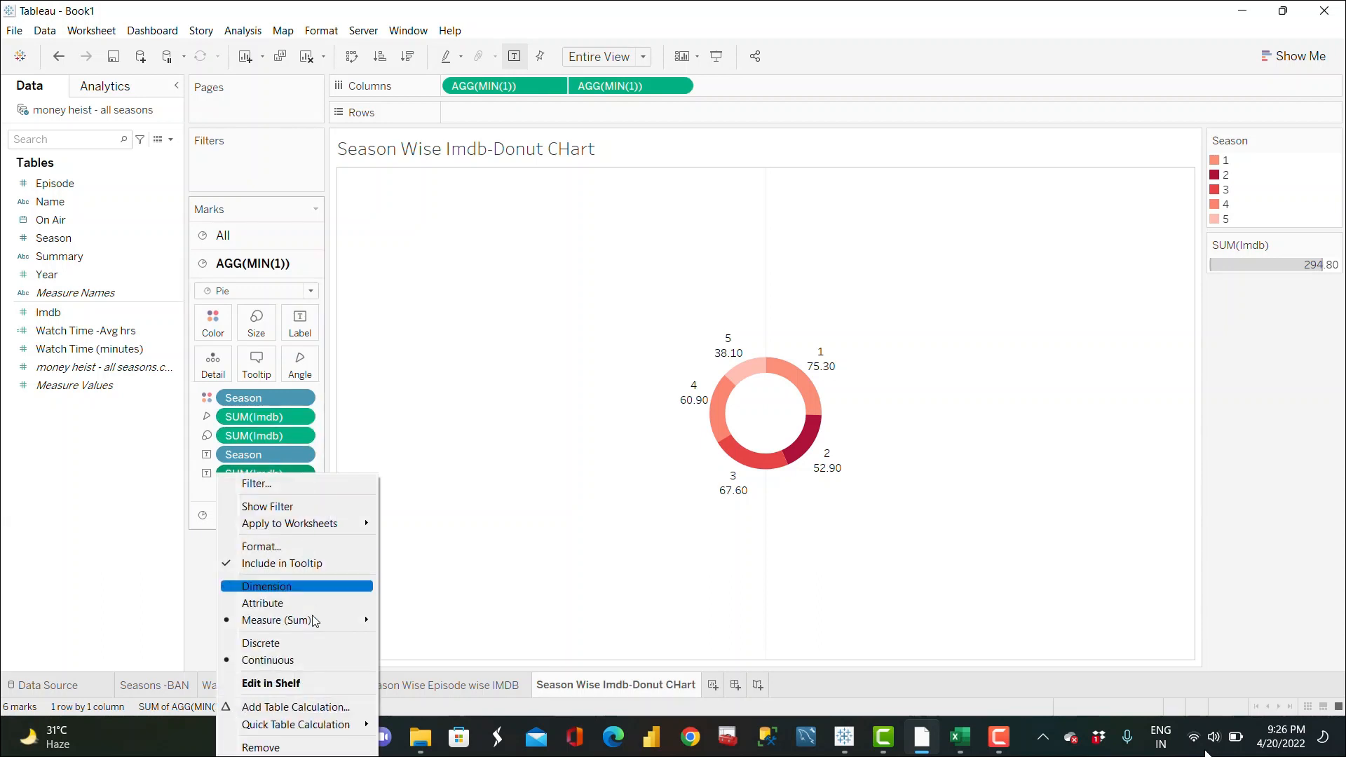
mouse_move(348, 614)
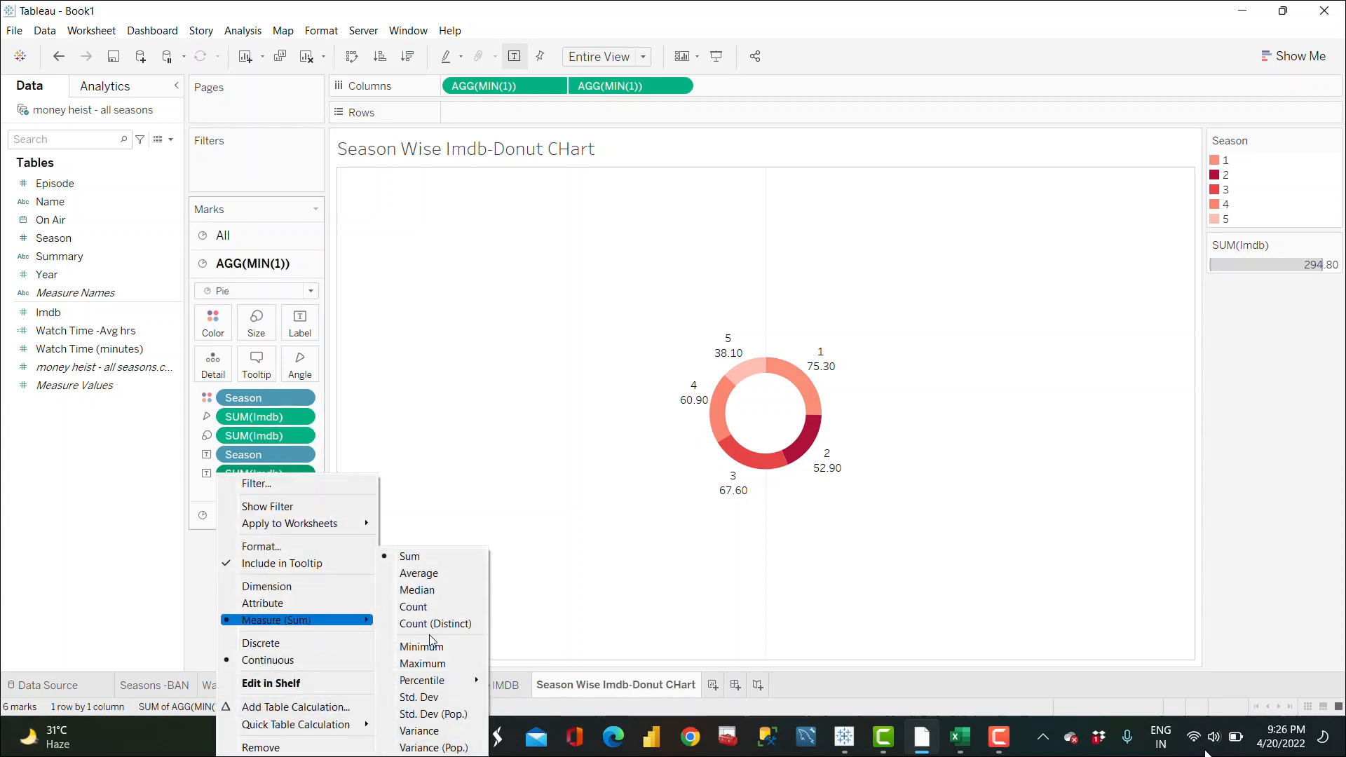
left_click(424, 573)
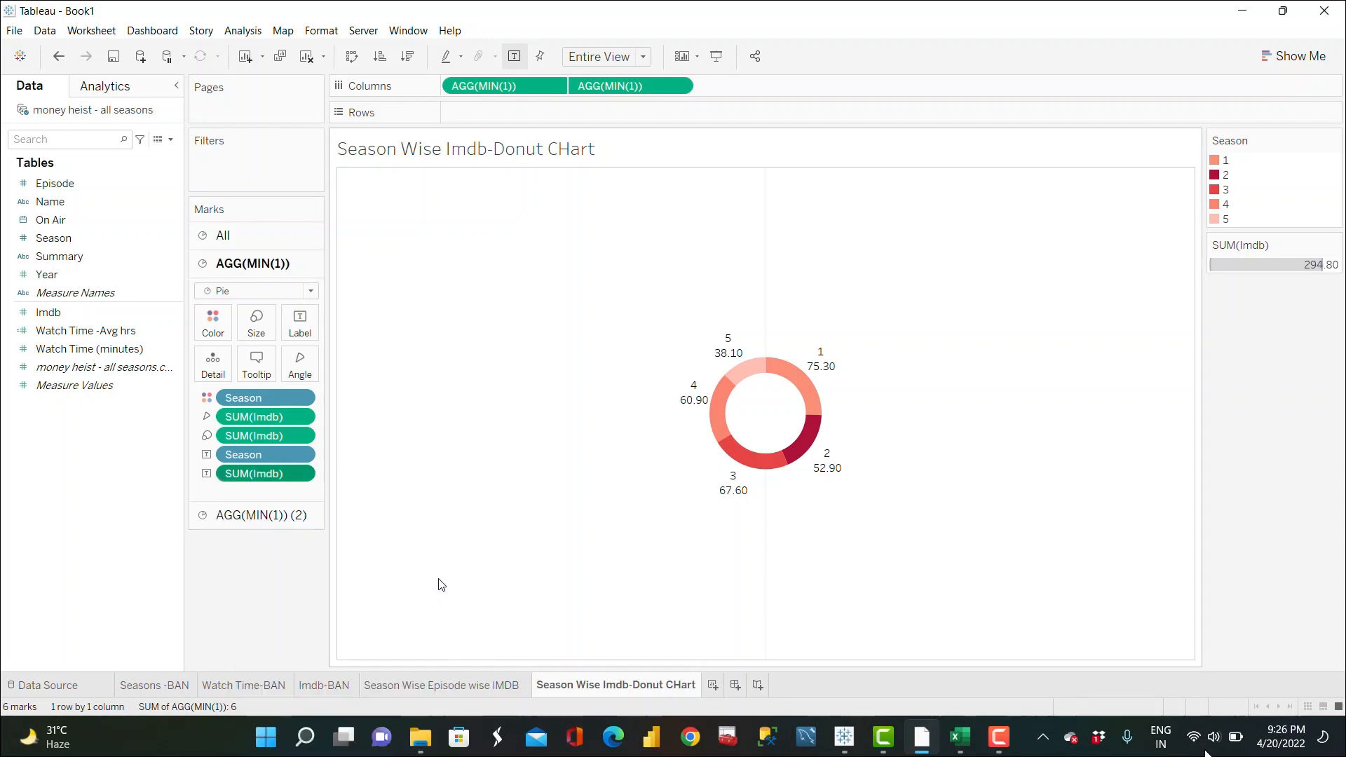
Step: Open the donut's label editor, prefix the season line with "Season-" and set its font size to 16
left_click(300, 324)
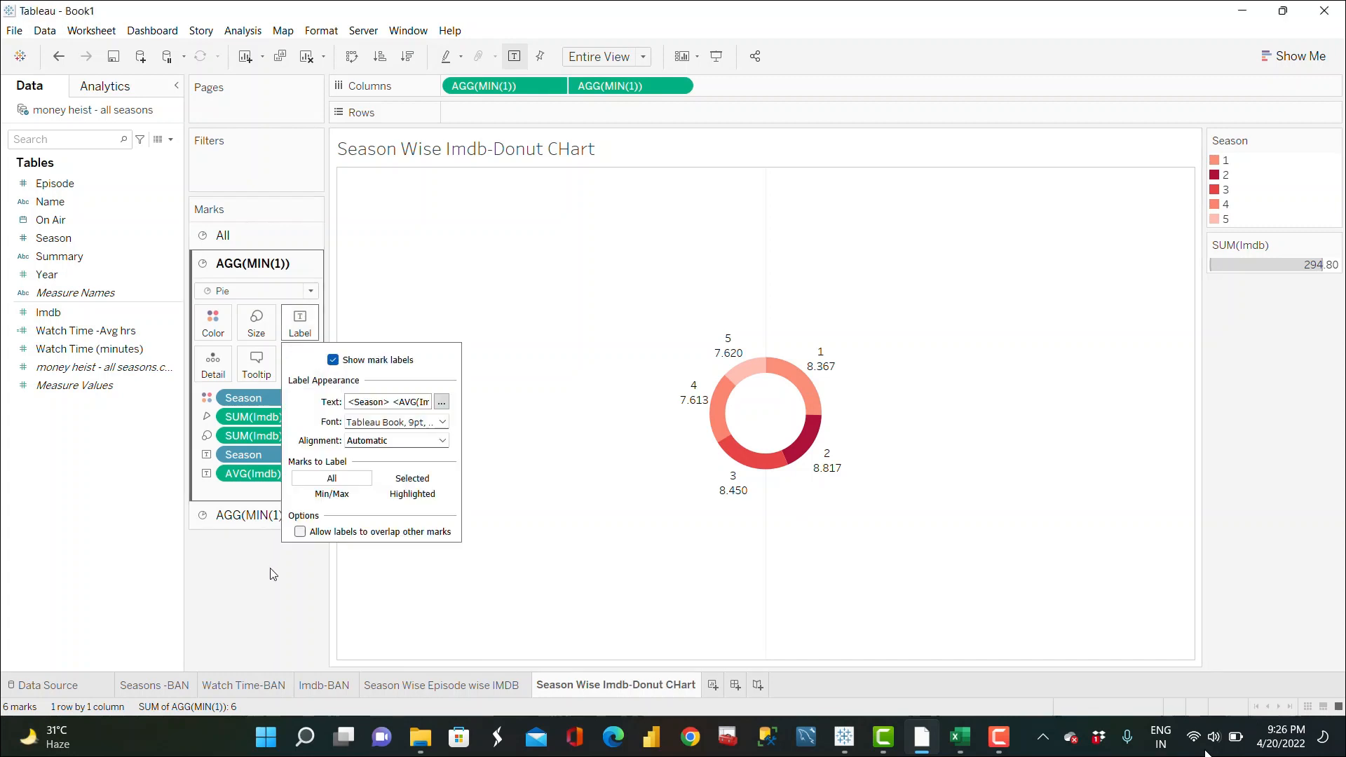
left_click(300, 324)
left_click(301, 324)
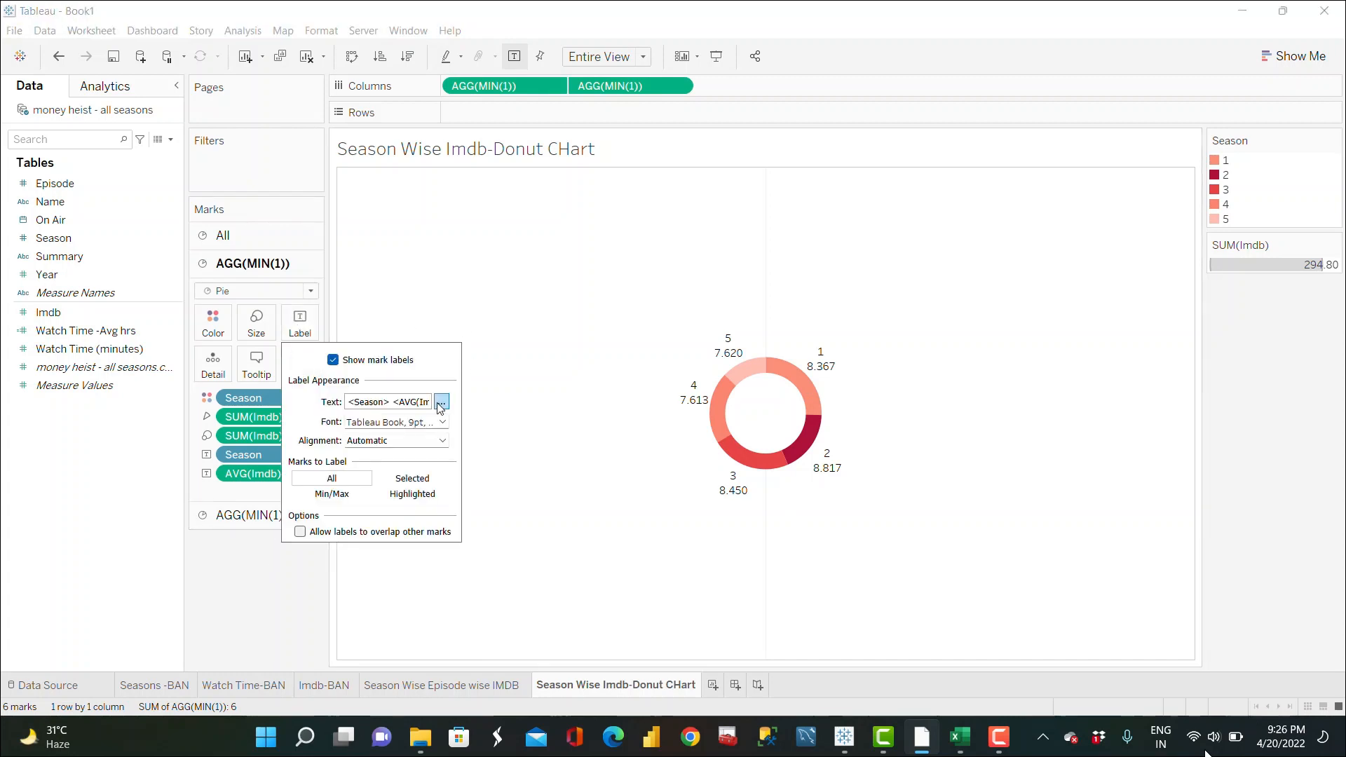
left_click(442, 402)
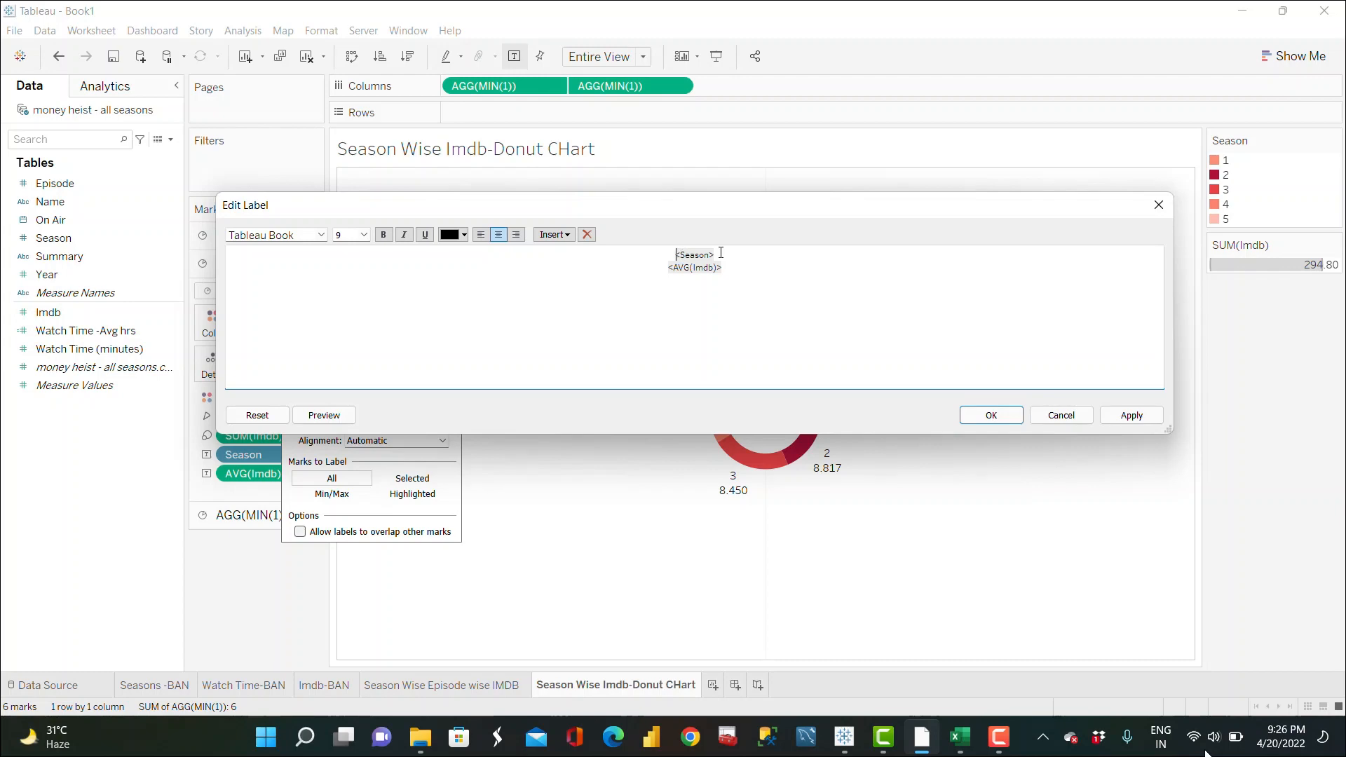
key("Return")
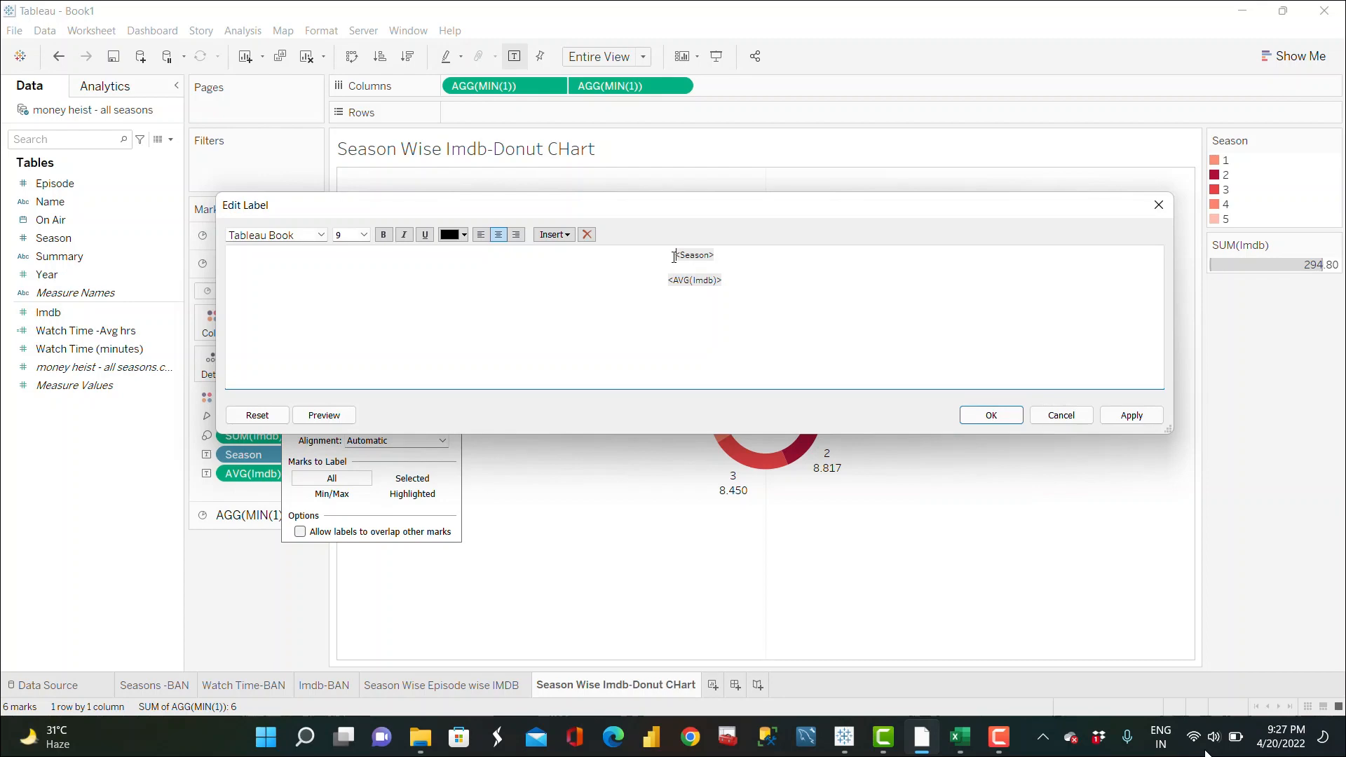
type("Season-")
left_click_drag(767, 254, 659, 260)
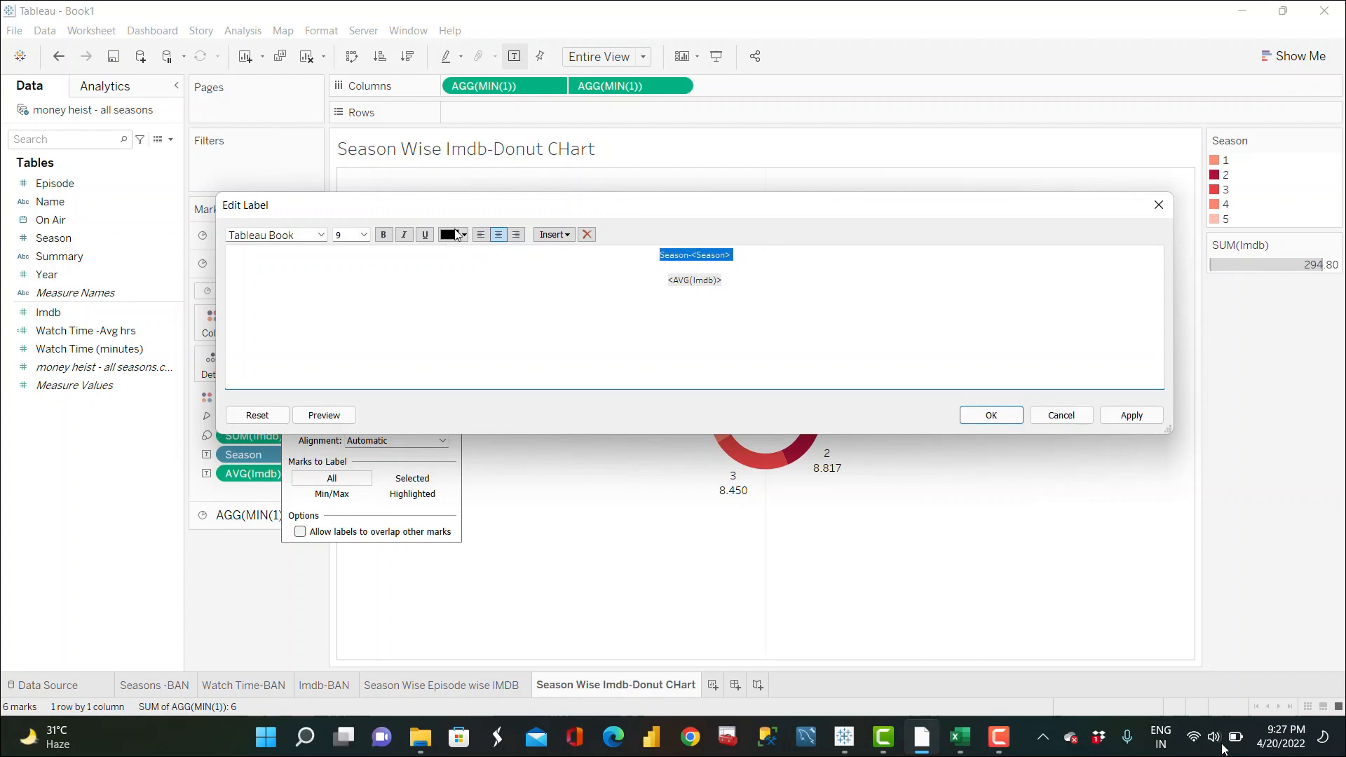
left_click(364, 235)
left_click(345, 321)
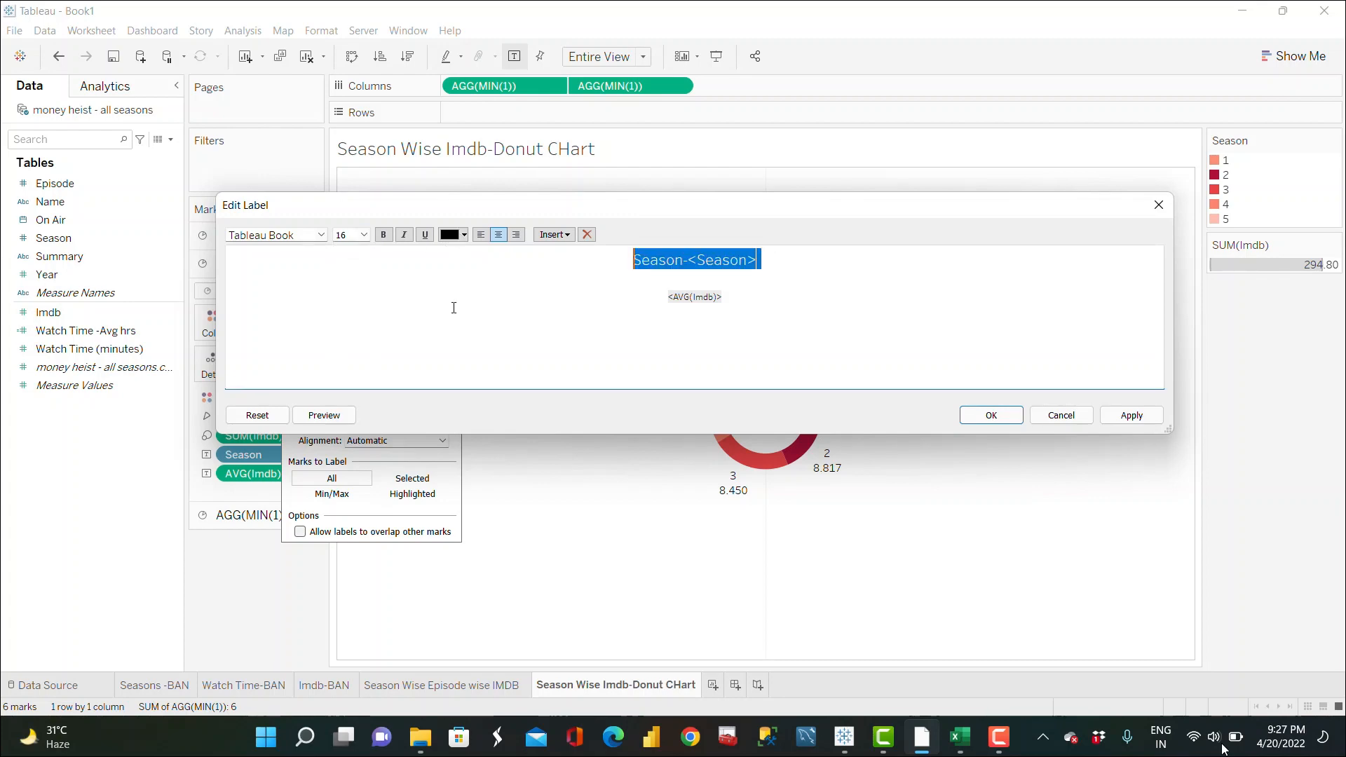
Step: Join the rating onto the line below, prefix it with "Rating-", append "/10", and apply the label
left_click(728, 294)
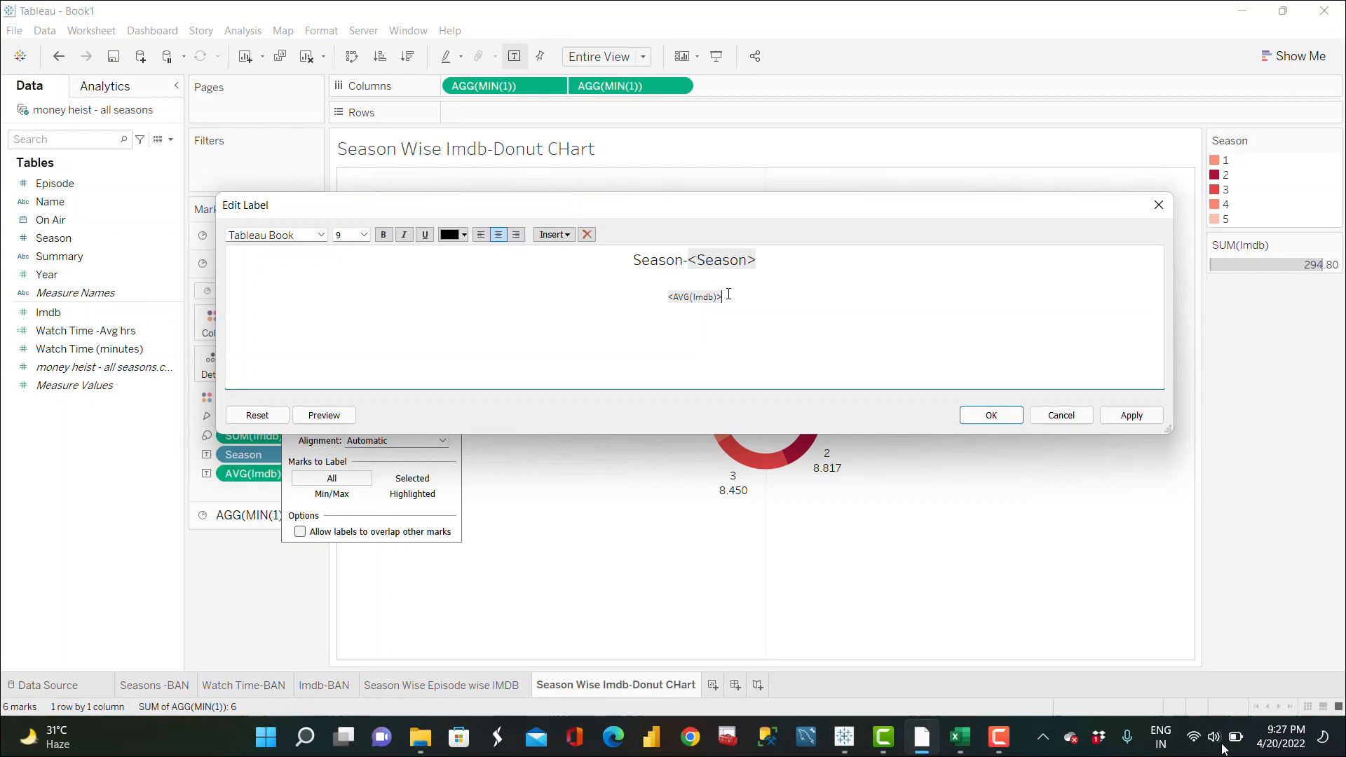
left_click(667, 297)
key("BackSpace")
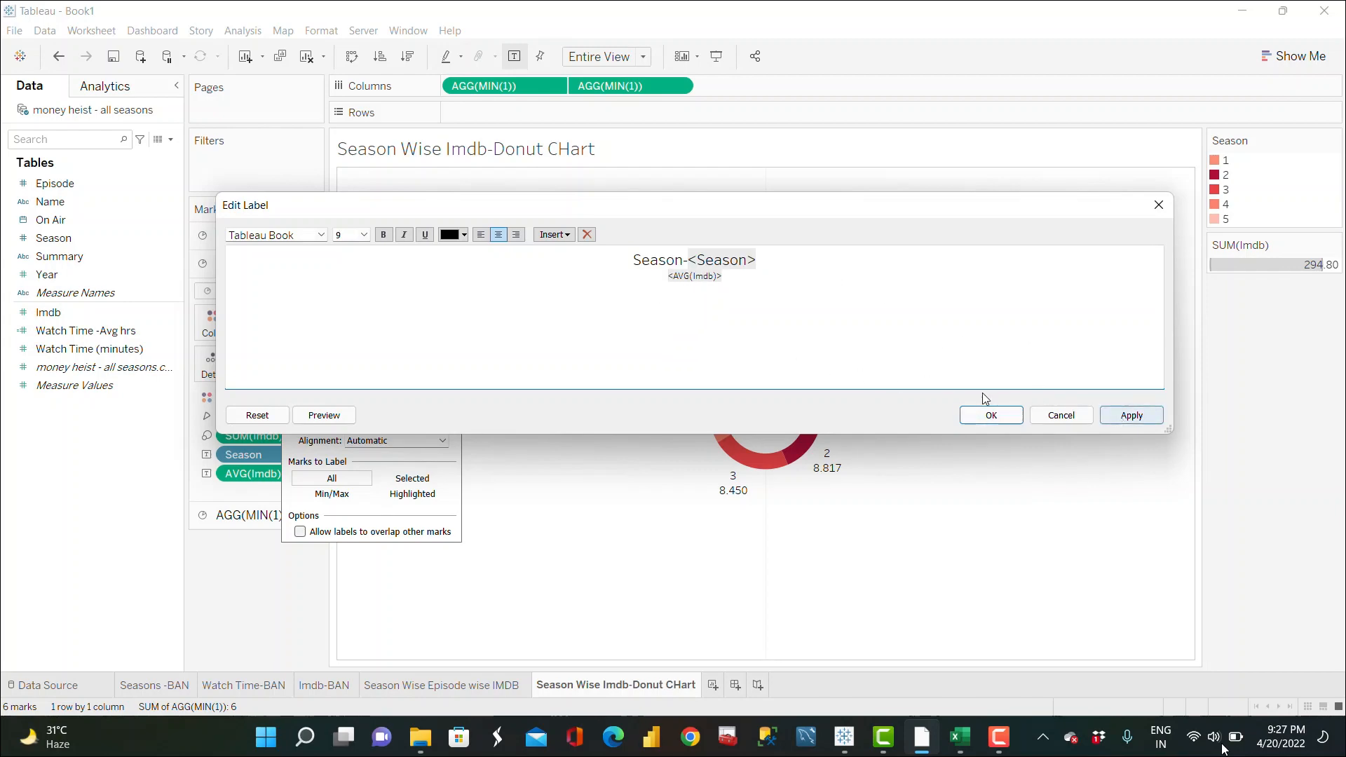
type("Rating-")
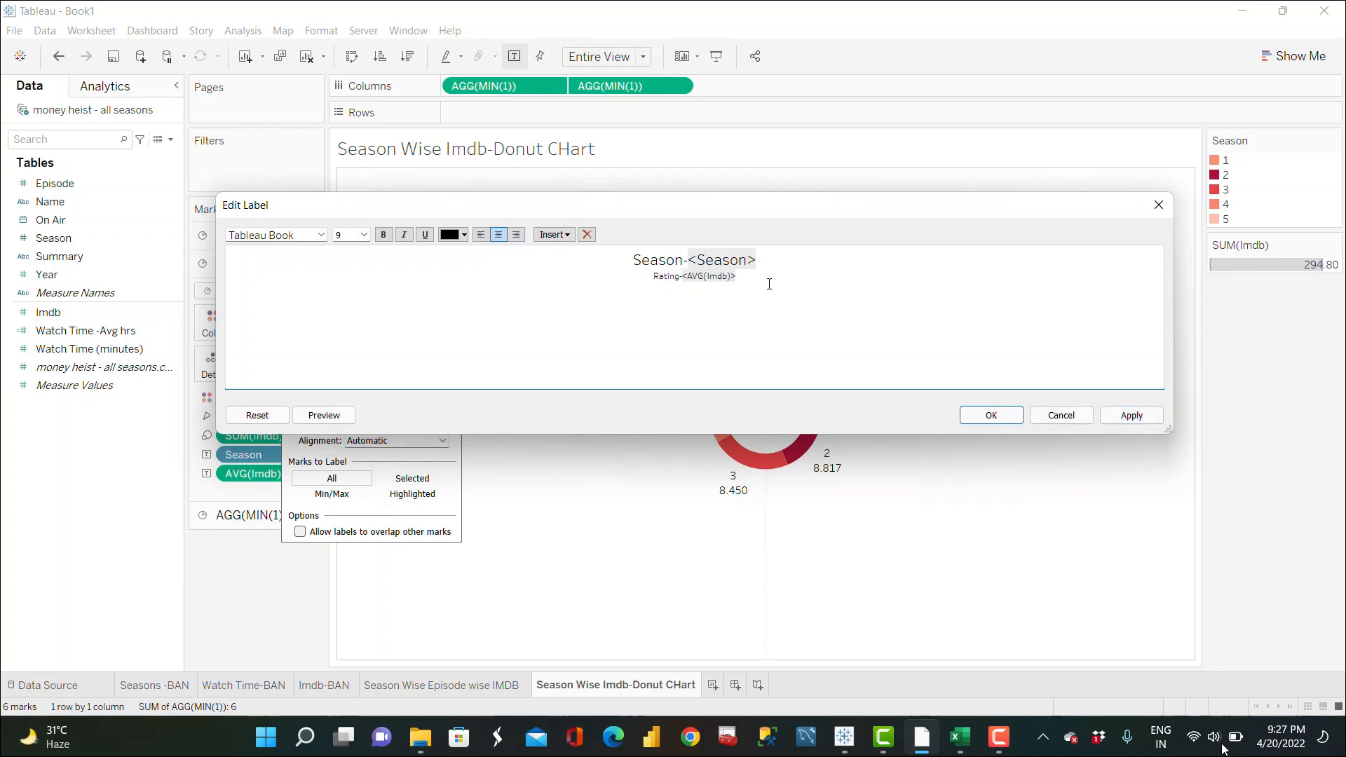
type("/10")
left_click(1131, 416)
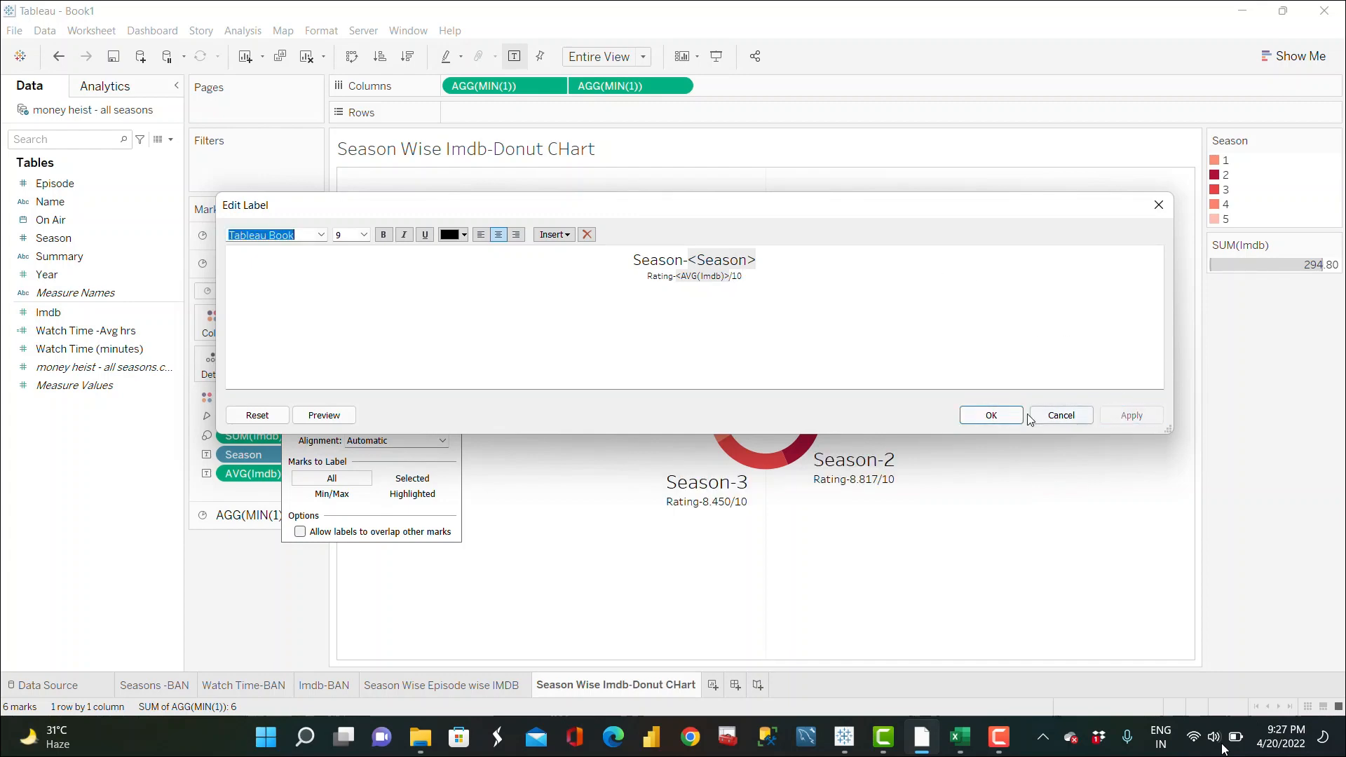
left_click(999, 425)
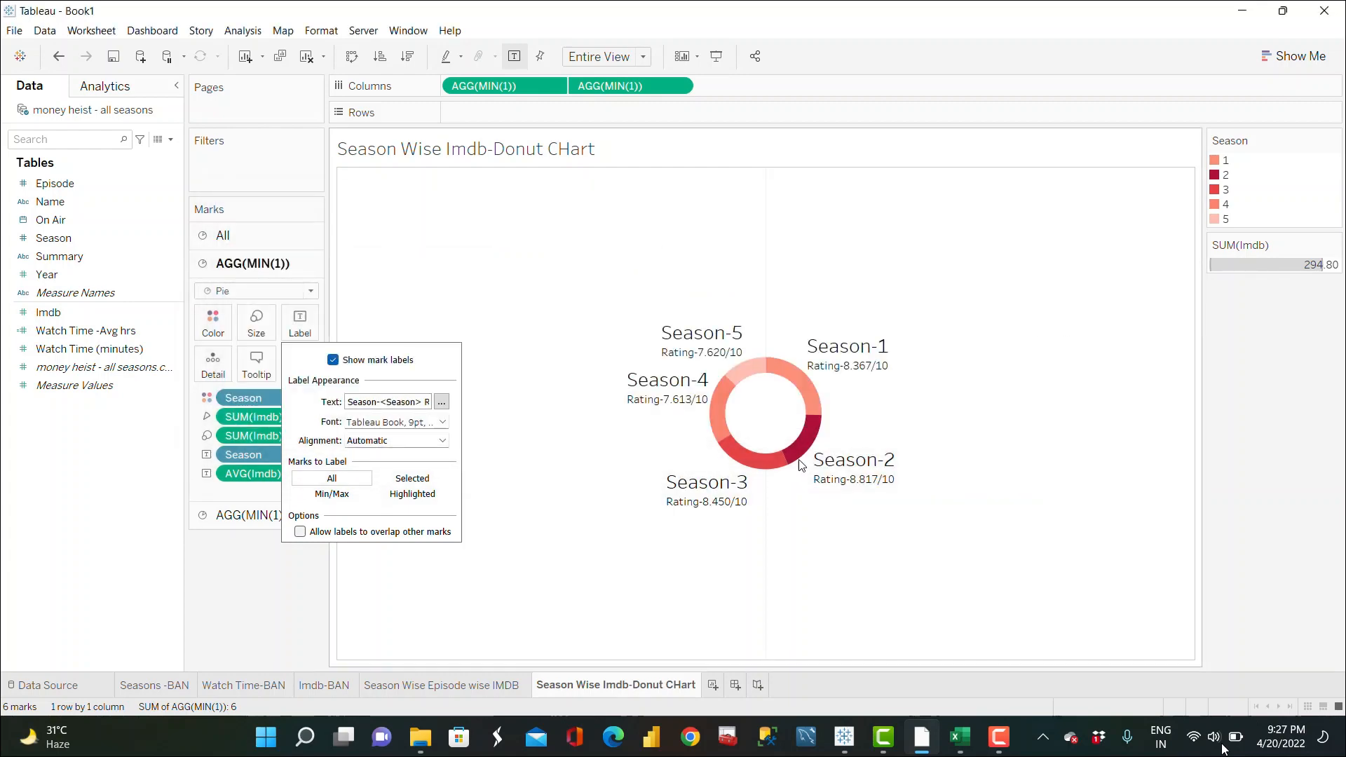
left_click(225, 637)
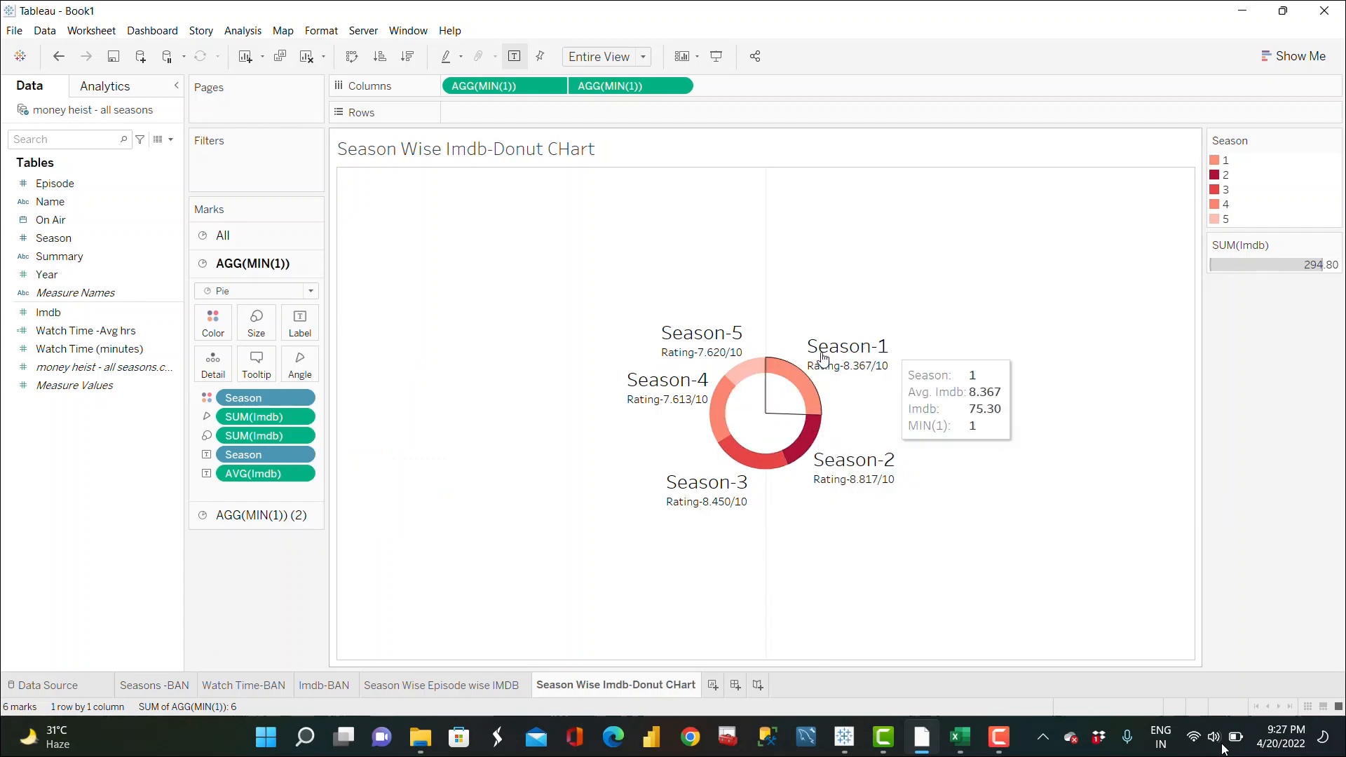
left_click(256, 365)
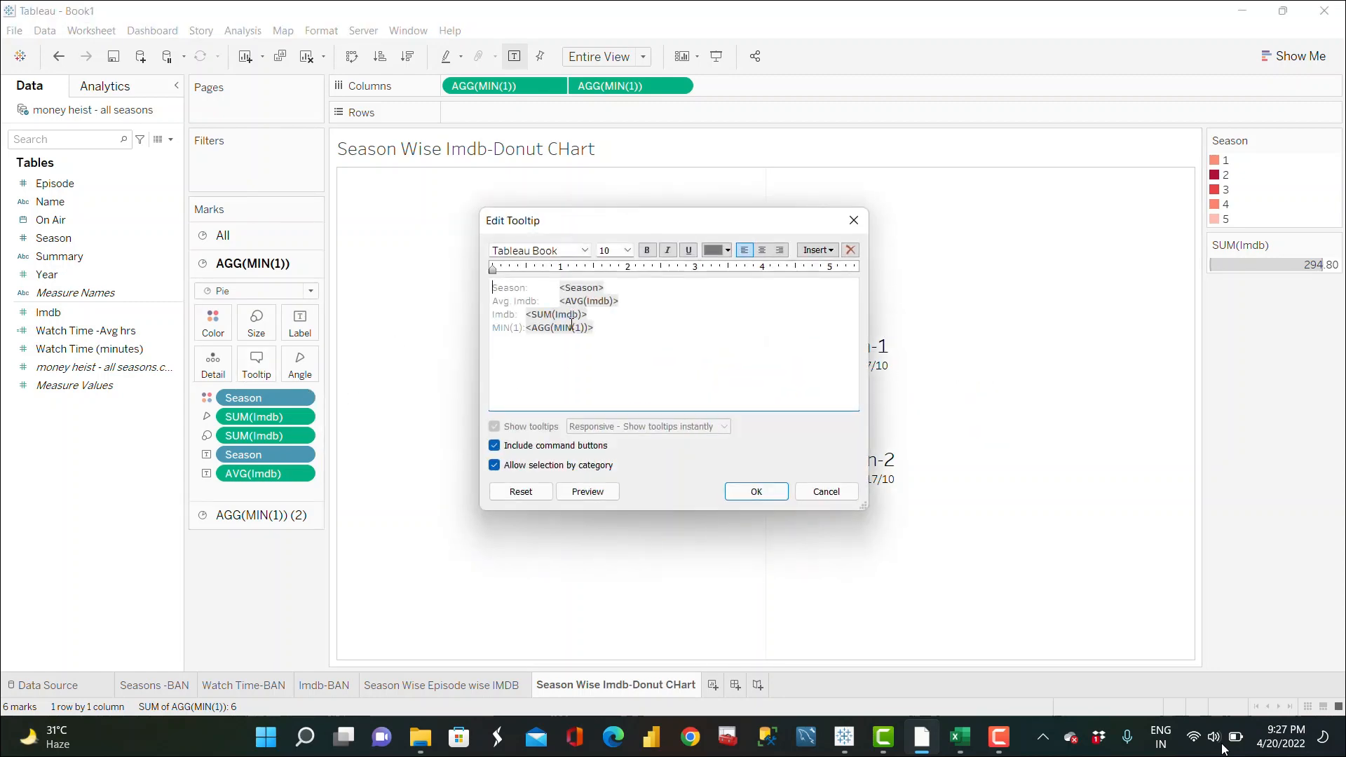
left_click(854, 223)
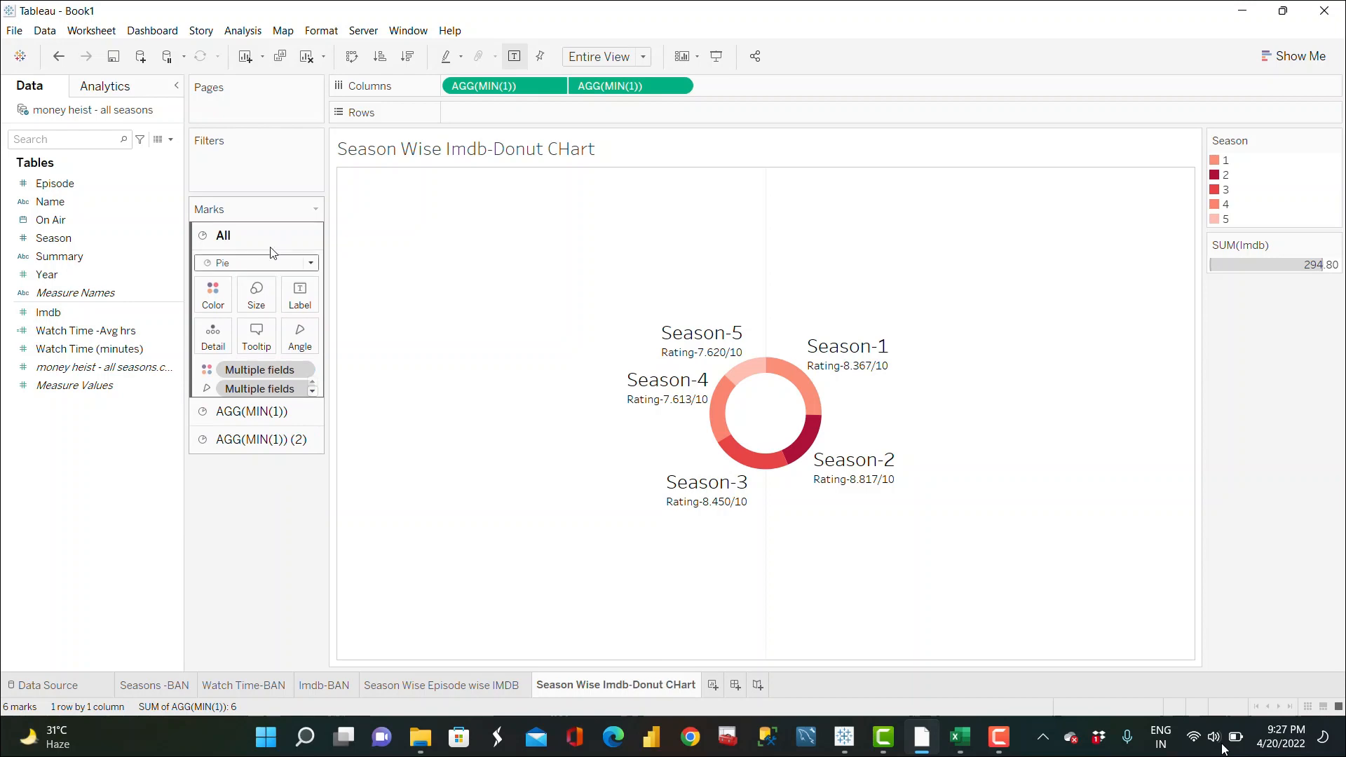
Step: Reopen the donut label editor and make the Season line bold at font size 11
left_click(267, 411)
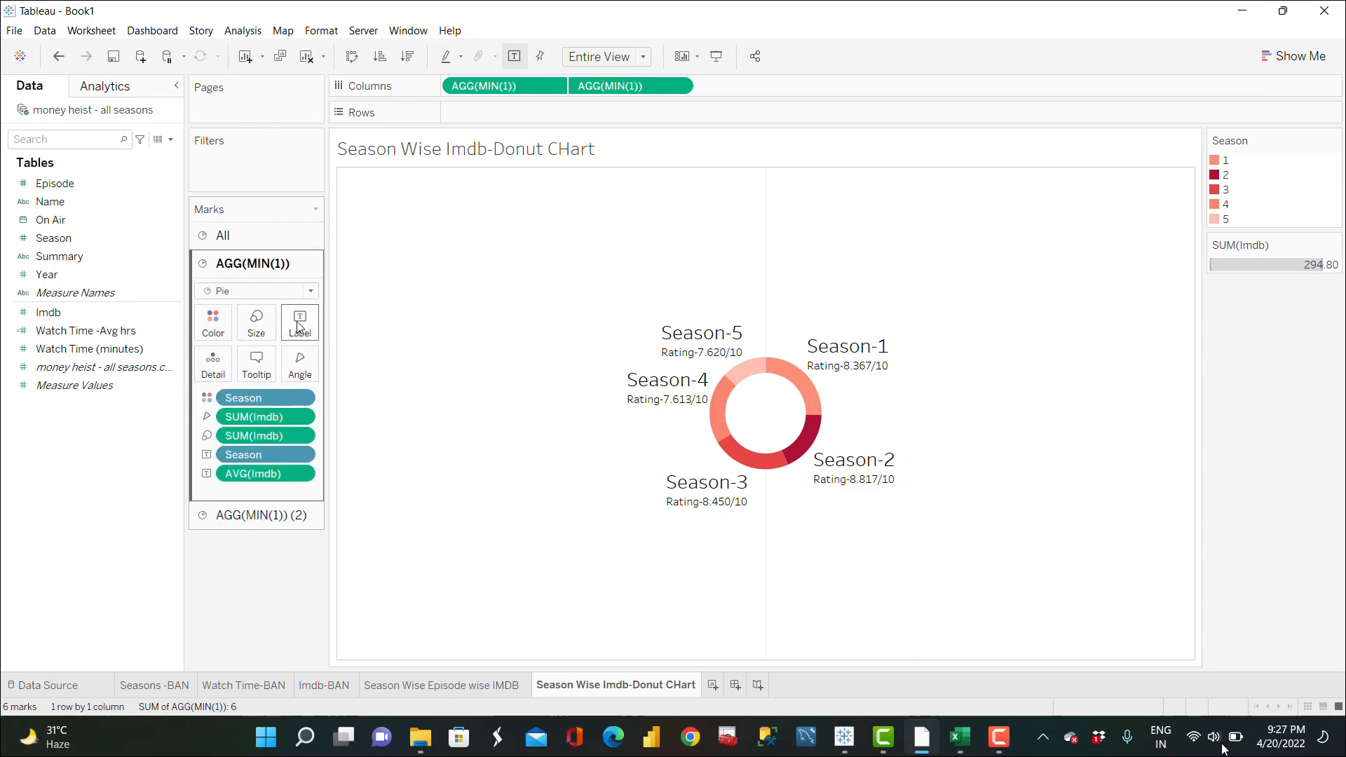
left_click(299, 322)
left_click(442, 402)
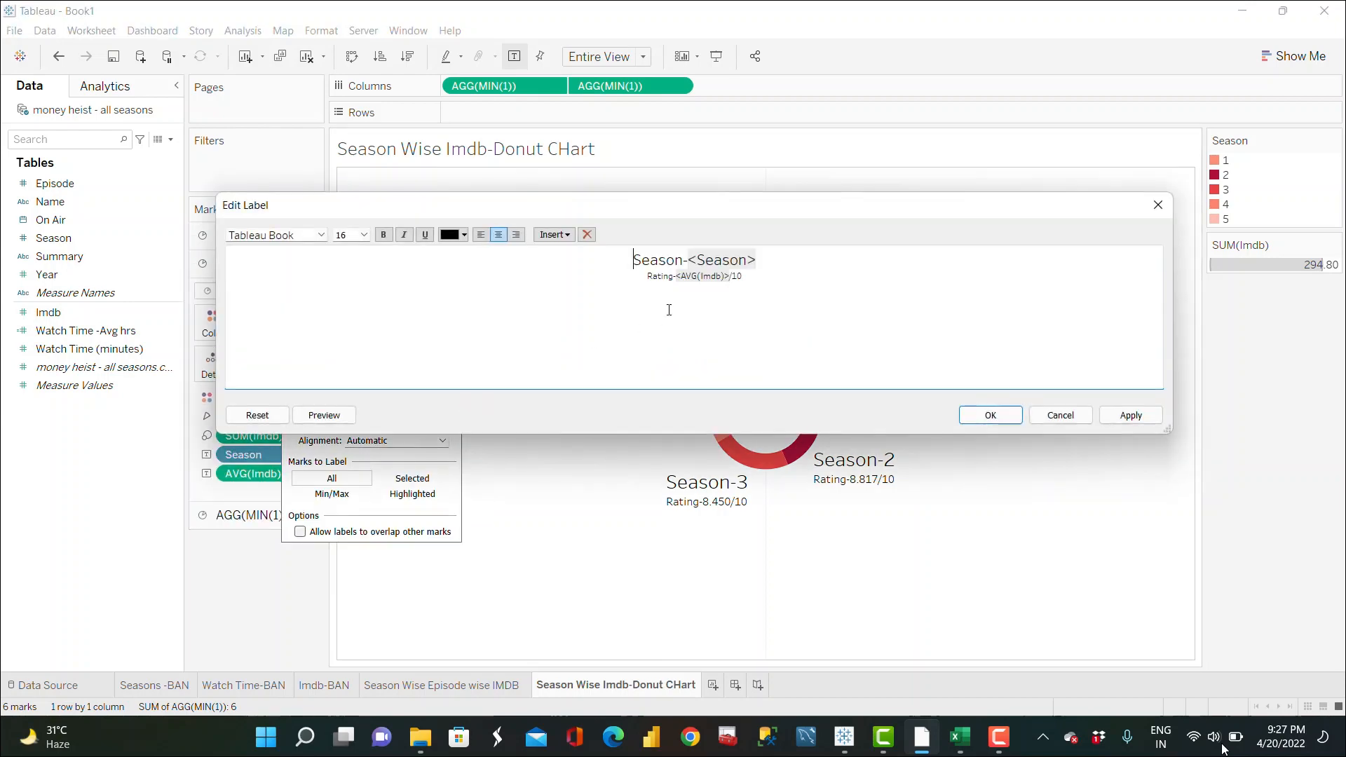
left_click_drag(766, 260, 617, 260)
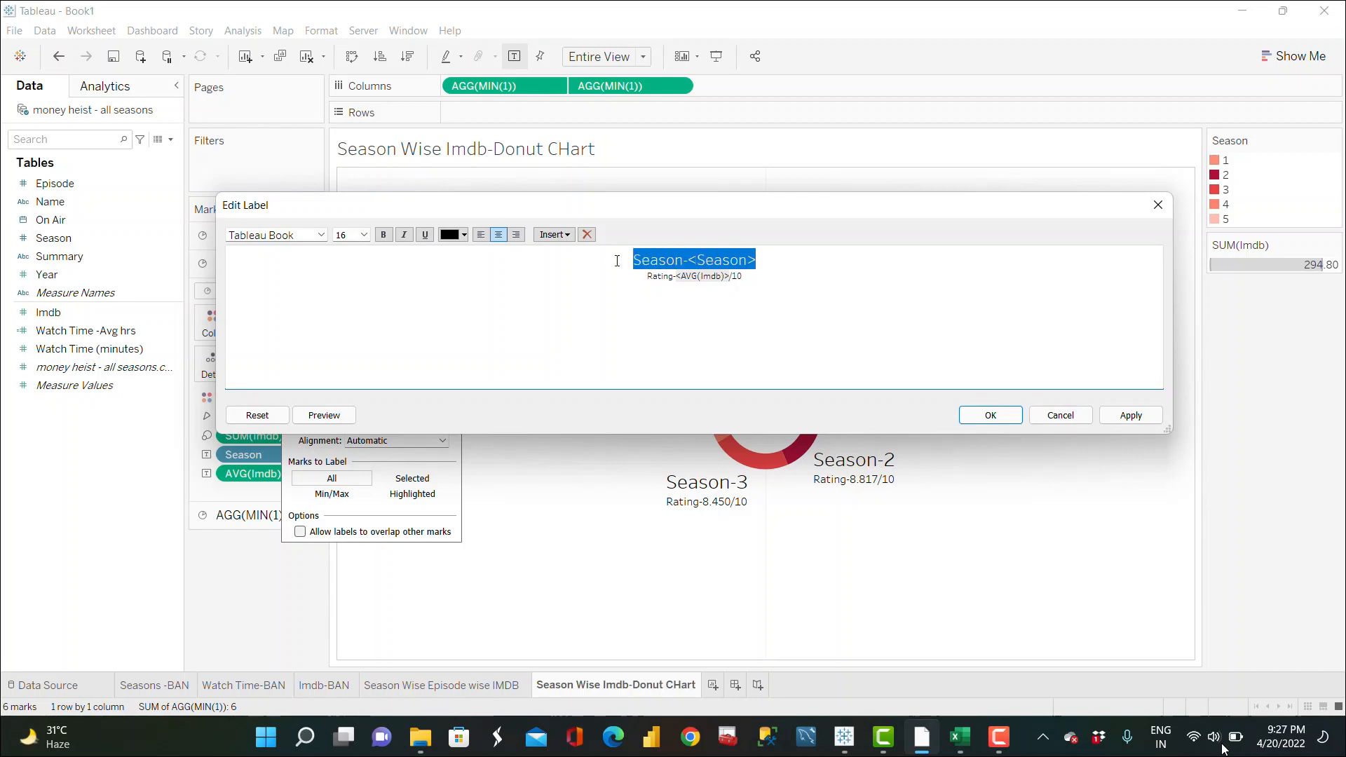
left_click(364, 235)
left_click(349, 276)
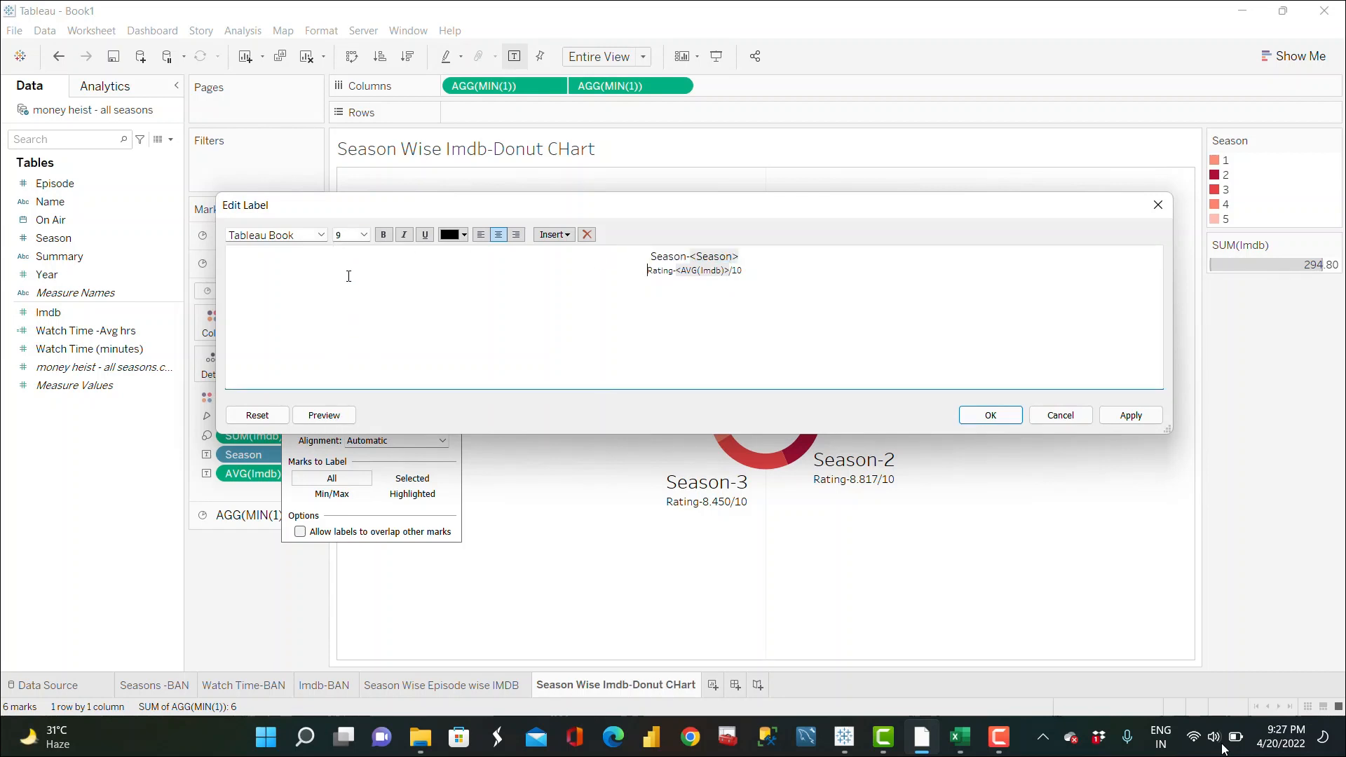
left_click(383, 234)
left_click_drag(748, 258, 645, 258)
left_click(388, 239)
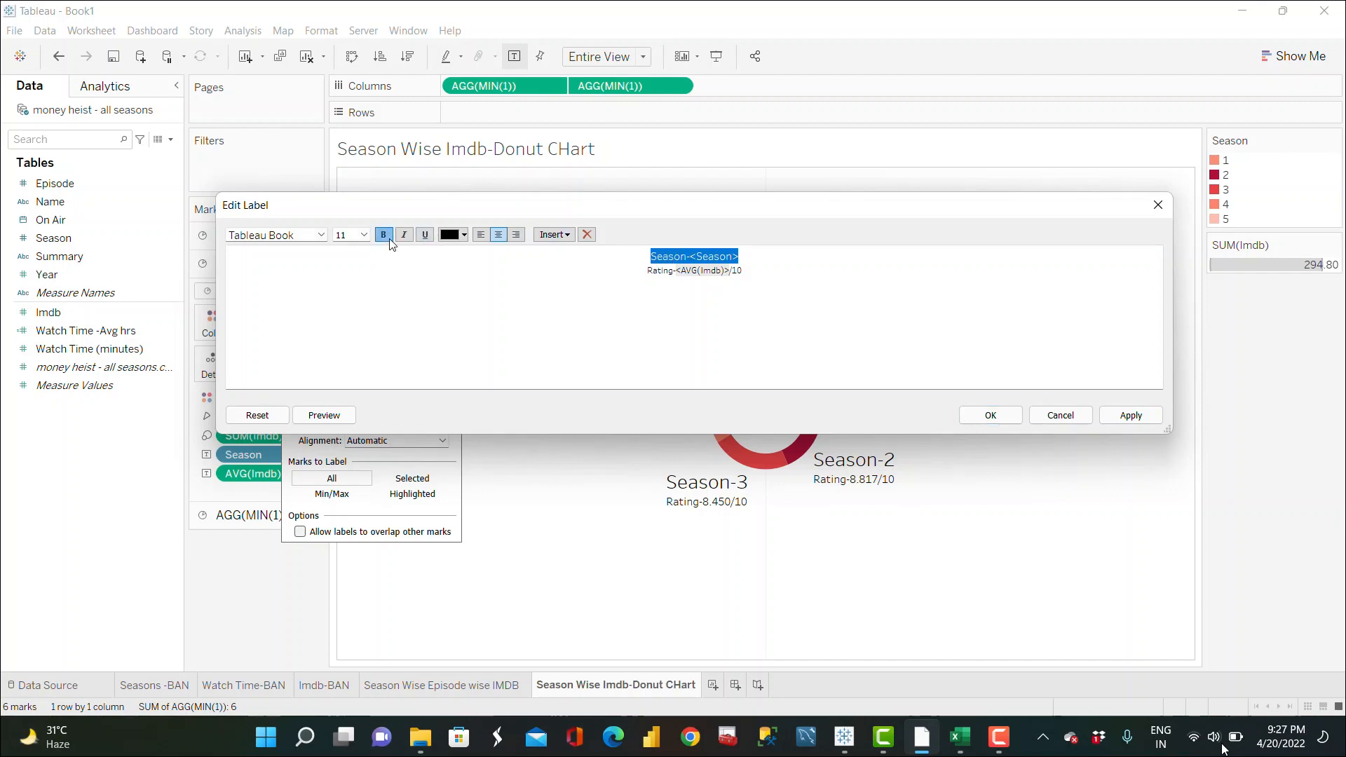
left_click(1131, 416)
left_click(991, 415)
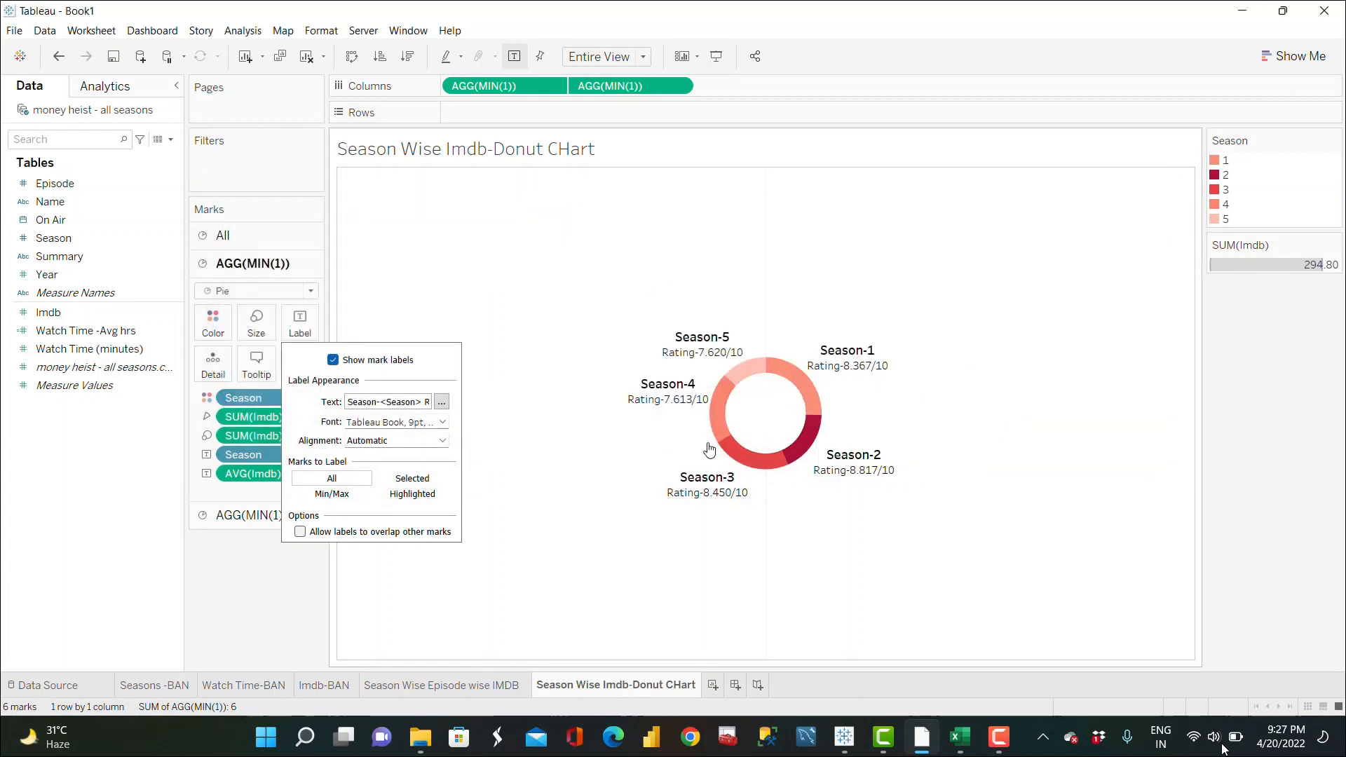
left_click(503, 583)
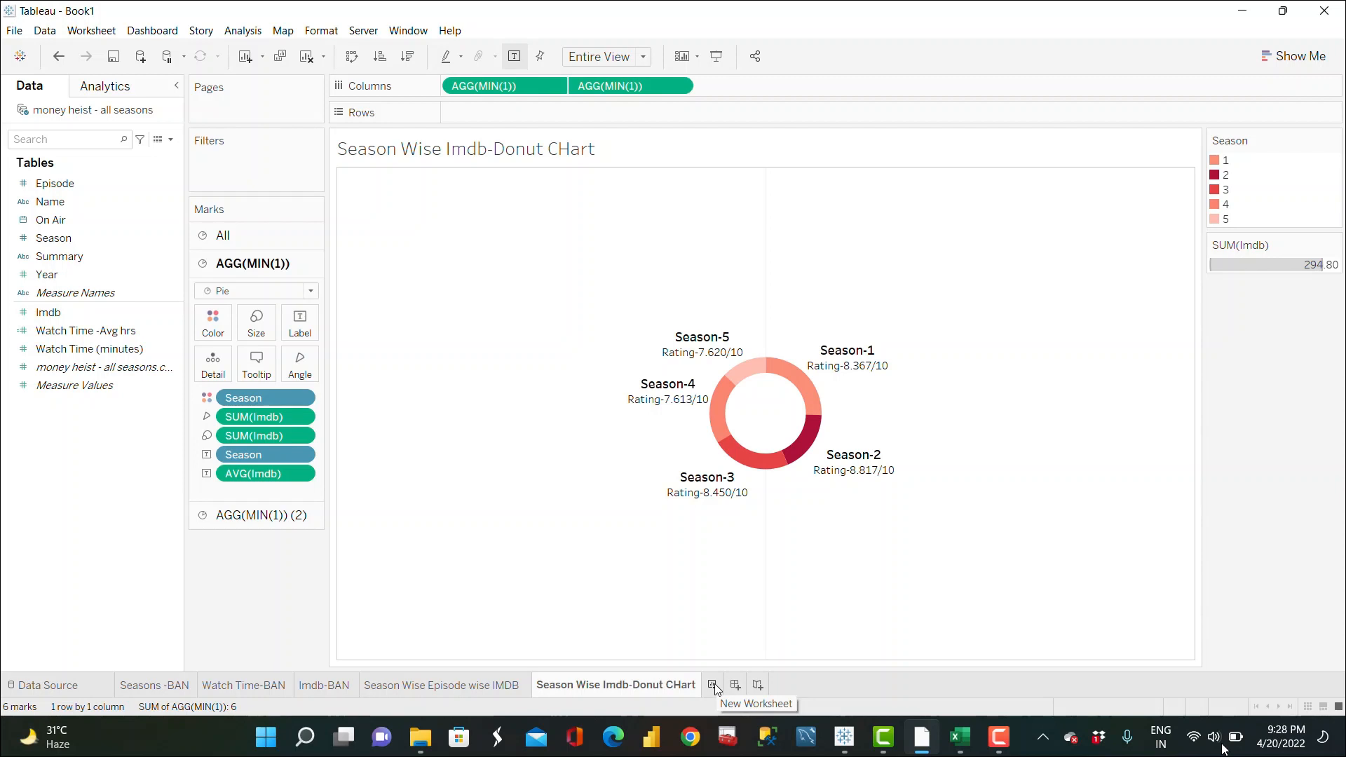
Step: Reposition the Season-4, Season-1 and Season-2 labels further out around the donut ring
left_click(660, 388)
left_click_drag(659, 388, 622, 407)
left_click(847, 352)
mouse_move(848, 352)
left_mouse_down()
mouse_move(875, 348)
mouse_move(873, 360)
left_mouse_up()
left_click(849, 457)
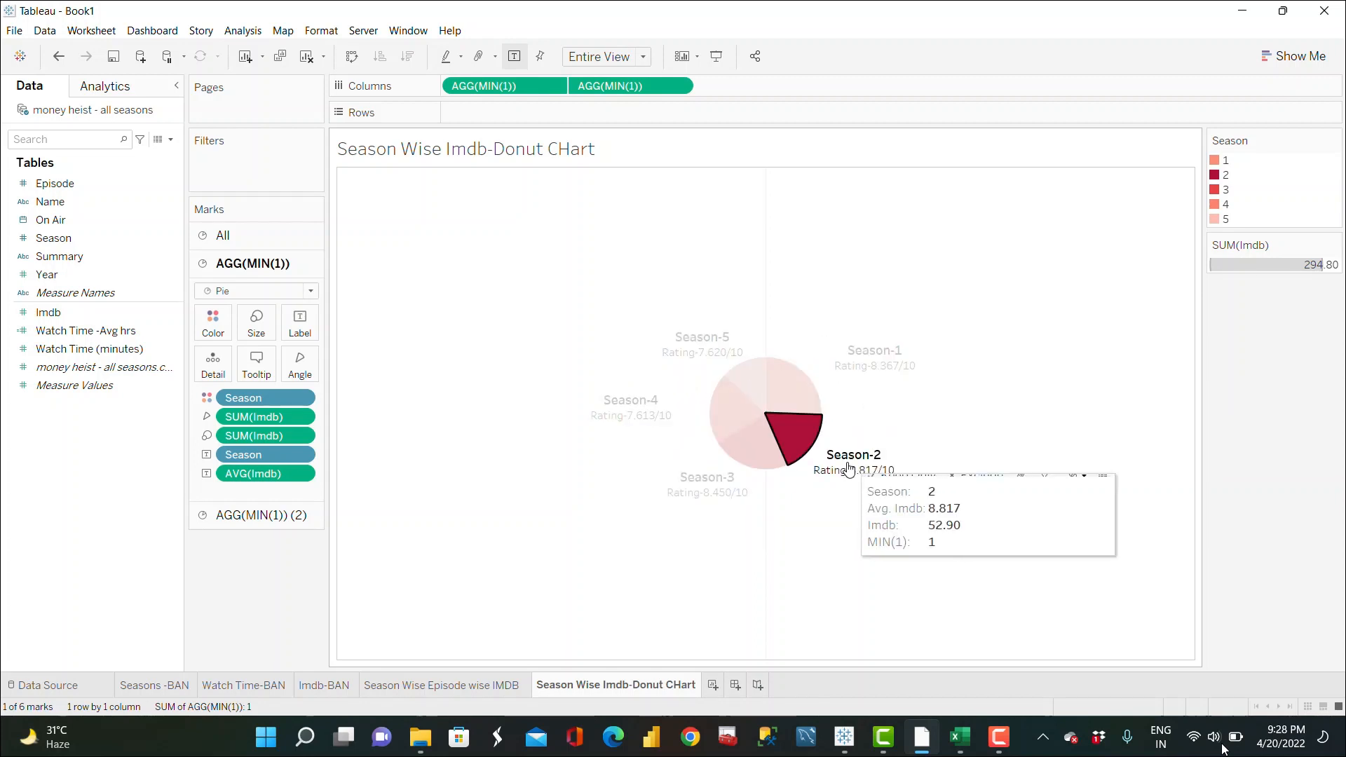
left_click_drag(849, 457, 864, 459)
left_click(839, 526)
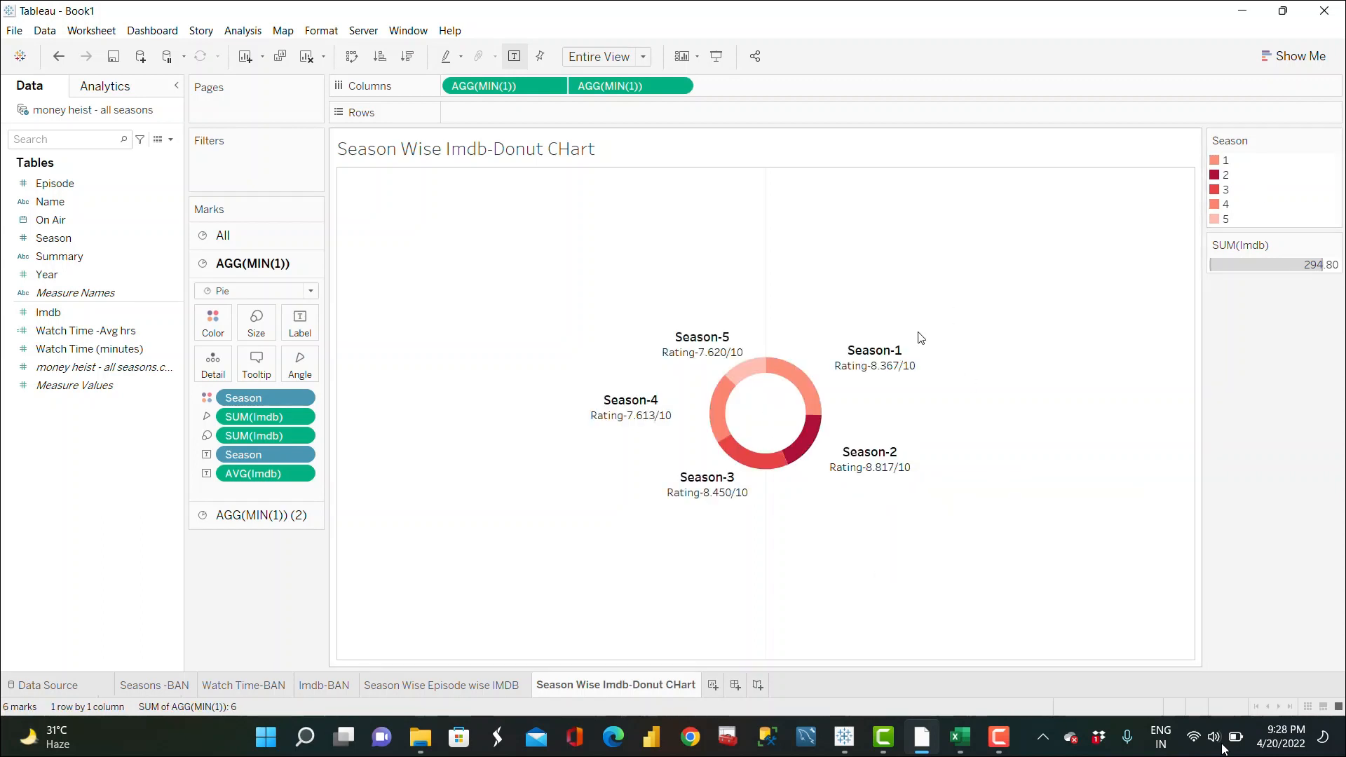
left_click(890, 359)
left_click_drag(882, 354, 855, 353)
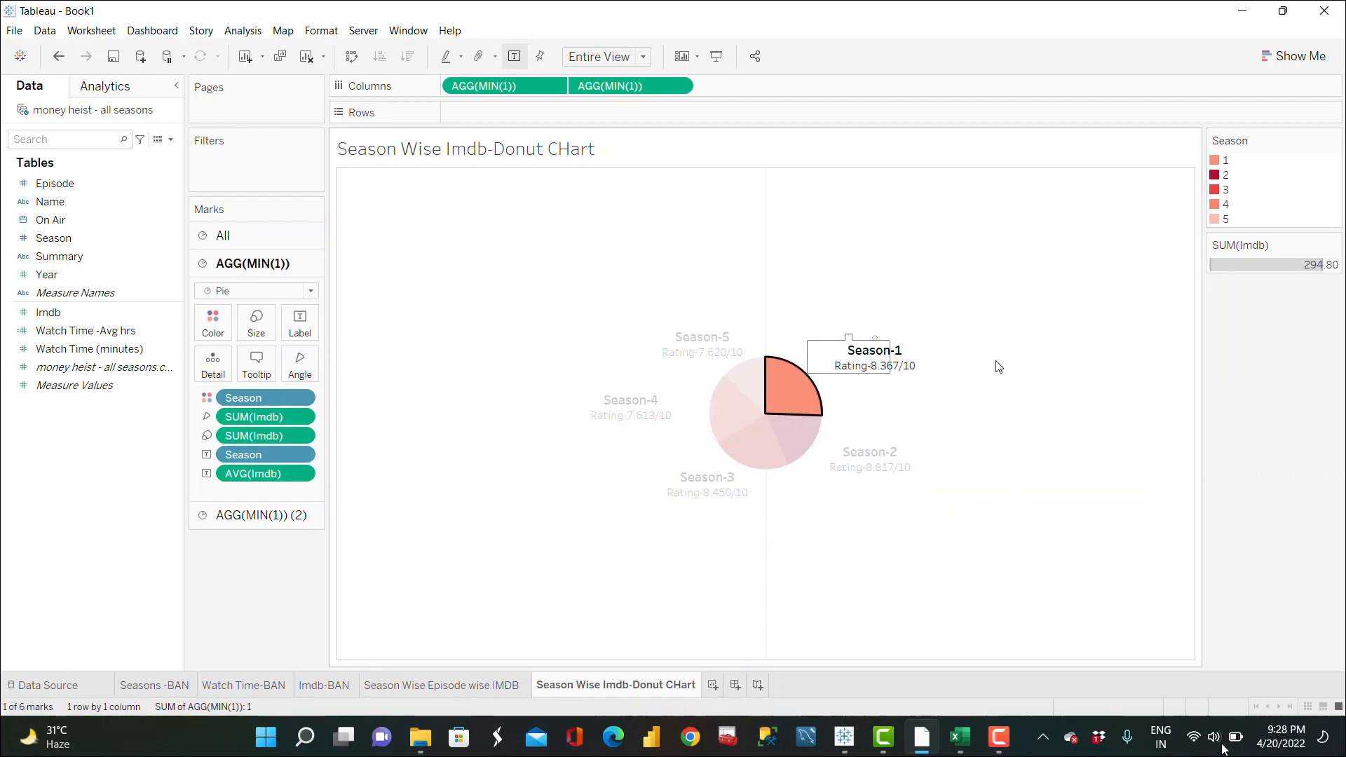
left_click(1022, 341)
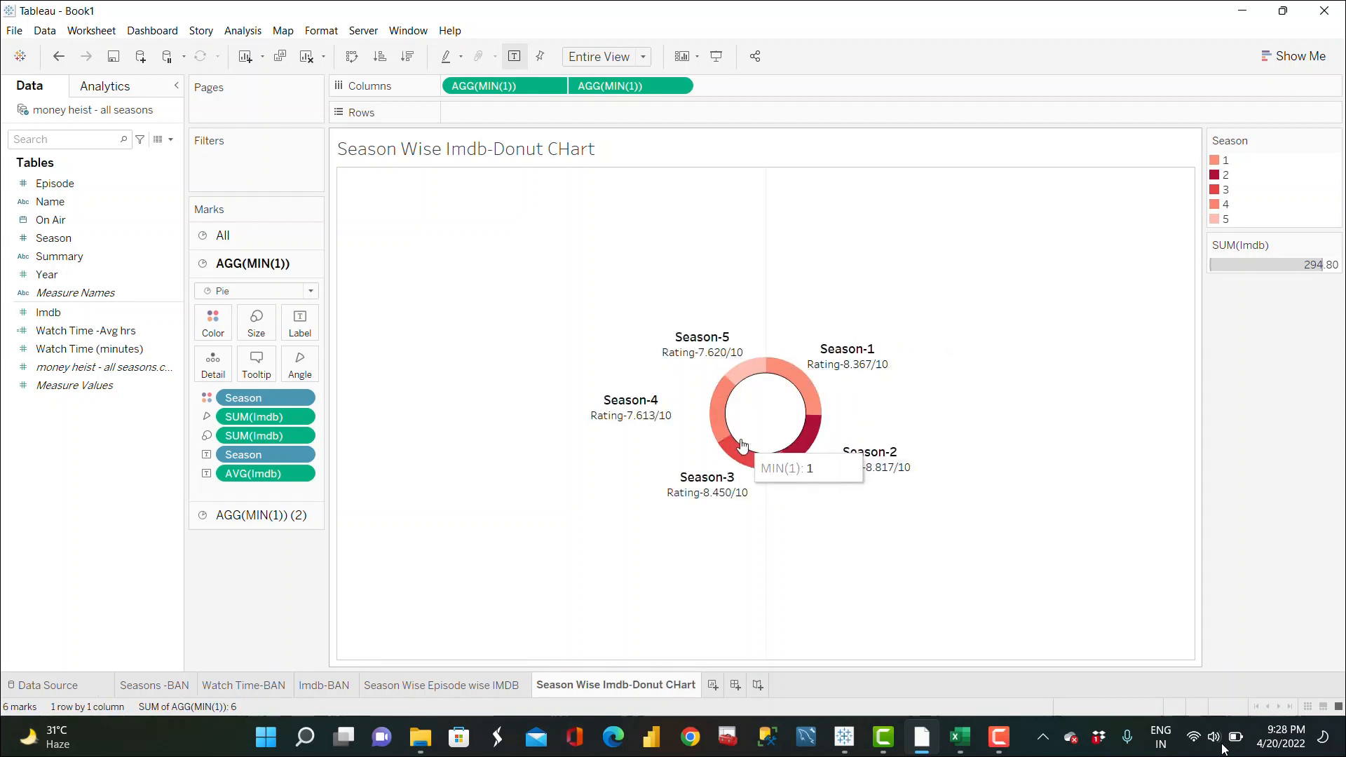
mouse_move(899, 472)
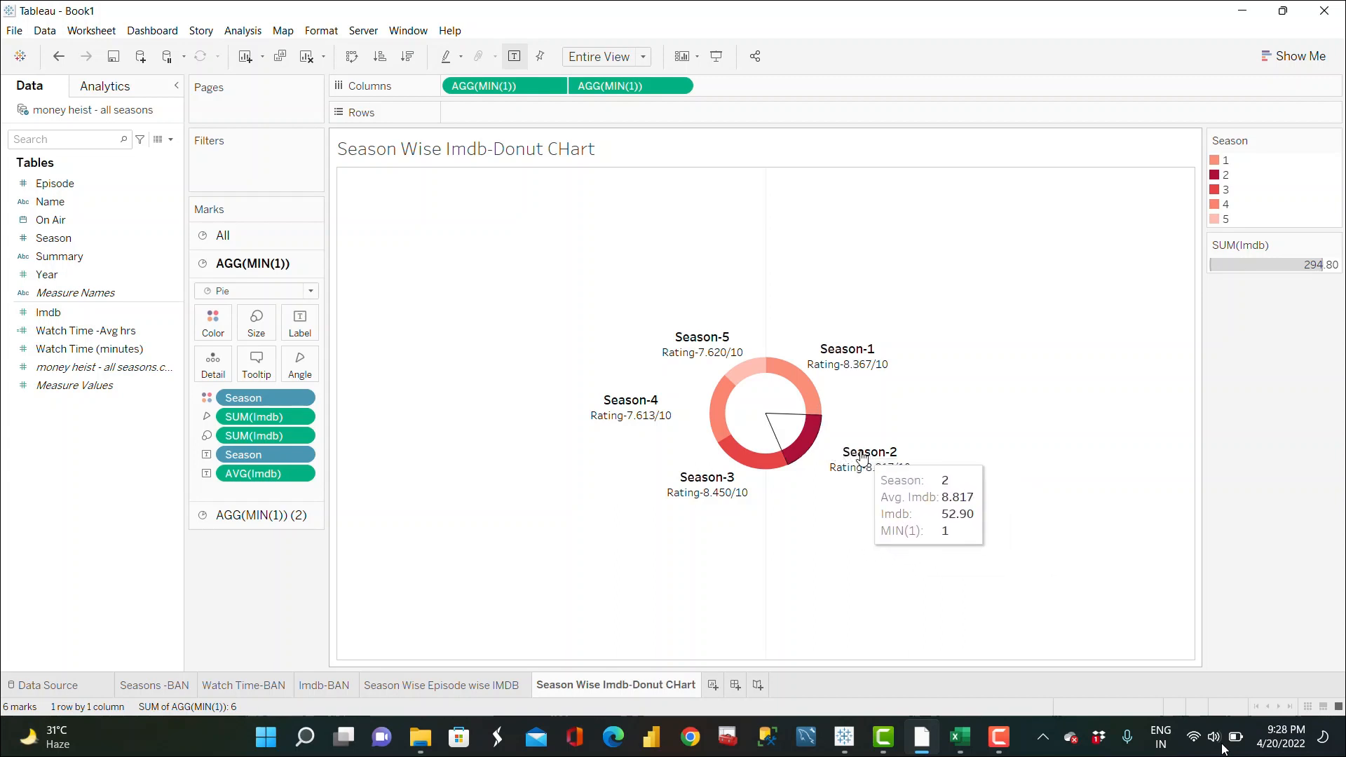
mouse_move(754, 467)
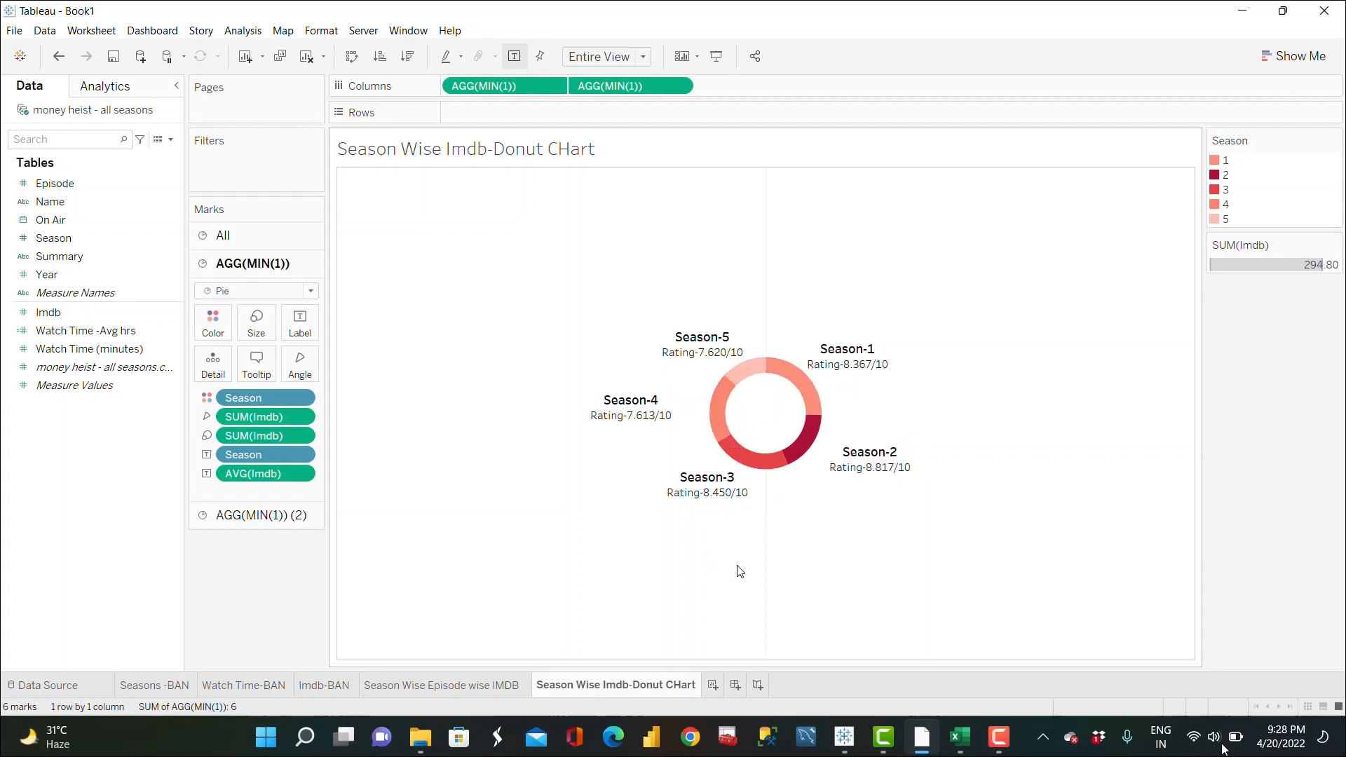
Step: Add a new worksheet and rename it "Watch Time per Season"
left_click(717, 688)
double_click(739, 687)
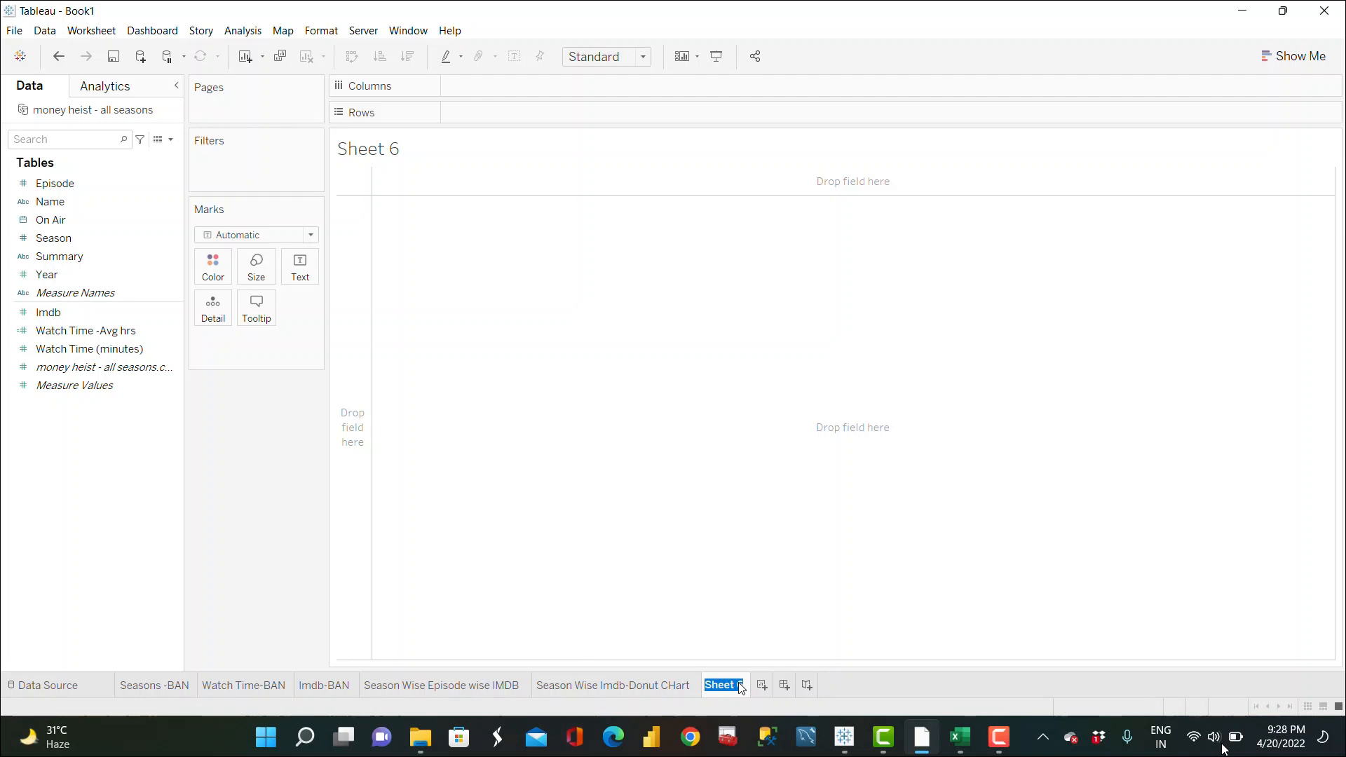
type("Watch Time per ")
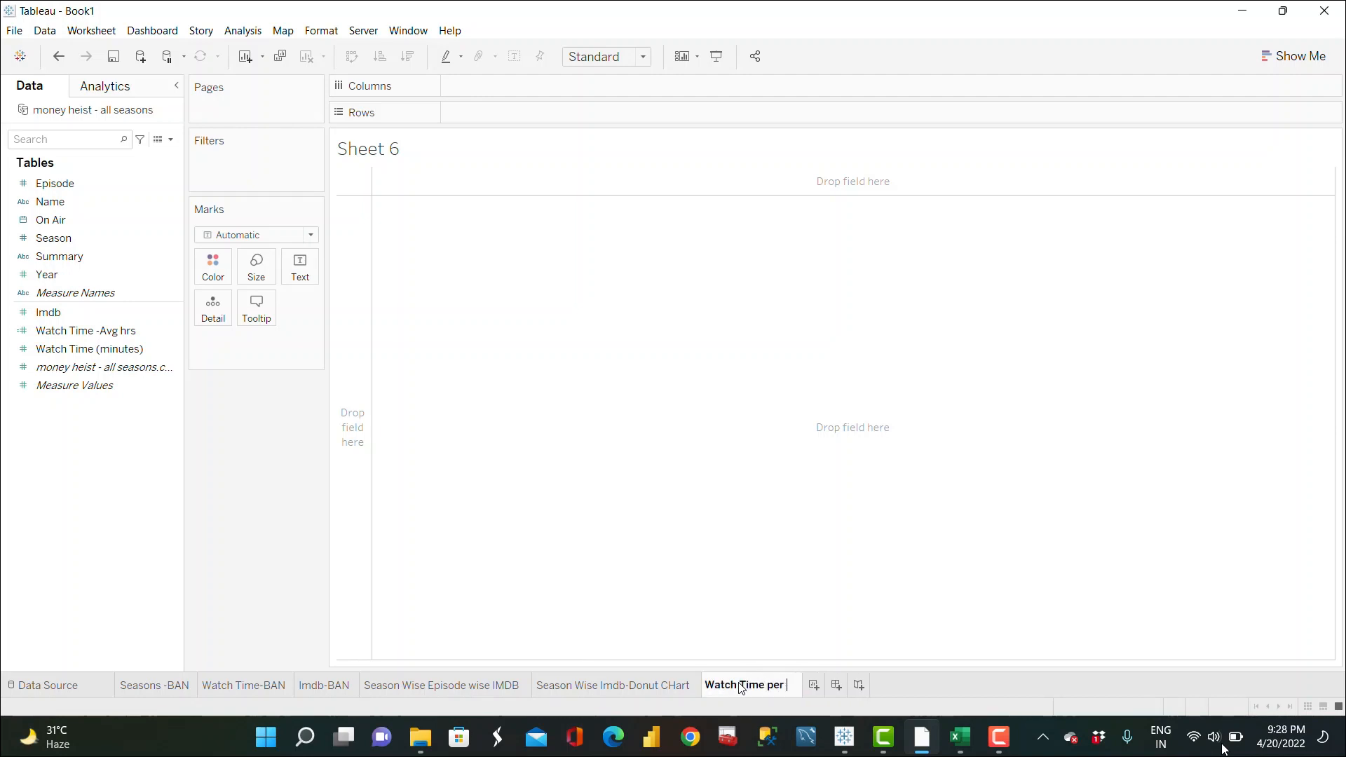
type("Season")
key("Return")
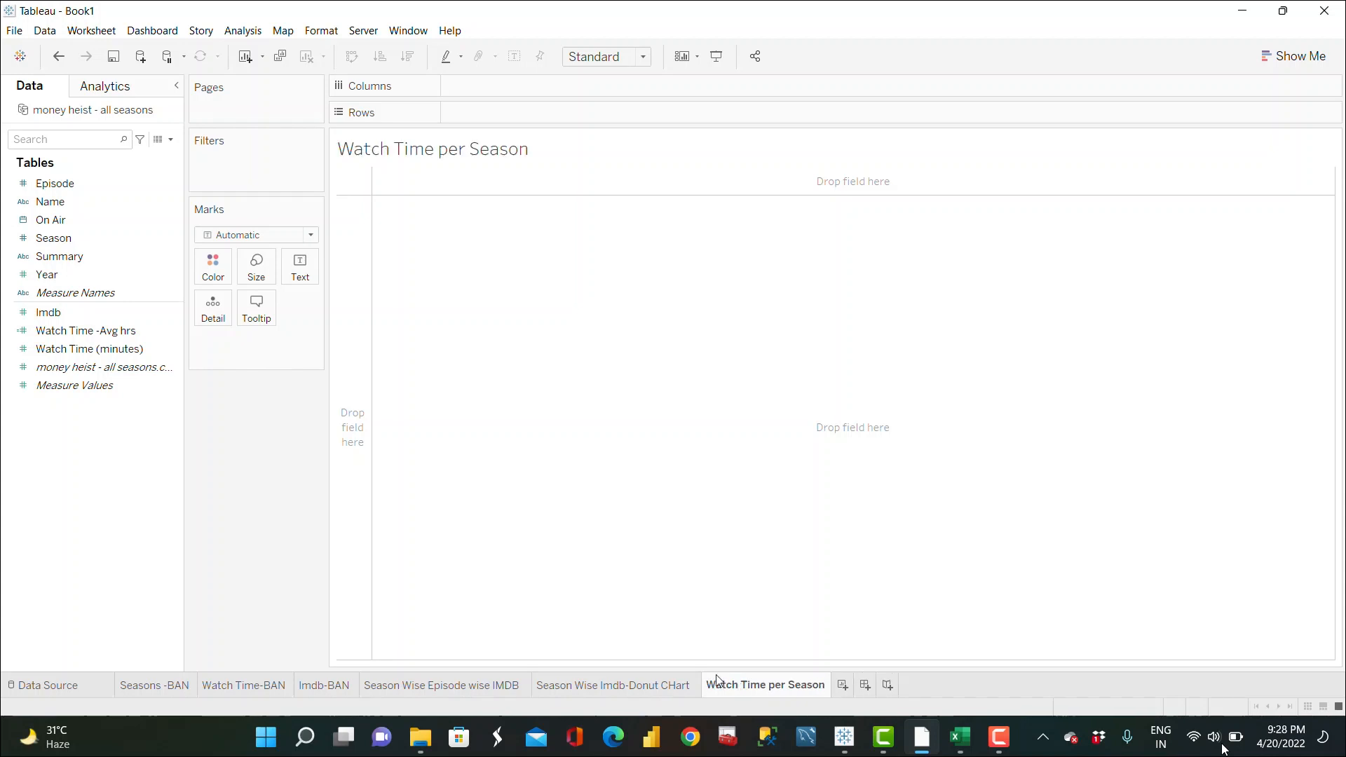
Step: Build a bar chart of Watch Time (minutes) by Season and swap the axes into horizontal bars
double_click(116, 349)
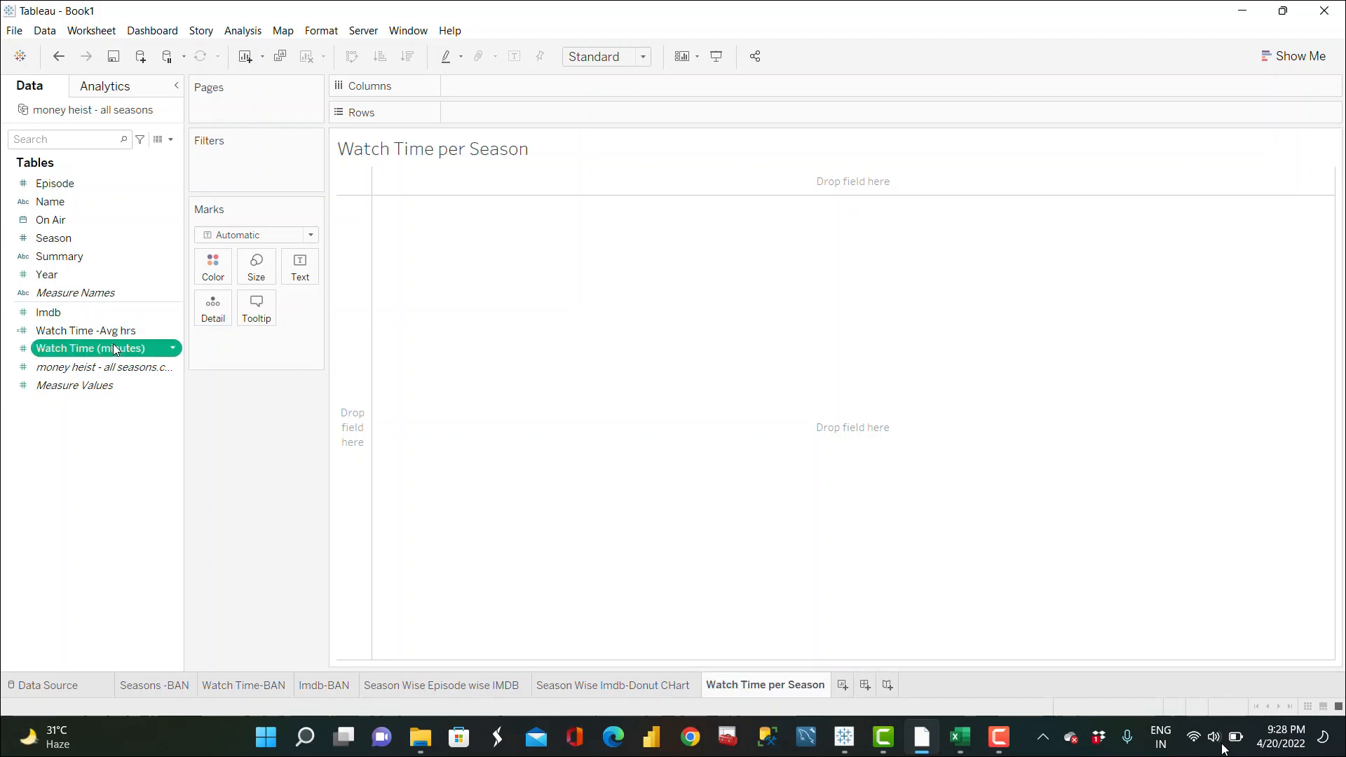
double_click(80, 234)
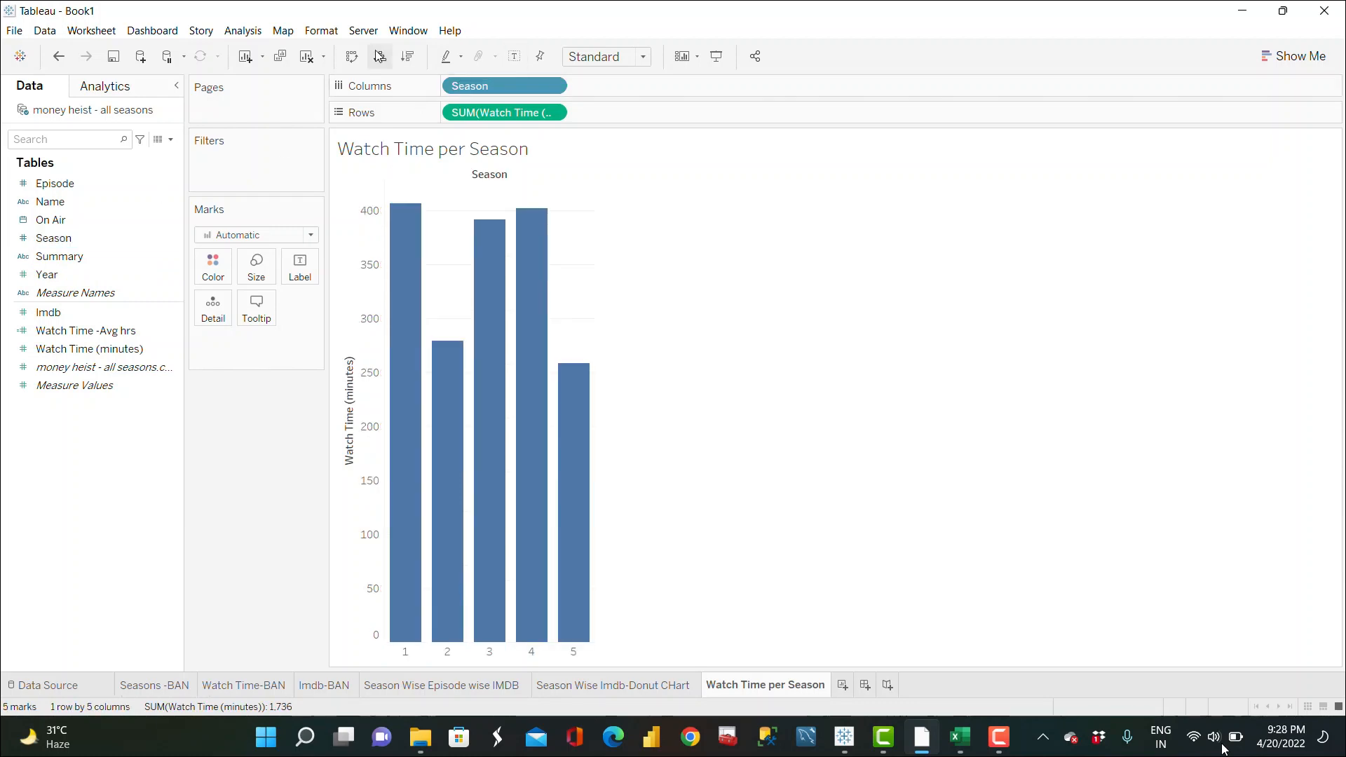
left_click(353, 59)
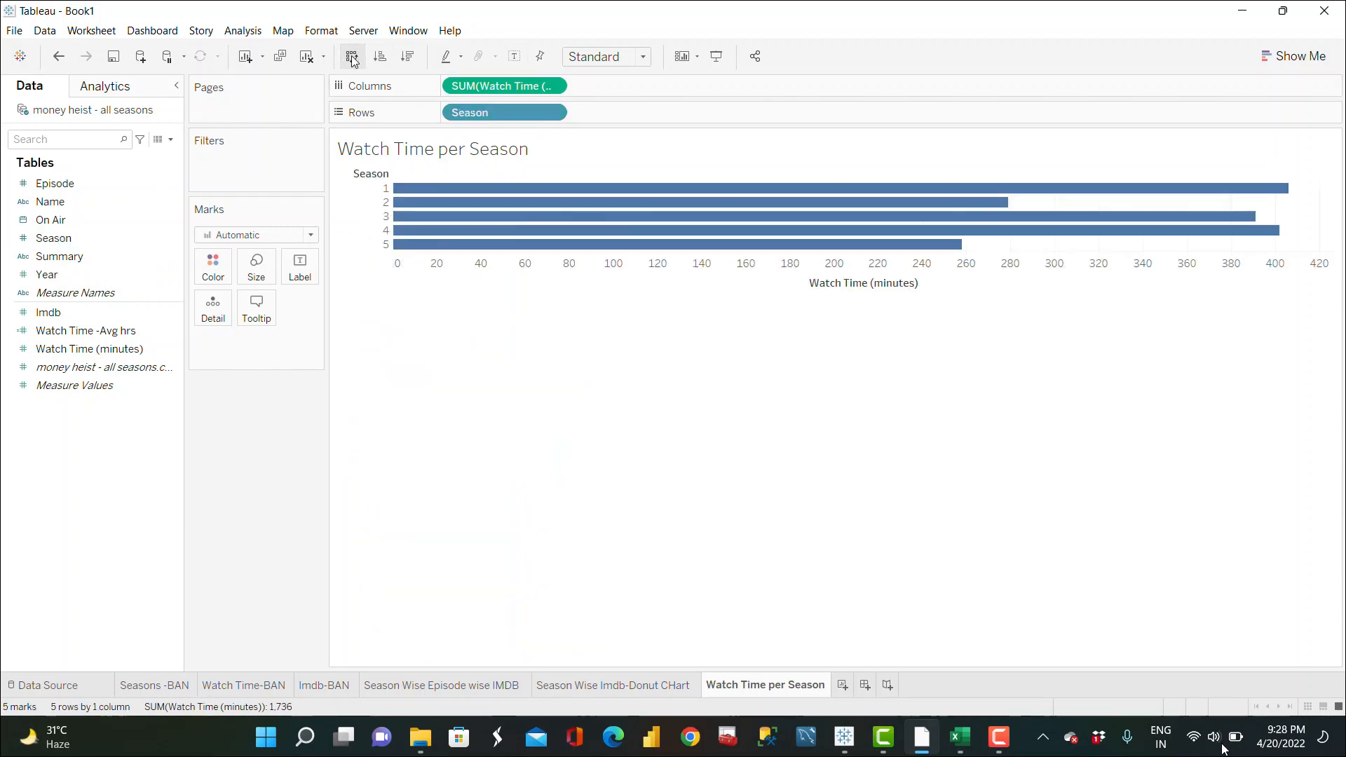
Step: Fit the chart to Entire View and sort the seasons descending by watch time
left_click(645, 57)
left_click(621, 120)
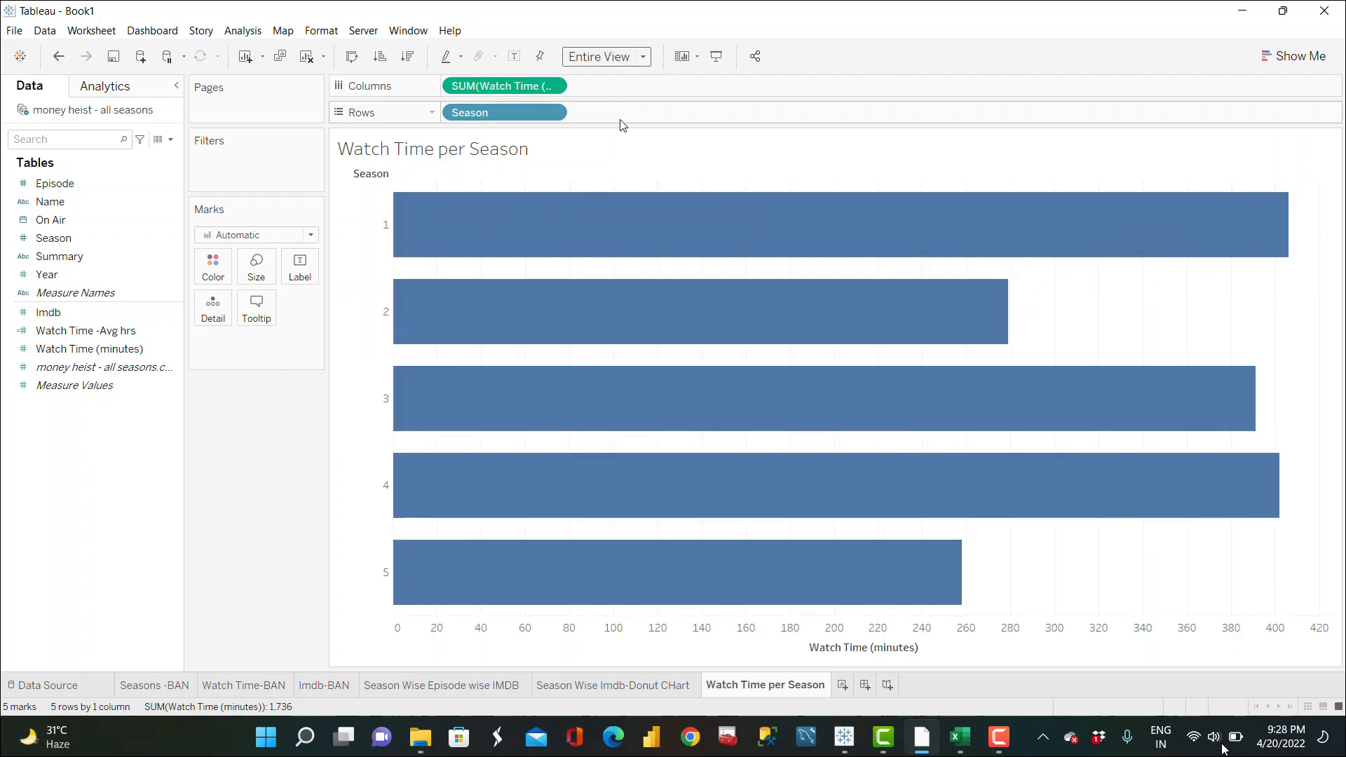
left_click(421, 59)
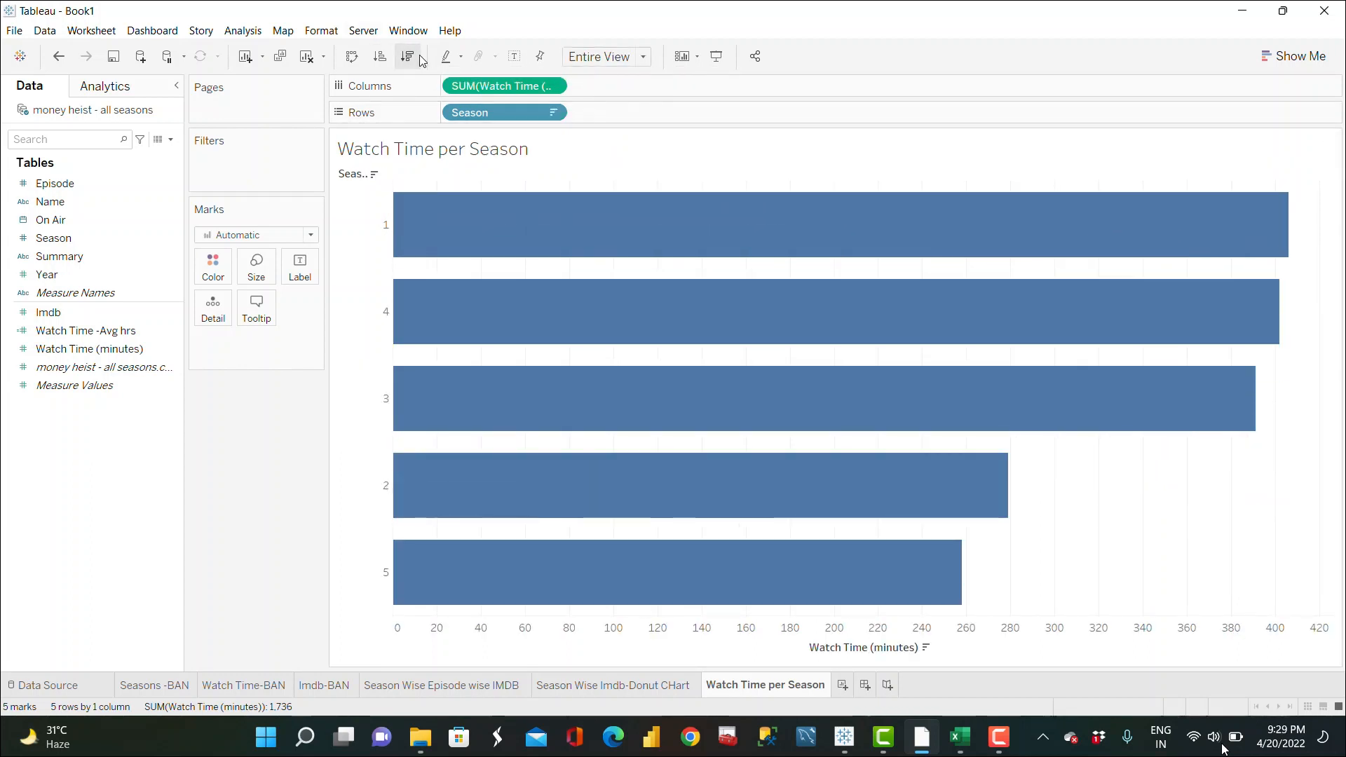
Step: Change the bar color to salmon red
left_click(223, 270)
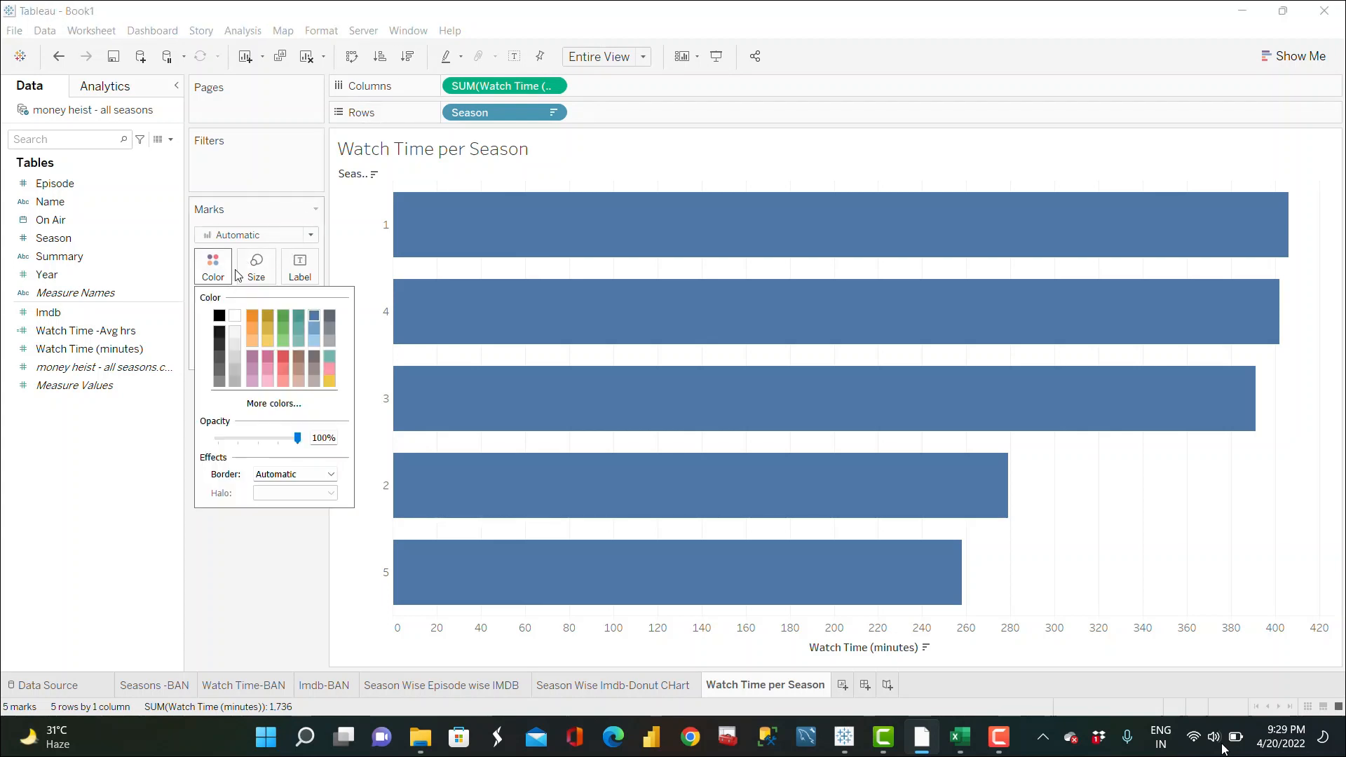
left_click(284, 359)
left_click(283, 371)
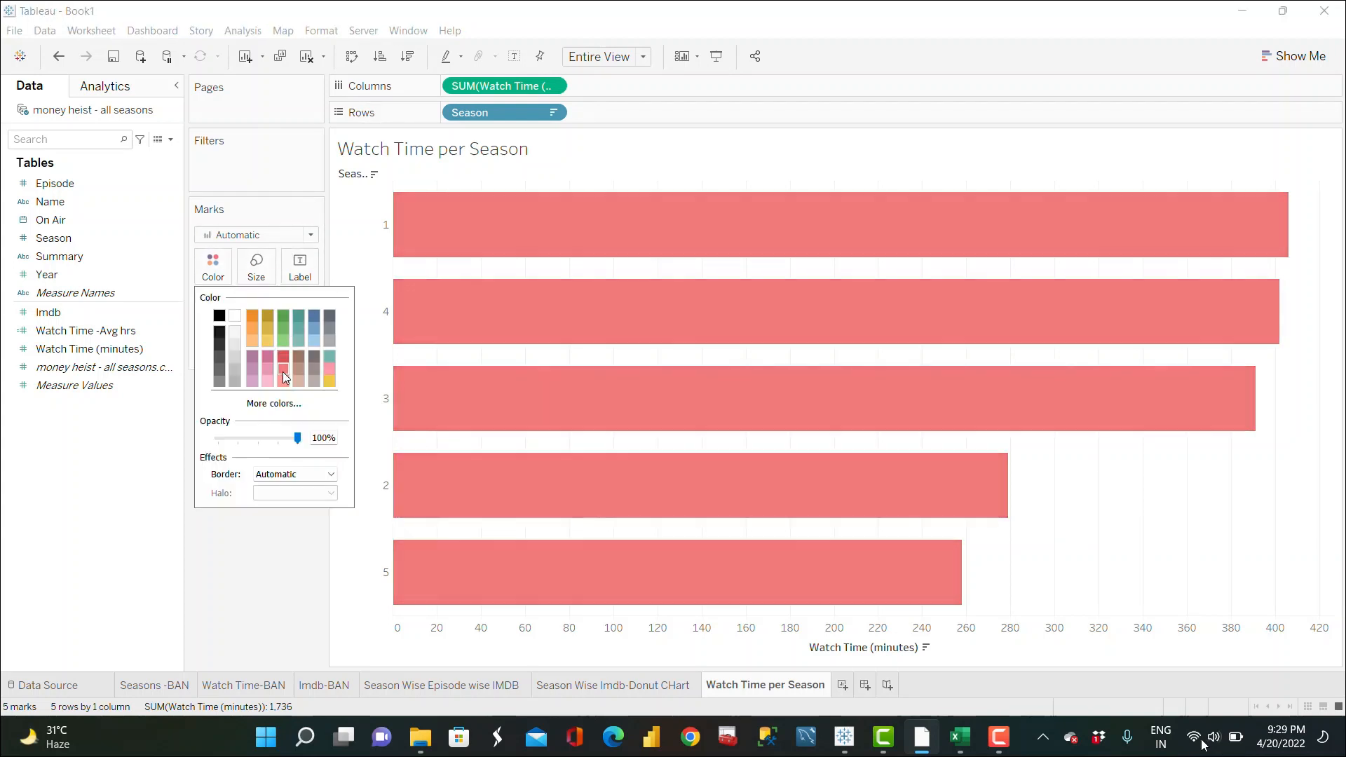
left_click(273, 543)
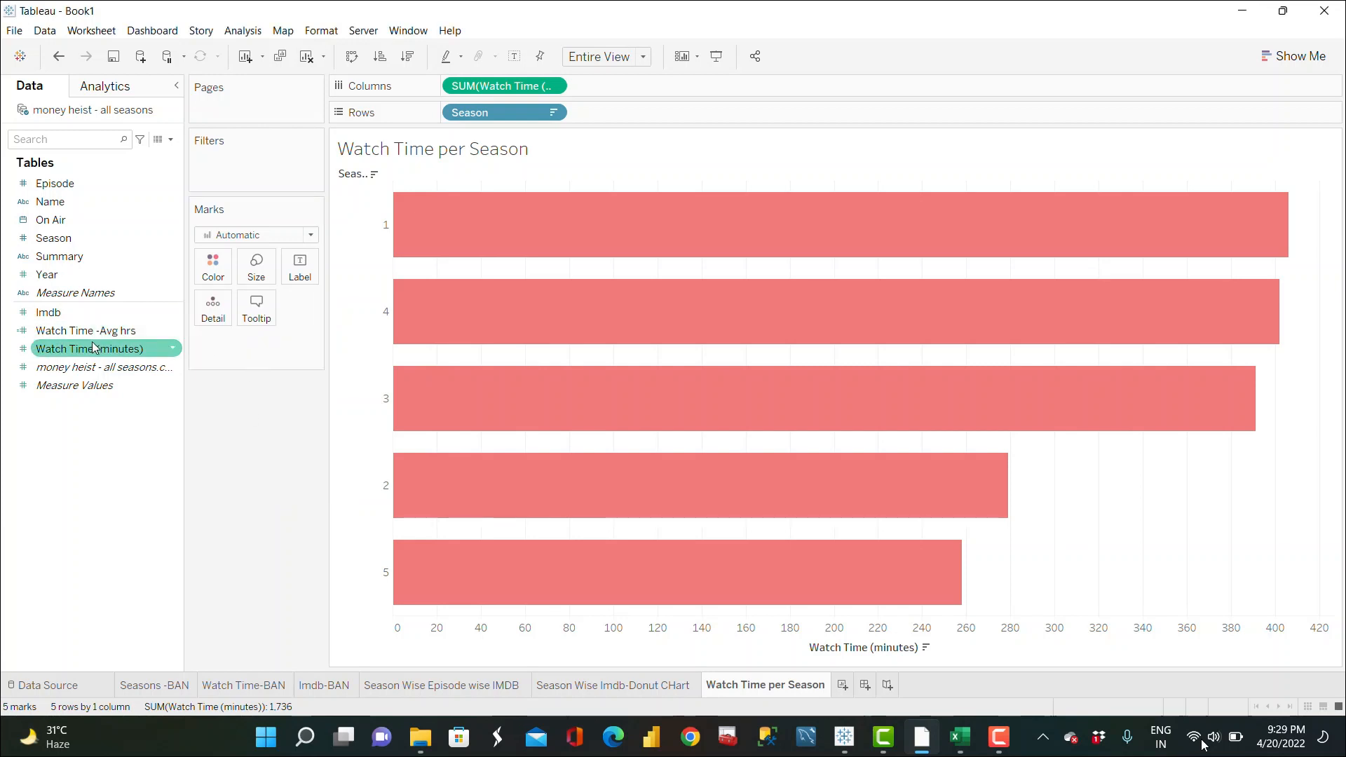
Step: Label each bar with its Watch Time (minutes) value followed by the word "minute"
left_click_drag(96, 348, 301, 276)
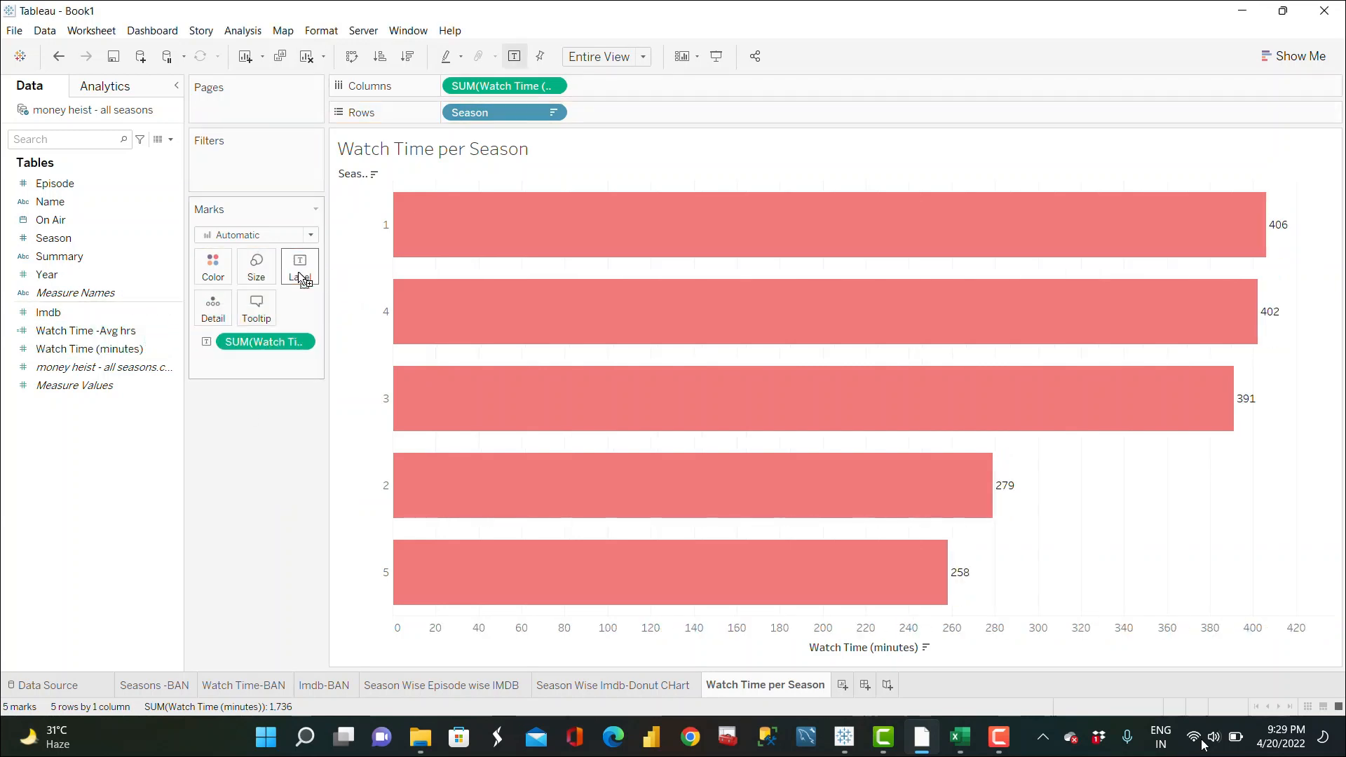
left_click(301, 276)
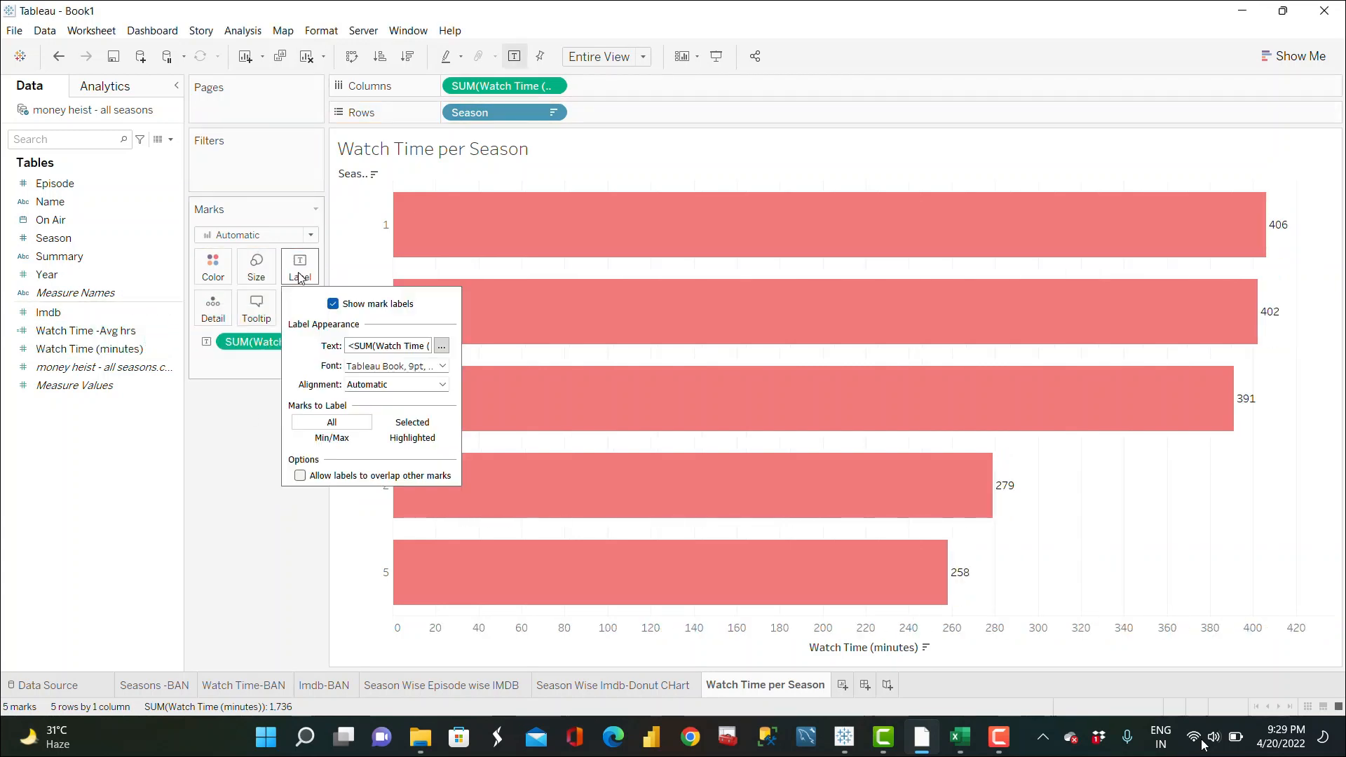
left_click(441, 343)
type("minutes))> minute")
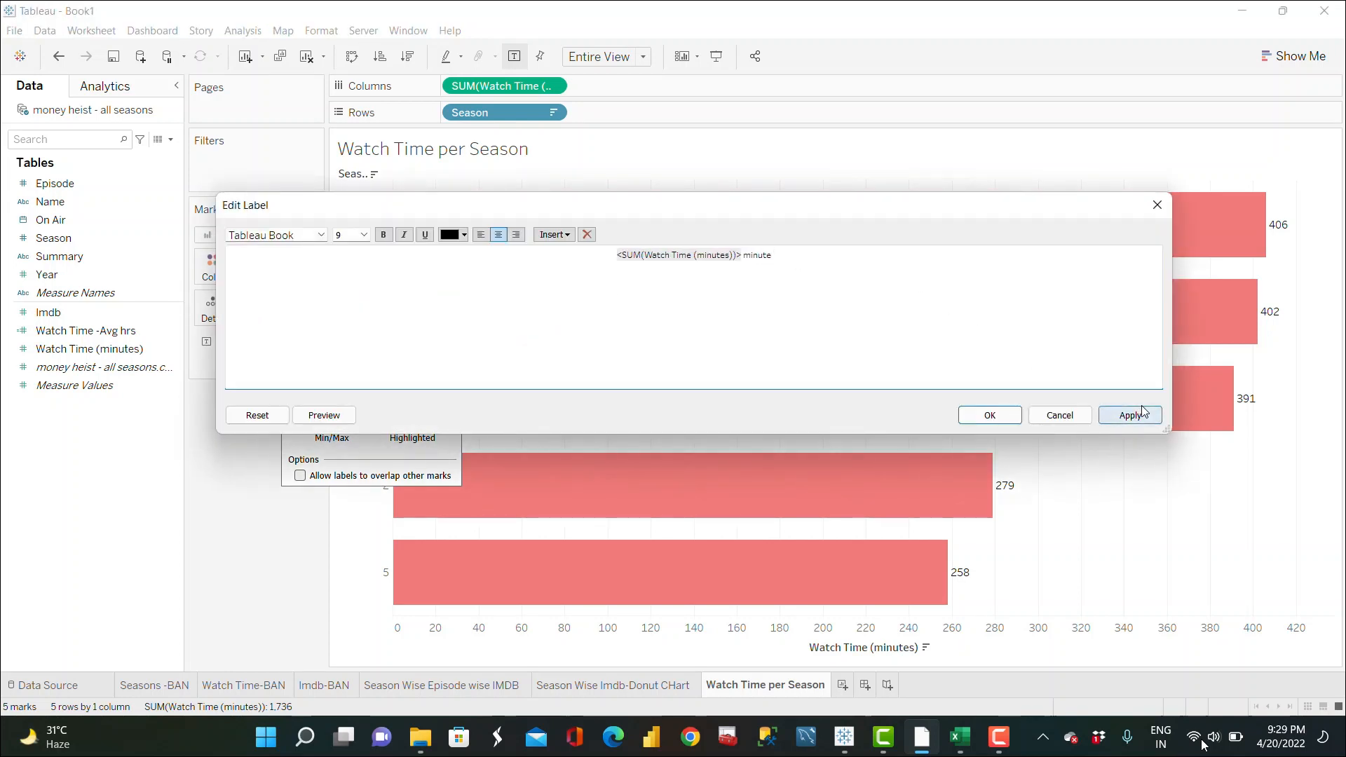
left_click(1130, 414)
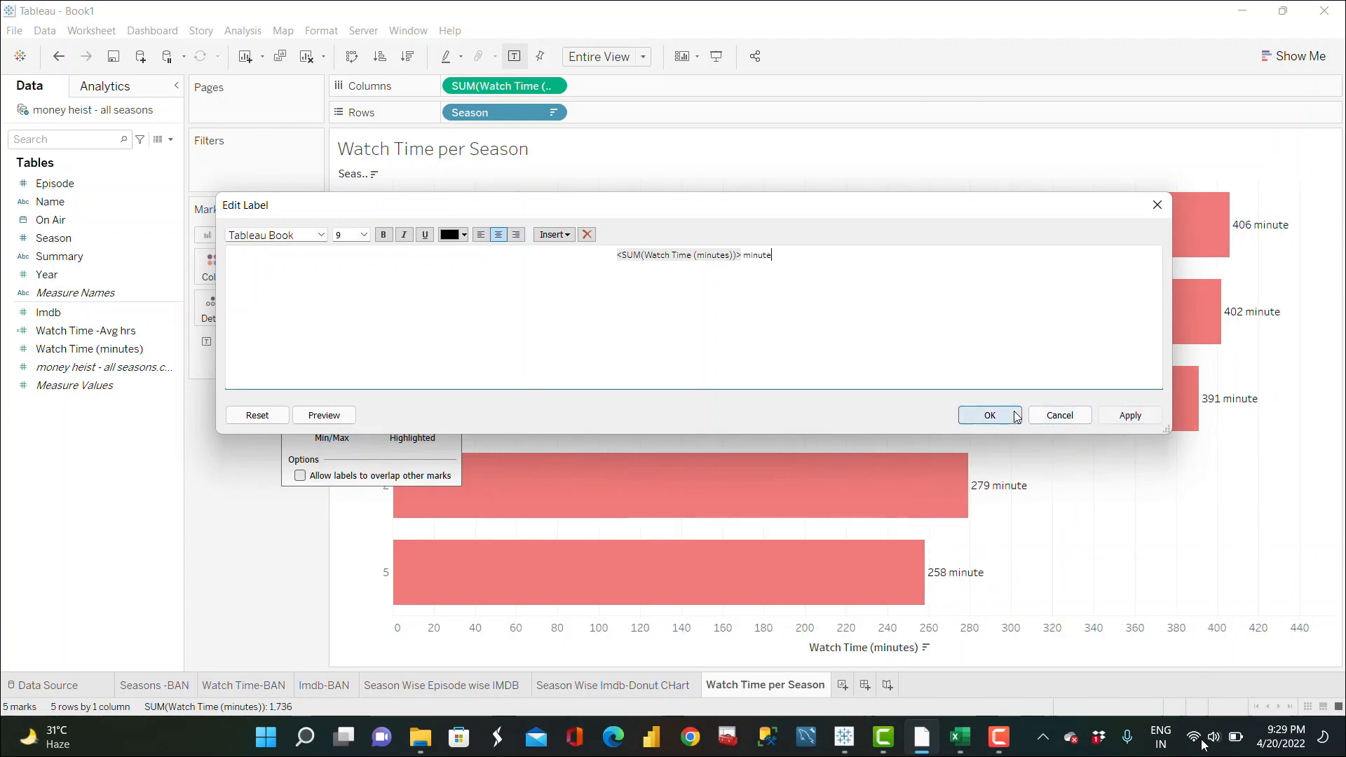
left_click(1017, 416)
left_click(279, 487)
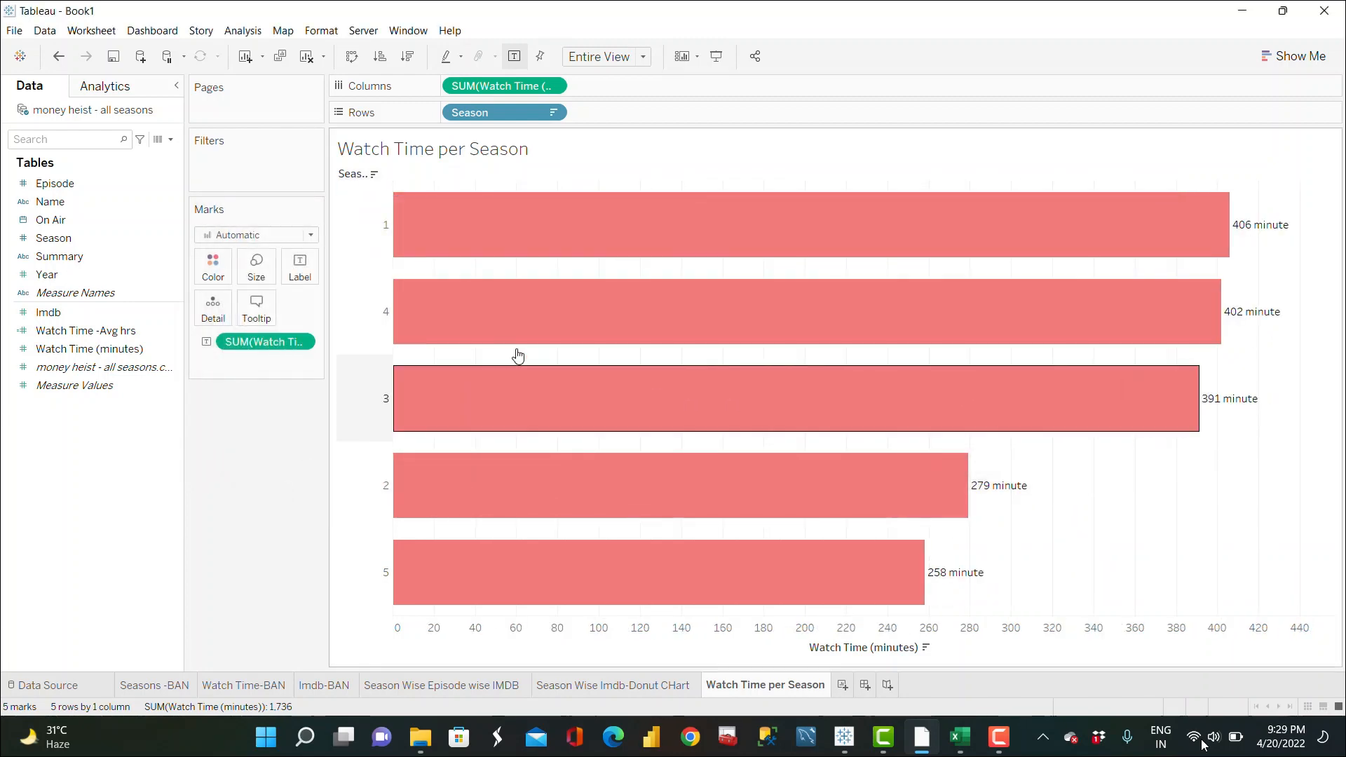
Step: Add a new worksheet and rename it "YoY IMdb"
left_click(844, 687)
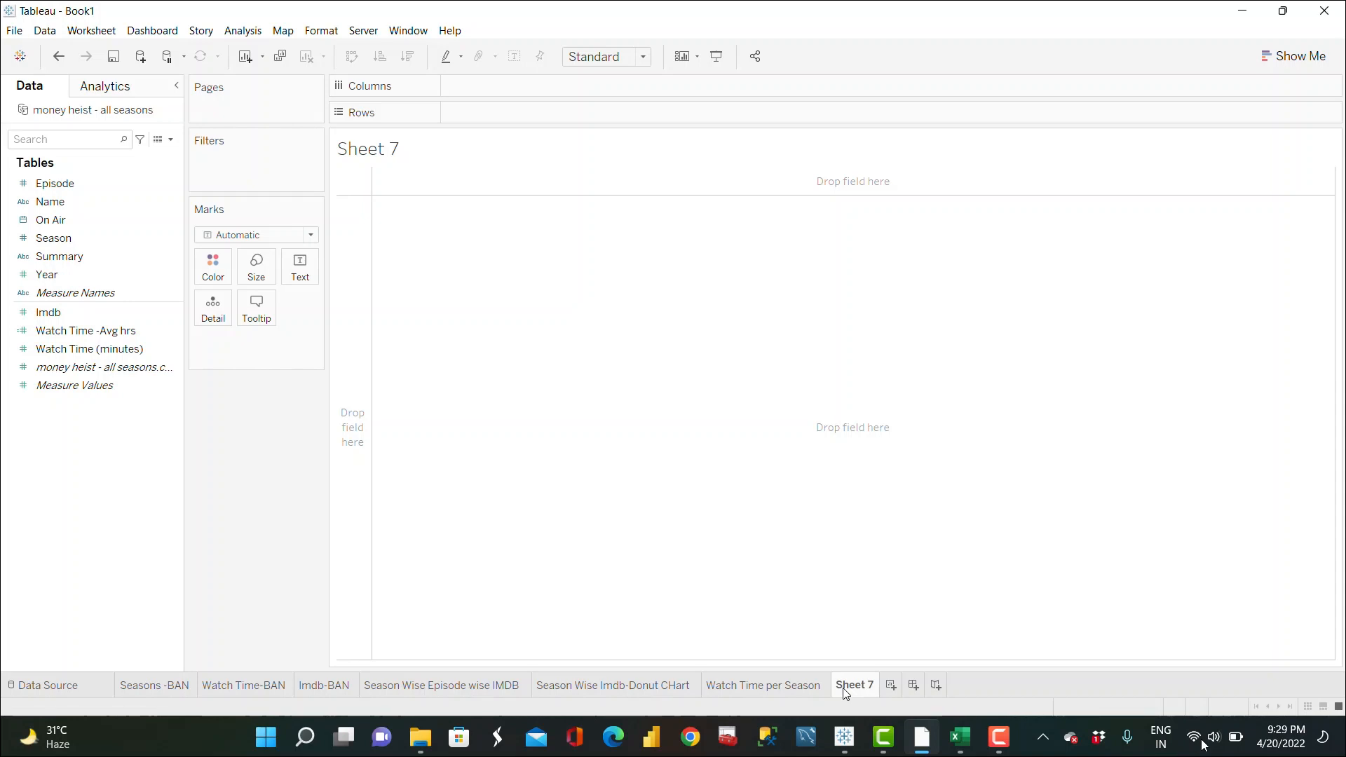
double_click(846, 685)
type("YoY IMdb")
key("Return")
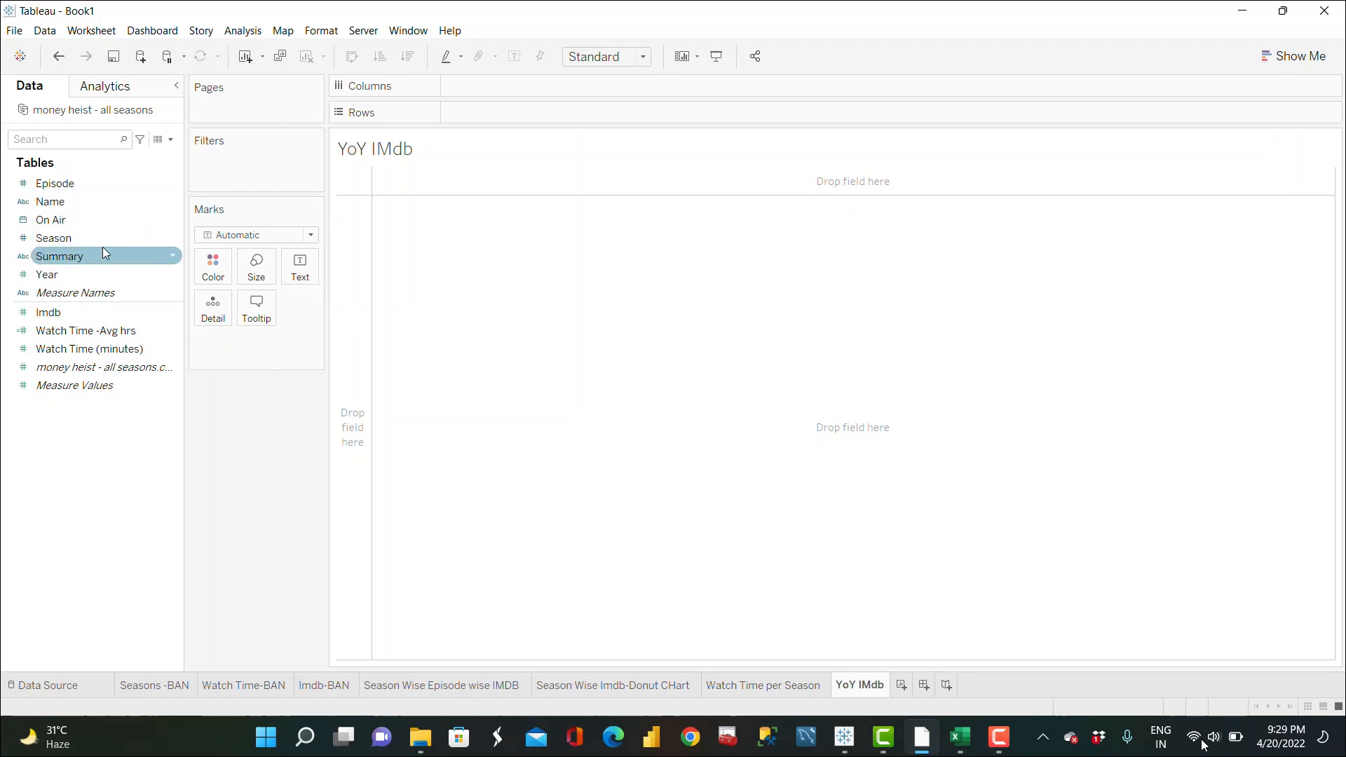
left_click_drag(53, 238, 265, 469)
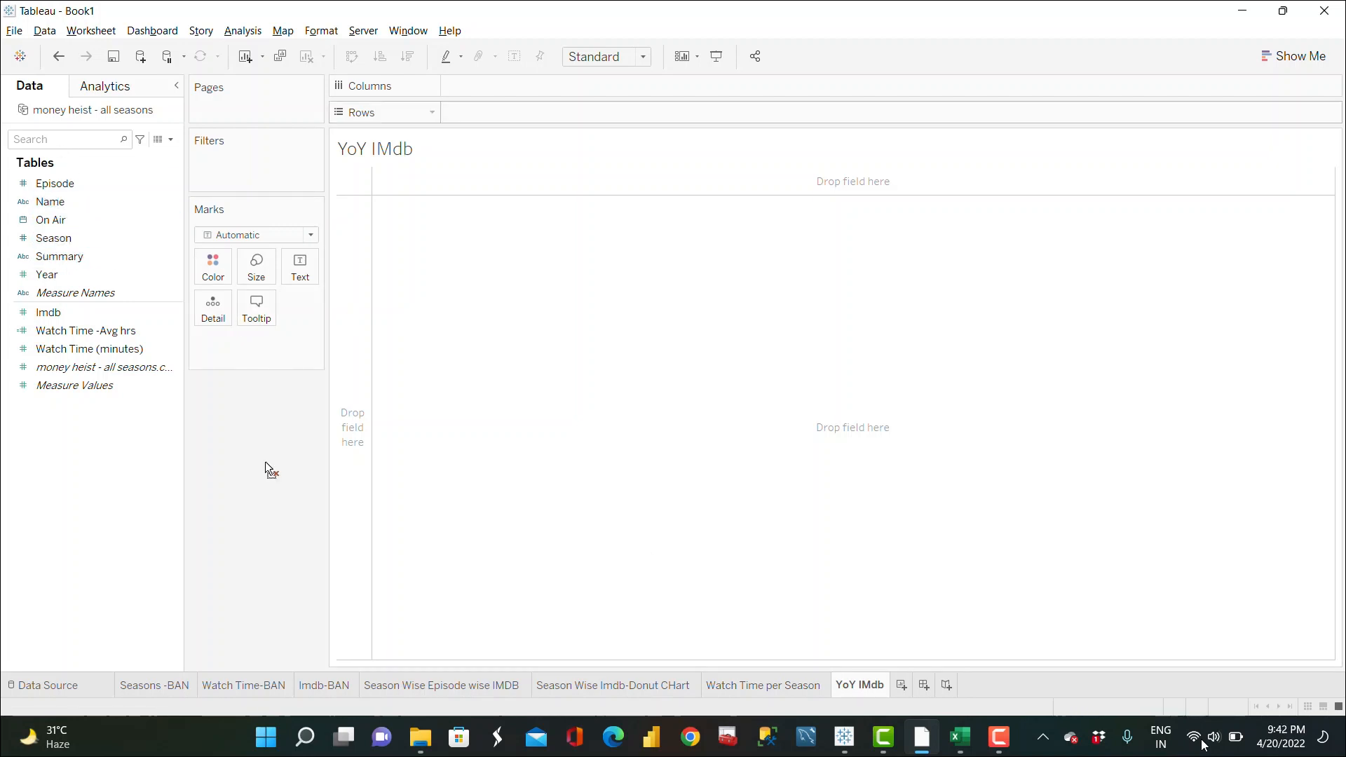
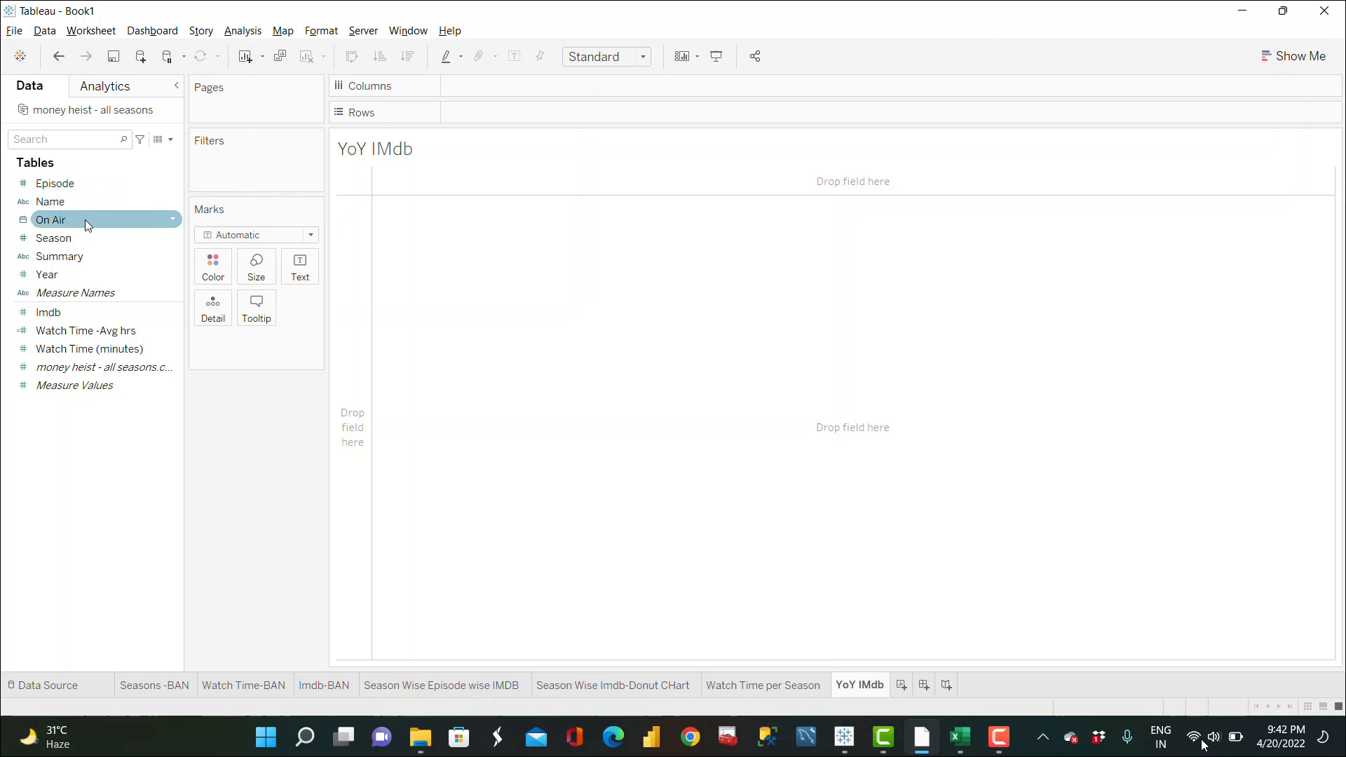
Step: Build a line chart of average Imdb by year of On Air on the YoY IMdb sheet
left_click_drag(86, 220, 516, 91)
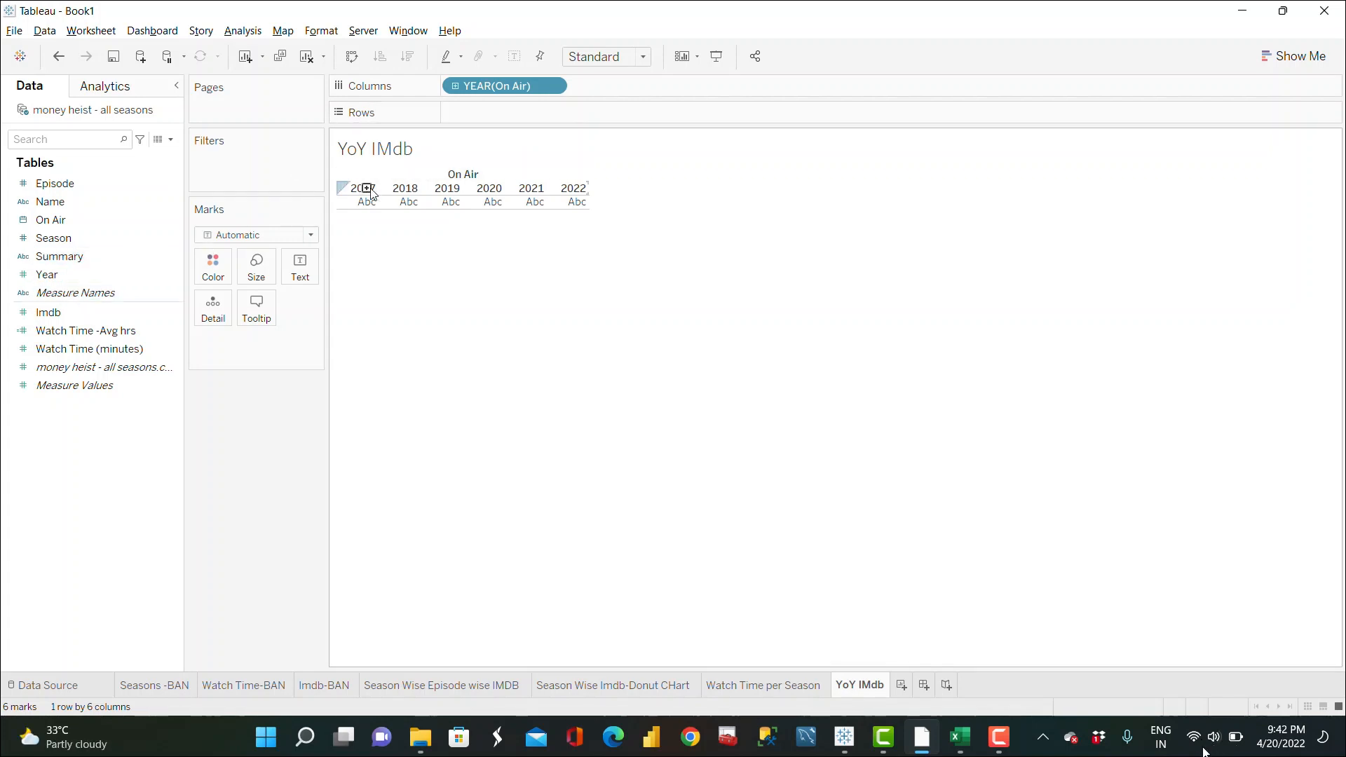
left_click(49, 312)
left_click_drag(42, 309, 473, 113)
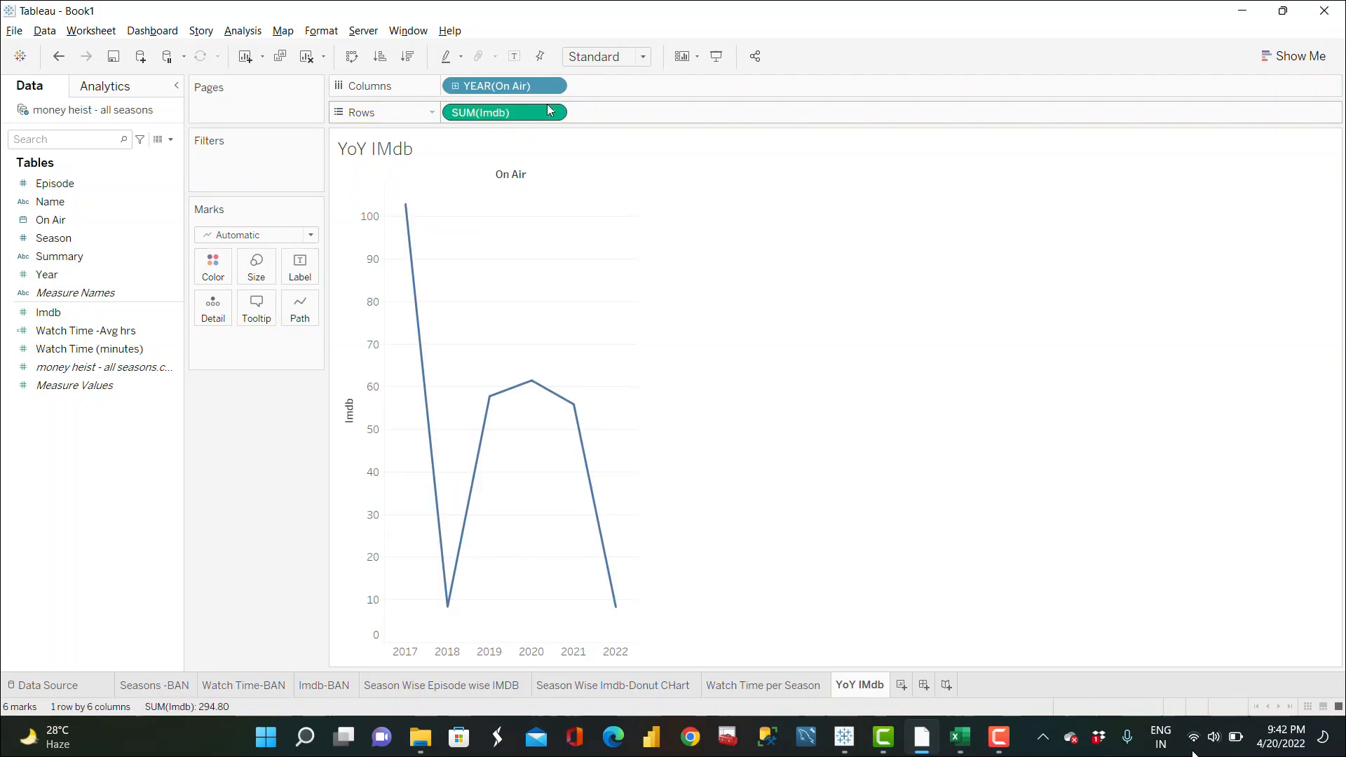
left_click(553, 113)
mouse_move(526, 284)
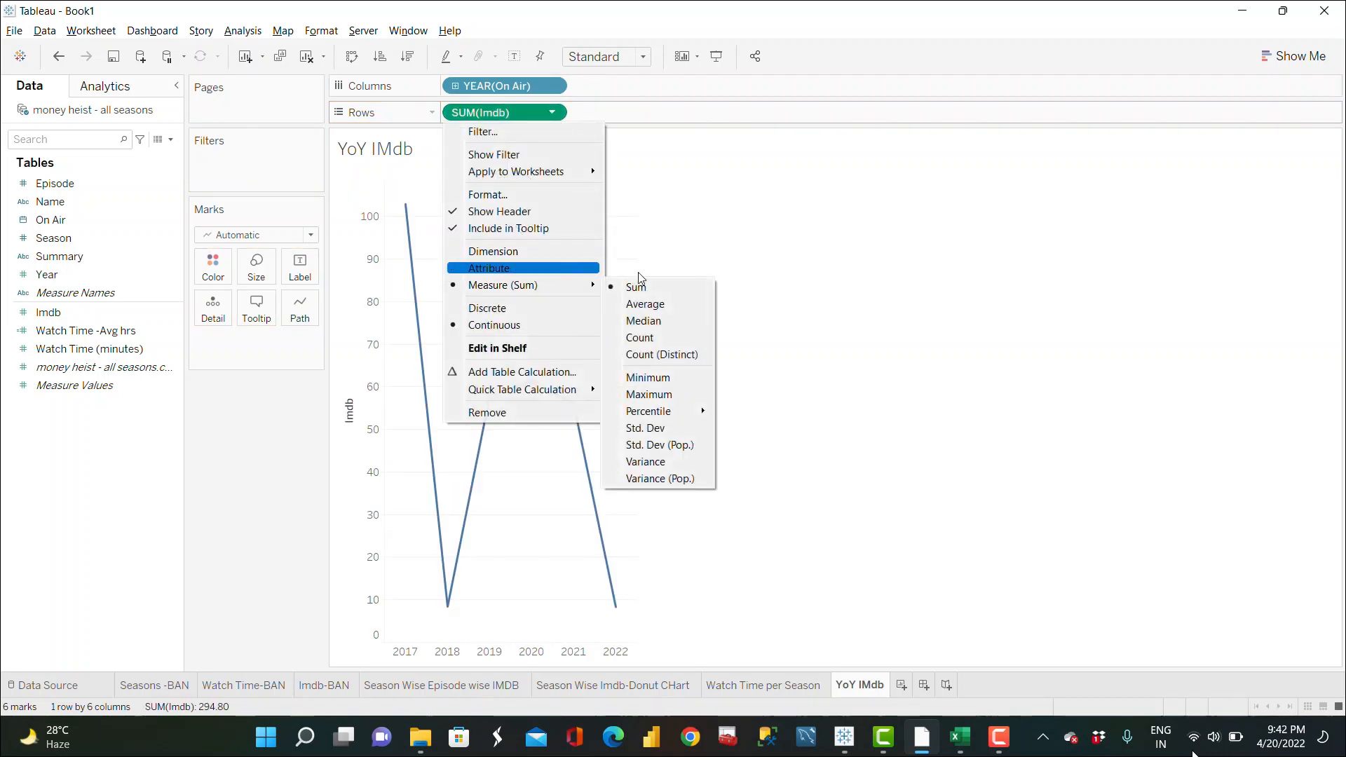
left_click(657, 304)
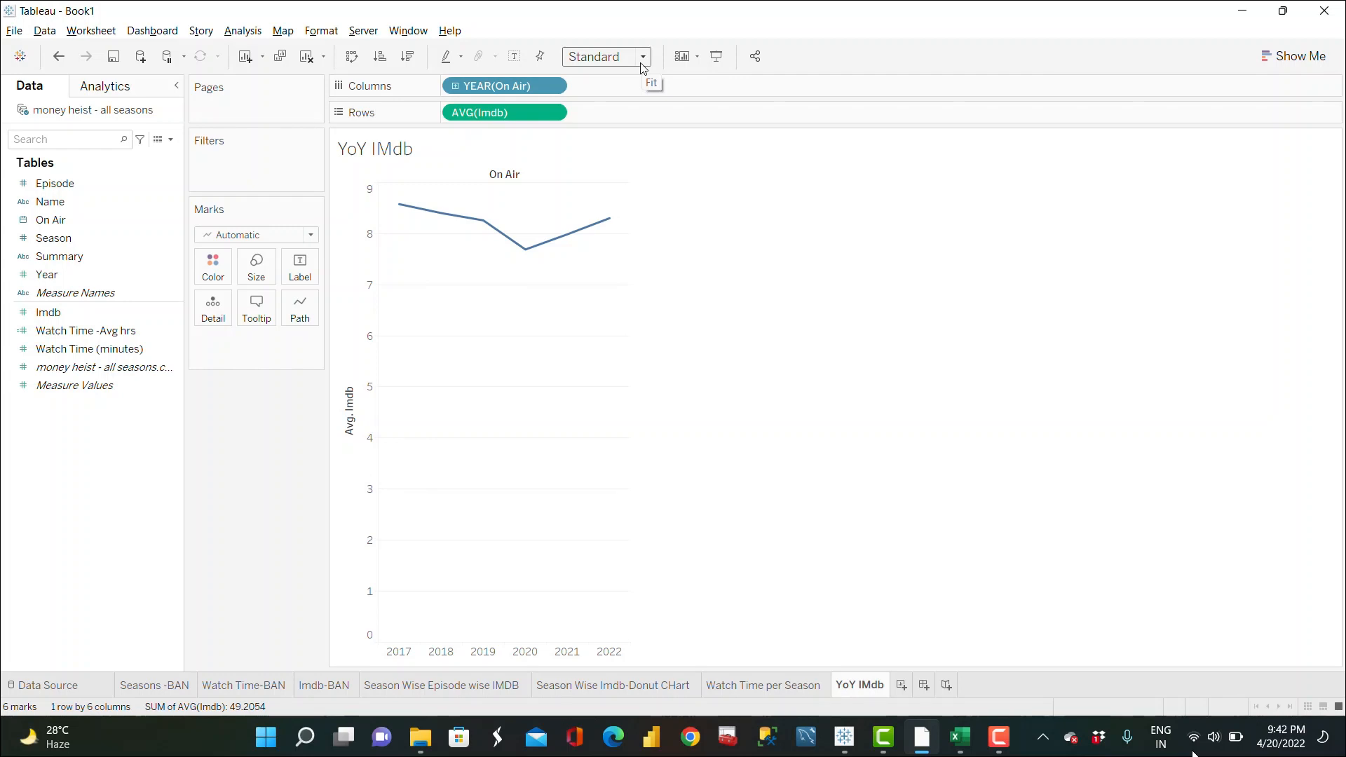
Step: Fit the YoY IMdb chart to Entire View
left_click(500, 687)
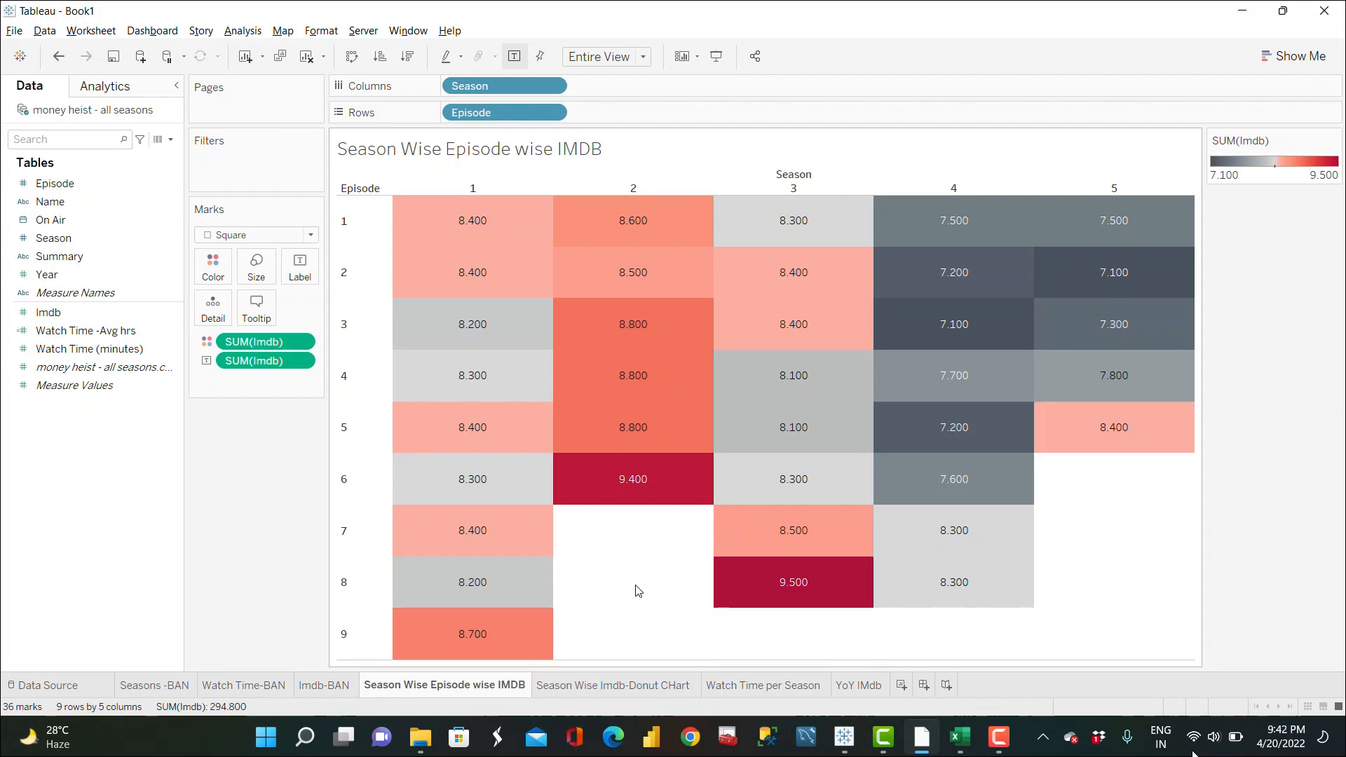
left_click(863, 686)
left_click(635, 57)
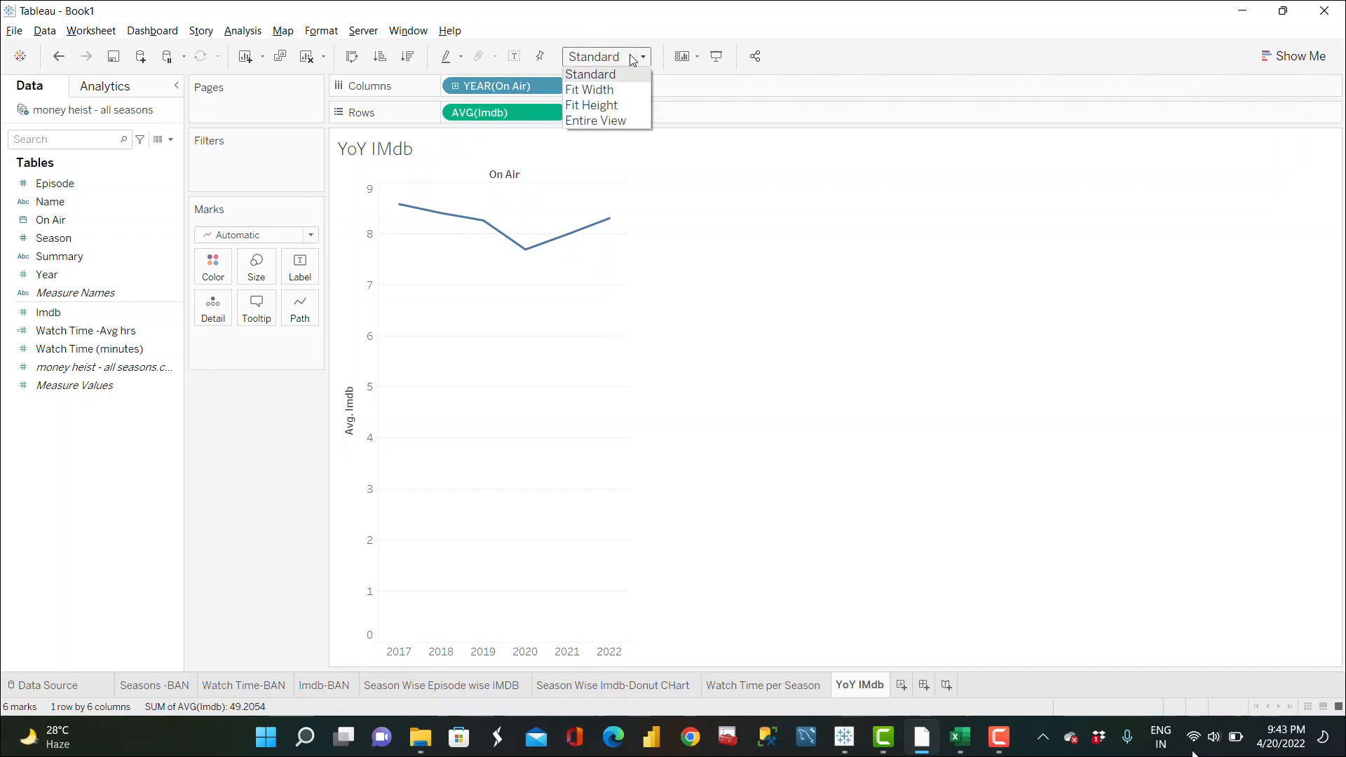
left_click(615, 121)
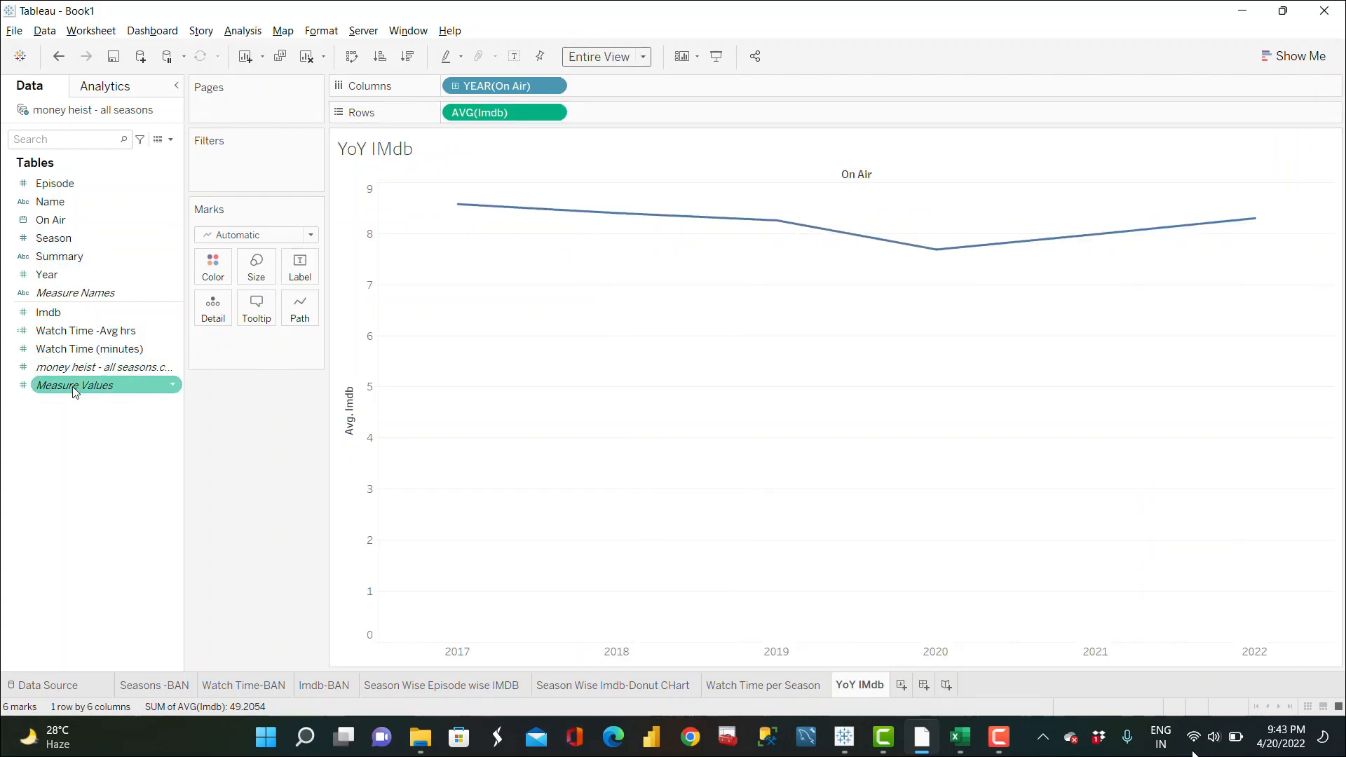
Step: Put Measure Names on Color and add a second Imdb measure to the rows
left_click_drag(84, 301, 200, 280)
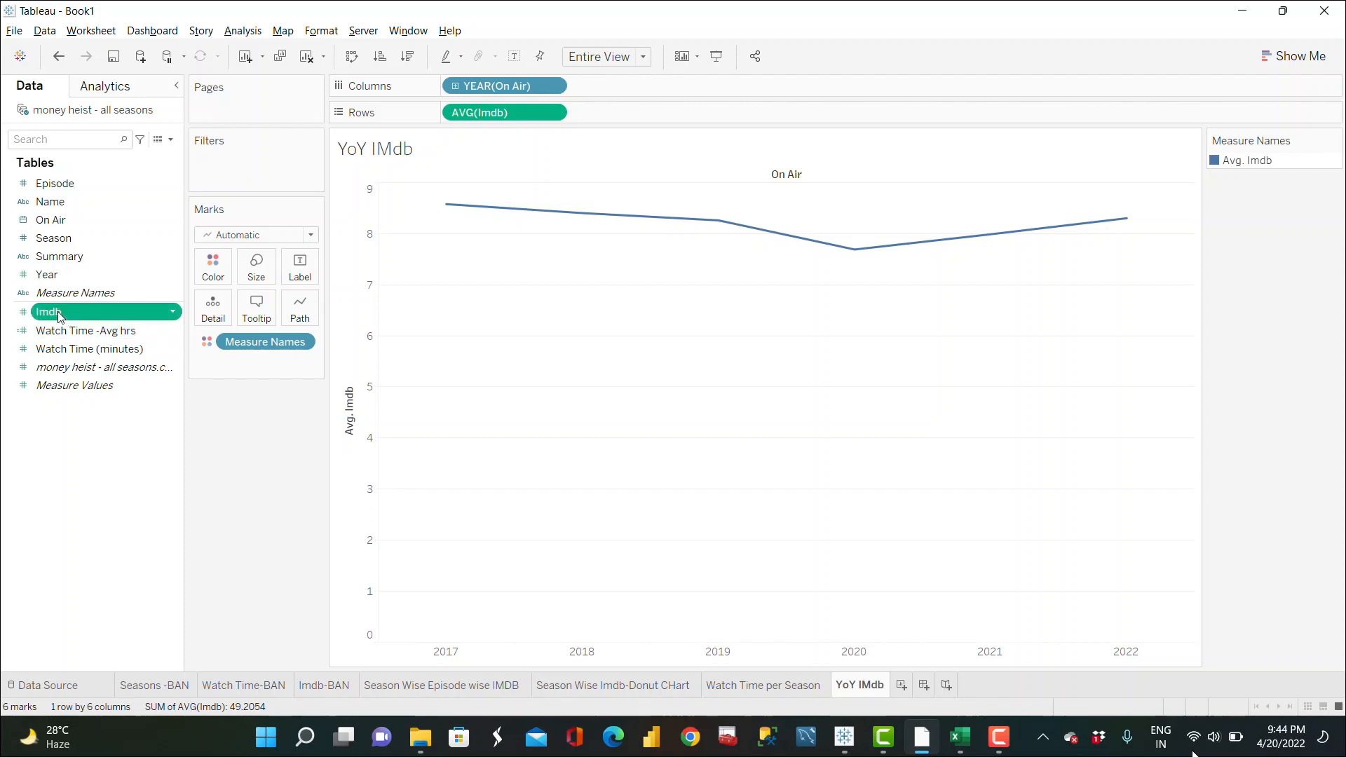
left_click_drag(59, 315, 607, 113)
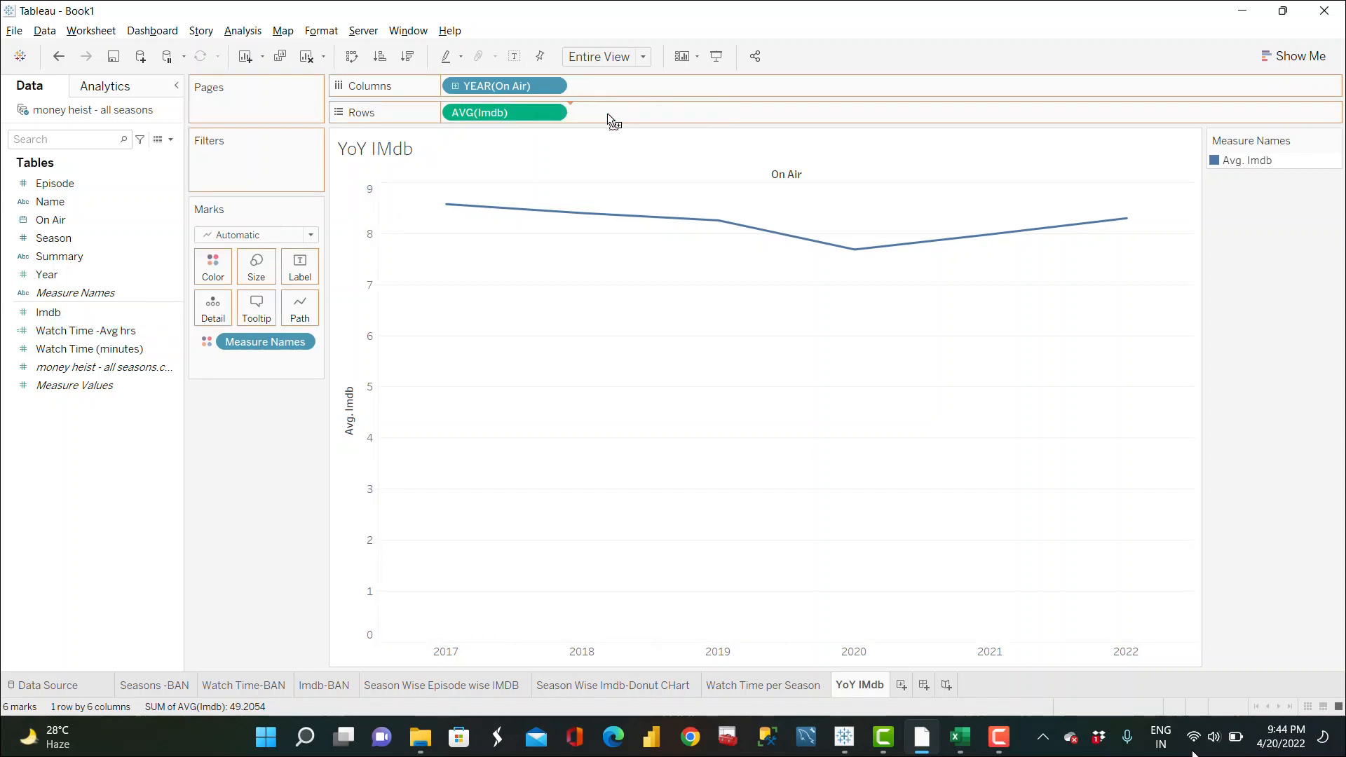
Step: Apply a Percent Difference quick table calculation to the second Imdb measure
left_click(678, 113)
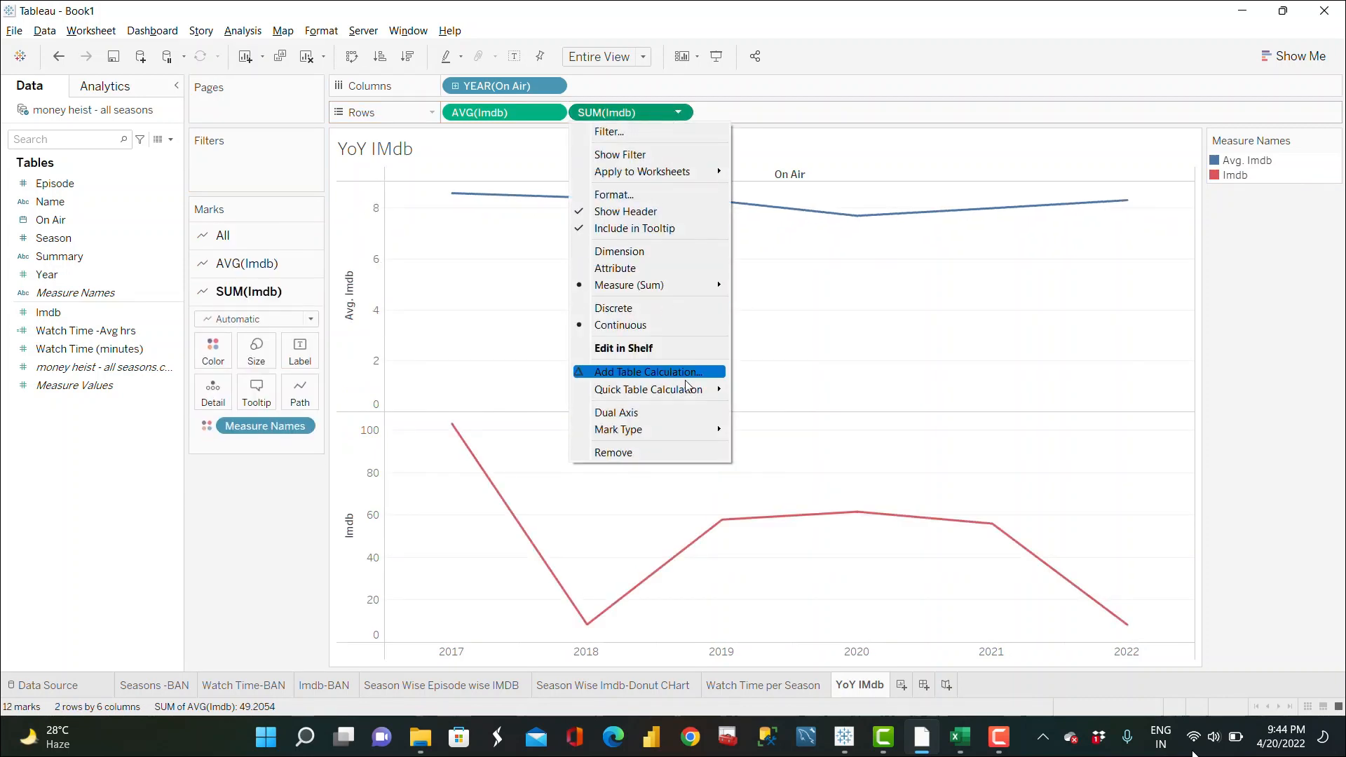
mouse_move(712, 393)
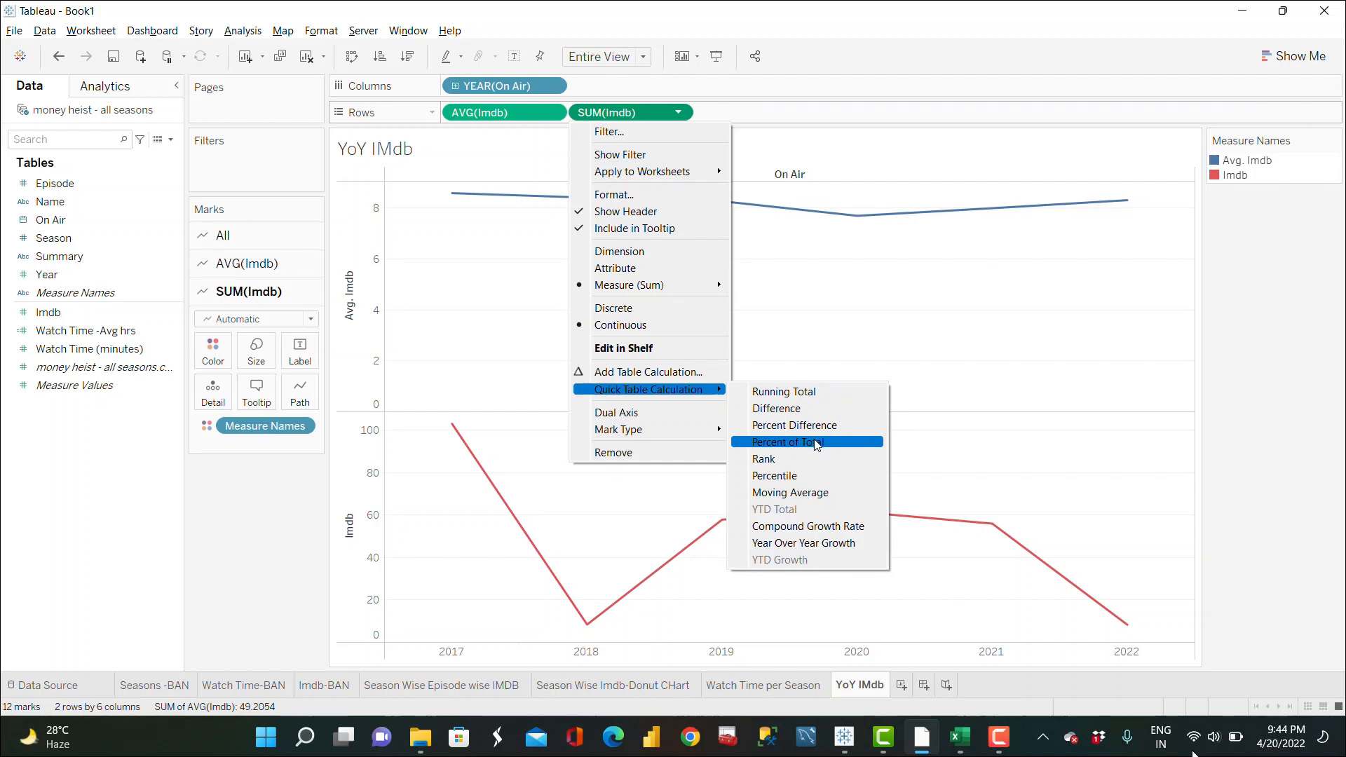
left_click(822, 426)
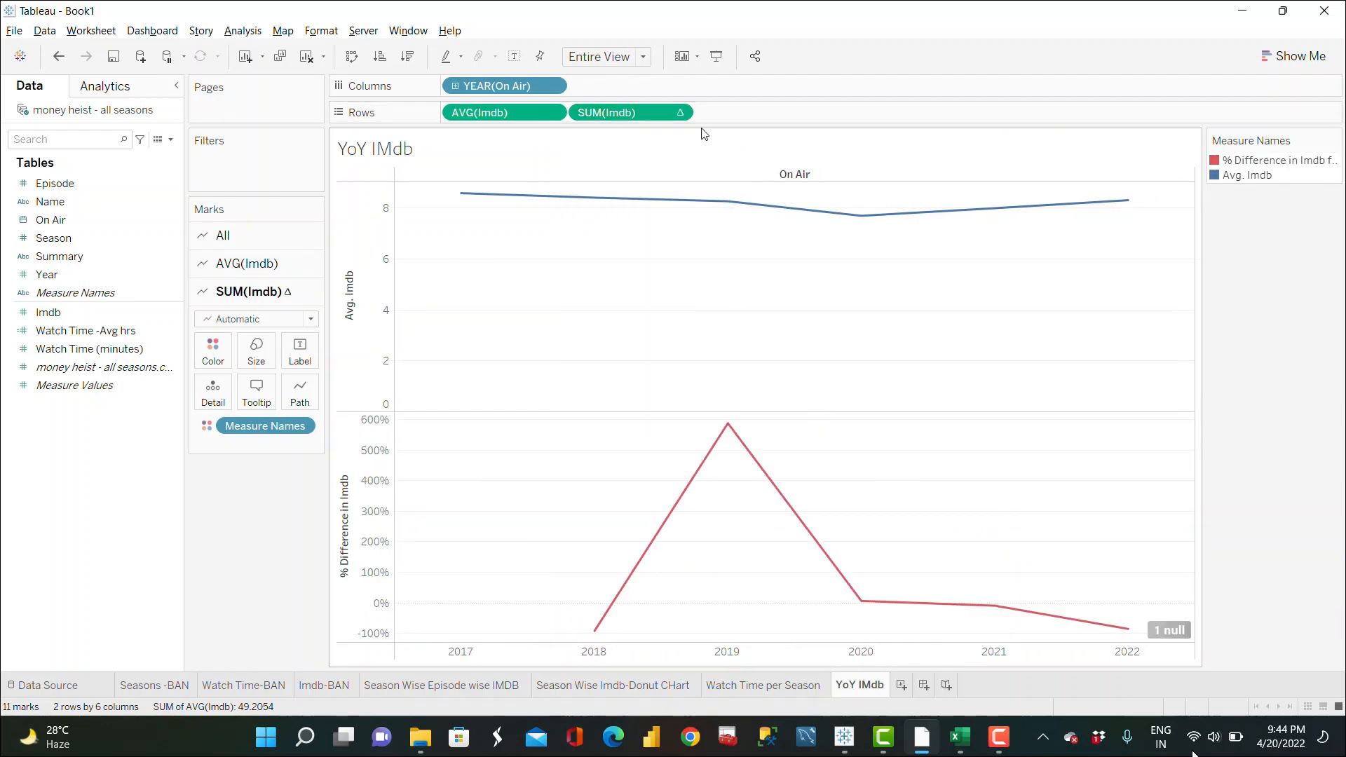
Step: Change the percent-difference Imdb measure's aggregation to Average
left_click(679, 113)
mouse_move(679, 269)
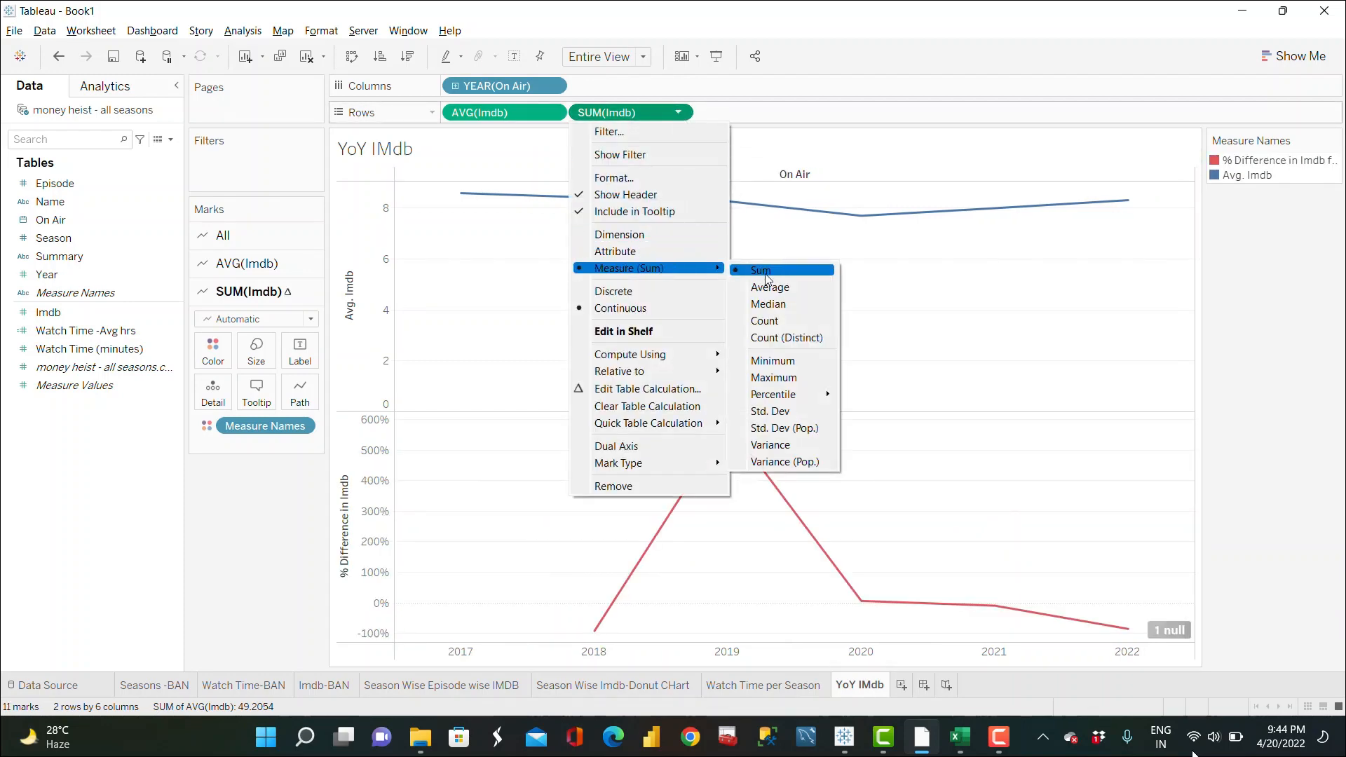
left_click(770, 287)
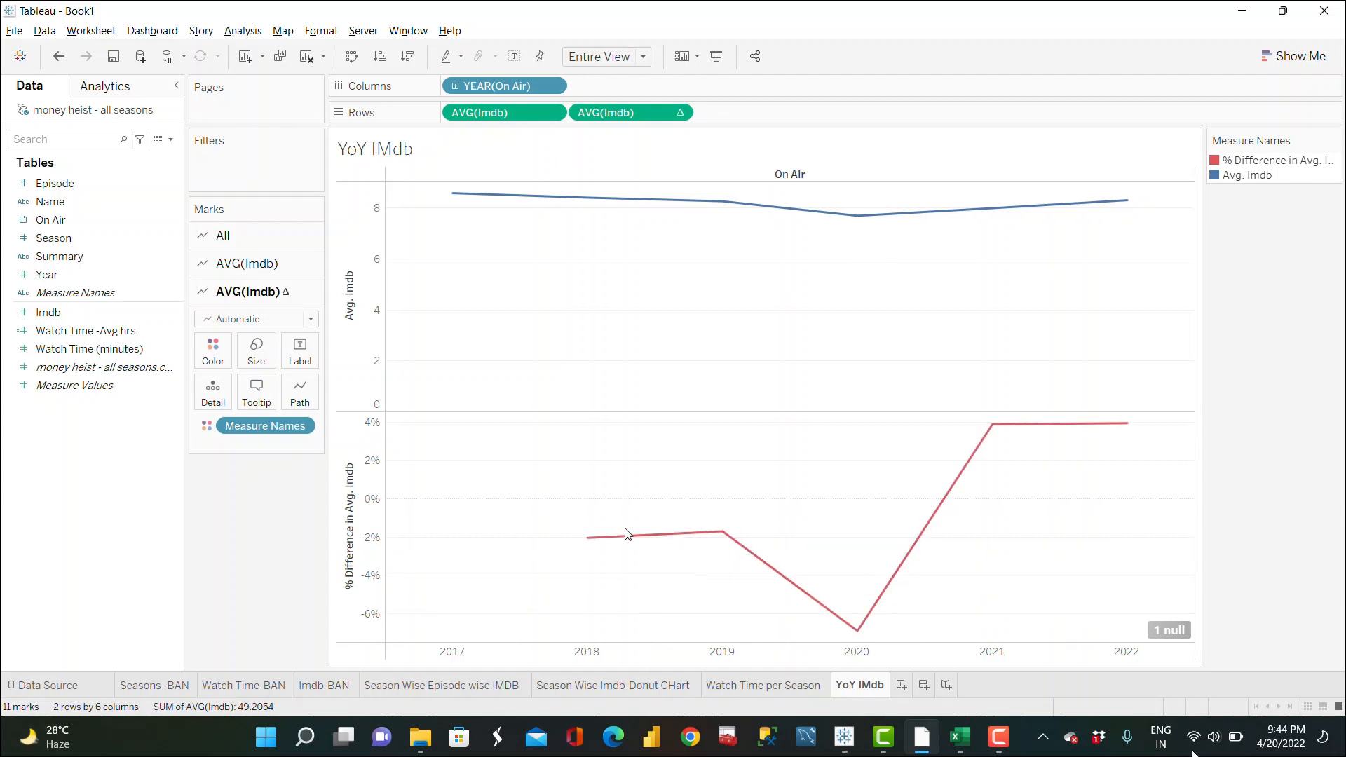
Step: Show the null percent-difference value at its default position on the axis
mouse_move(728, 537)
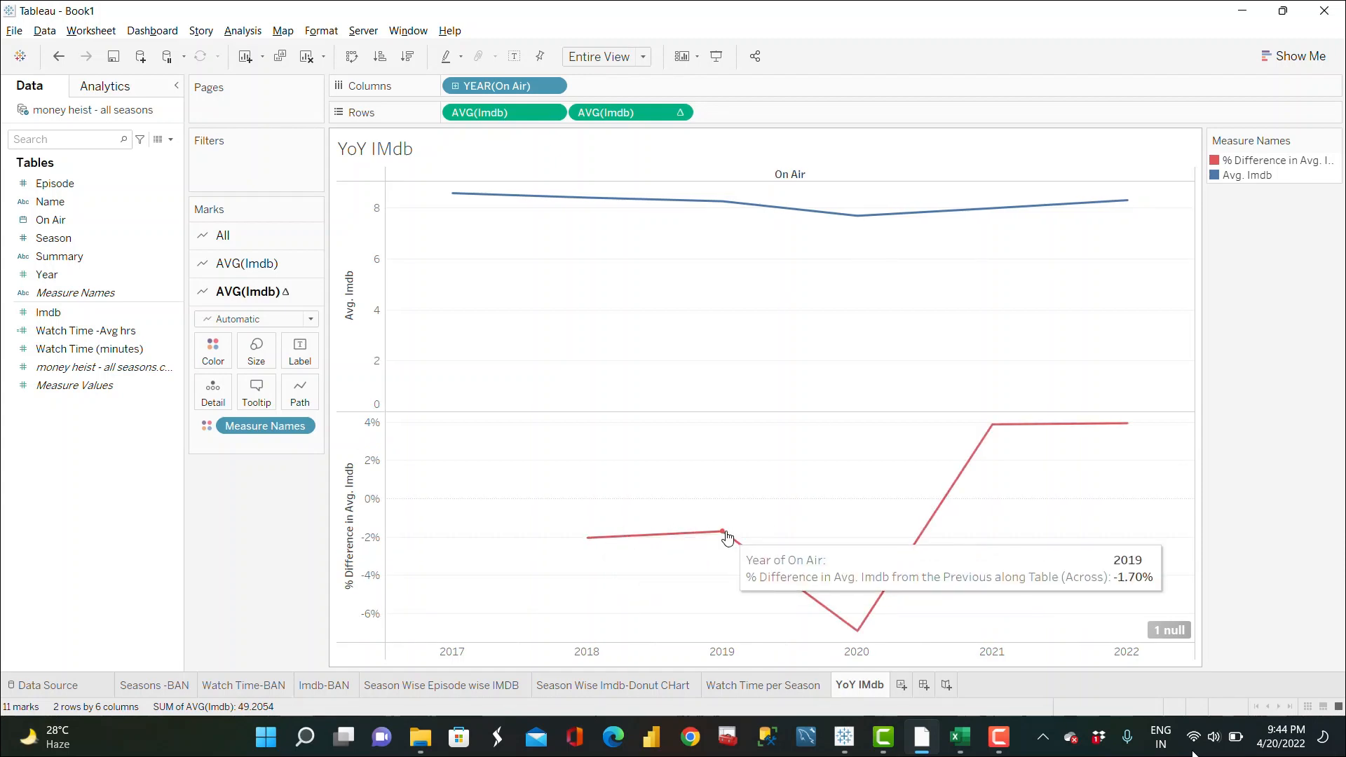
mouse_move(992, 428)
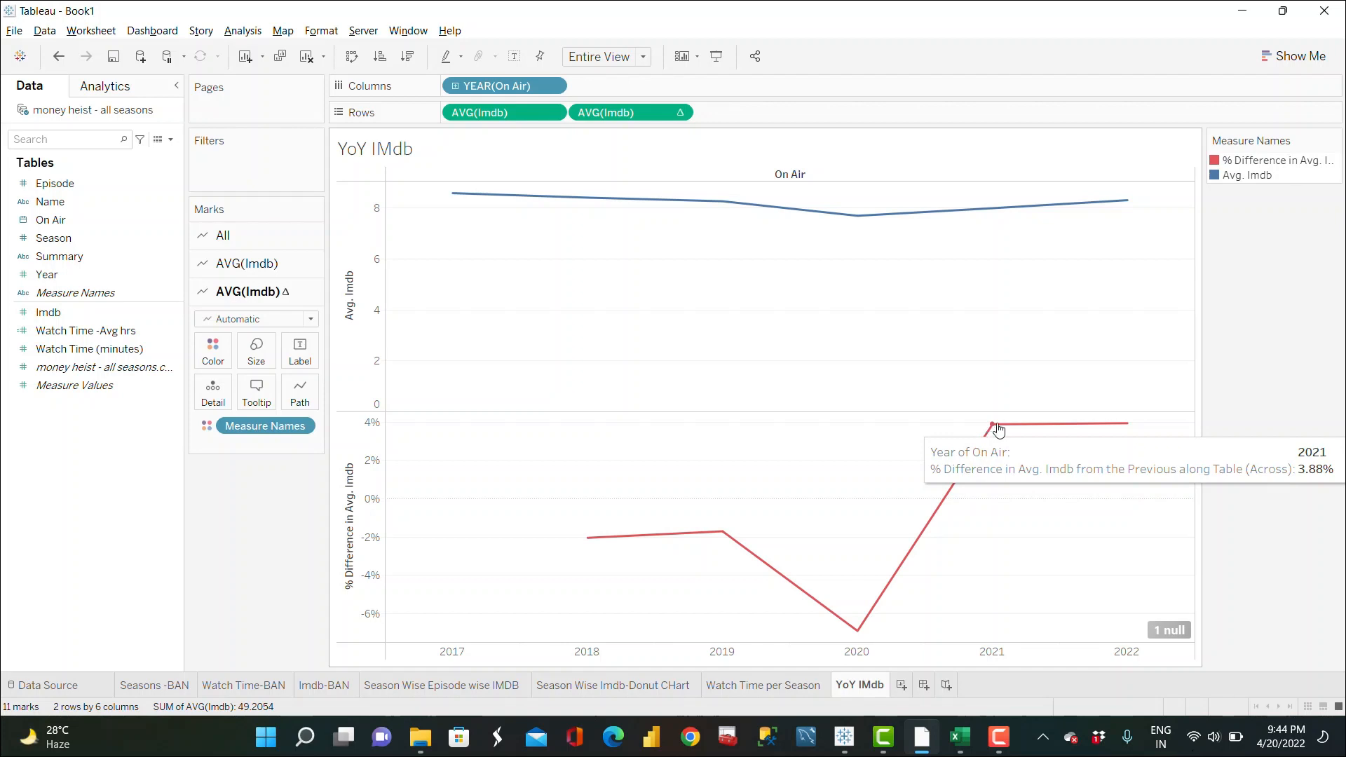
mouse_move(1130, 428)
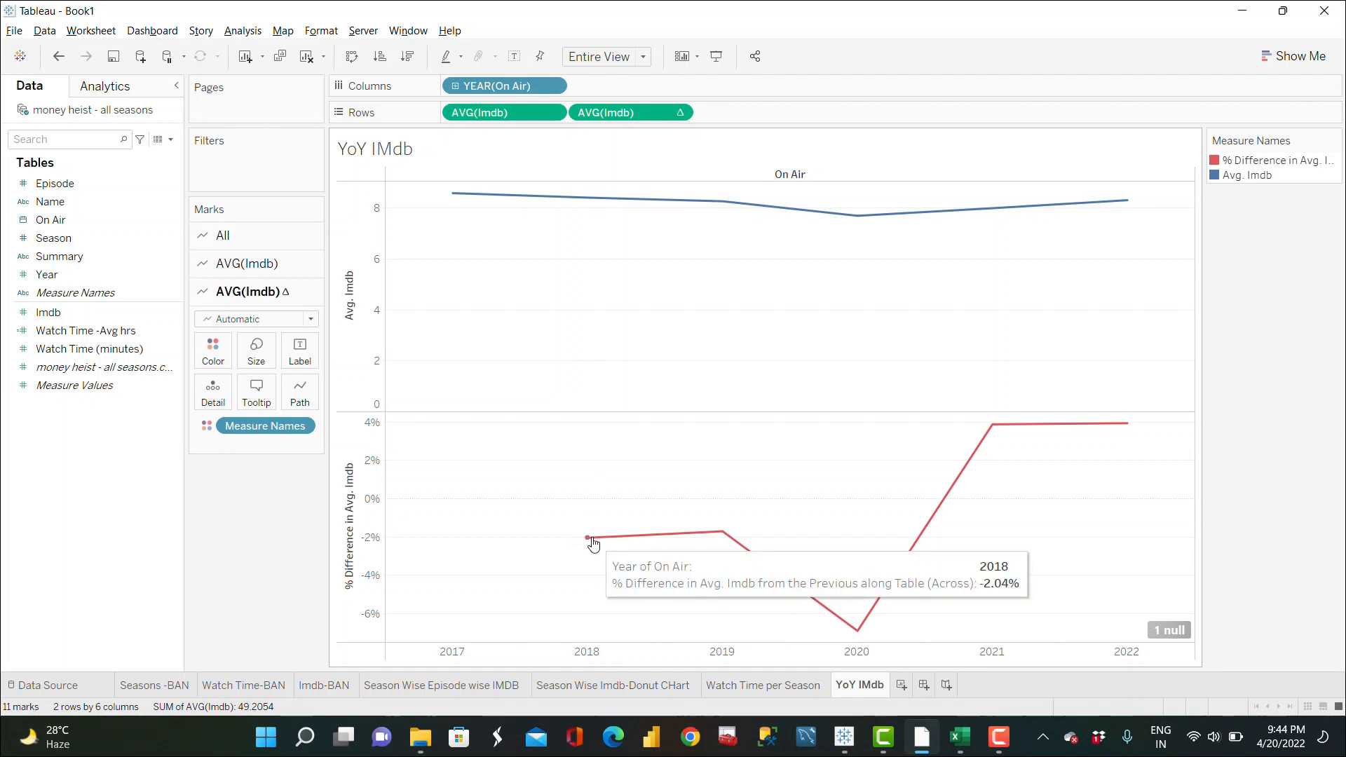
left_click(1172, 635)
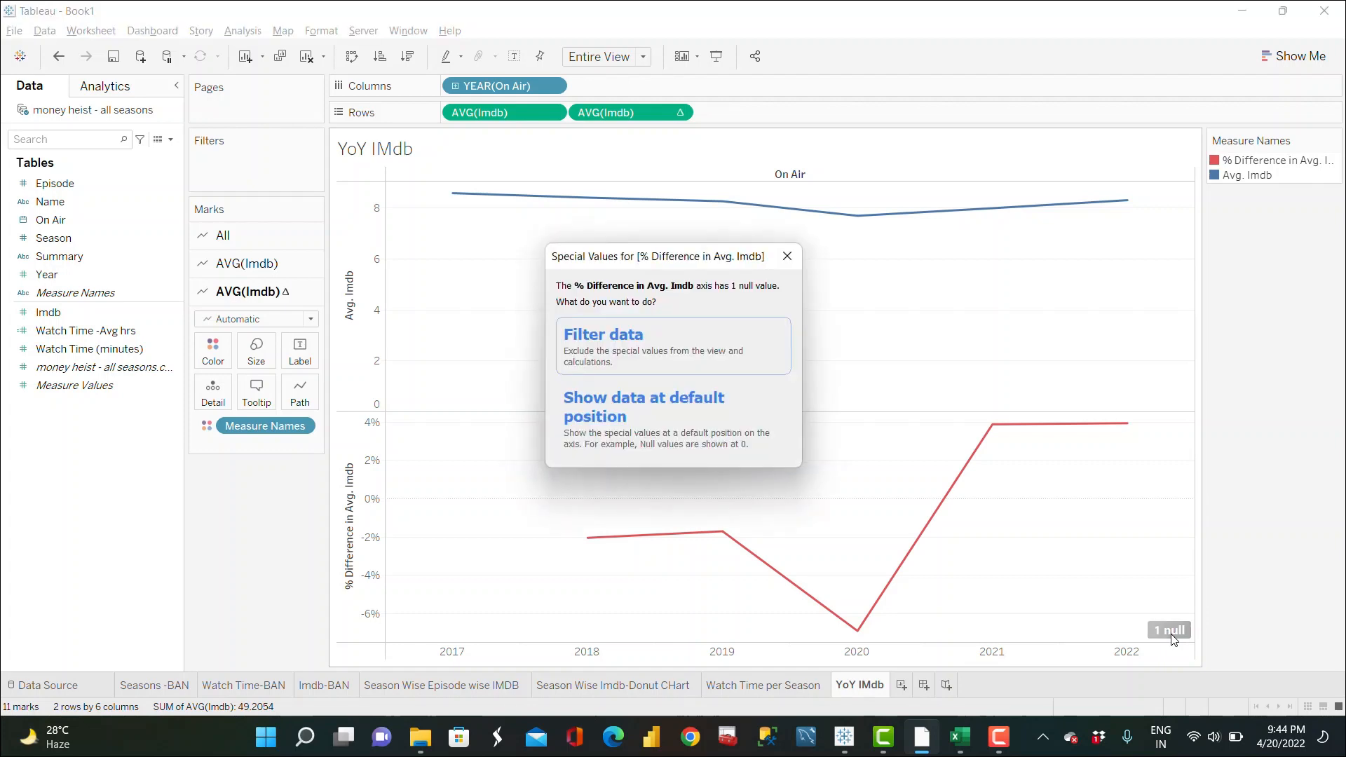
left_click(606, 430)
mouse_move(455, 502)
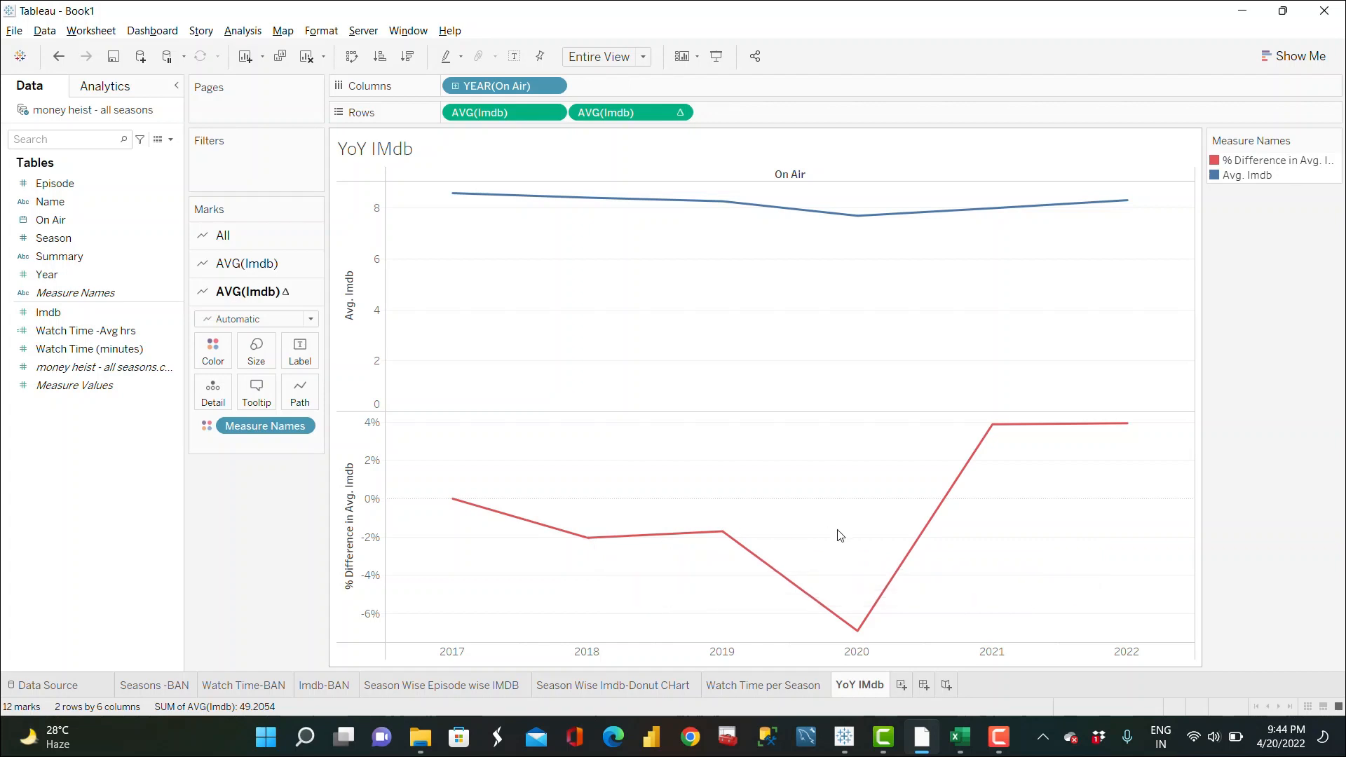
Step: Combine the average Imdb and percent-difference rows on a dual axis
left_click(679, 114)
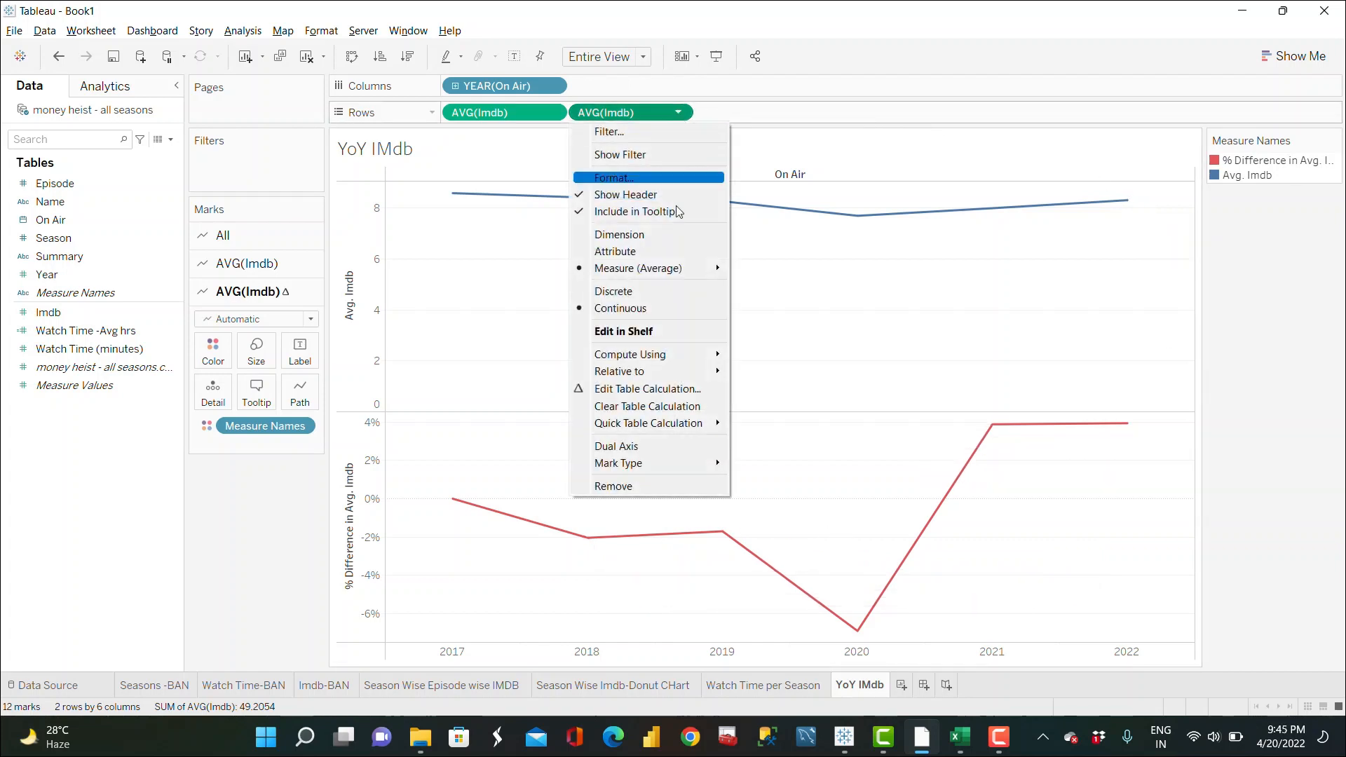
left_click(634, 448)
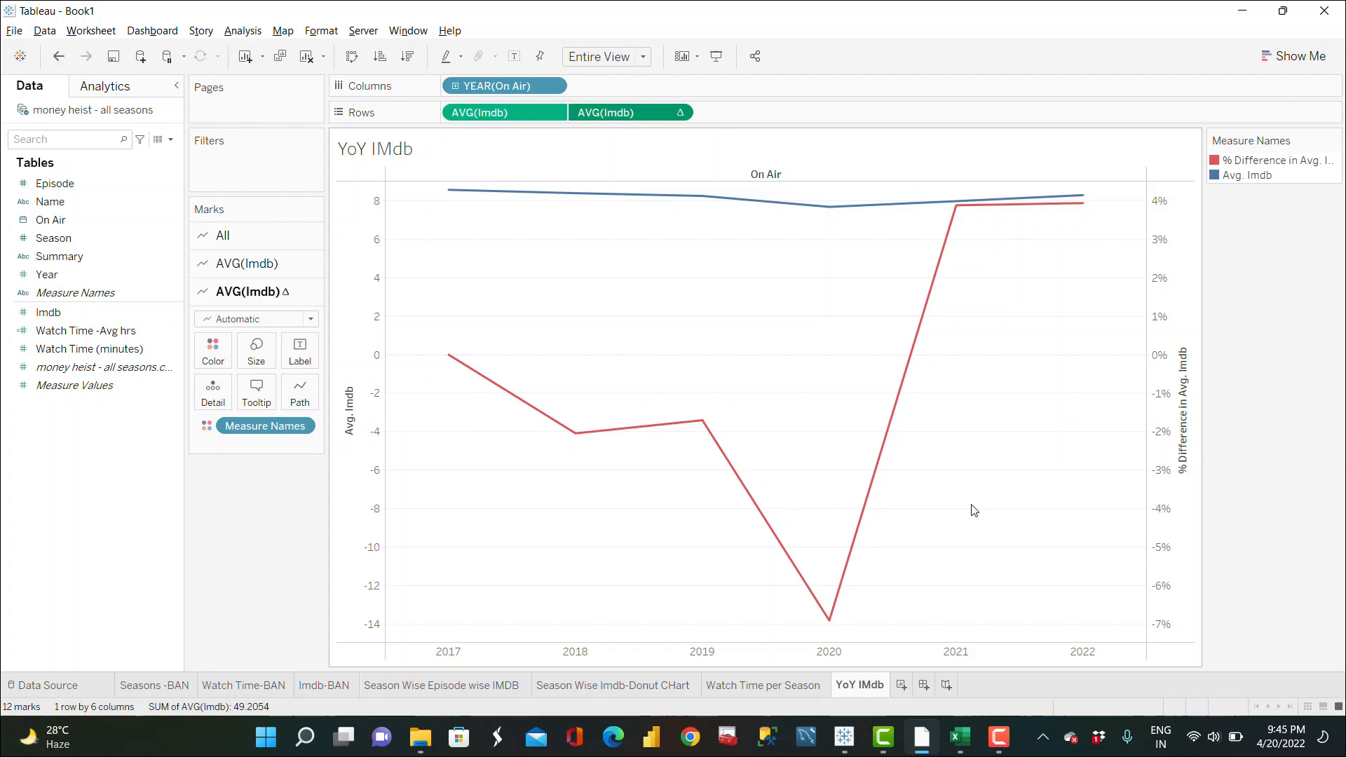
Step: Create a new dashboard and set its fixed size to 1400 x 1400 px
left_click(924, 686)
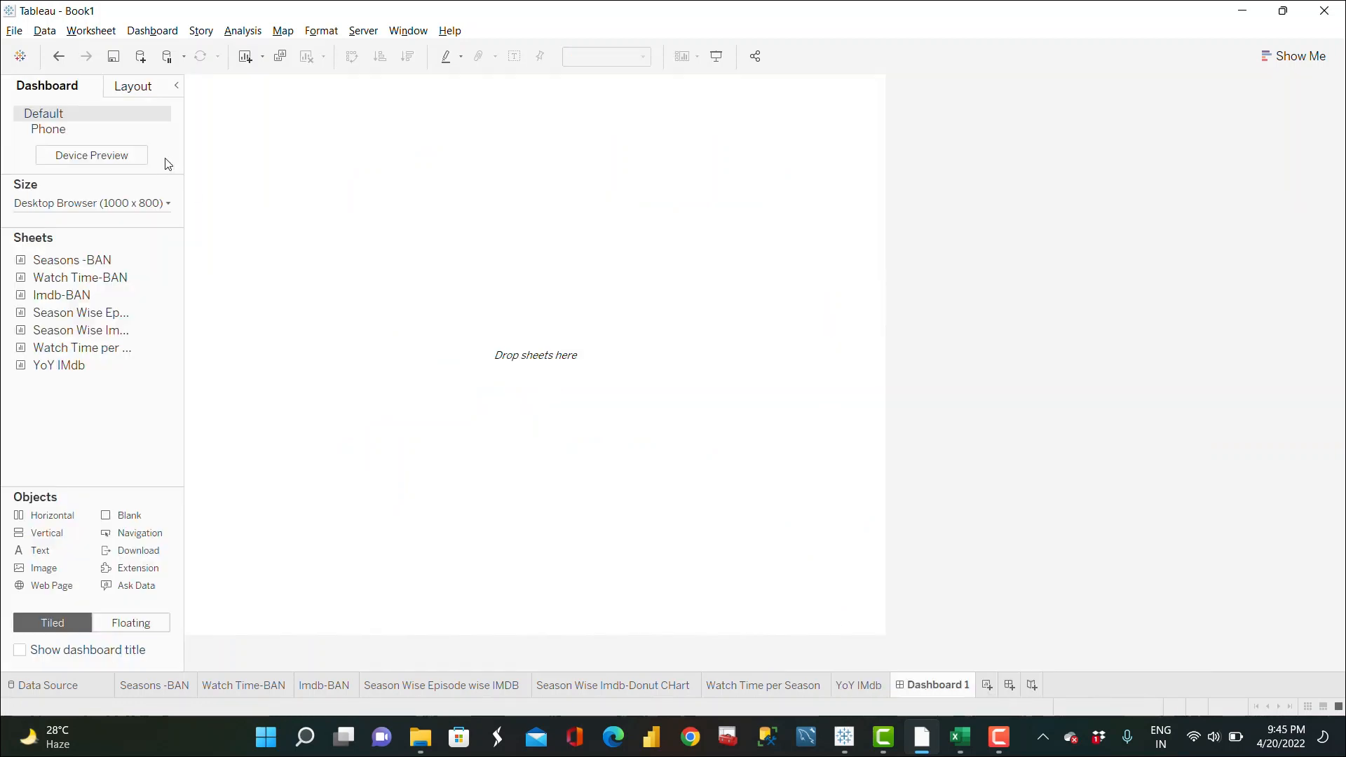
left_click(151, 204)
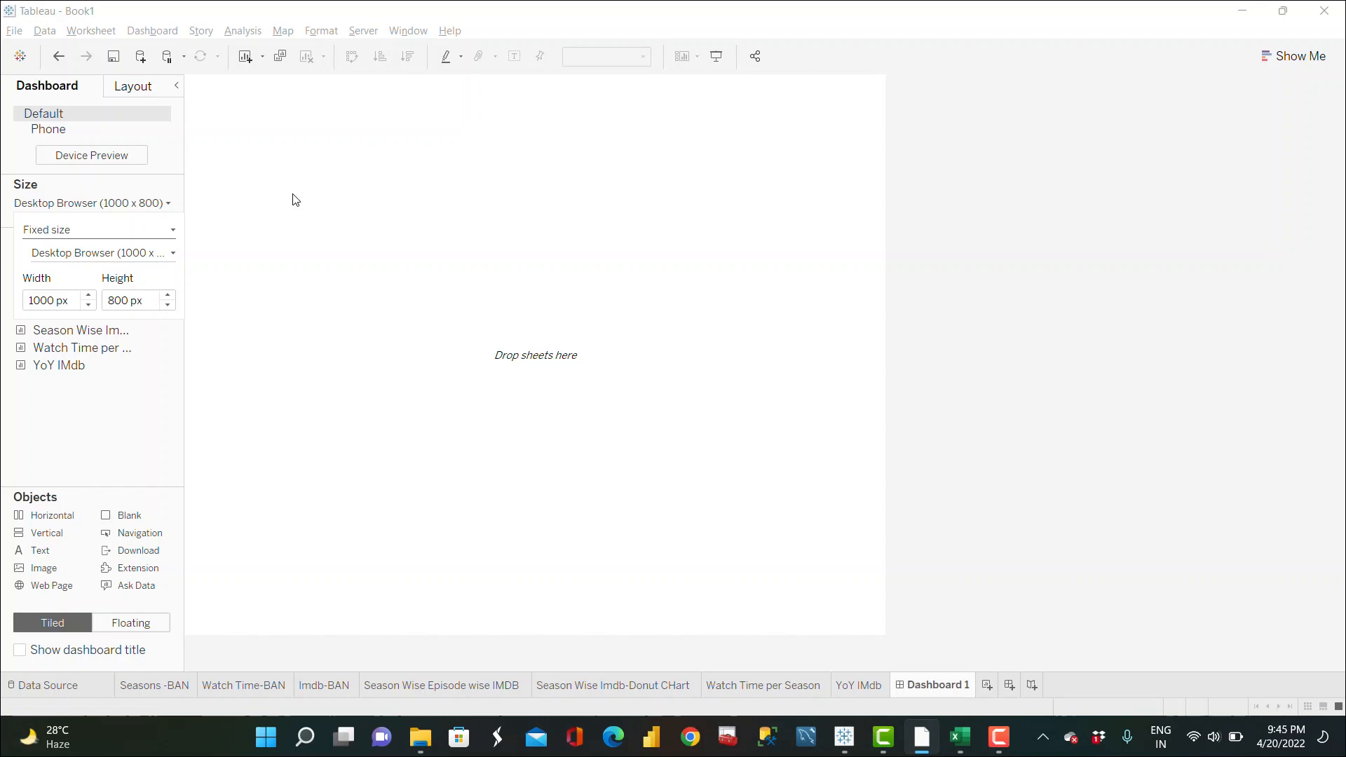
left_click(56, 301)
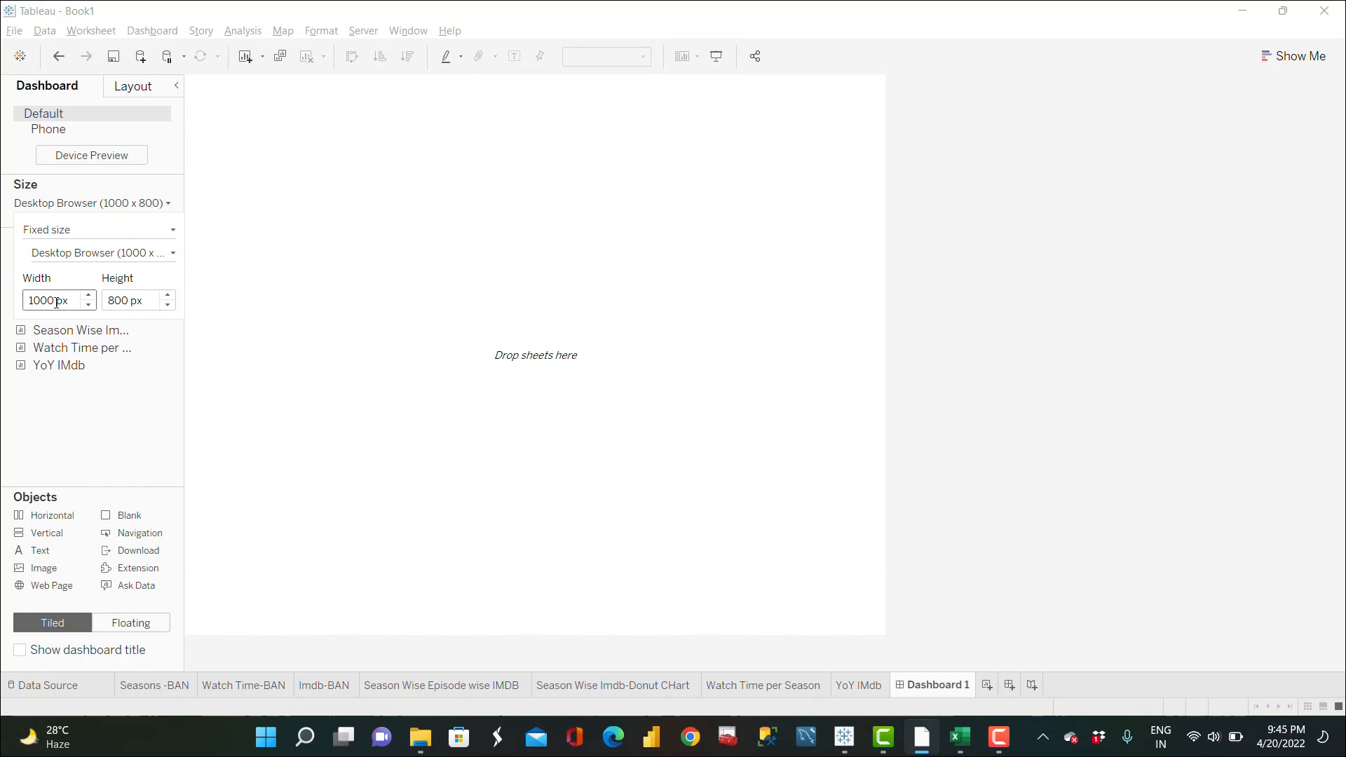
key("BackSpace")
key("BackSpace")
key("BackSpace")
type("400")
left_click(126, 302)
key("BackSpace")
key("BackSpace")
key("BackSpace")
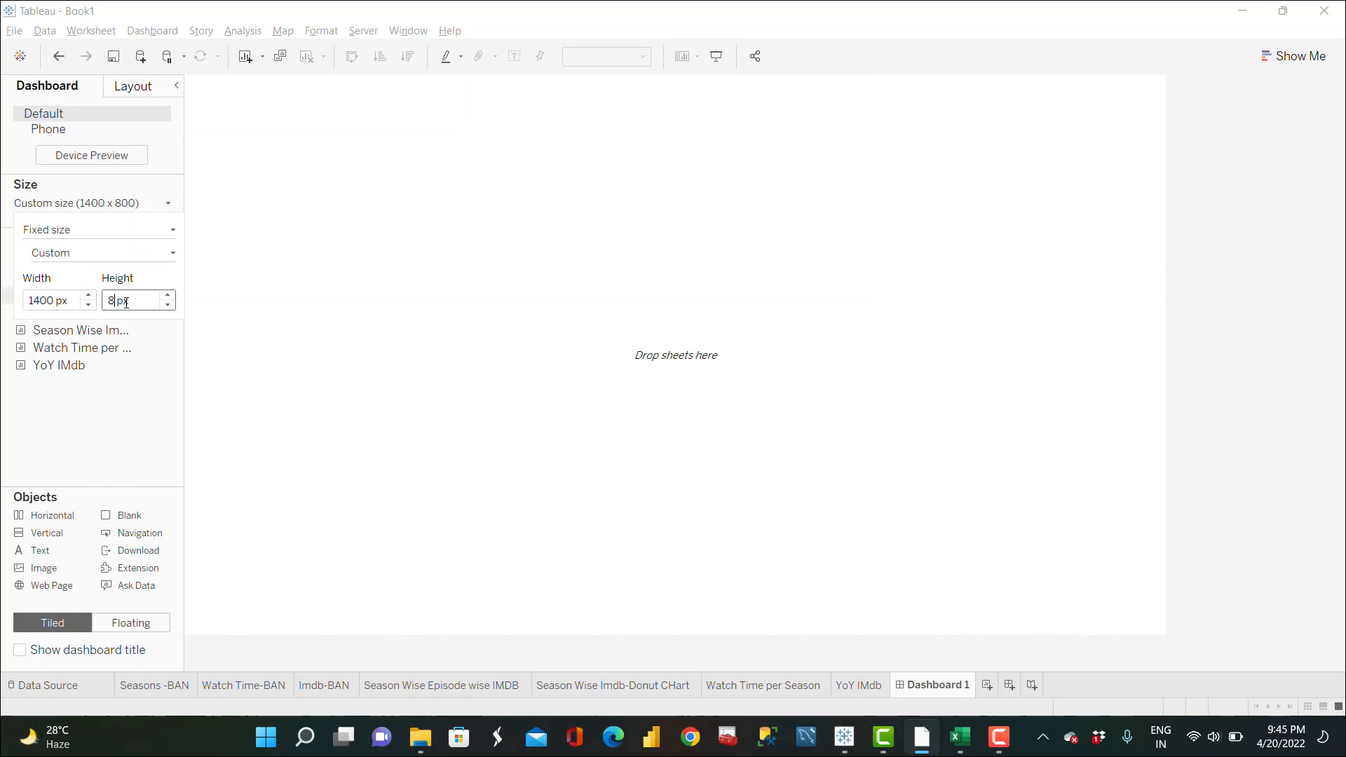
type("1400")
key("Return")
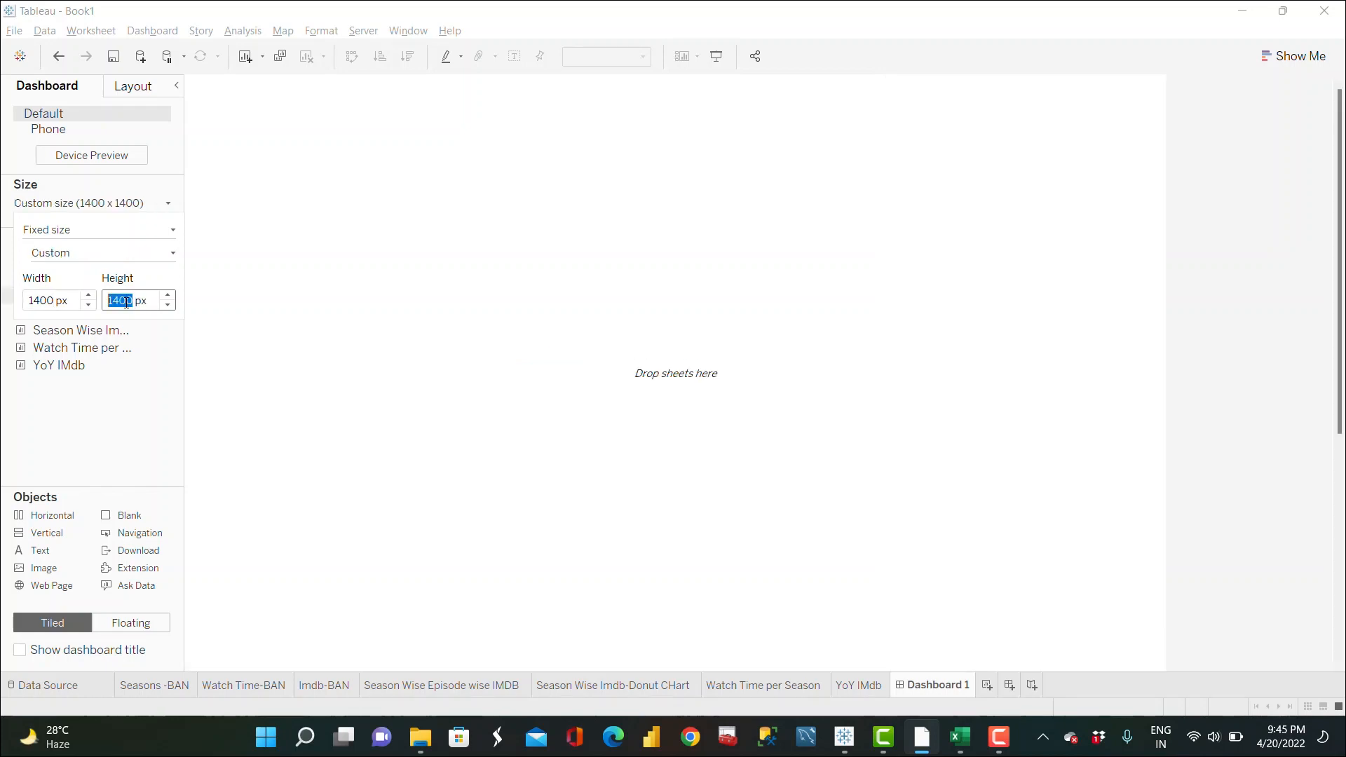
Step: Add a horizontal layout container to the dashboard canvas
left_click(321, 309)
left_click_drag(80, 277, 175, 379)
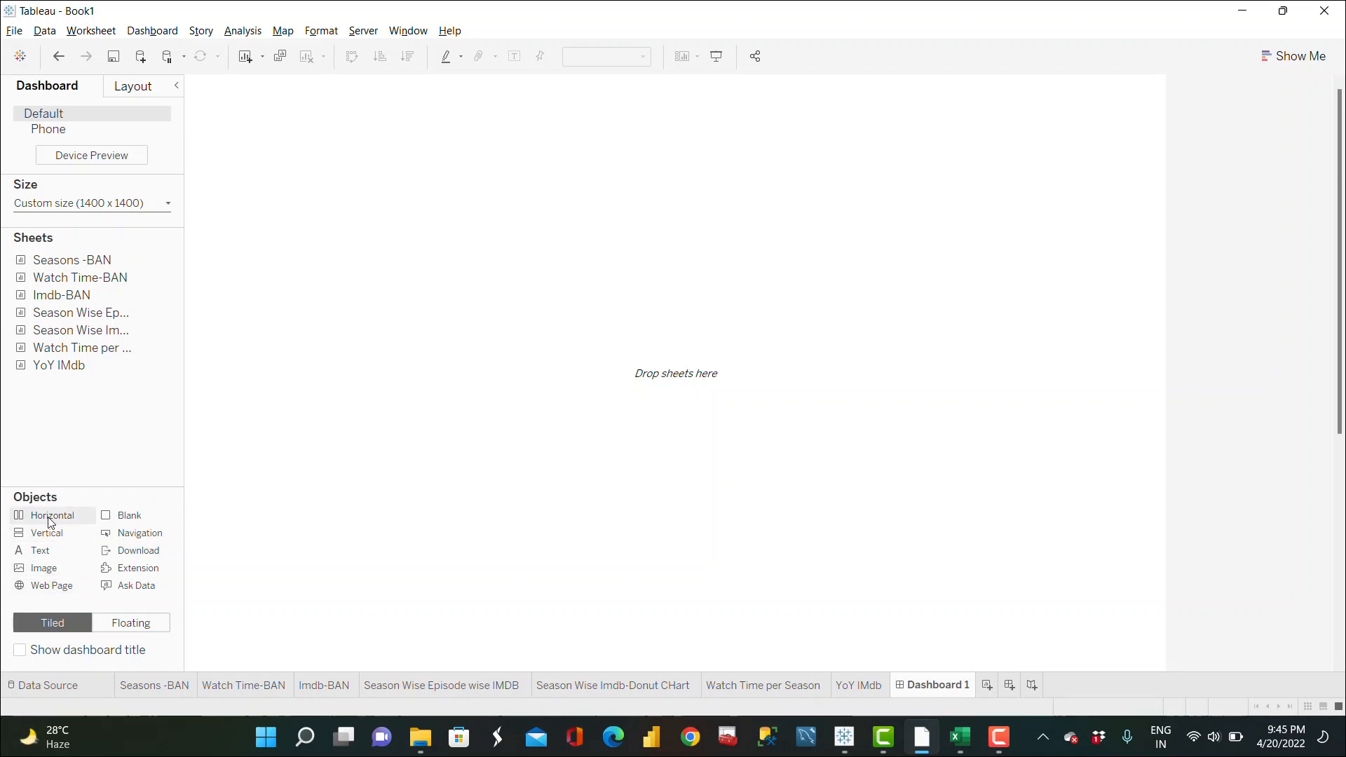
left_click_drag(49, 522, 563, 345)
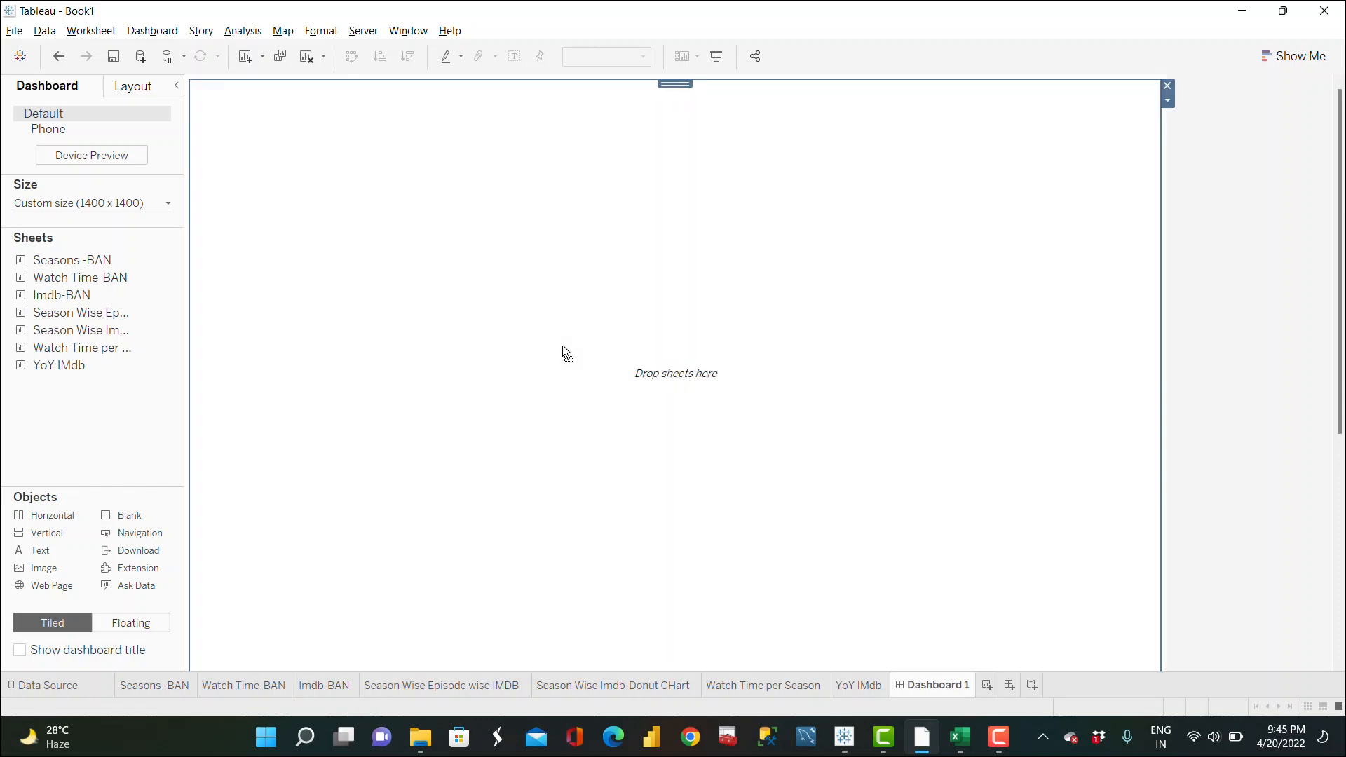
Step: Insert an image object using the Movie HEIST TEMPLATE.png file from the Desktop
left_click_drag(63, 565, 565, 370)
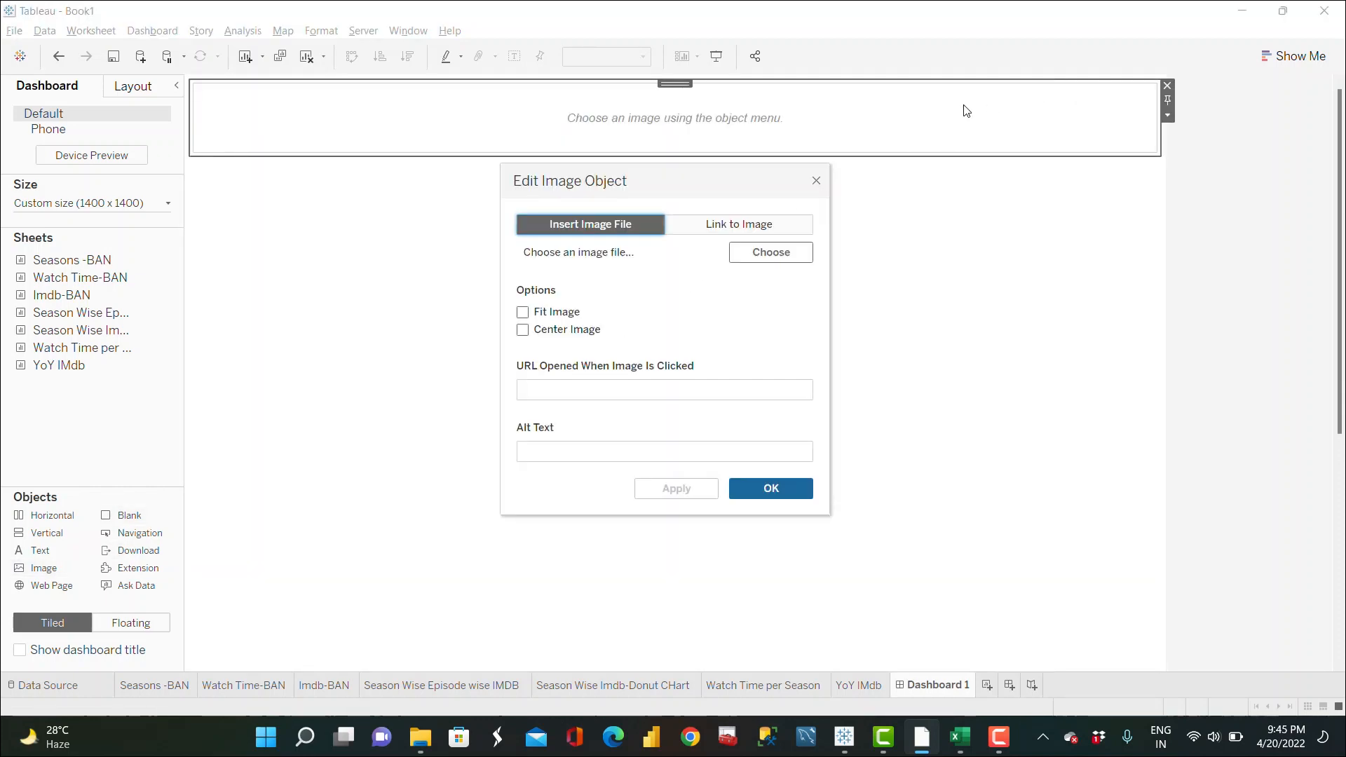
left_click(788, 256)
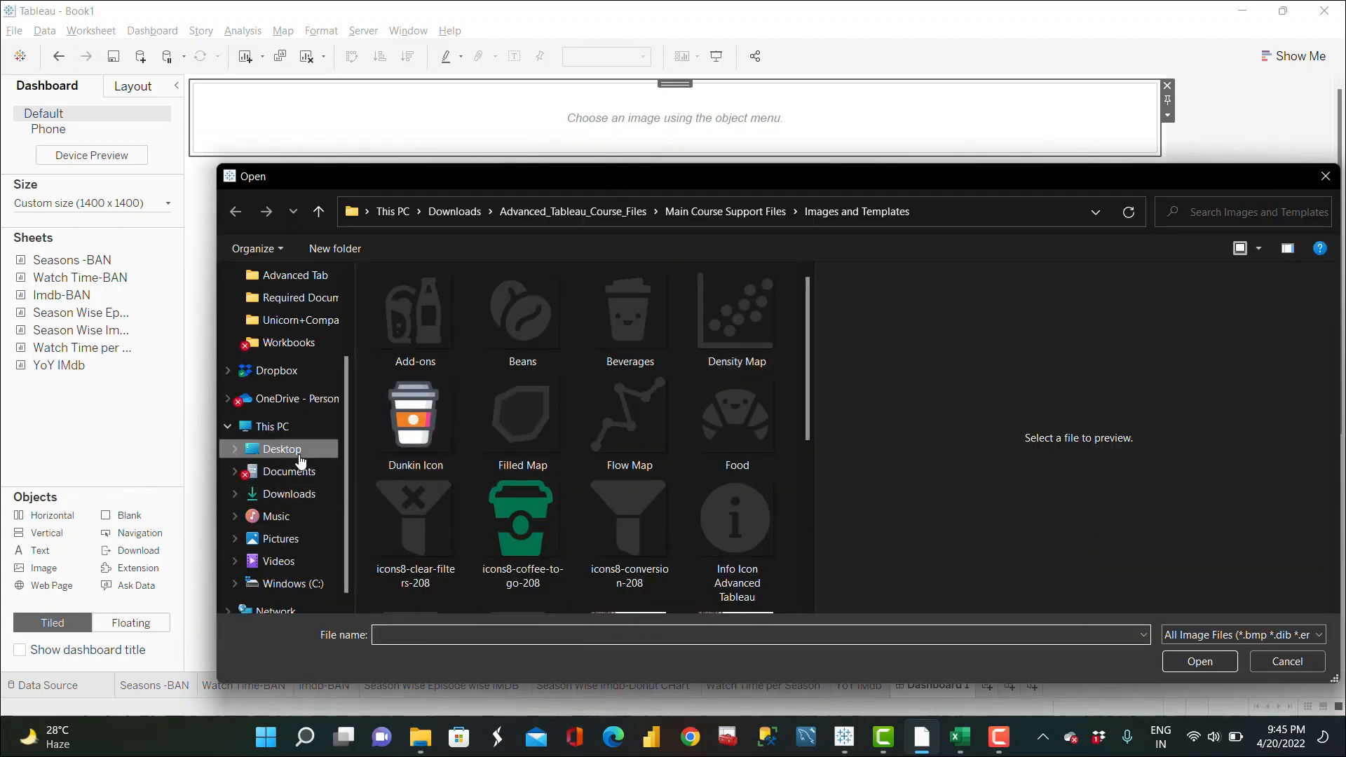
left_click(300, 456)
left_click(520, 550)
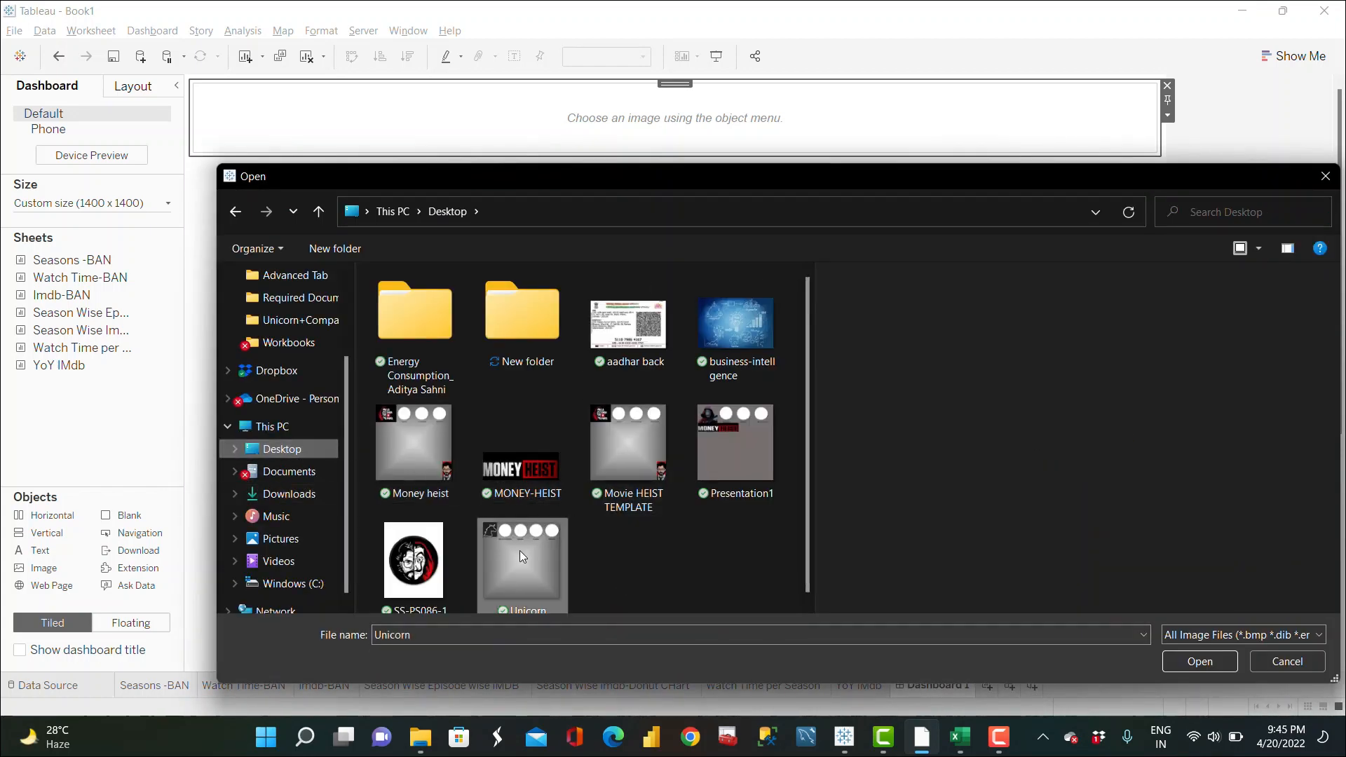
left_click(662, 439)
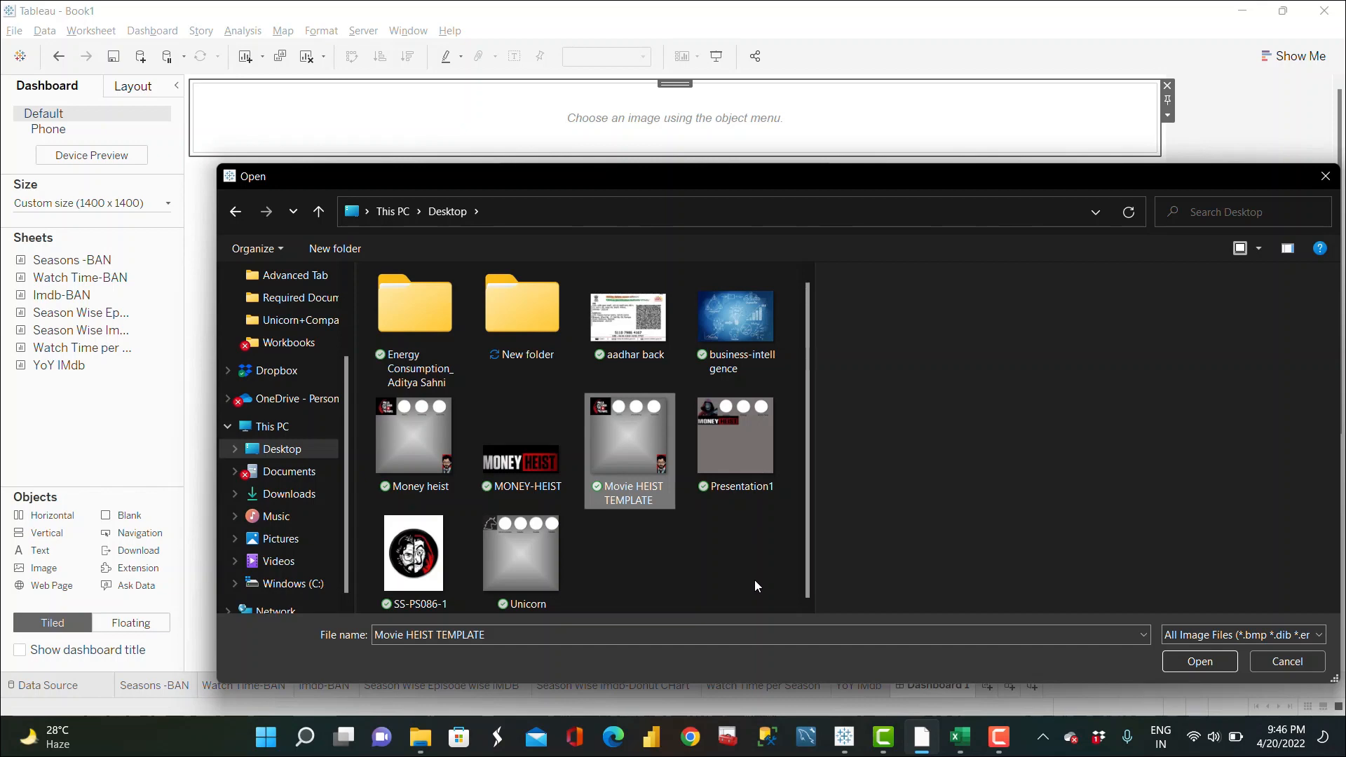
left_click(1196, 663)
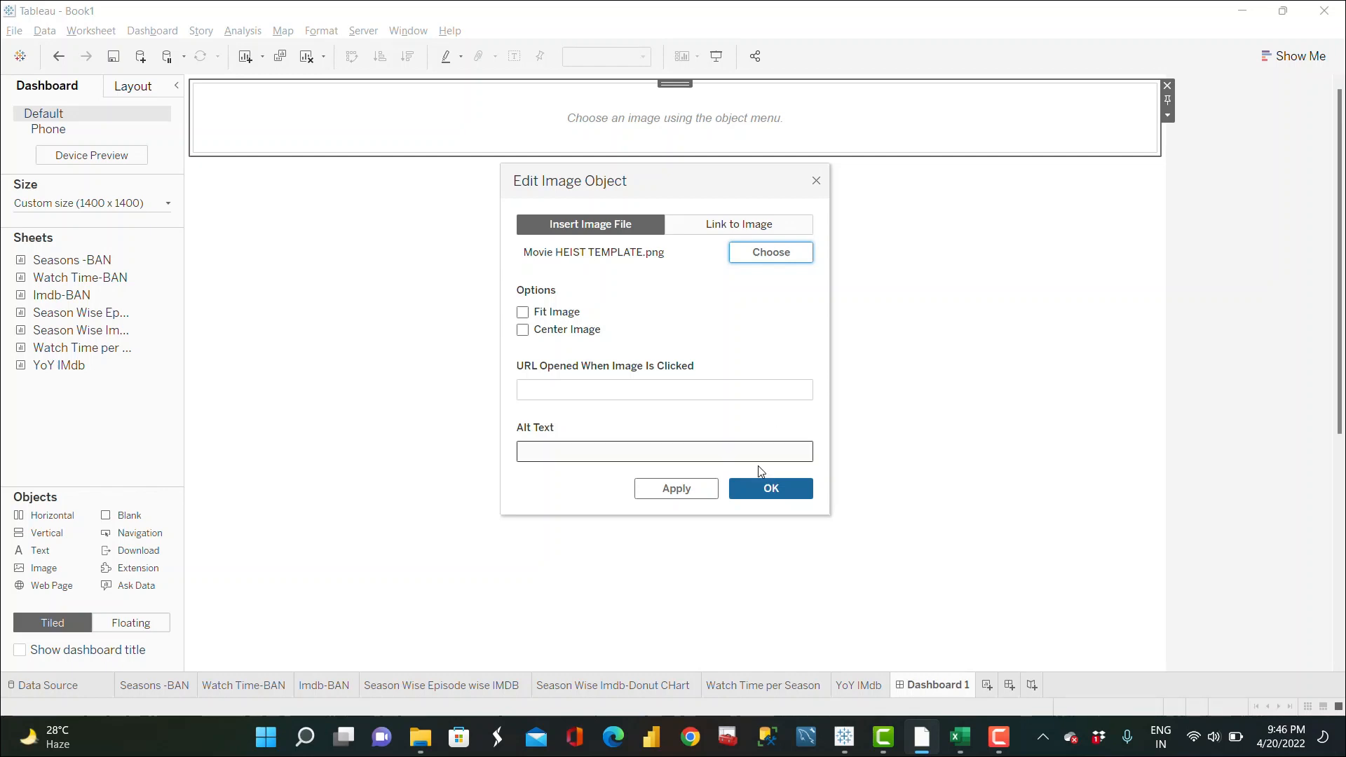
left_click(764, 486)
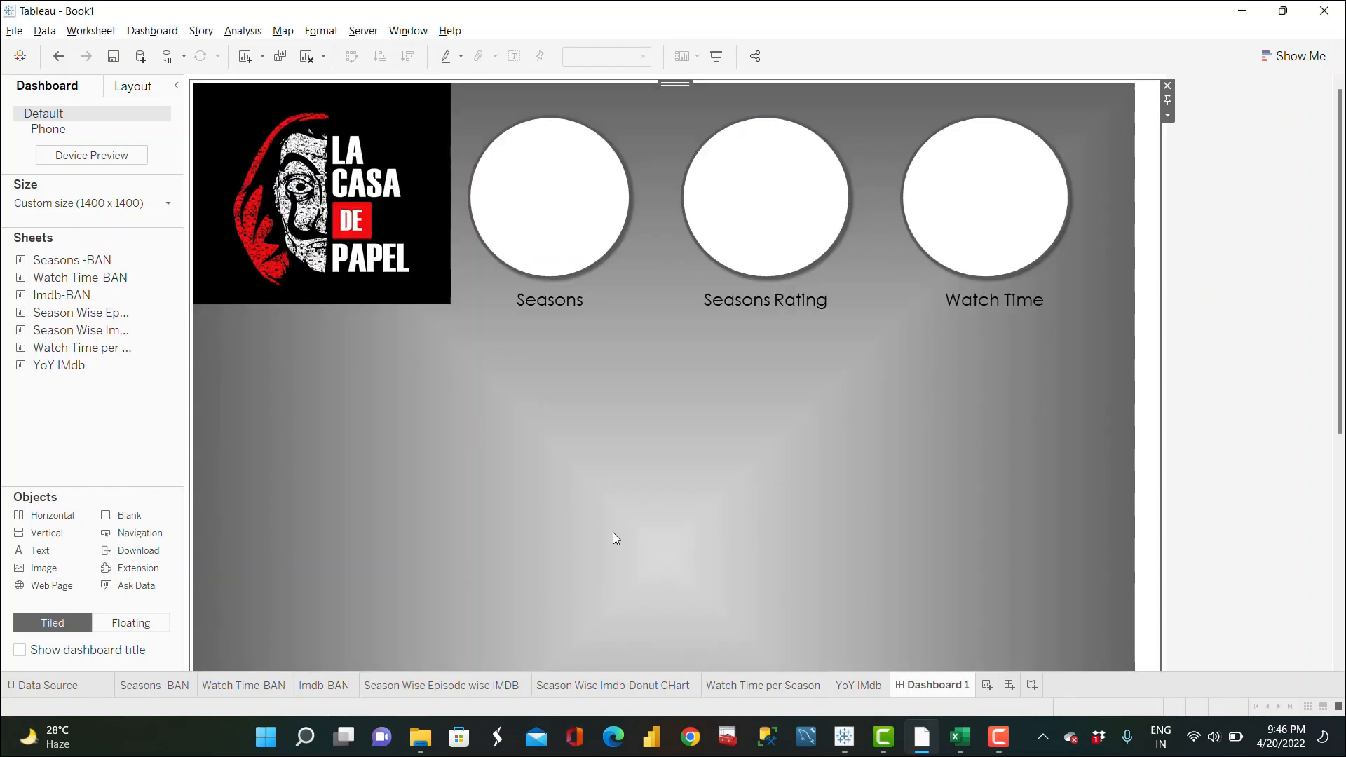
Step: Fit the template image to the dashboard area
left_click(1167, 115)
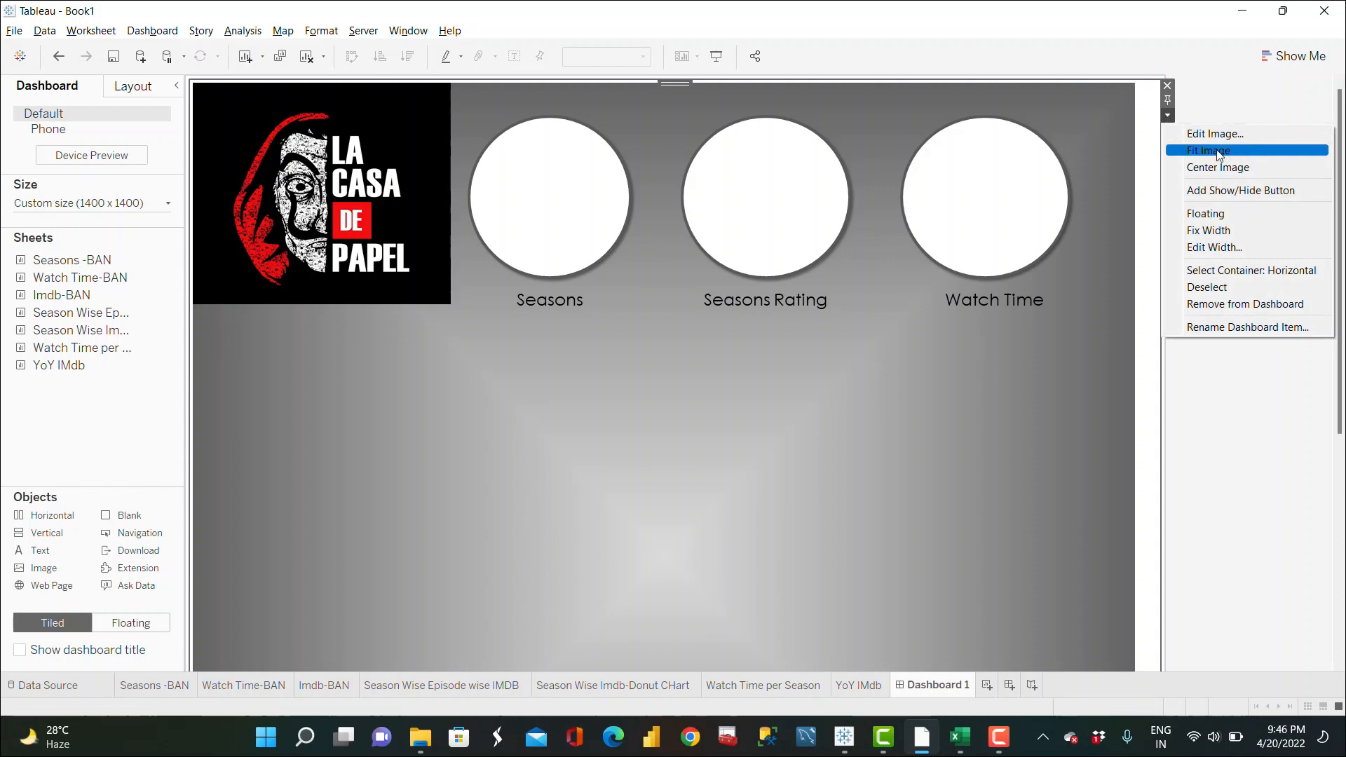
left_click(1220, 152)
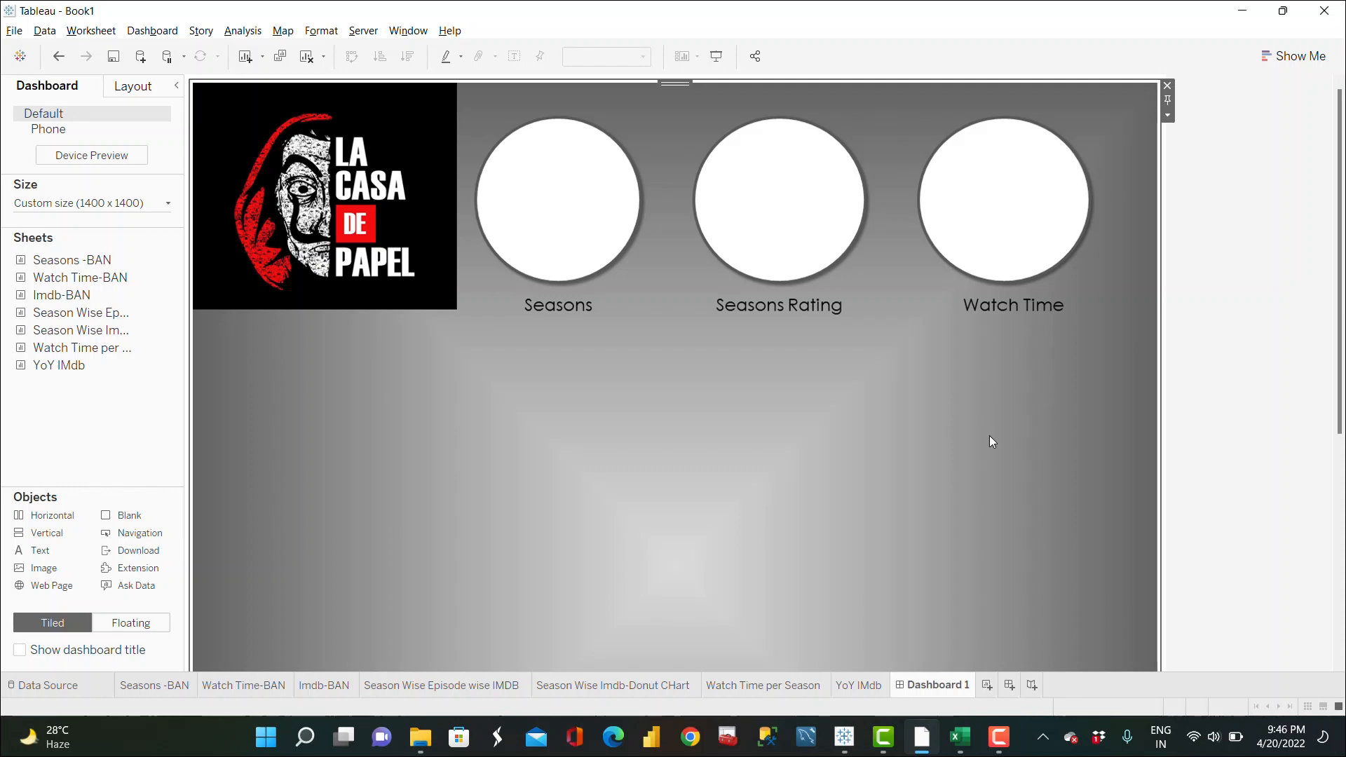
scroll(990, 440, "down", 1)
scroll(990, 438, "down", 3)
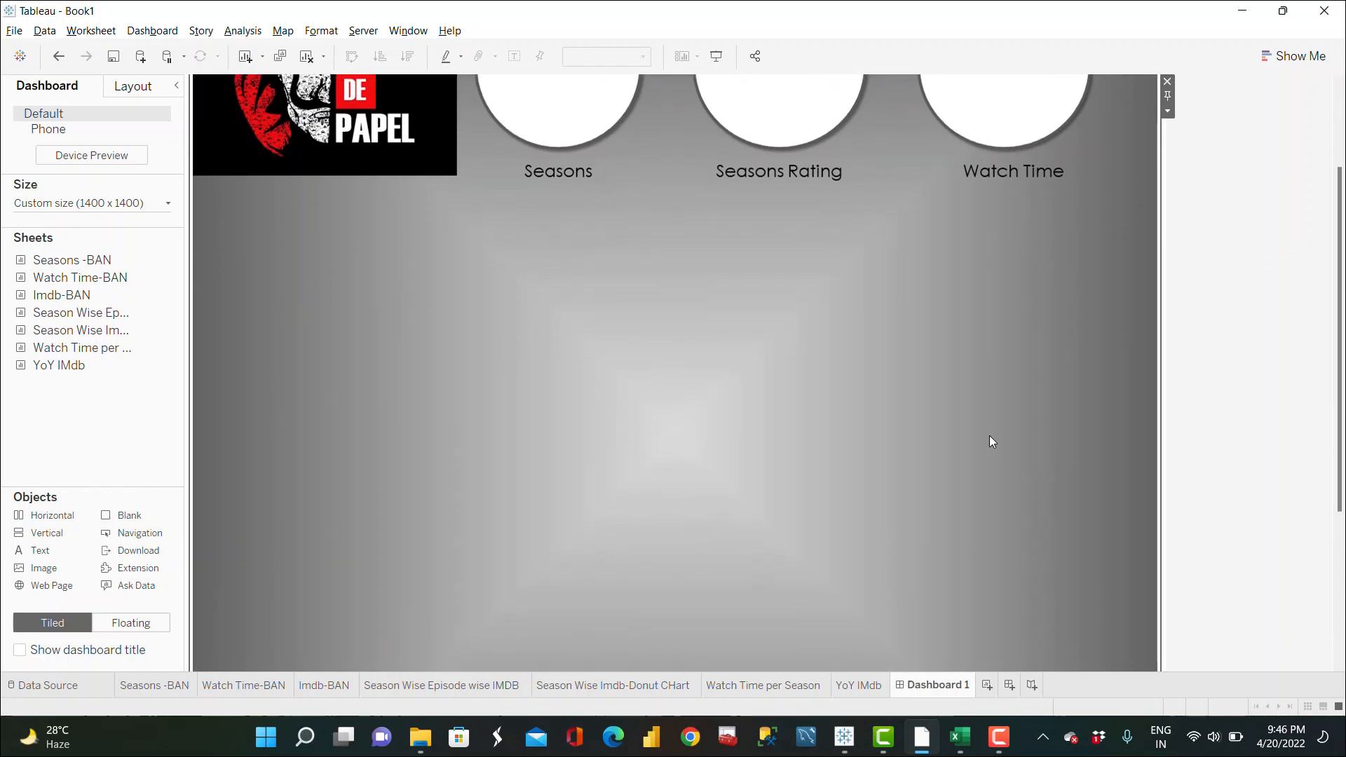
scroll(990, 437, "down", 2)
scroll(990, 437, "up", 2)
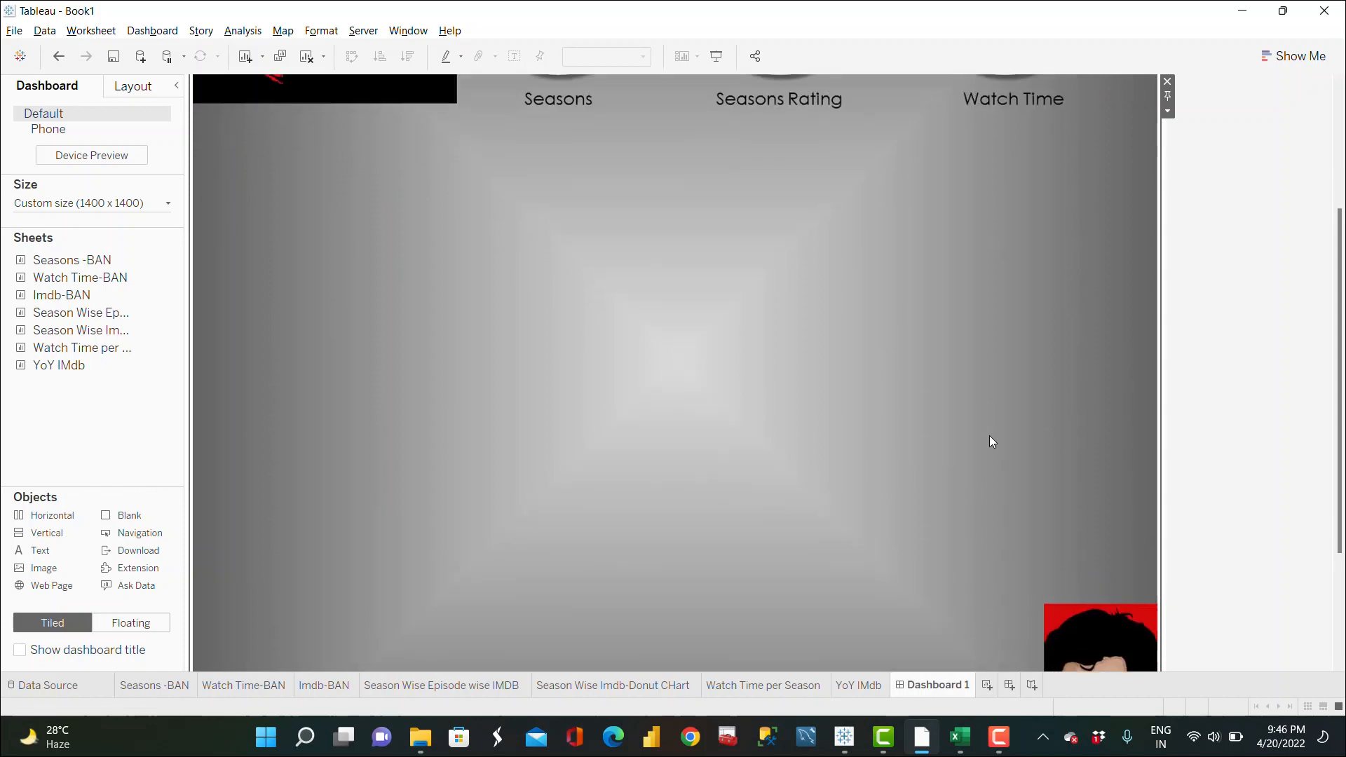
scroll(990, 436, "up", 3)
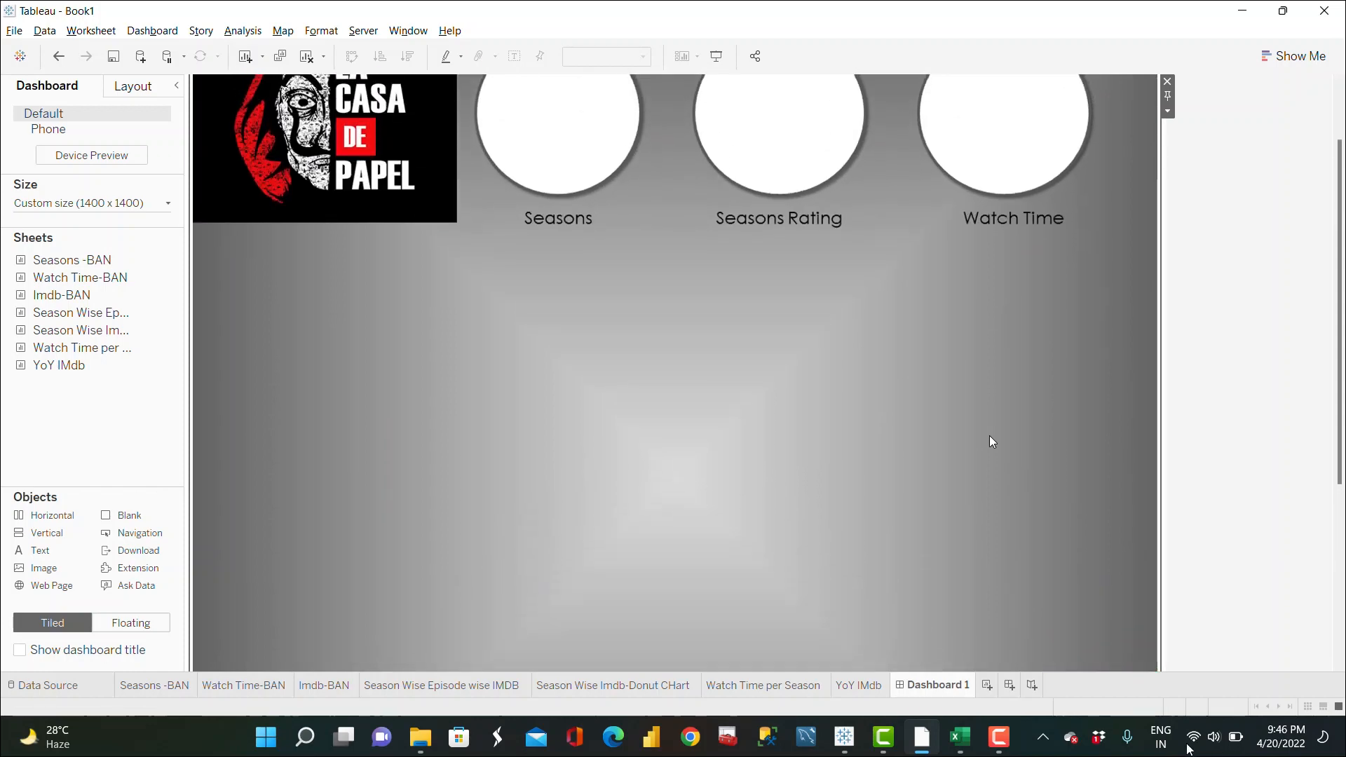
scroll(990, 437, "up", 1)
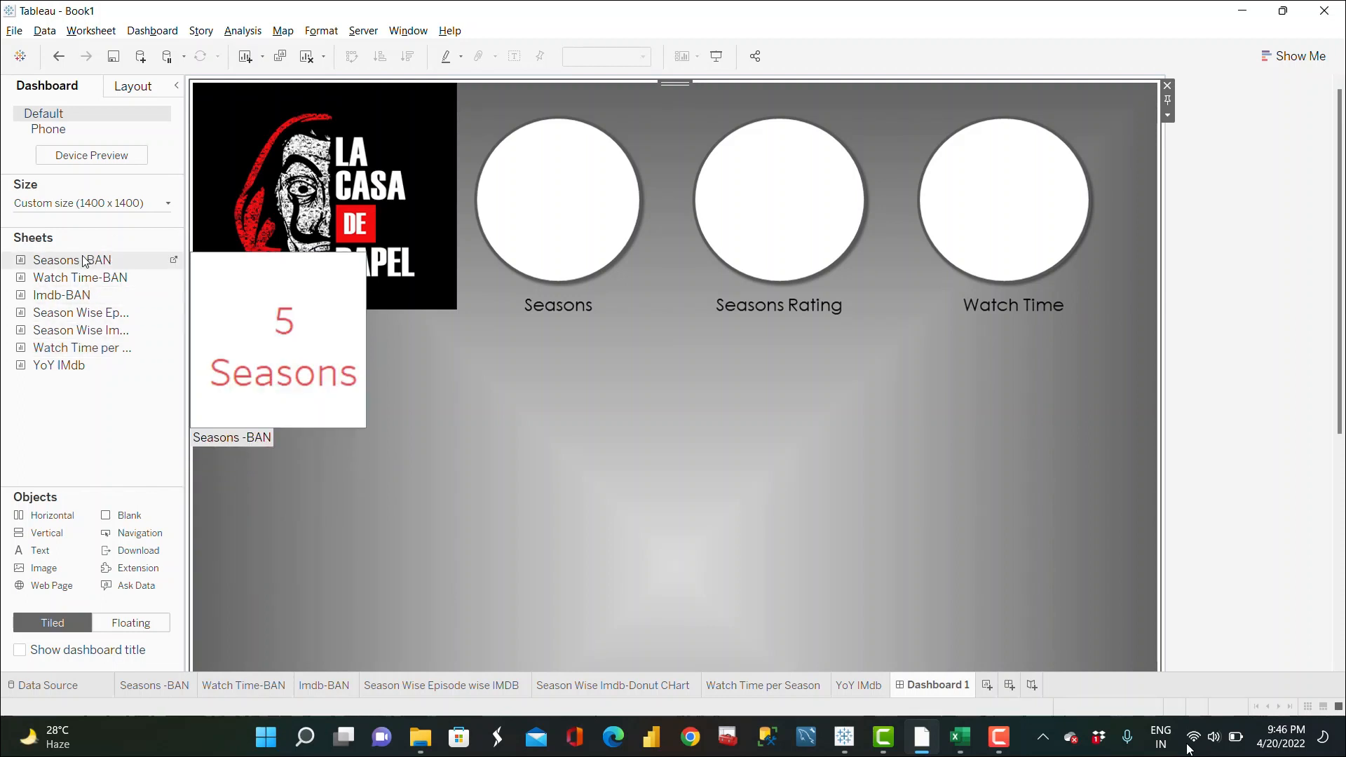
Step: Add the Seasons-BAN sheet as a tiled item and remove it again
mouse_move(83, 260)
left_mouse_down()
mouse_move(475, 214)
mouse_move(539, 193)
left_mouse_up()
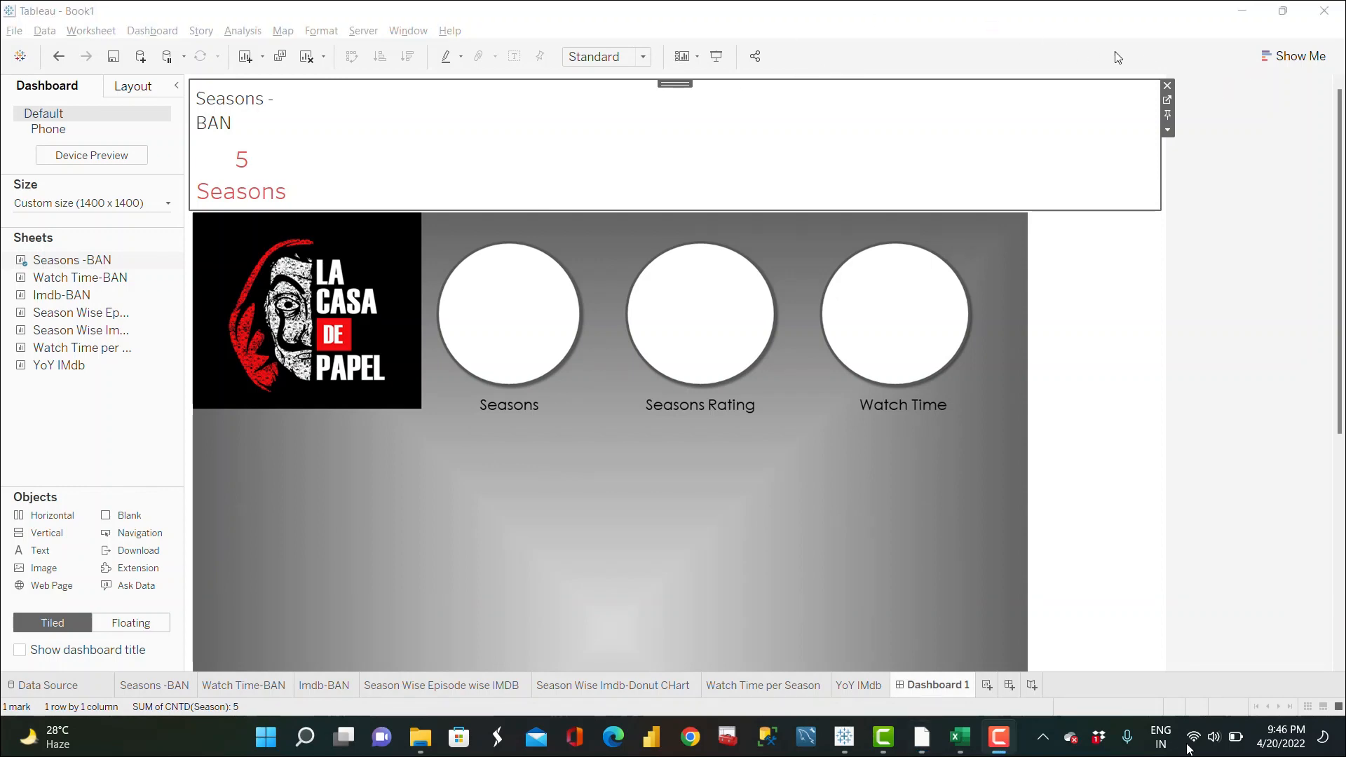
left_click(1168, 86)
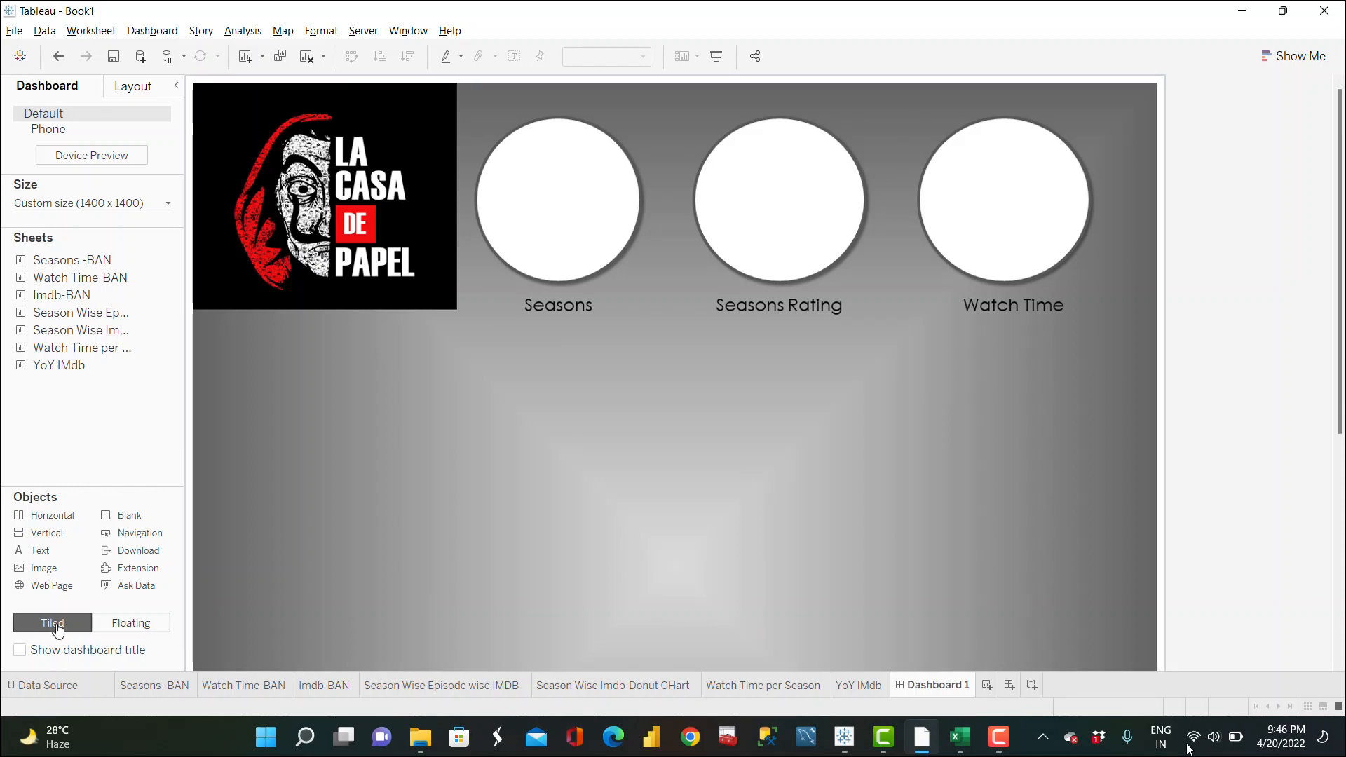
Step: Switch to floating and place the Seasons-BAN sheet over the Seasons circle, shrinking it to fit
left_click(140, 628)
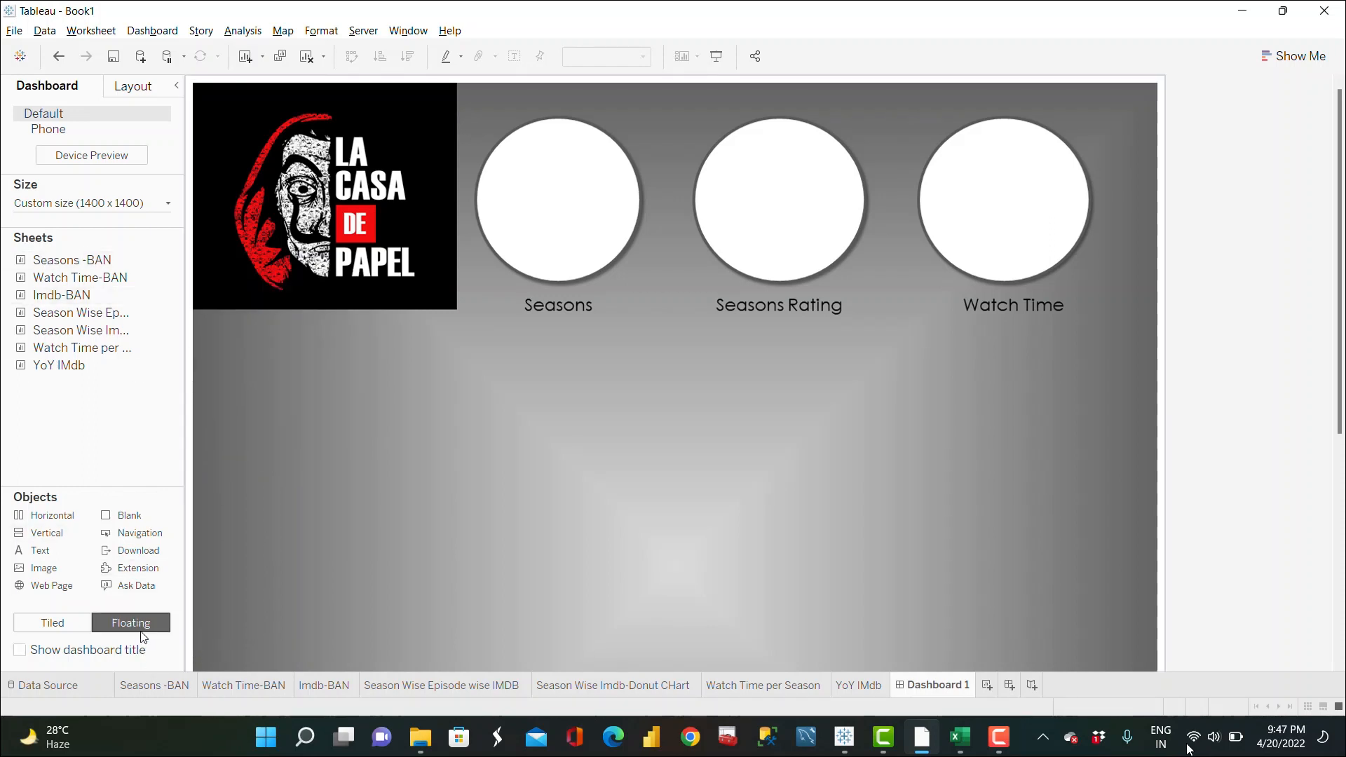
left_click_drag(83, 265, 482, 159)
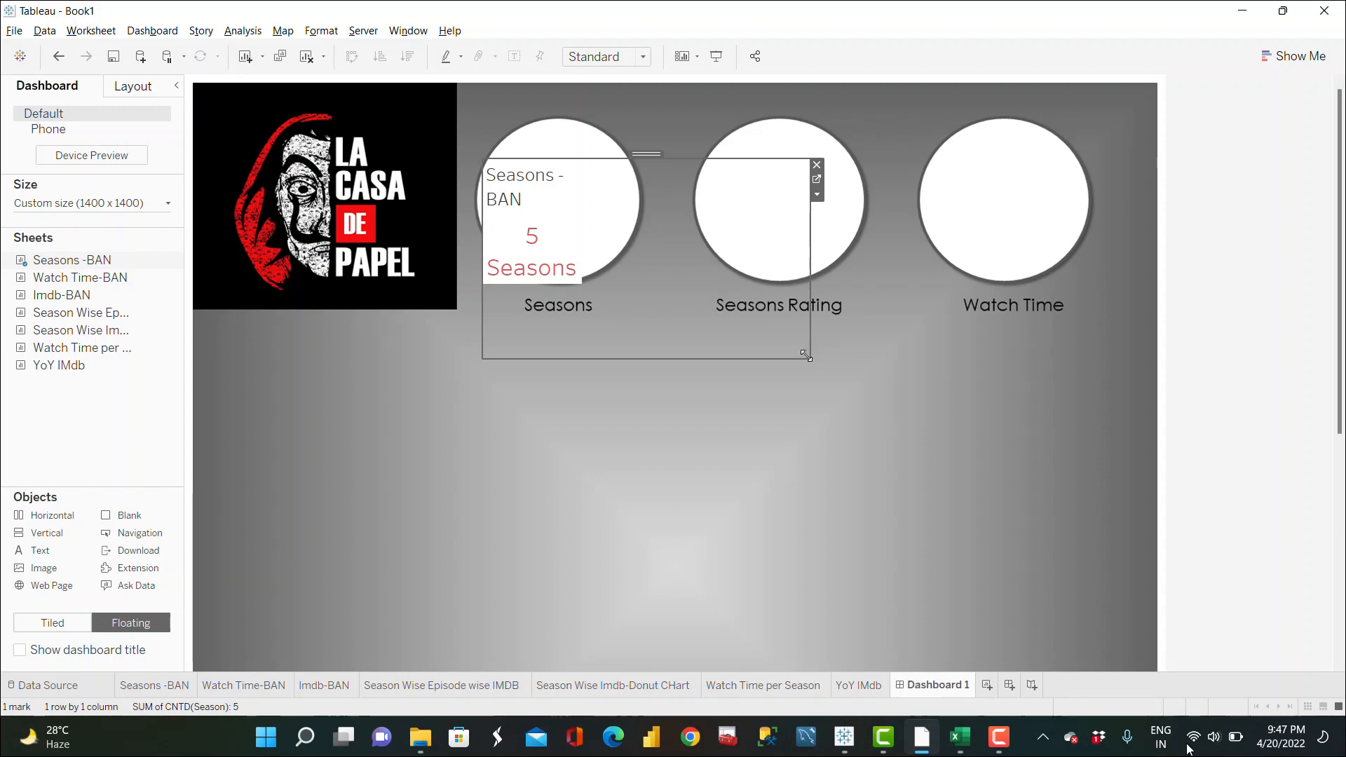
left_click_drag(807, 355, 624, 257)
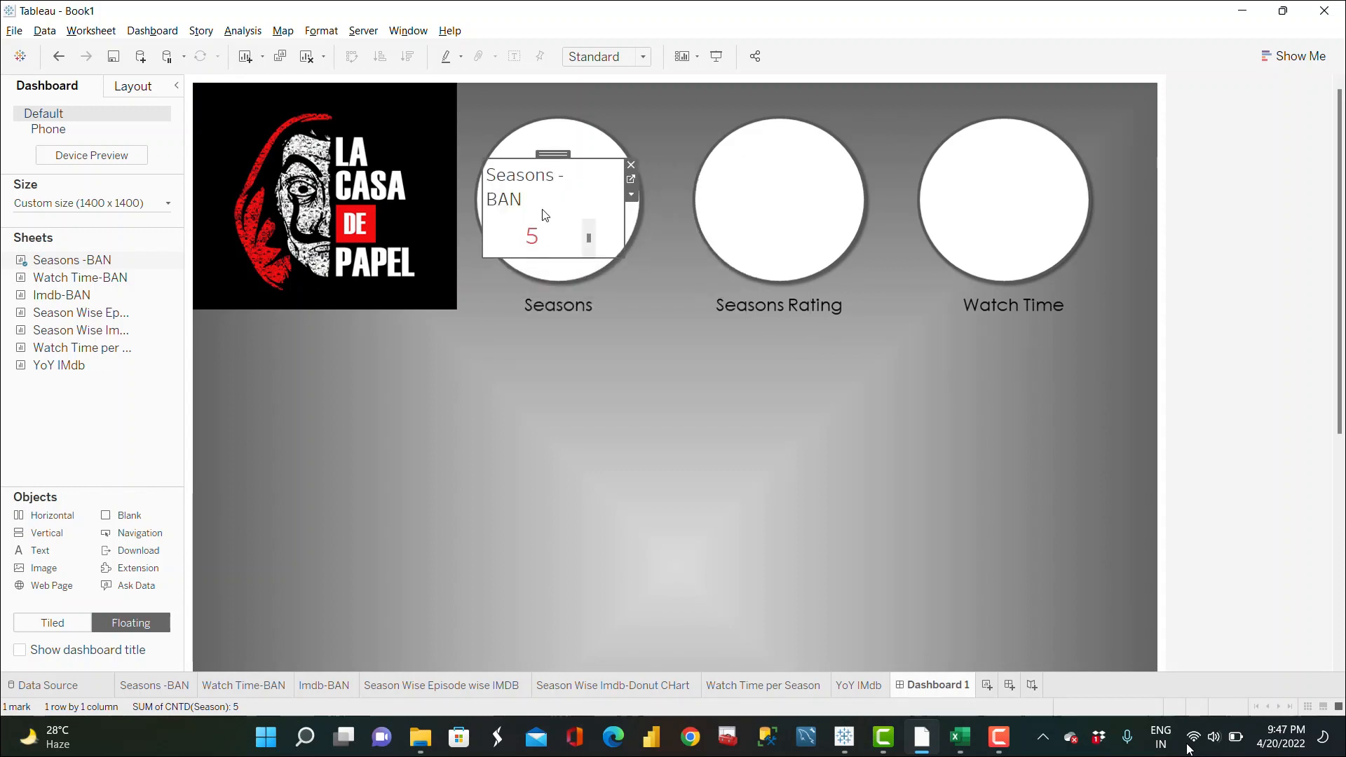
Step: Hide the Seasons-BAN title and reposition and resize the sheet inside the Seasons circle
right_click(522, 184)
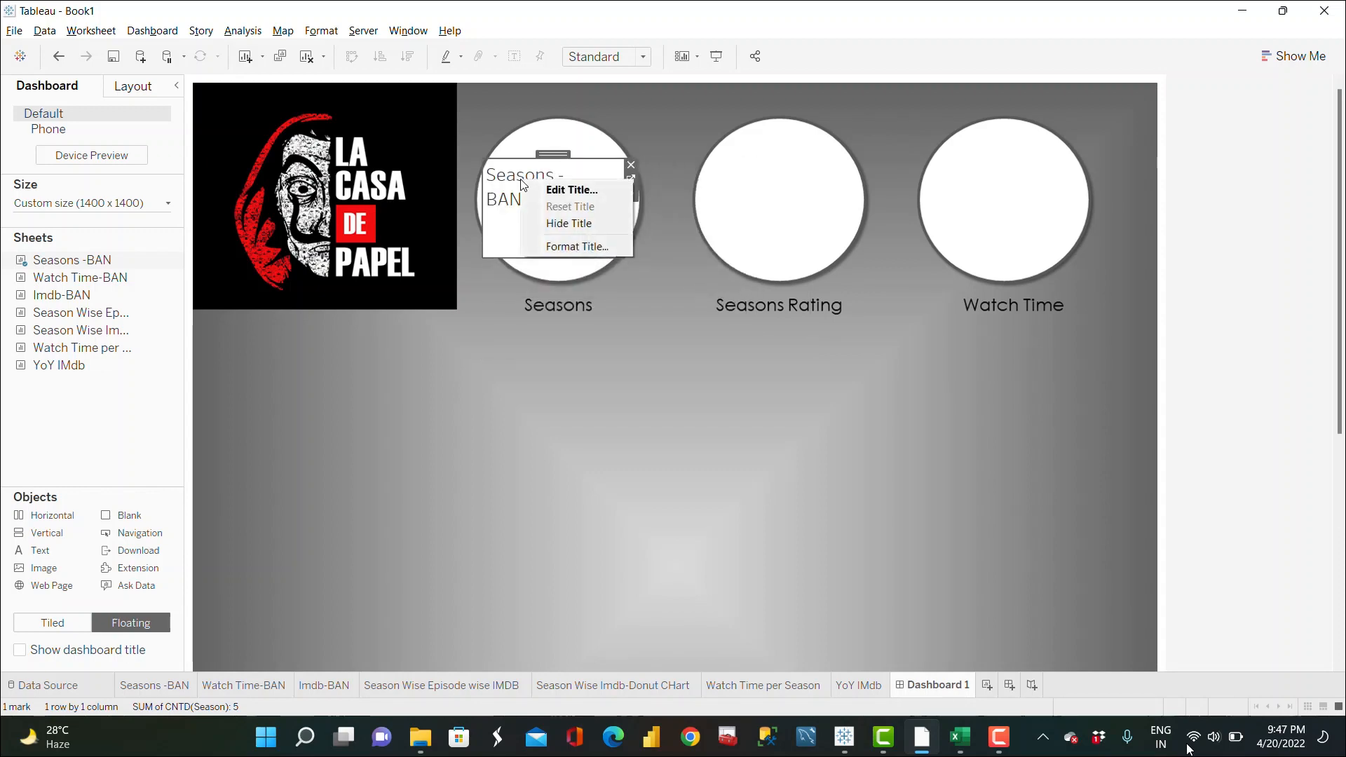
left_click(583, 224)
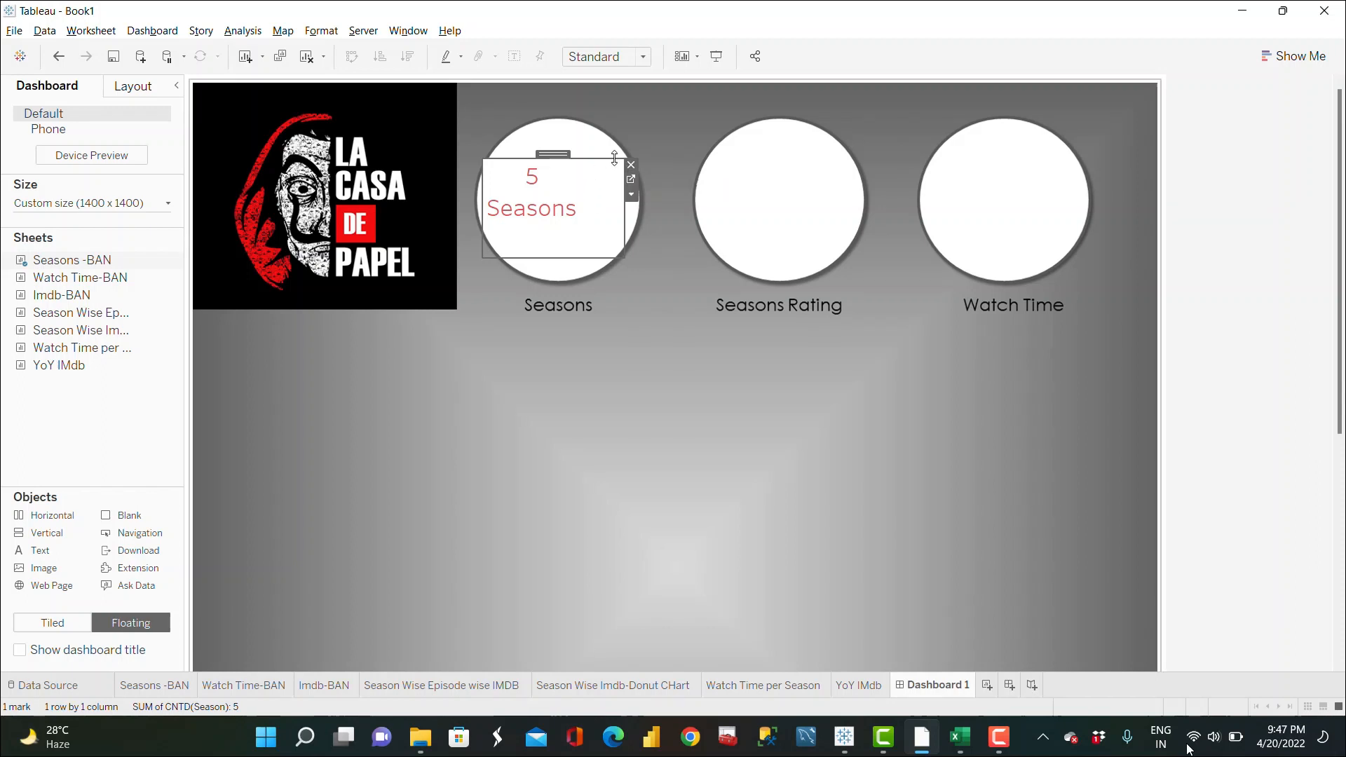
left_click_drag(617, 158, 662, 150)
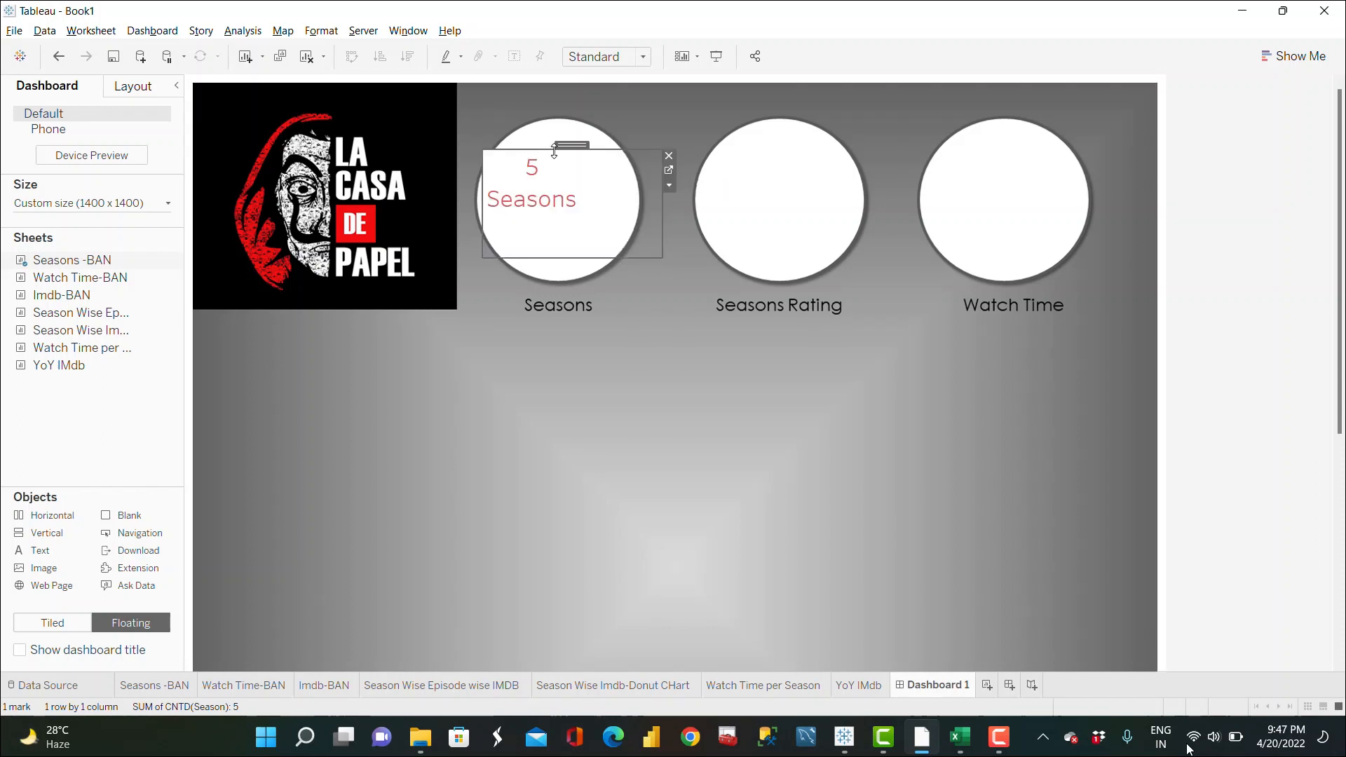
left_click_drag(568, 147, 593, 157)
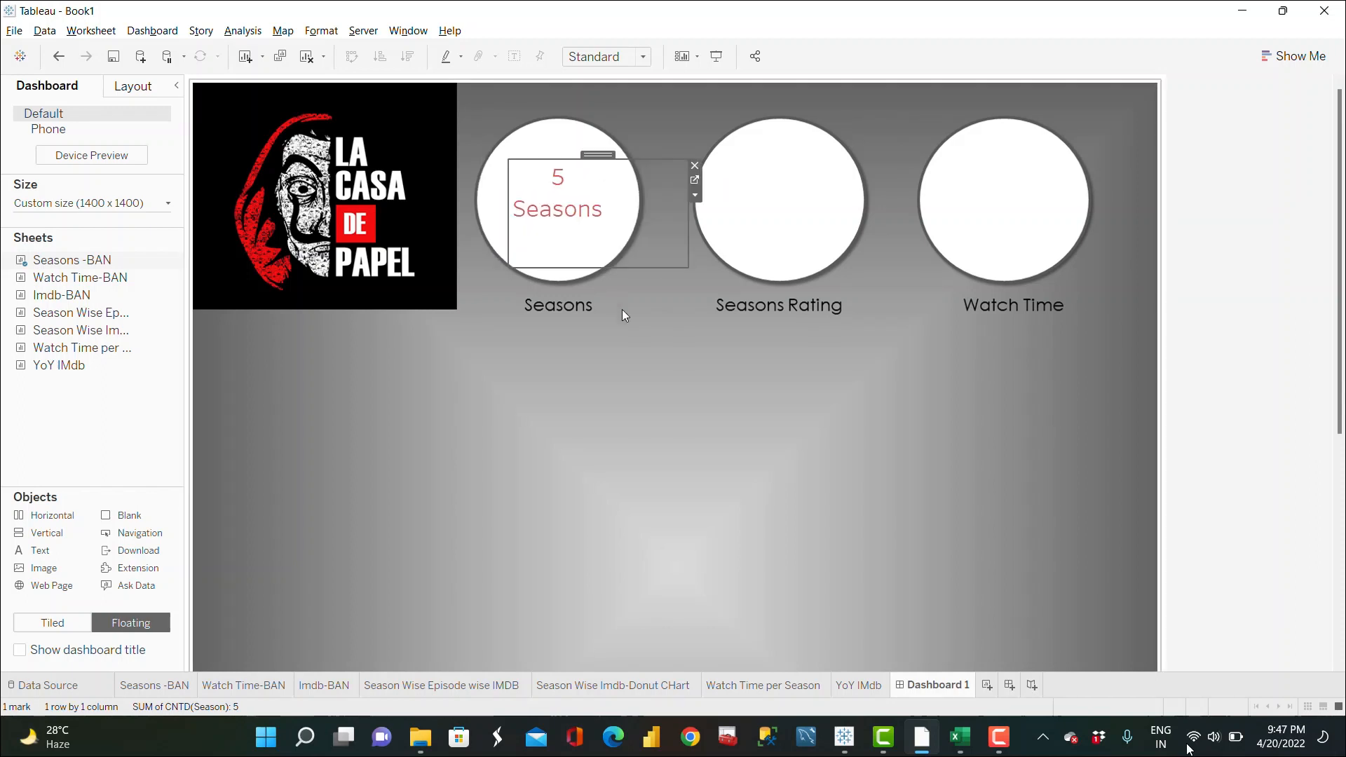
left_click(642, 278)
left_click(592, 217)
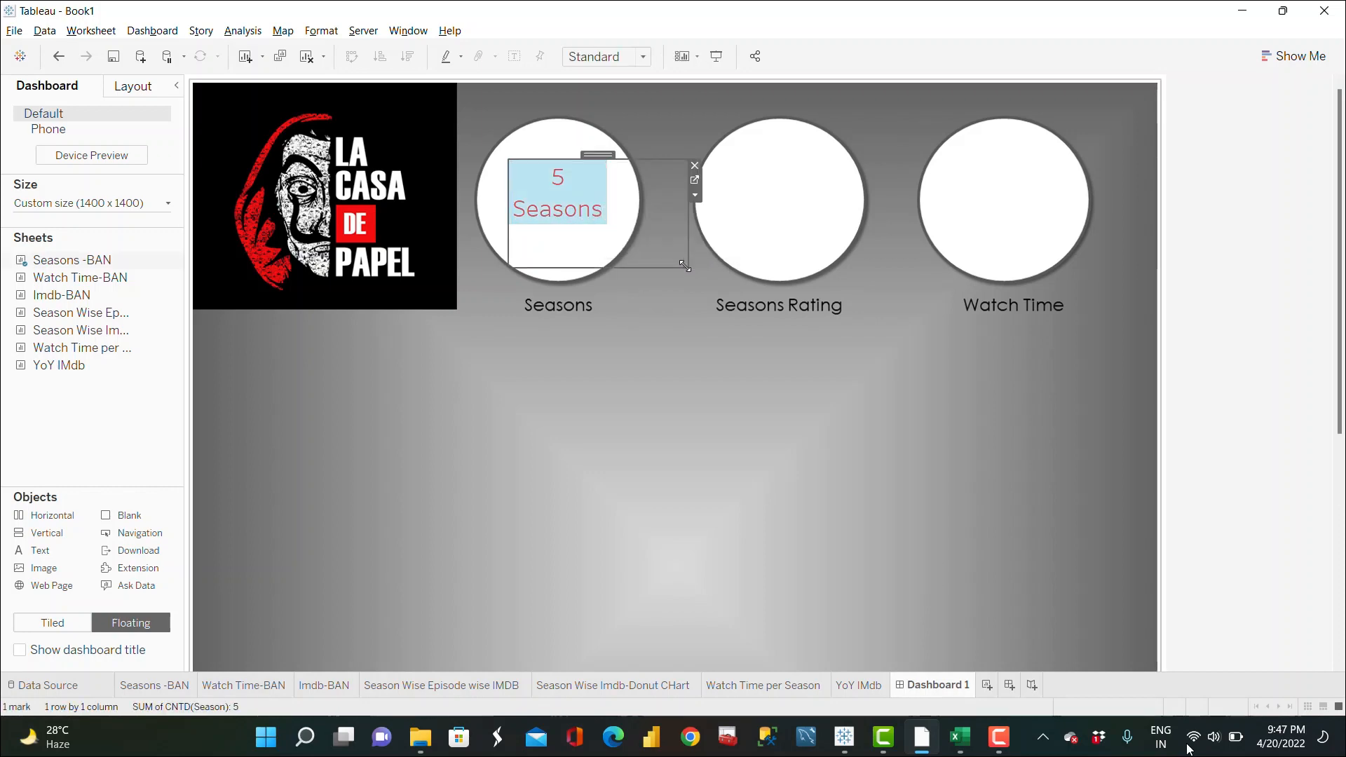
left_click_drag(509, 160, 607, 256)
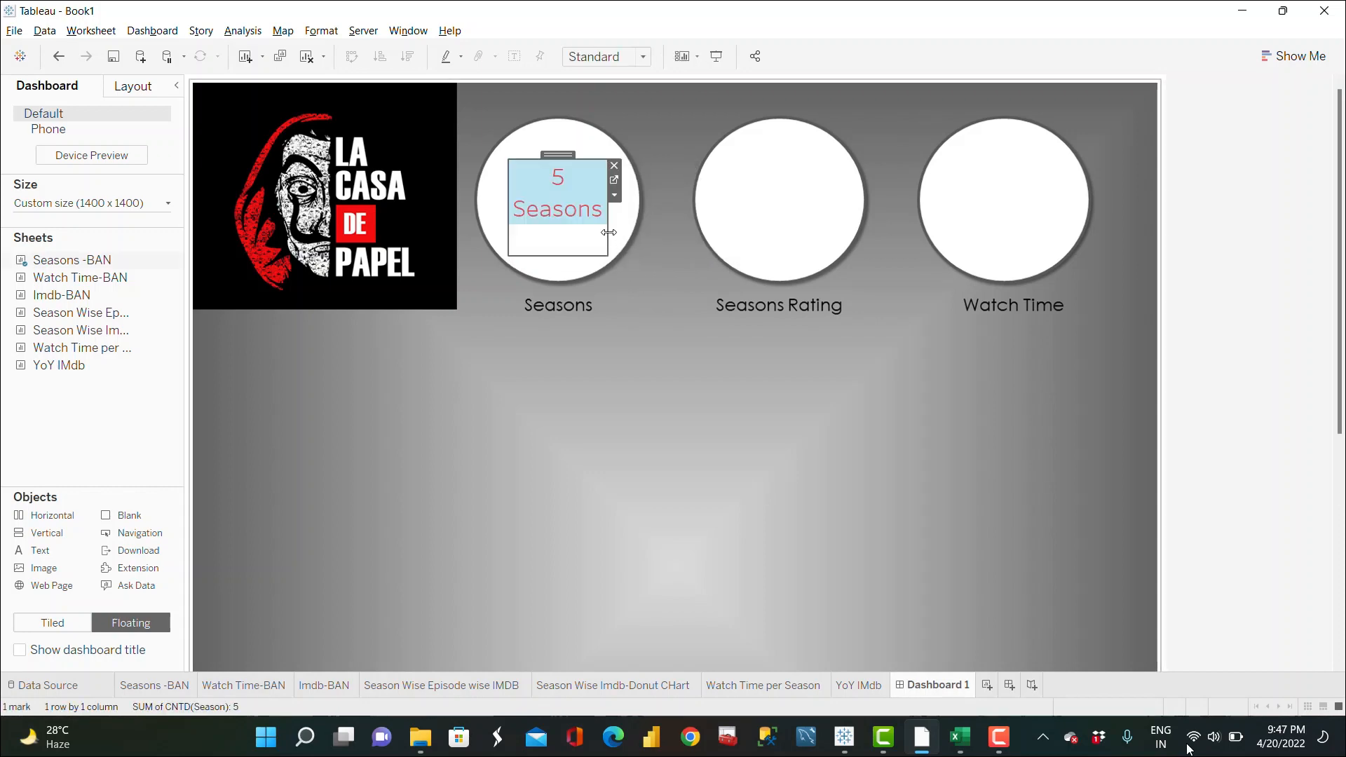
left_click(634, 259)
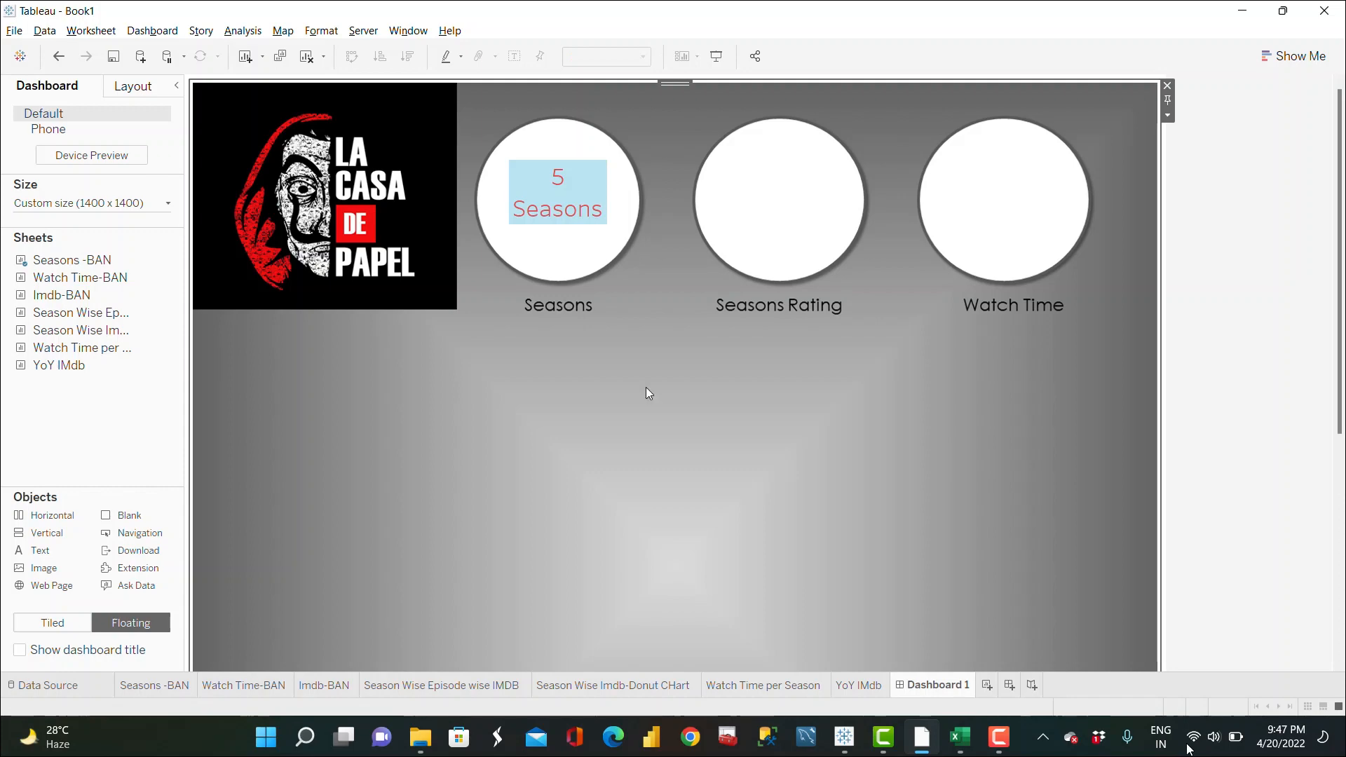
left_click(595, 255)
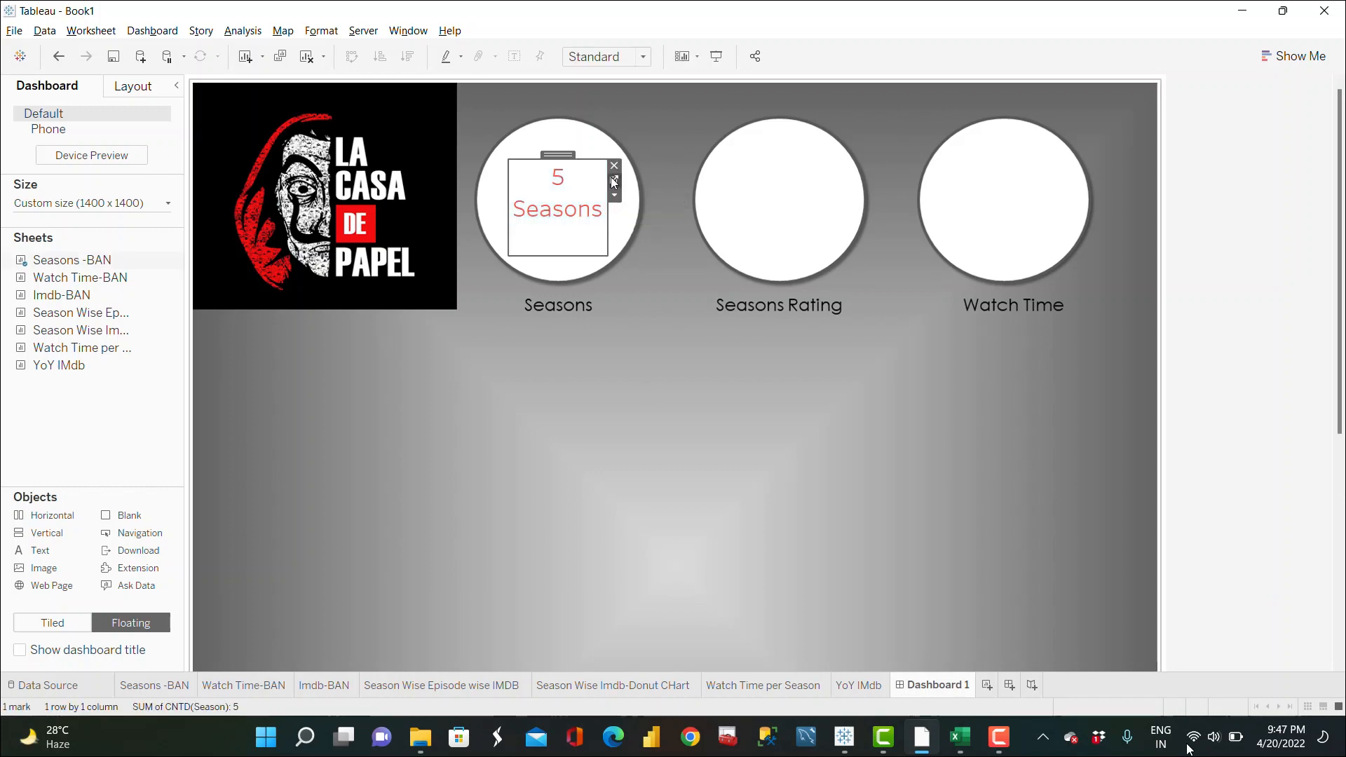
Step: Open the Seasons-BAN worksheet and set the season count label's font size to 24
left_click(612, 180)
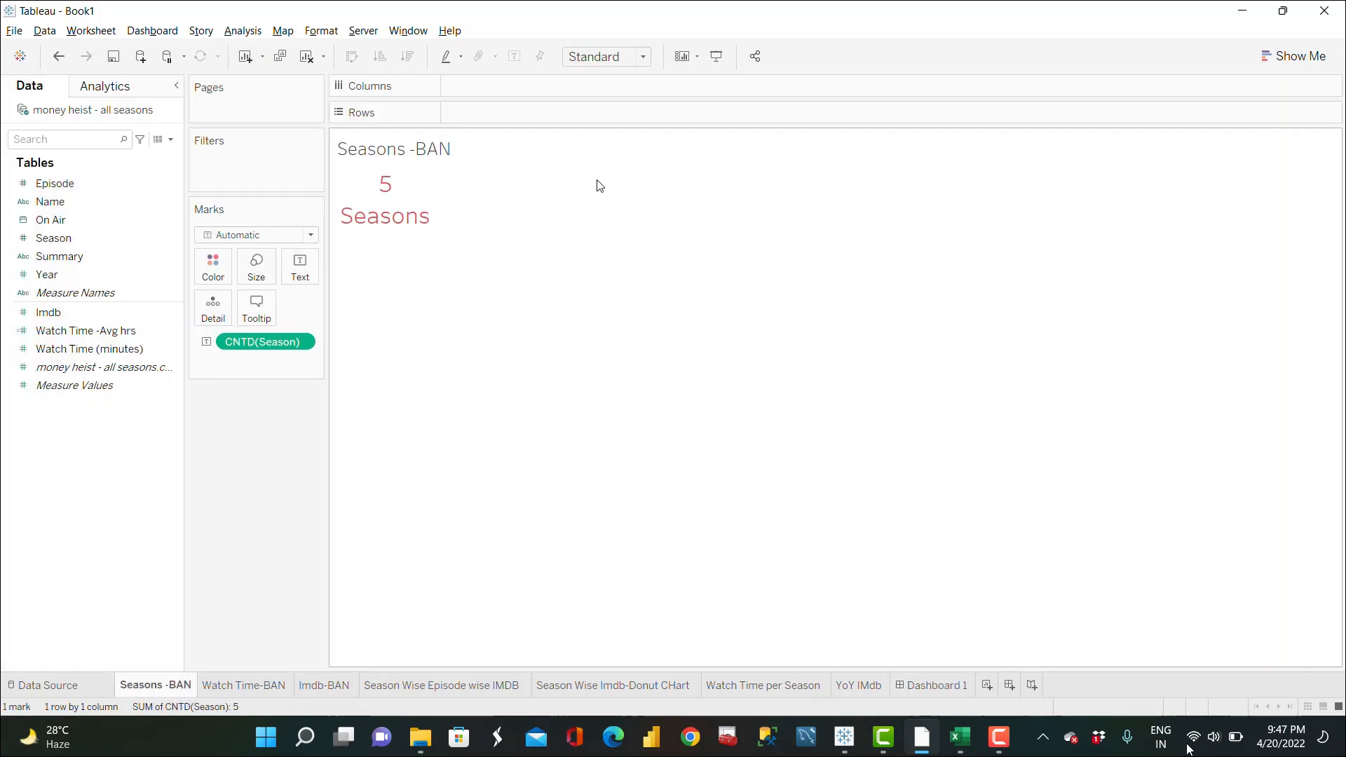
left_click(293, 261)
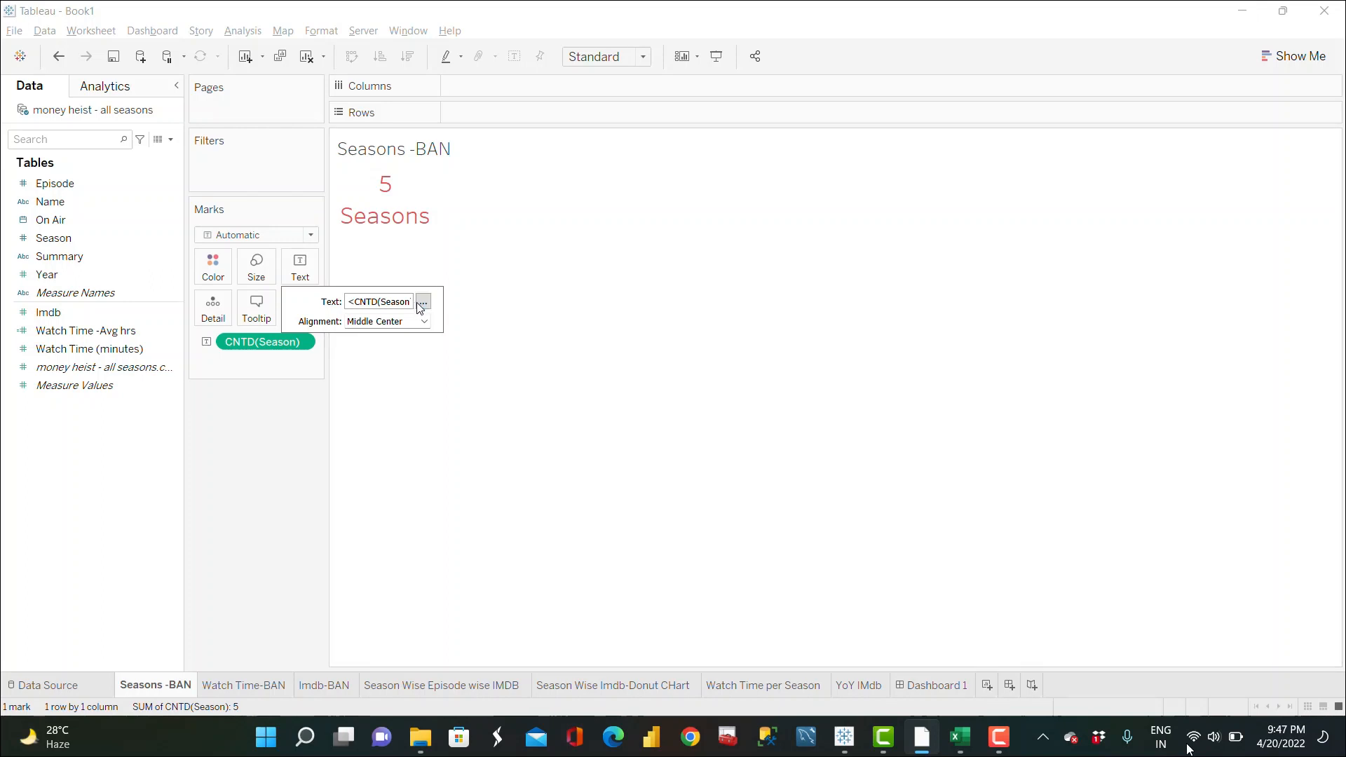
left_click(423, 303)
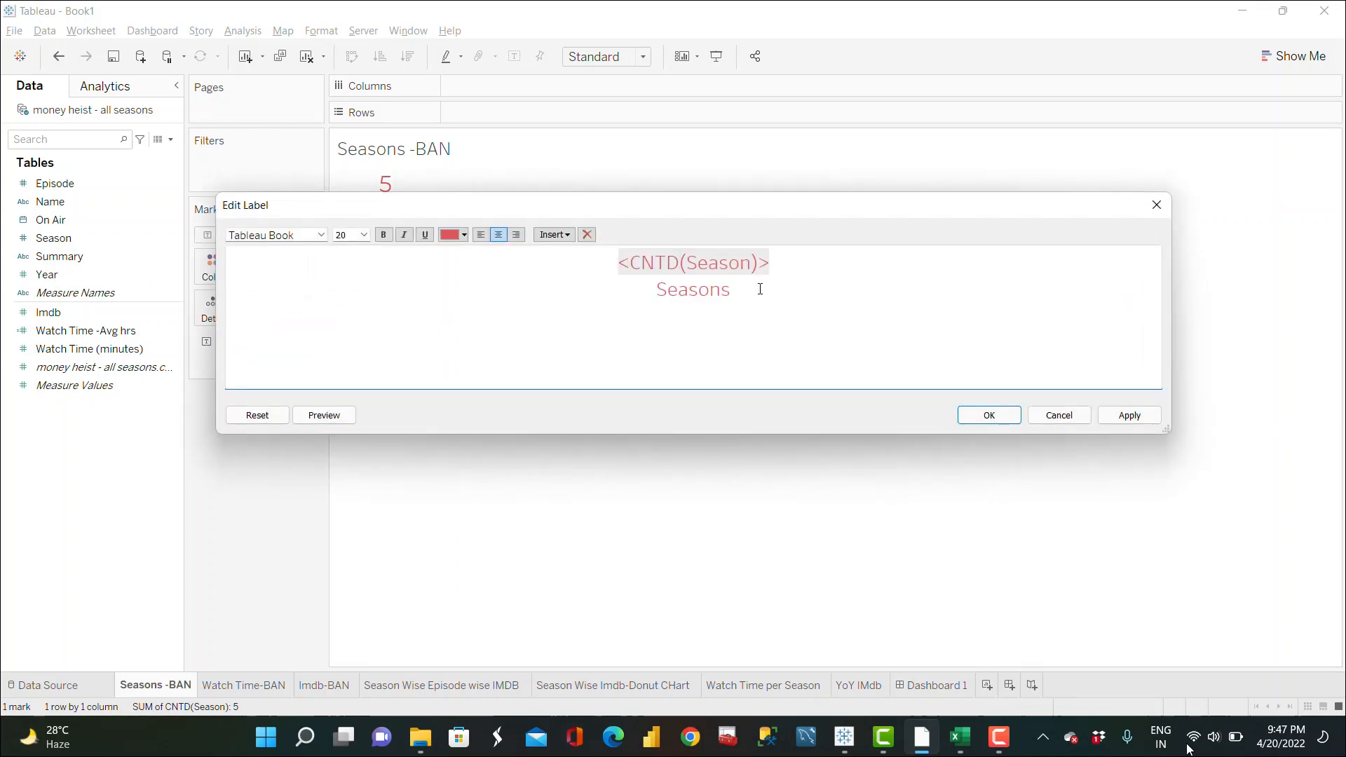
left_click_drag(792, 273, 624, 271)
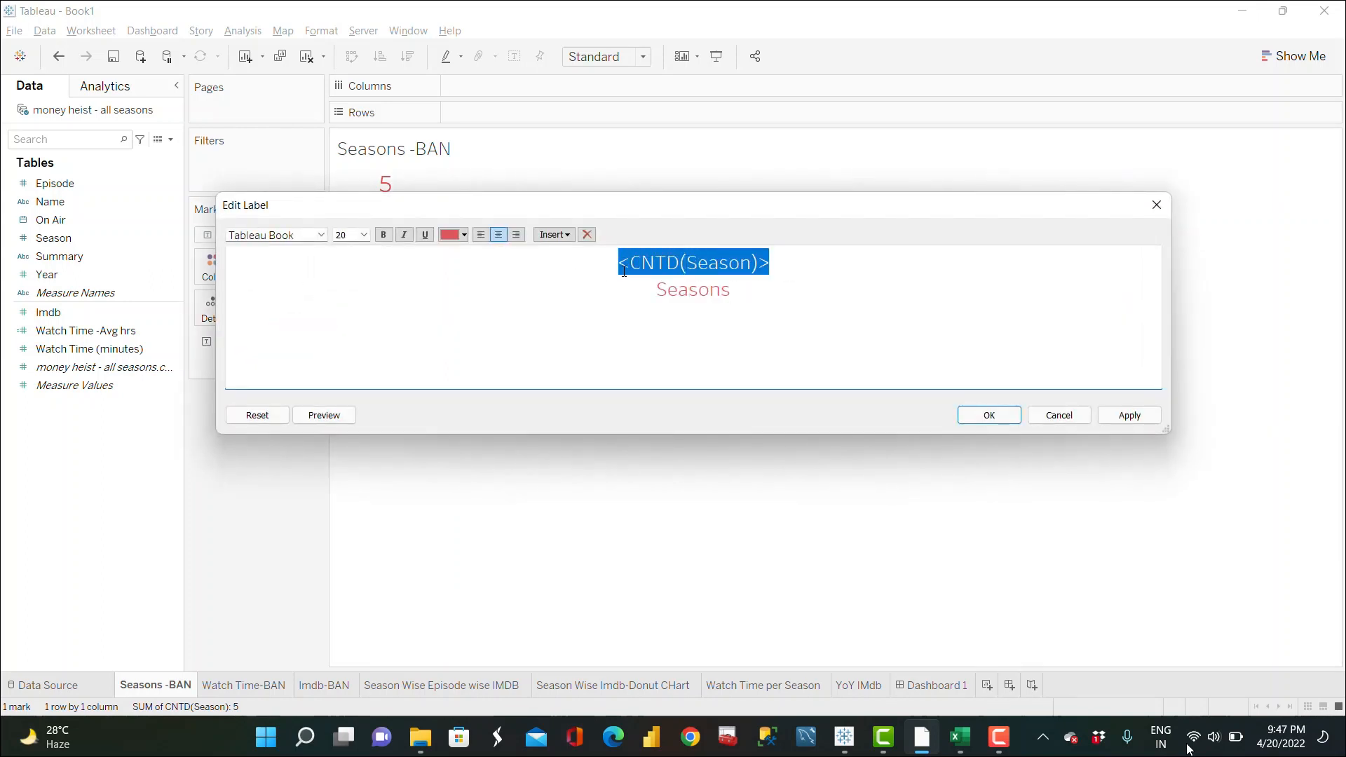
left_click(365, 235)
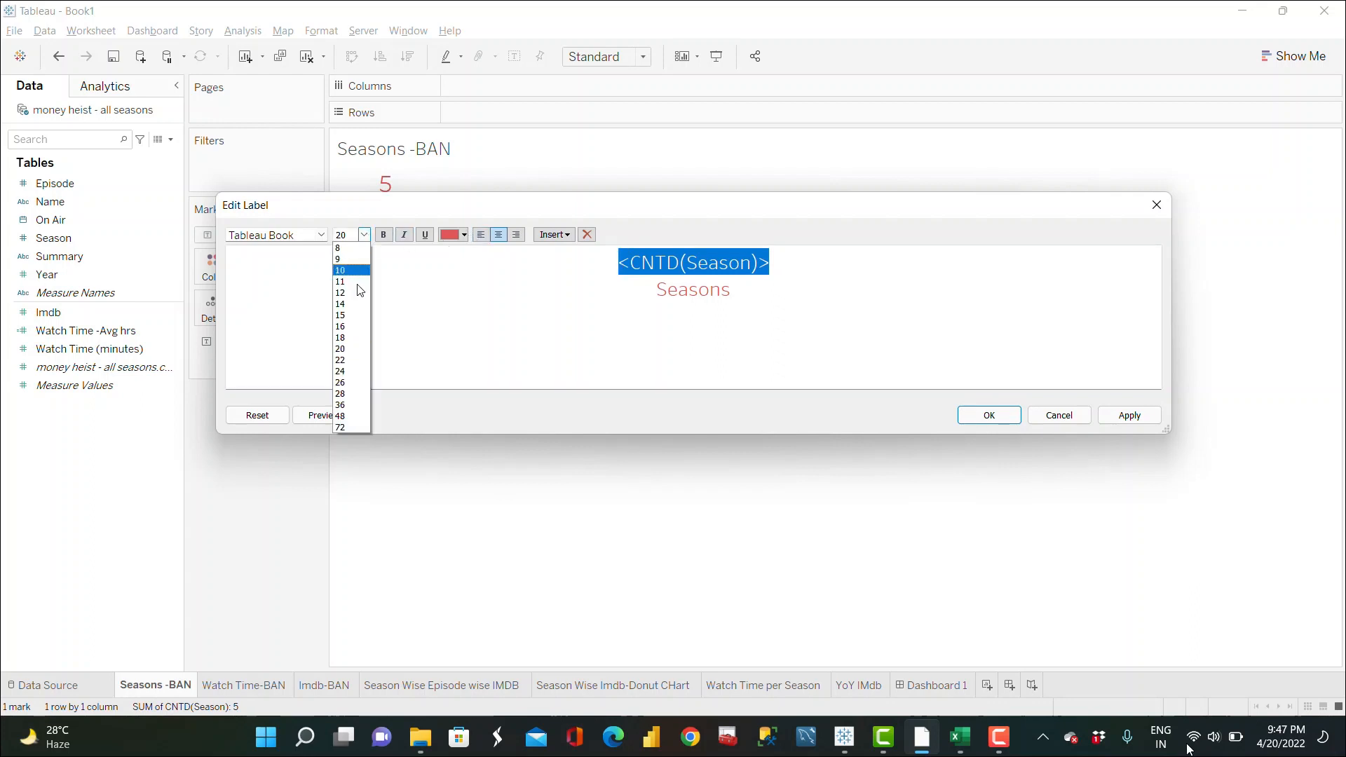
left_click(347, 372)
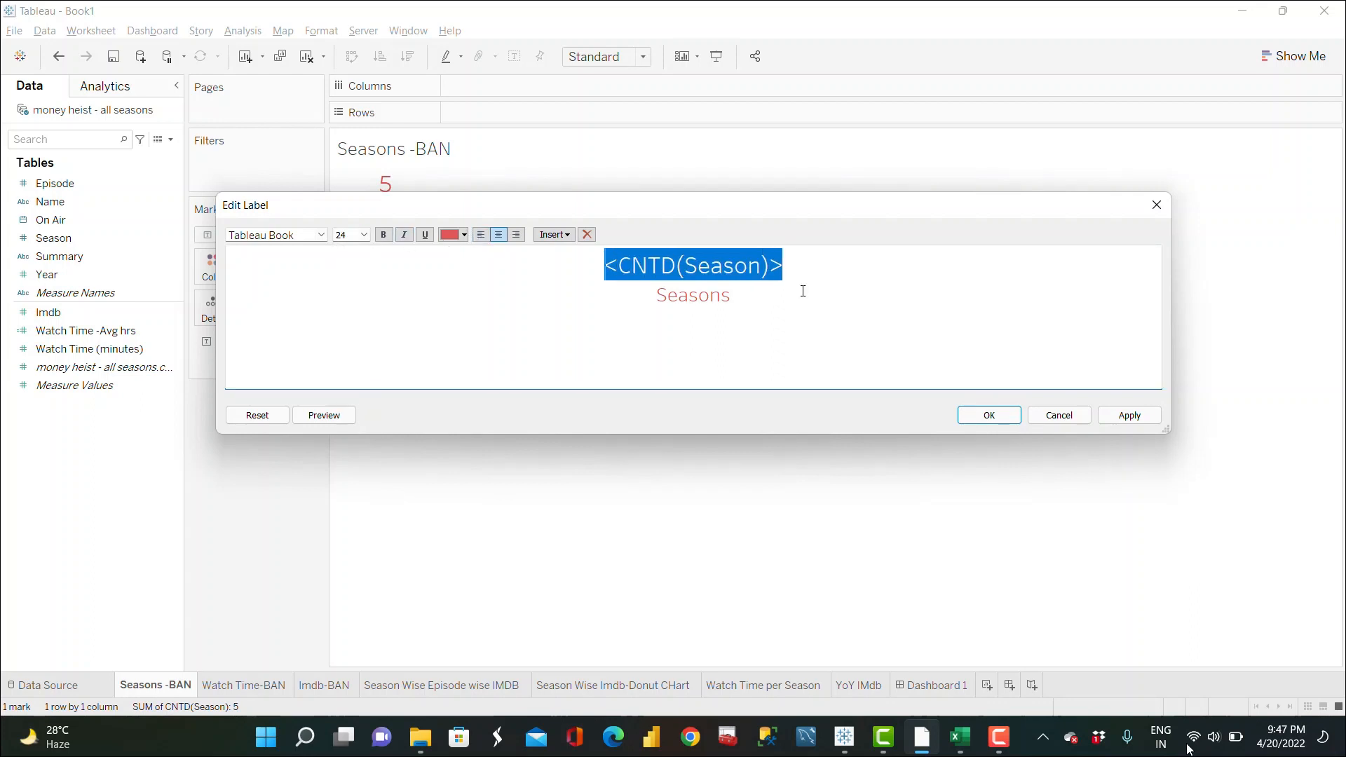
left_click(1129, 416)
left_click(989, 416)
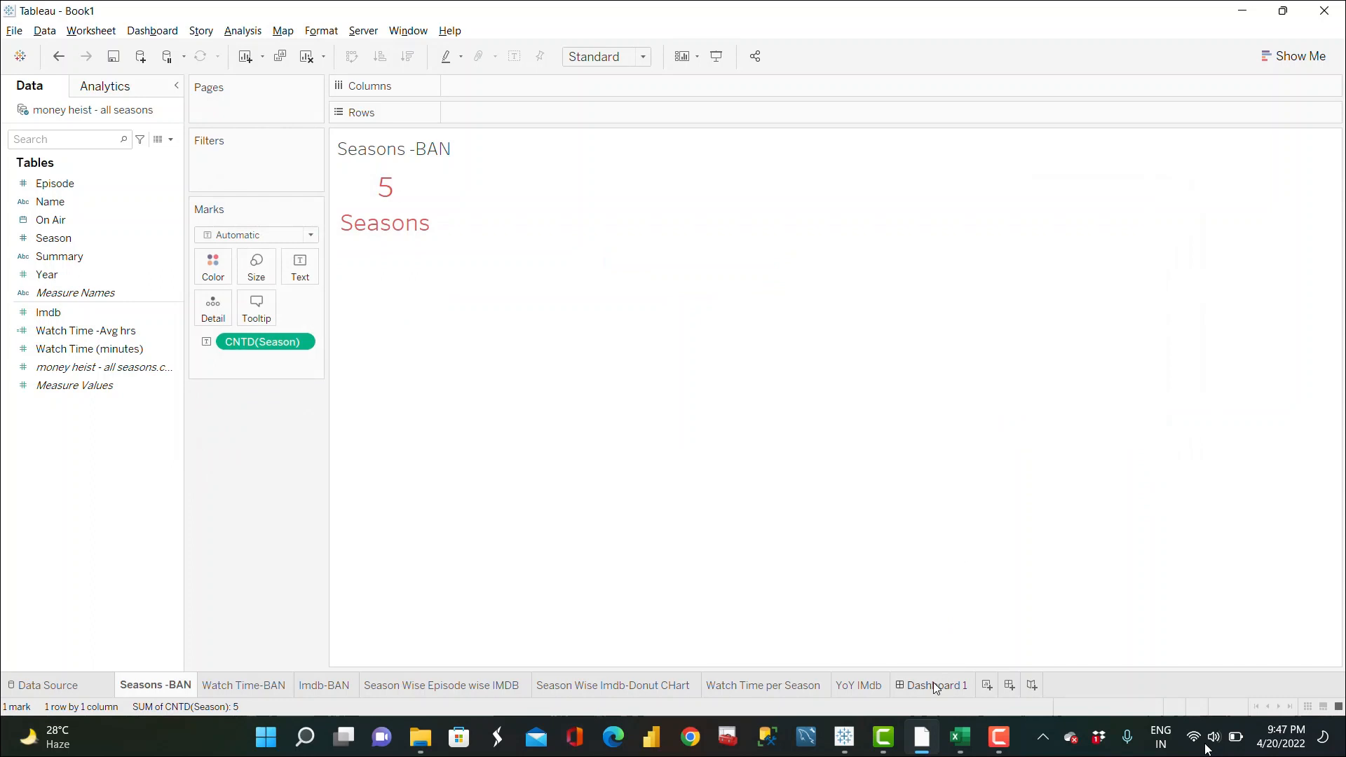
Step: Rename the dashboard as Money heist
left_click(936, 681)
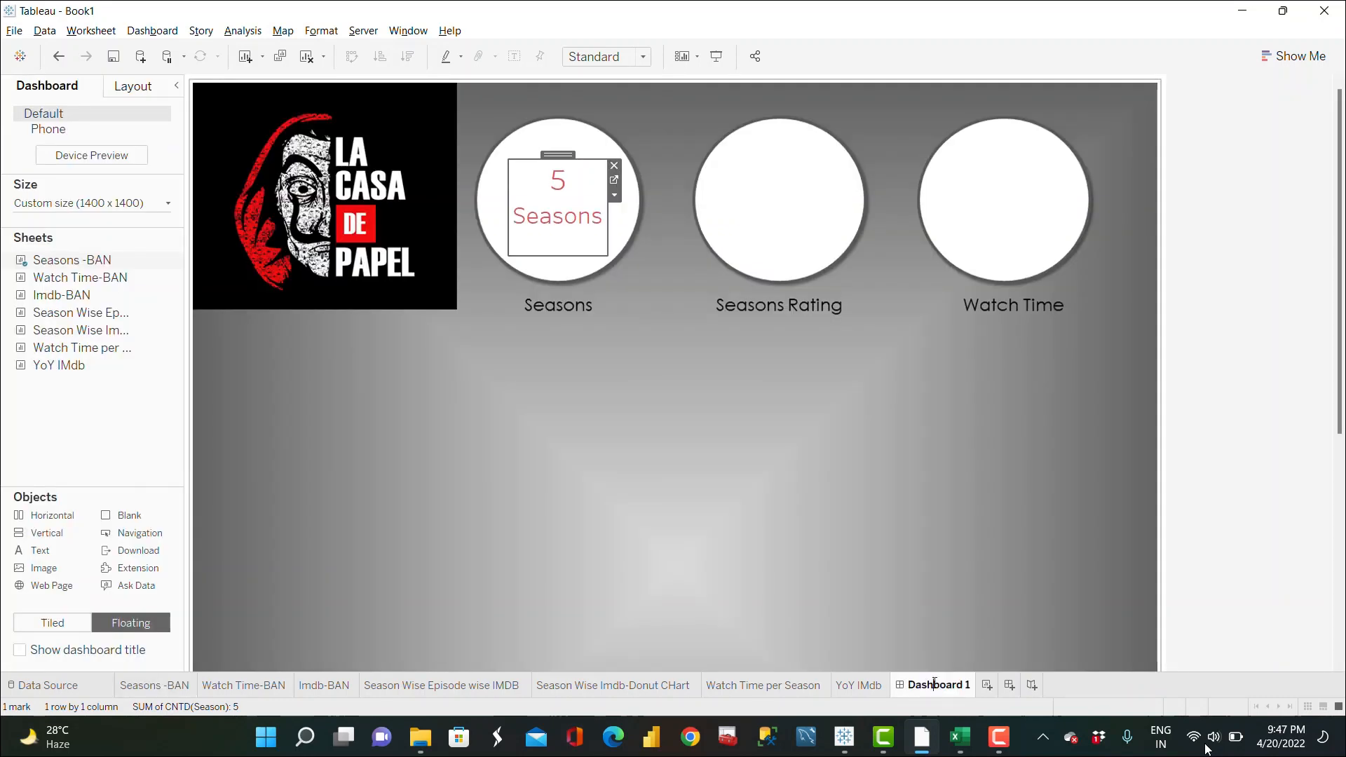
double_click(935, 683)
type("Money heist")
key("Return")
left_click(777, 425)
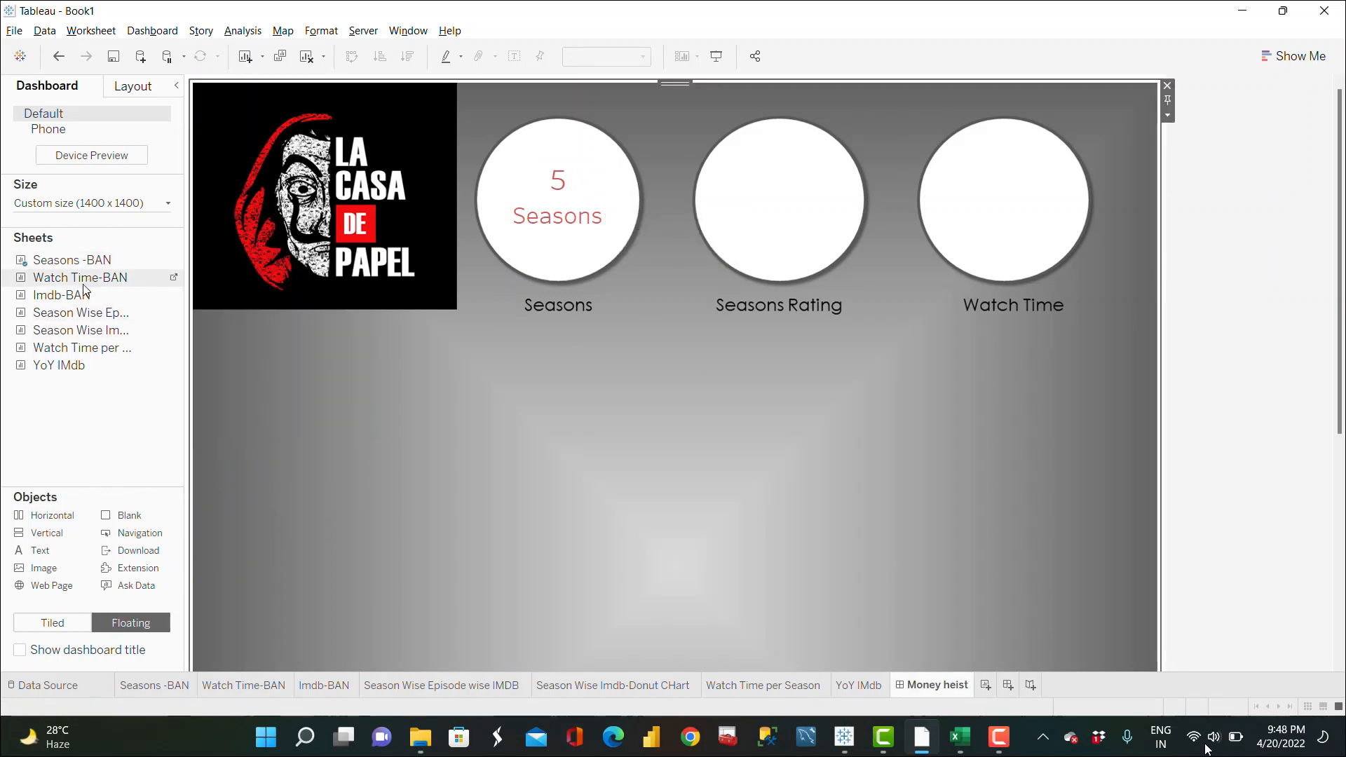
Step: Float the Watch Time-BAN sheet into the Watch Time circle with its title hidden, resized to fit
left_click_drag(83, 286, 710, 152)
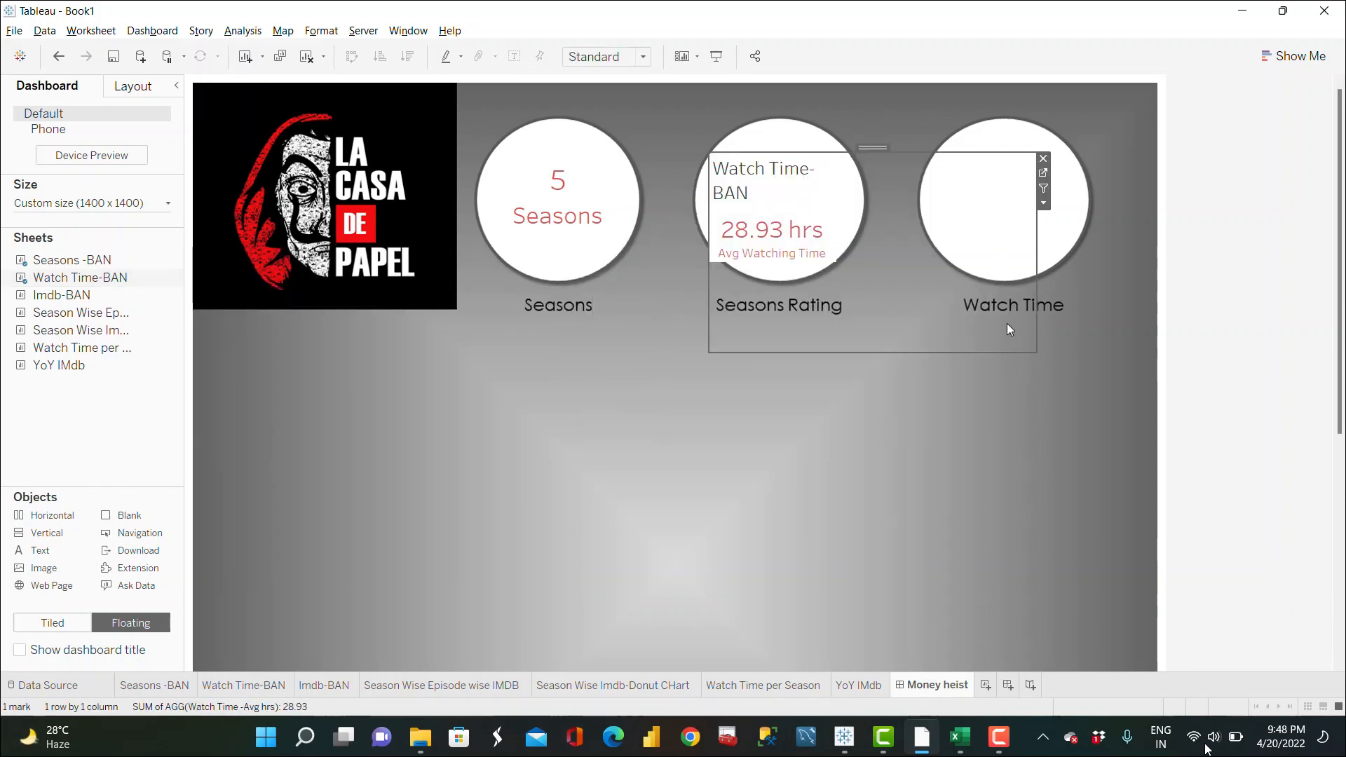
right_click(755, 178)
left_click(822, 216)
left_click_drag(1038, 354, 845, 252)
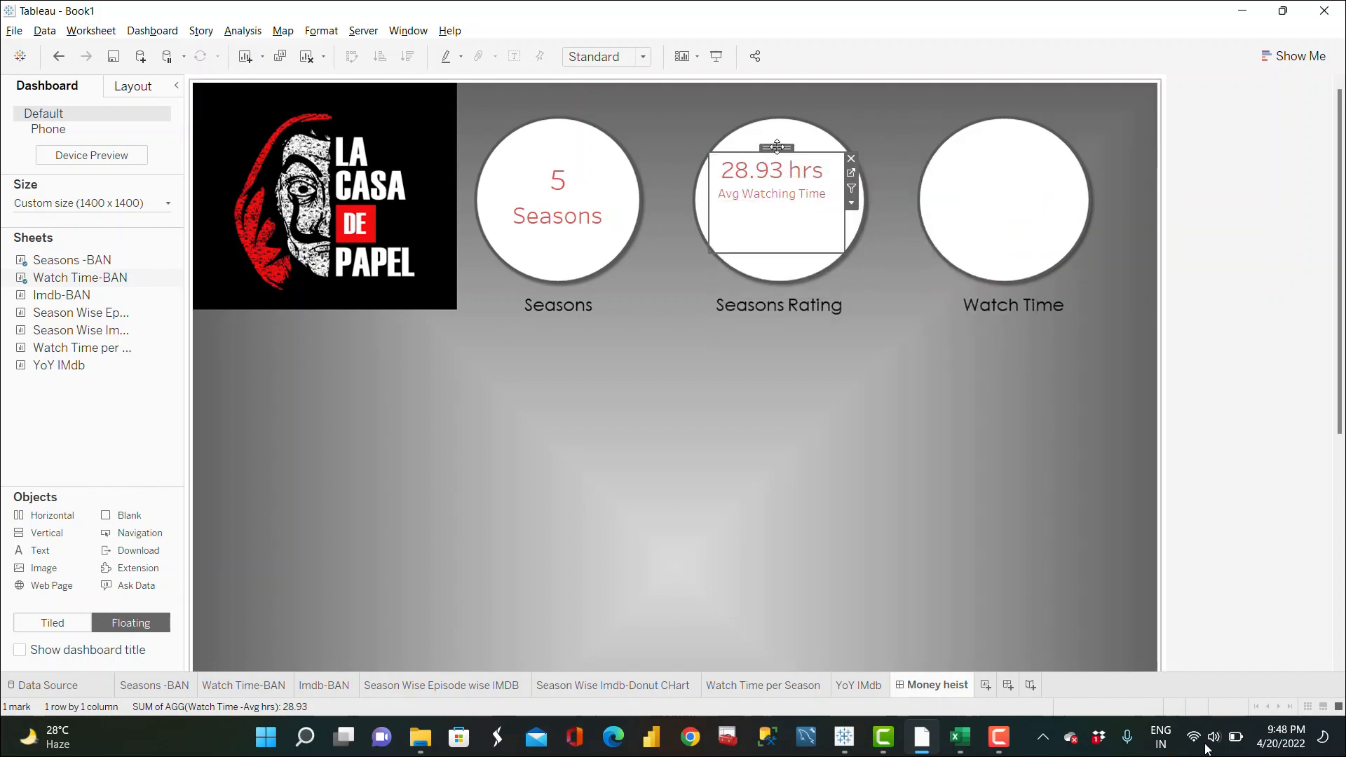
left_click_drag(766, 151, 1010, 162)
left_click(1016, 338)
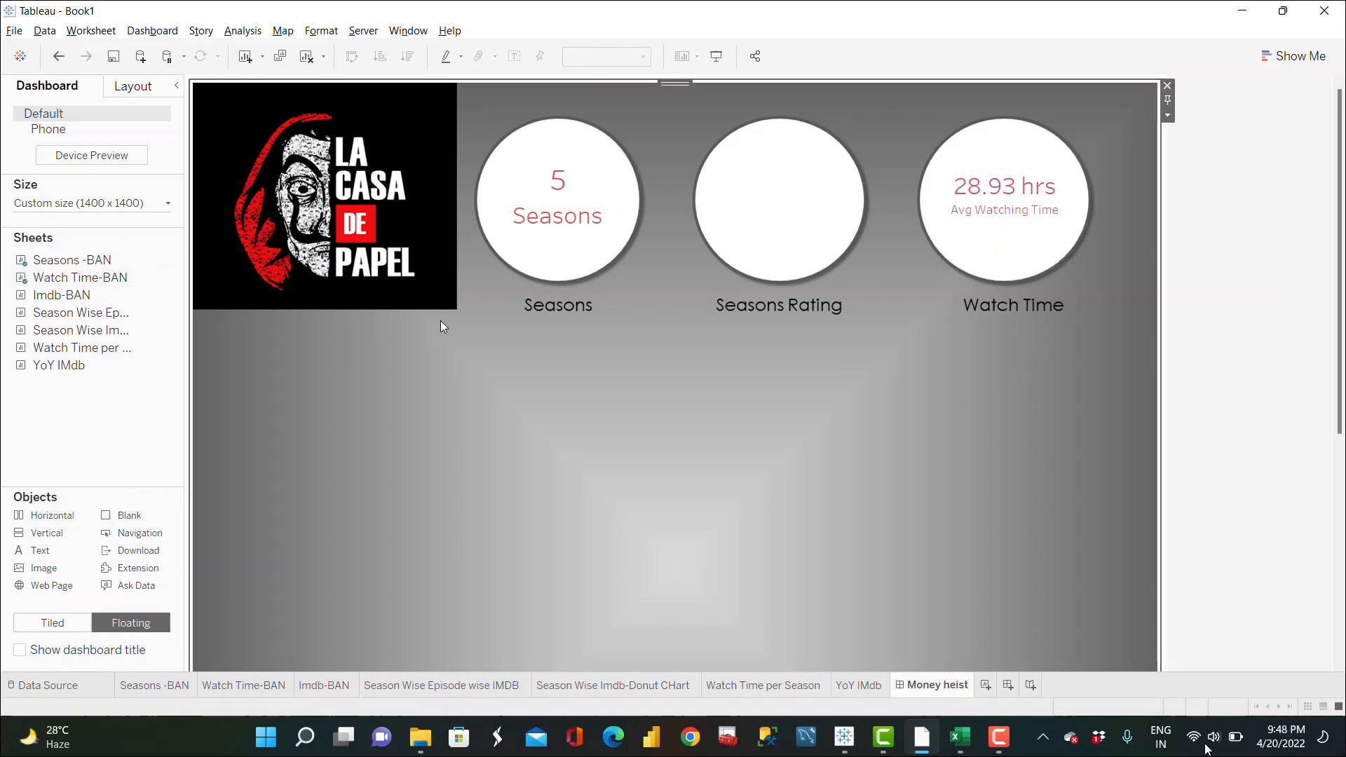
Step: Open the Seasons-BAN worksheet and review the font size of its label text
left_click(1031, 189)
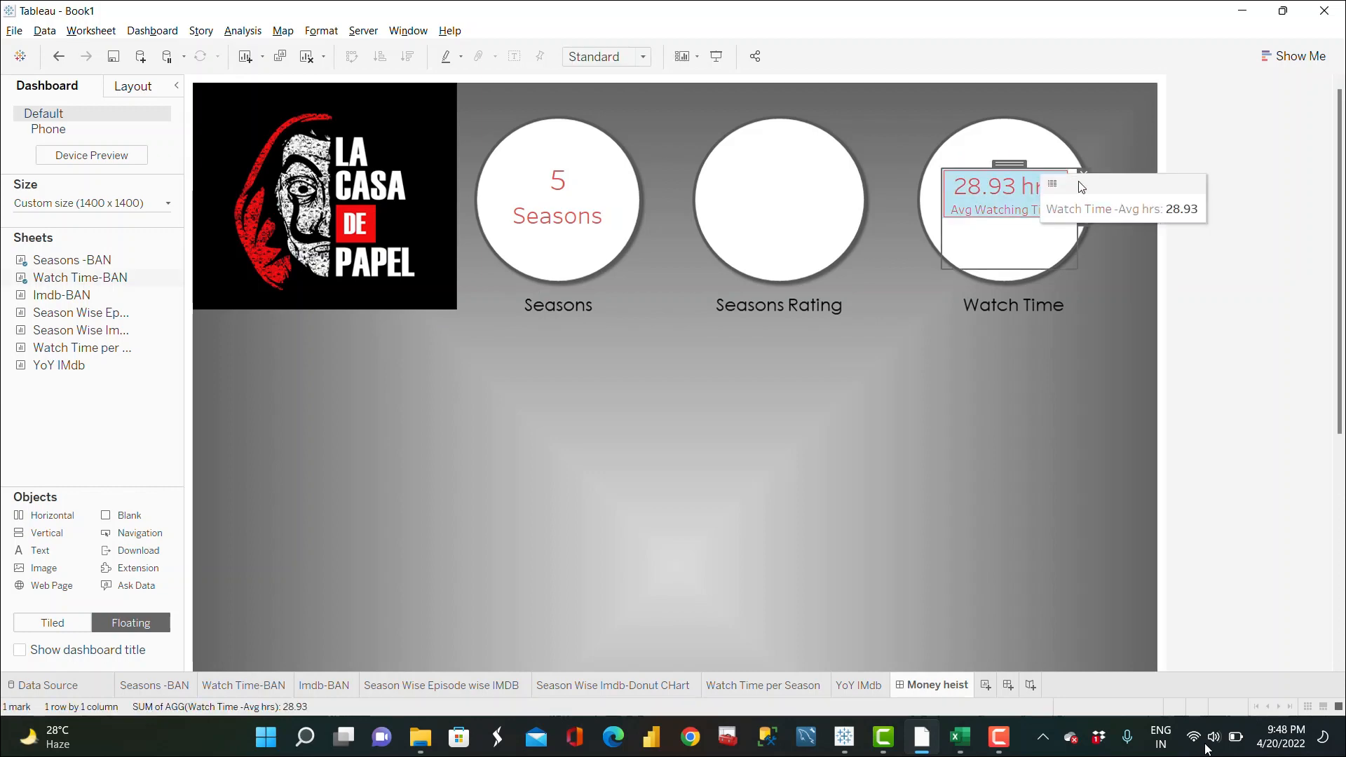
left_click(576, 191)
left_click(615, 184)
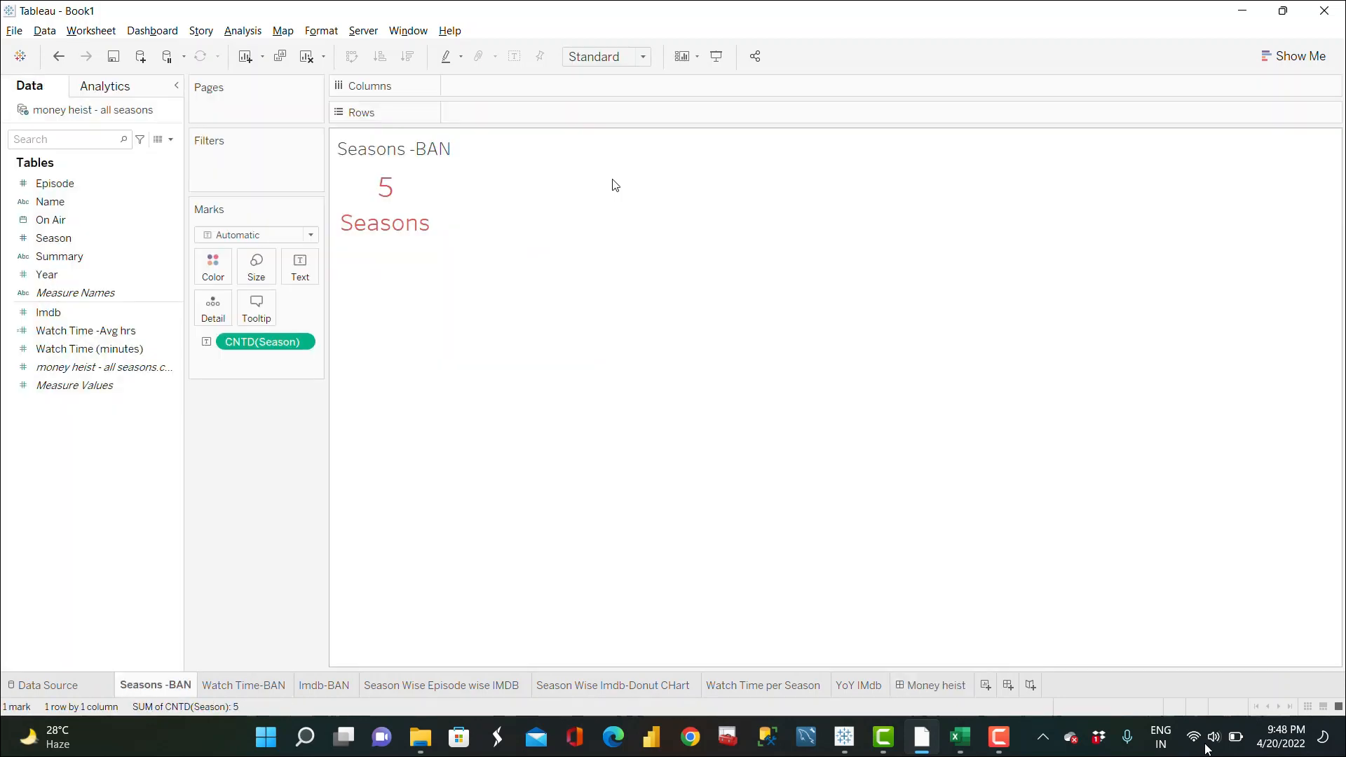
left_click(300, 267)
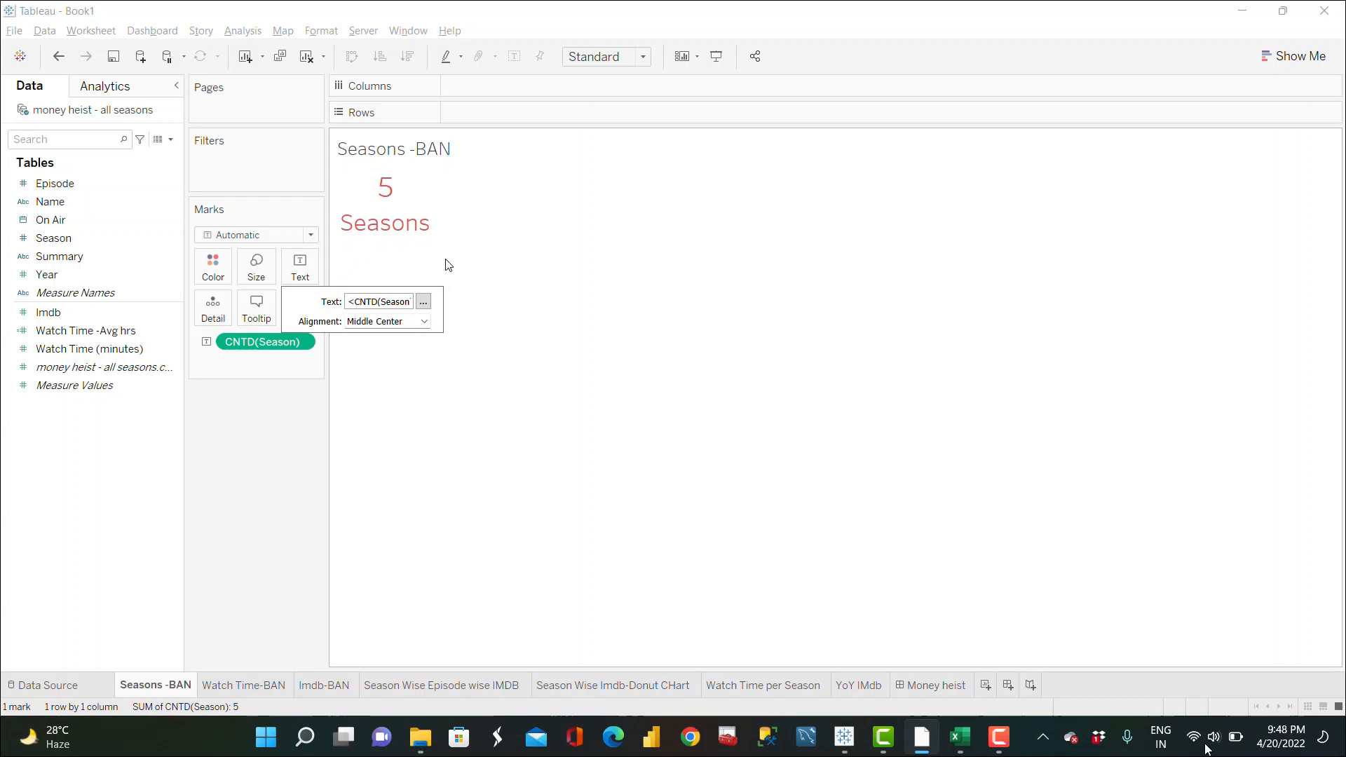
left_click(423, 302)
left_click_drag(801, 266, 599, 266)
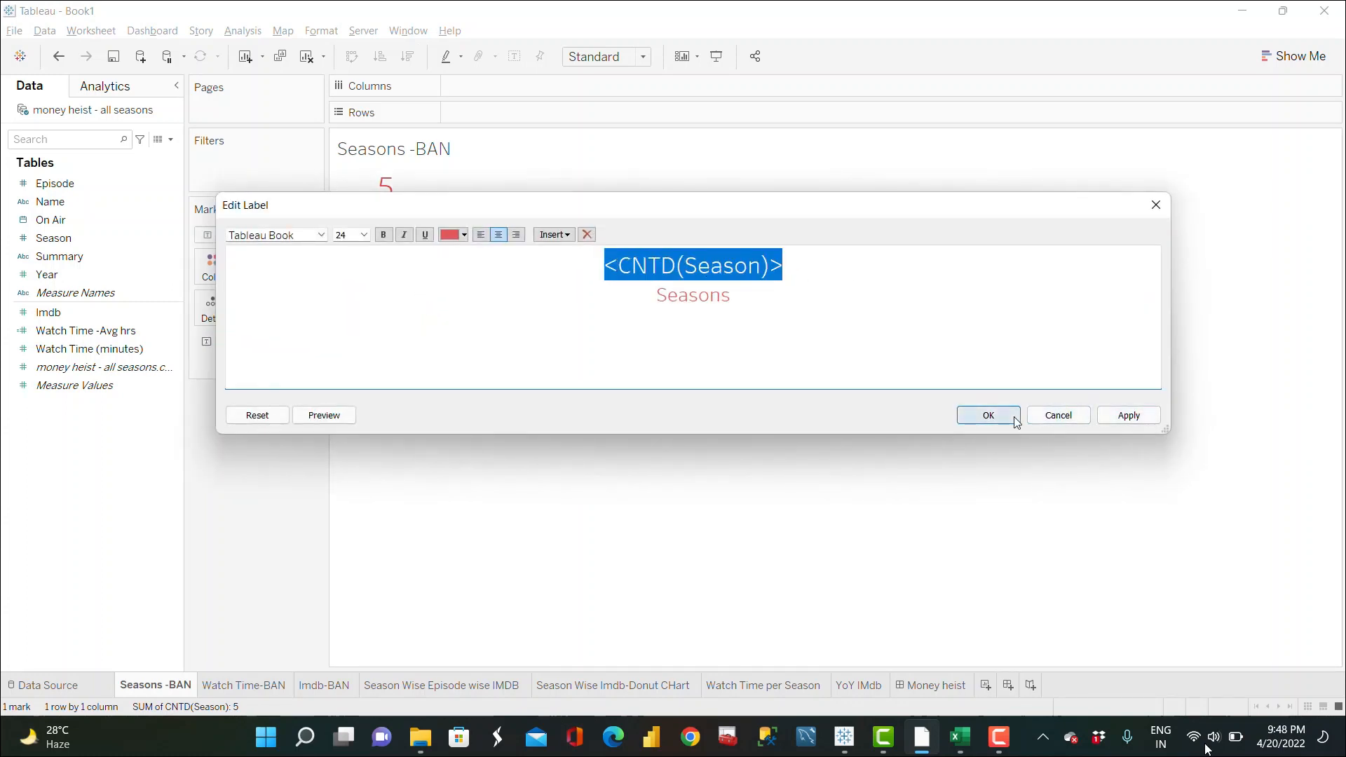
left_click(988, 416)
left_click(933, 685)
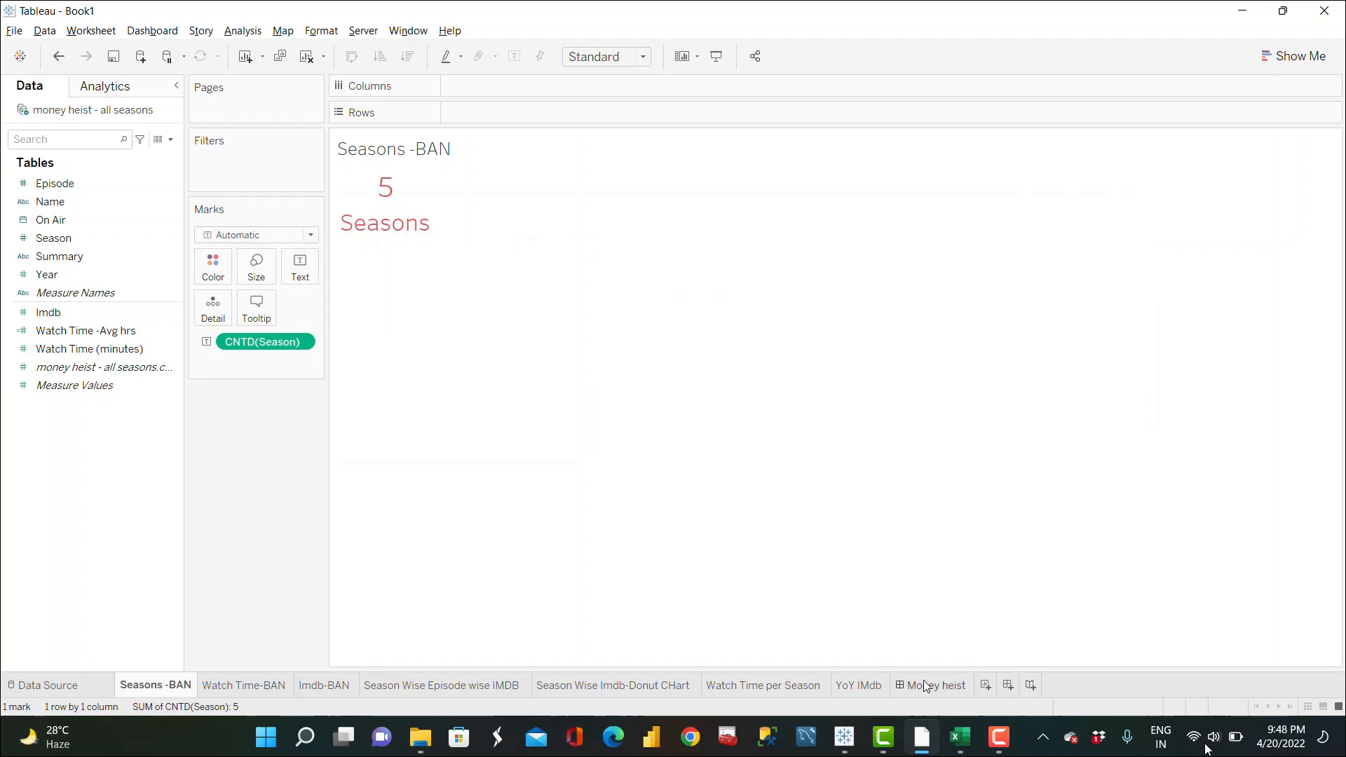
Step: Open the Watch Time-BAN worksheet and set its value label's font size to 24
left_click(1005, 196)
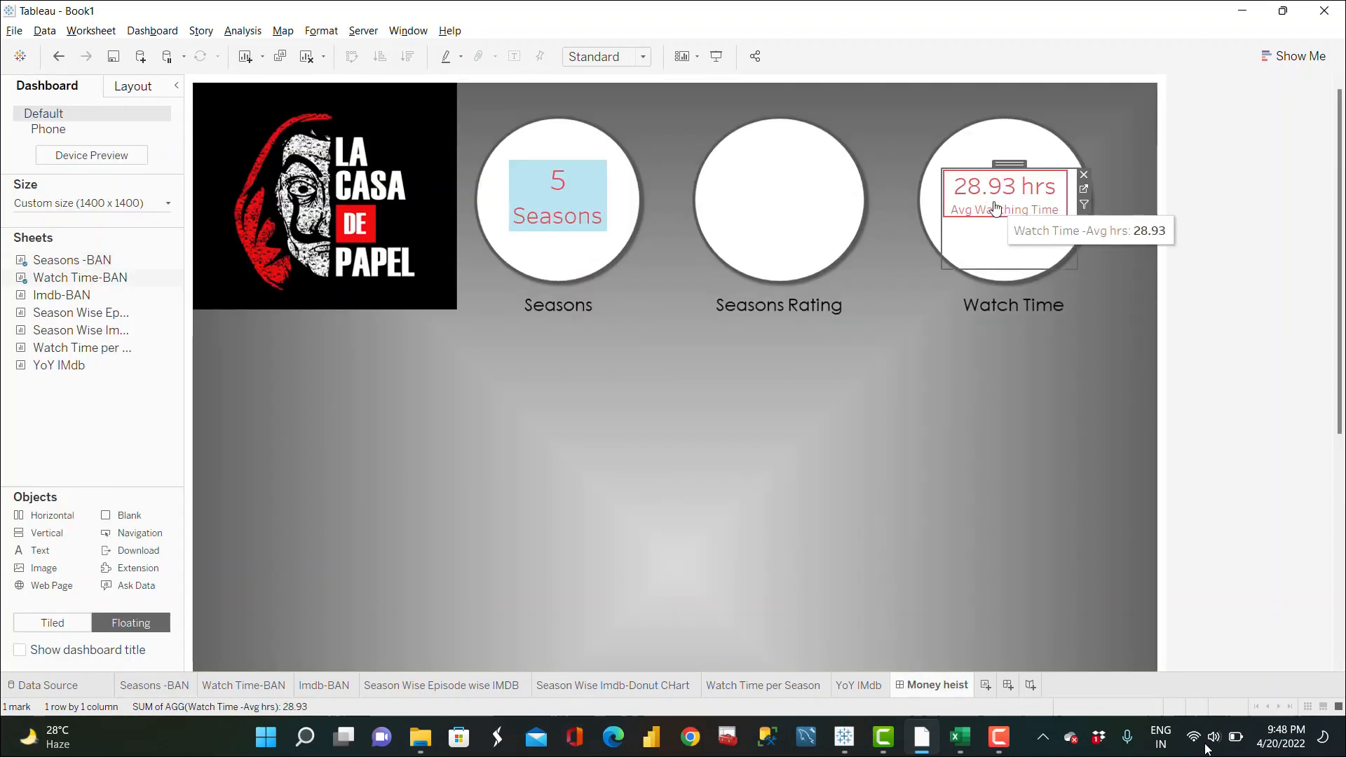
left_click(1082, 190)
left_click(303, 264)
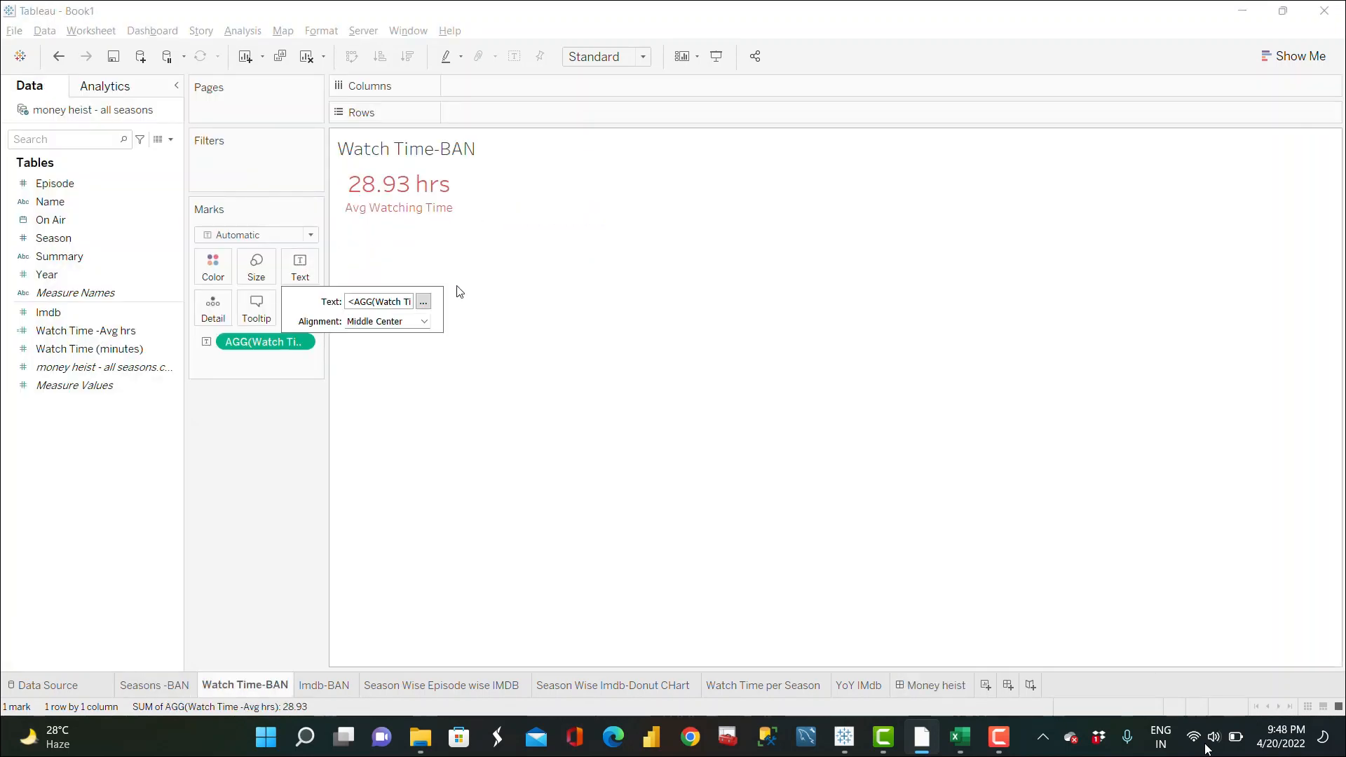
left_click(426, 306)
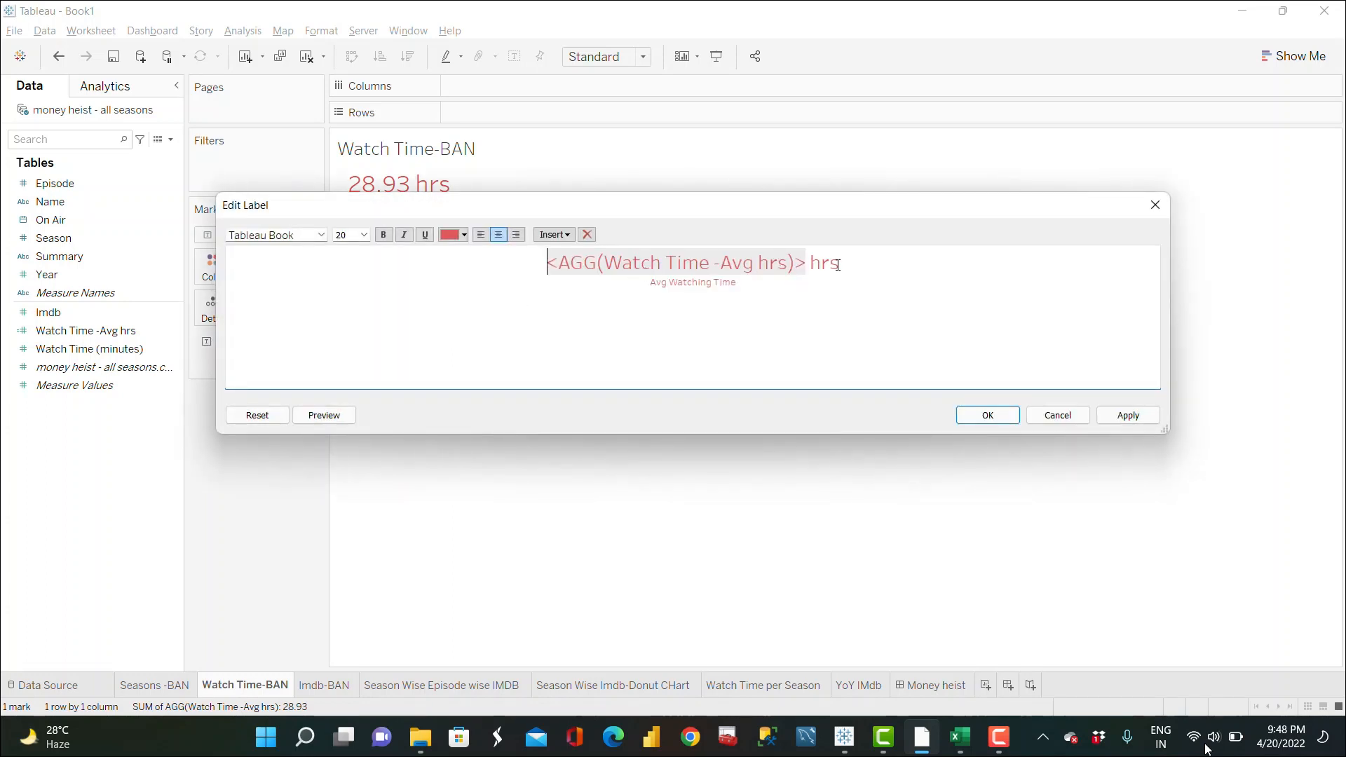
left_click_drag(838, 265, 551, 267)
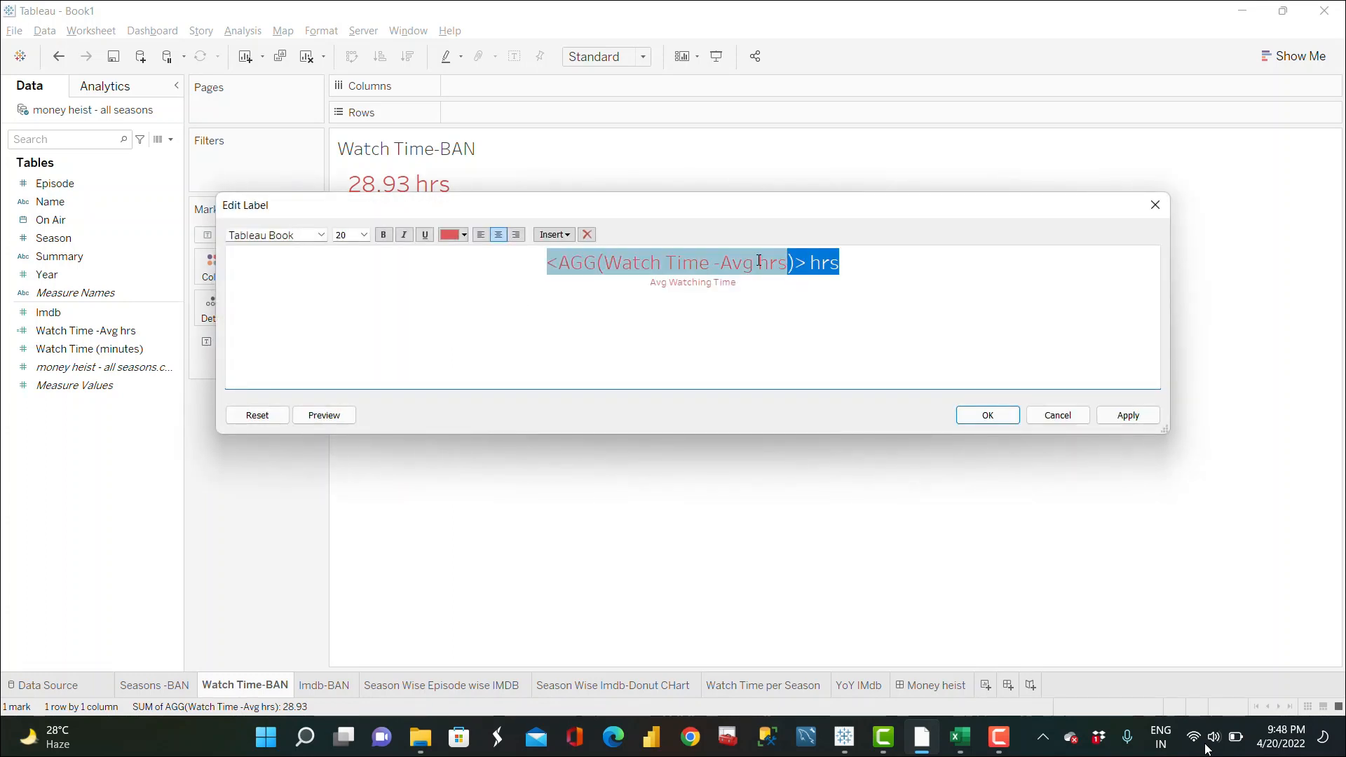
left_click(365, 235)
left_click(351, 368)
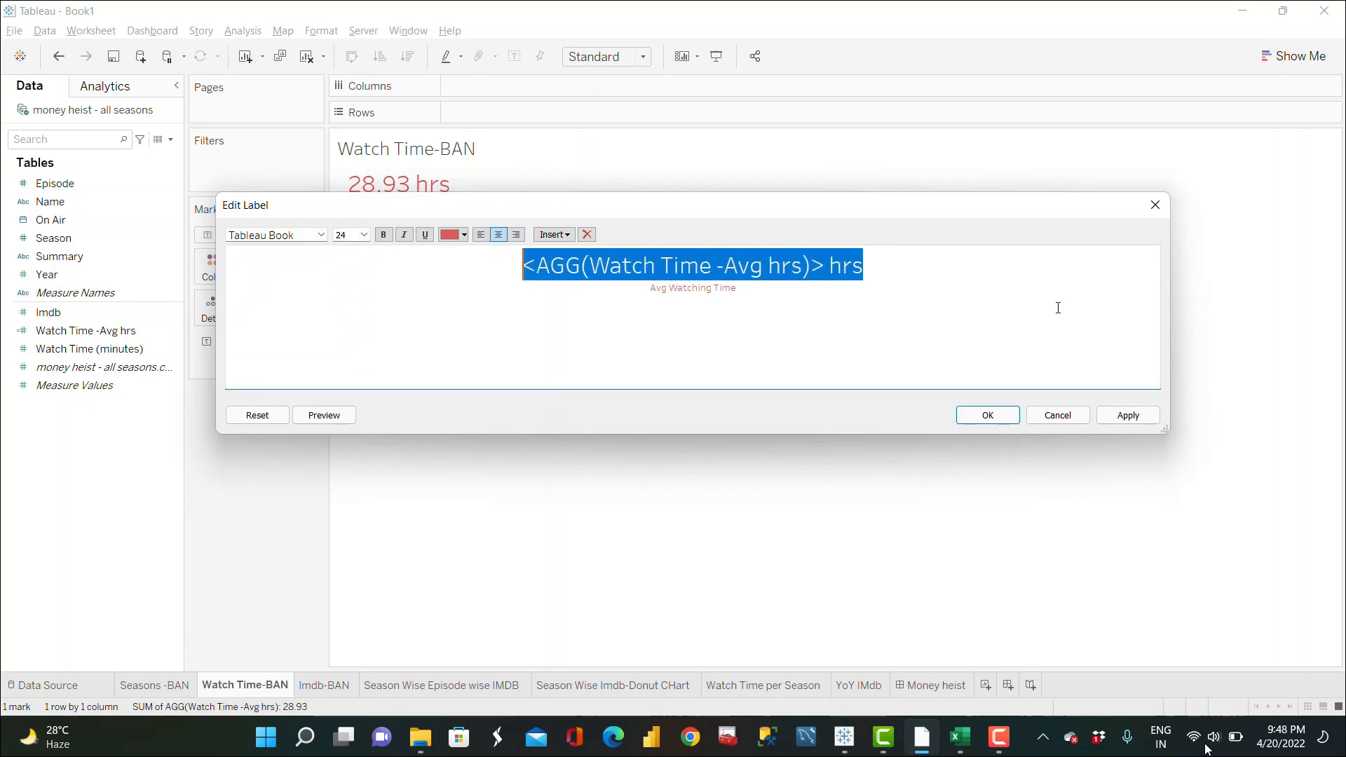
left_click(1120, 417)
left_click(988, 415)
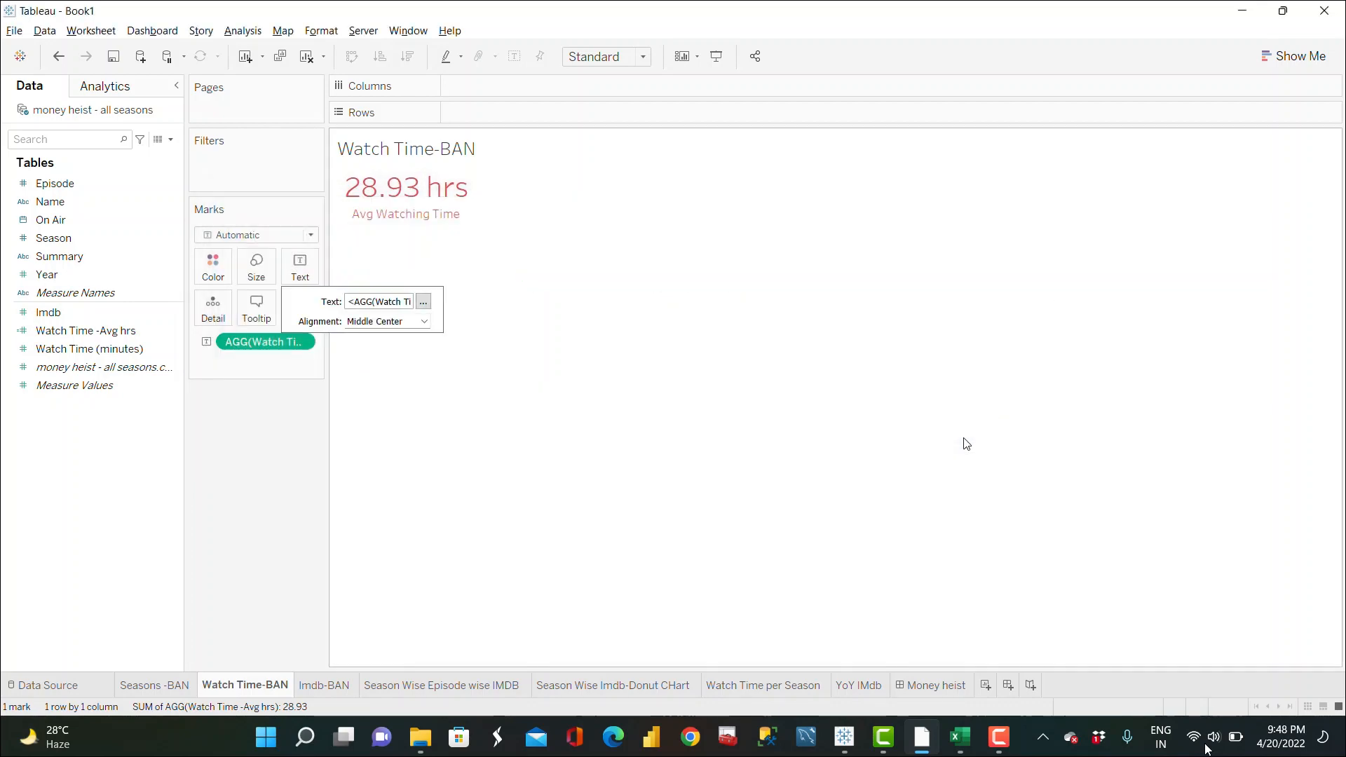
left_click(933, 686)
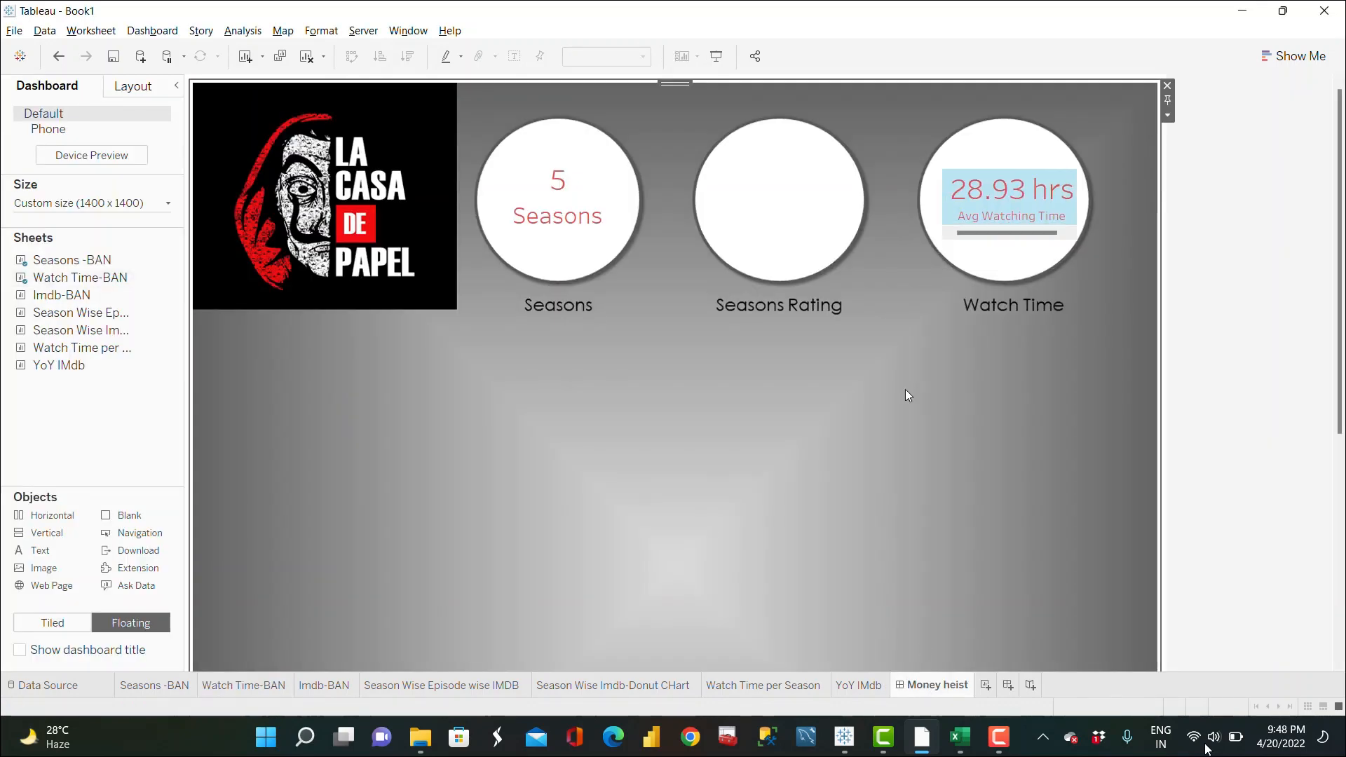
Step: Resize the Watch Time-BAN sheet on the dashboard to sit inside the Watch Time circle
left_click(1018, 226)
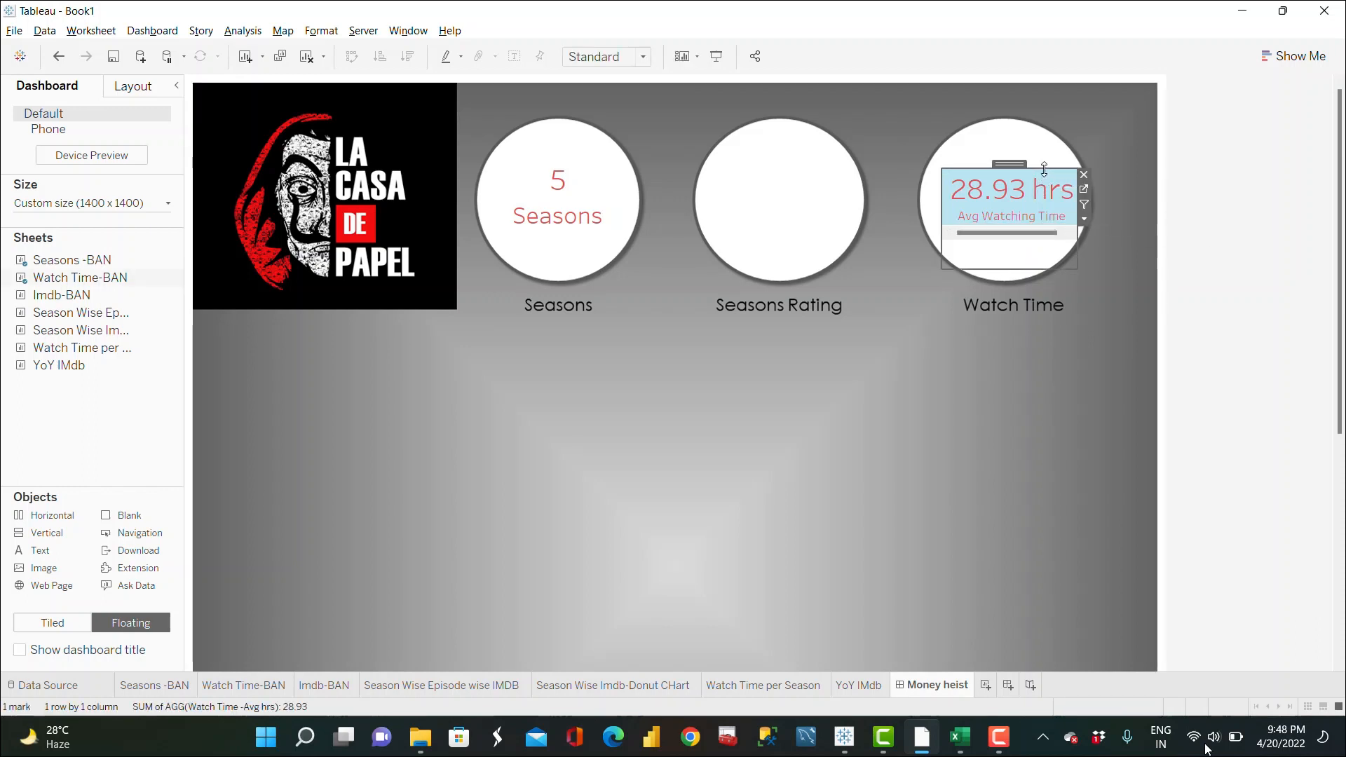
left_click_drag(1042, 168, 1042, 154)
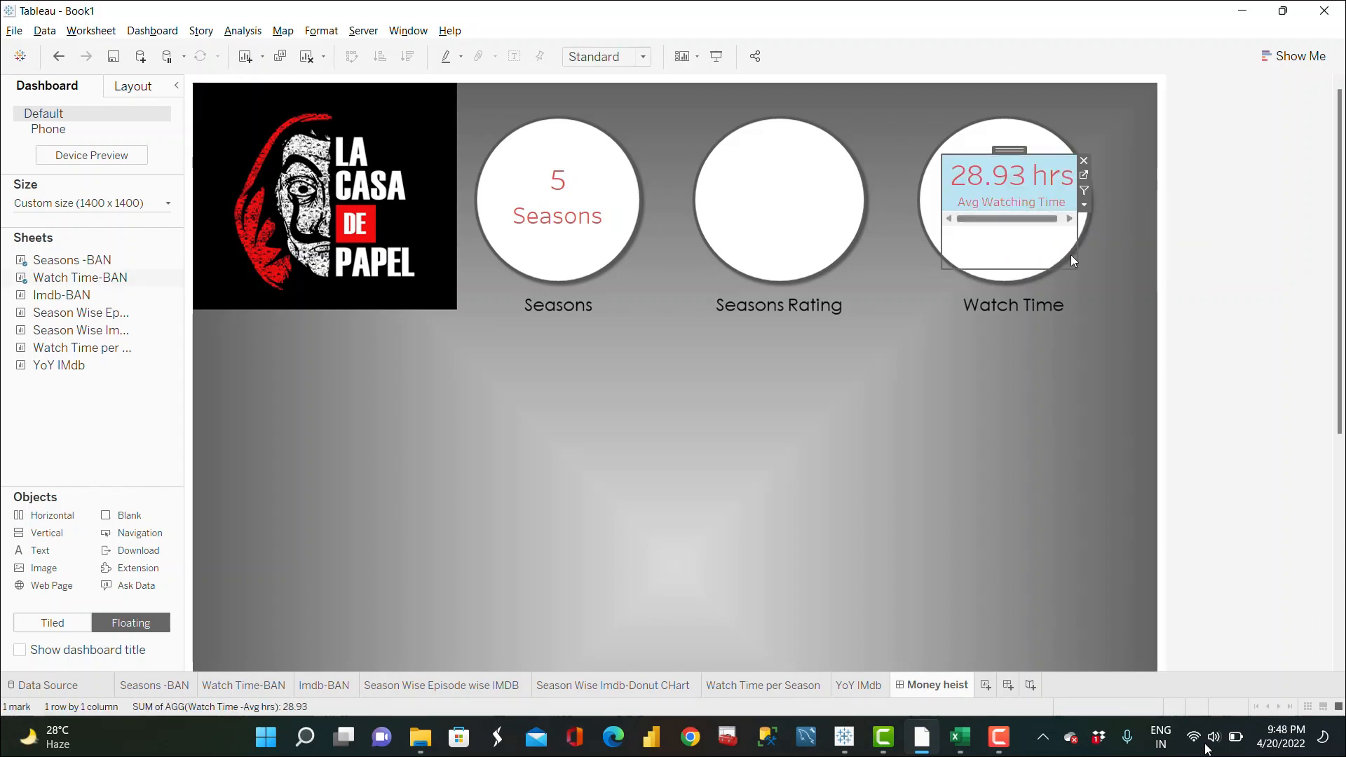
left_click_drag(944, 269, 937, 274)
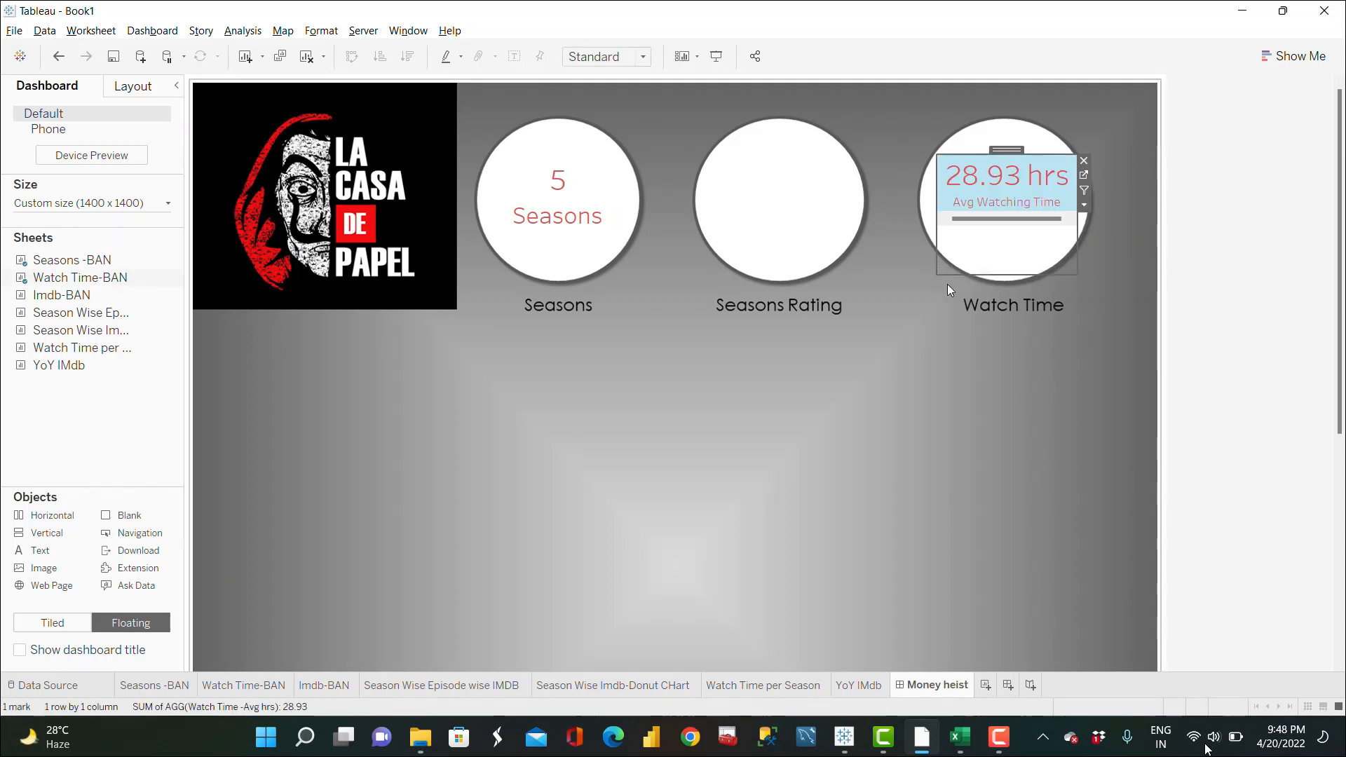
right_click(1041, 217)
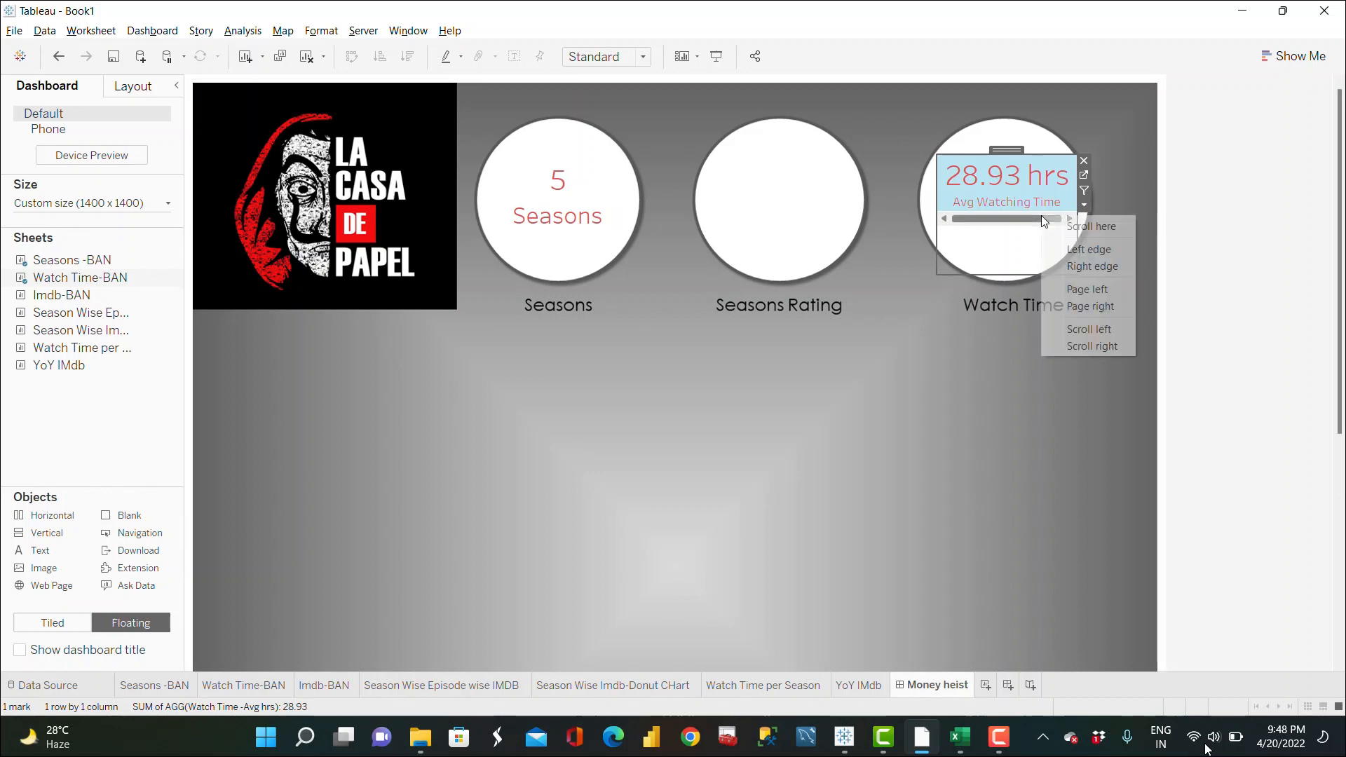
left_click(1092, 209)
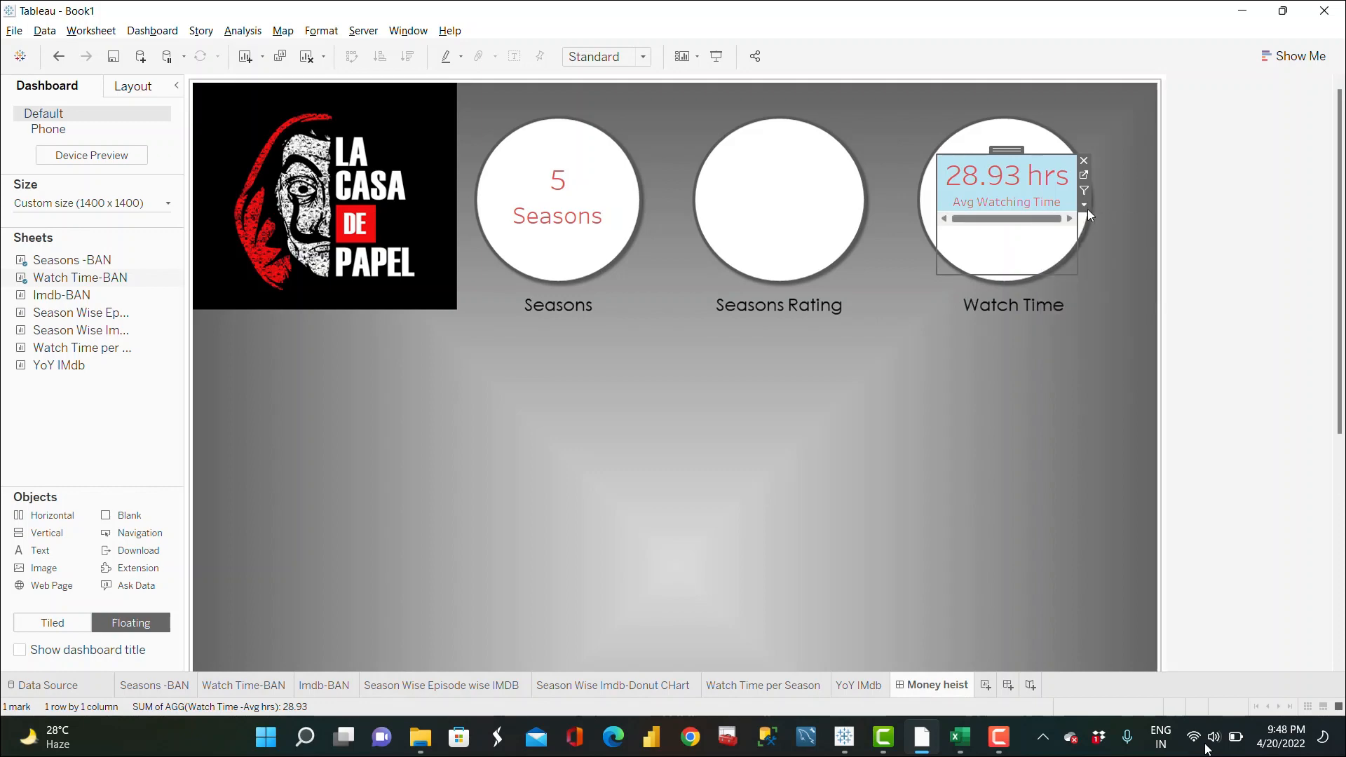
Step: Set the Watch Time-BAN sheet to fit Entire View and nudge it upward in its circle
left_click(1086, 205)
mouse_move(1164, 261)
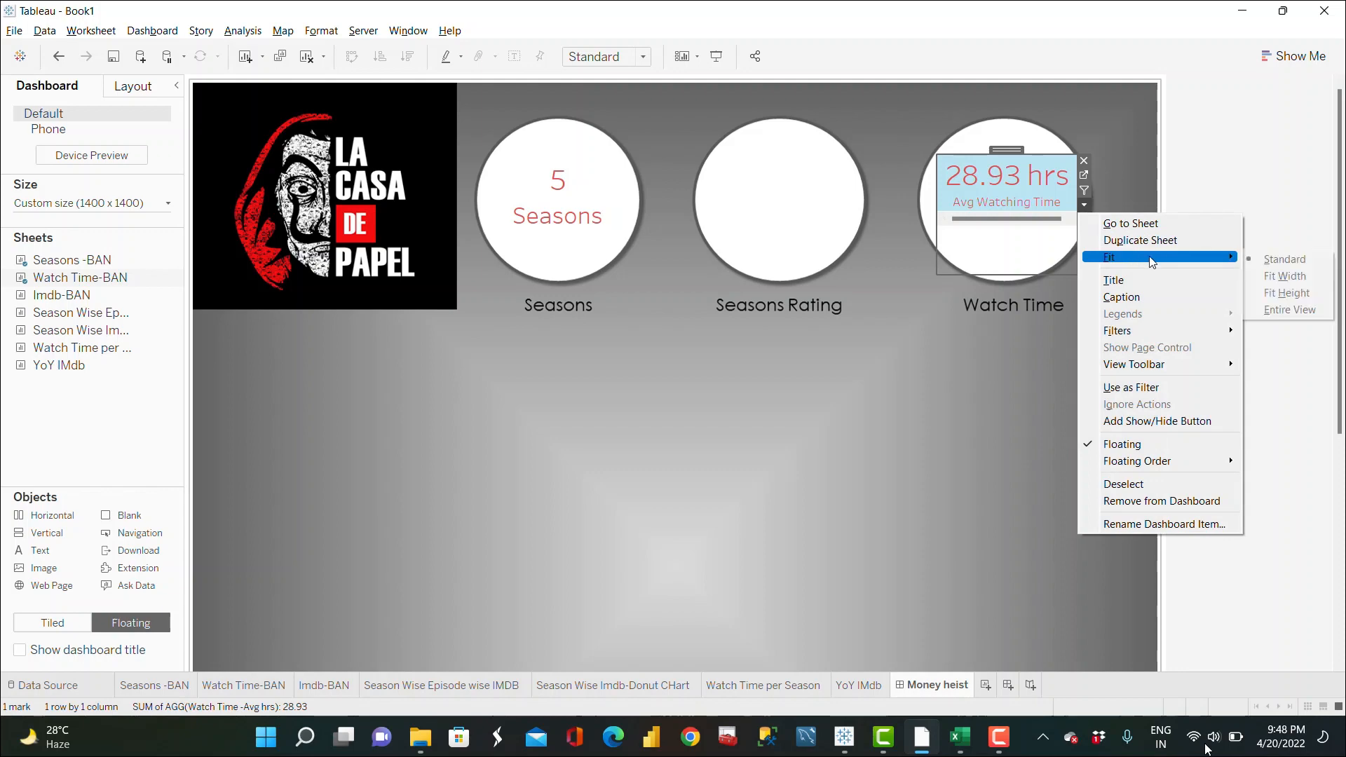
left_click(1290, 309)
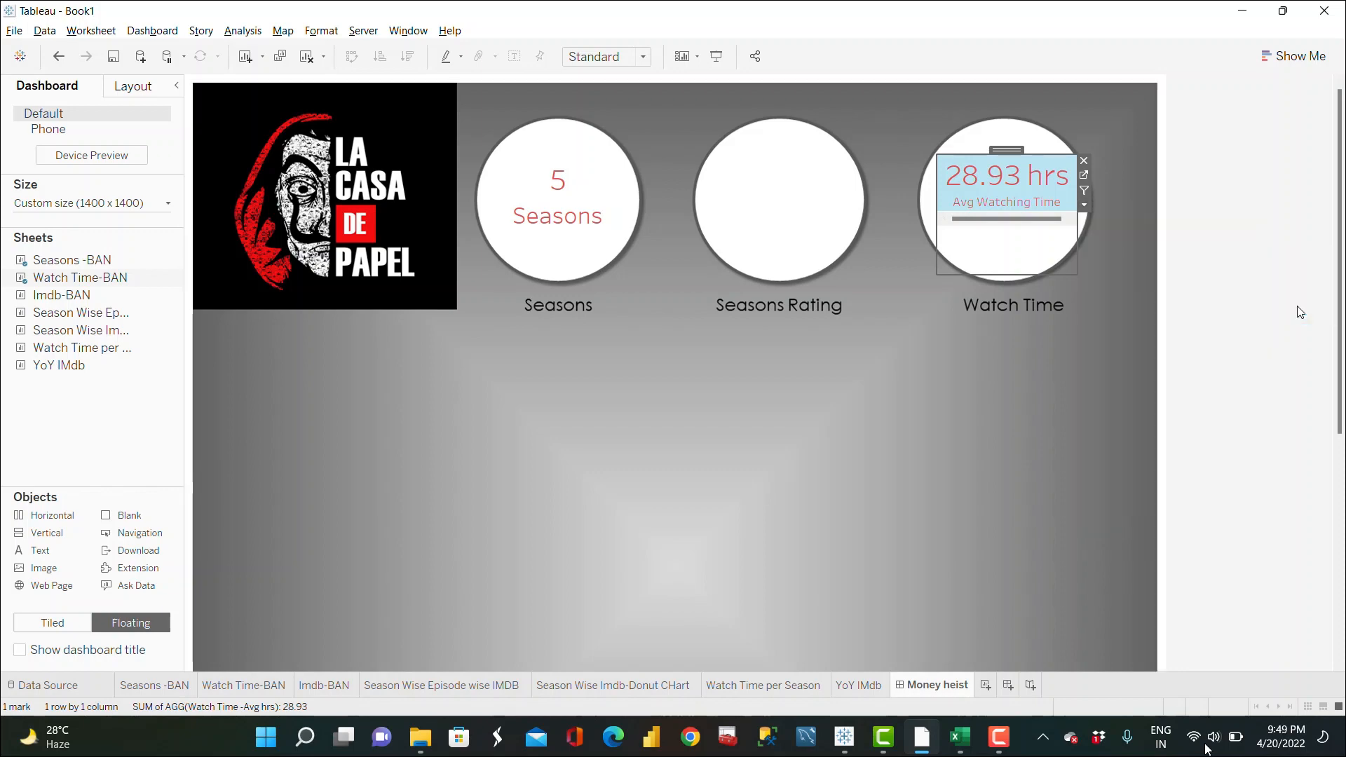
left_click_drag(1016, 151, 1017, 139)
left_click(951, 343)
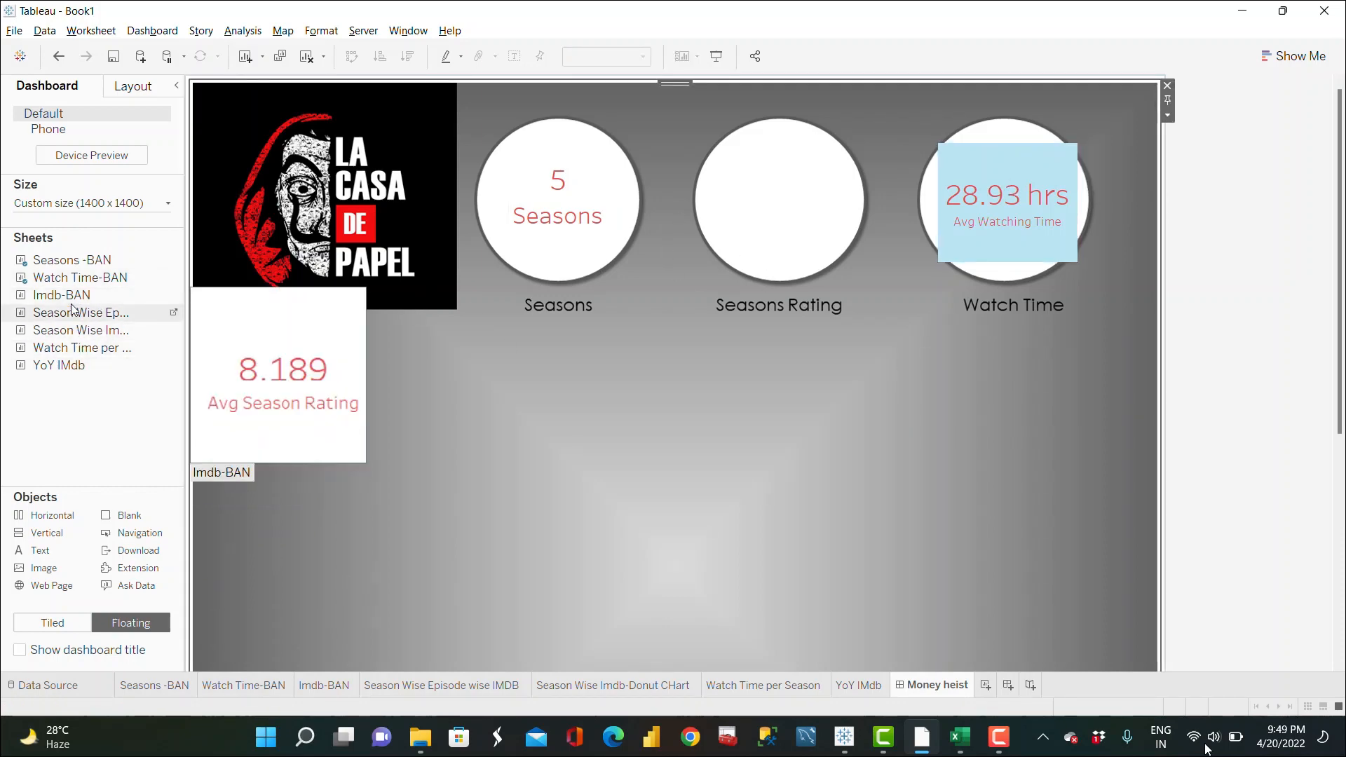
Step: Float the Imdb-BAN sheet onto the Seasons Rating circle and hide its title
mouse_move(71, 305)
left_click_drag(73, 303, 716, 153)
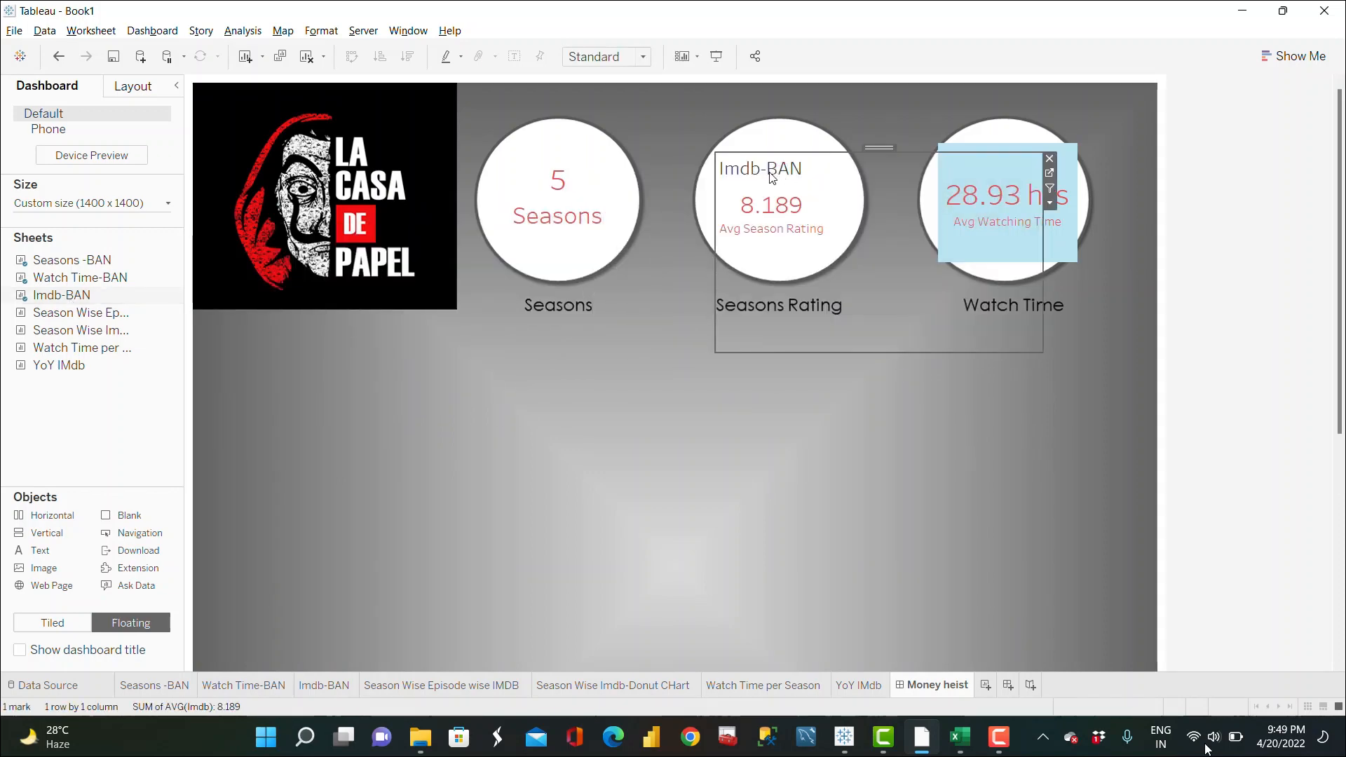
right_click(772, 176)
left_click(844, 218)
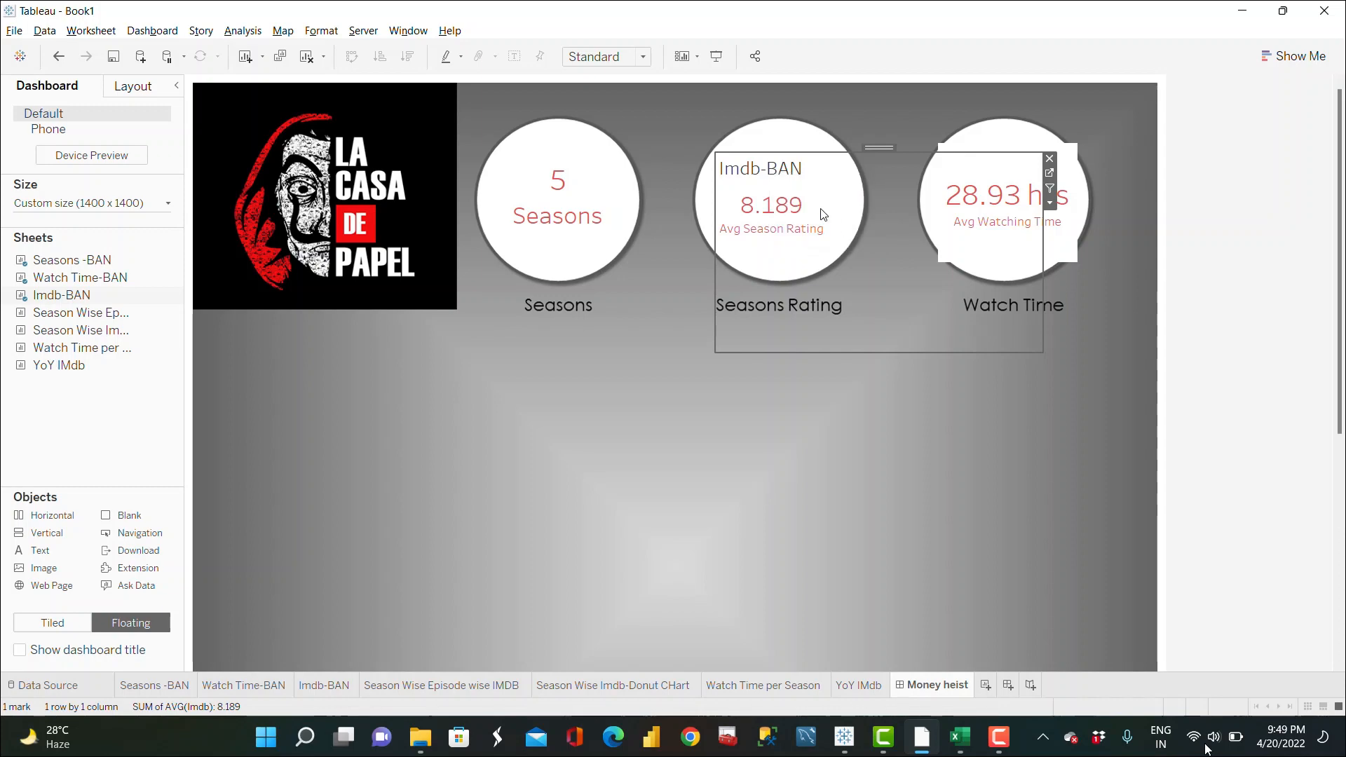
Step: Open the Imdb-BAN worksheet and set its average rating label's font size to 24
left_click(1050, 173)
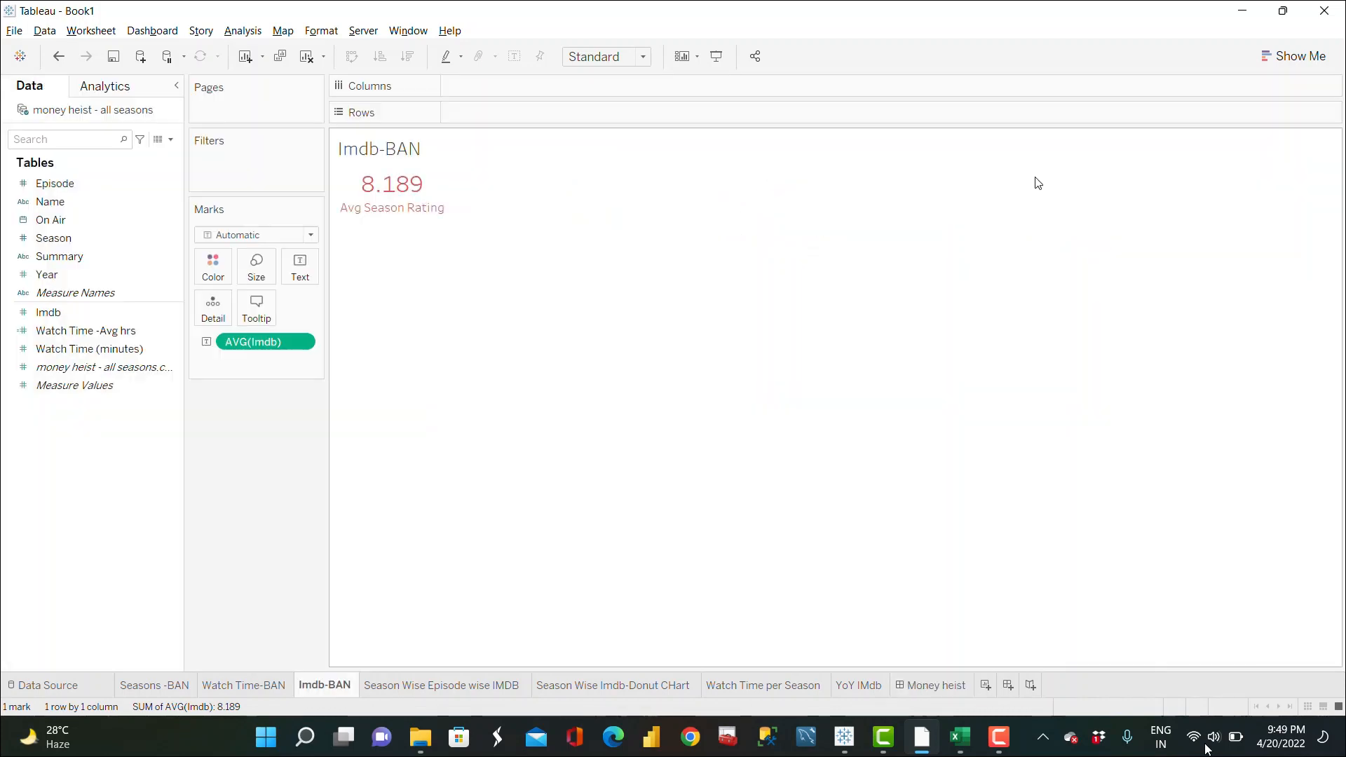
left_click(316, 275)
left_click(422, 302)
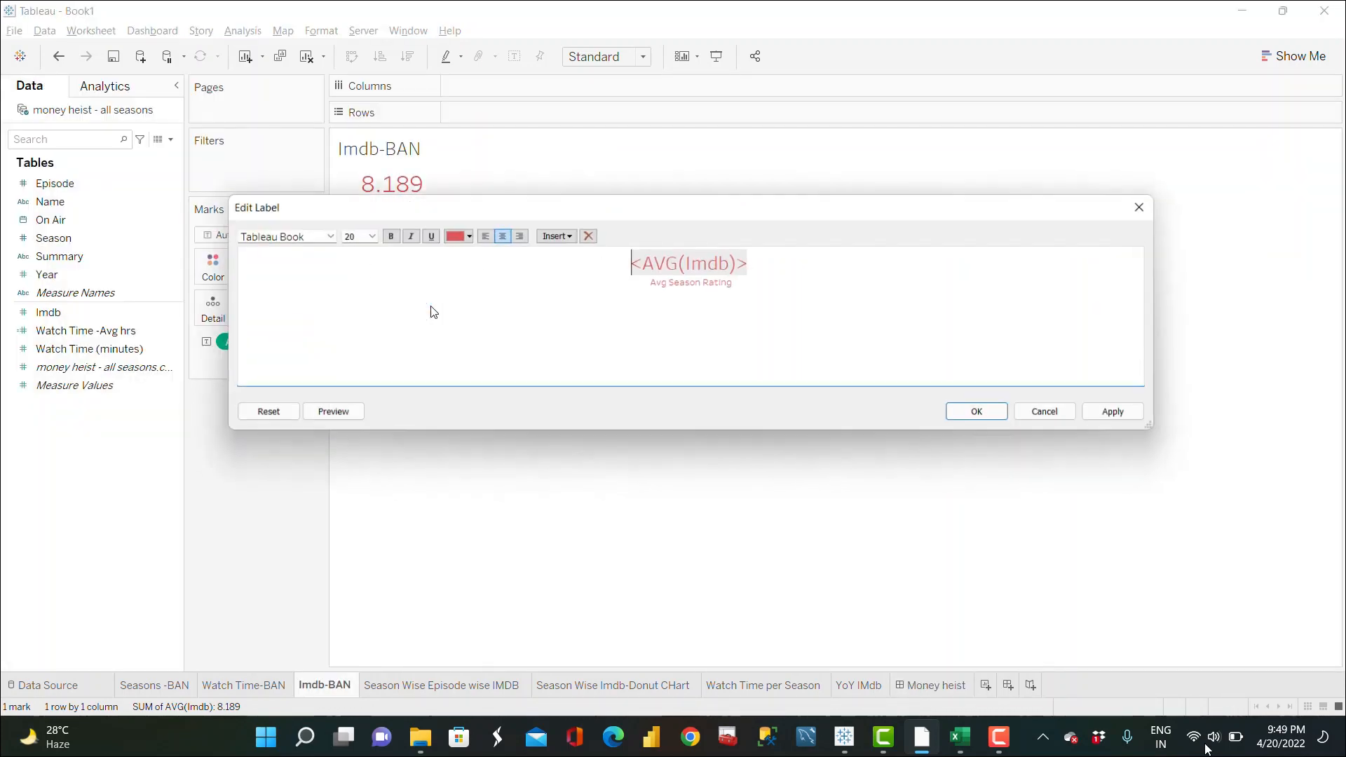
left_click_drag(721, 272, 627, 262)
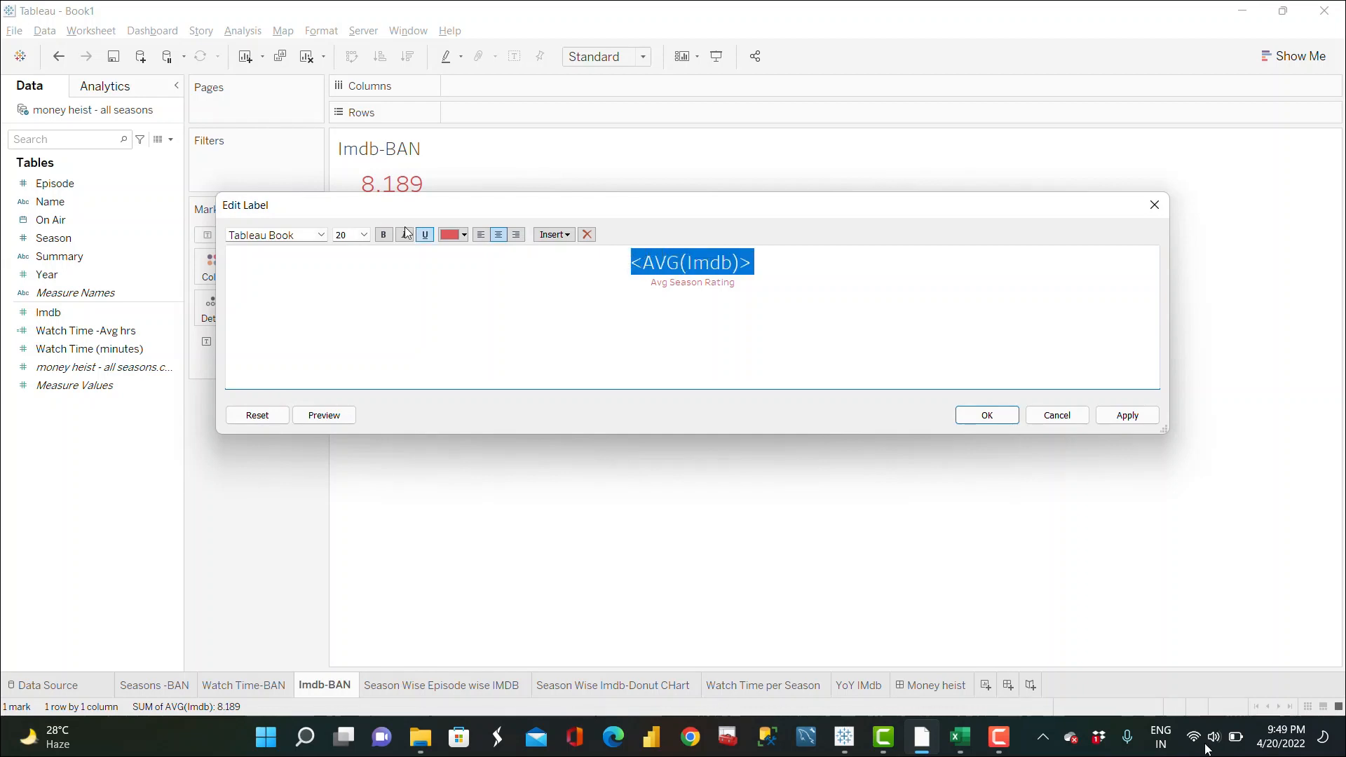
left_click(364, 240)
left_click(346, 379)
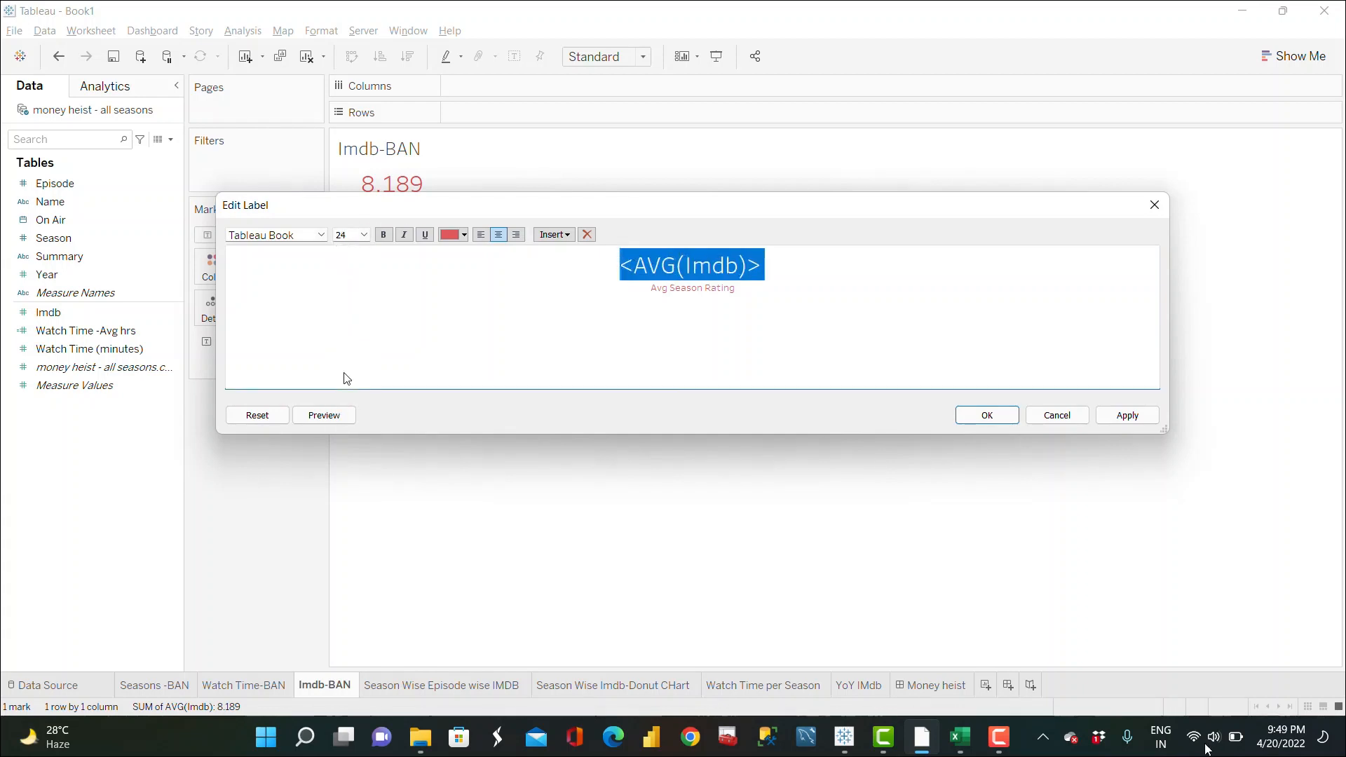
left_click(1121, 421)
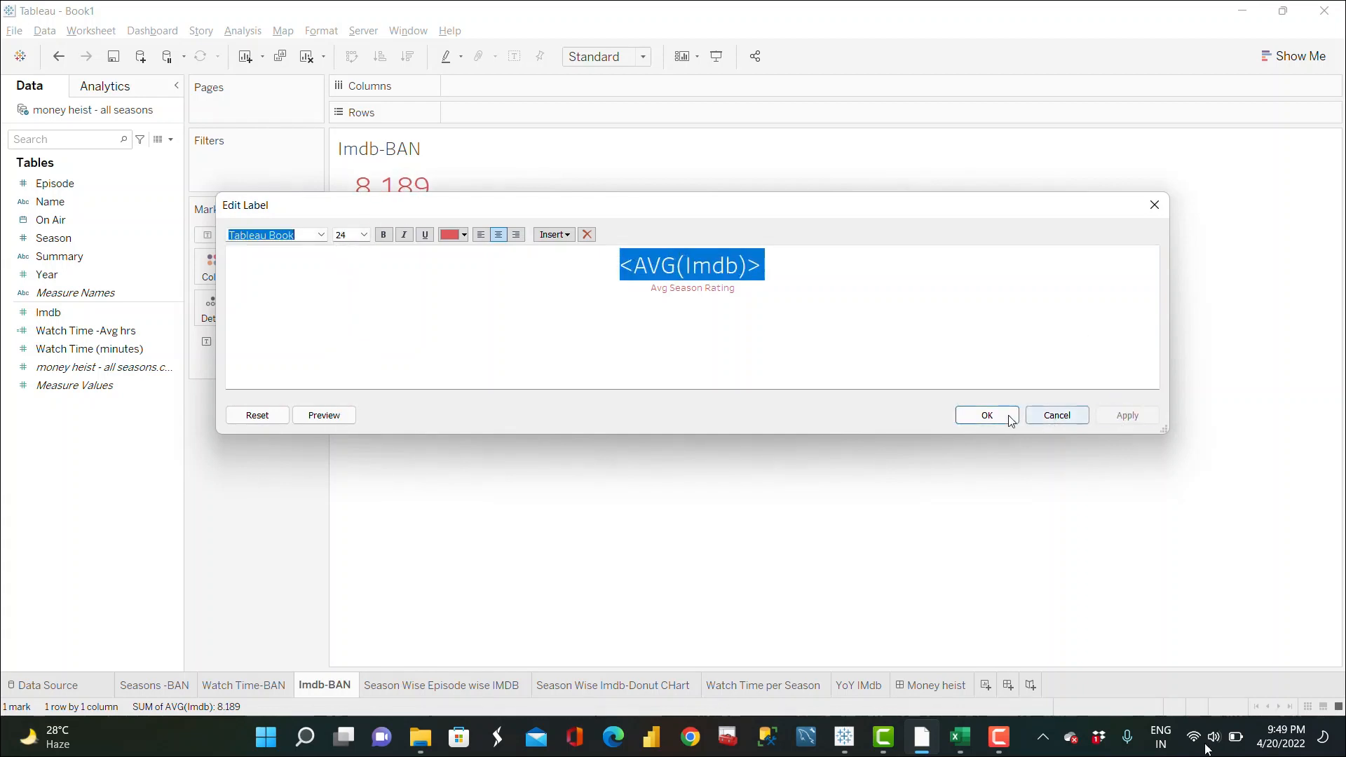
left_click(1009, 419)
left_click(932, 685)
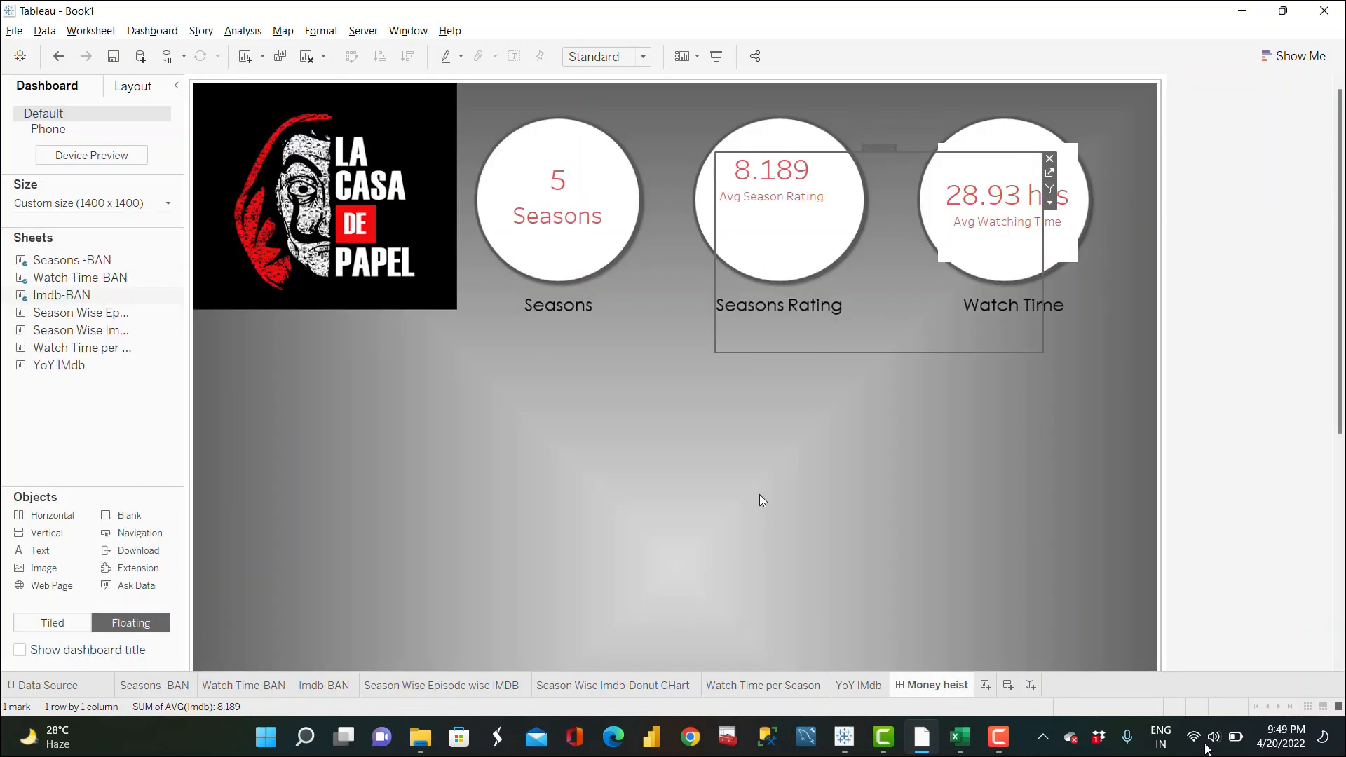
Step: Set the Imdb-BAN sheet to fit Entire View and shrink it to fit inside the Seasons Rating circle
left_click(1050, 204)
mouse_move(1193, 255)
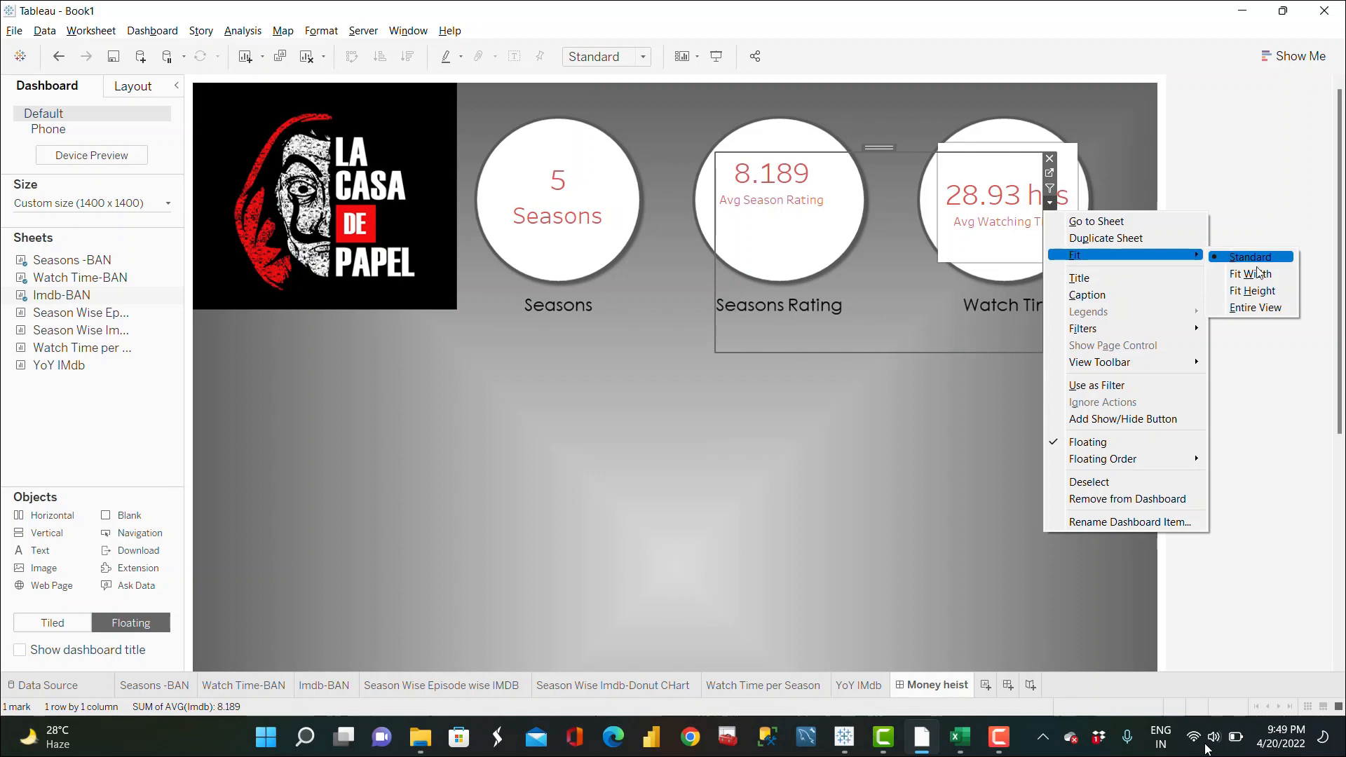
left_click(1255, 307)
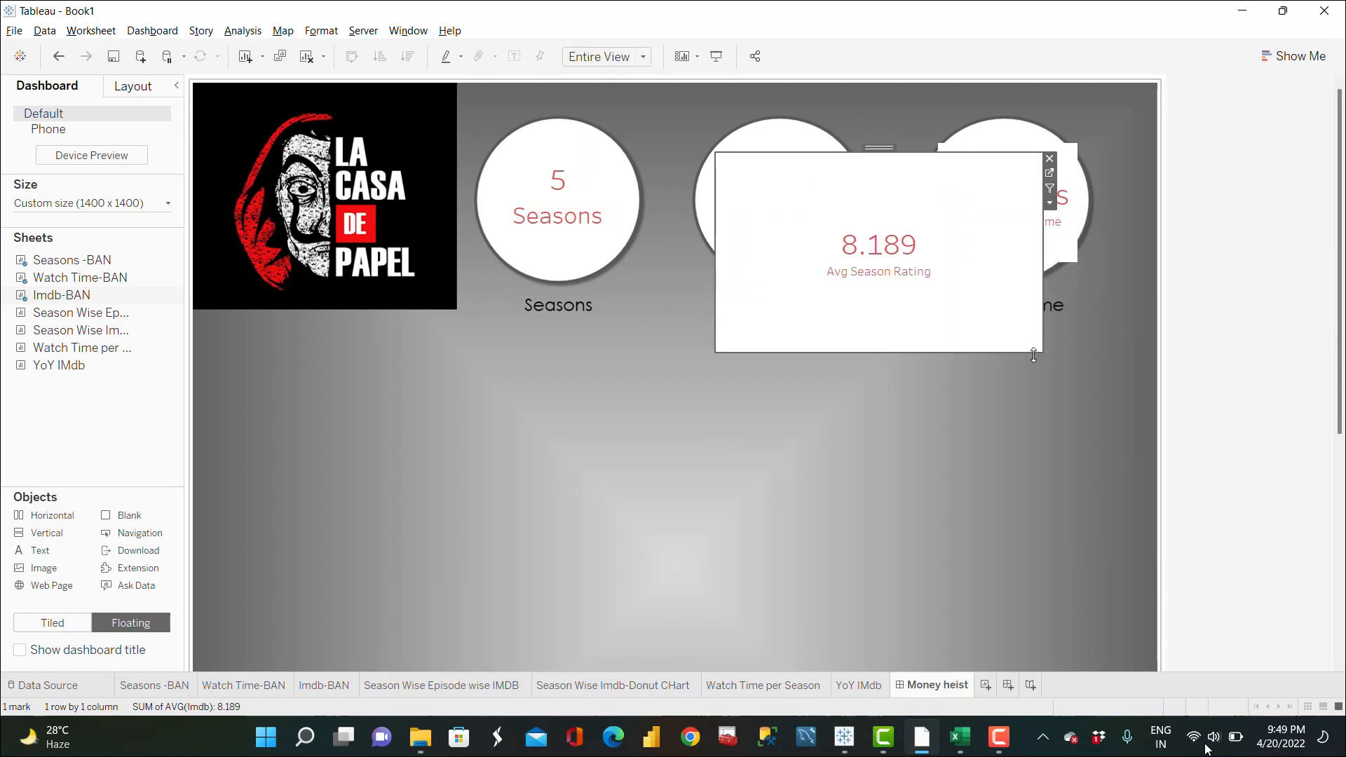
left_click_drag(1035, 355, 836, 265)
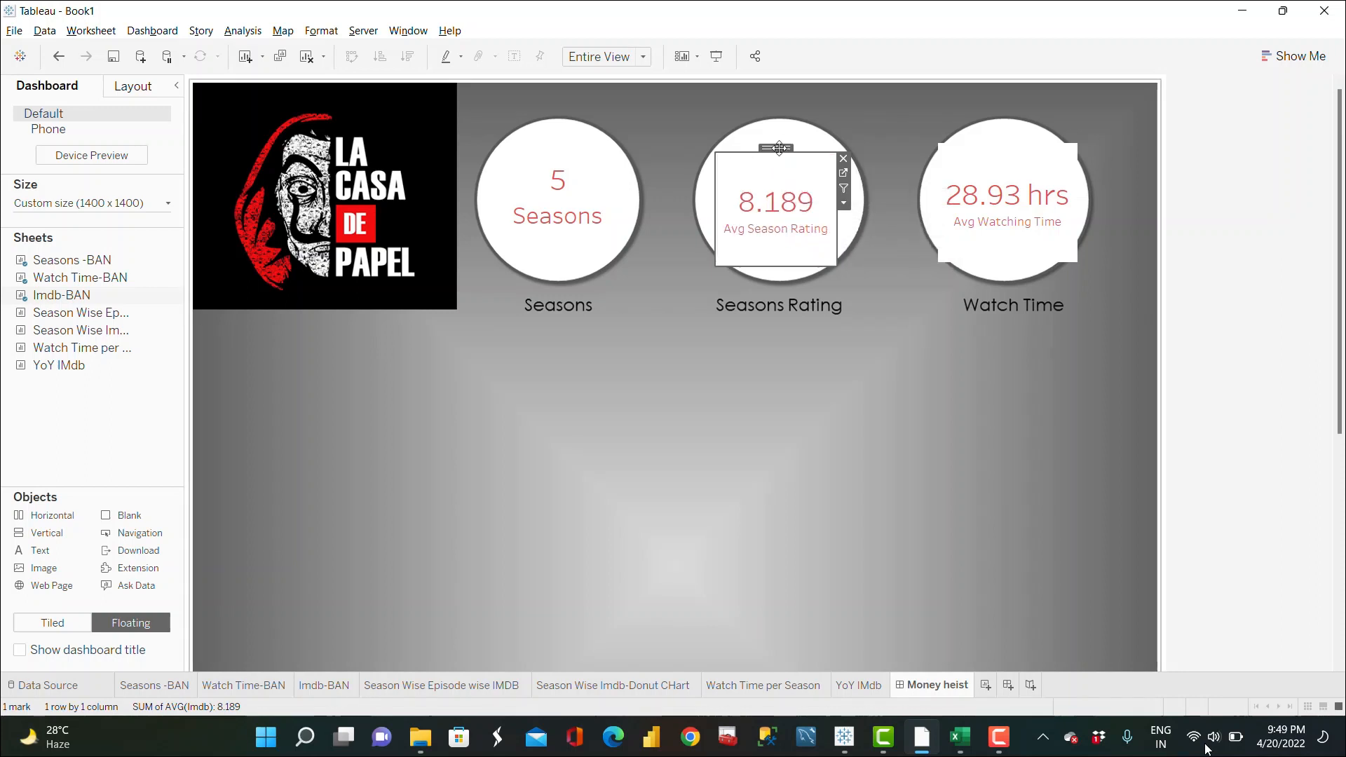
Step: Float the Season Wise Episode wise IMDB heatmap below the circles, enlarge it, and remove its color legend
left_click(511, 306)
scroll(512, 306, "down", 5)
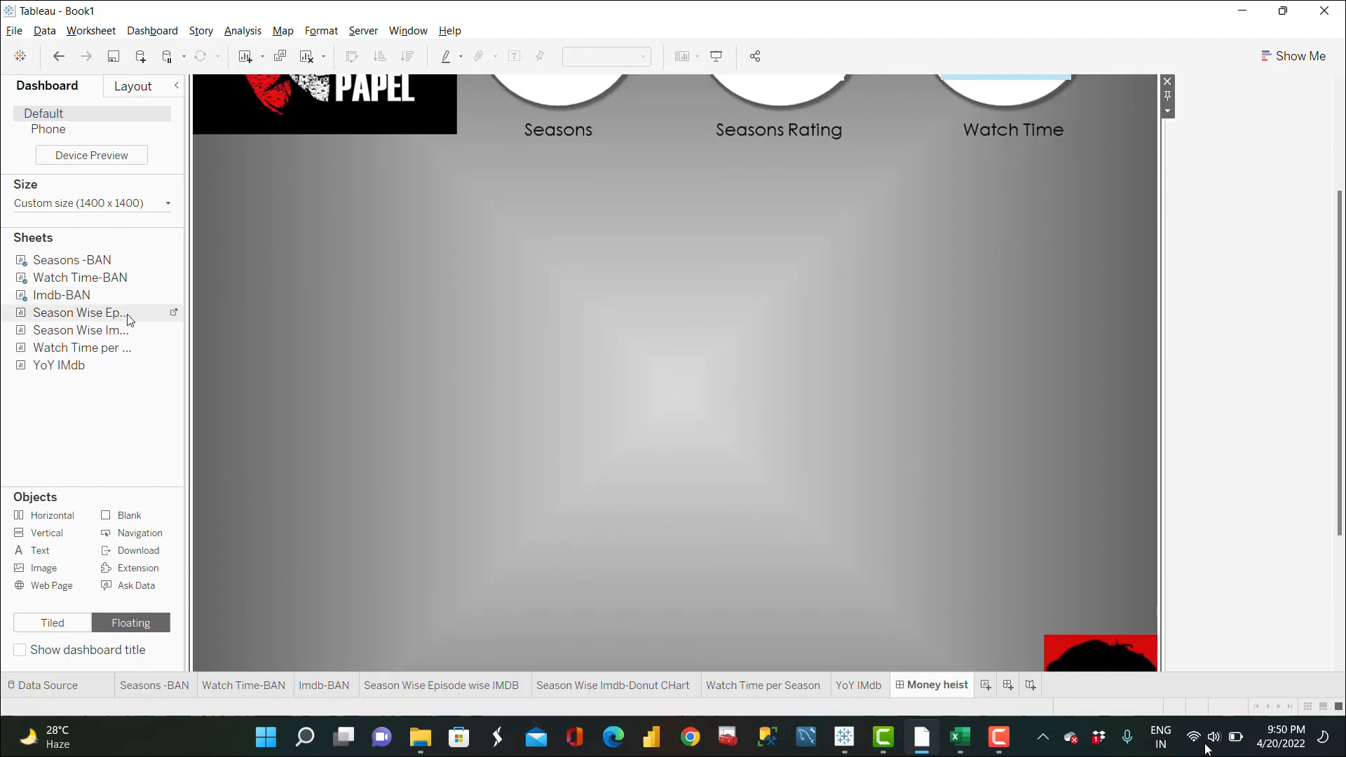
left_click_drag(116, 313, 199, 153)
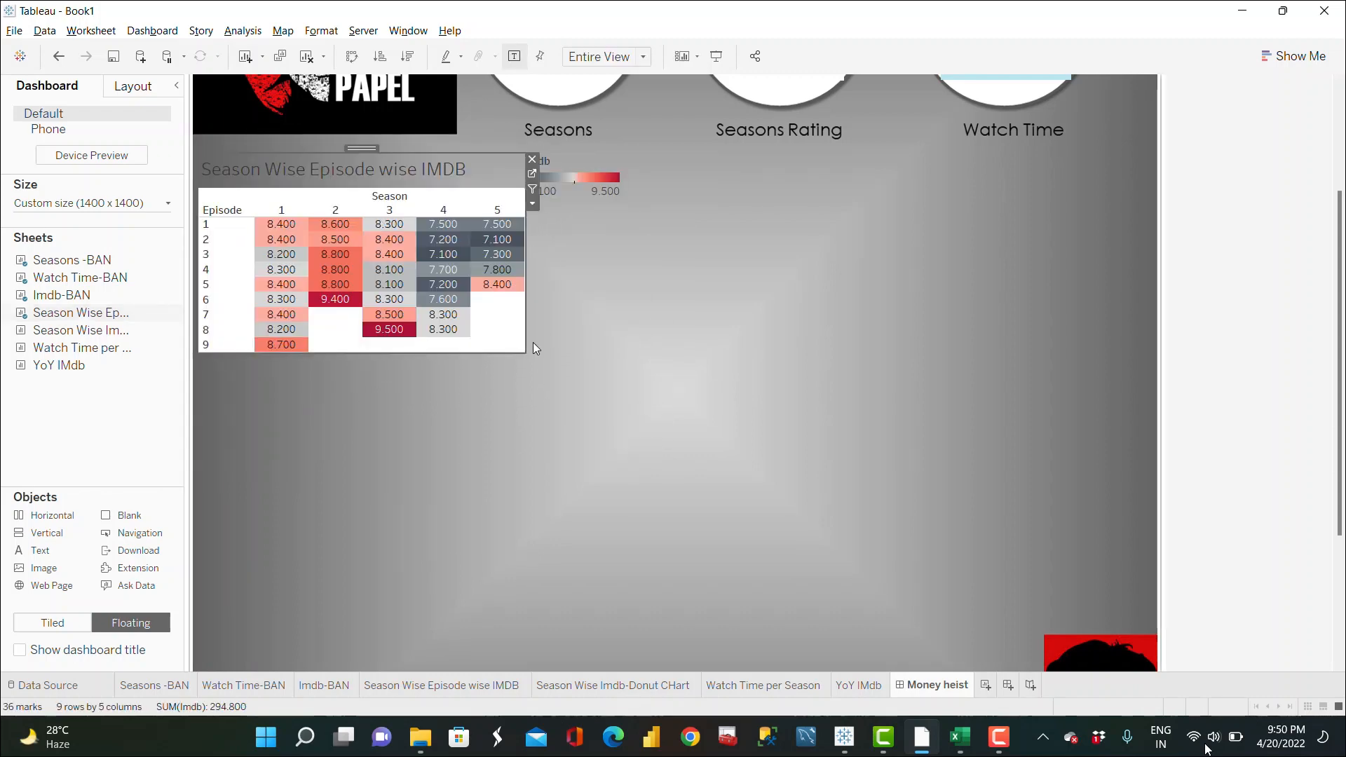
left_click_drag(529, 351, 753, 560)
left_click(578, 179)
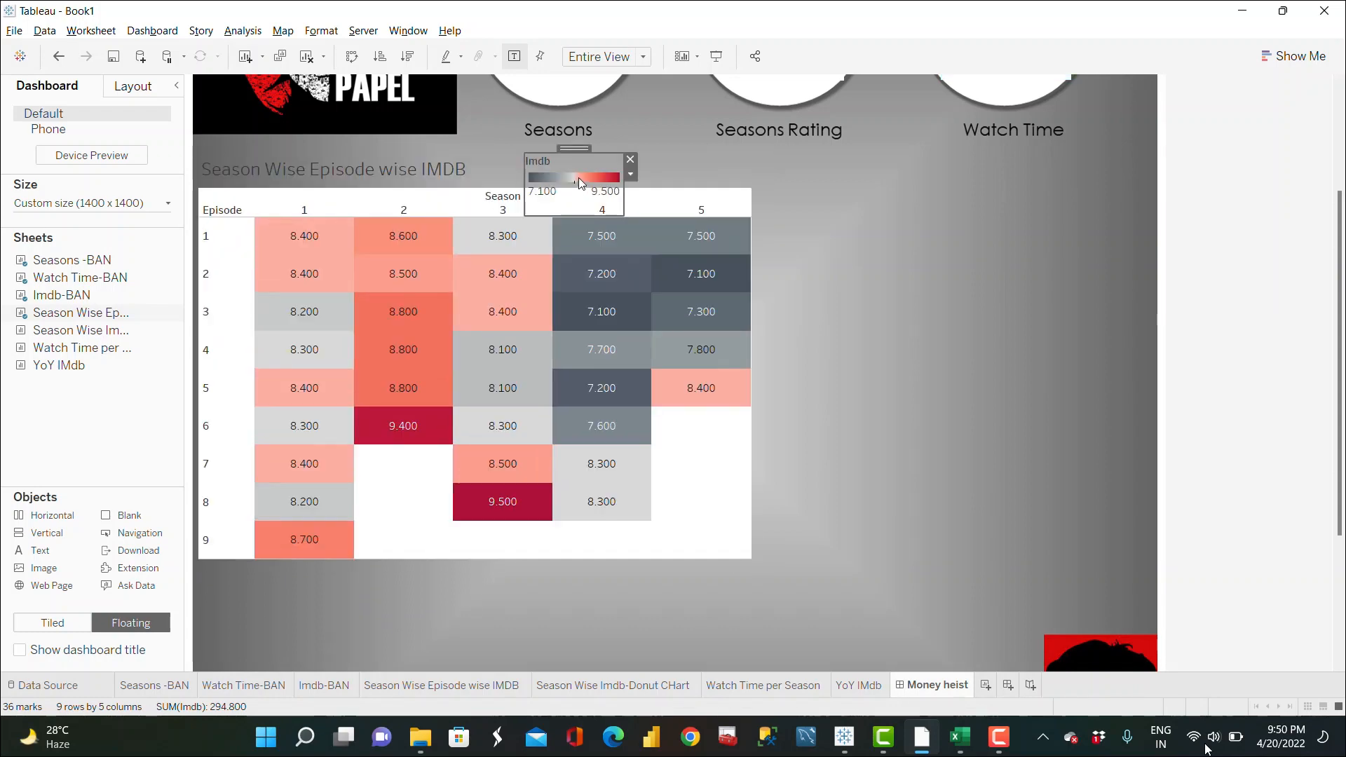
left_click(631, 159)
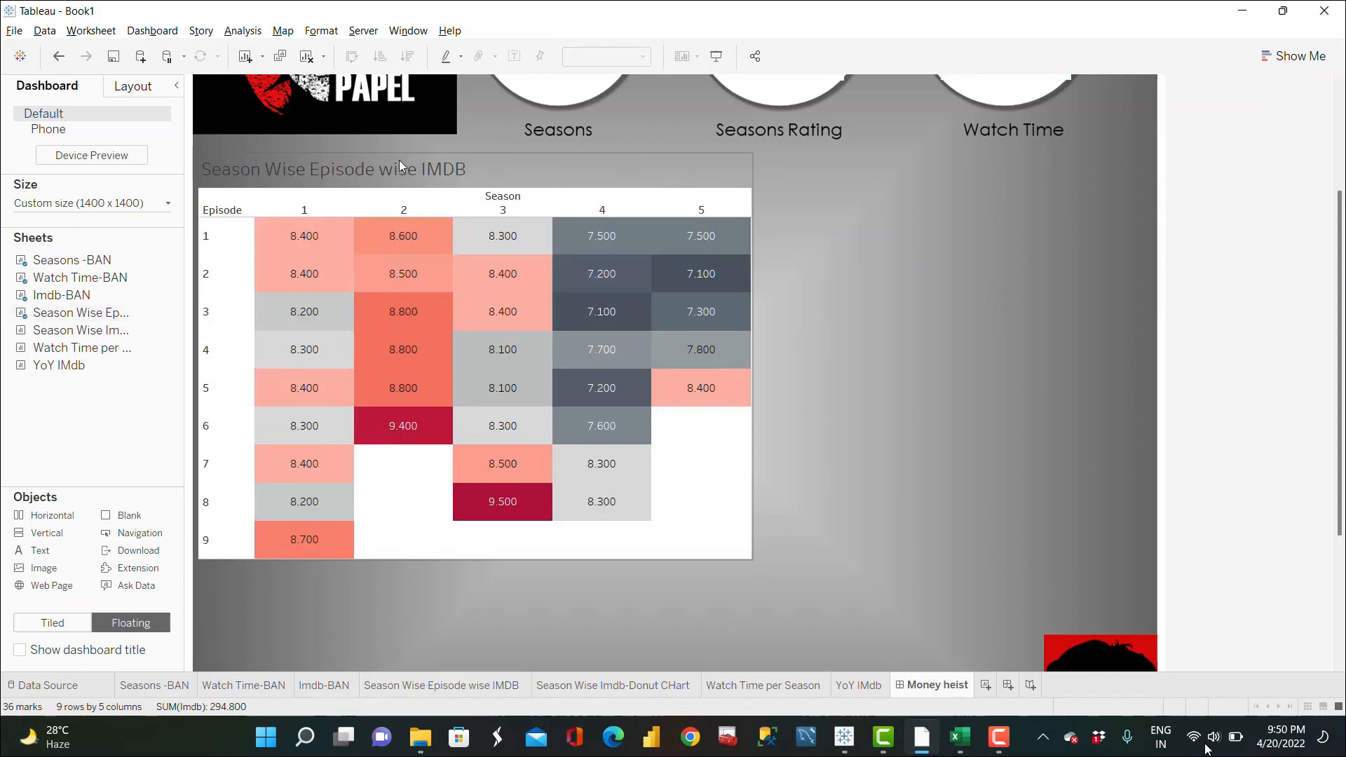
Step: Hide the title of the Season Wise Episode wise IMDB heatmap on the dashboard
double_click(368, 166)
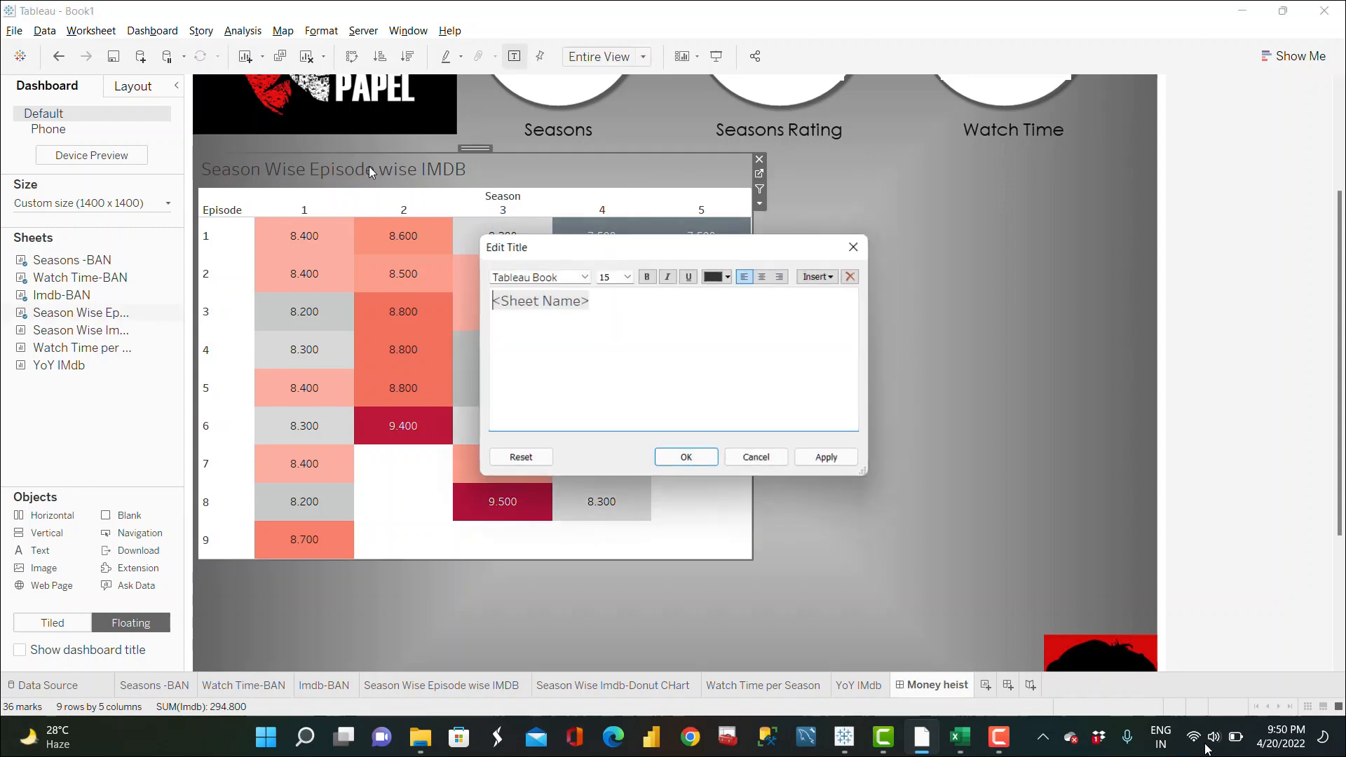
left_click(854, 247)
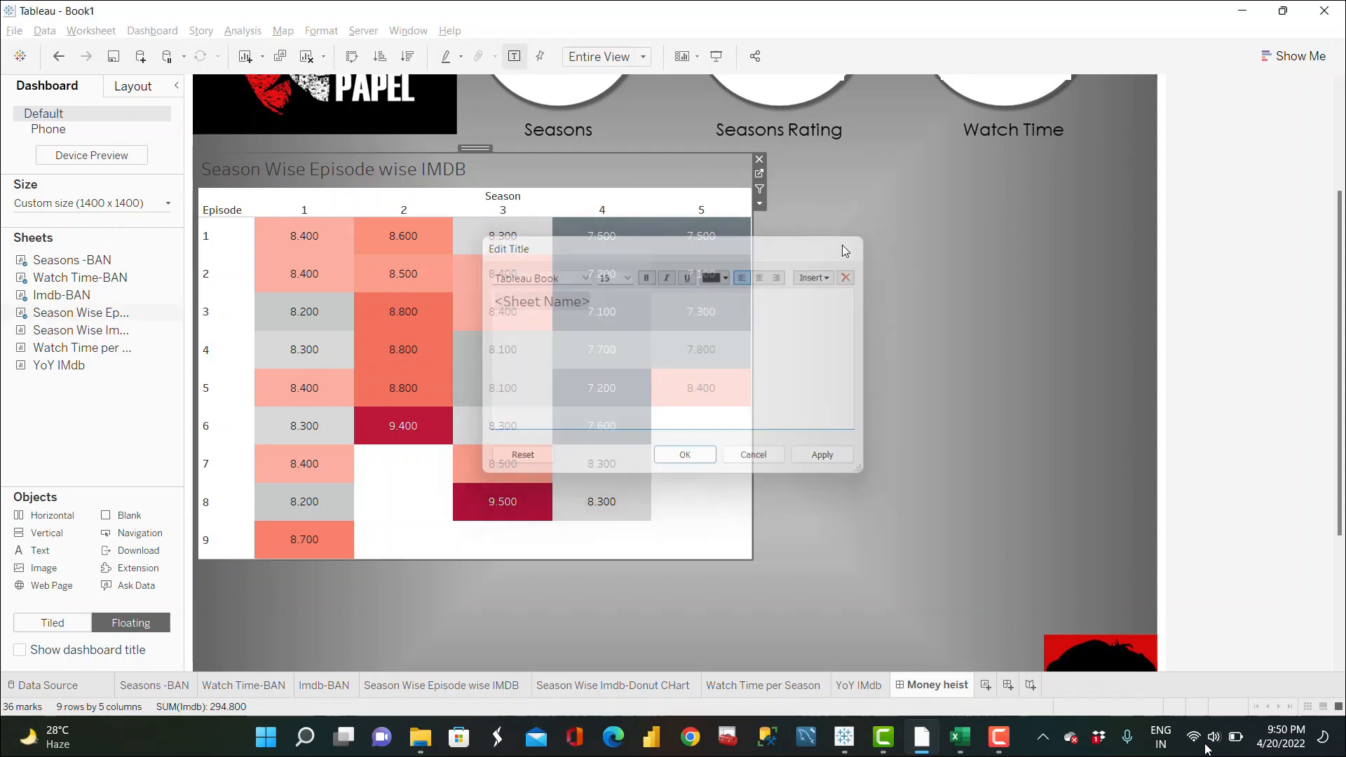
right_click(407, 175)
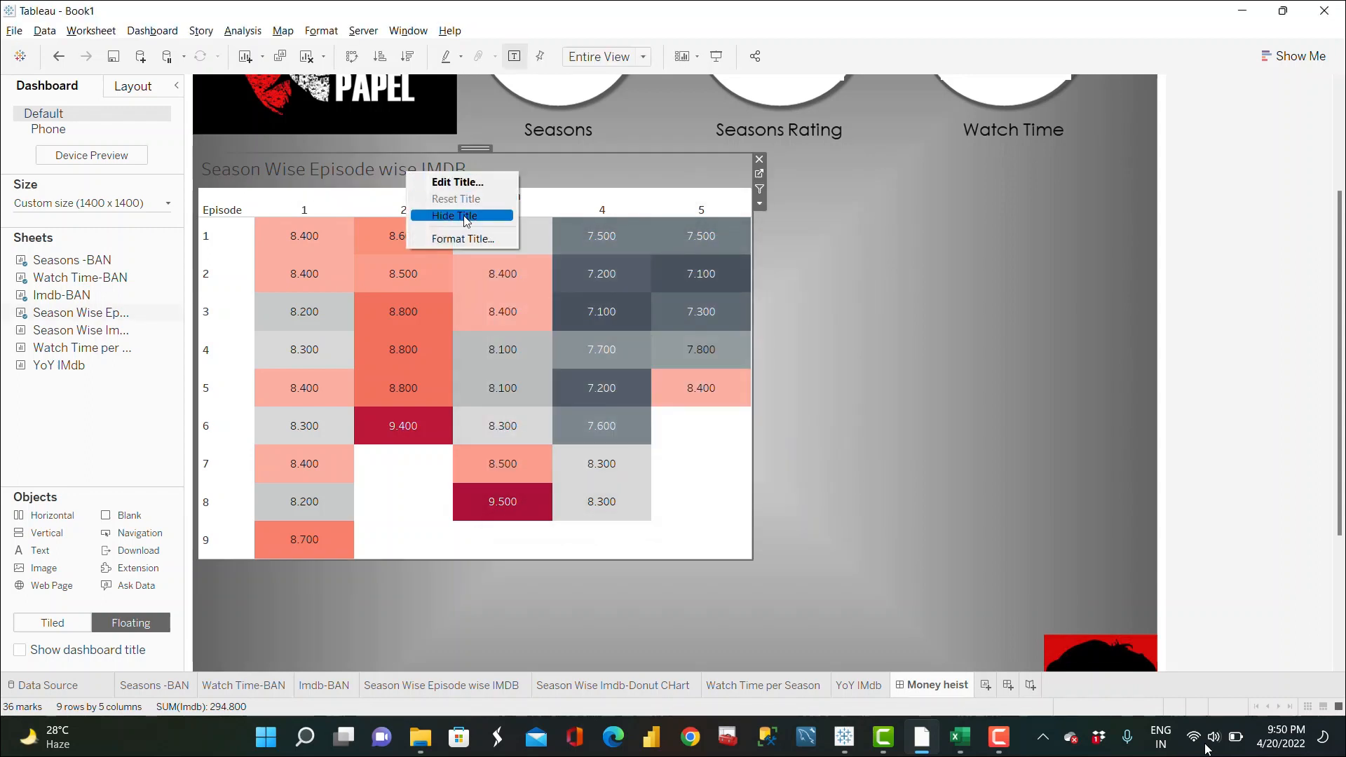
left_click(451, 209)
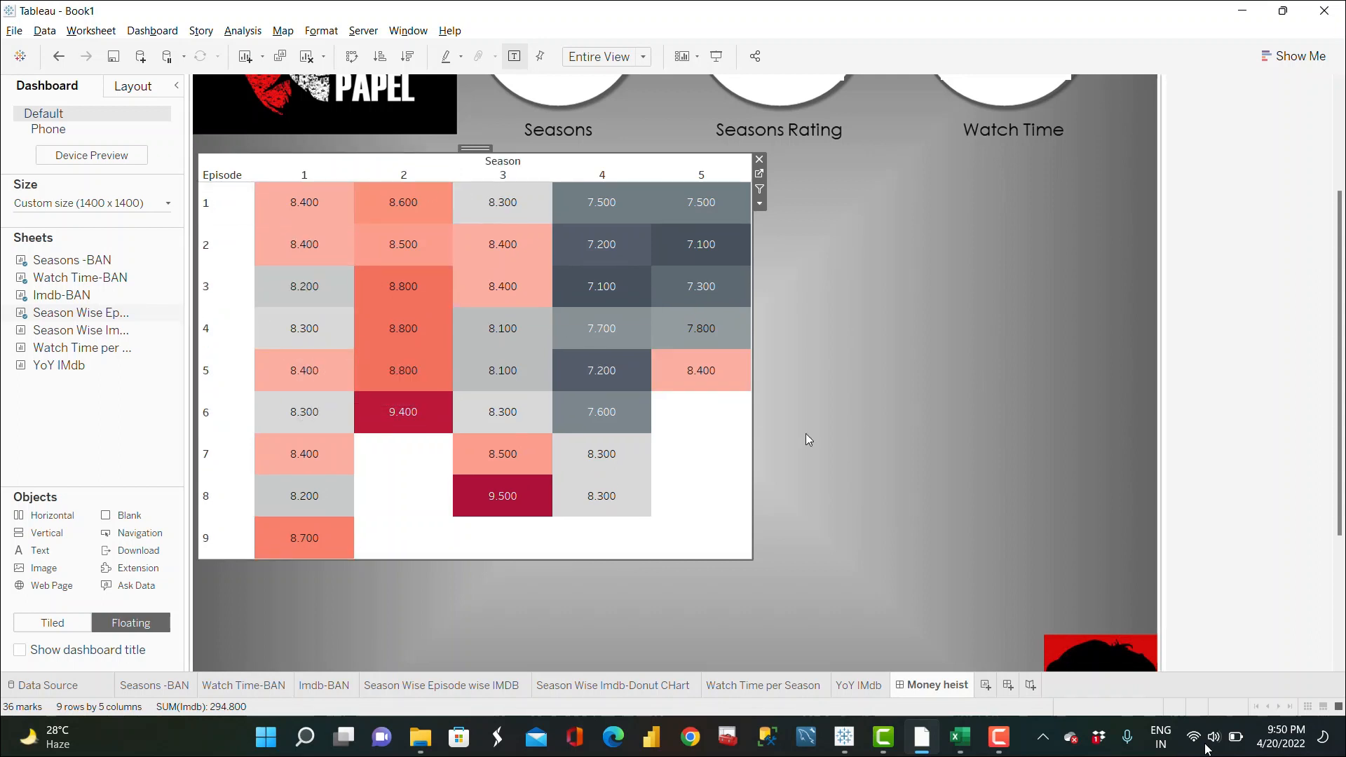
left_click(810, 427)
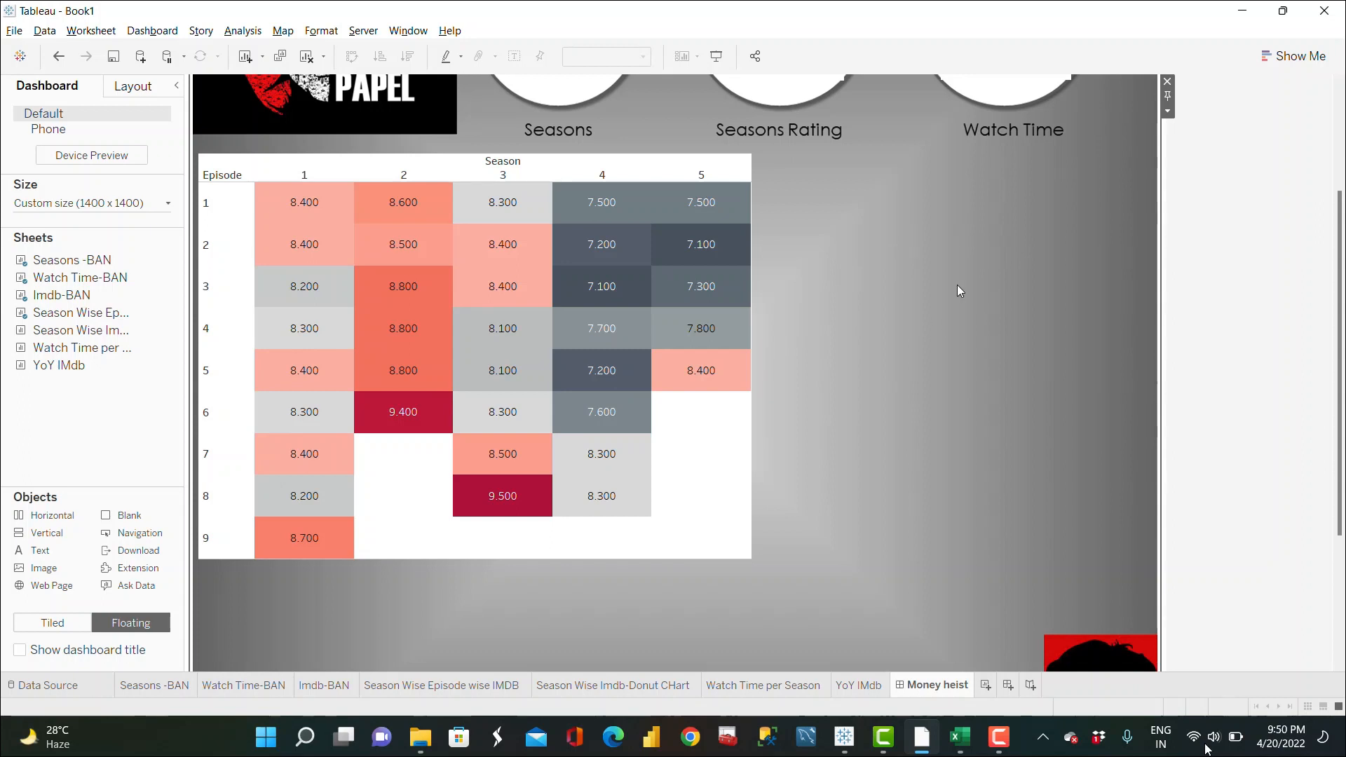
Step: Set the heatmap's worksheet shading to the gray #a2a2a2 picked from the dashboard background
right_click(709, 457)
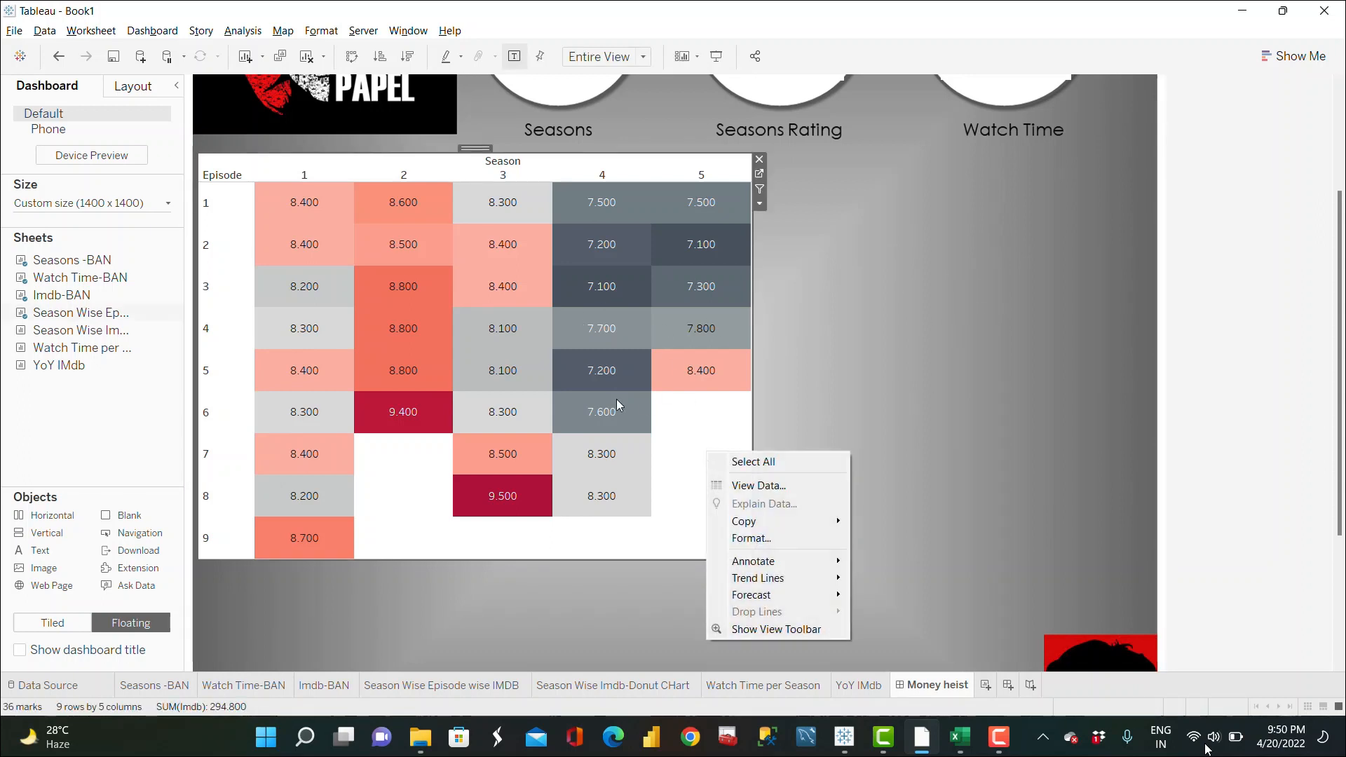
left_click(751, 538)
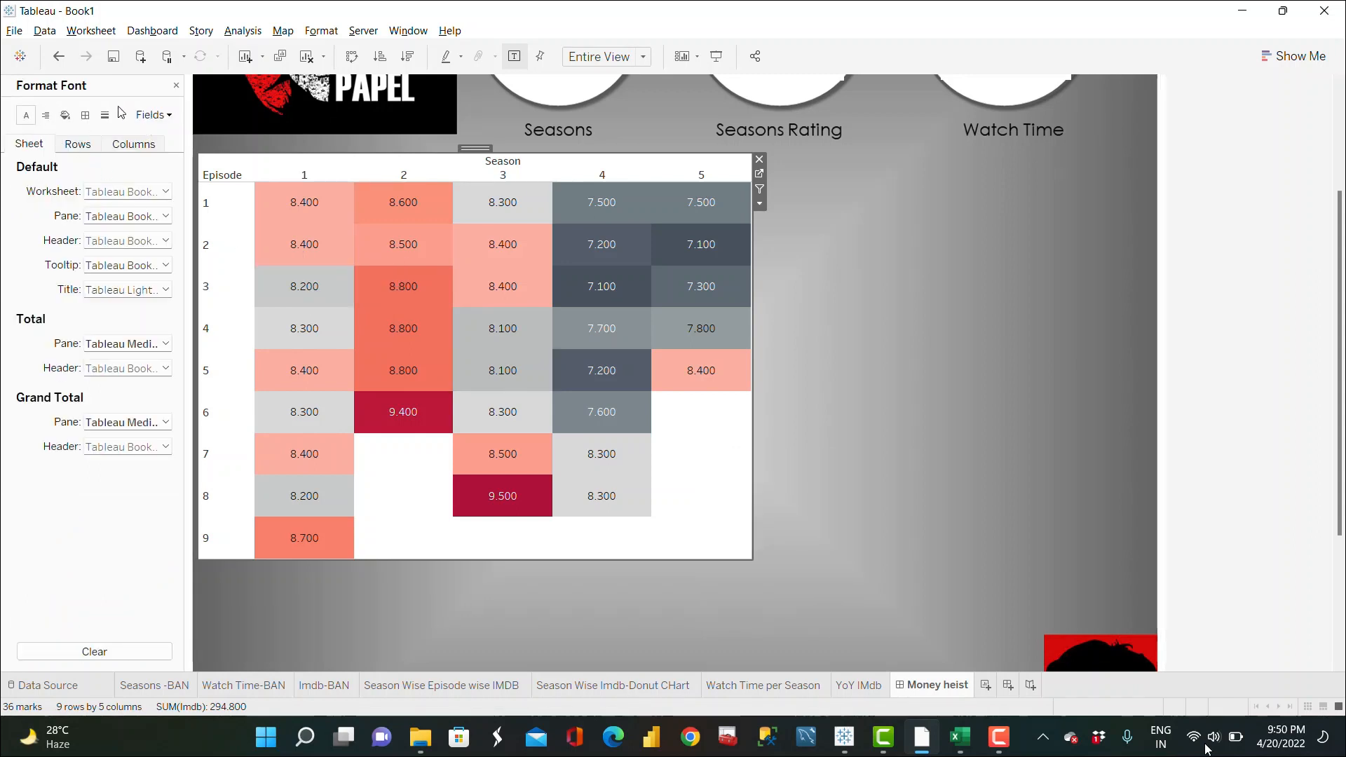
left_click(66, 114)
left_click(137, 195)
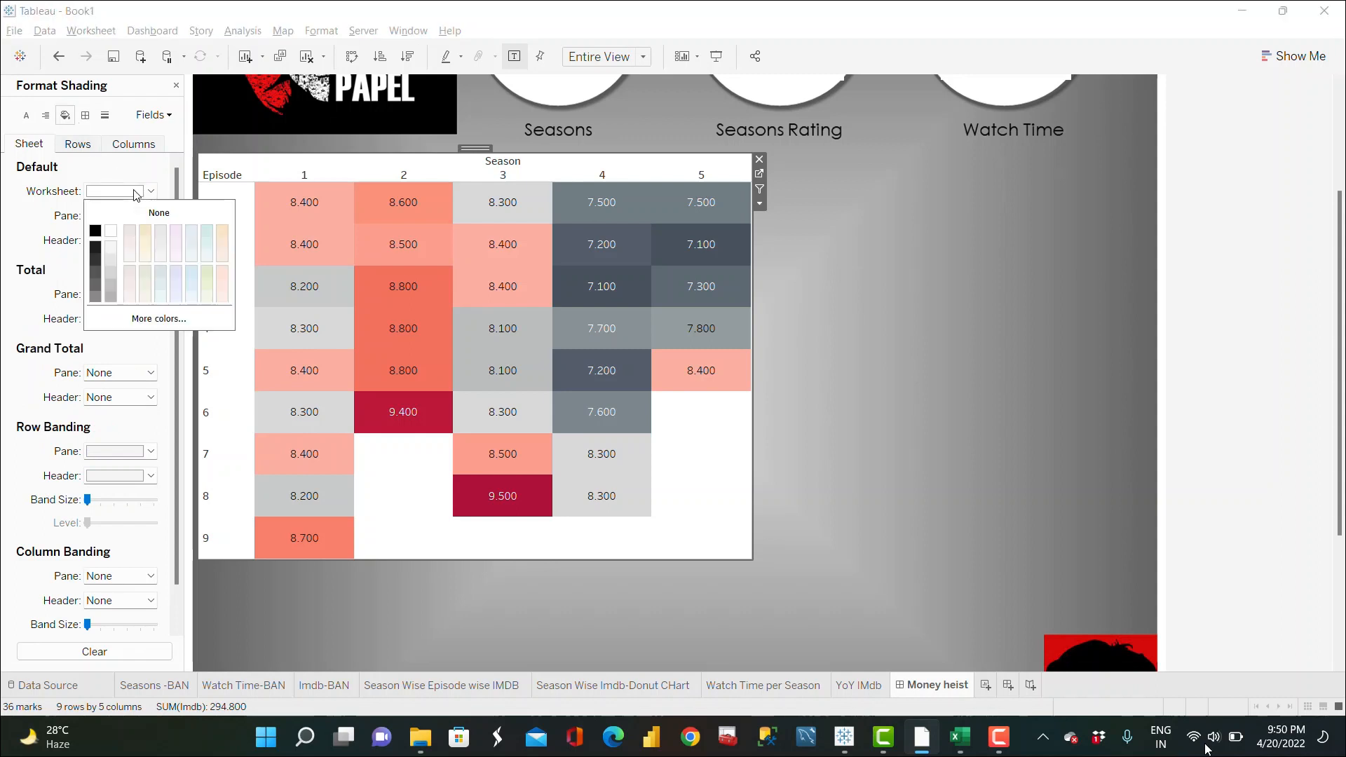
left_click(160, 318)
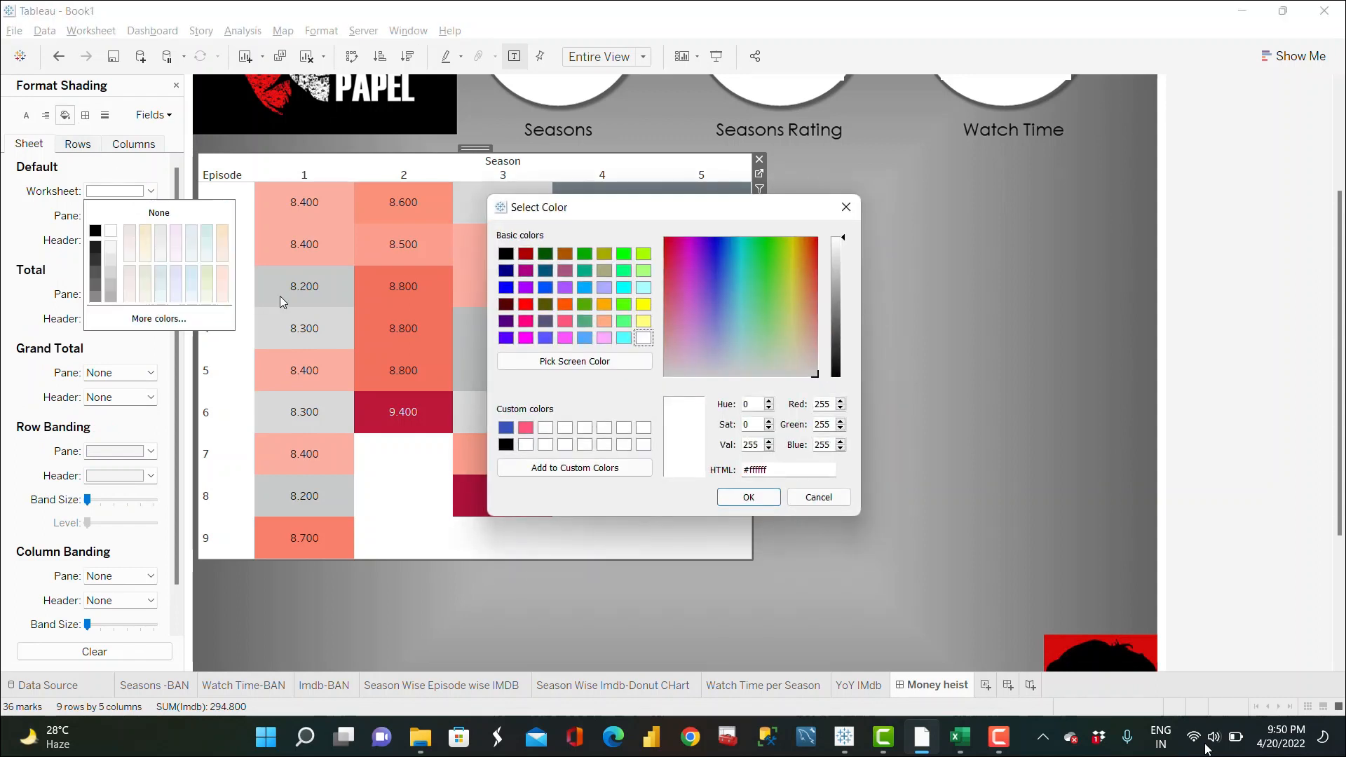
left_click(571, 364)
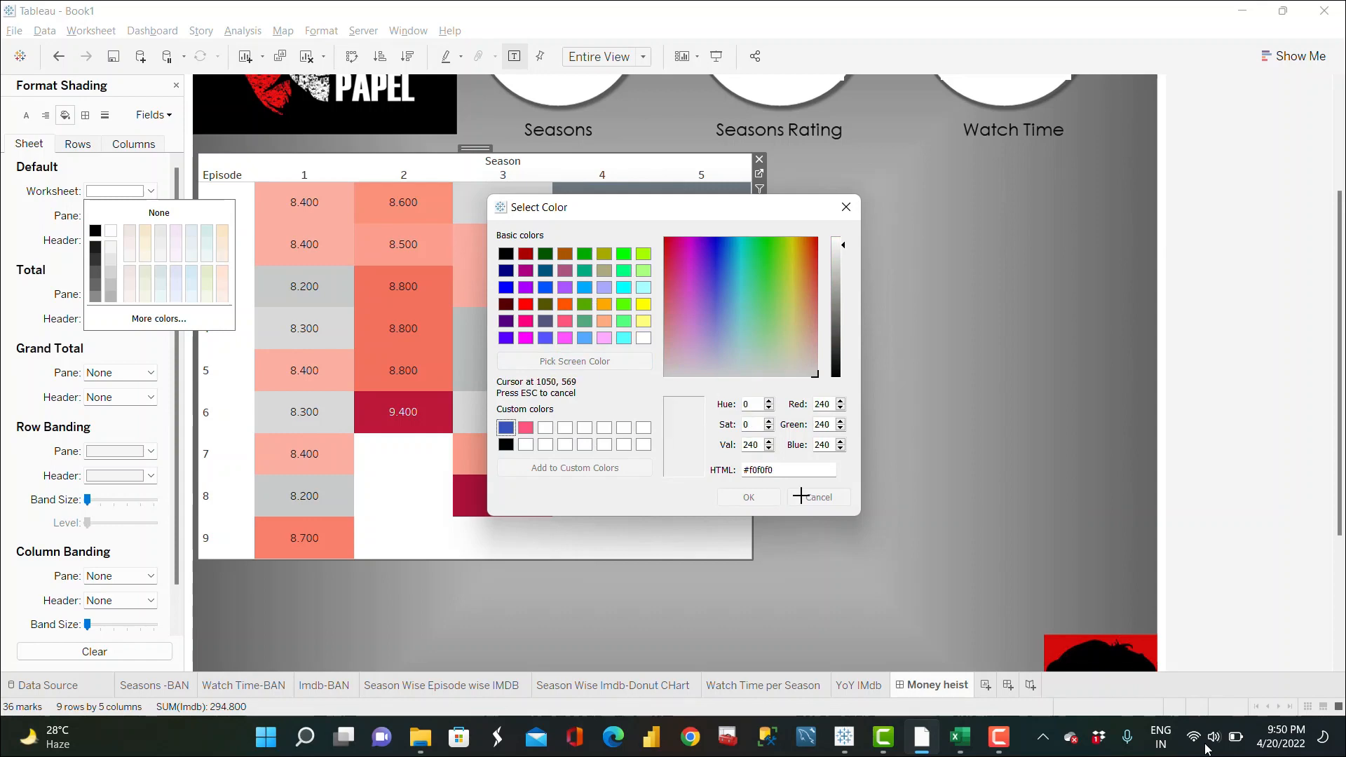
left_click(774, 542)
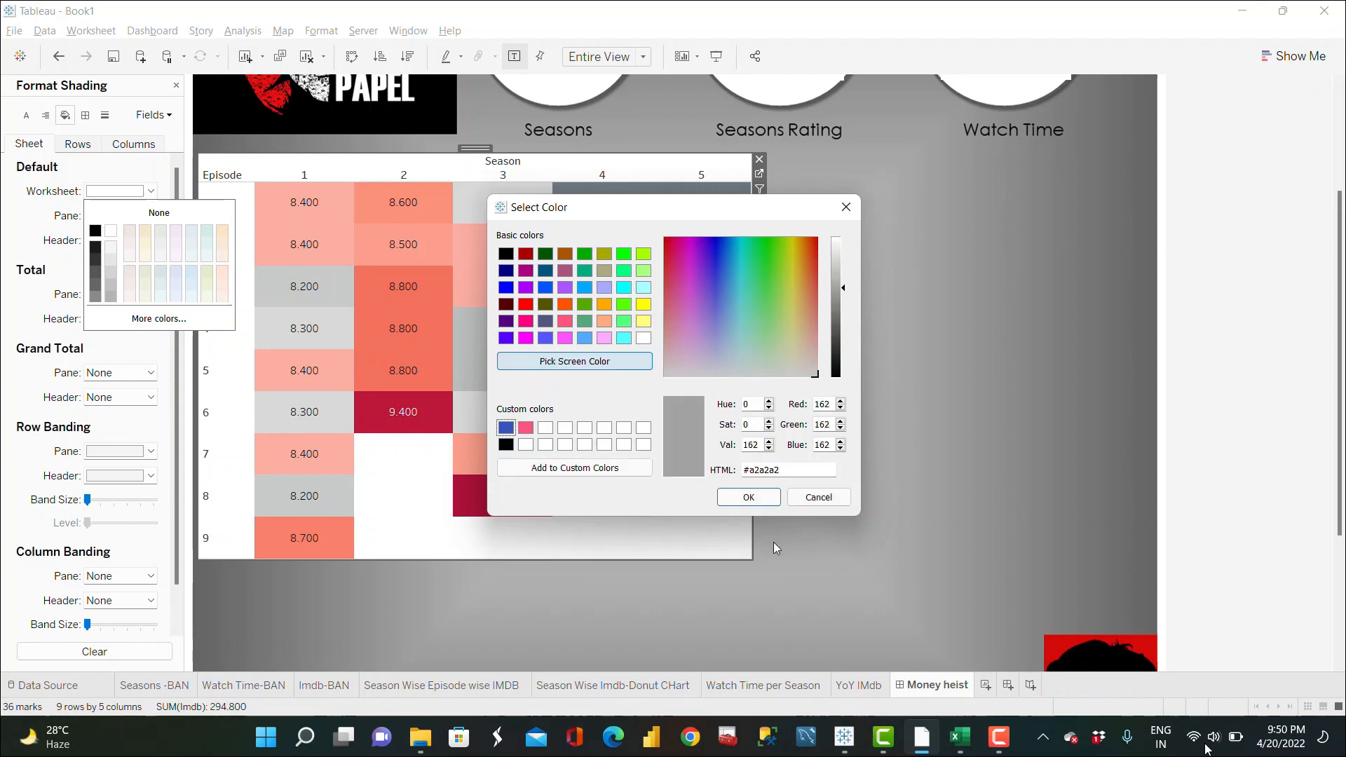
left_click(749, 497)
left_click(877, 415)
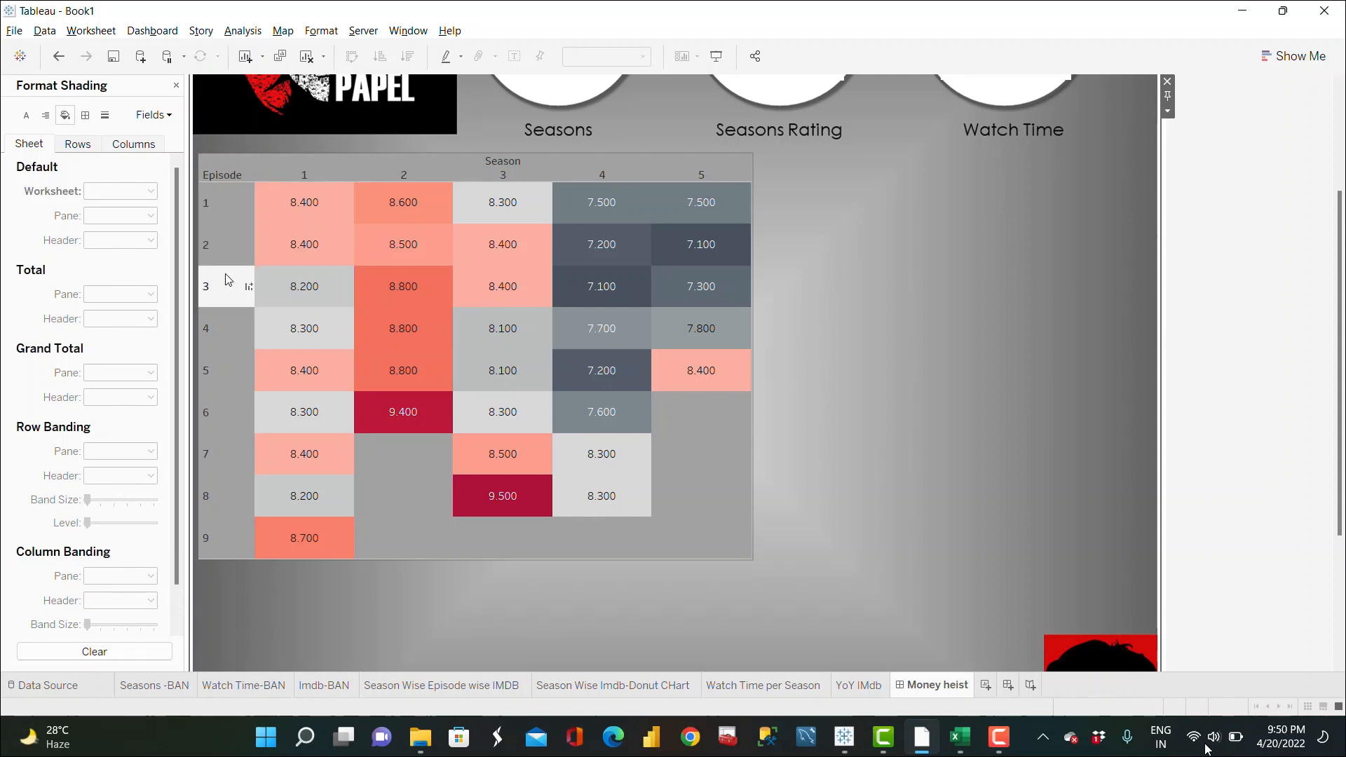
Step: Set the heatmap's field labels font size to 10
left_click(220, 178)
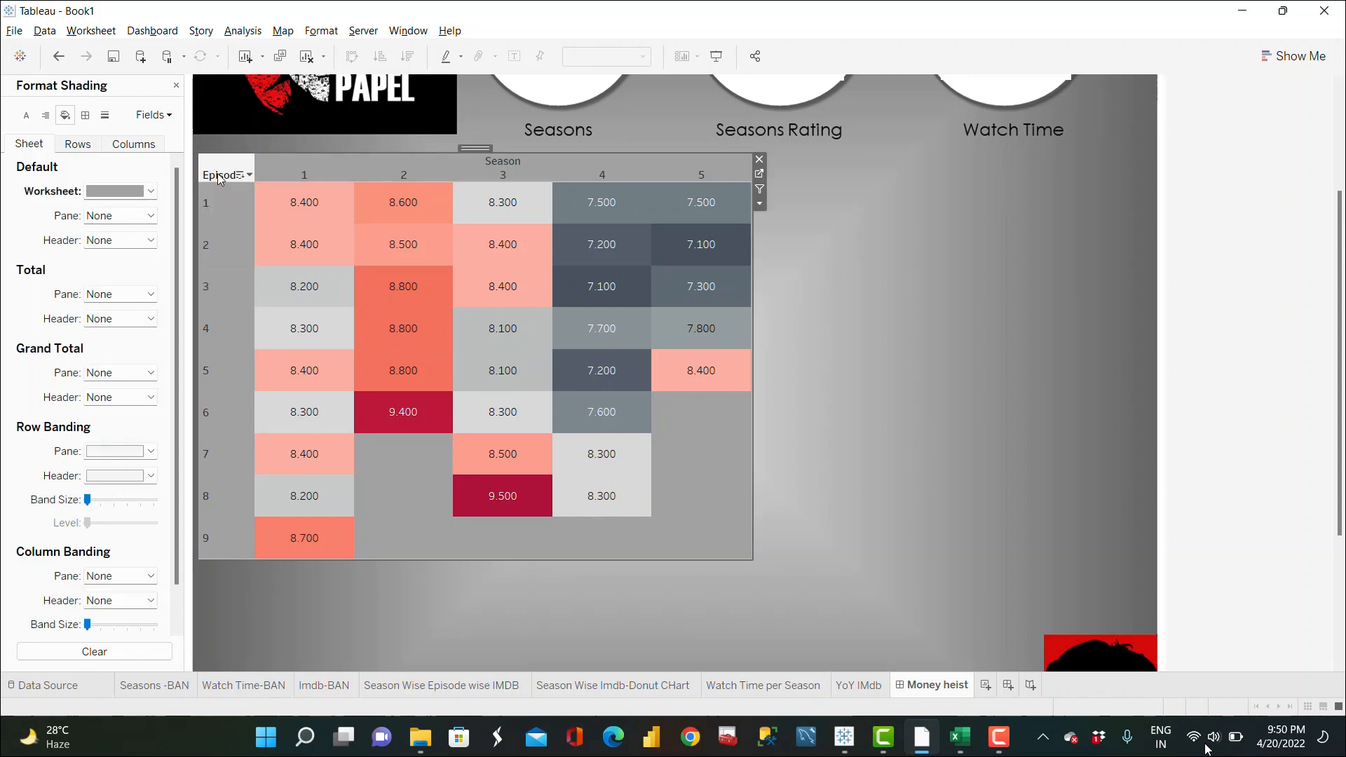
right_click(220, 178)
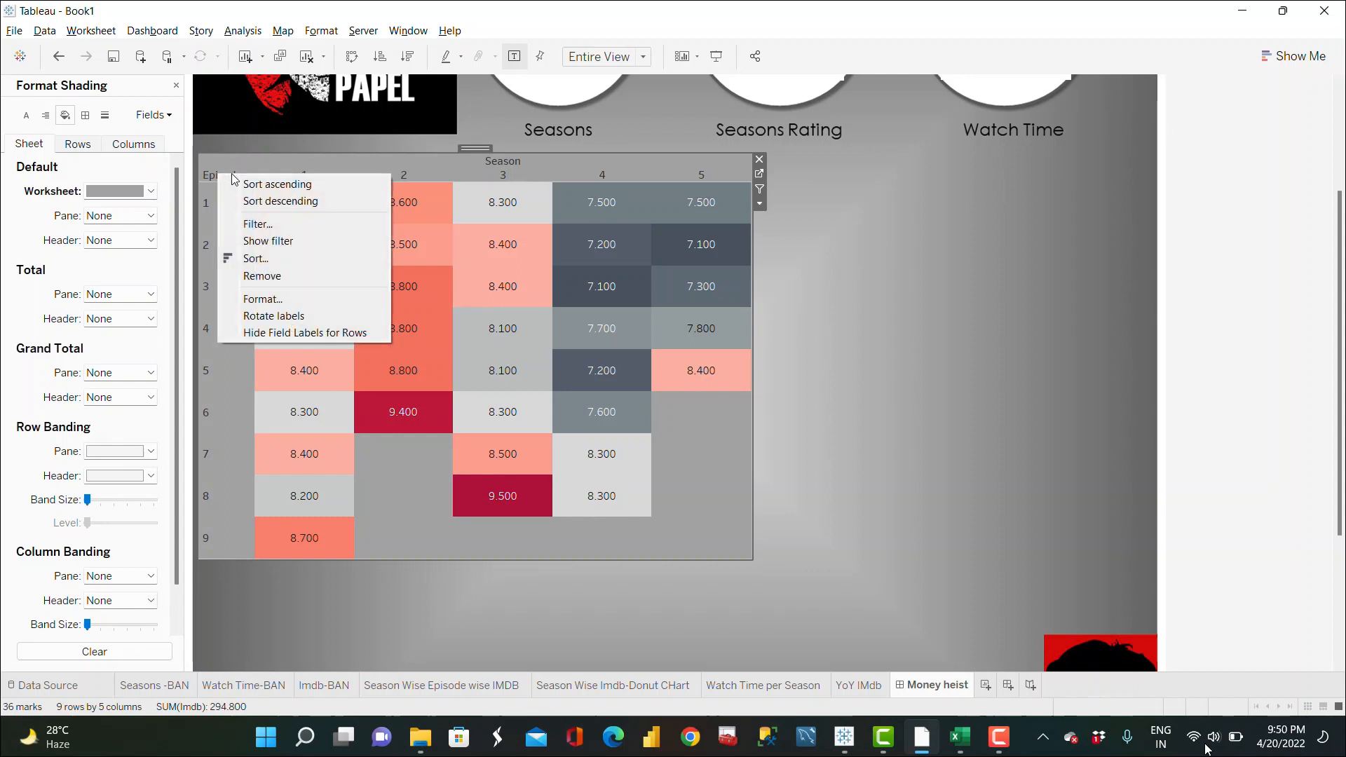
left_click(262, 299)
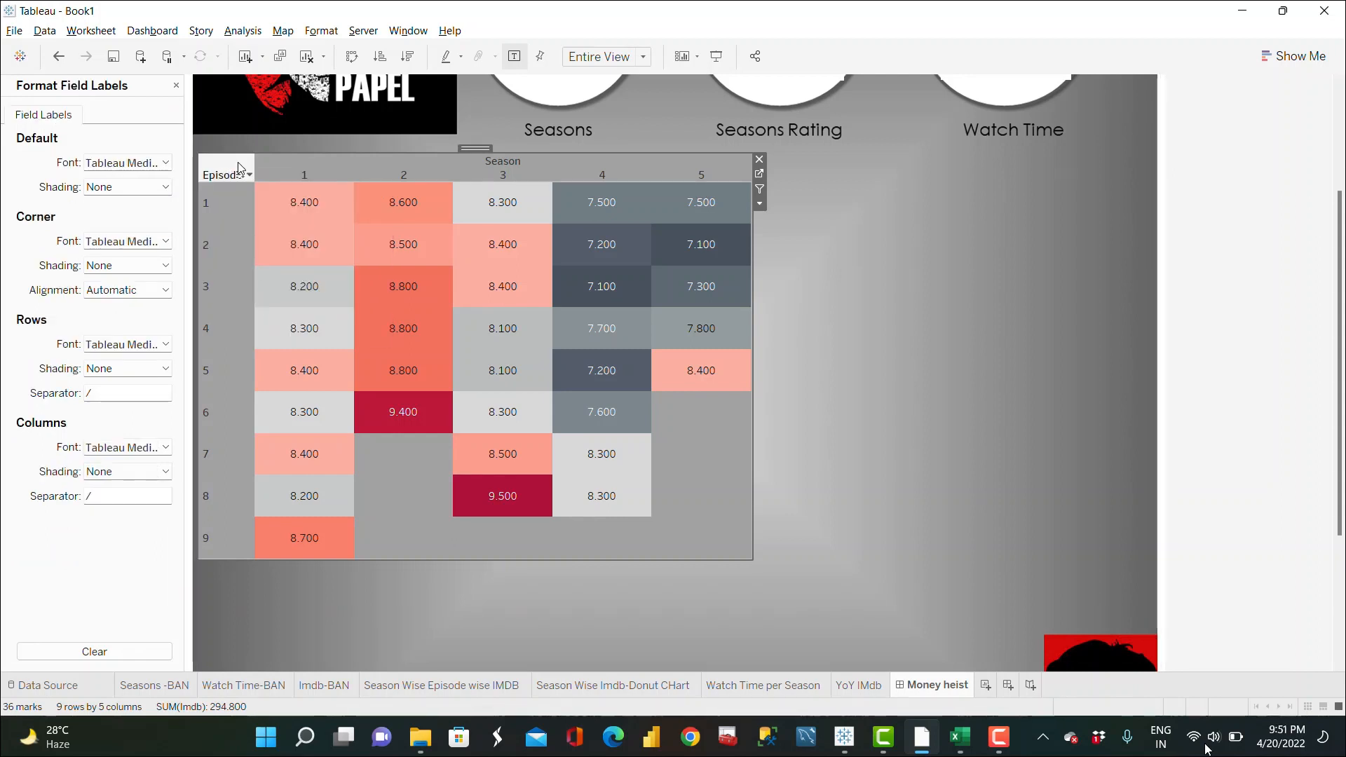
left_click(162, 166)
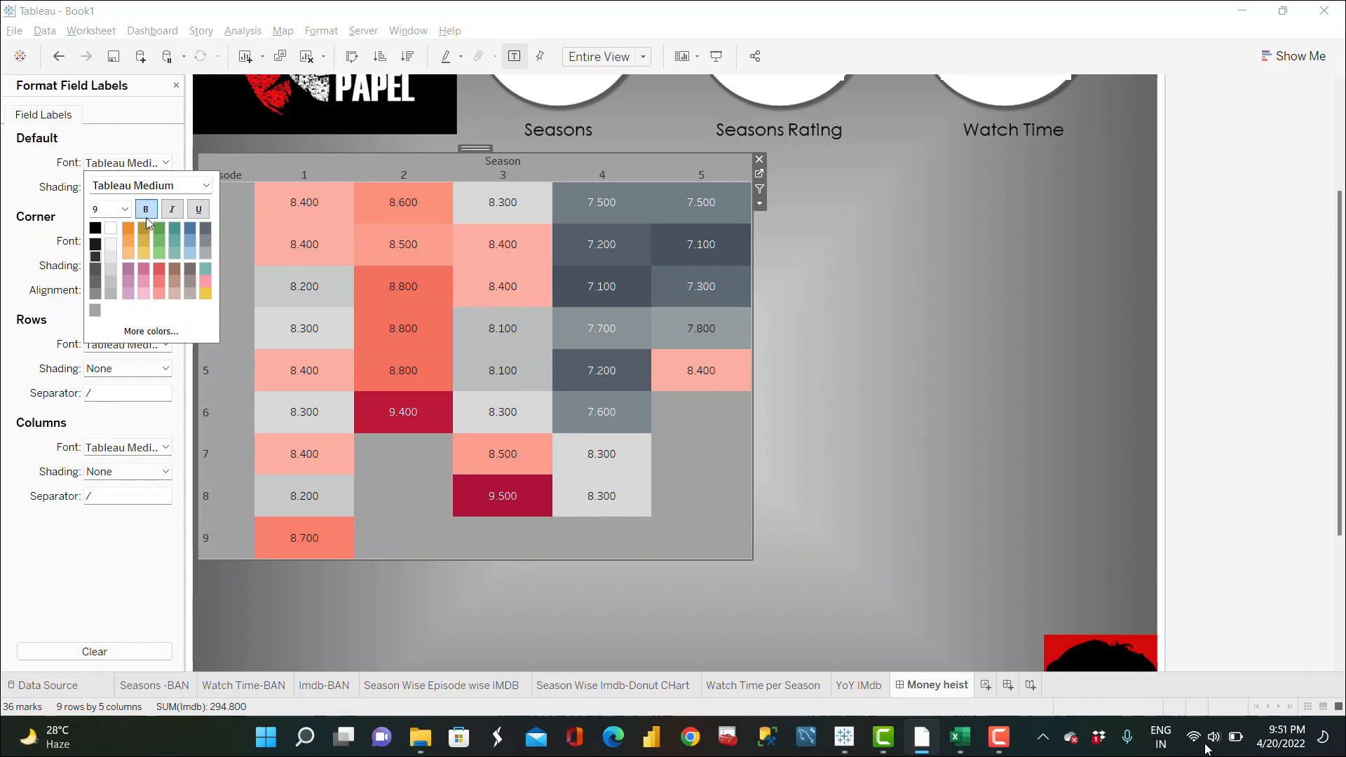
left_click(125, 209)
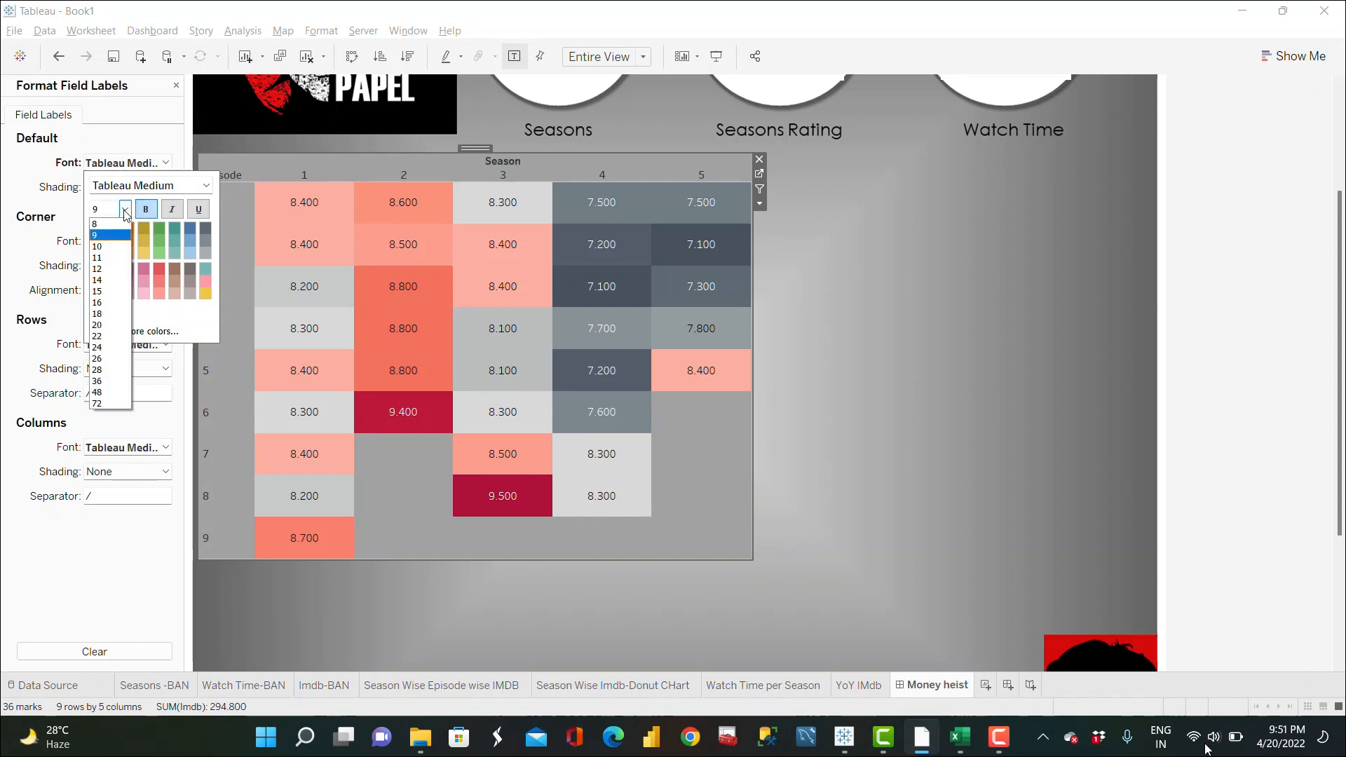
left_click(115, 251)
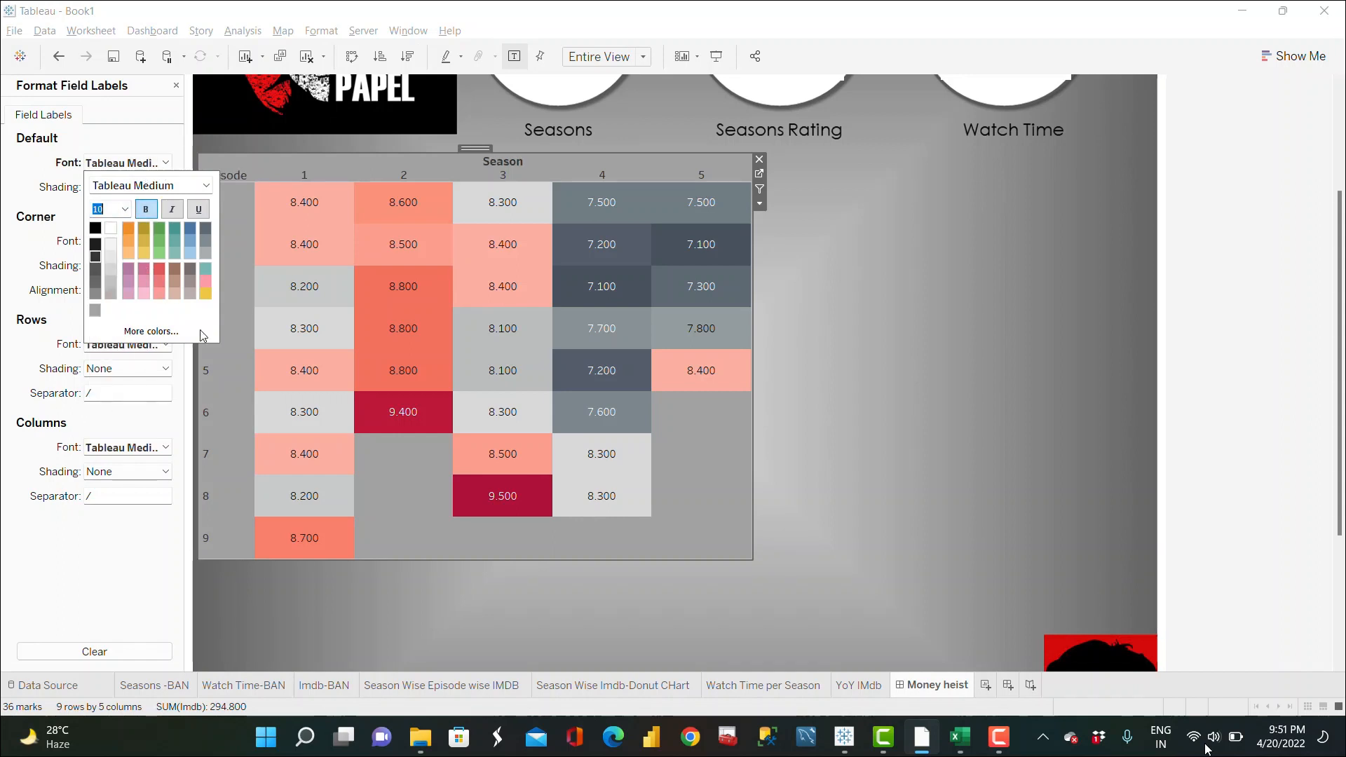
left_click(389, 554)
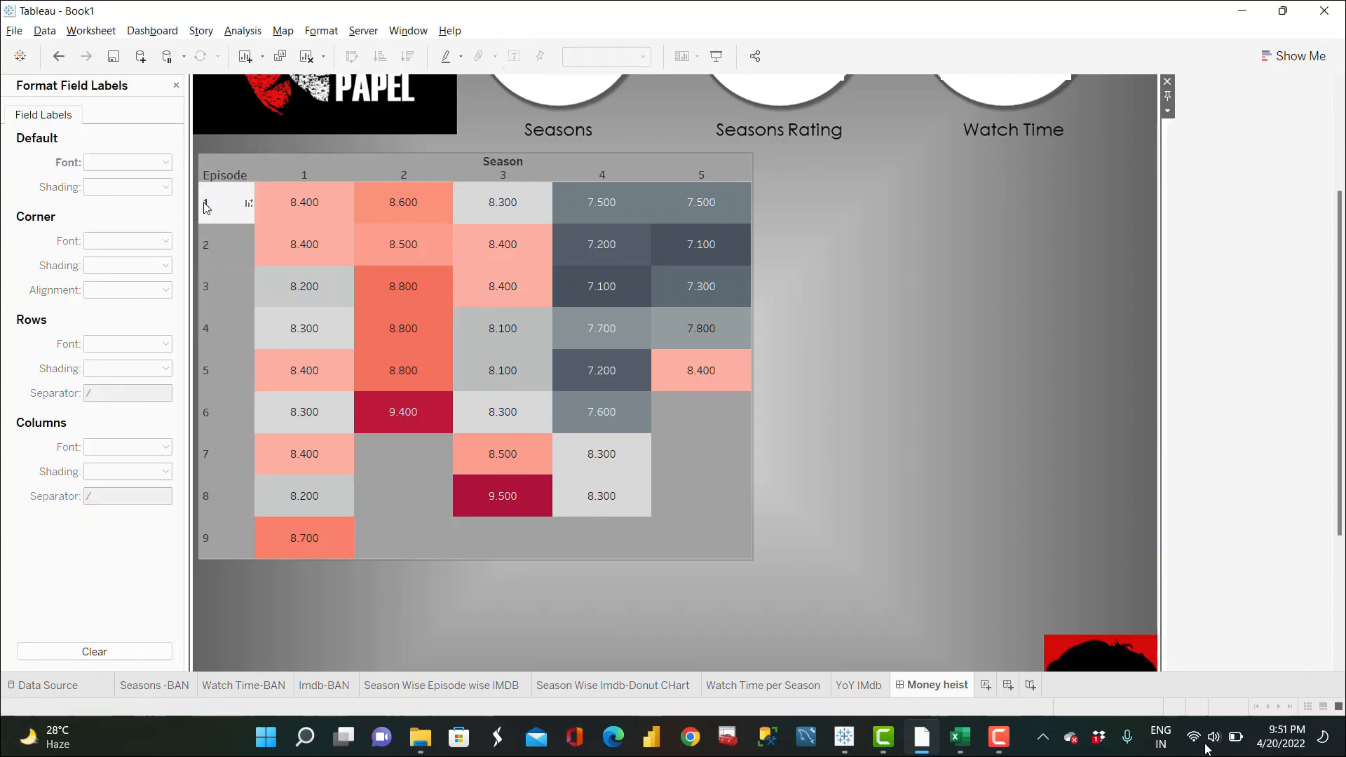
Step: Make the Episode row headers bold at font size 12
right_click(206, 206)
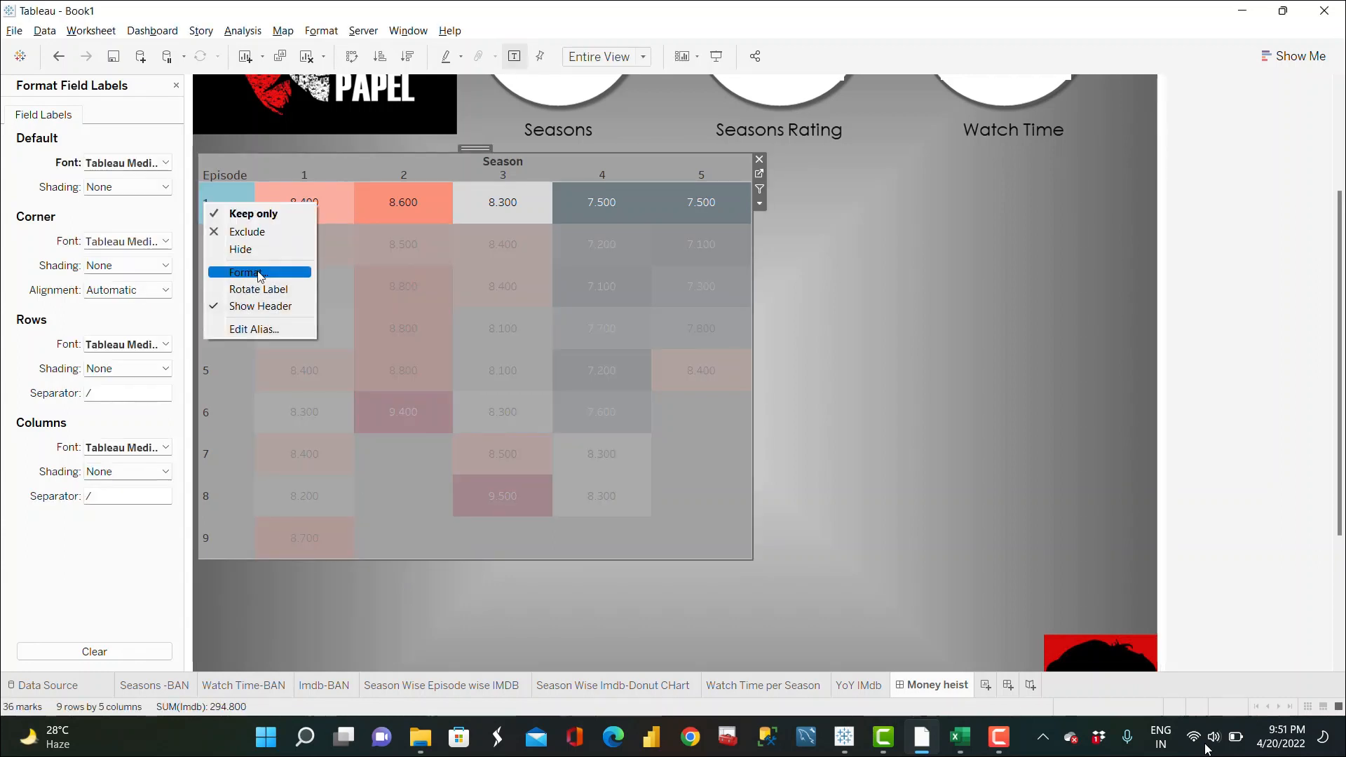
left_click(259, 273)
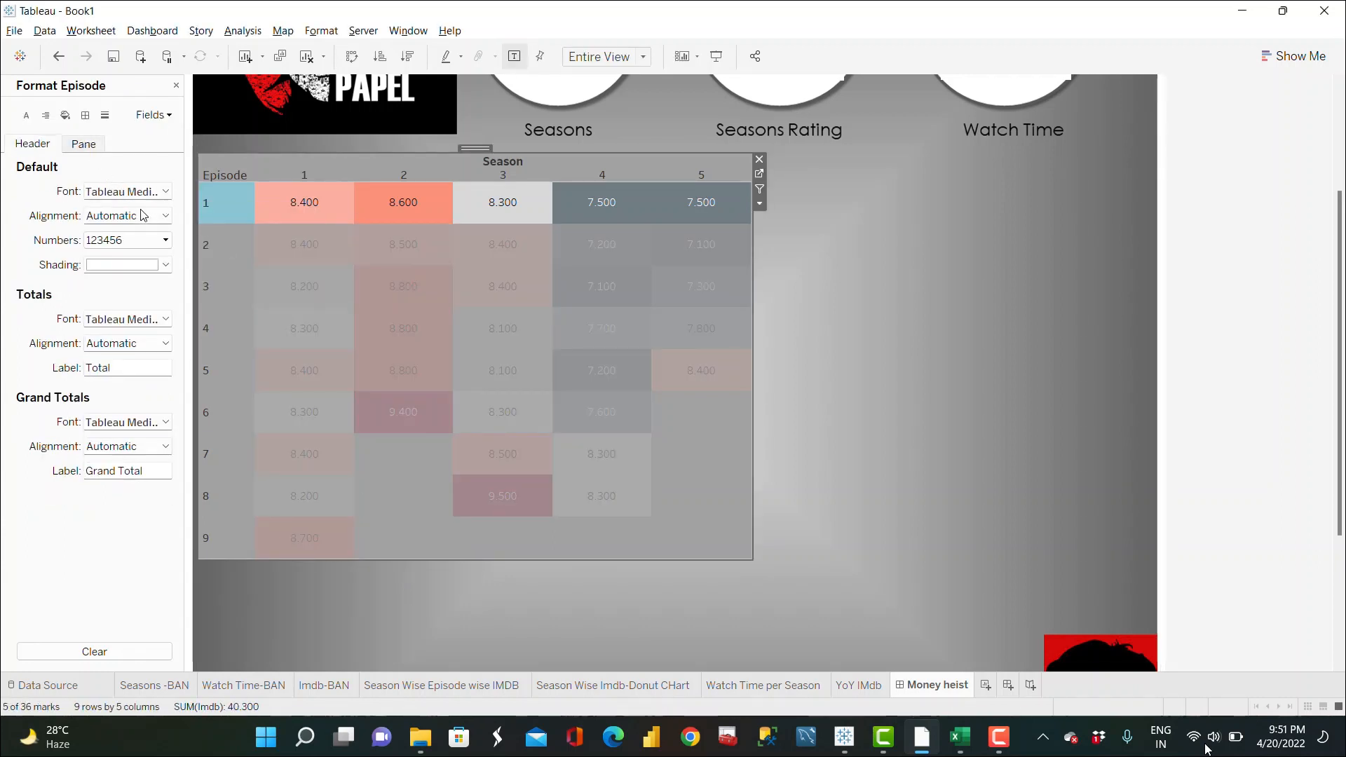
left_click(162, 192)
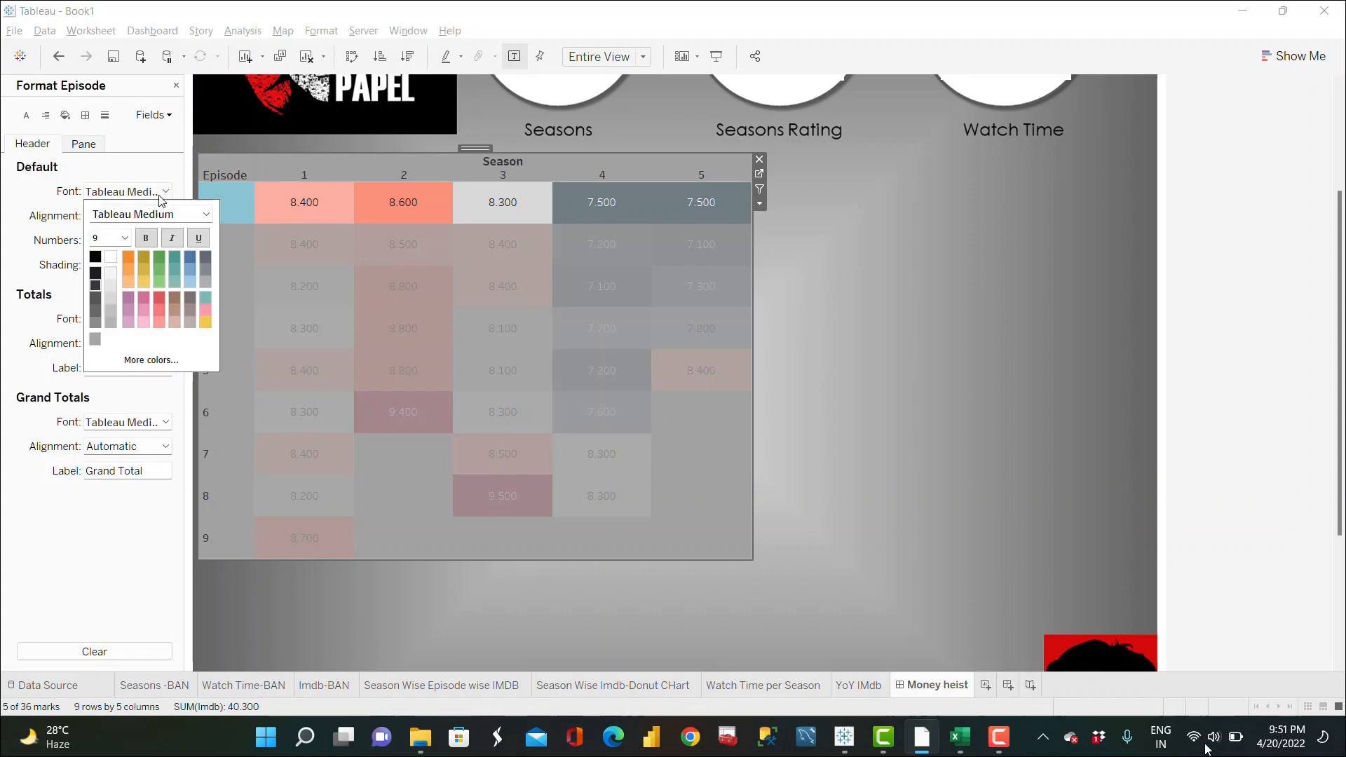
left_click(147, 239)
left_click(125, 238)
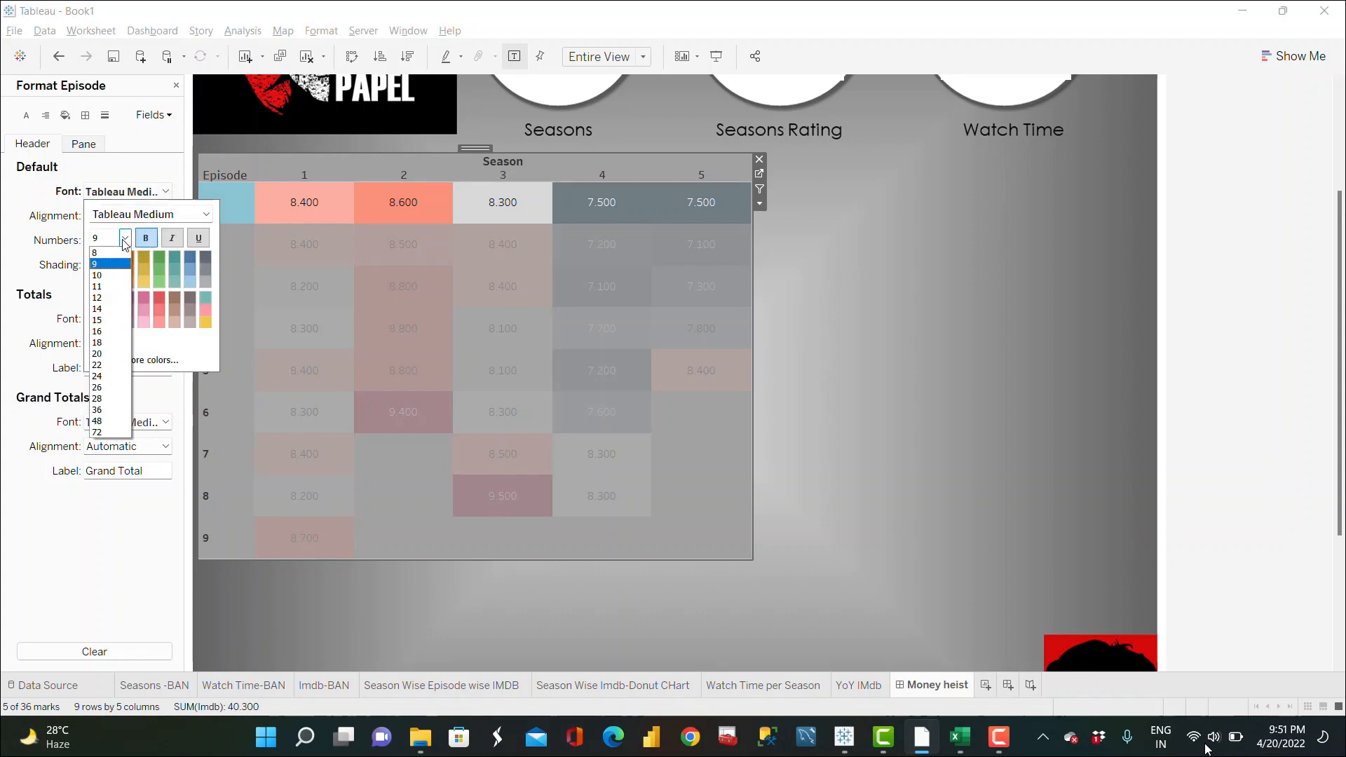
left_click(110, 298)
left_click(372, 580)
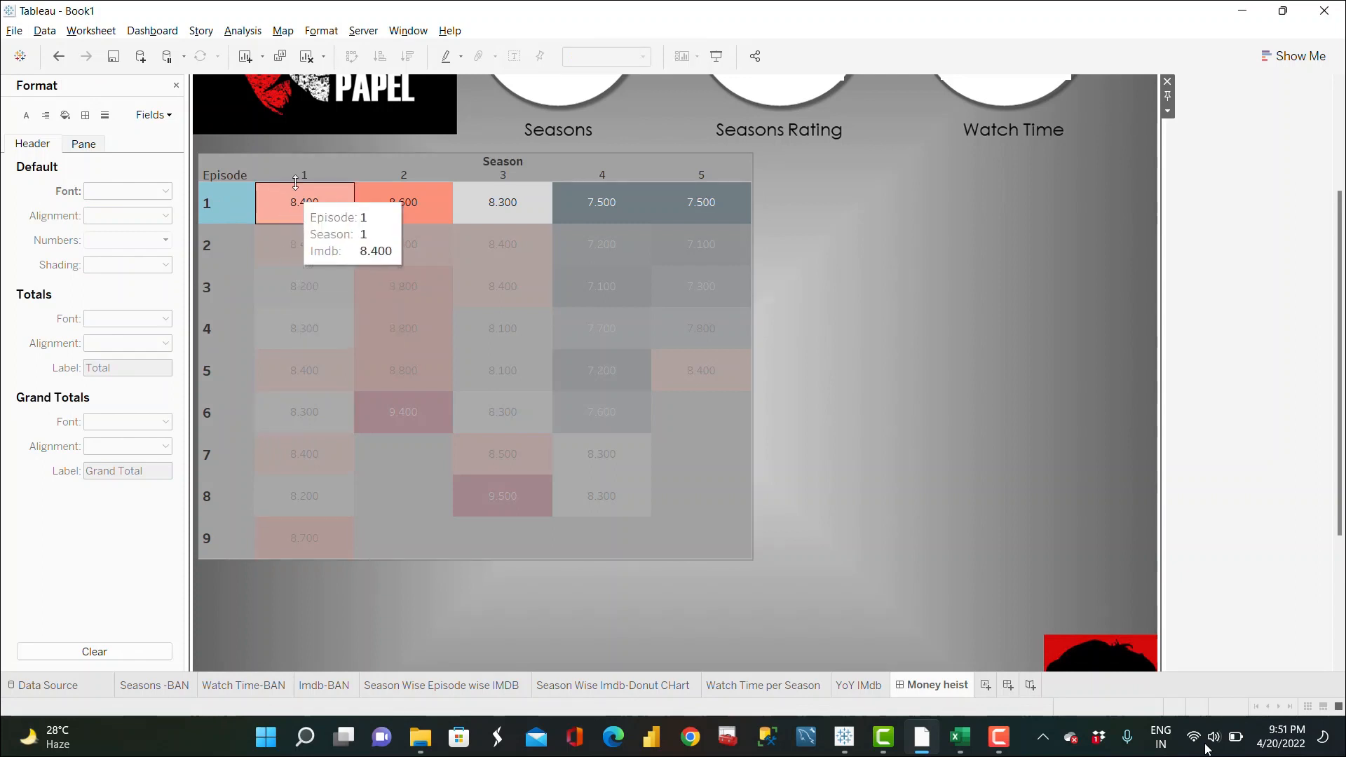
Step: Set the Season column headers' font size to 12 and close the format pane
left_click(300, 177)
right_click(302, 179)
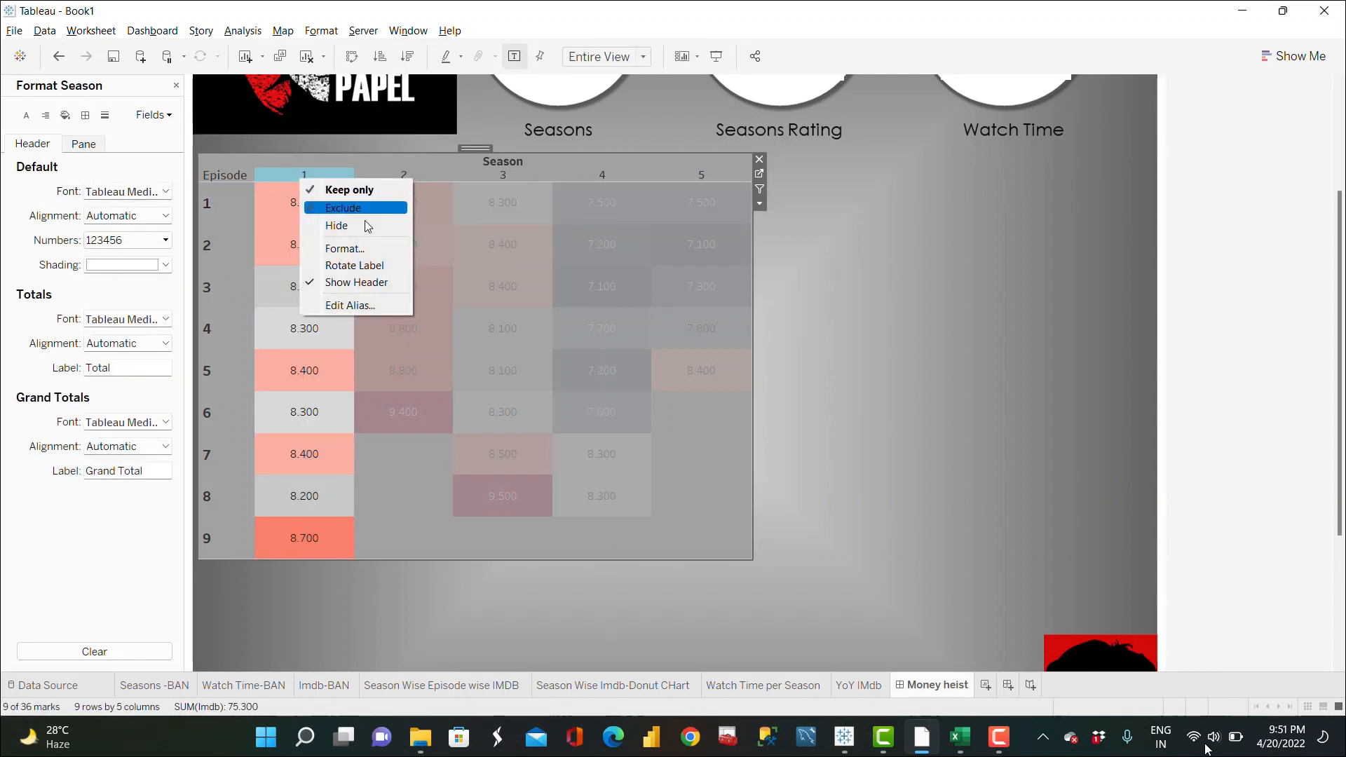
left_click(361, 250)
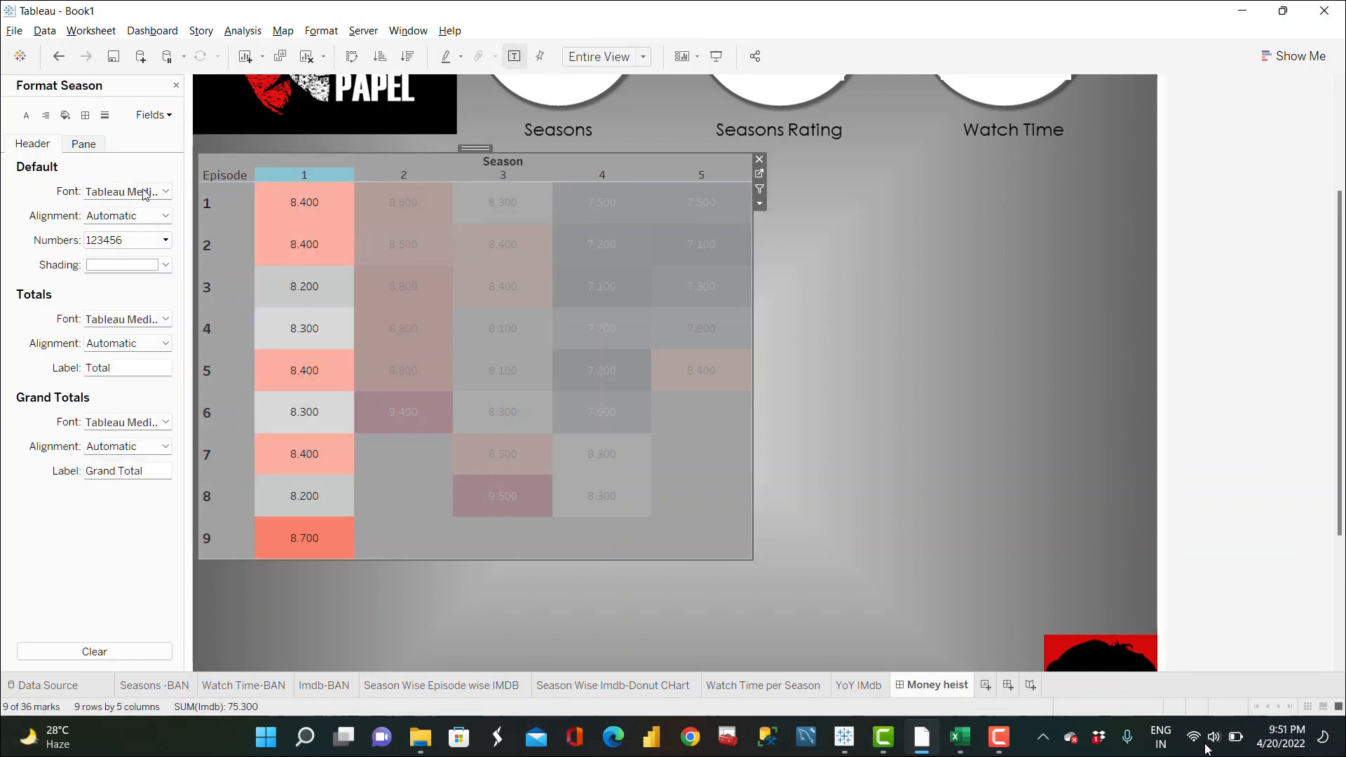
left_click(161, 201)
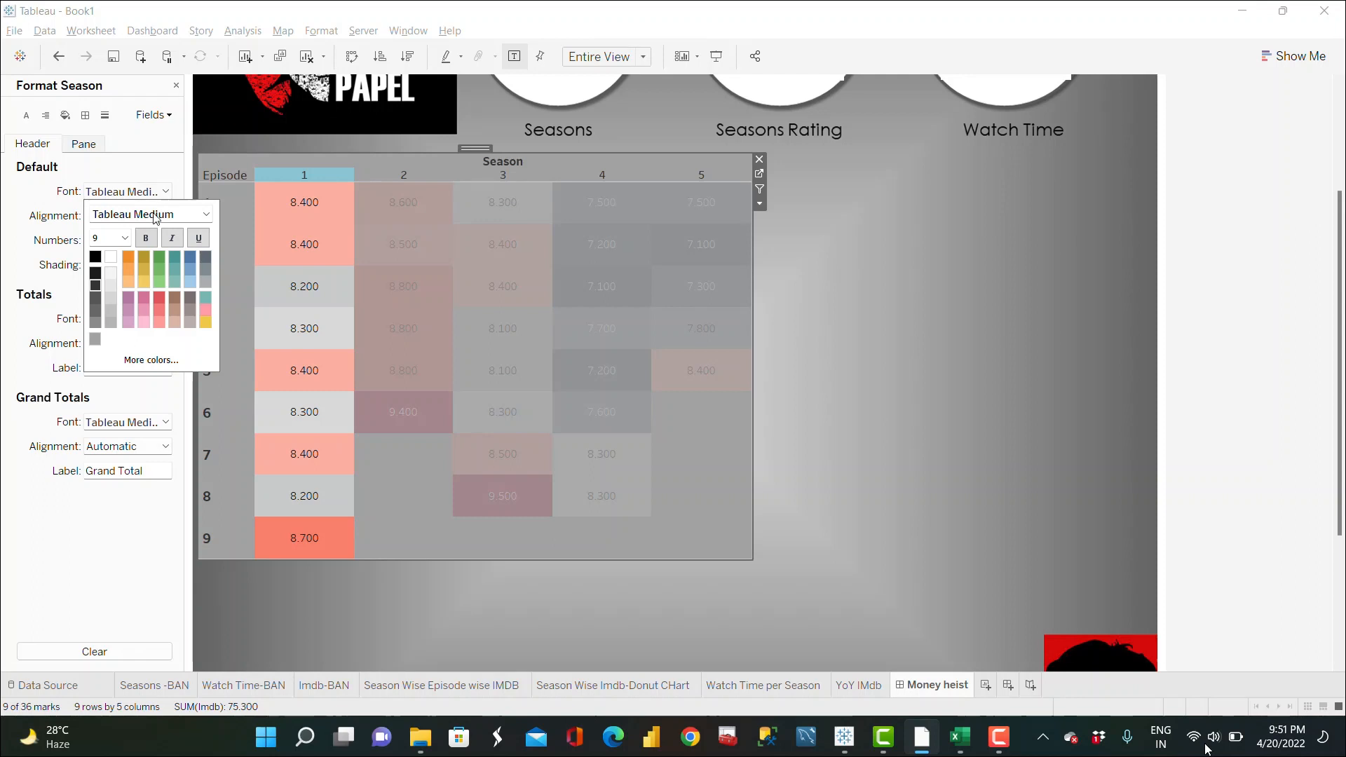
left_click(125, 238)
left_click(119, 298)
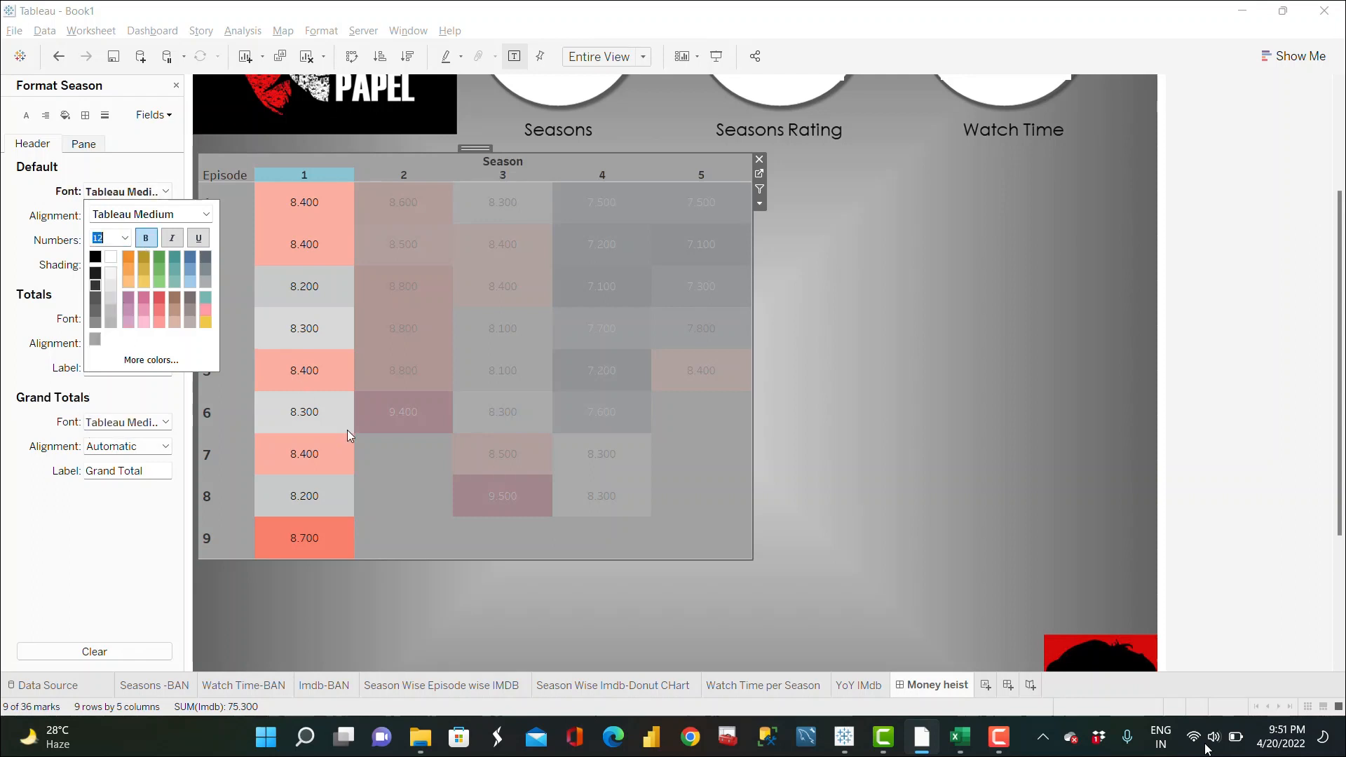
left_click(488, 569)
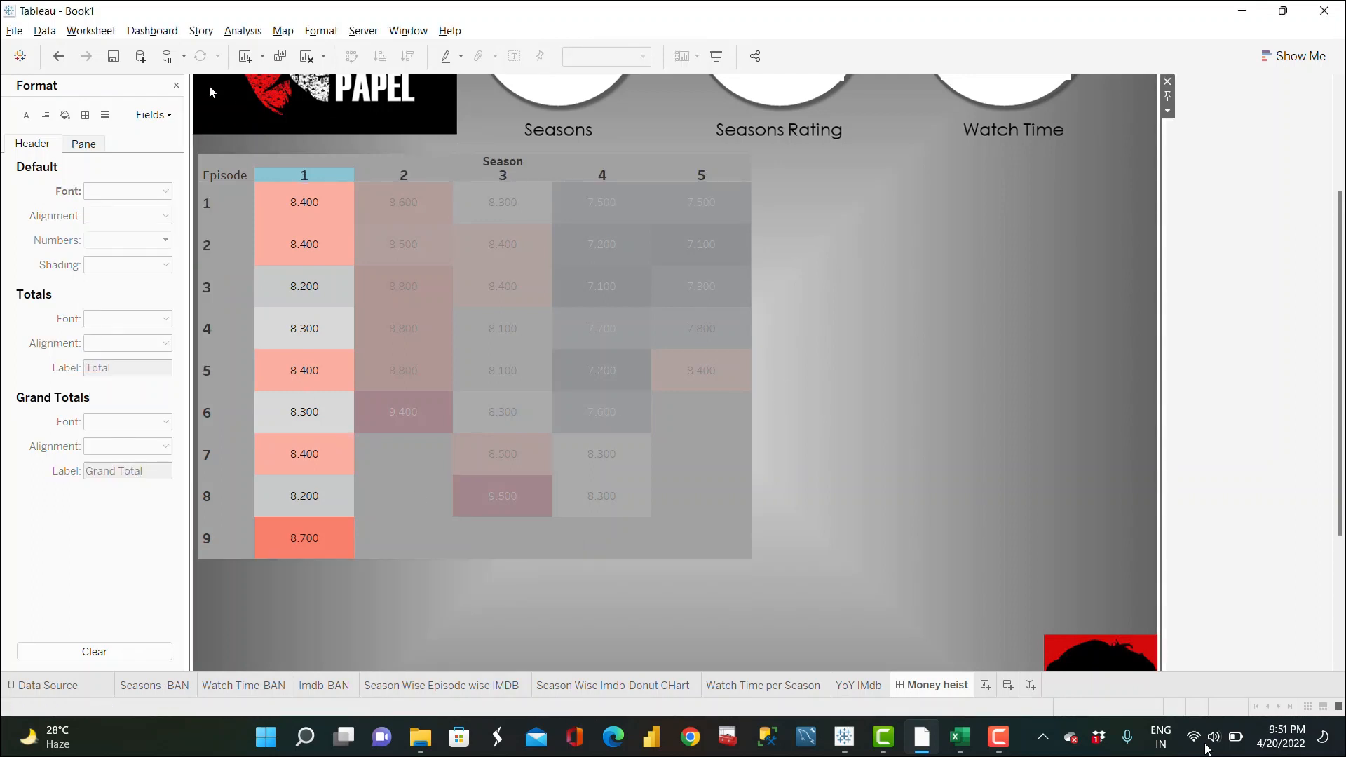
left_click(176, 86)
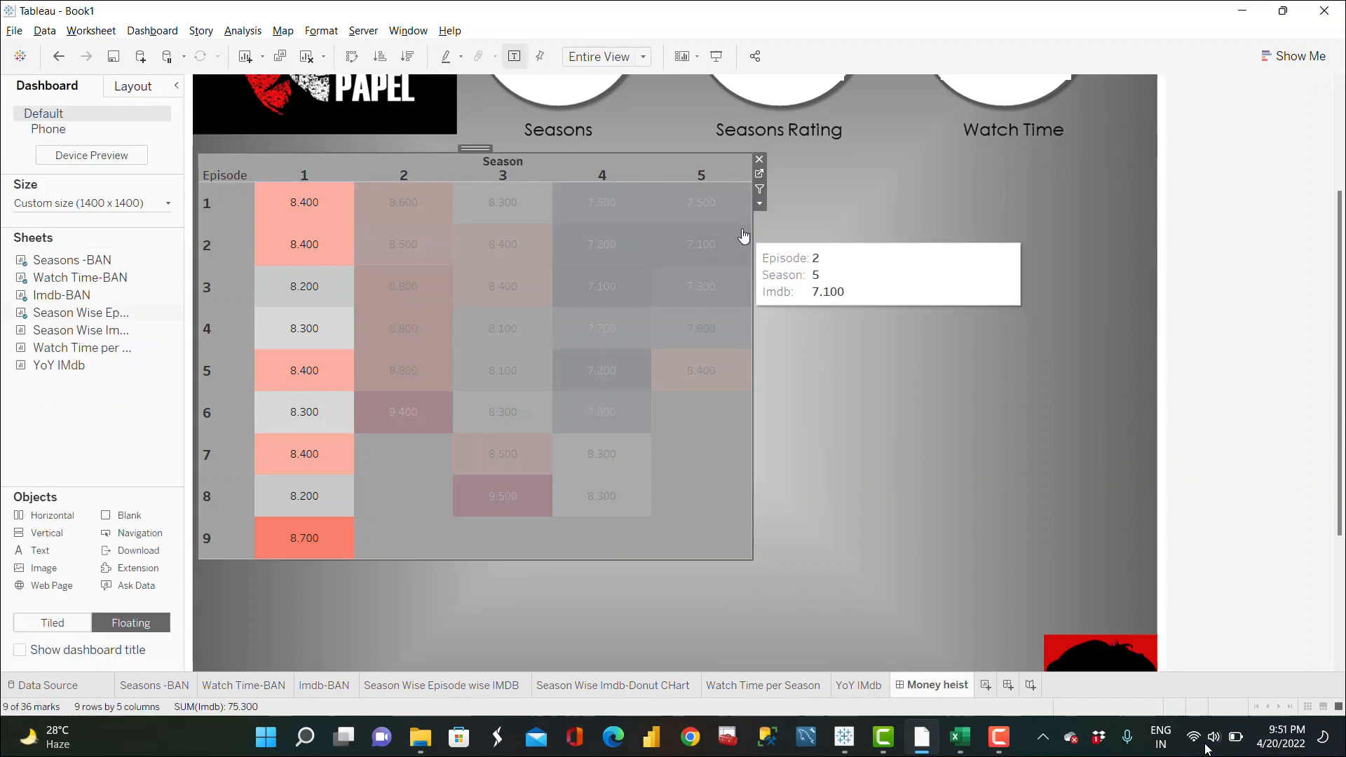
left_click(742, 244)
left_click(949, 412)
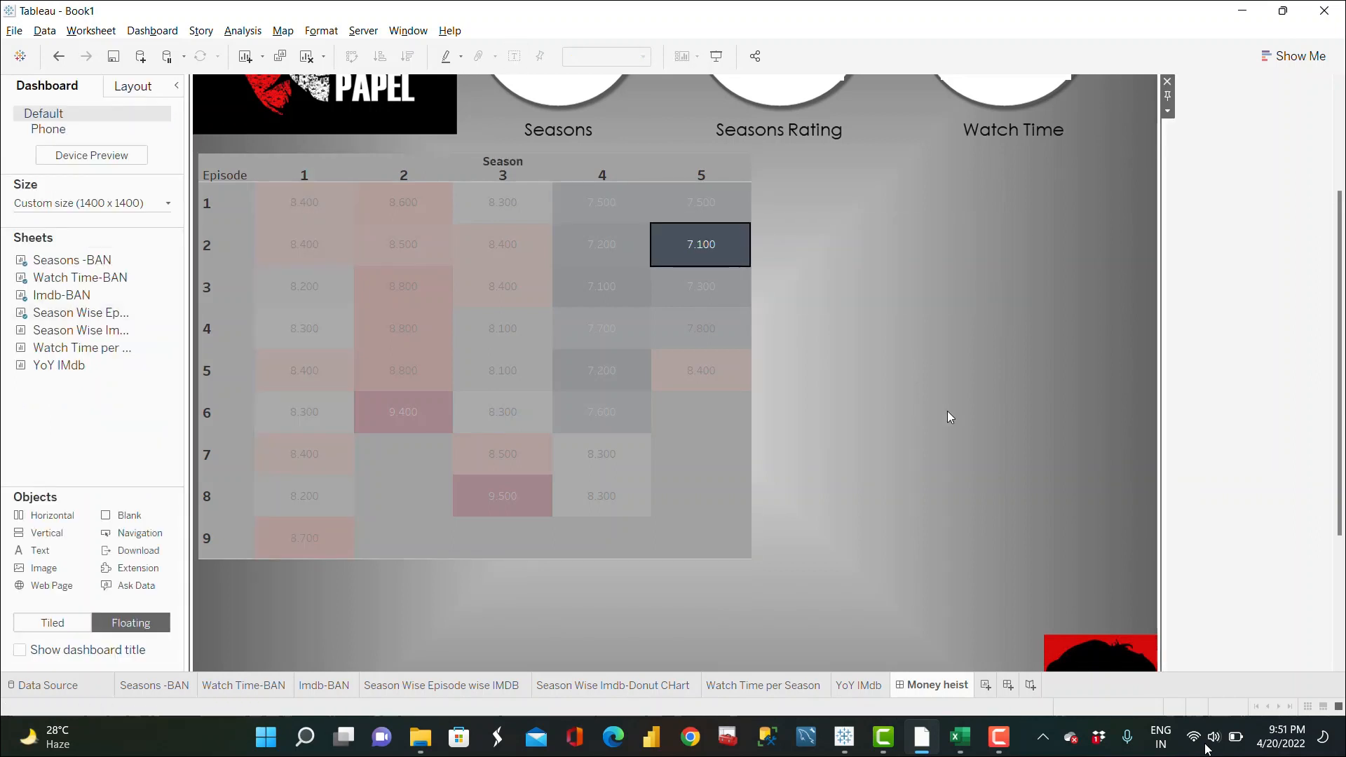
left_click(572, 202)
left_click(824, 276)
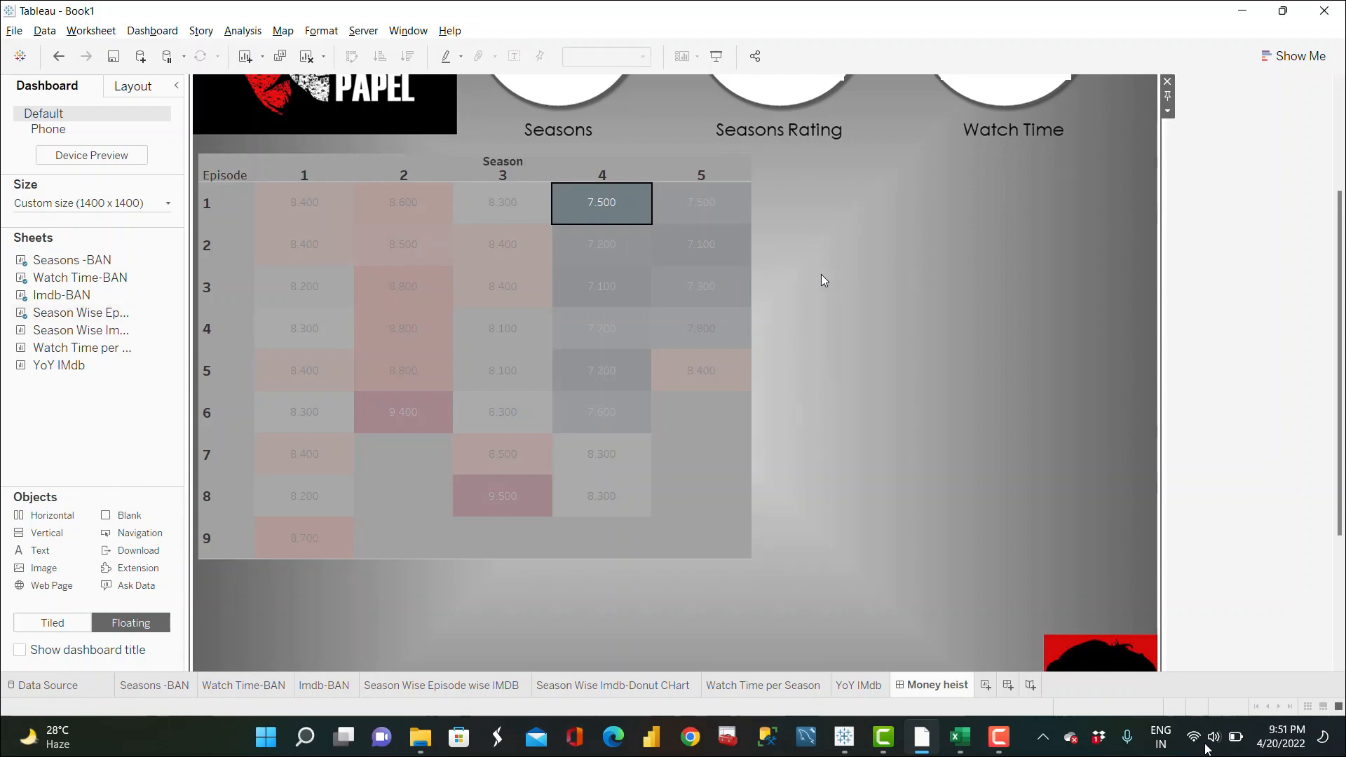
left_click(501, 174)
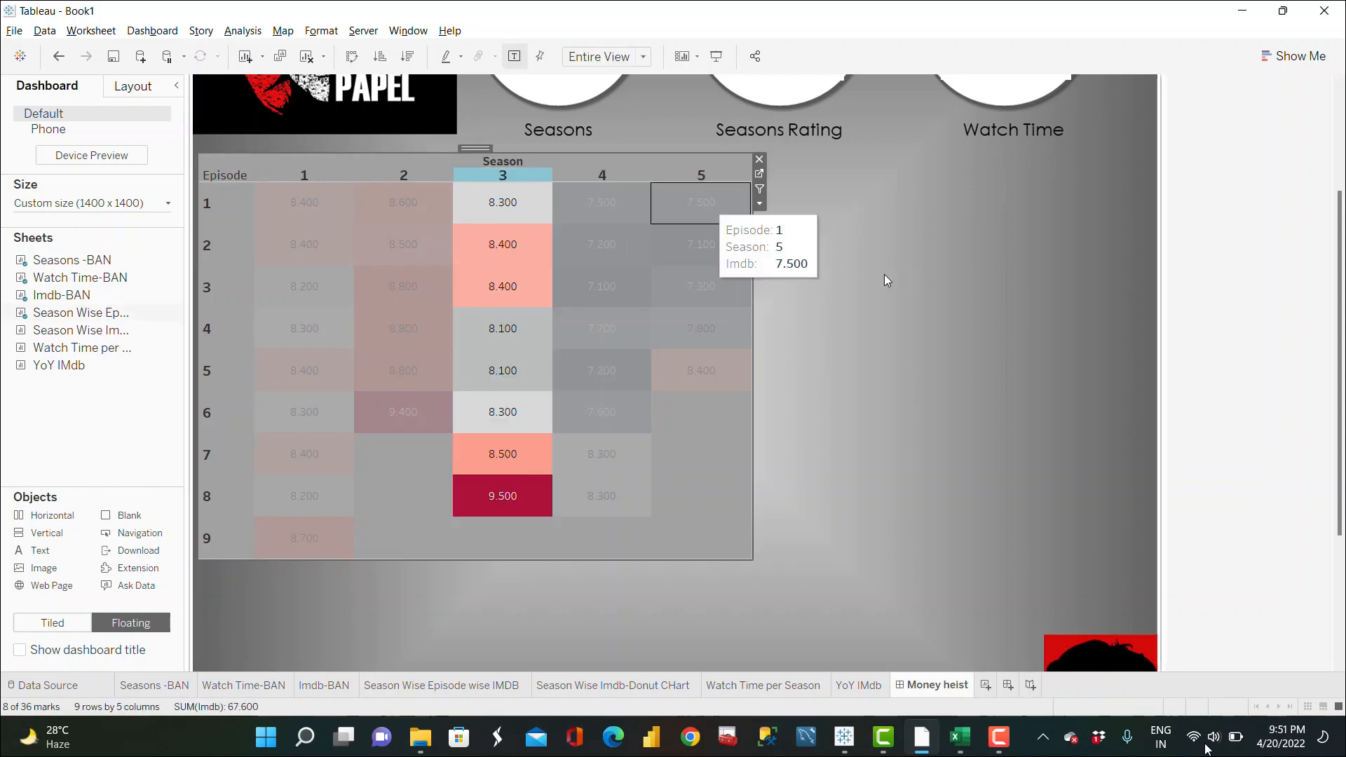
left_click(858, 276)
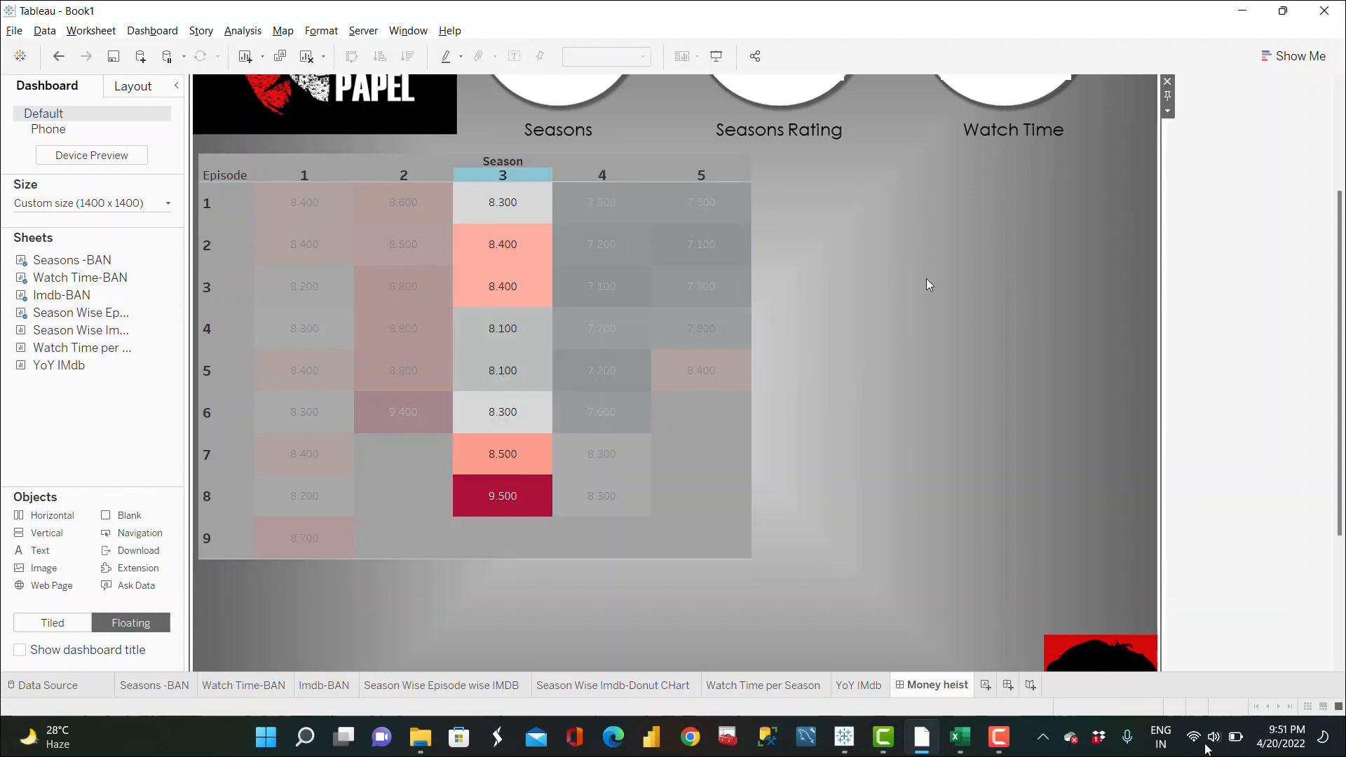
Step: Float the Season Wise Imdb donut chart beside the heatmap, hide its title, and stretch it to about the heatmap's bottom edge
mouse_move(81, 367)
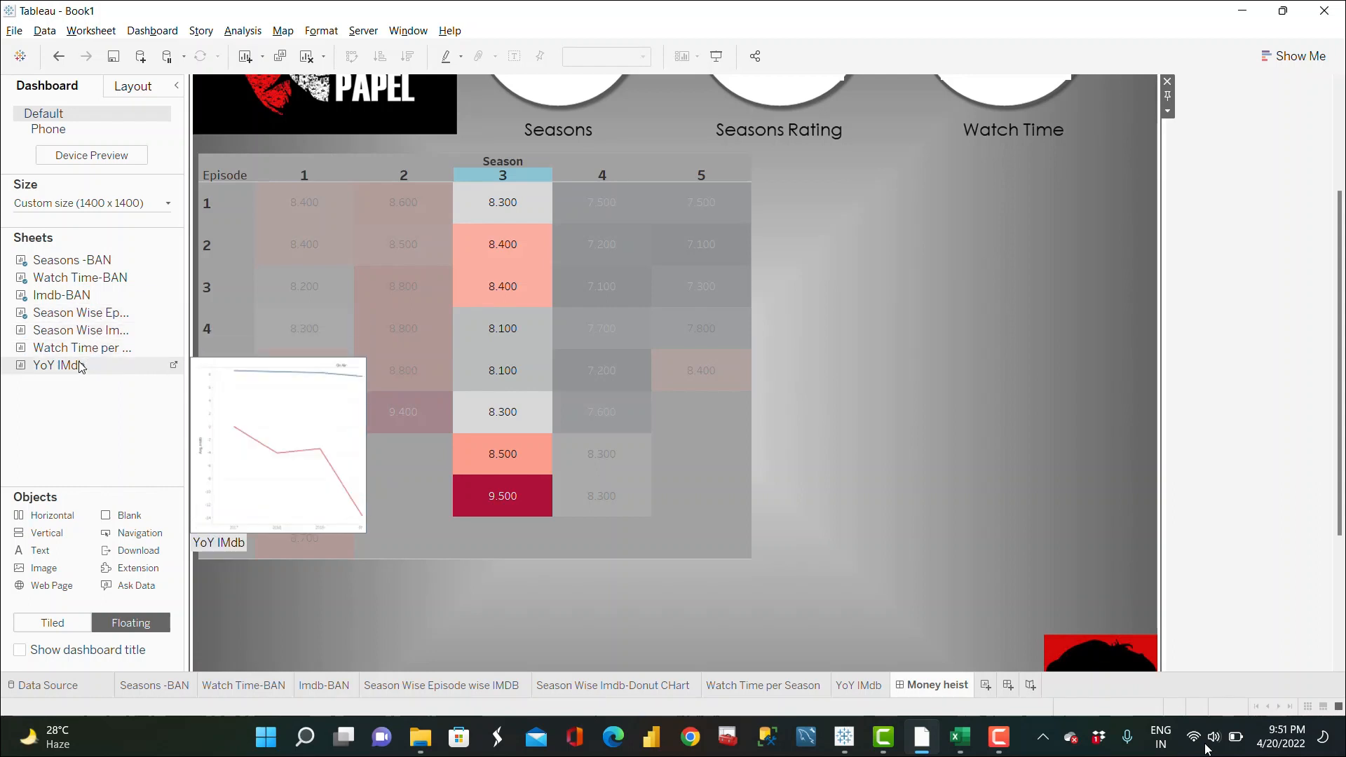
left_click_drag(71, 366, 757, 152)
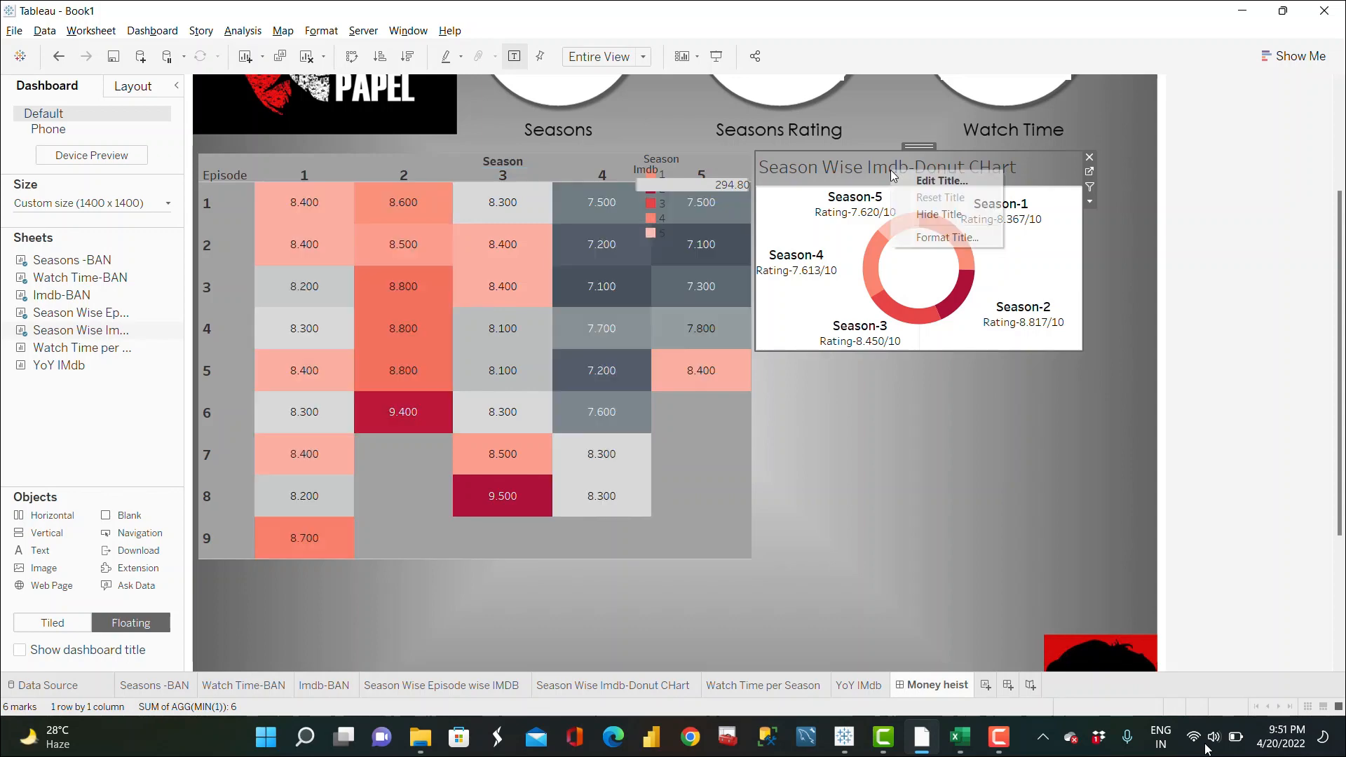
right_click(891, 170)
left_click(956, 222)
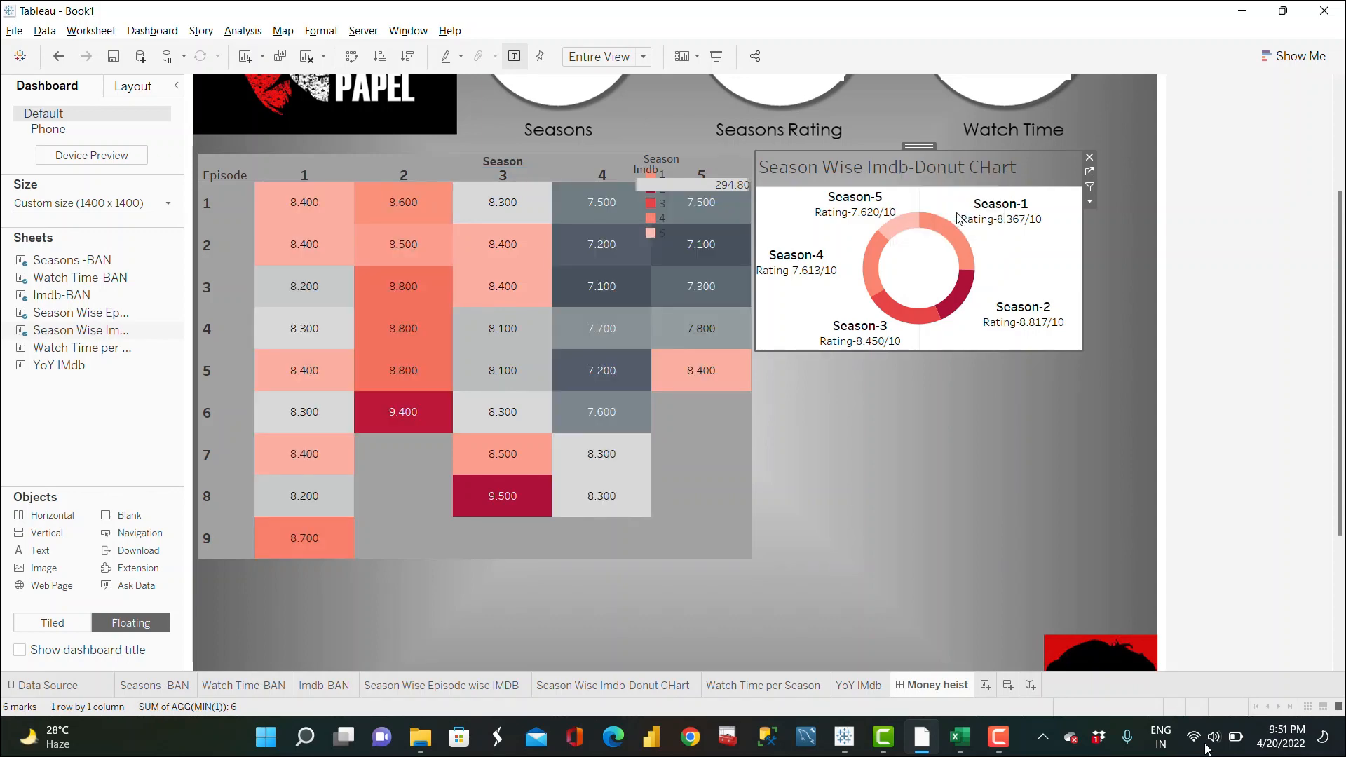
left_click_drag(1082, 351, 1157, 561)
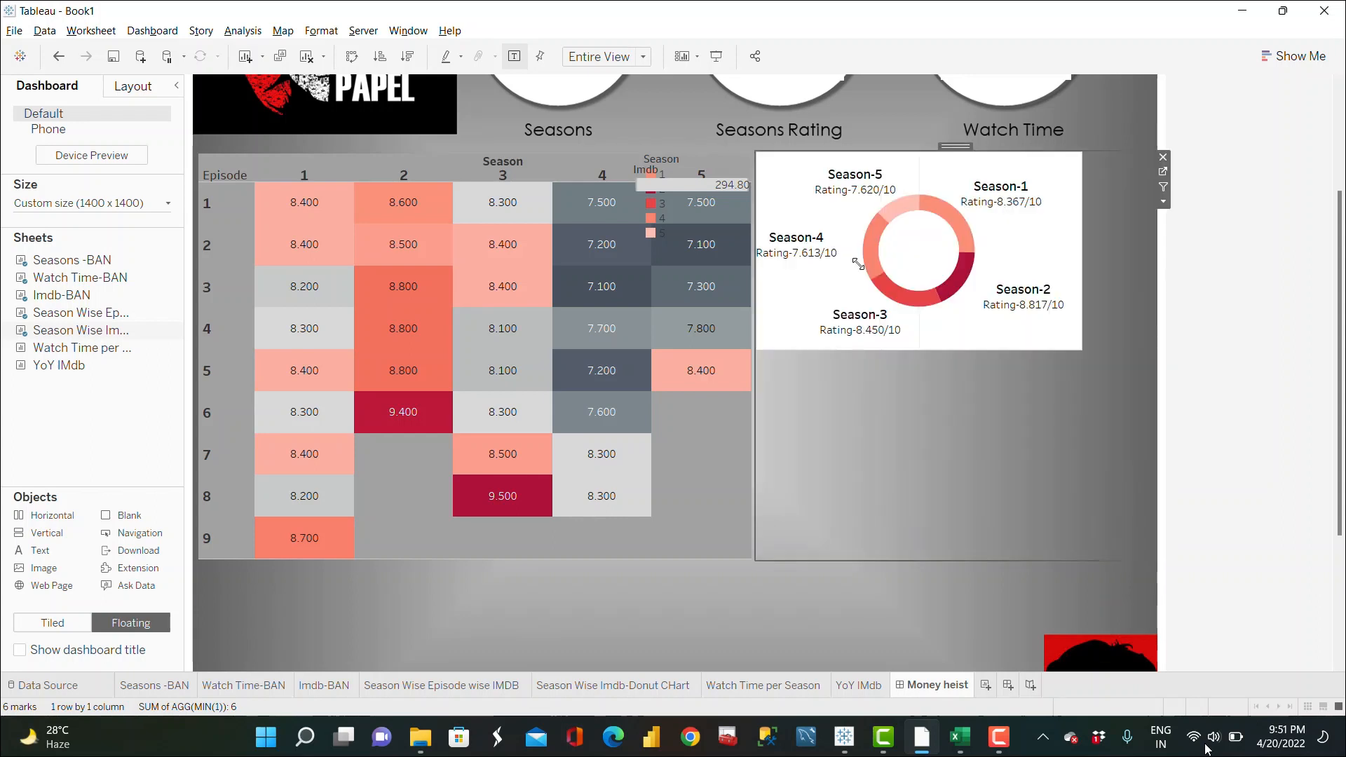
Step: Remove the Season colour legend from the dashboard
left_click(681, 178)
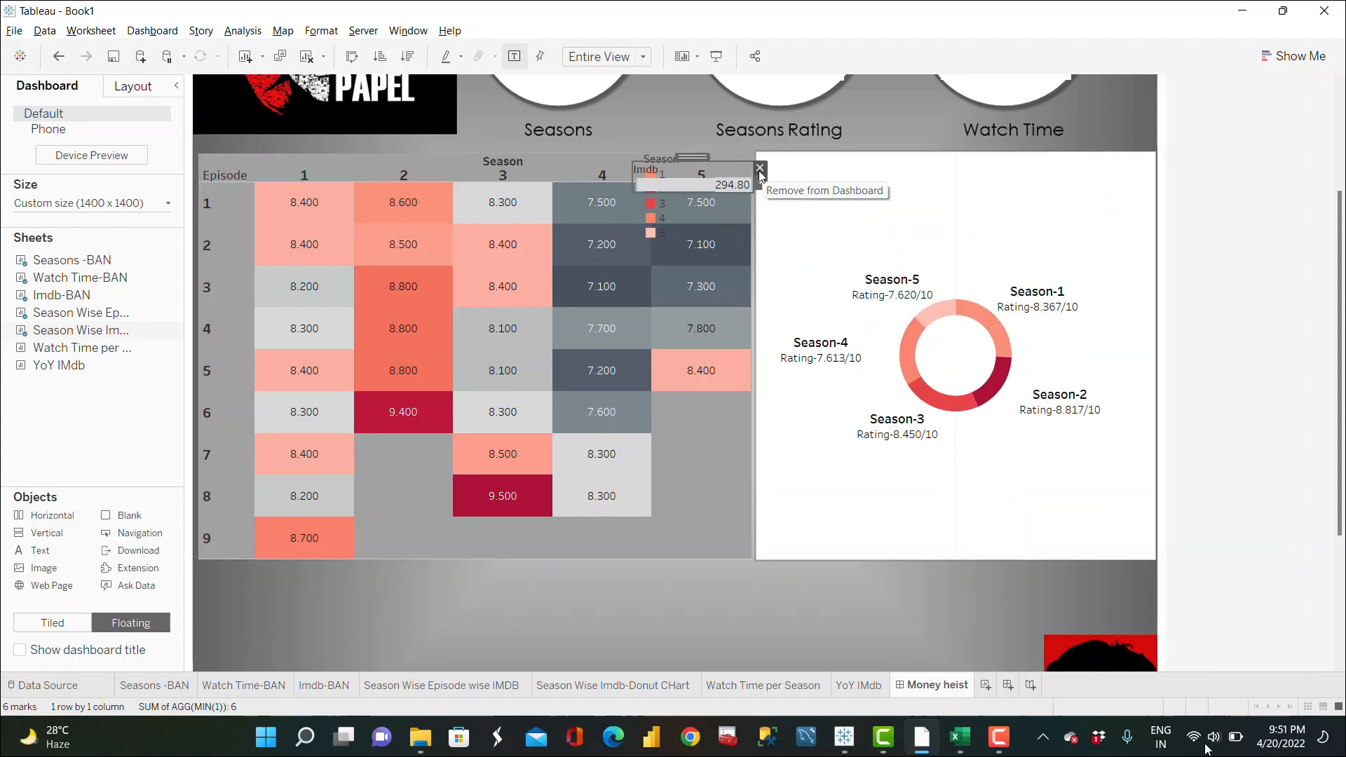
left_click(760, 167)
left_click(696, 165)
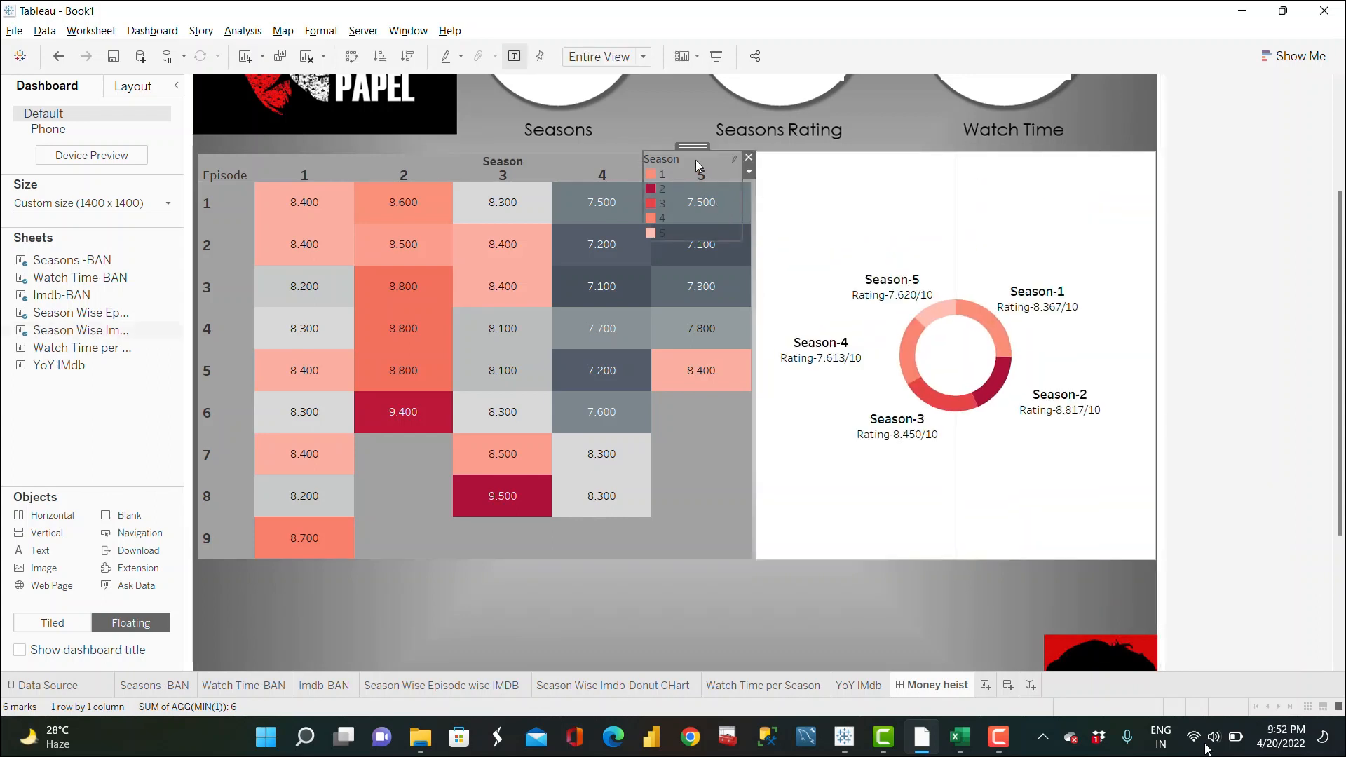
left_click(749, 157)
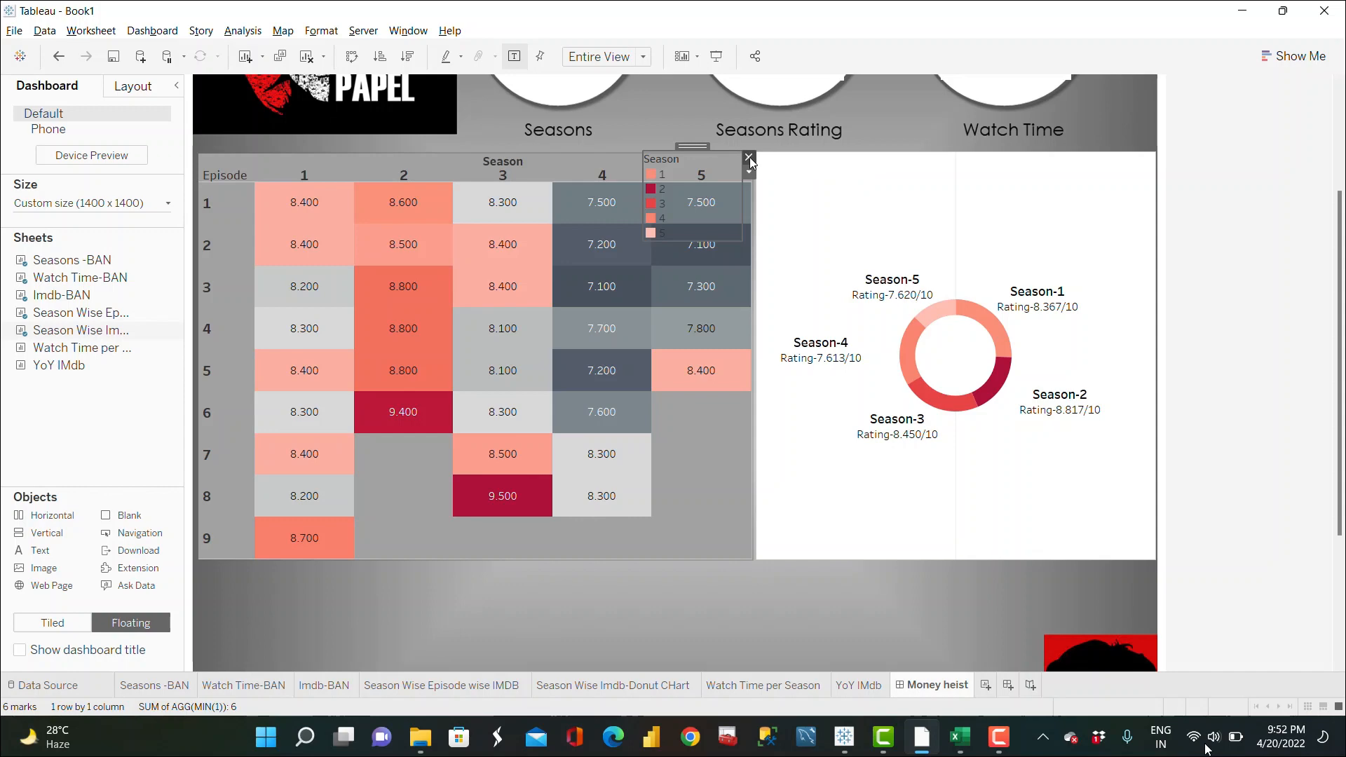
Step: Narrow the heatmap slightly and extend the donut chart leftward so the two meet
left_click(749, 224)
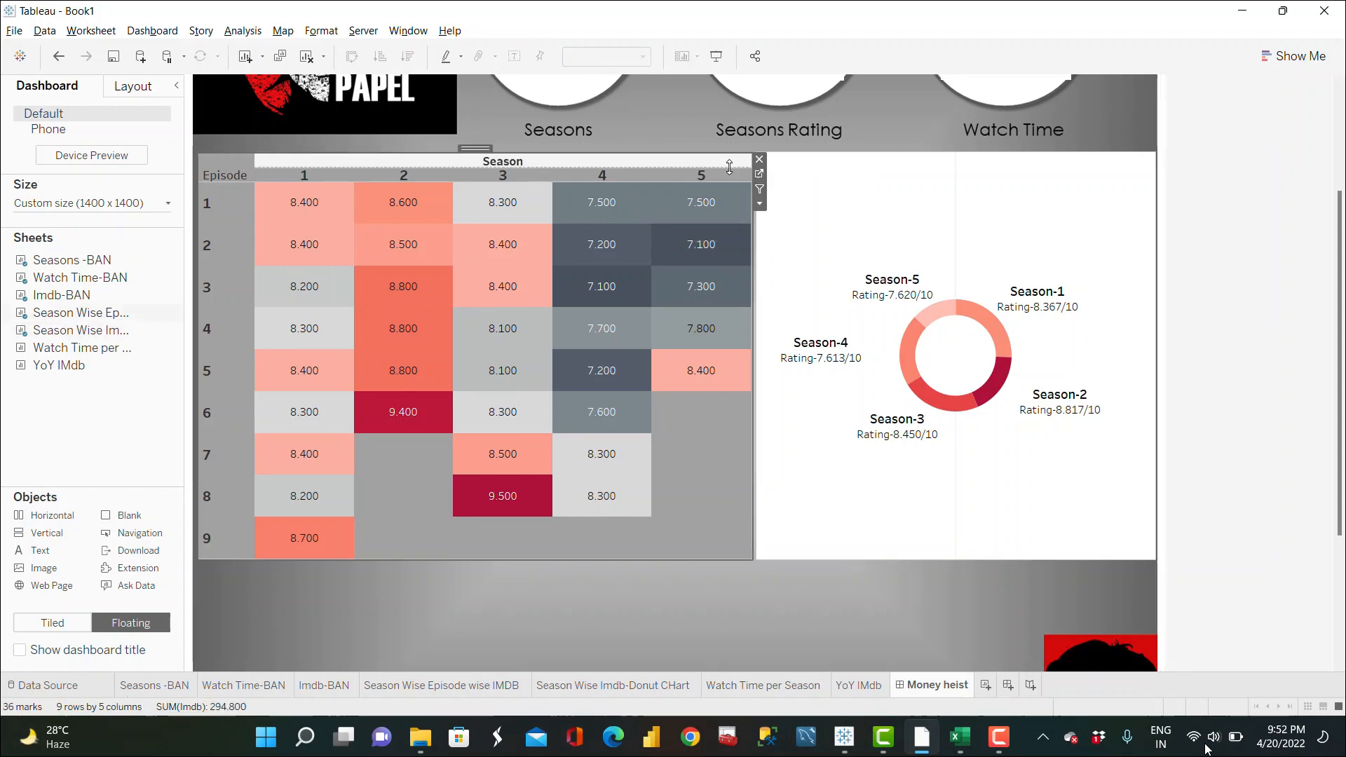
mouse_move(749, 255)
left_mouse_down()
mouse_move(713, 260)
mouse_move(727, 259)
left_mouse_up()
left_click(775, 207)
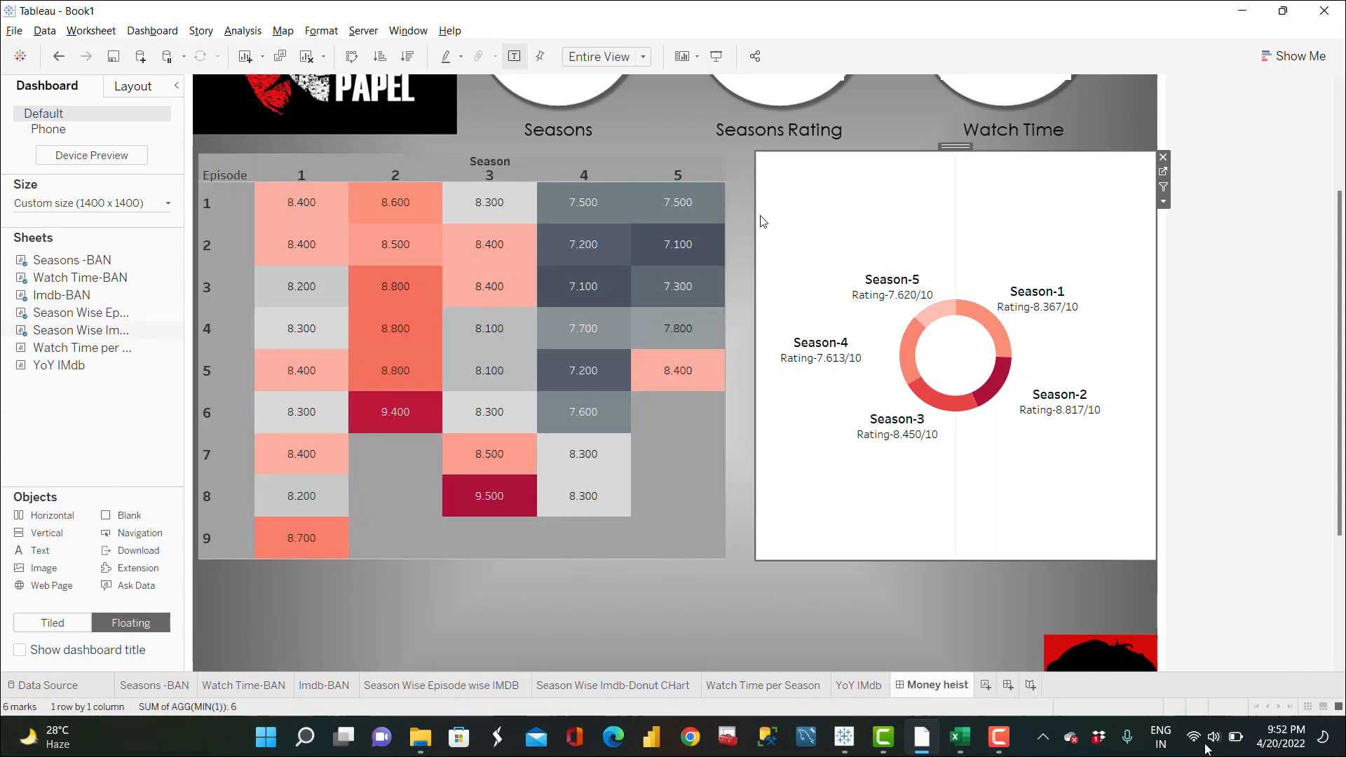
mouse_move(756, 216)
left_mouse_down()
mouse_move(725, 221)
mouse_move(762, 224)
left_mouse_up()
Step: Set the donut chart's worksheet shading to the same dashboard gray
right_click(982, 472)
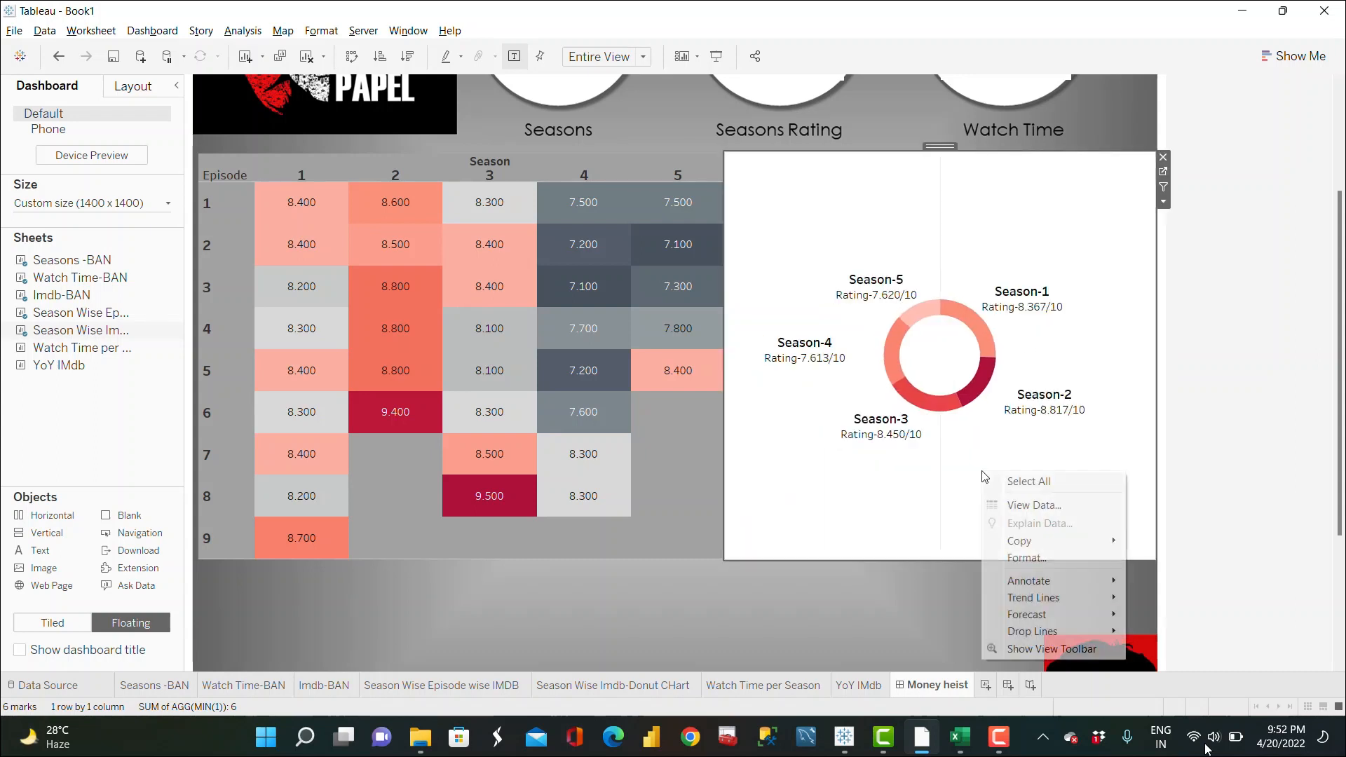
left_click(1027, 559)
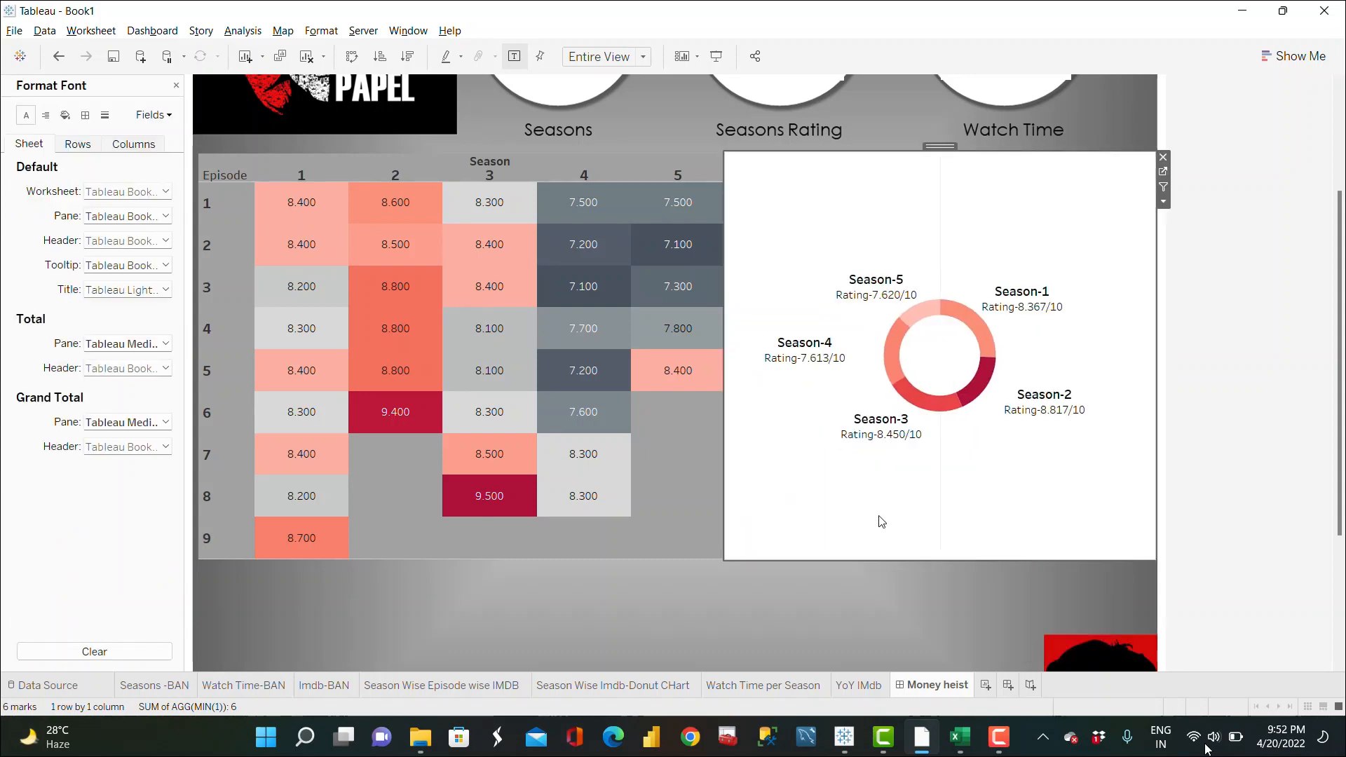
left_click(65, 115)
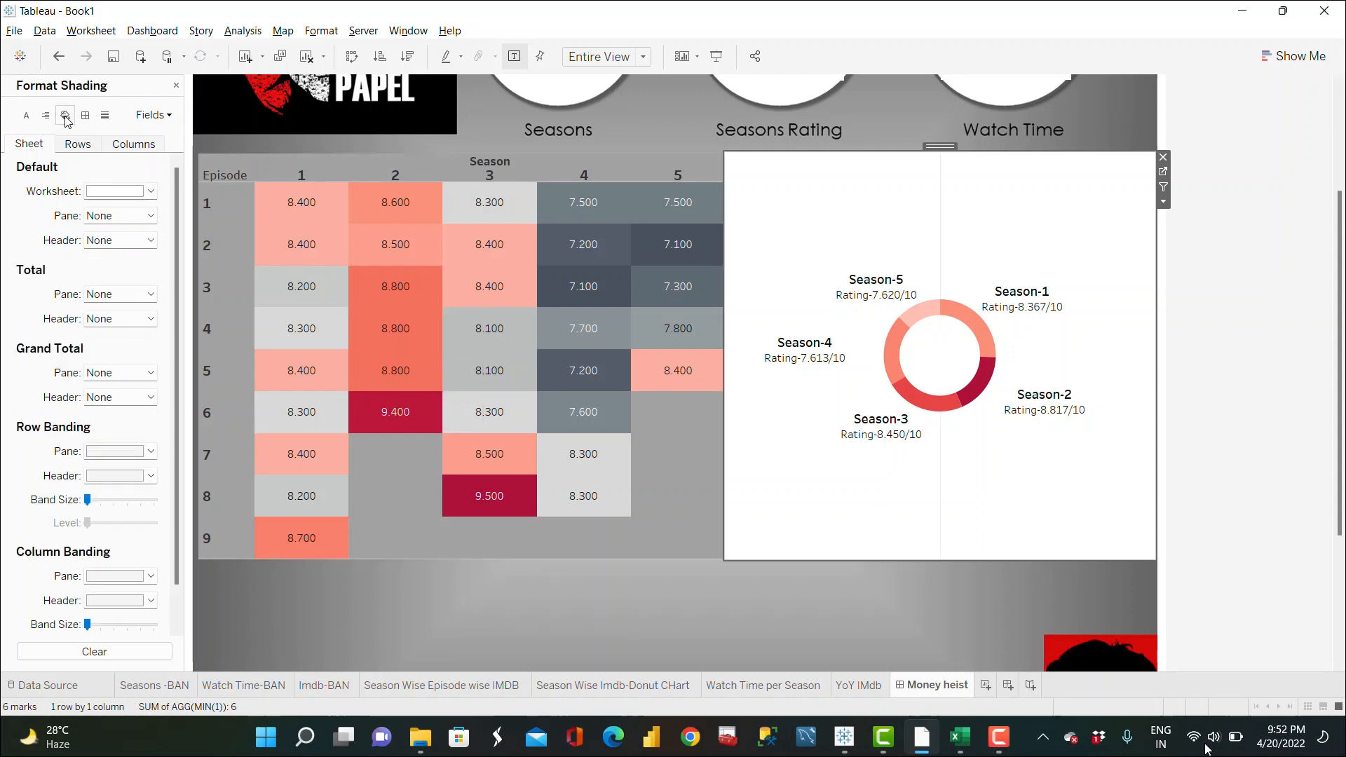
left_click(137, 194)
left_click(94, 314)
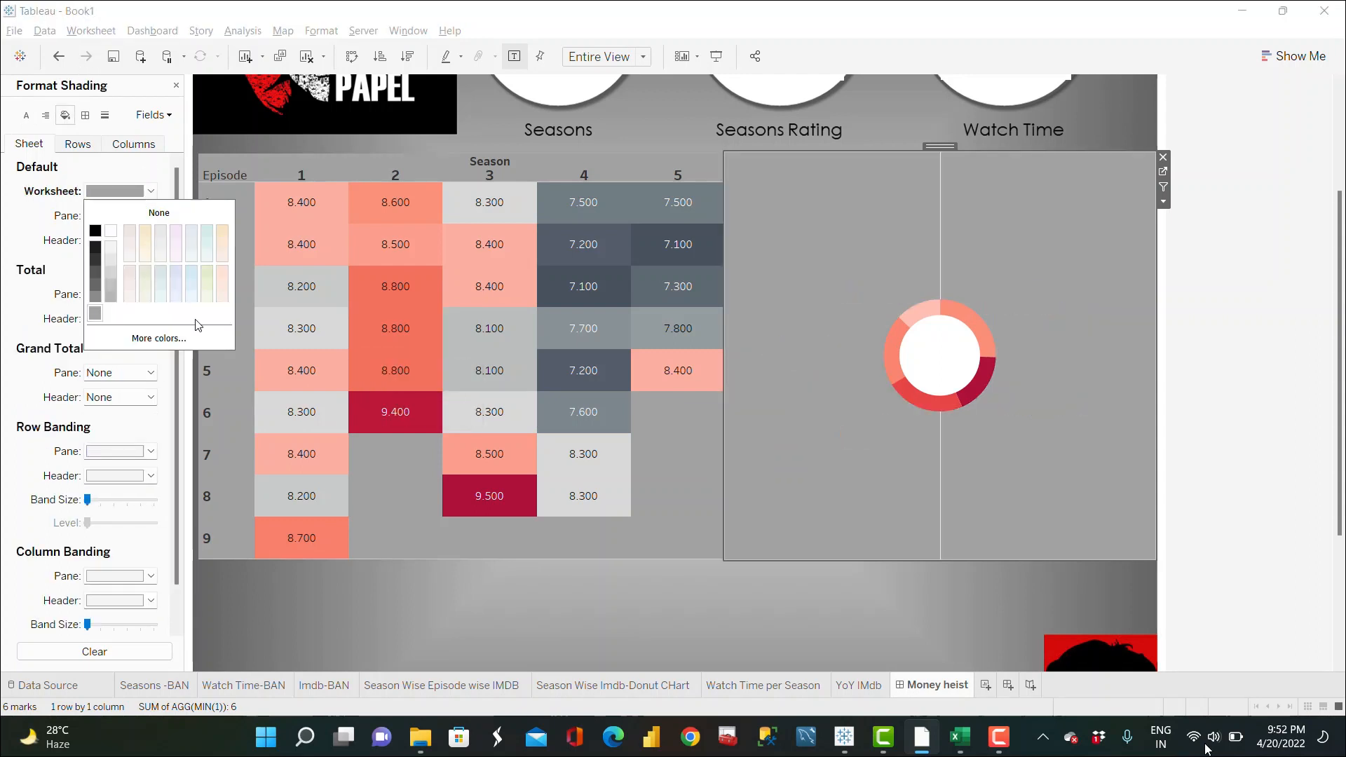
left_click(738, 613)
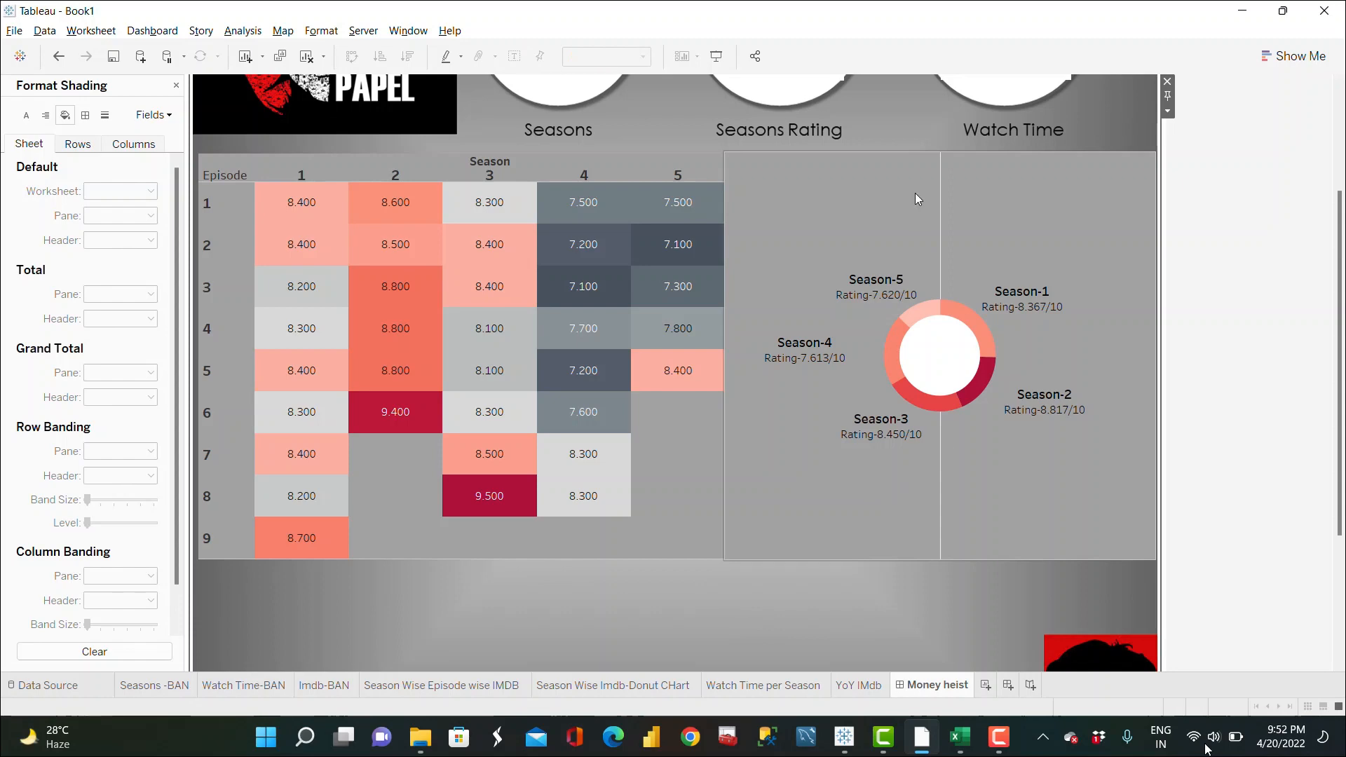
Step: Turn off the donut chart's column grid lines and close the format pane
right_click(979, 453)
left_click(1028, 538)
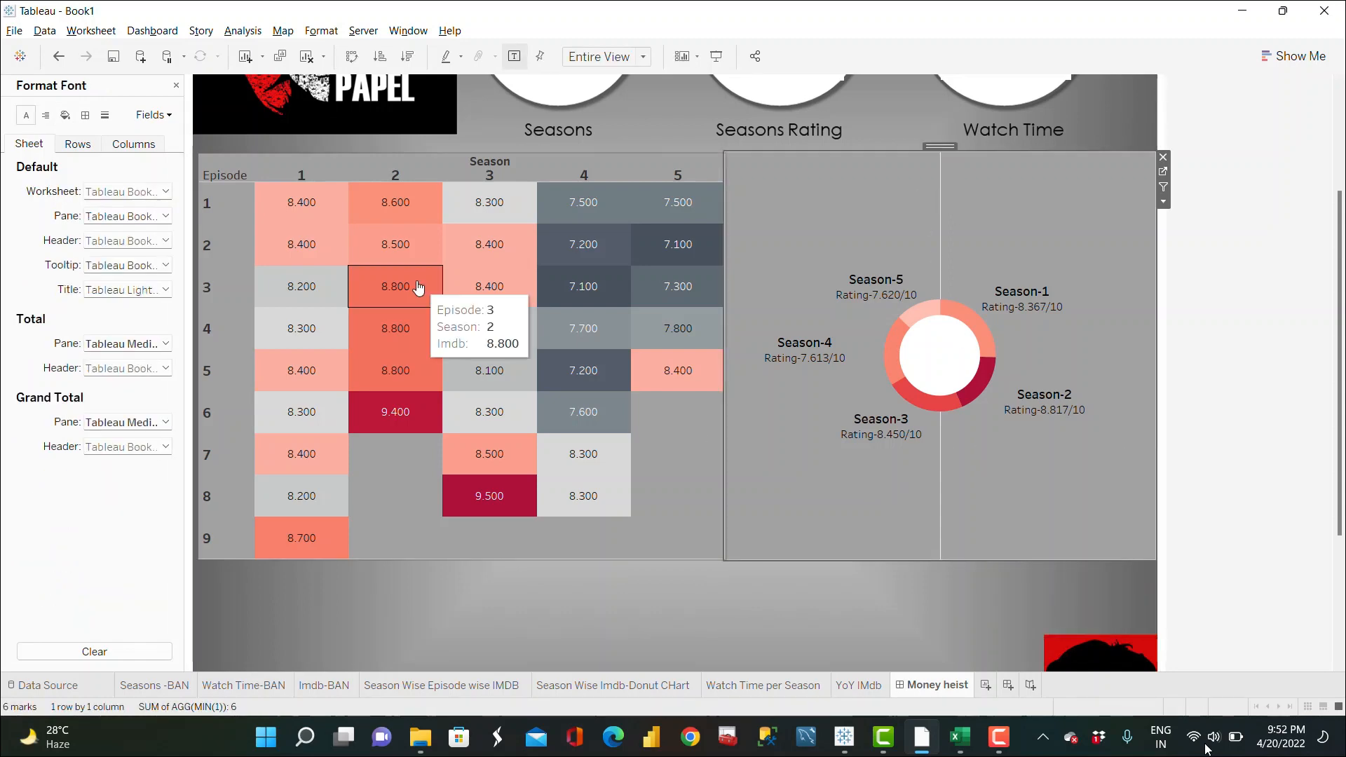
left_click(105, 115)
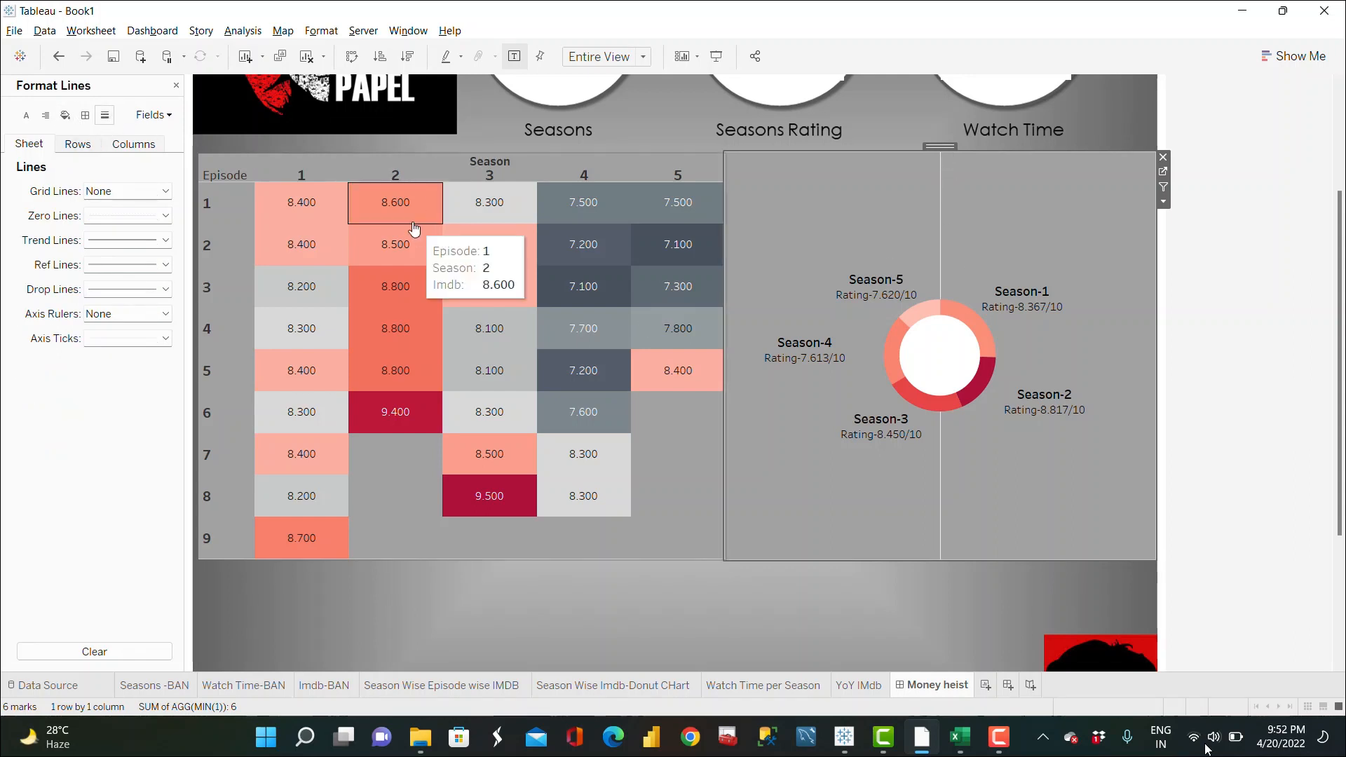
left_click(147, 147)
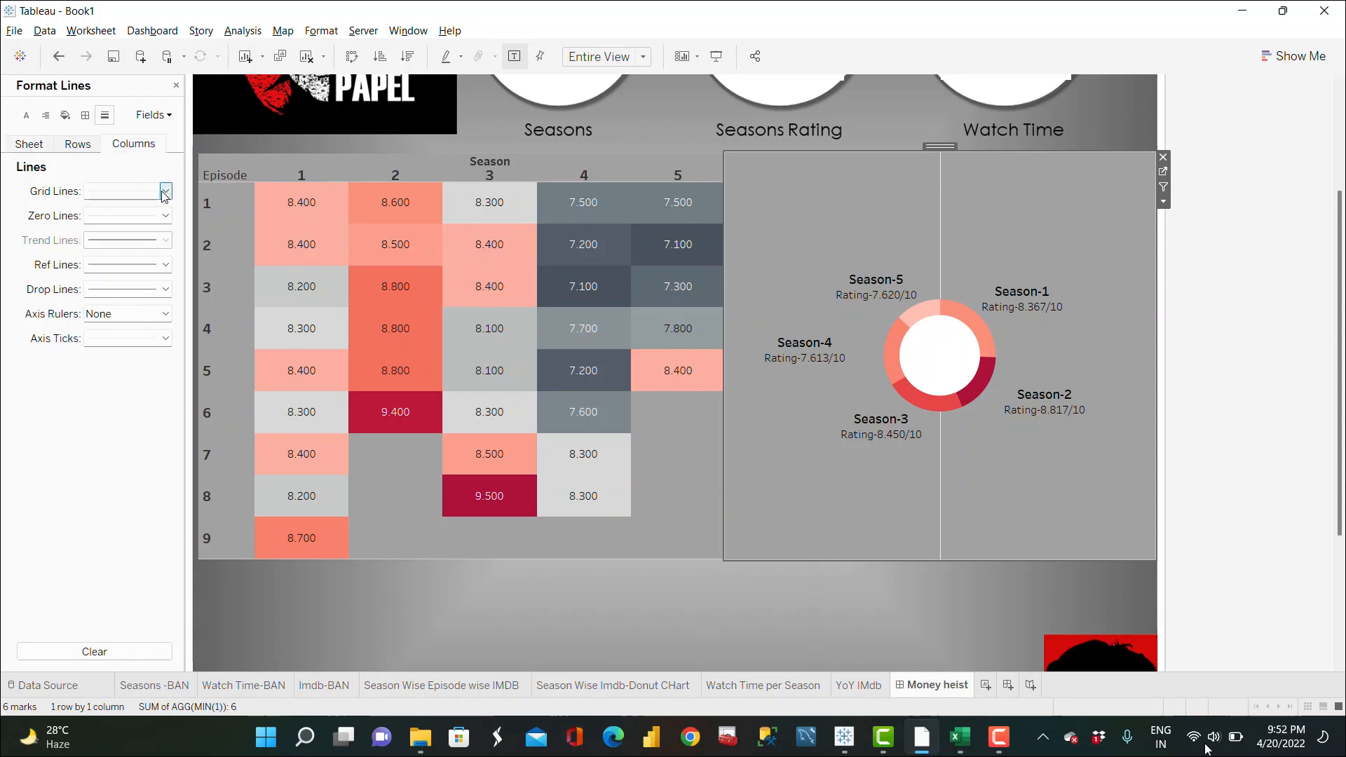
left_click(165, 191)
left_click(152, 211)
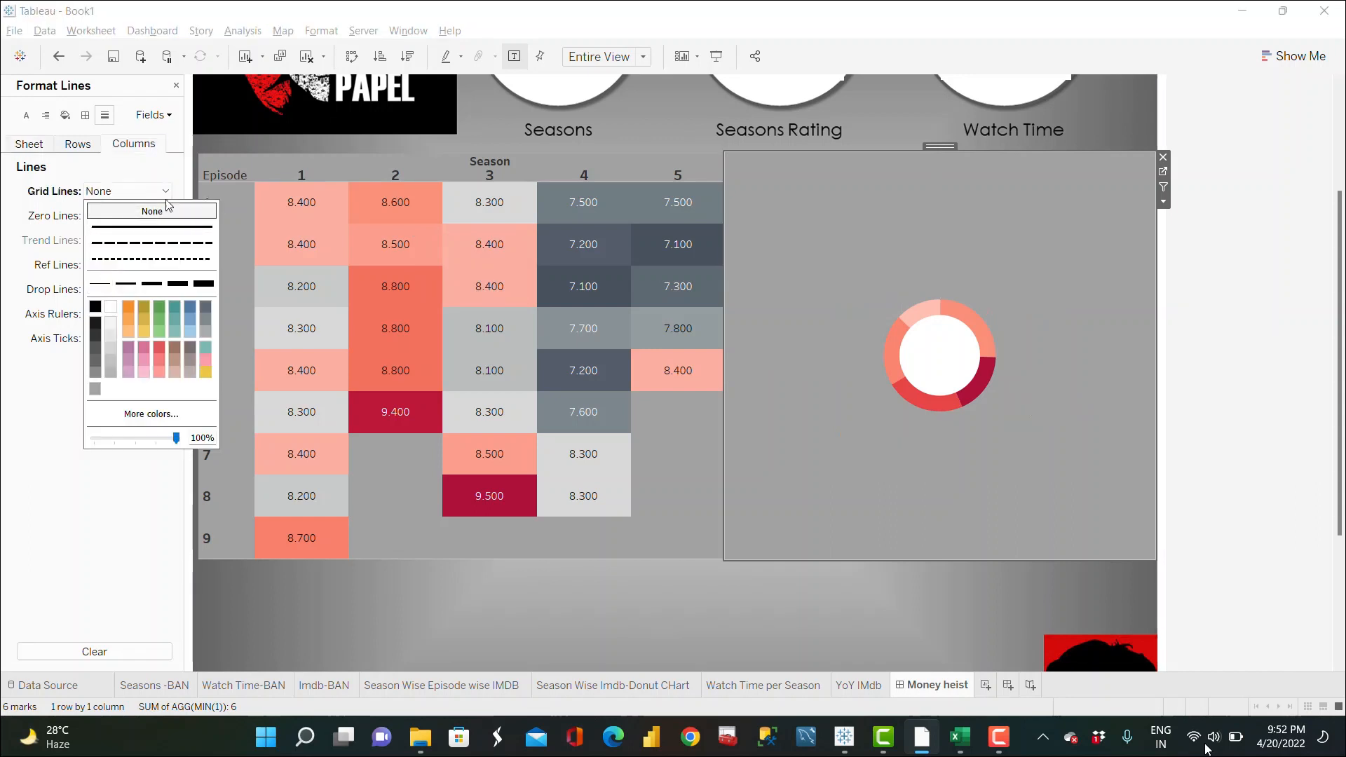
left_click(177, 87)
left_click(176, 87)
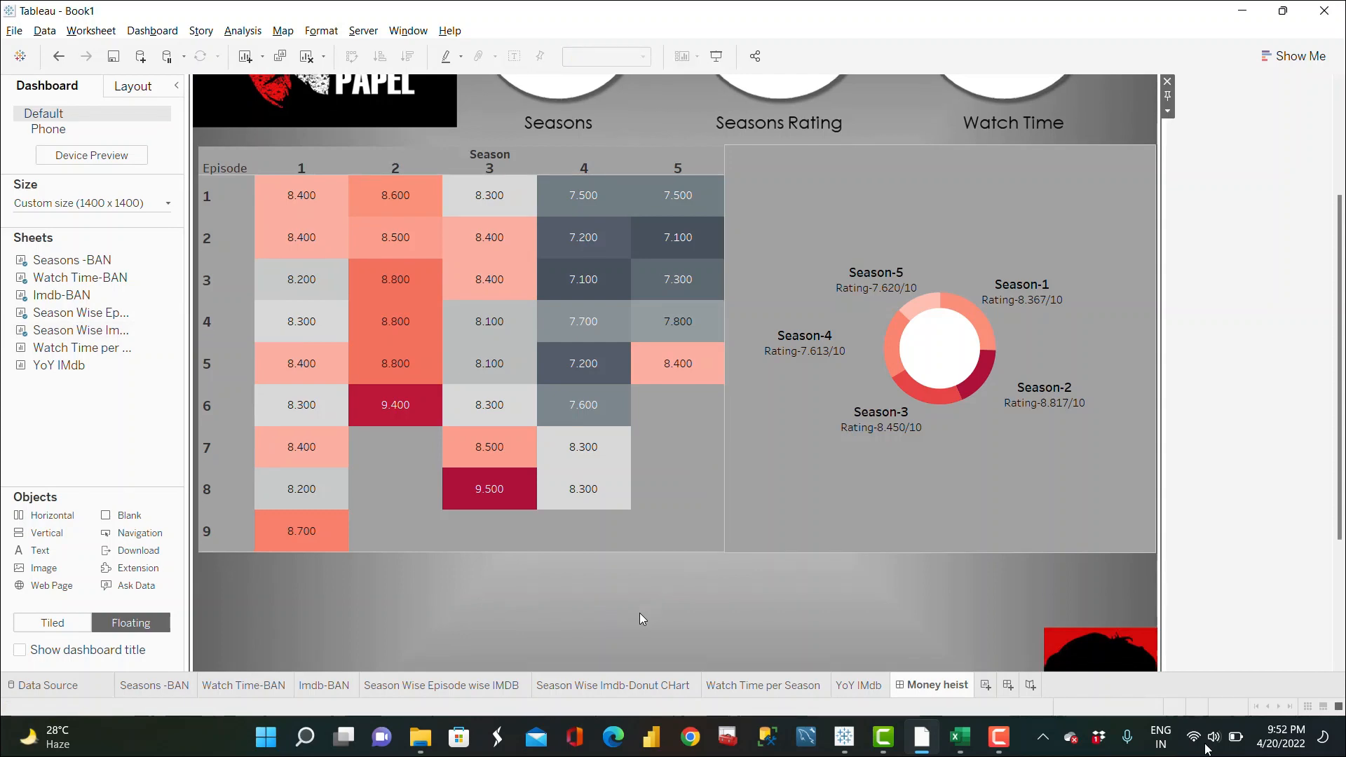
Step: Float the YoY IMdb sheet below the heatmap at the heatmap's width and remove its Measure Names legend
scroll(640, 614, "down", 3)
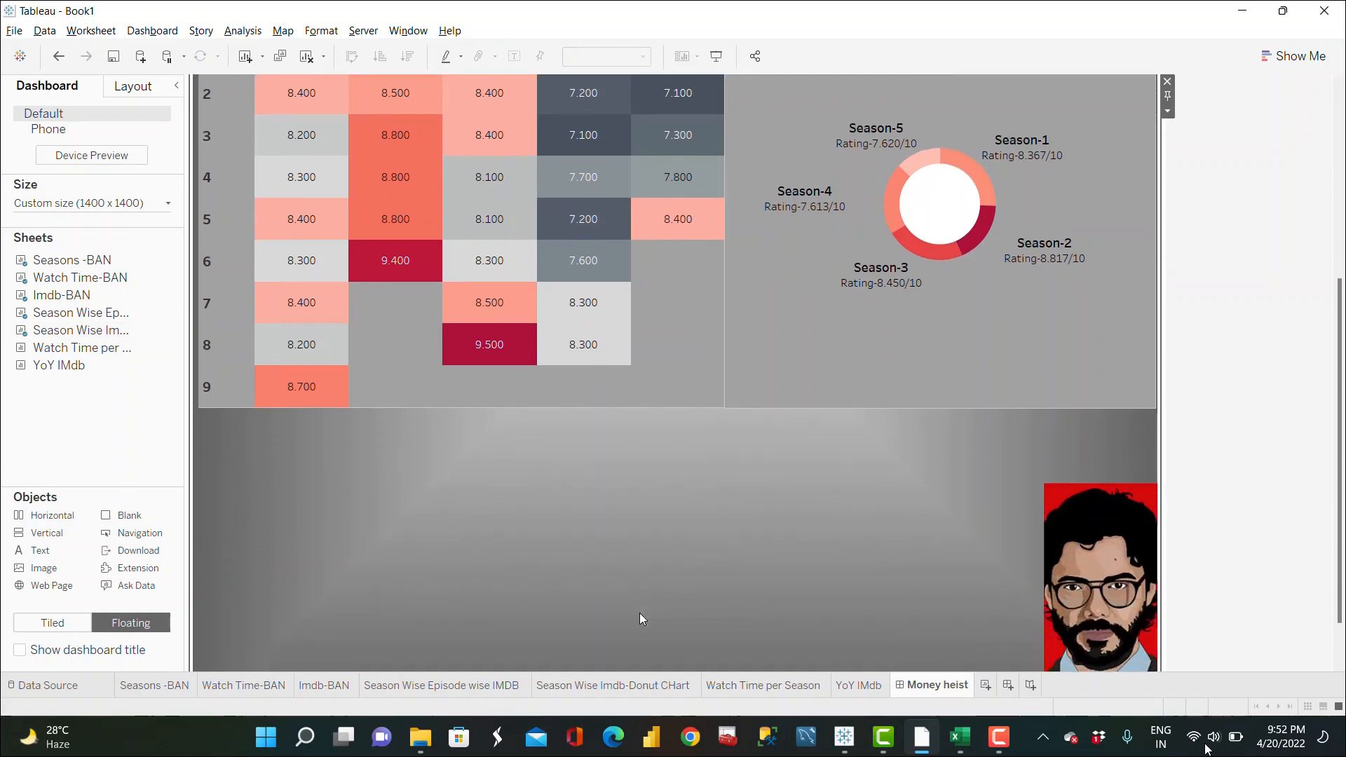
scroll(640, 613, "down", 2)
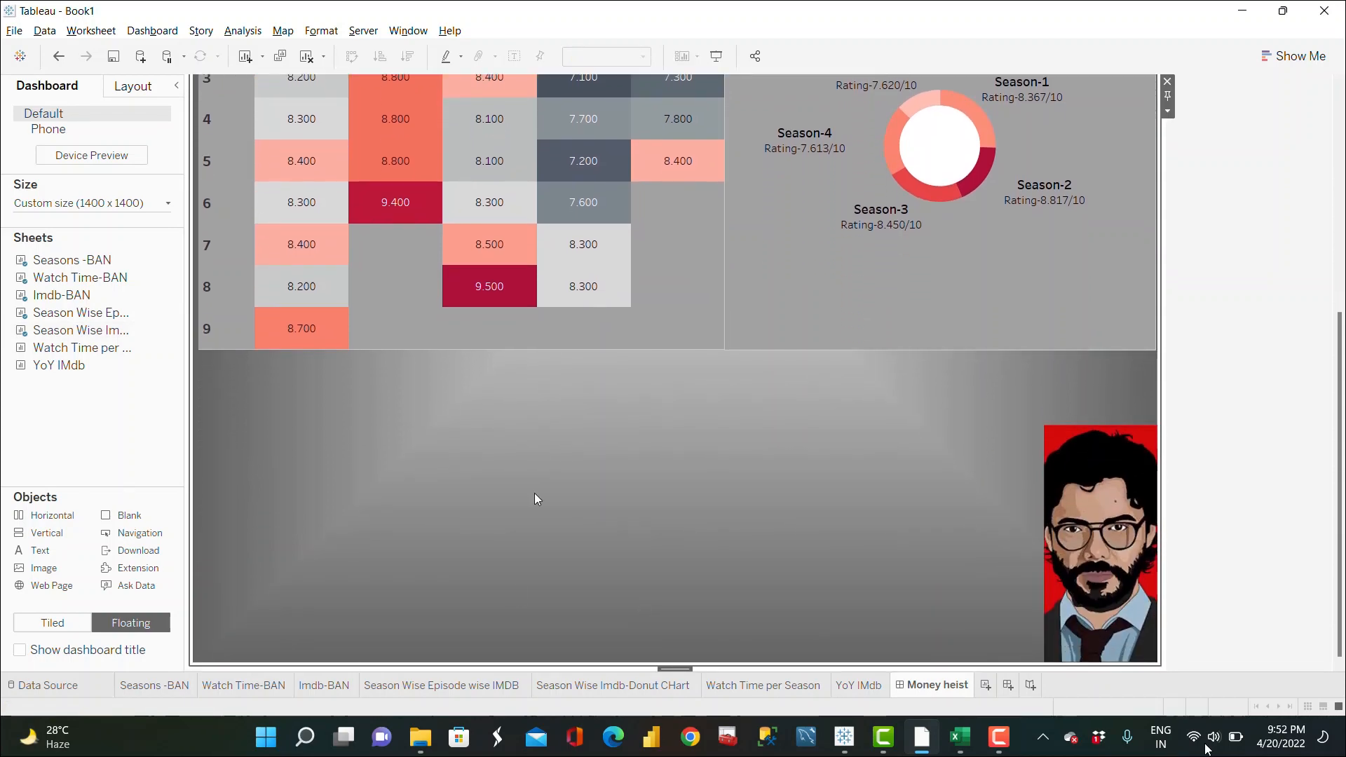
left_click_drag(81, 365, 196, 352)
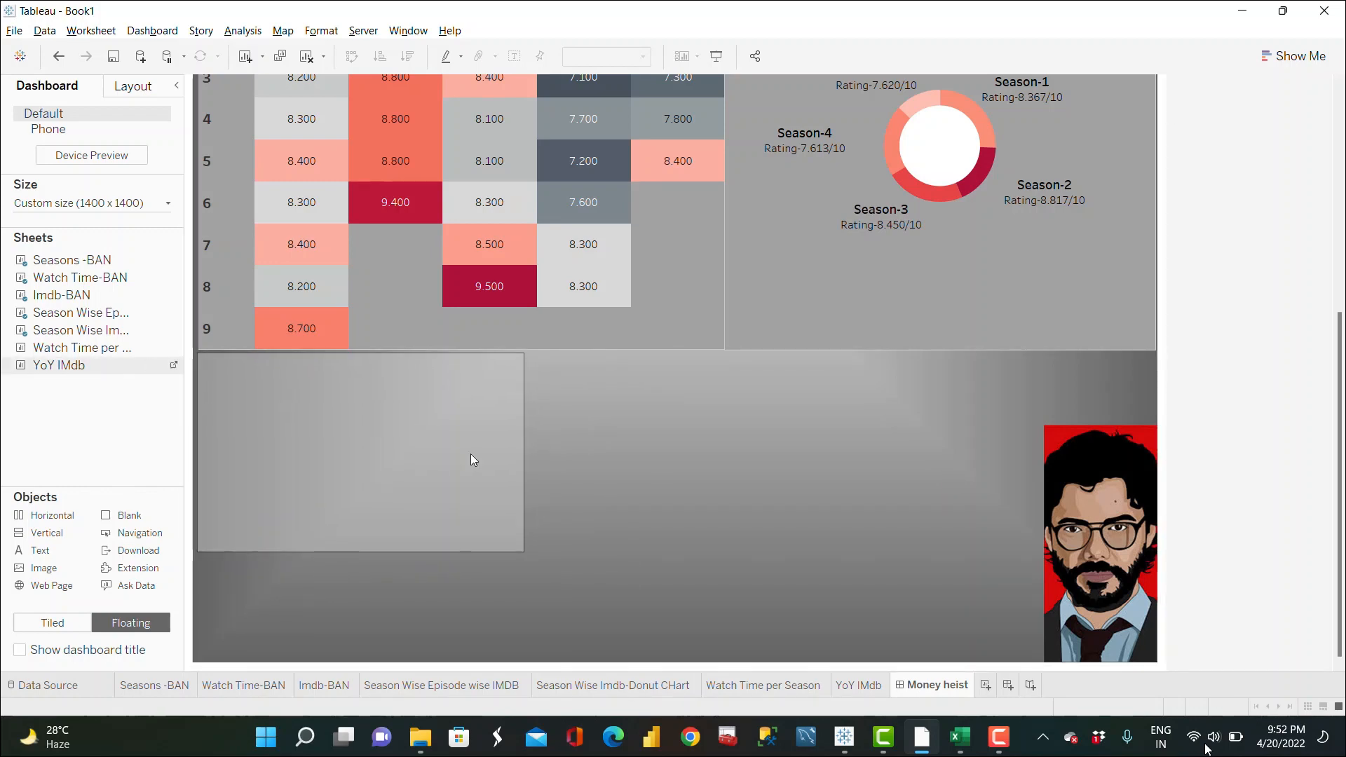
left_click_drag(524, 552, 726, 660)
left_click(659, 376)
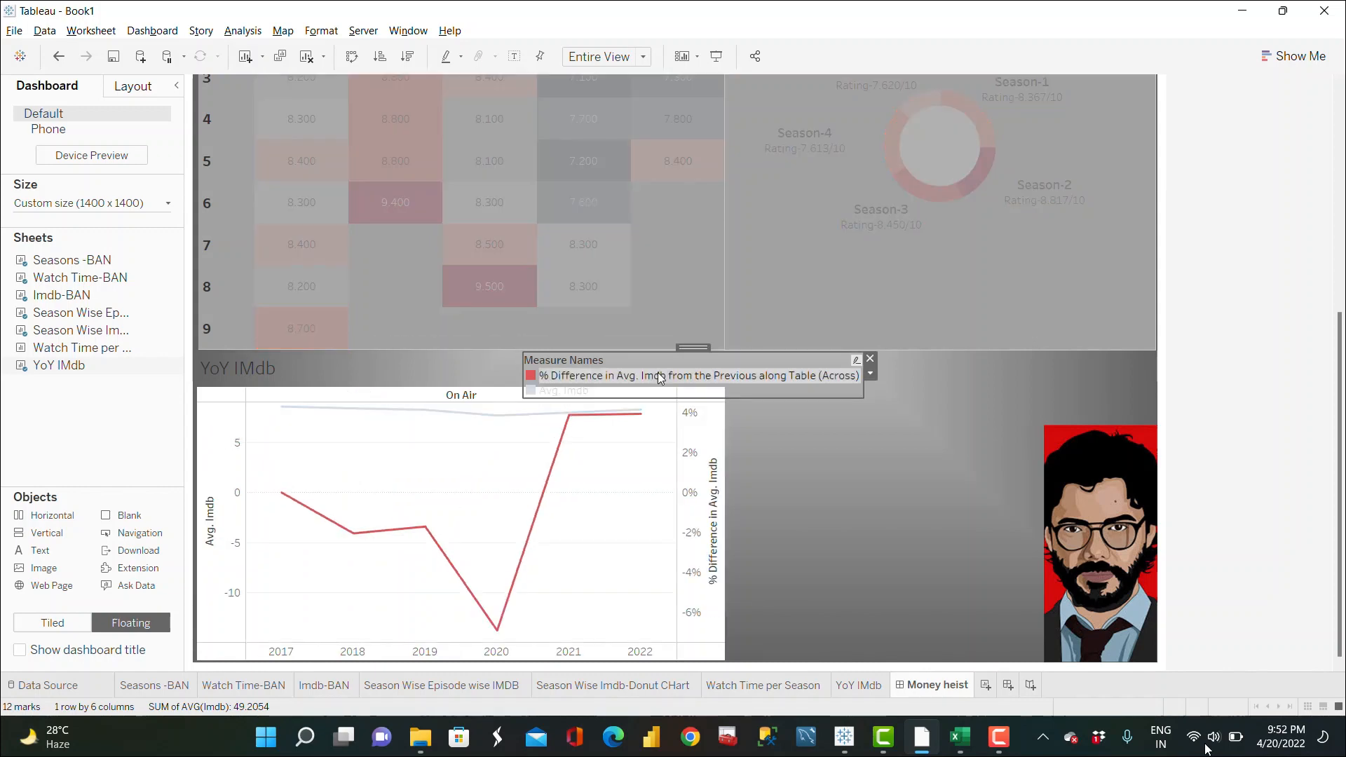
left_click(870, 358)
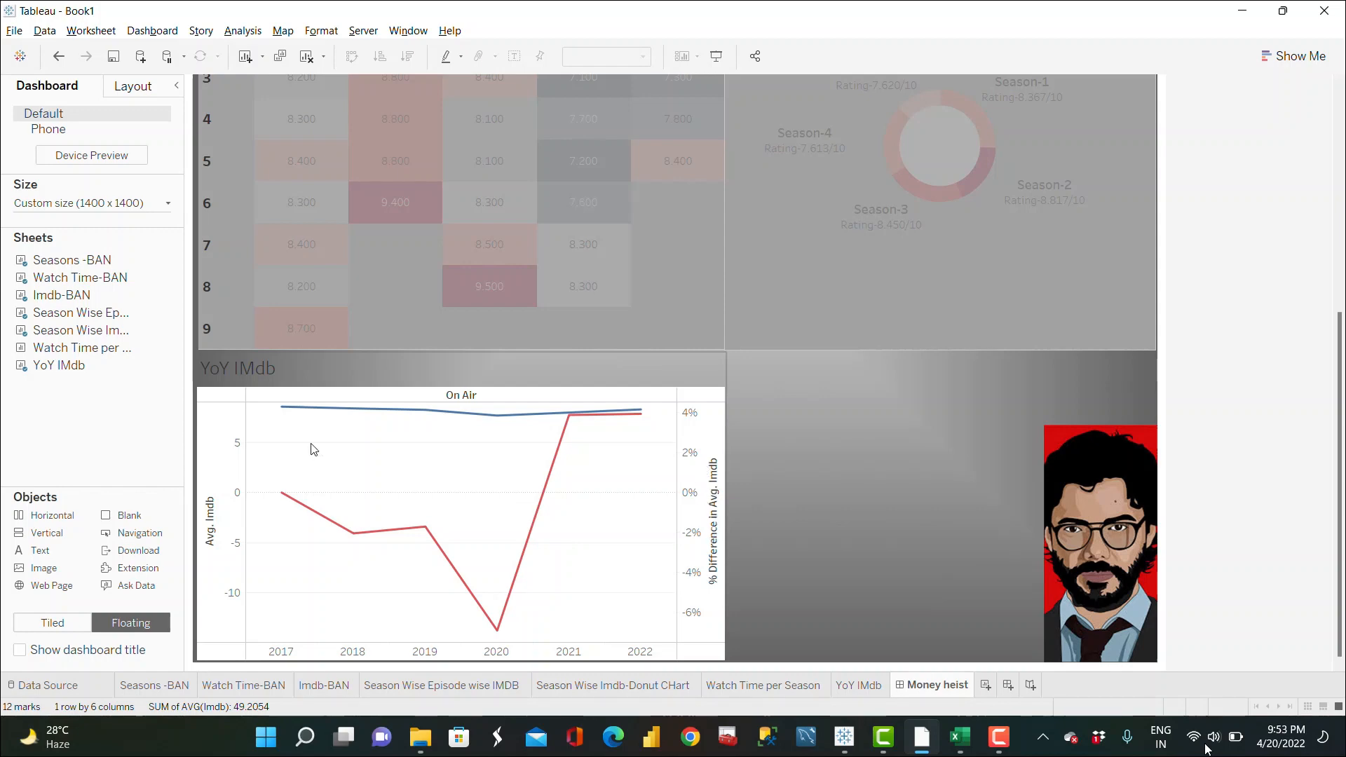
Step: Retitle the YoY chart "YoY Season Rating", bold and centred
right_click(241, 369)
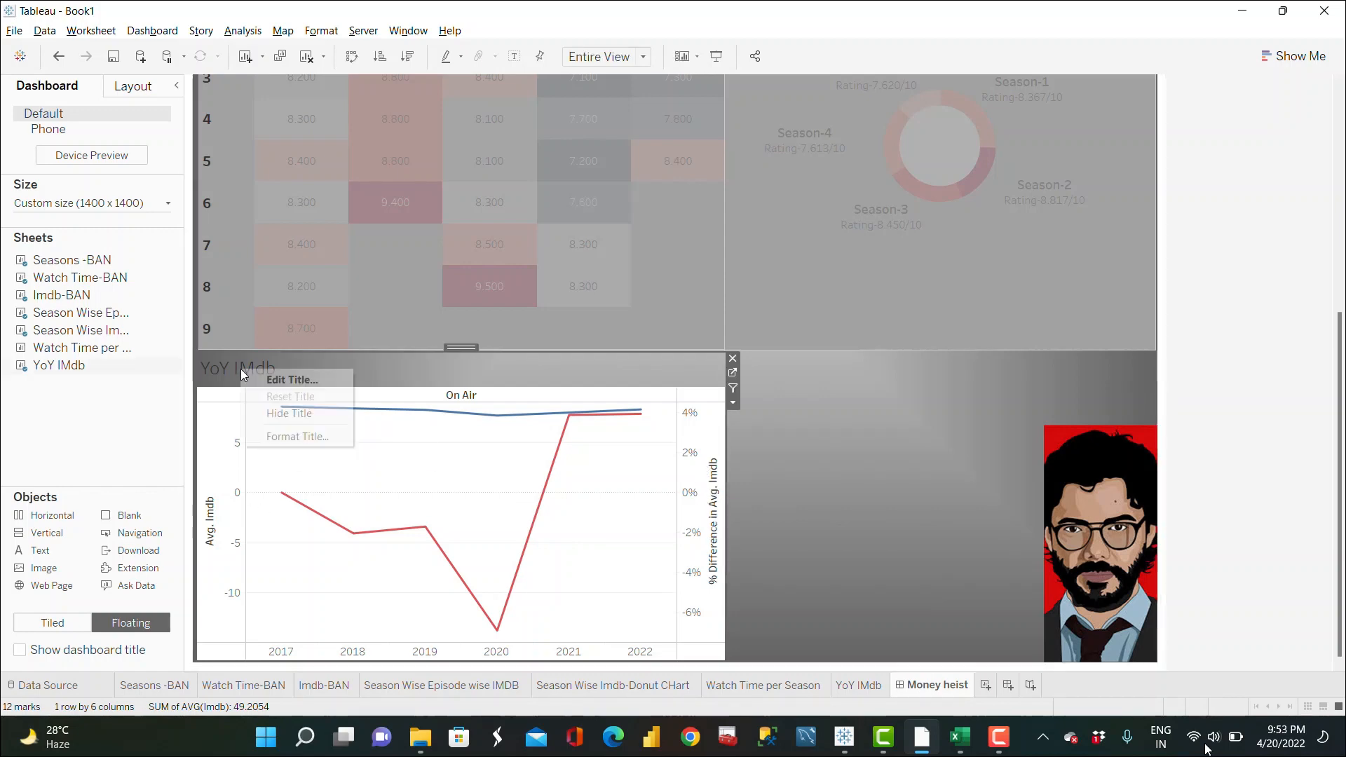
left_click(280, 382)
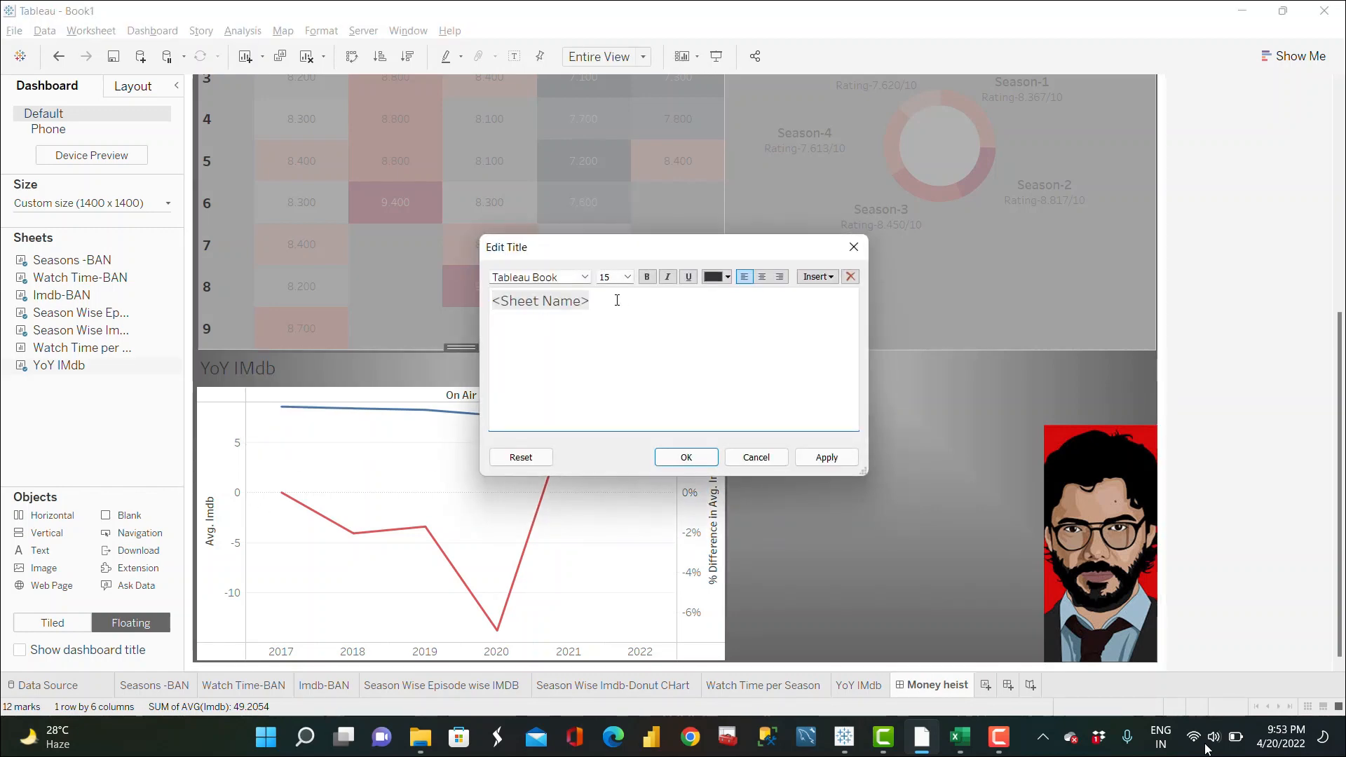
left_click_drag(515, 312, 446, 300)
type("Y")
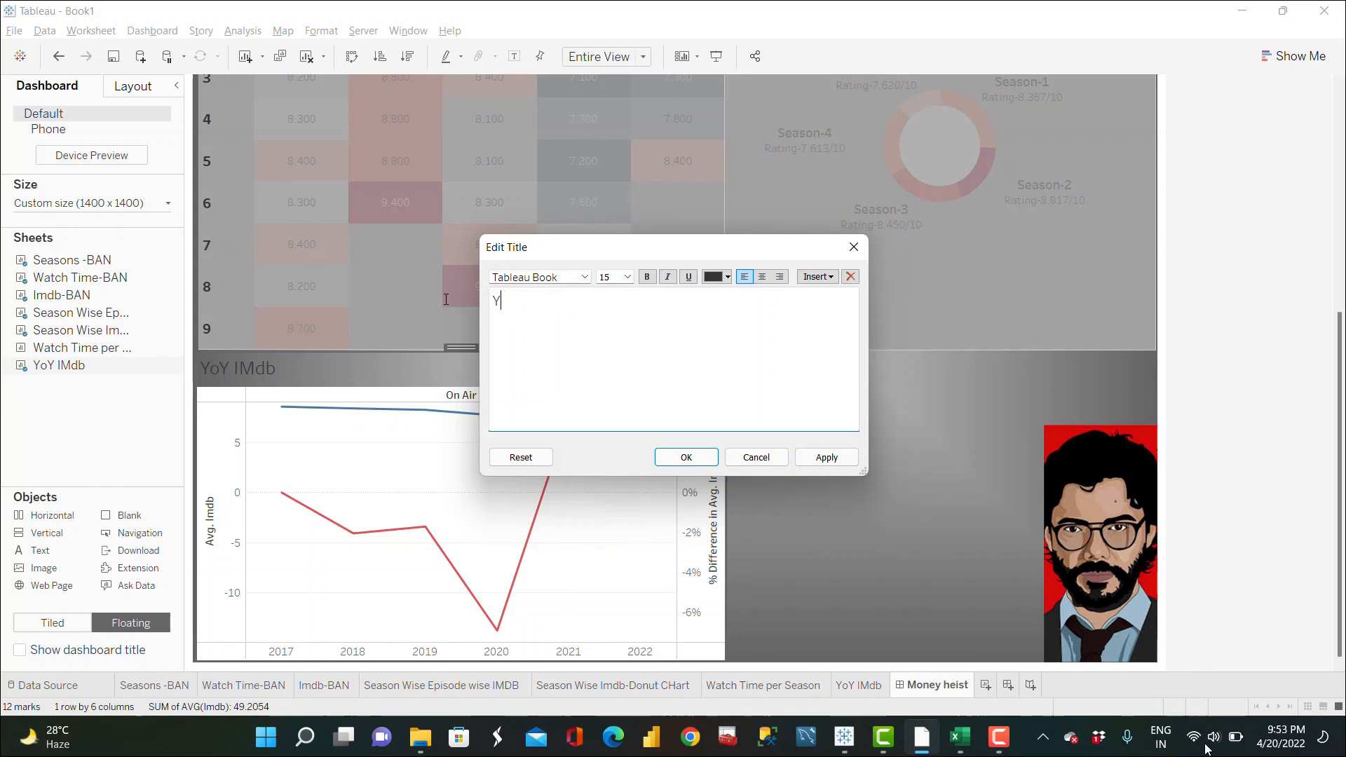
key("BackSpace")
key("BackSpace")
type("oY Season Rating")
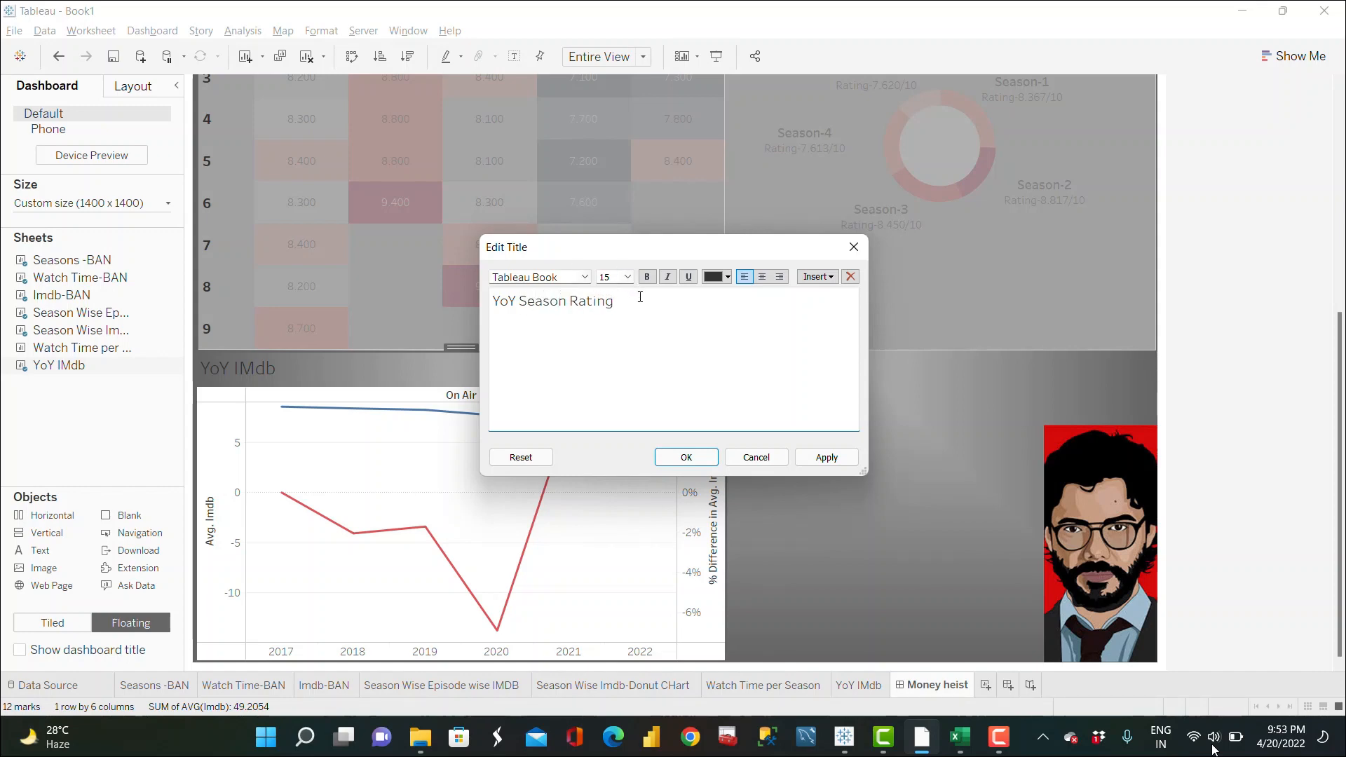
left_click_drag(640, 296, 494, 300)
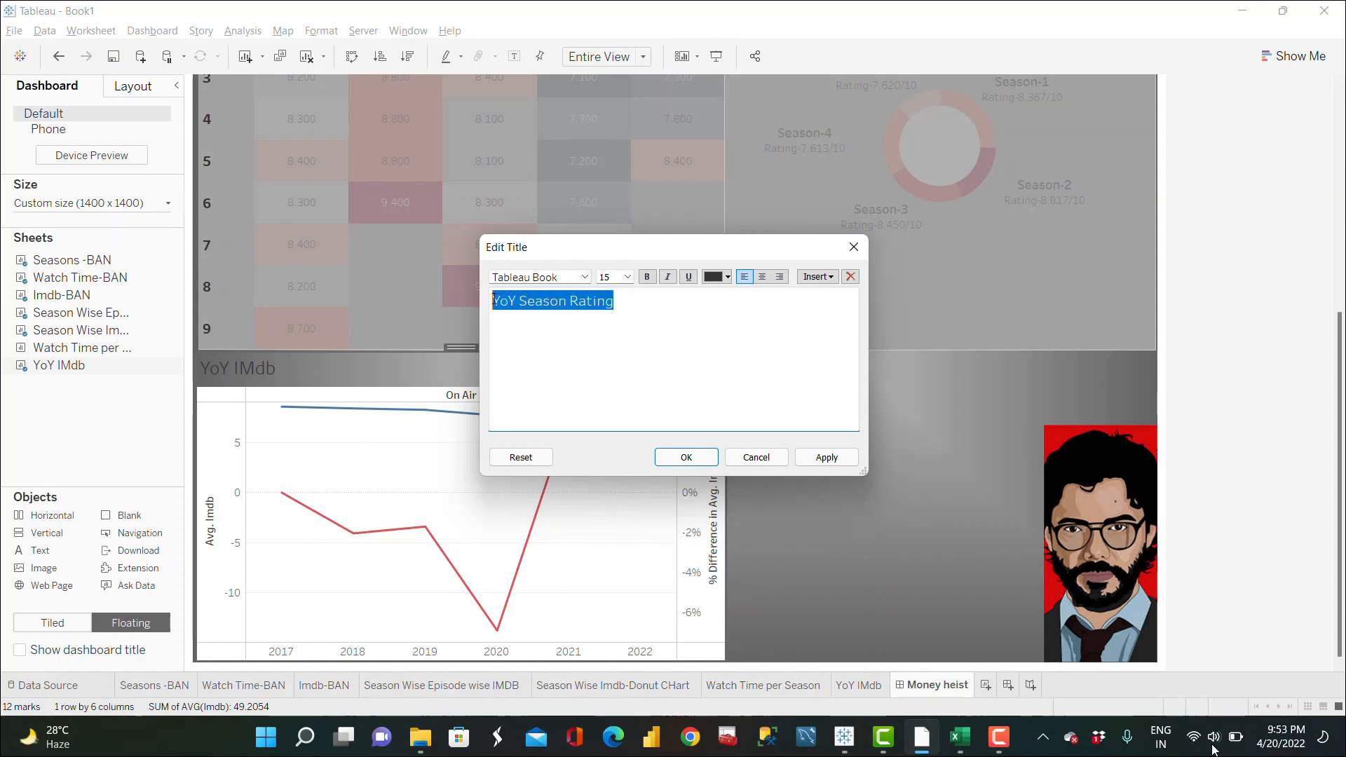
left_click(646, 276)
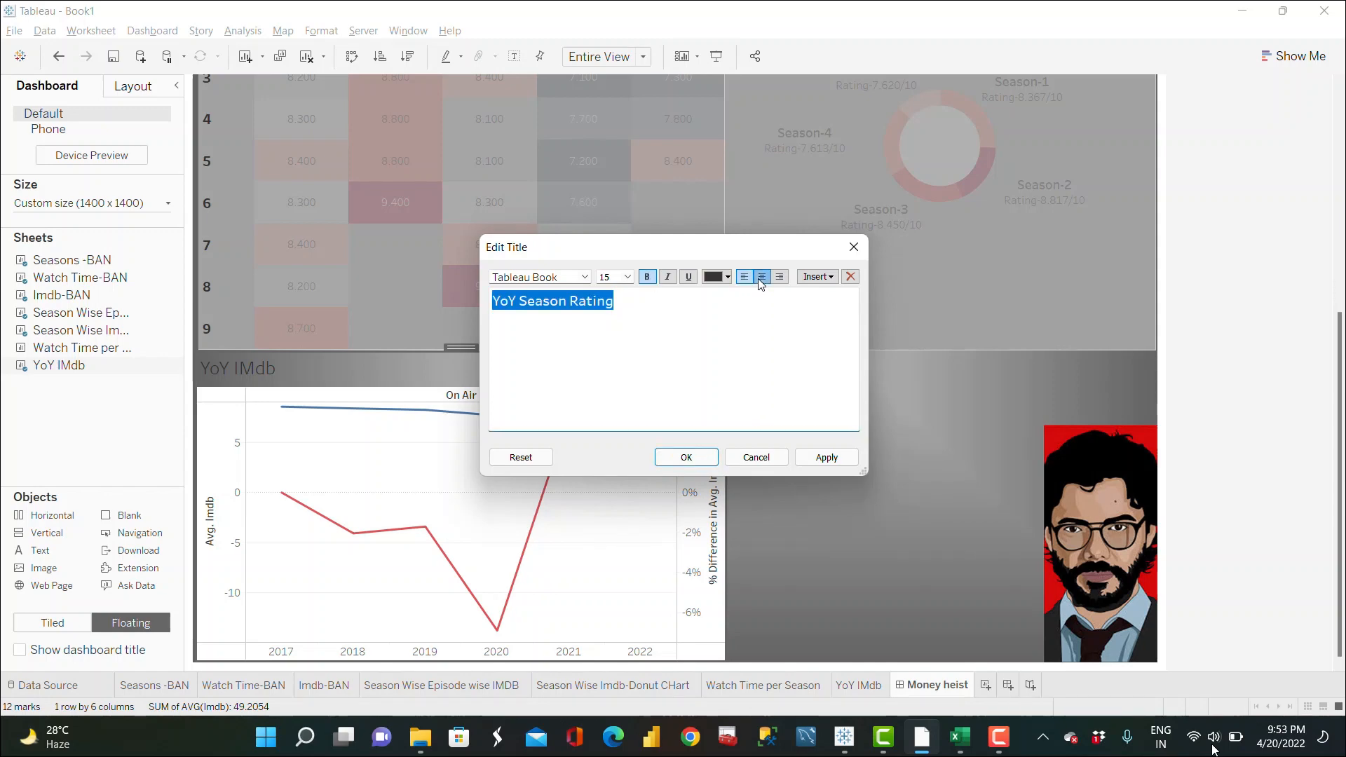
left_click(763, 276)
left_click(826, 457)
left_click(686, 457)
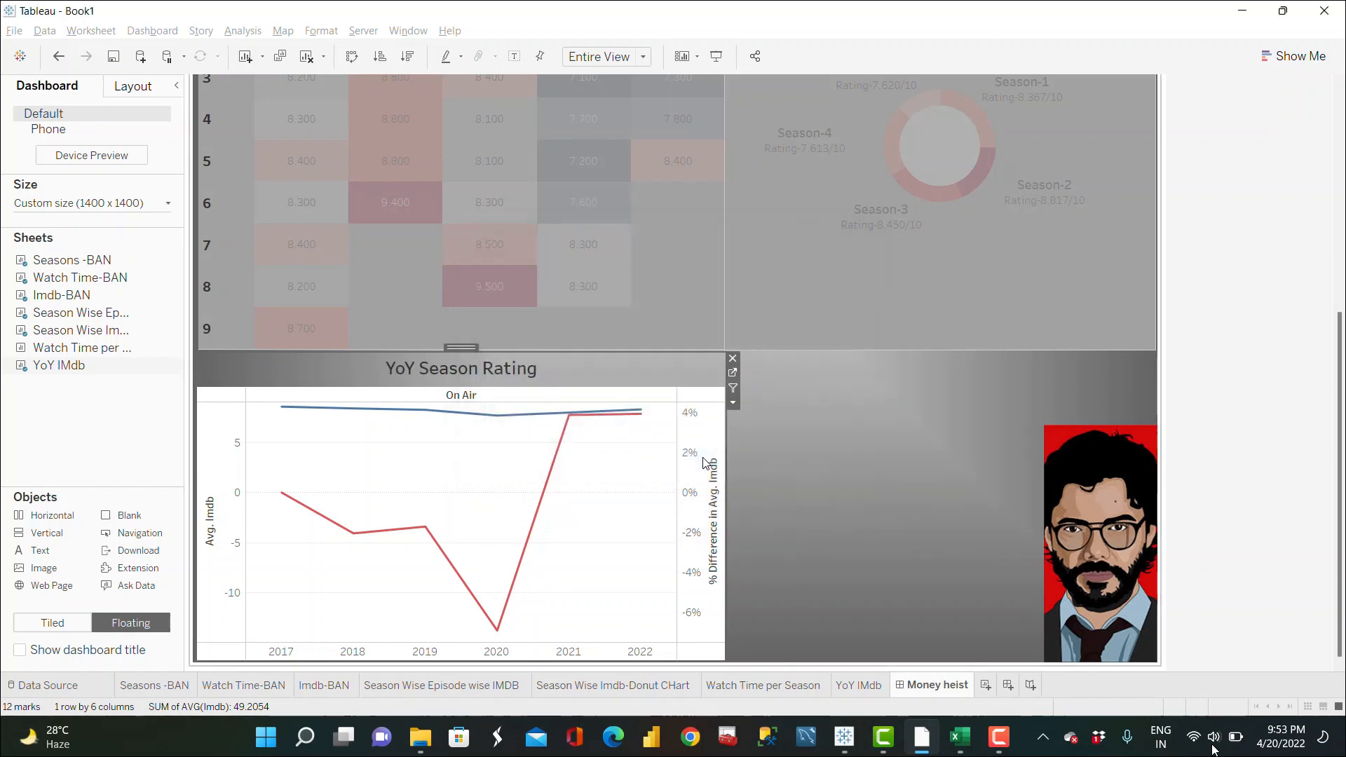
Step: Set the YoY chart's worksheet shading to the dashboard gray and close the format pane
right_click(620, 501)
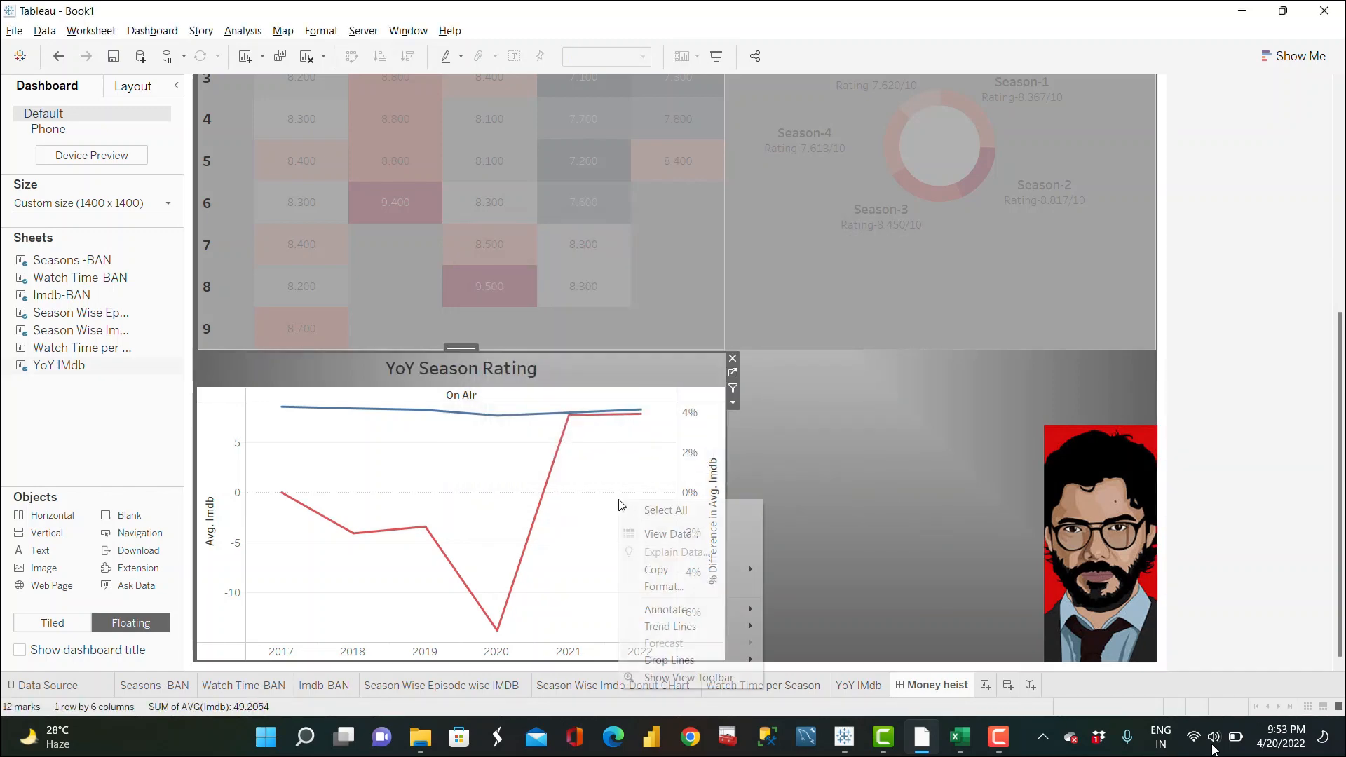
left_click(666, 587)
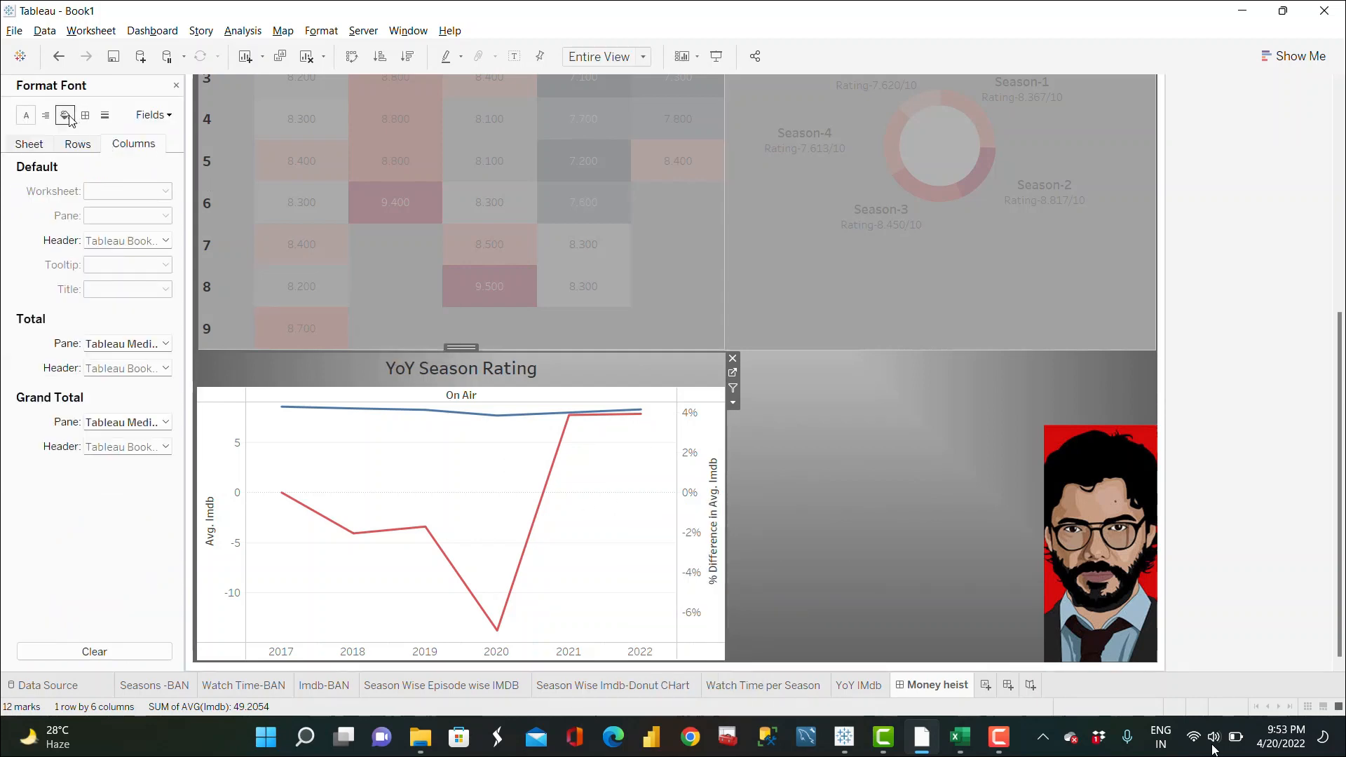
left_click(65, 115)
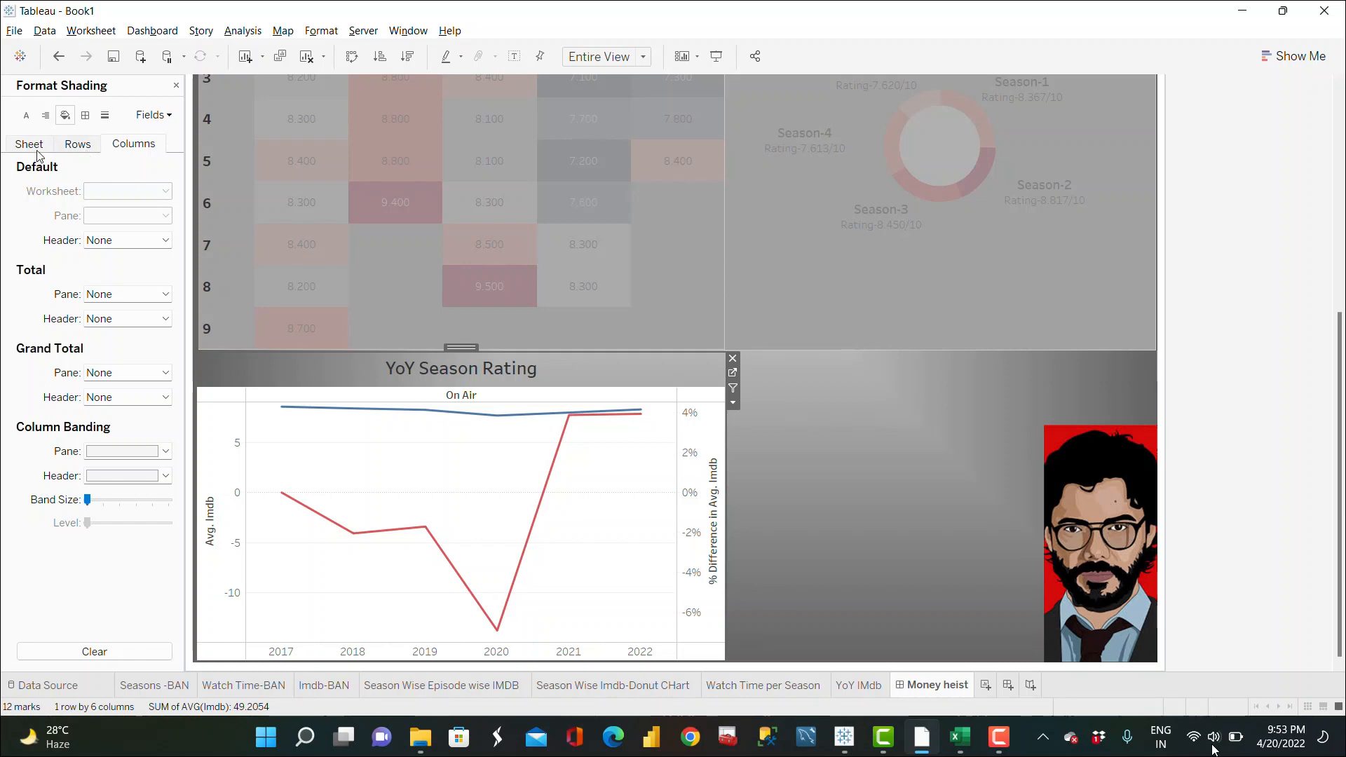
left_click(31, 143)
left_click(149, 191)
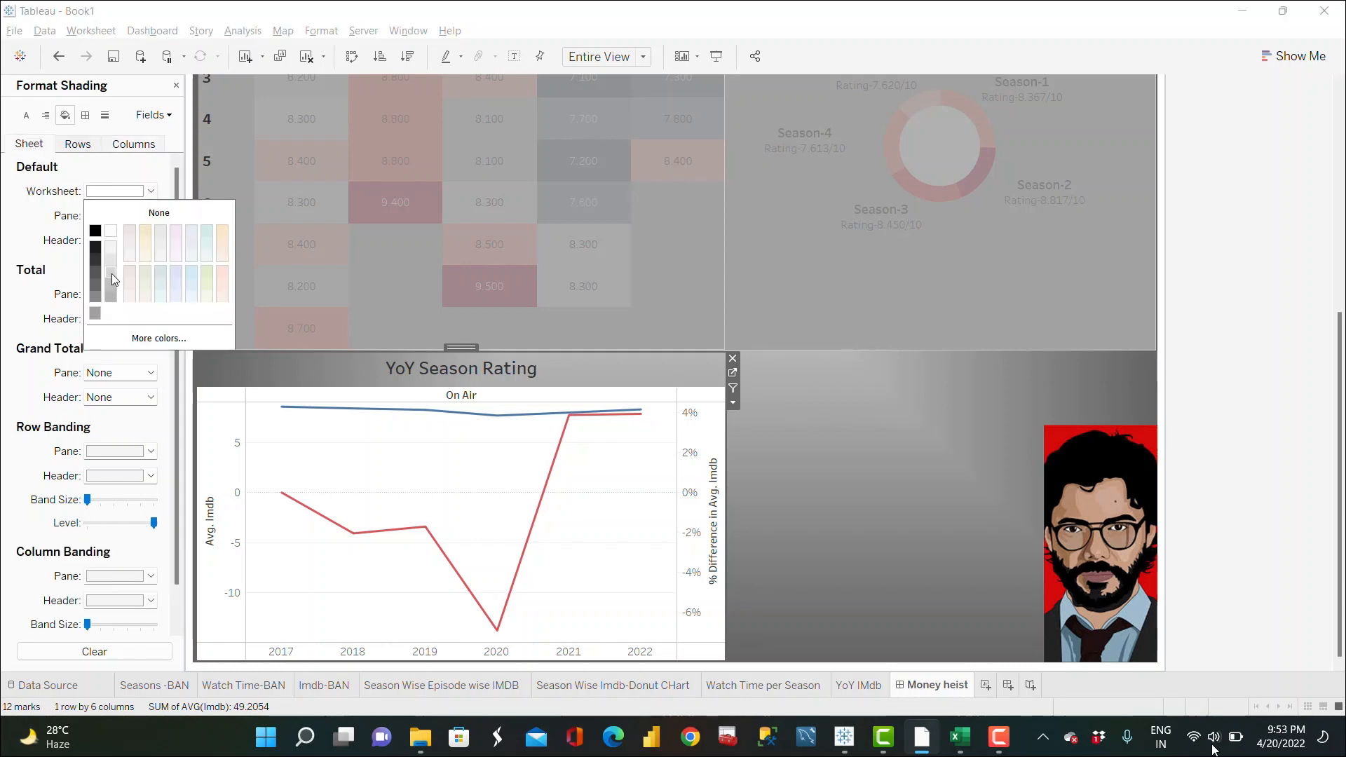
left_click(96, 312)
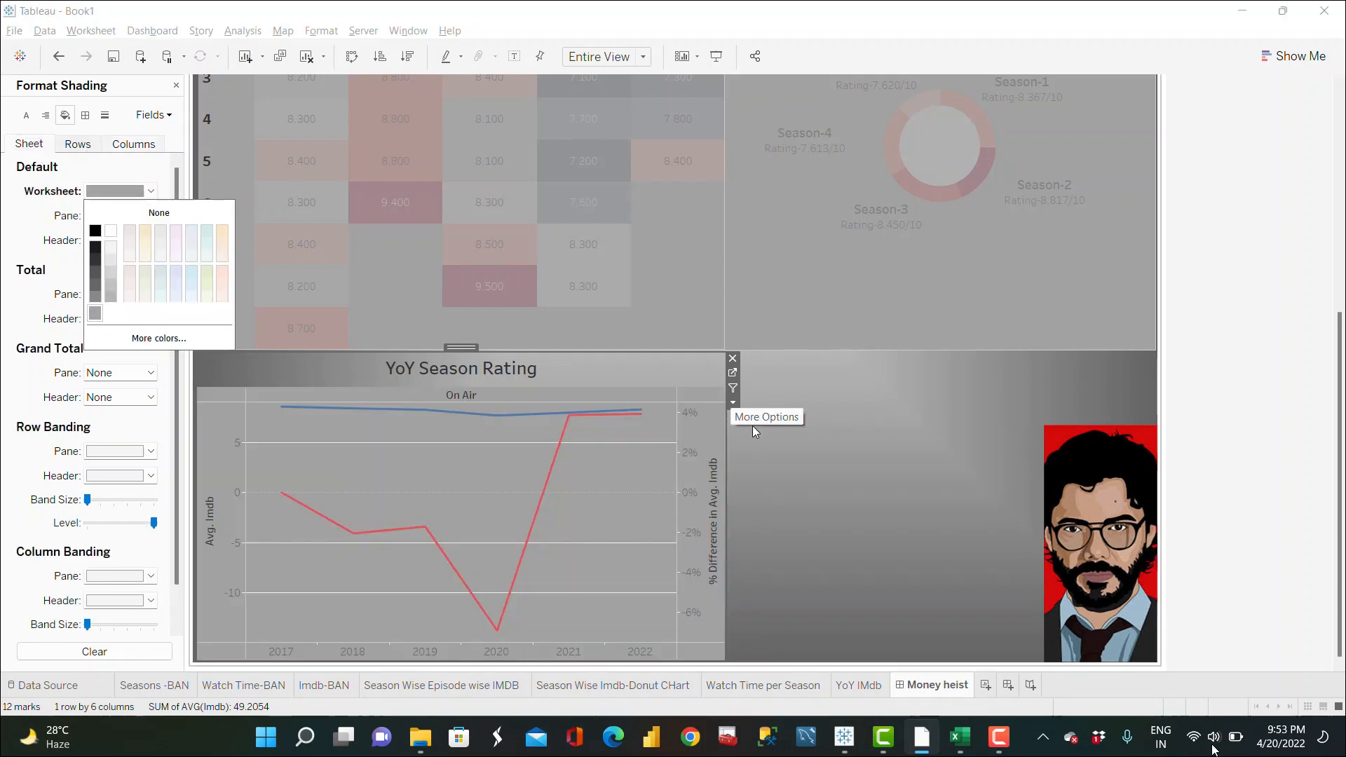
left_click(885, 487)
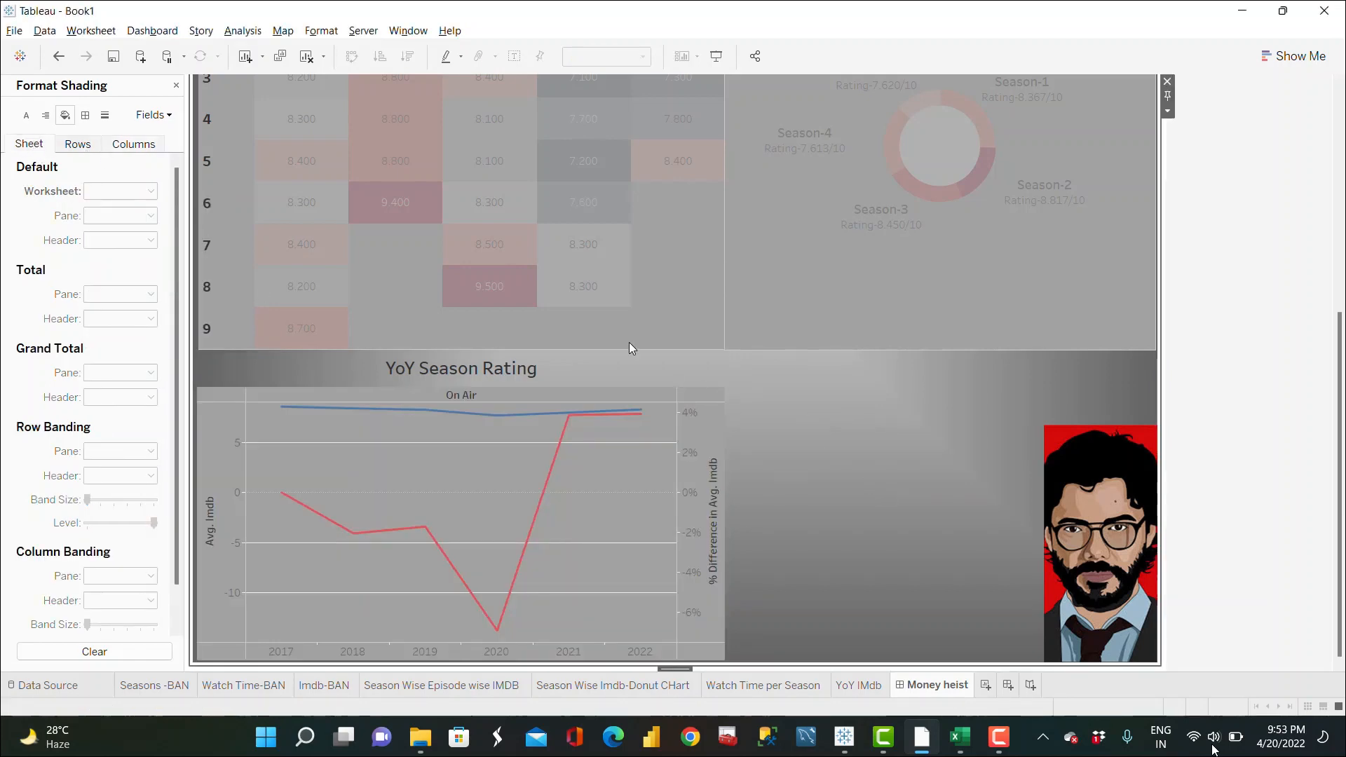
left_click(176, 87)
Step: Turn off the YoY chart's row and column grid lines
right_click(595, 522)
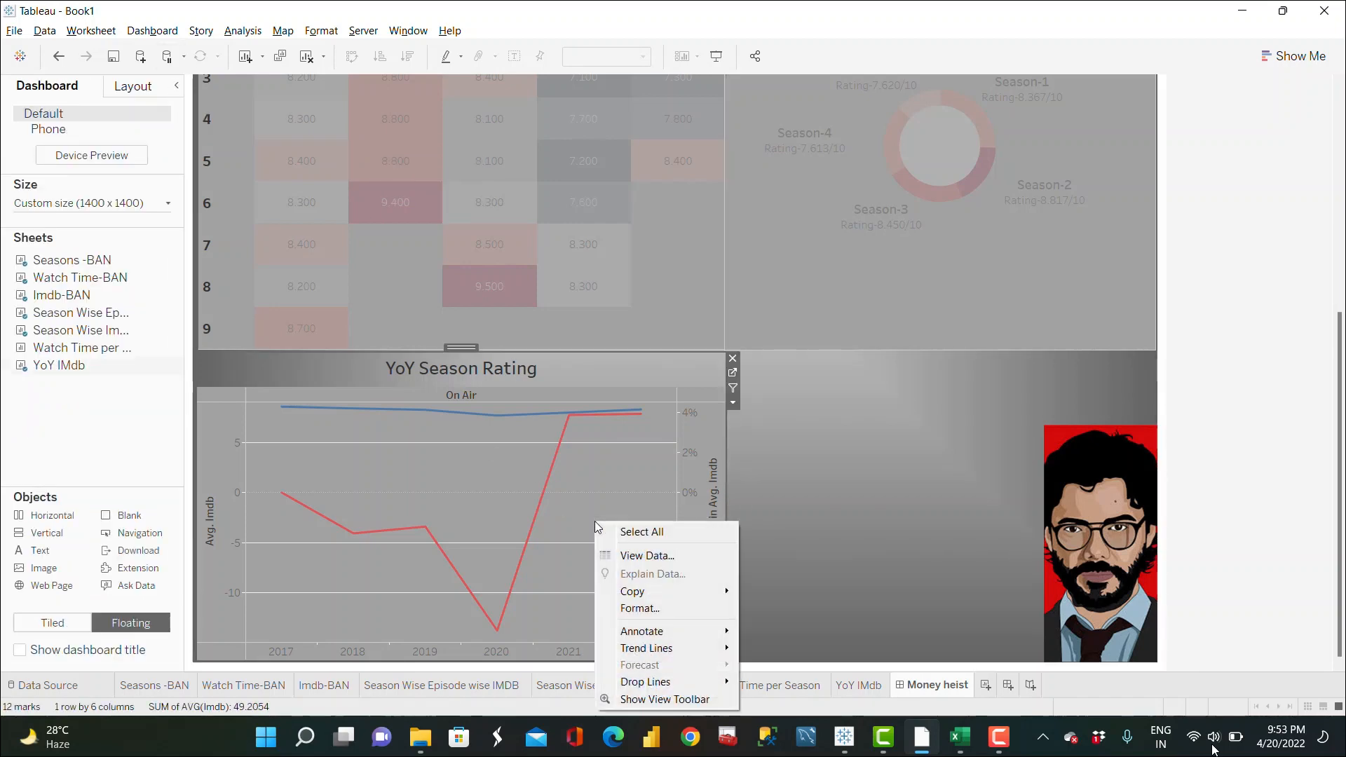
left_click(639, 608)
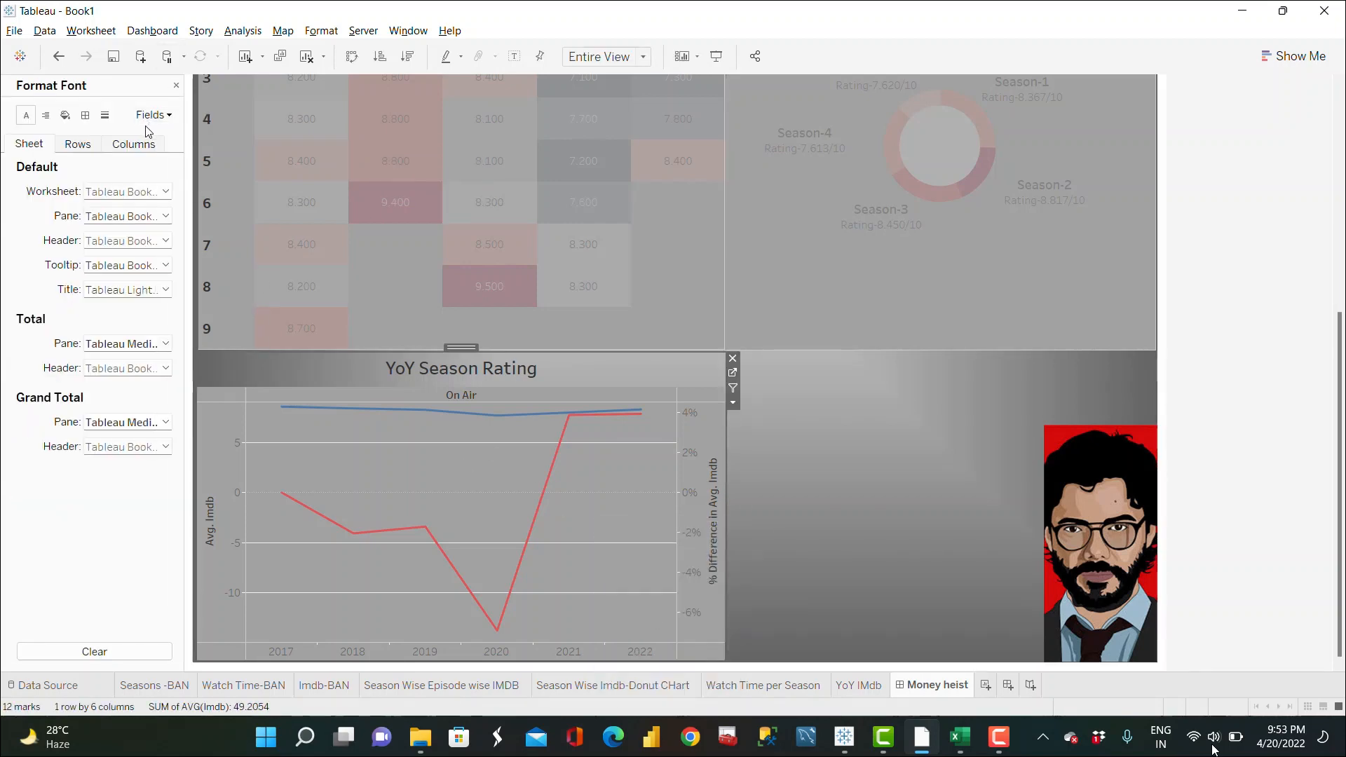
left_click(104, 115)
left_click(77, 144)
left_click(128, 190)
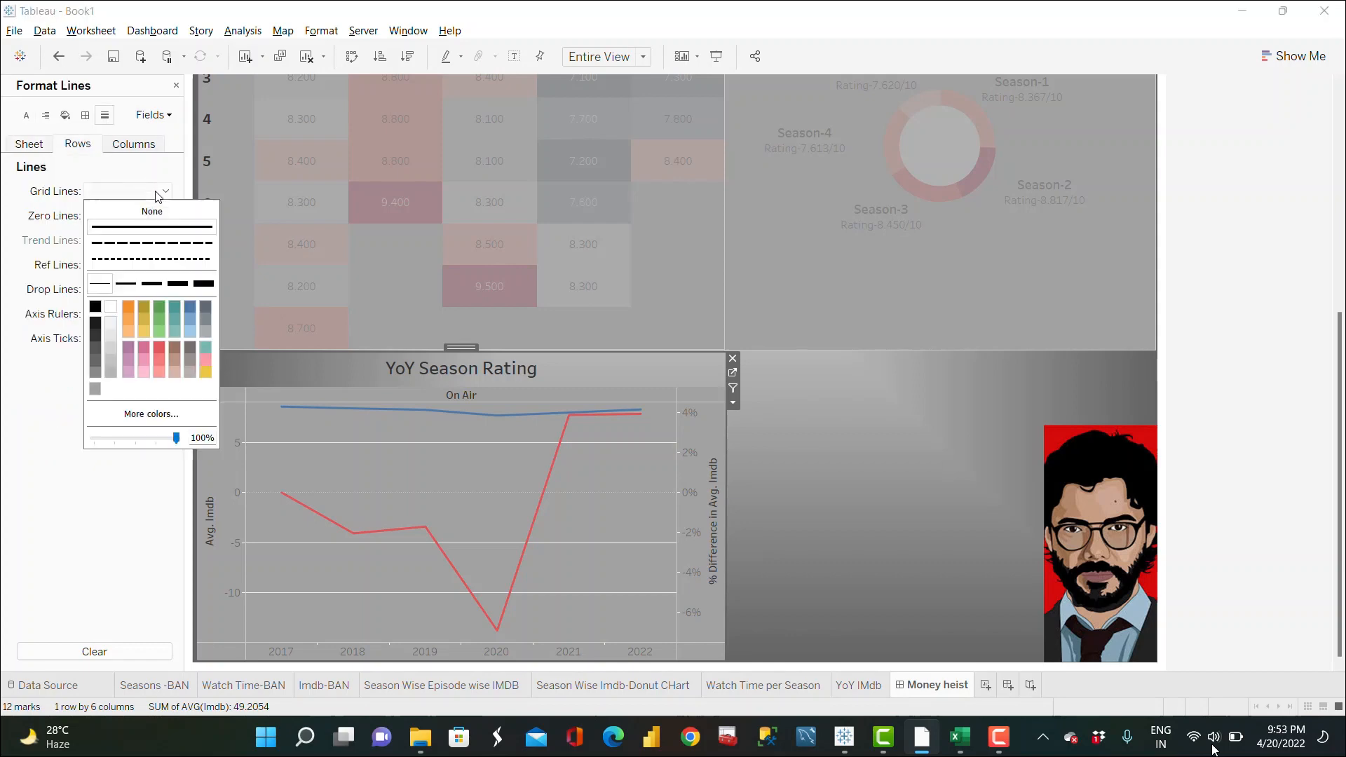
left_click(151, 213)
left_click(143, 148)
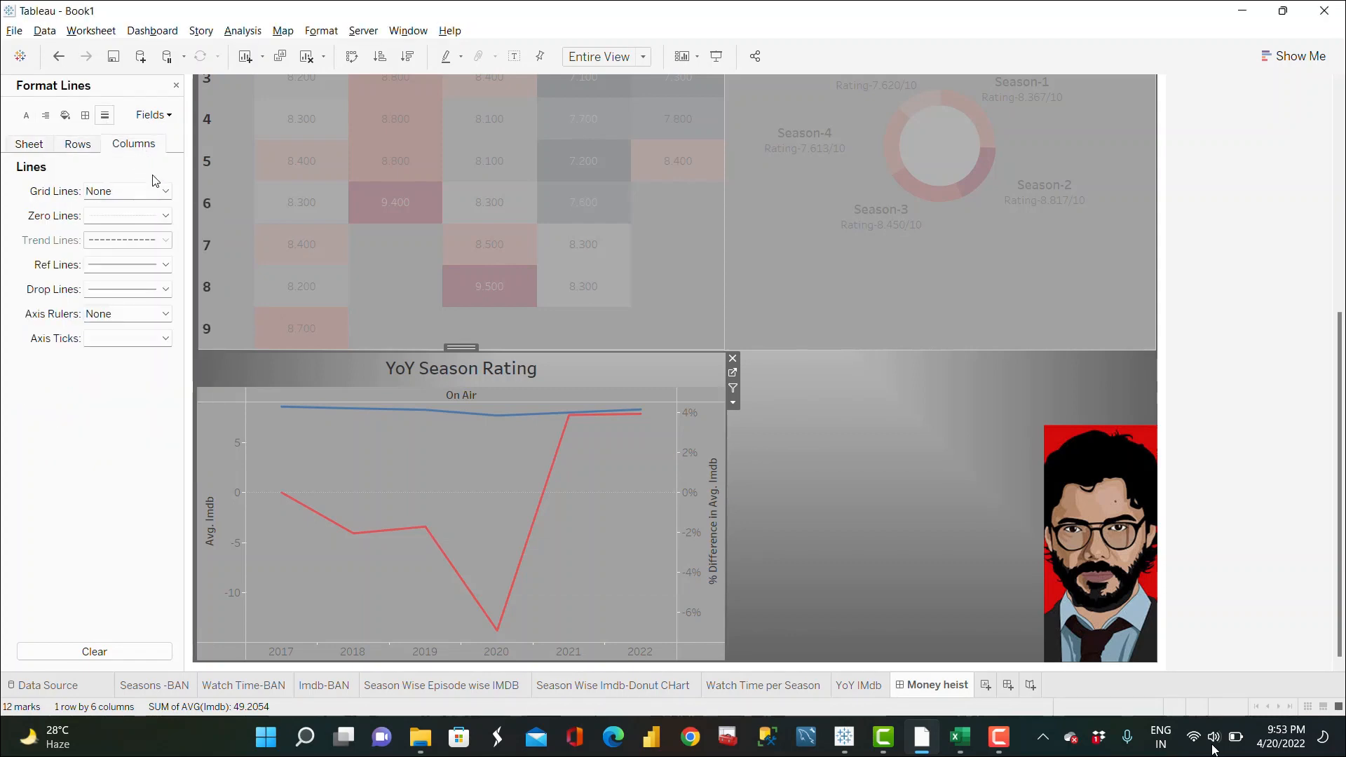
left_click(157, 203)
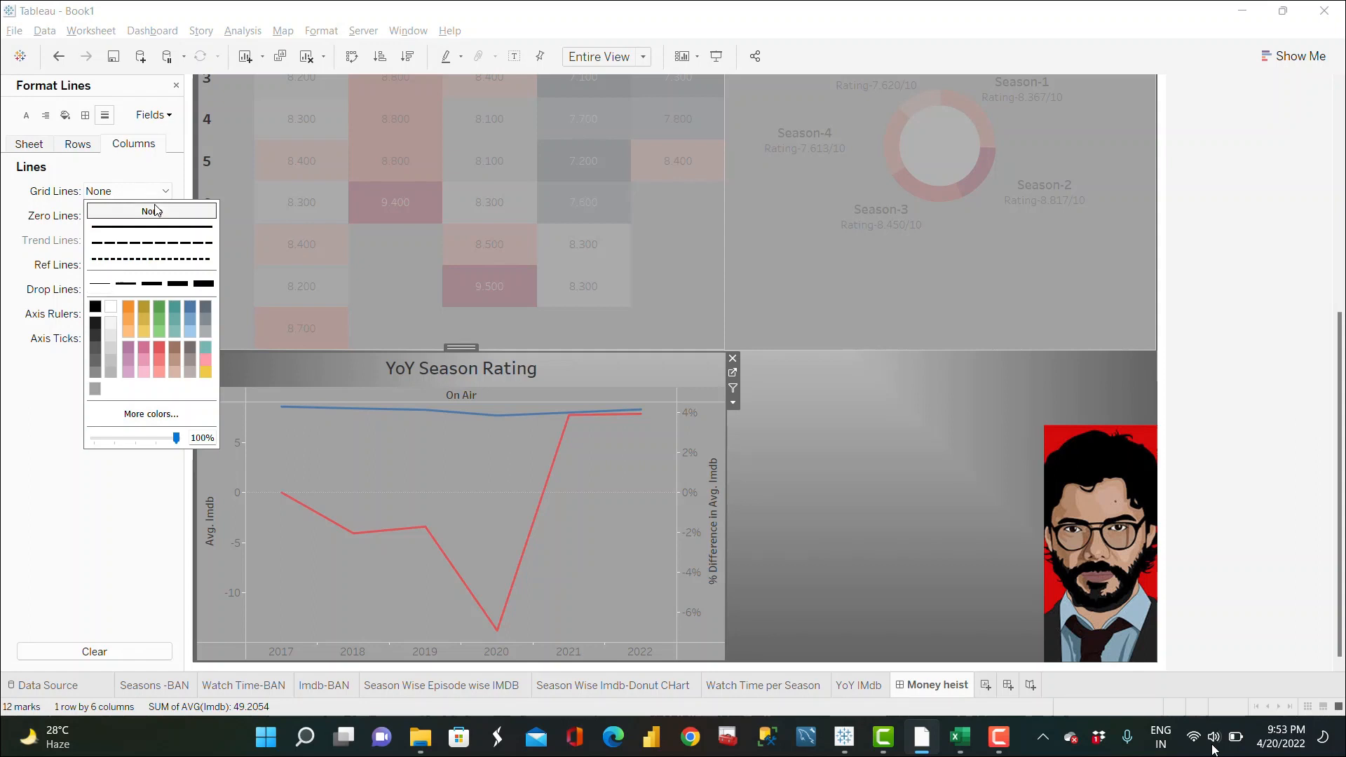
left_click(73, 149)
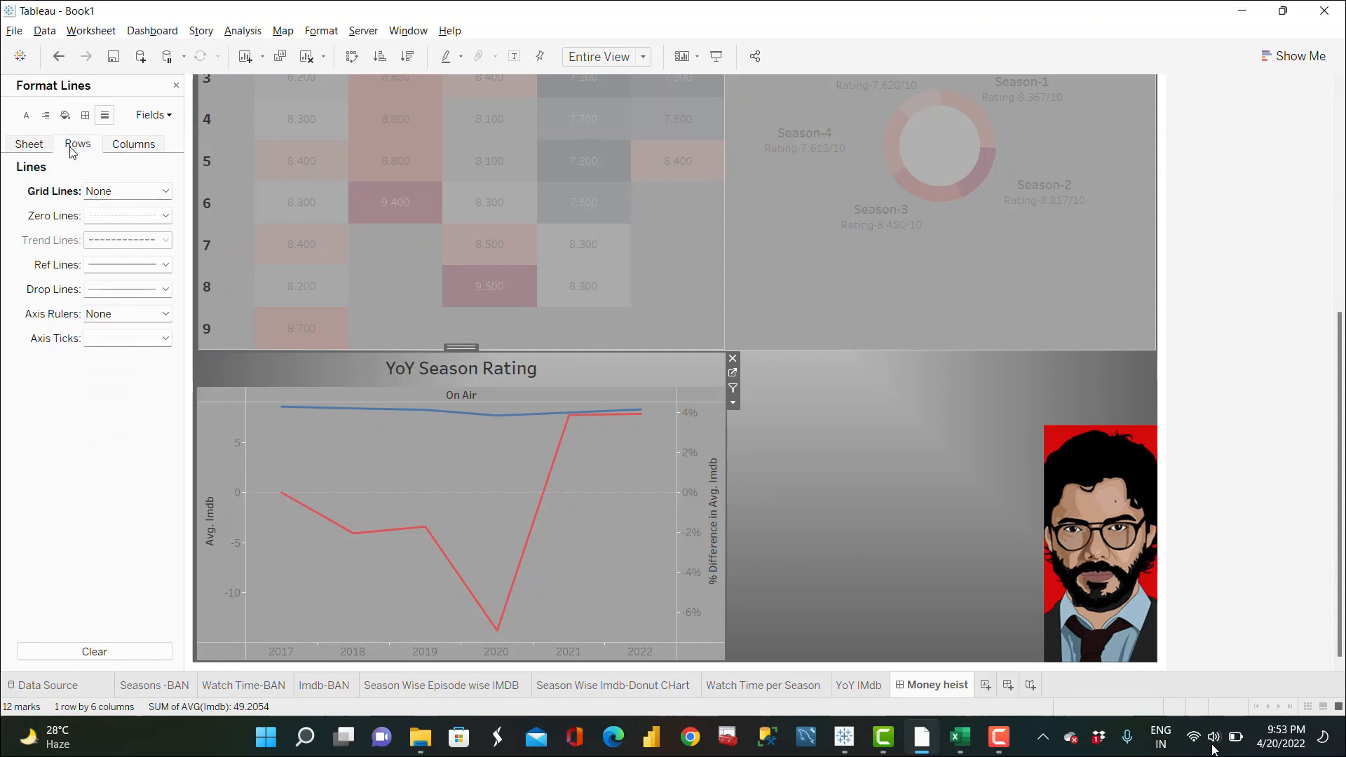
Step: Turn off the YoY chart's row and column zero lines and close the format pane
left_click(144, 223)
left_click(149, 235)
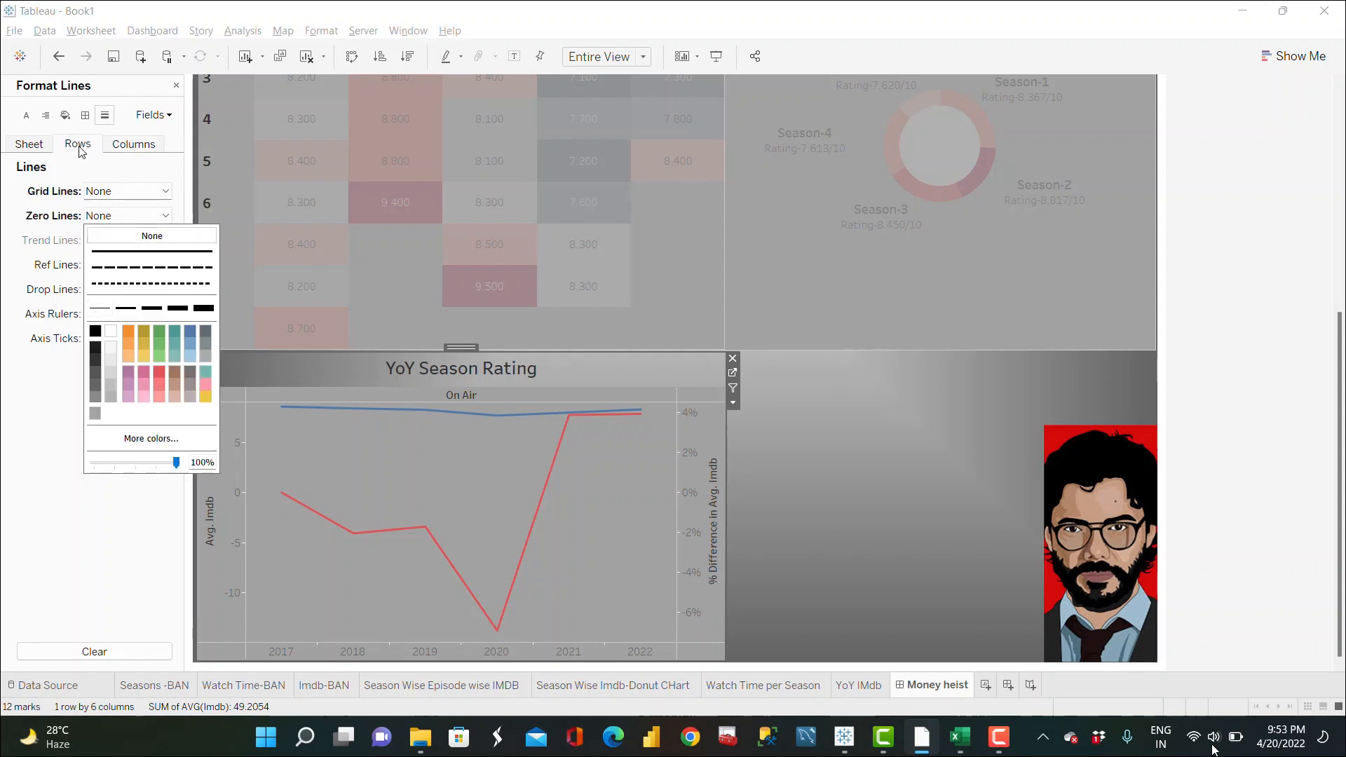
left_click(140, 152)
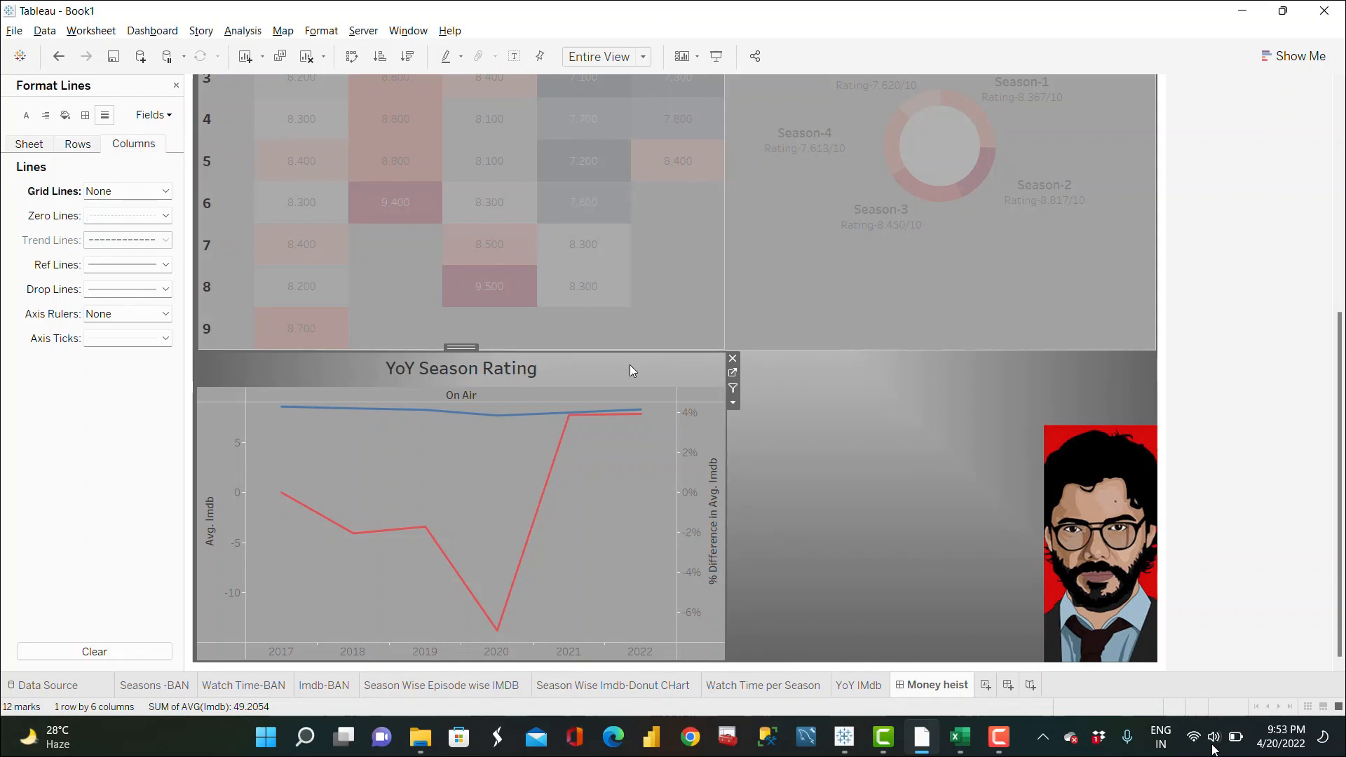
left_click(164, 216)
left_click(148, 238)
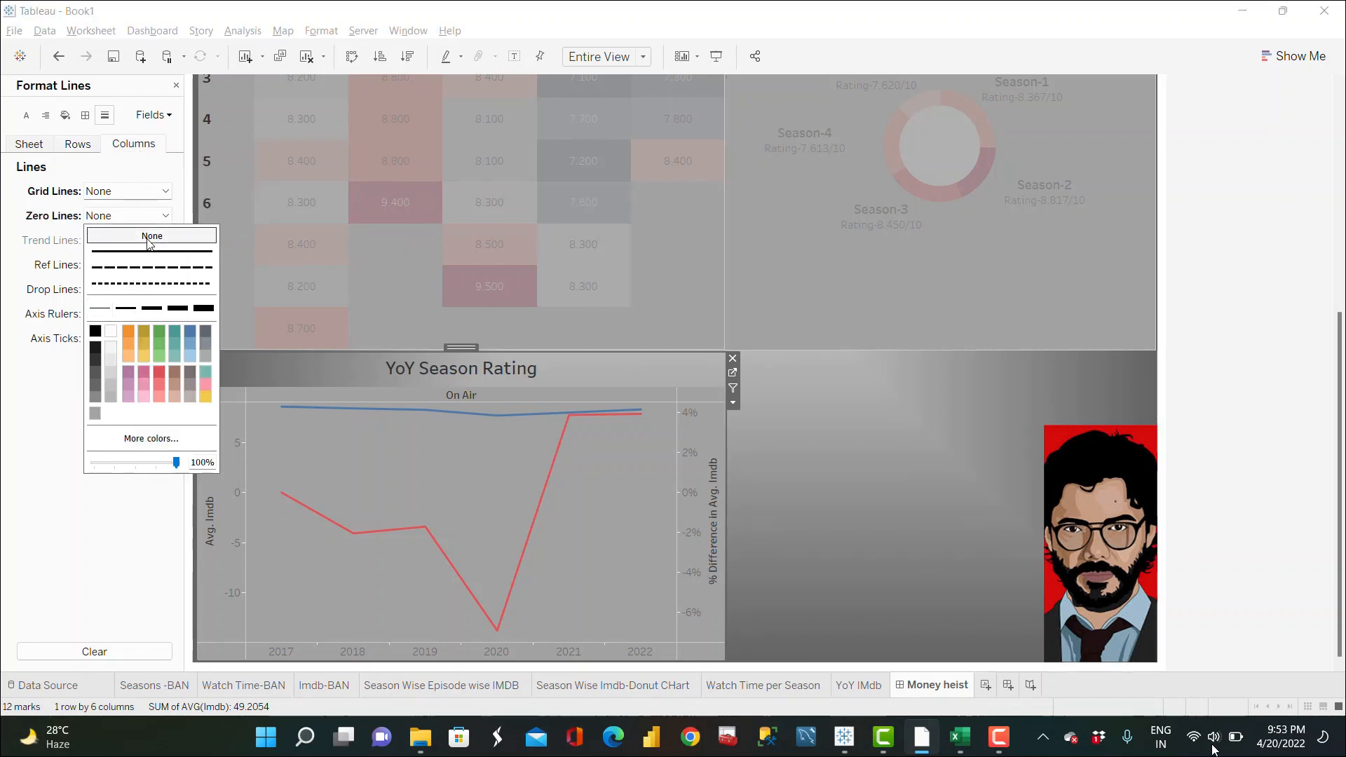
left_click(49, 450)
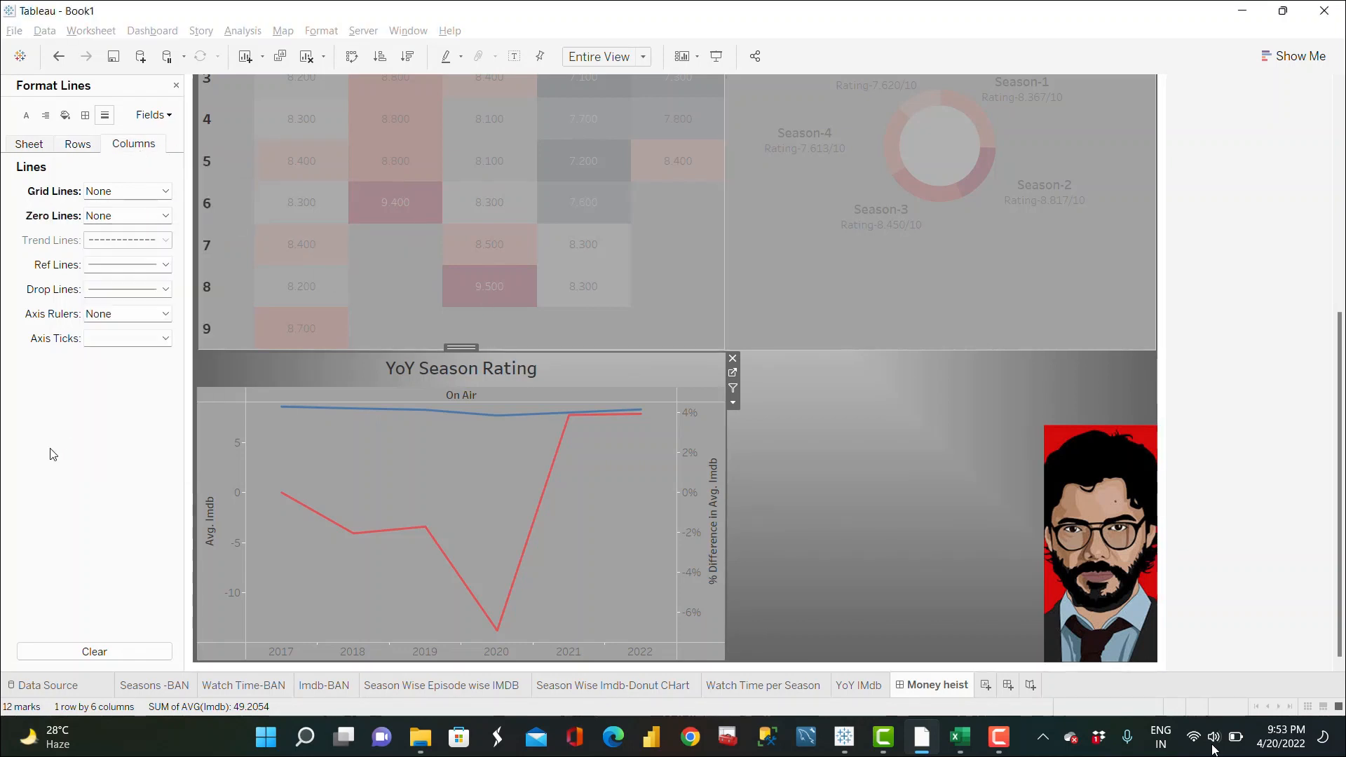
left_click(176, 87)
Step: Float the Watch Time per Season sheet beside the YoY chart and resize it to fill down to the dashboard's bottom
left_click(871, 447)
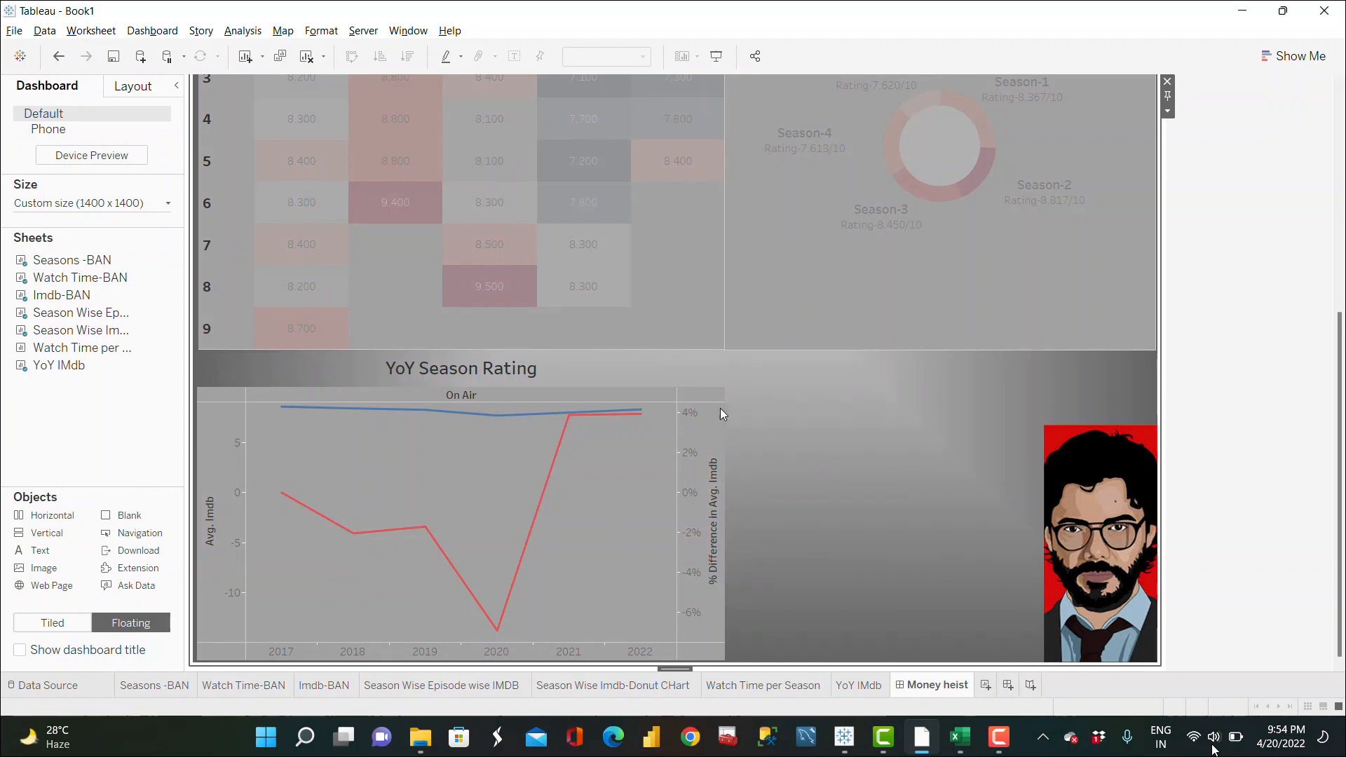
left_click_drag(83, 352, 730, 362)
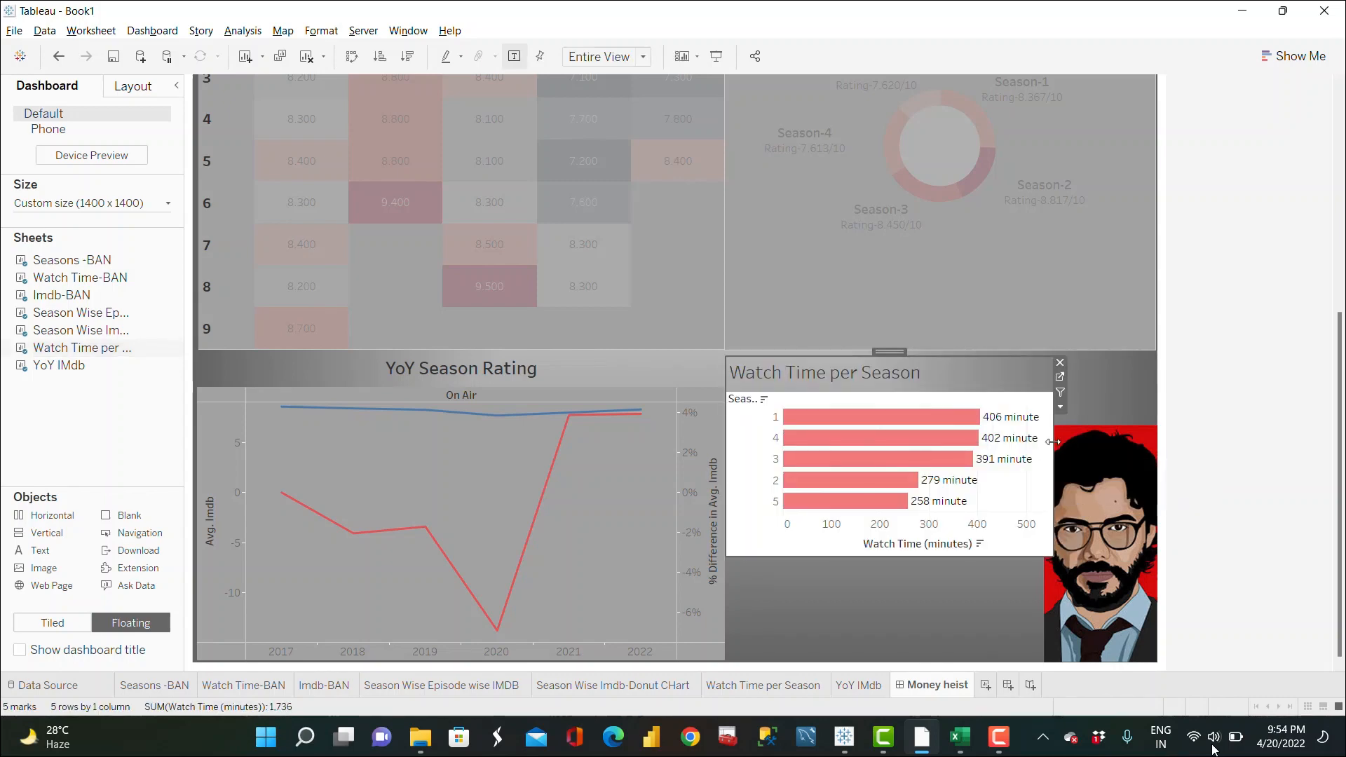
left_click_drag(1054, 442, 1043, 442)
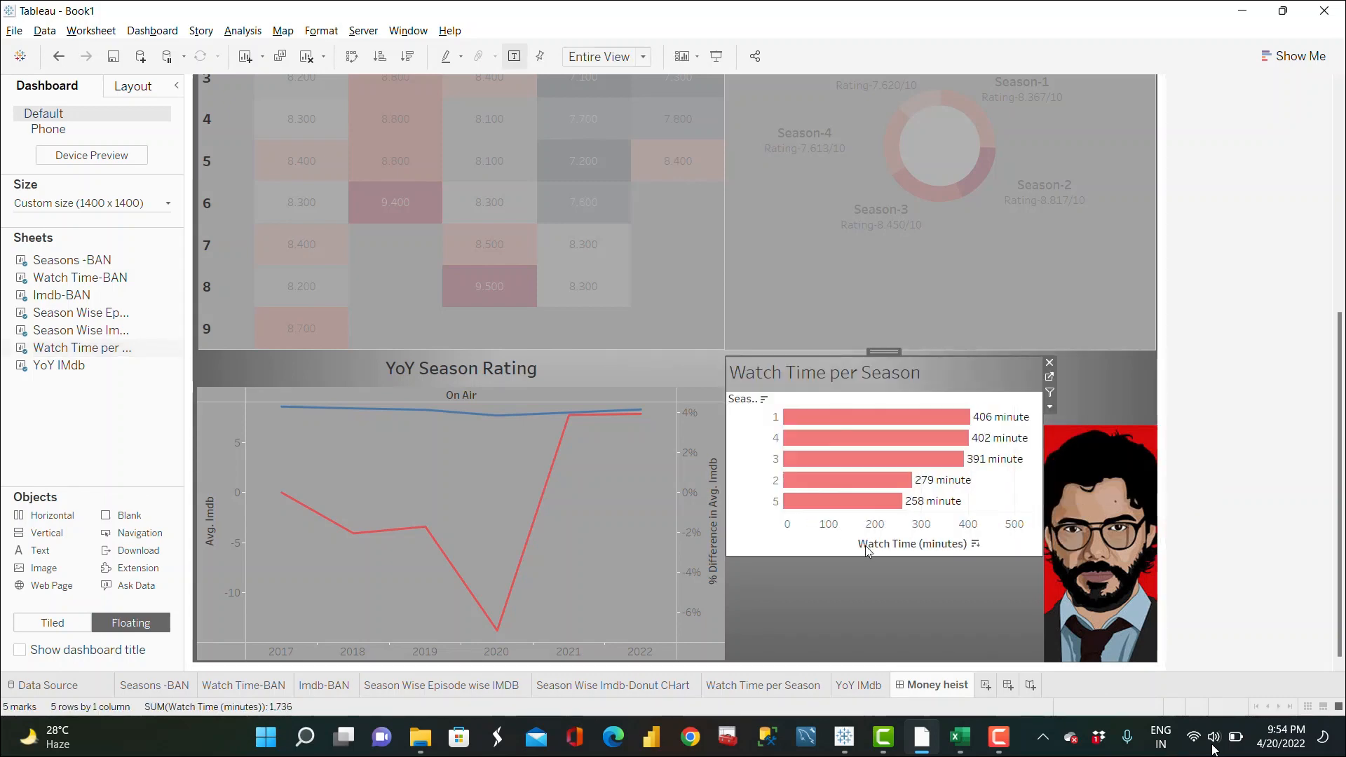
left_click_drag(860, 558, 856, 660)
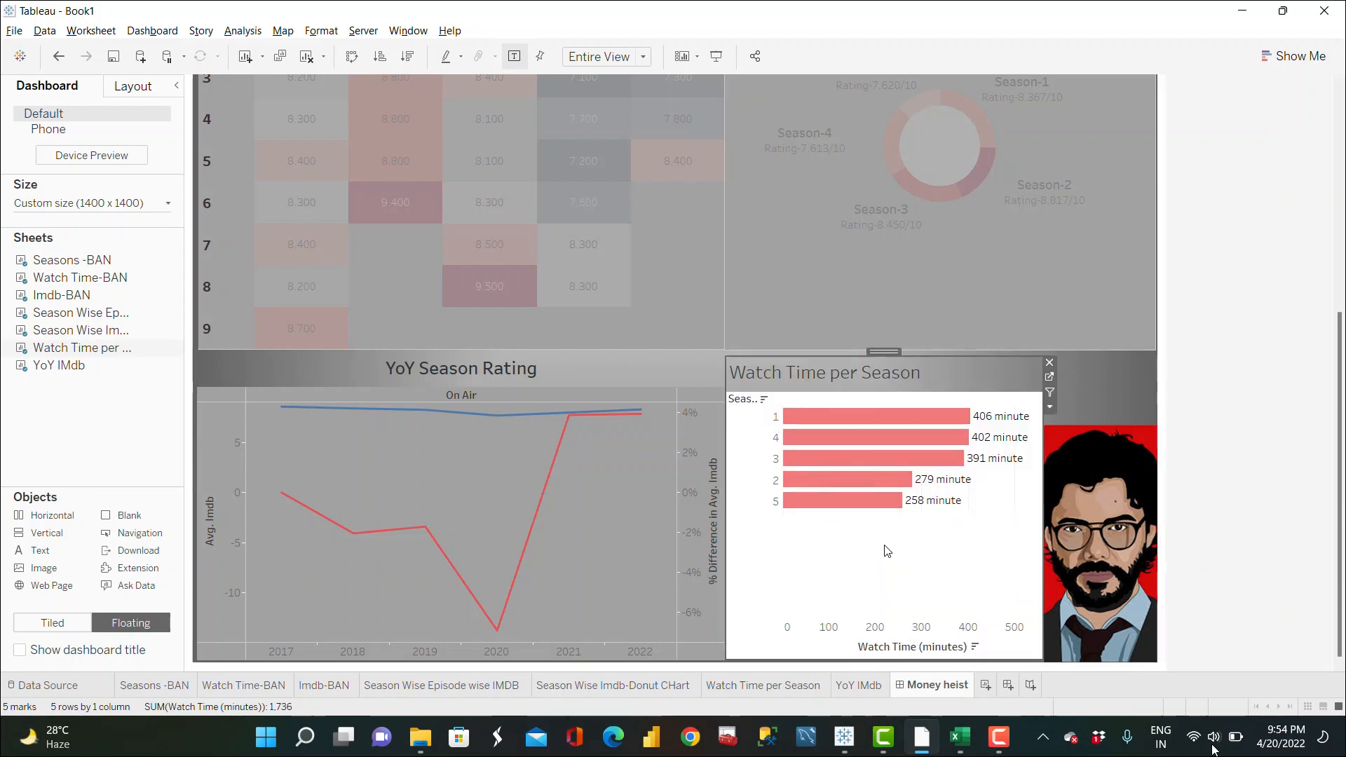
Step: Hide the titles of the Watch Time per Season chart and the YoY Season Rating chart
right_click(838, 377)
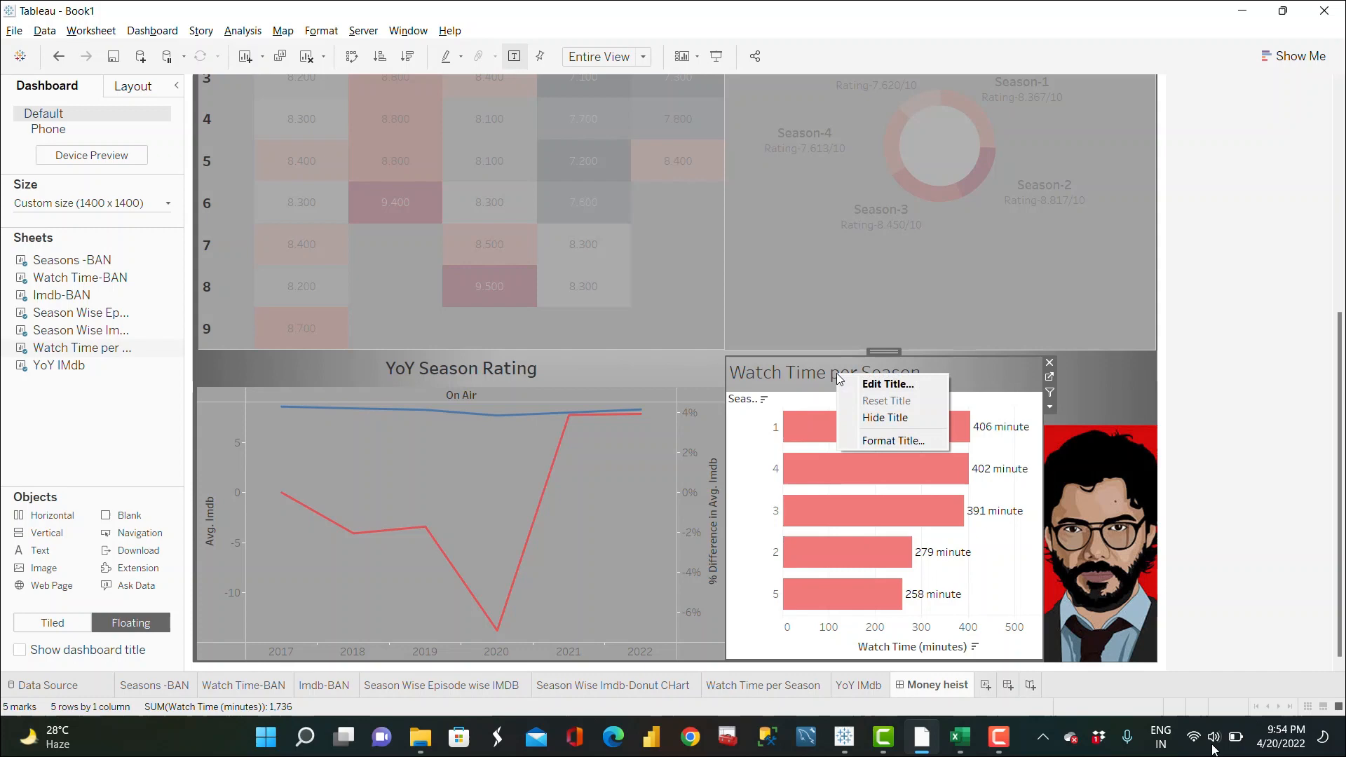
left_click(893, 418)
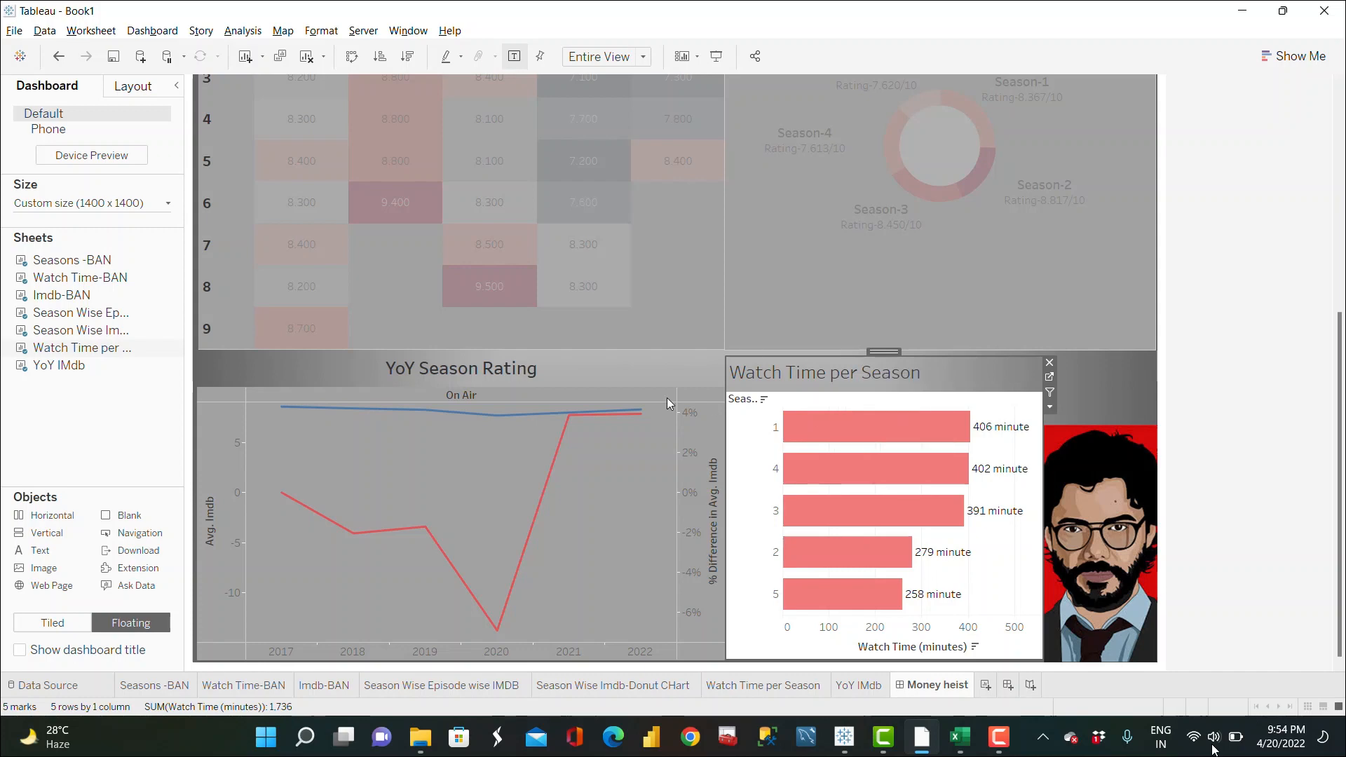
right_click(470, 369)
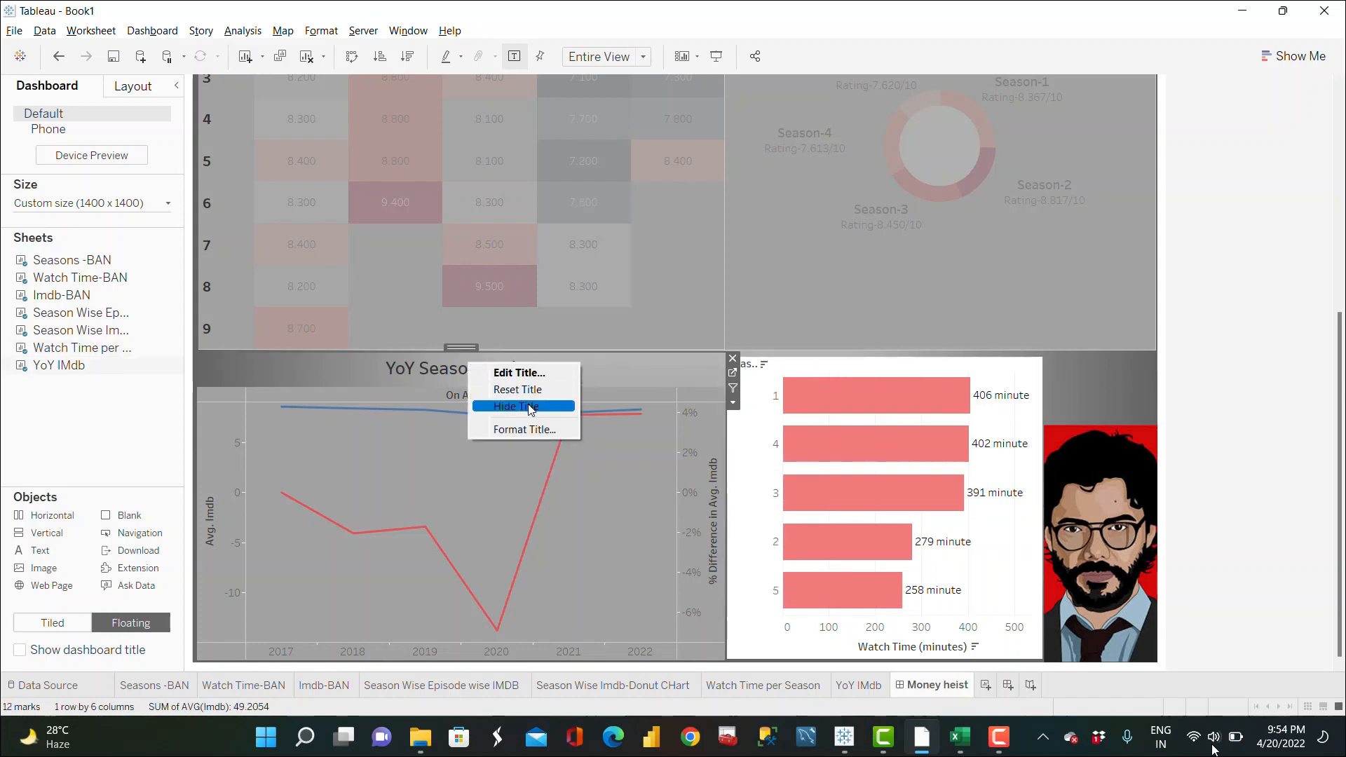
left_click(528, 404)
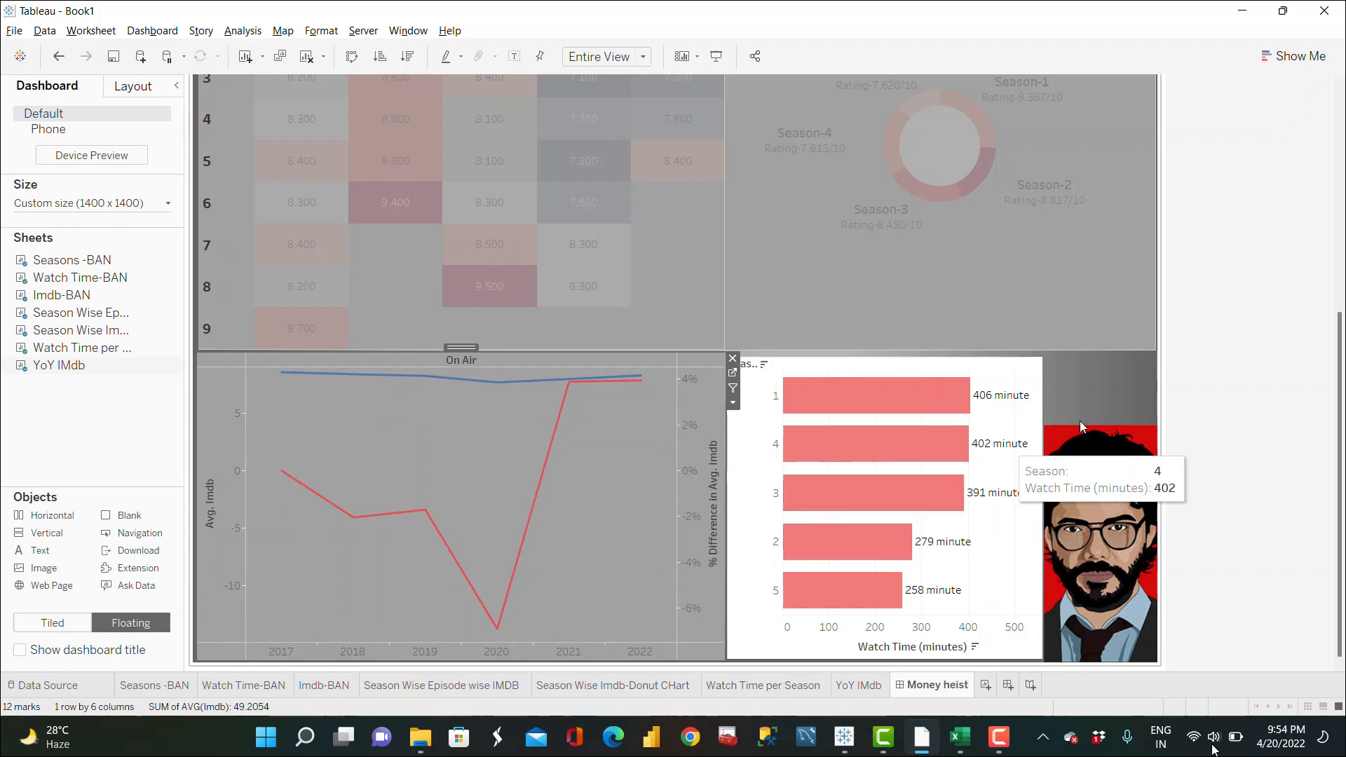
Step: Set the watch-time chart's worksheet shading to the dashboard gray, check its grid lines, and close the format pane
right_click(1027, 544)
left_click(1085, 629)
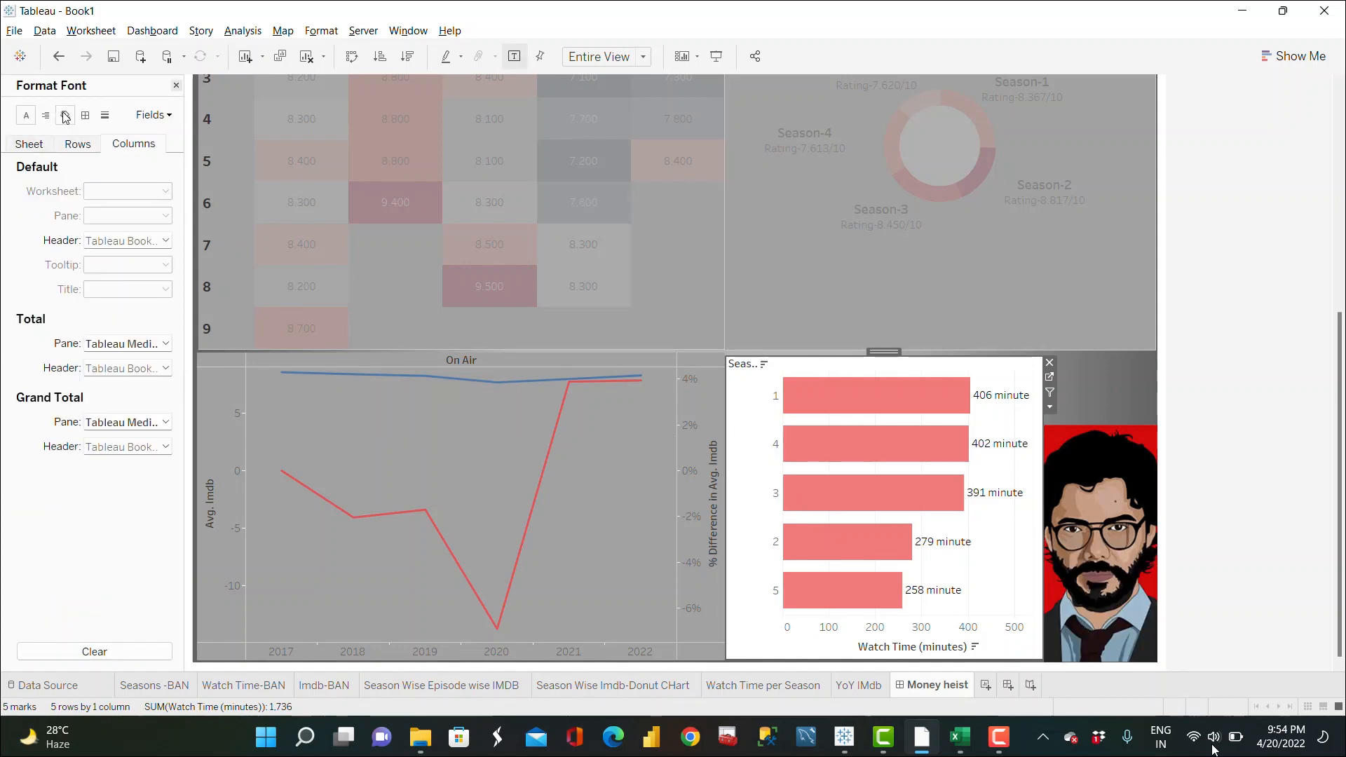
left_click(65, 117)
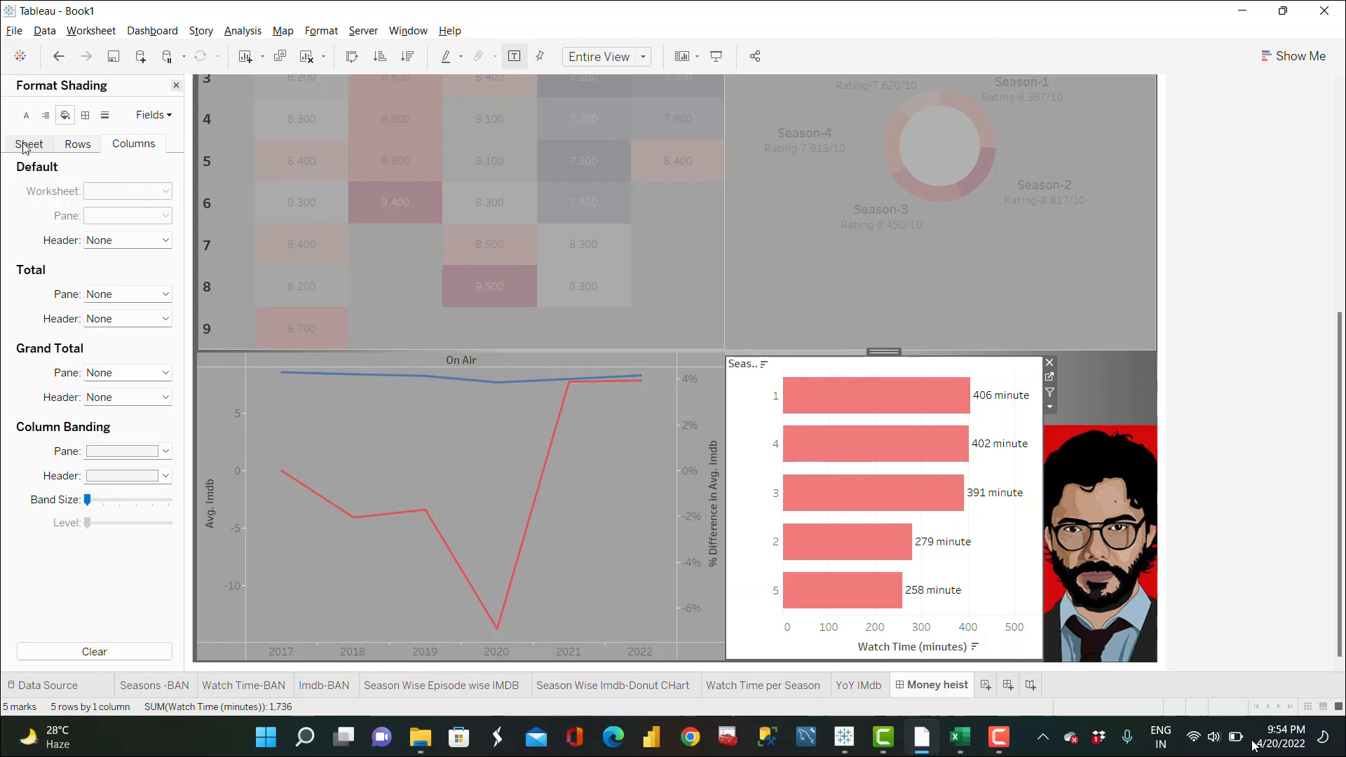
left_click(25, 145)
left_click(133, 193)
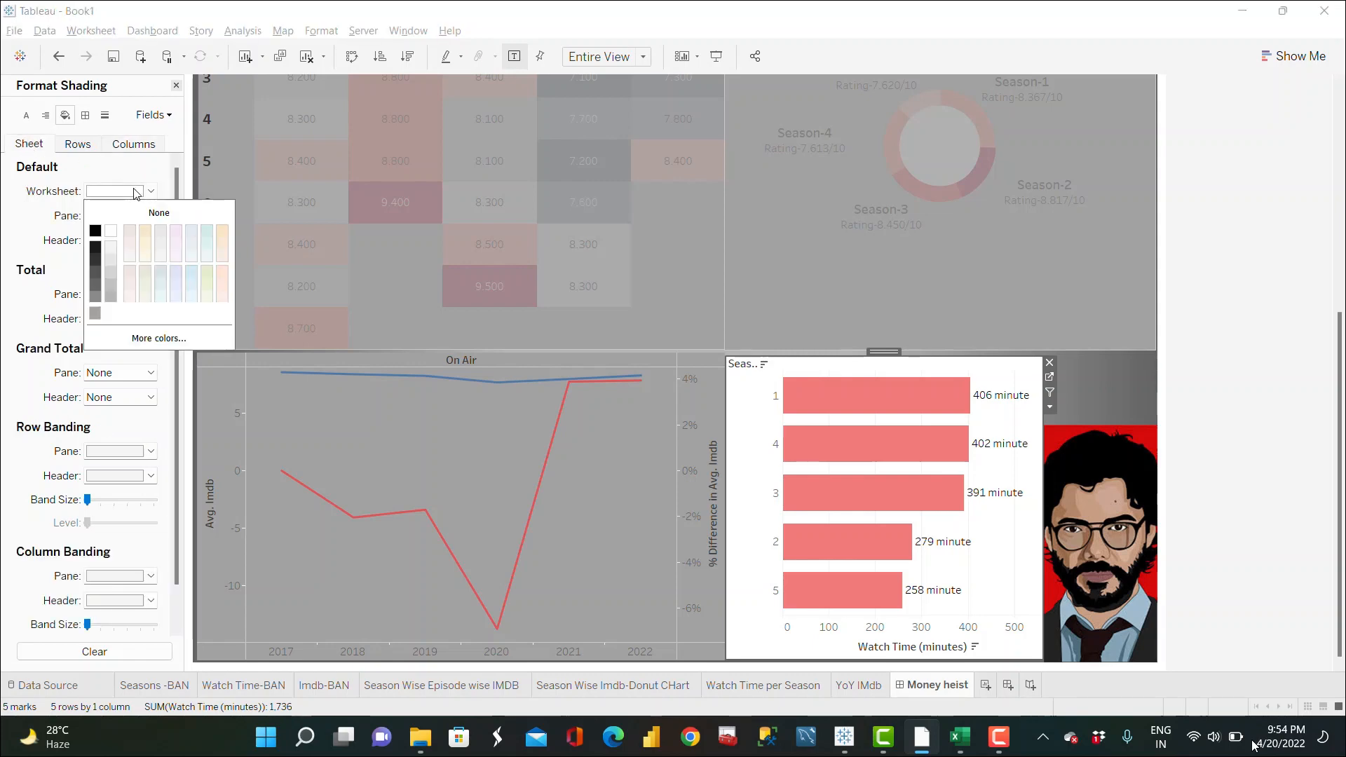
left_click(94, 313)
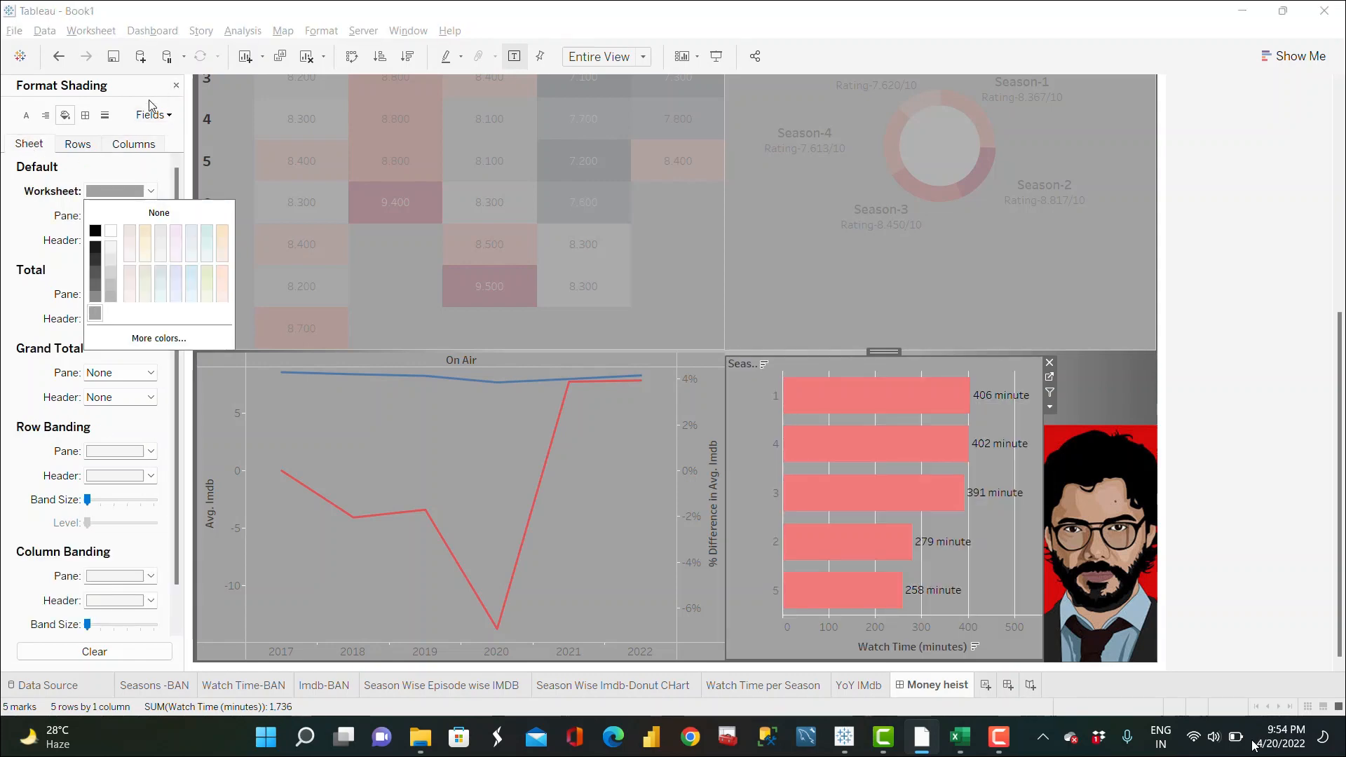
left_click(104, 115)
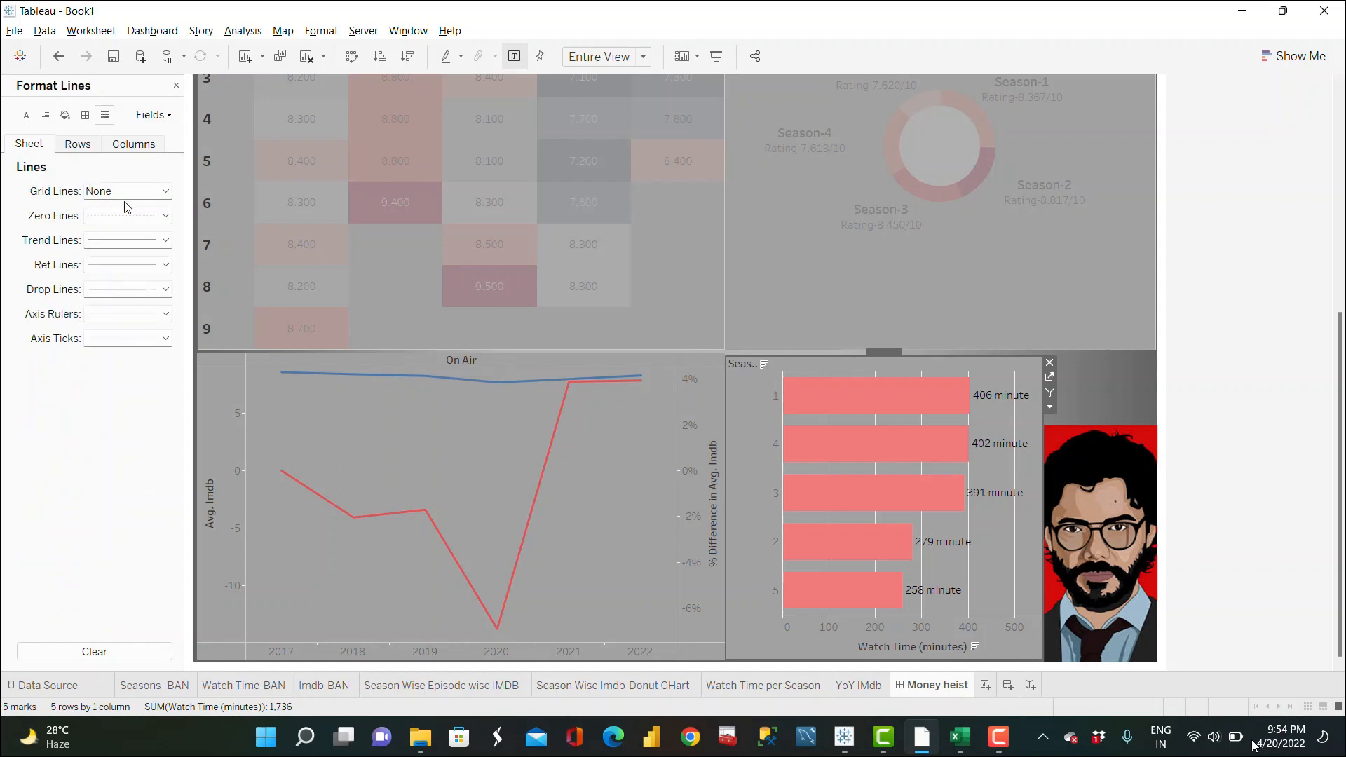
left_click(92, 144)
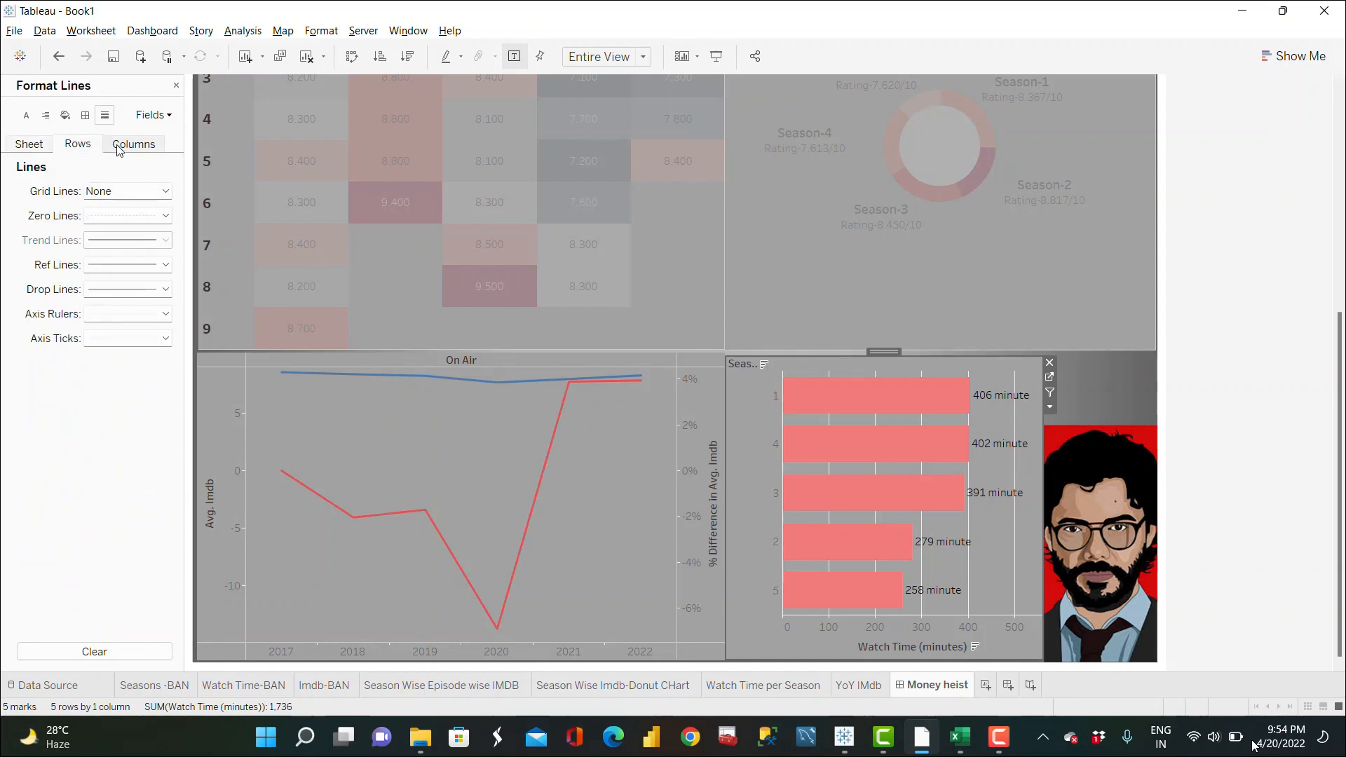
left_click(121, 150)
left_click(165, 190)
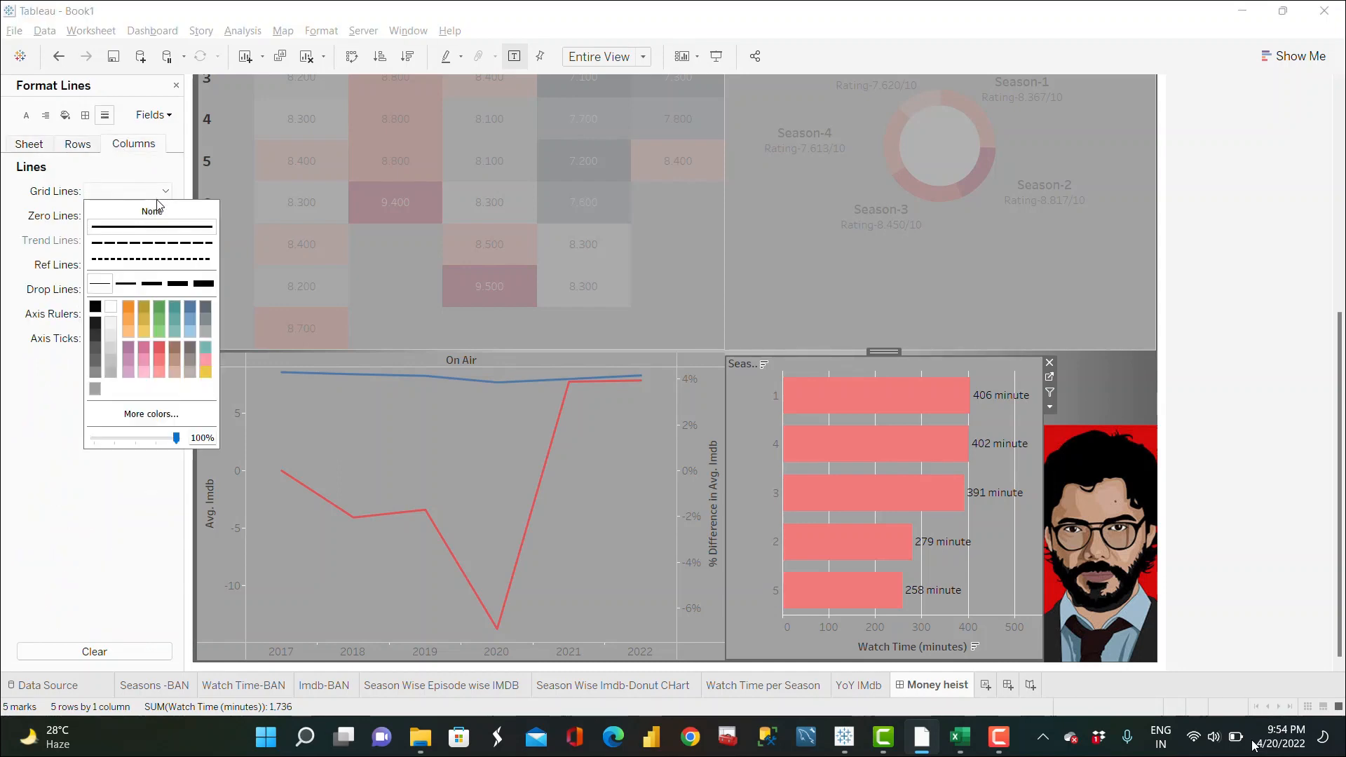
left_click(178, 87)
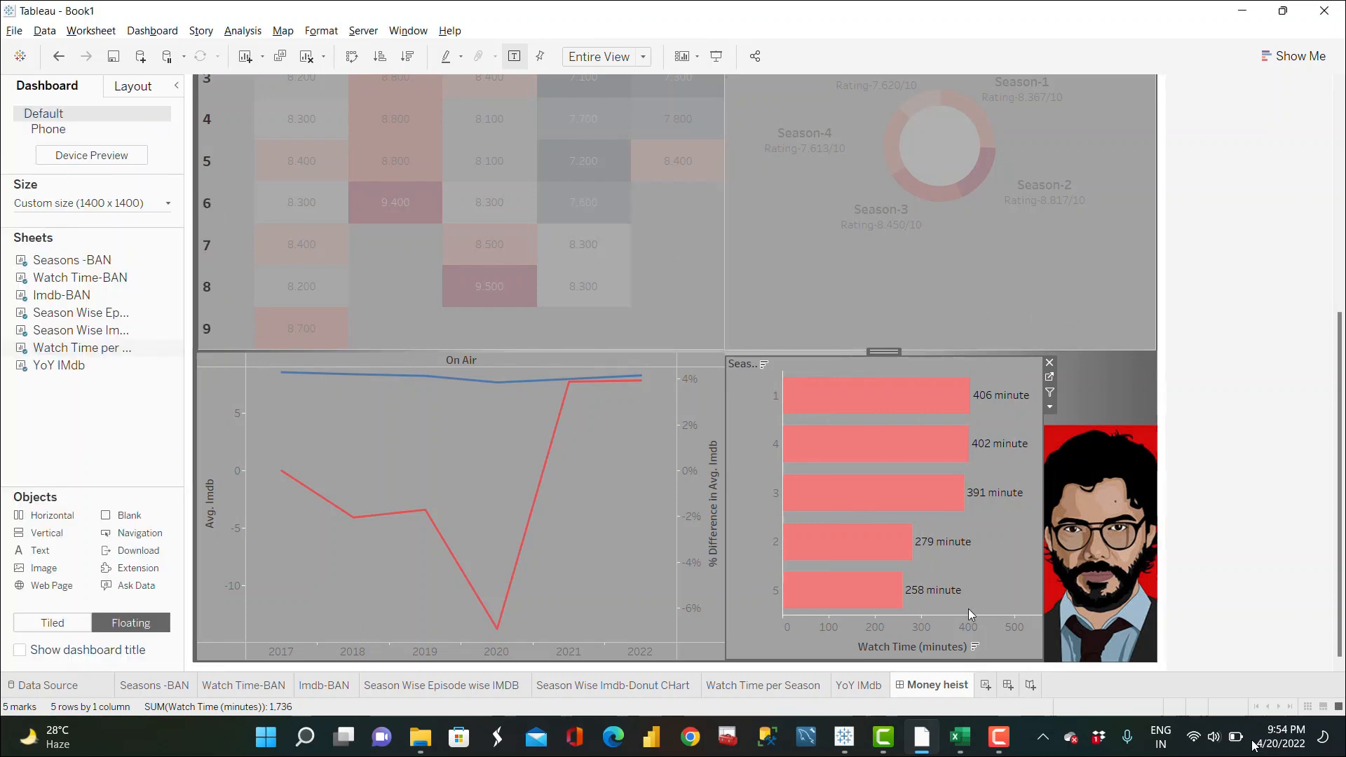
Step: Hide the horizontal axis header of the Watch Time per Season chart
right_click(916, 634)
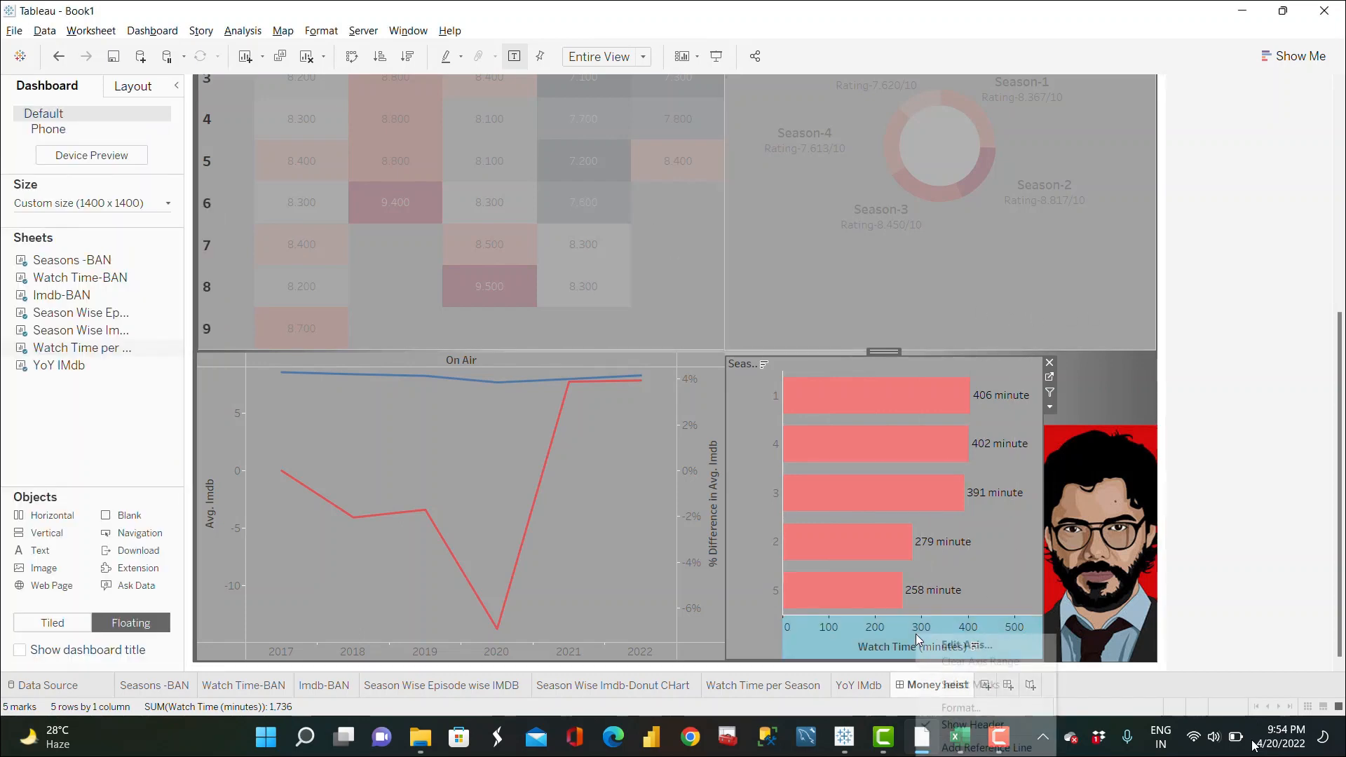
left_click(969, 725)
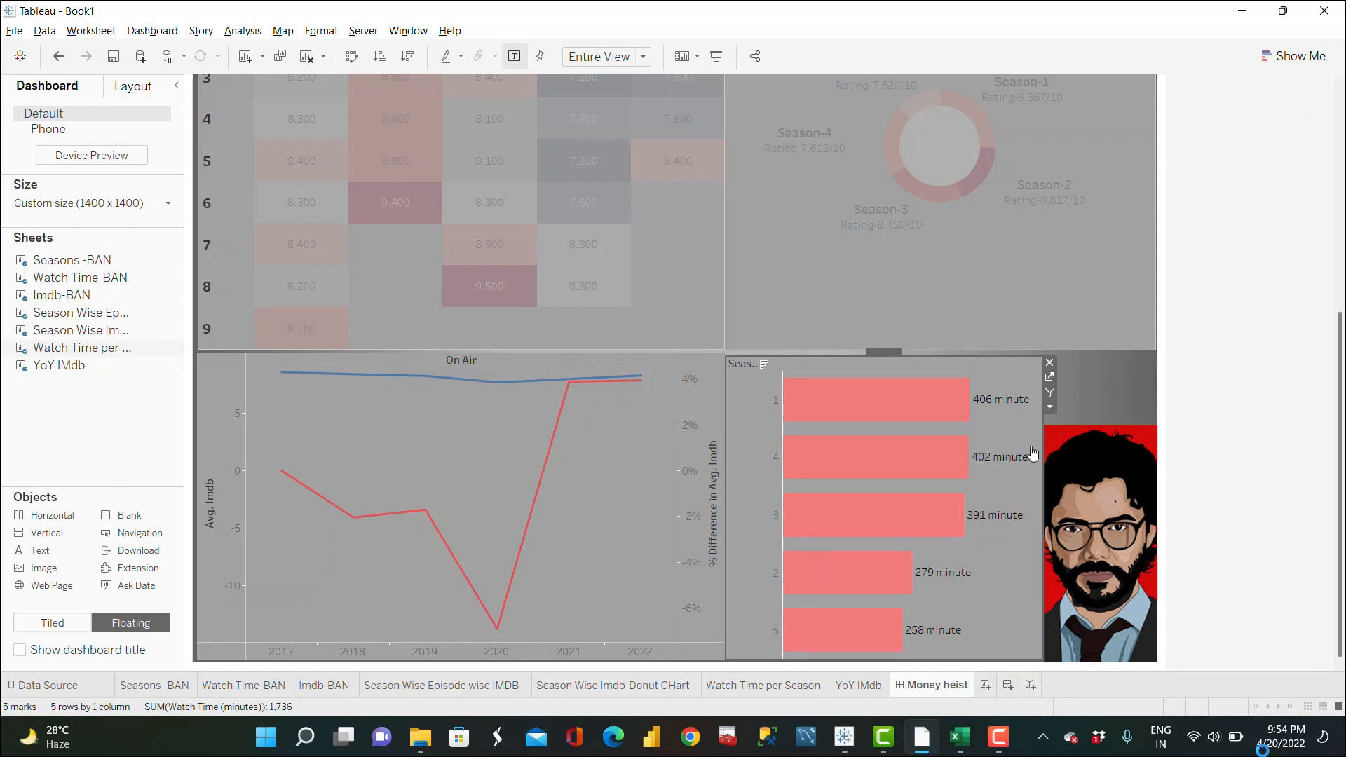
Step: Format the season row headers of the watch-time chart as bold, size 11
right_click(764, 399)
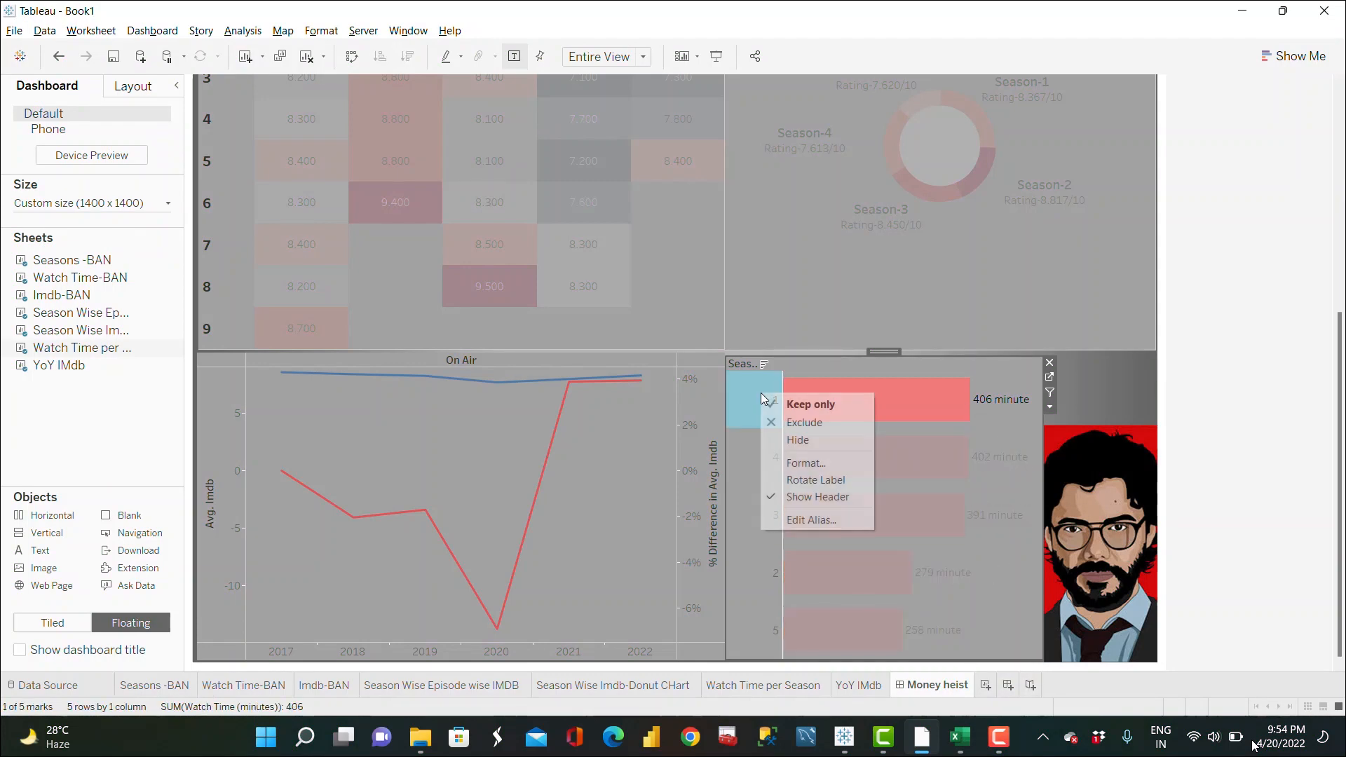
key("Escape")
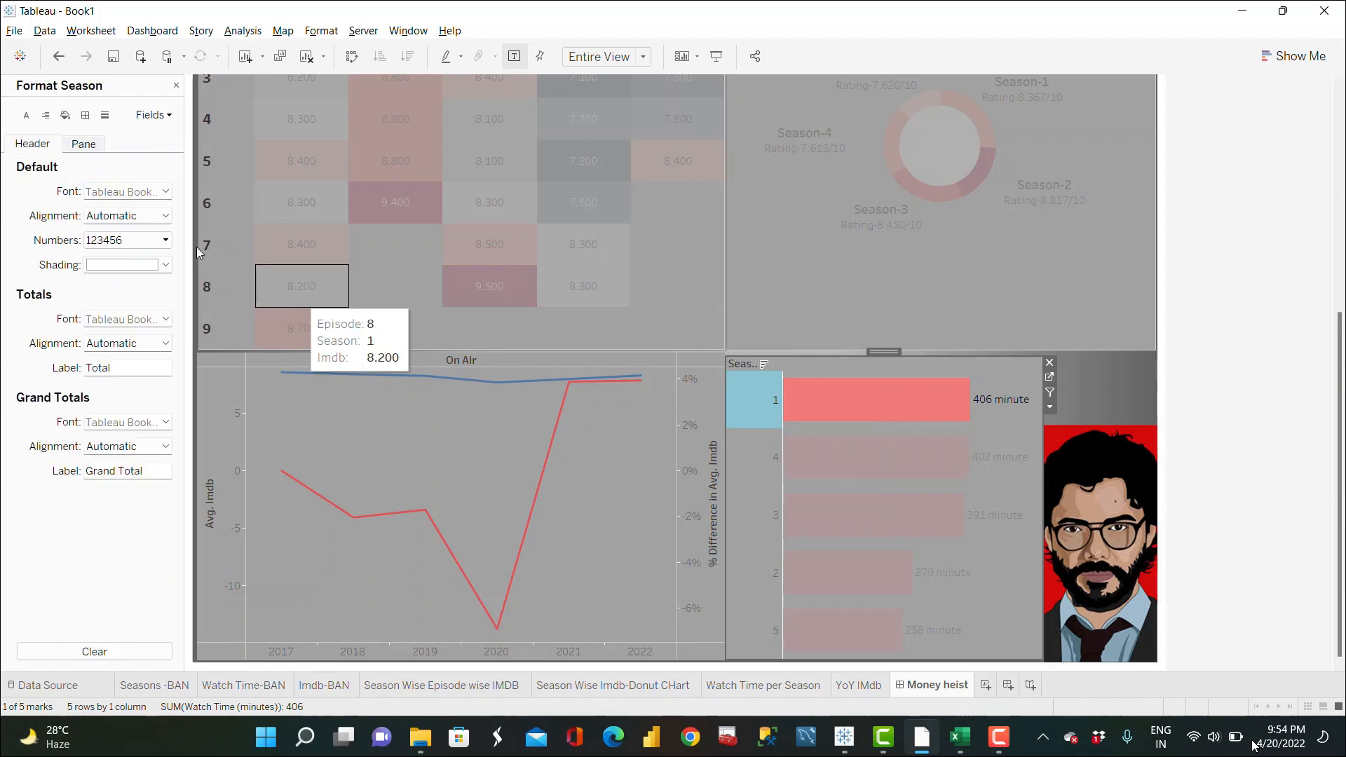
left_click(166, 191)
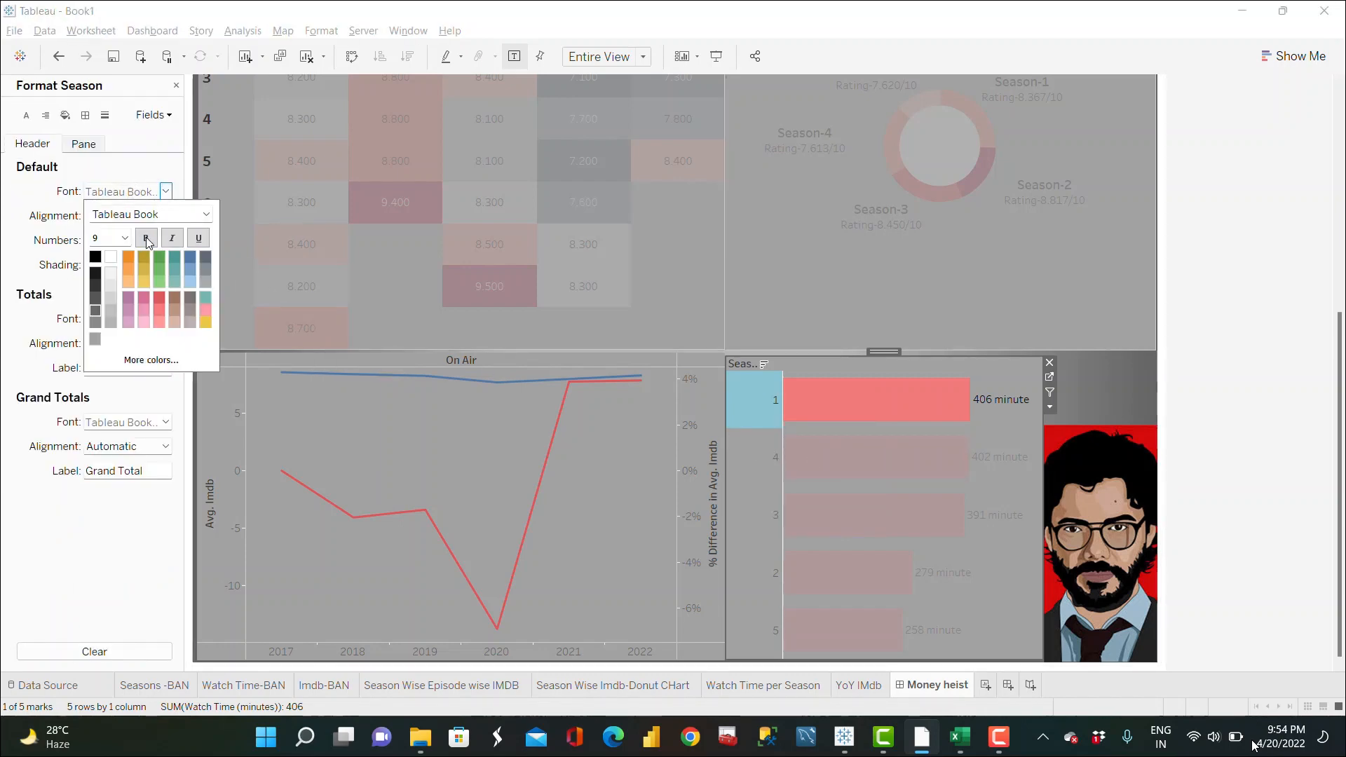
left_click(147, 240)
left_click(126, 238)
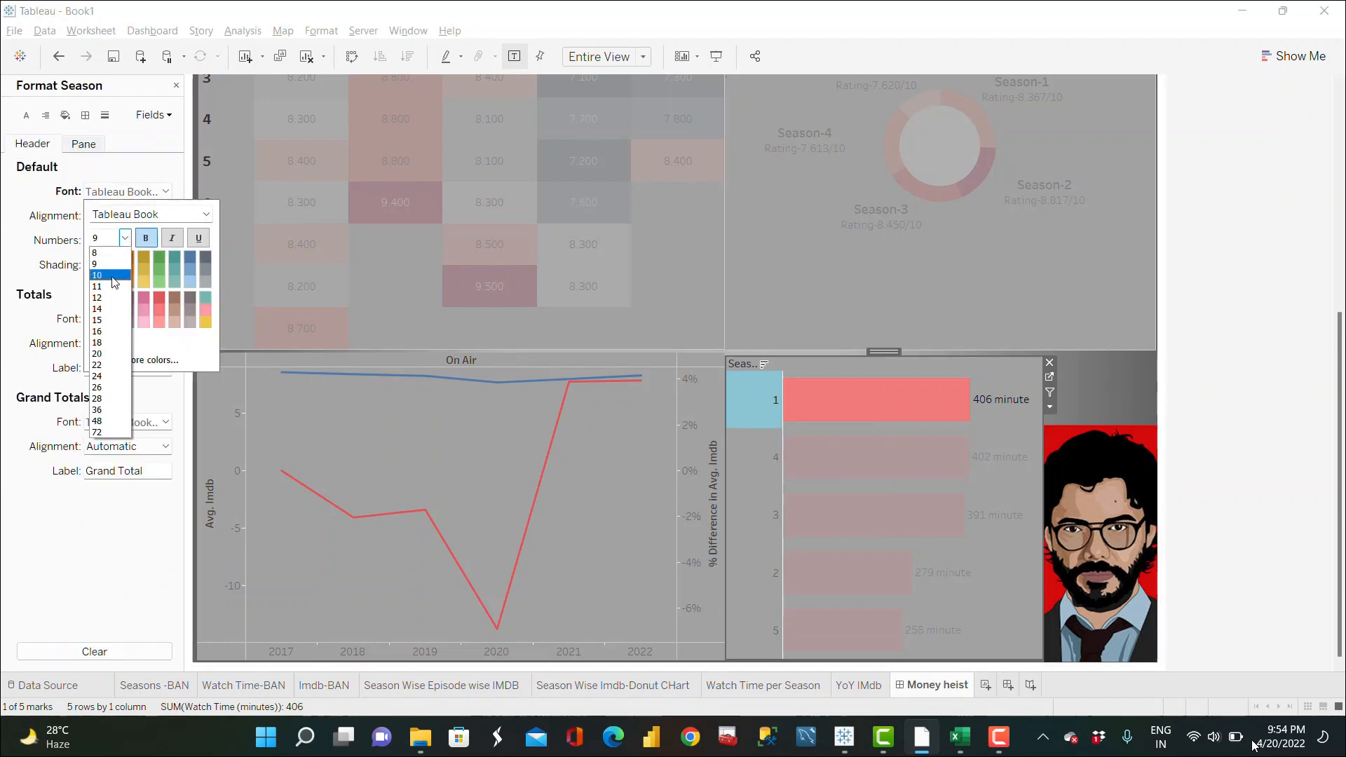
left_click(105, 289)
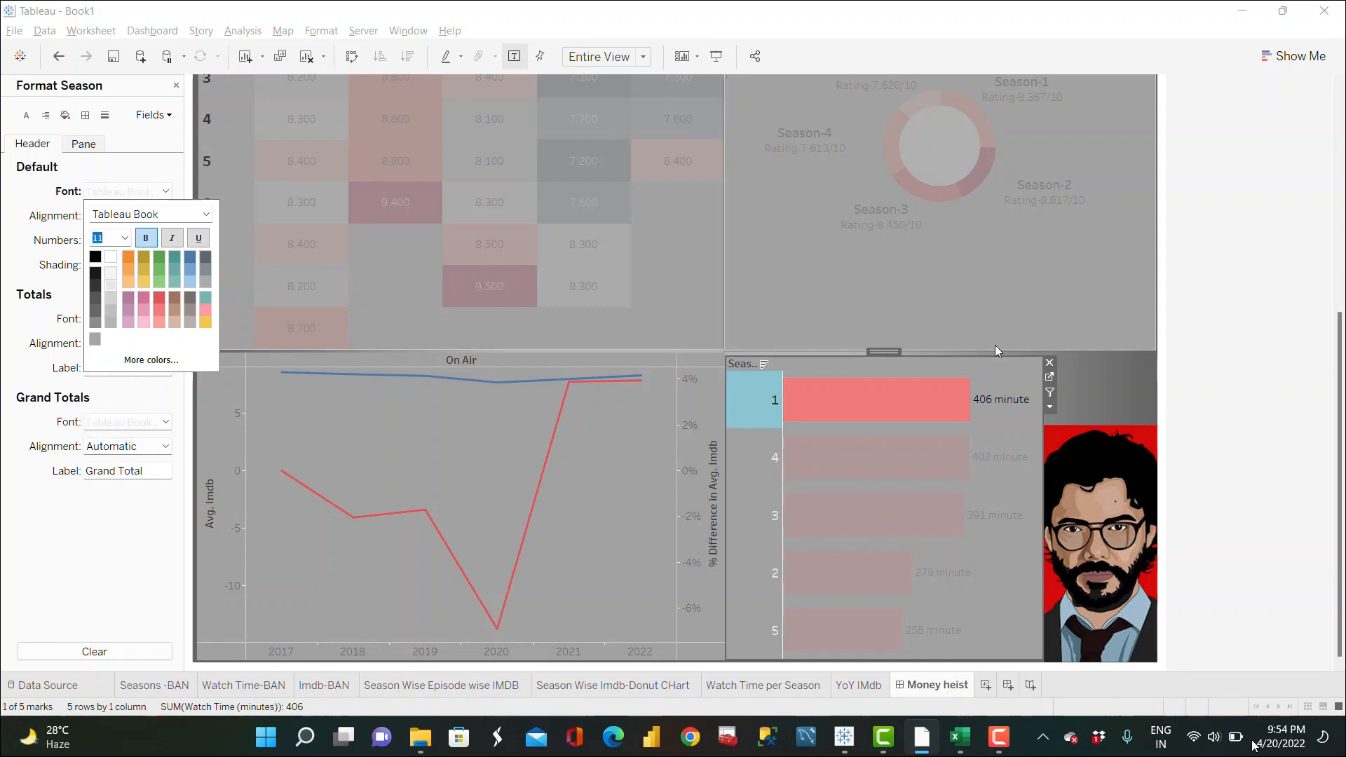
left_click(1109, 384)
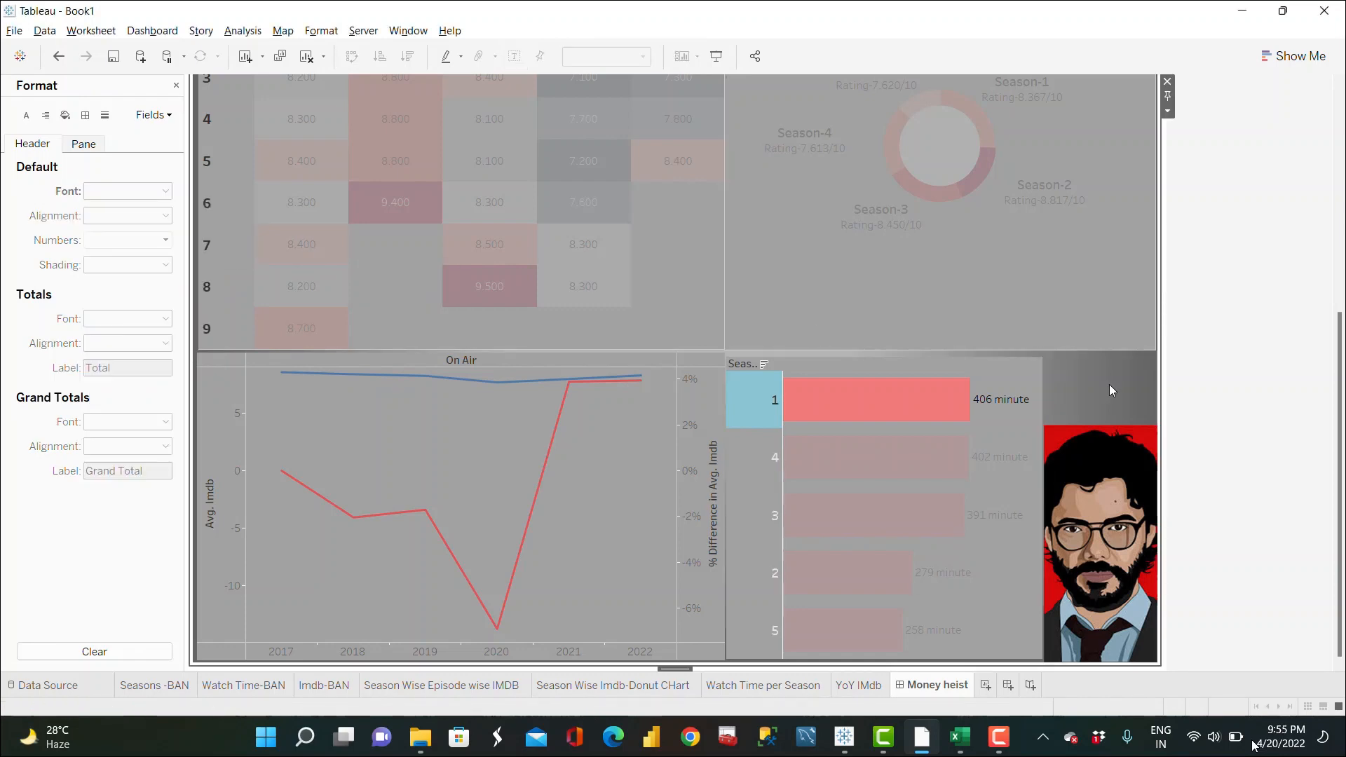
Step: Hide the field labels for rows in the watch-time chart
right_click(746, 364)
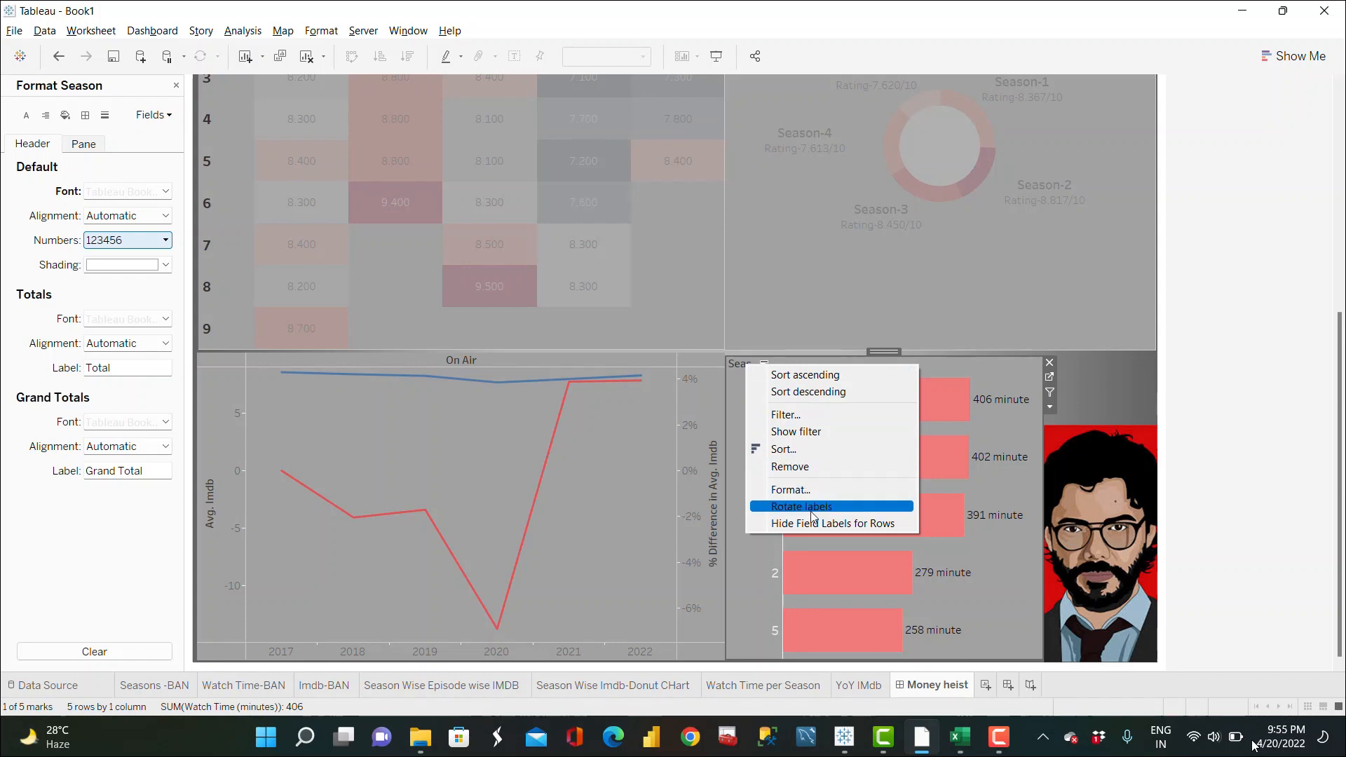
left_click(814, 517)
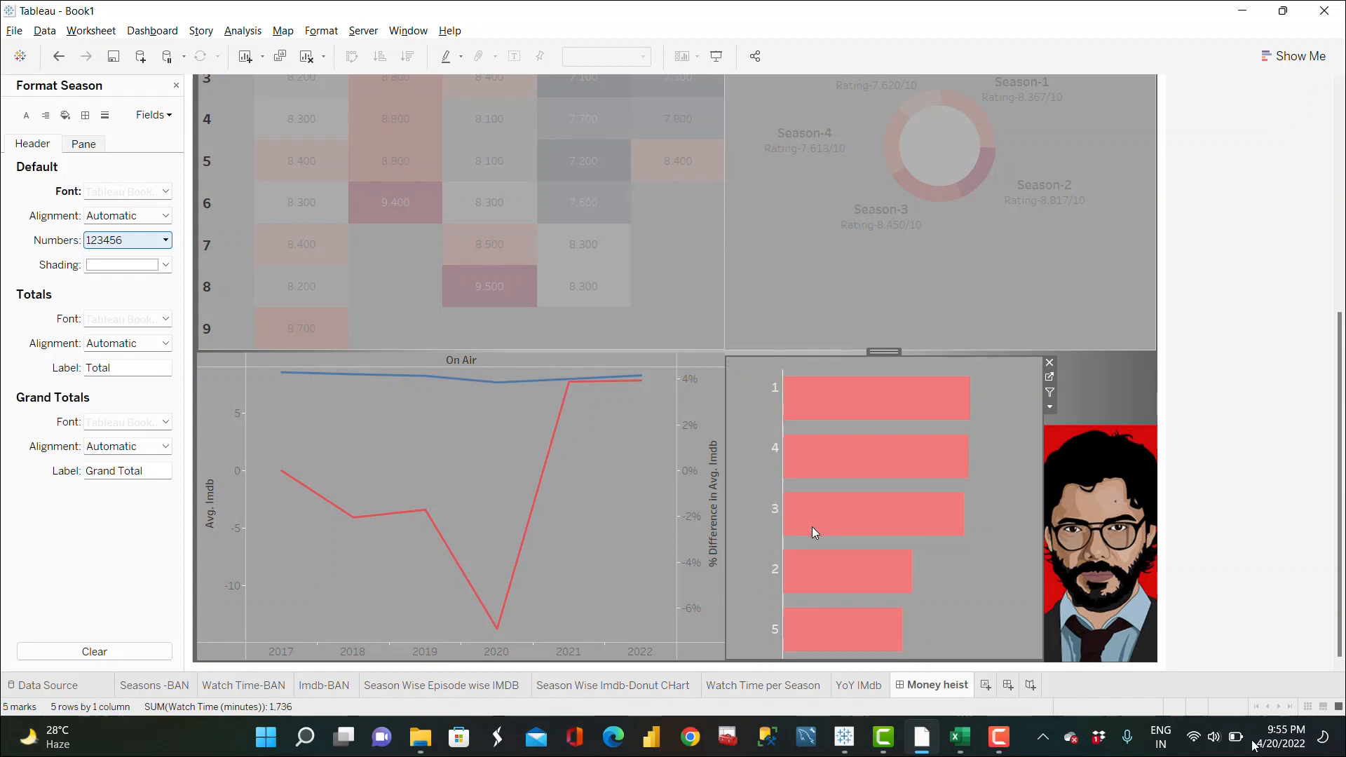
left_click(1119, 392)
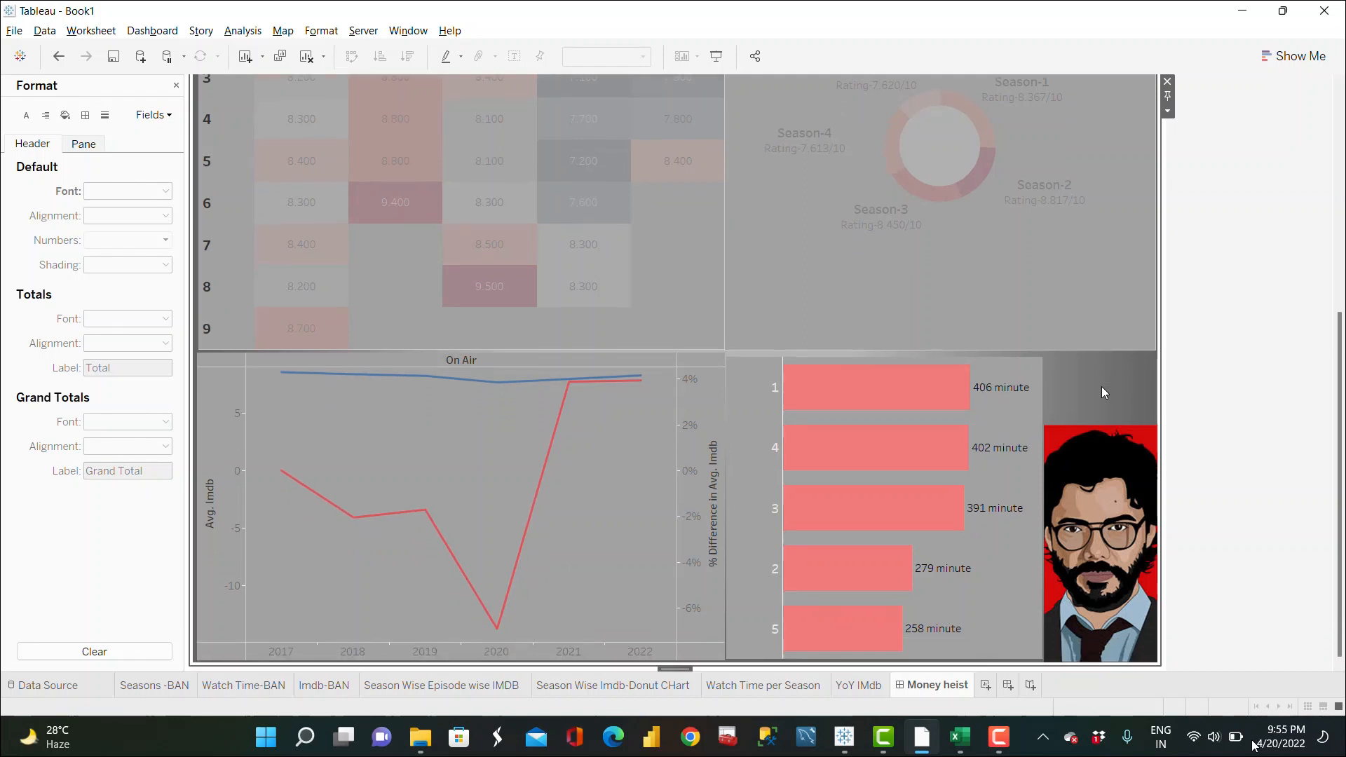
Step: Hide the YoY IMDb chart's axis headers and close the format pane
right_click(215, 504)
left_click(279, 650)
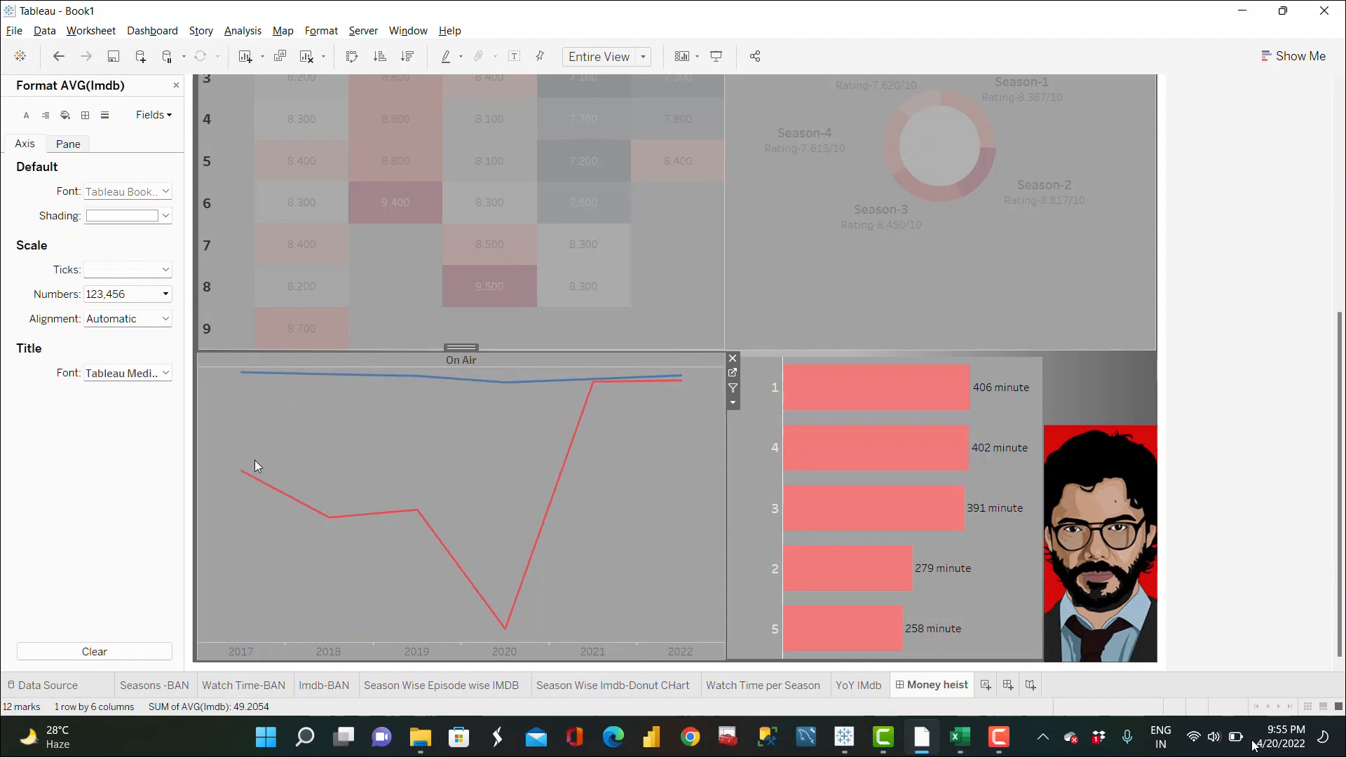
mouse_move(246, 476)
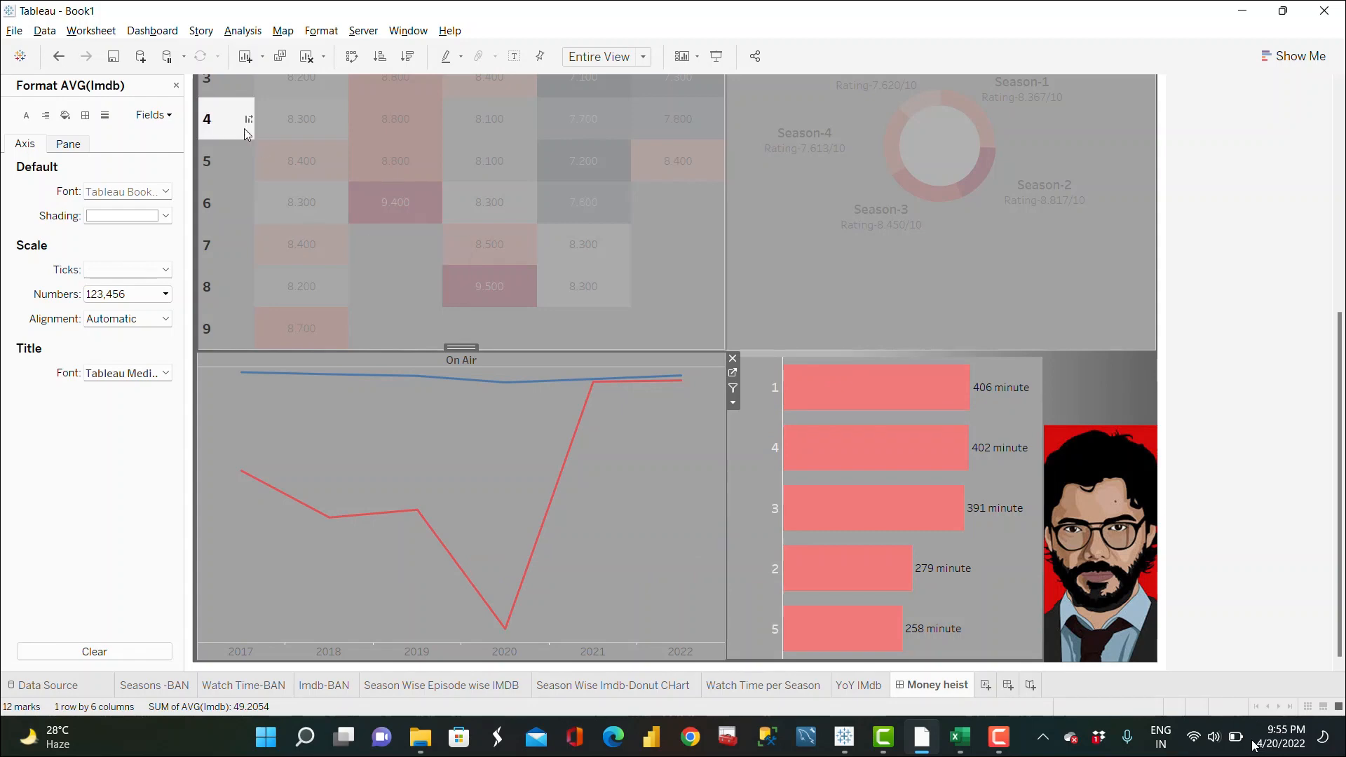
left_click(176, 85)
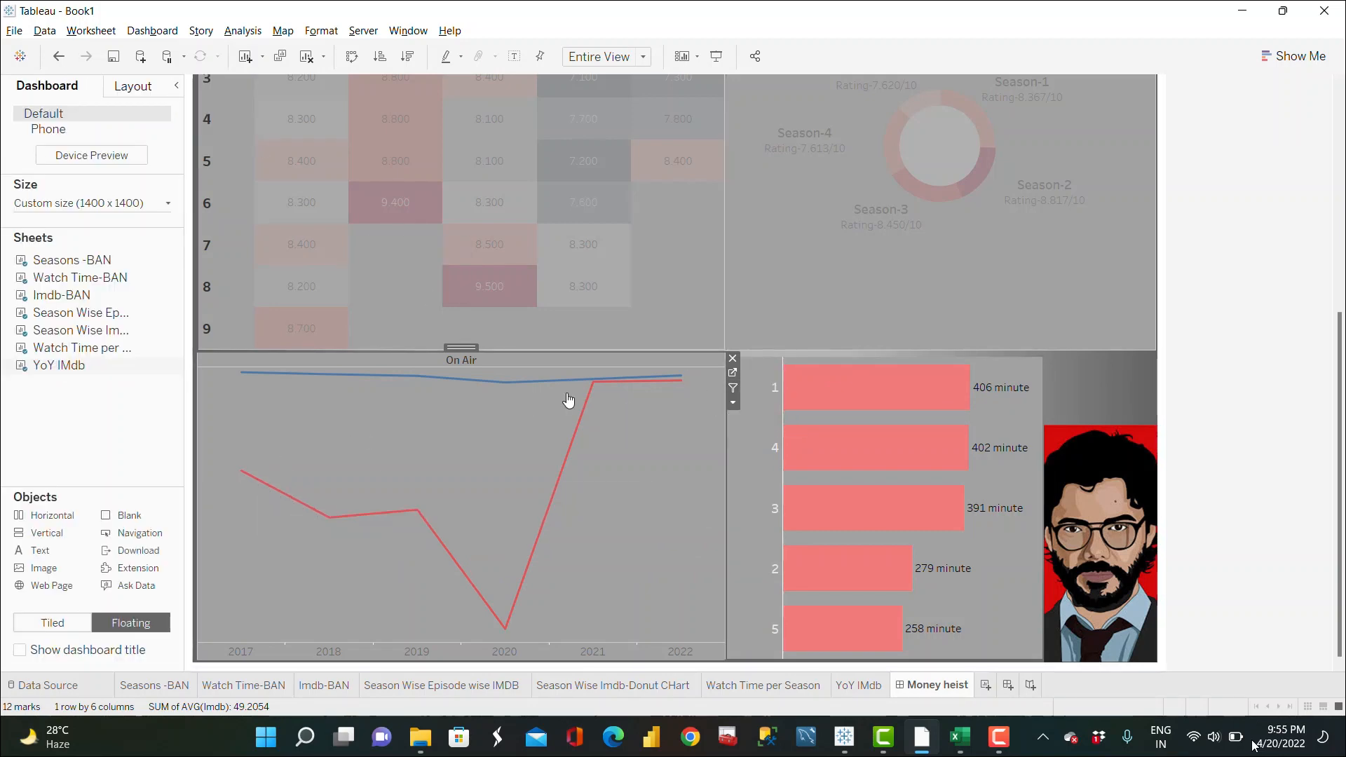
Step: Open the Season Wise Episode wise IMDB worksheet from the heatmap on the dashboard
left_click(1112, 379)
scroll(1112, 380, "up", 3)
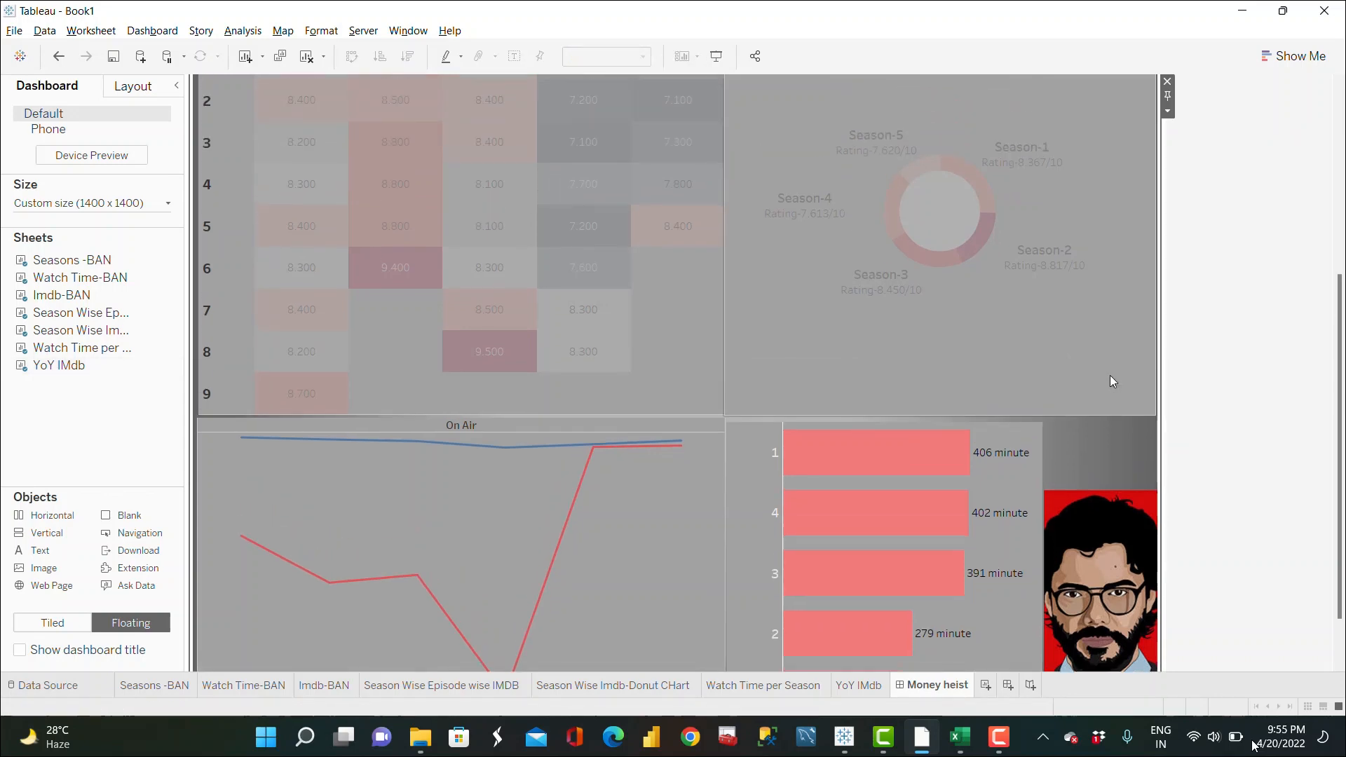
scroll(1109, 376, "up", 3)
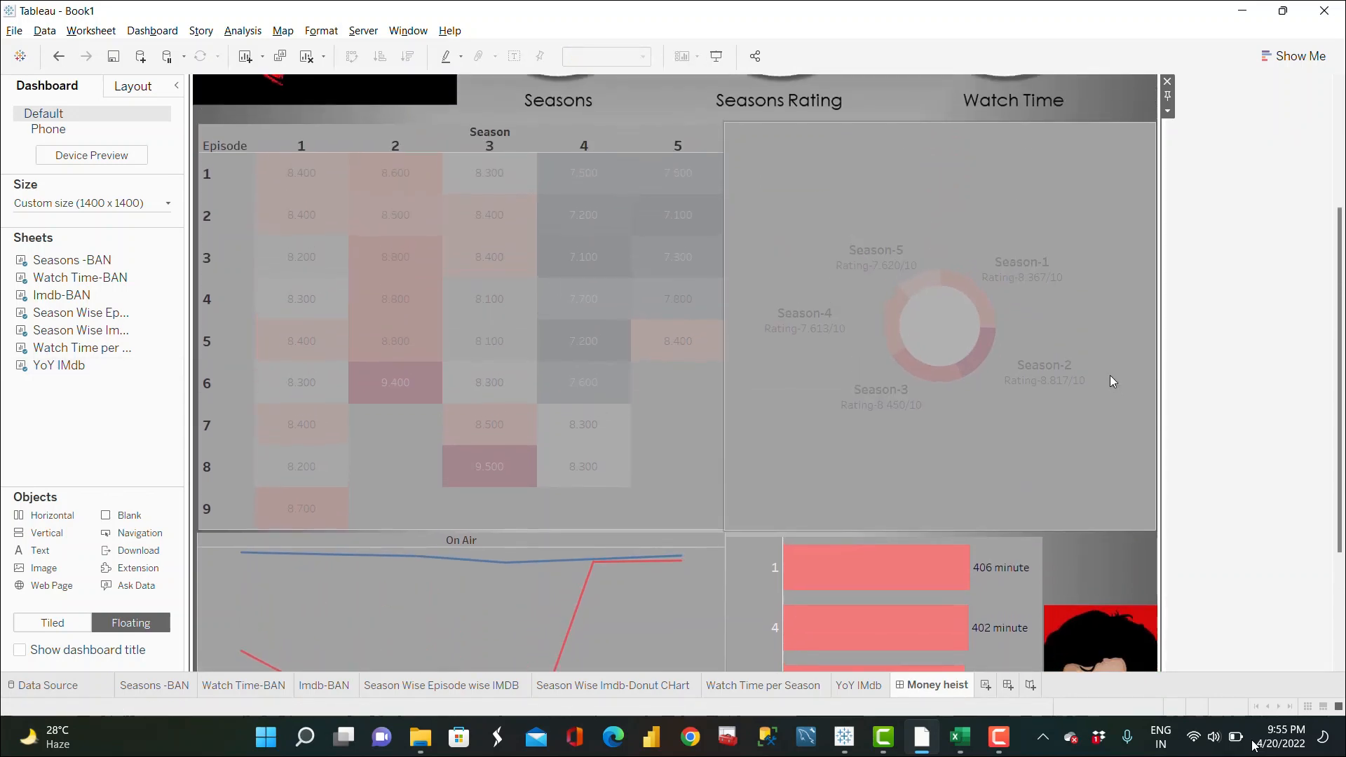
scroll(1110, 376, "up", 4)
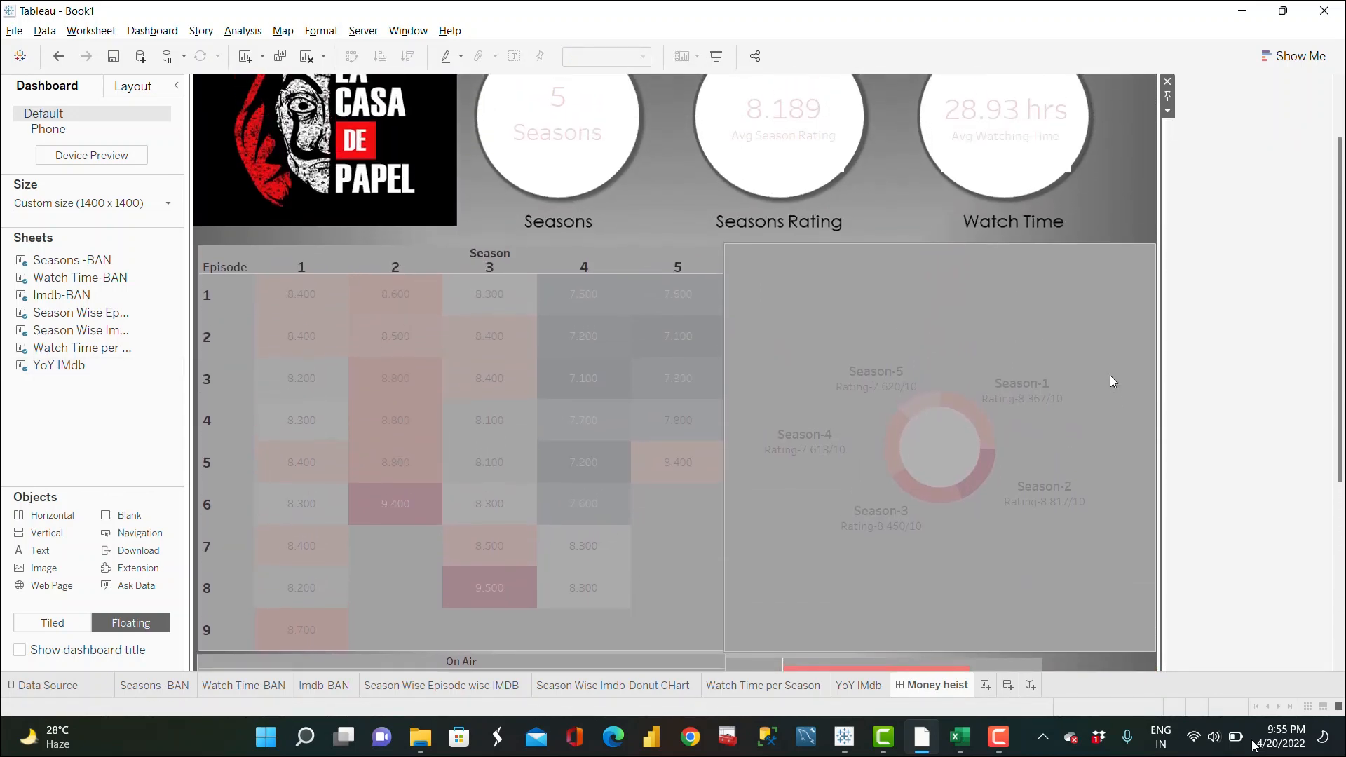
scroll(1110, 372, "up", 1)
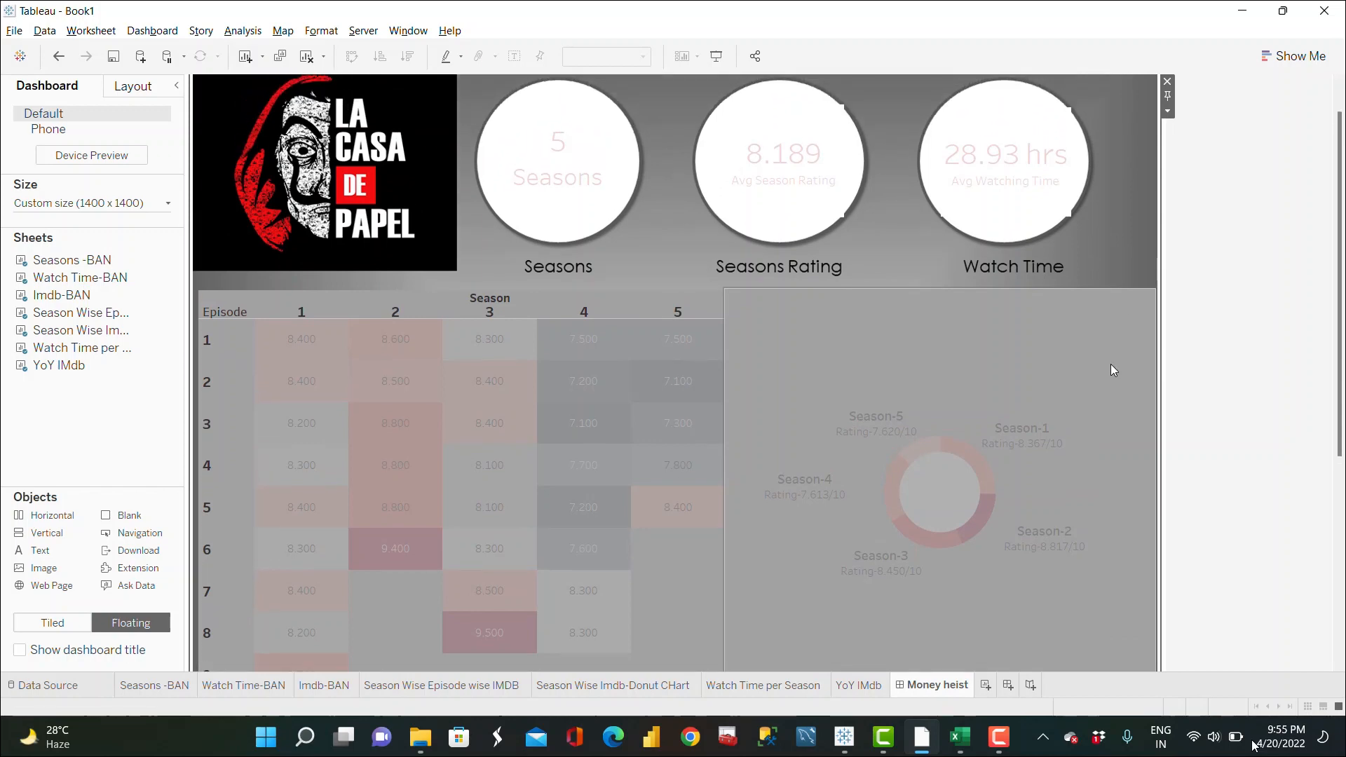
left_click(519, 381)
left_click(733, 310)
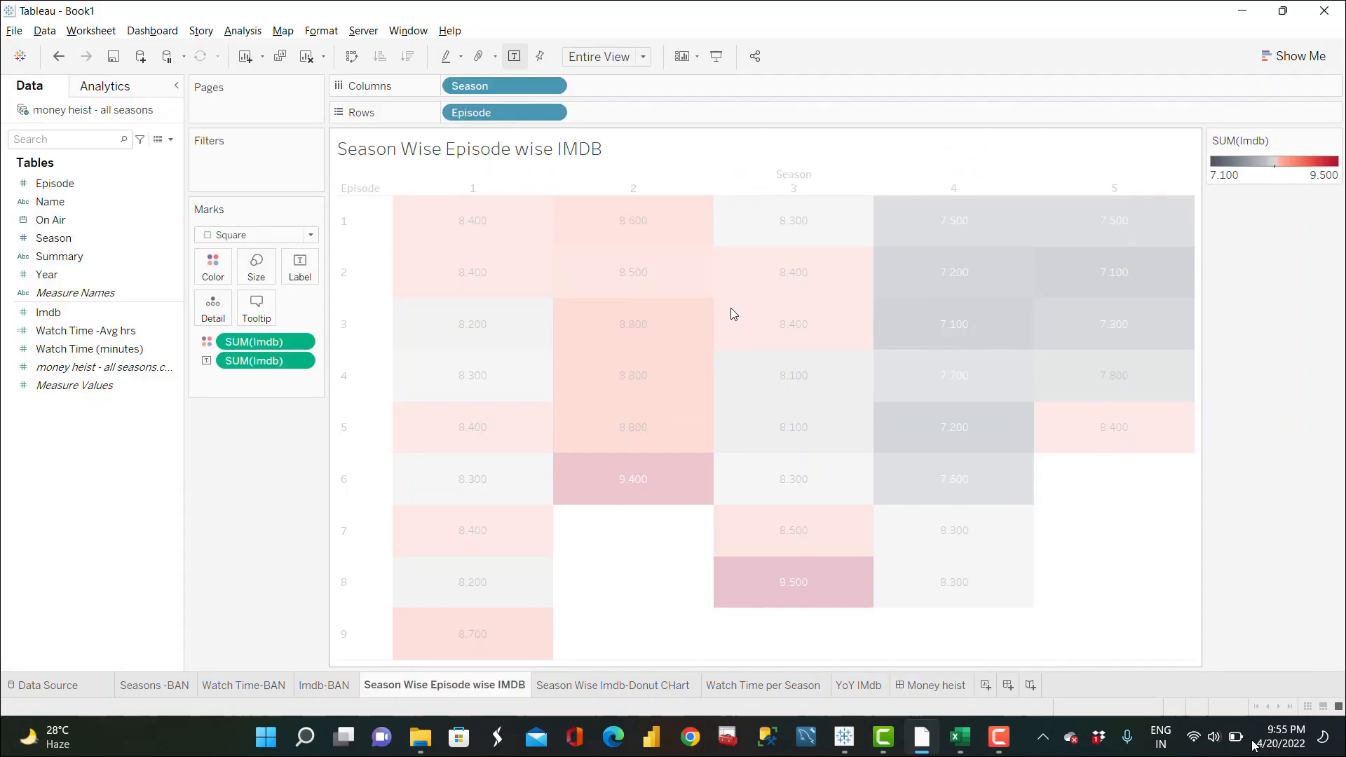
Step: Open the heatmap's tooltip editor and delete the Episode and Season labels and the Season line
left_click(259, 307)
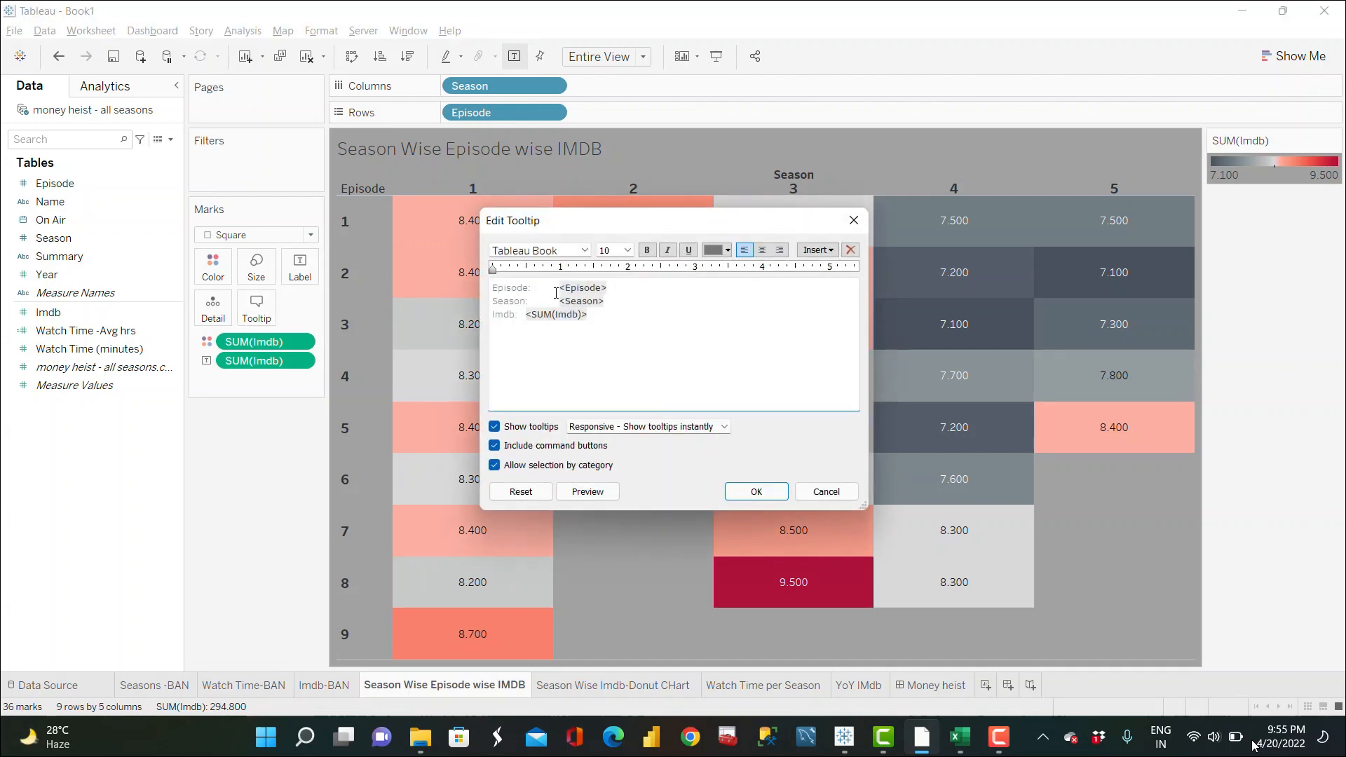
left_click(556, 293)
key("BackSpace")
key("BackSpace")
key("BackSpace")
key("BackSpace")
key("BackSpace")
key("BackSpace")
key("BackSpace")
key("BackSpace")
key("BackSpace")
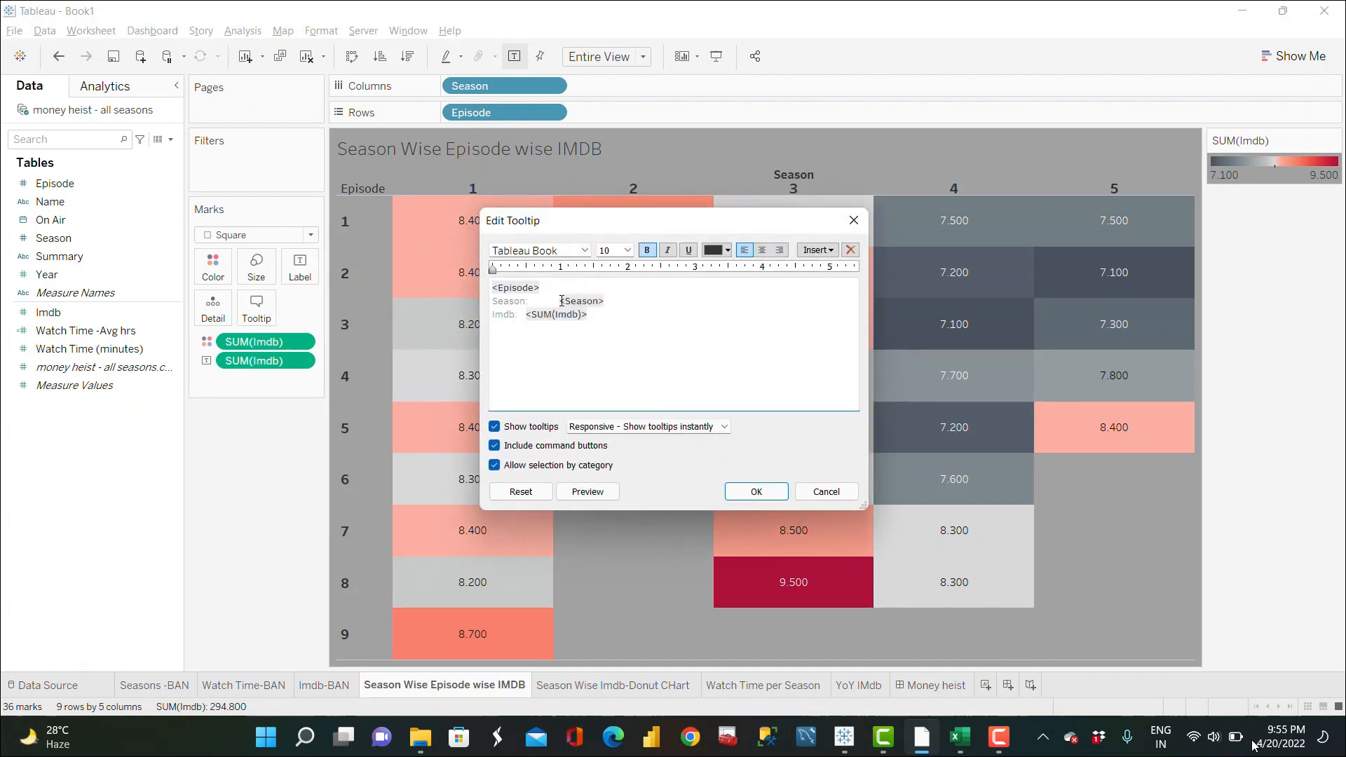
key("BackSpace")
key("BackSpace")
key("BackSpace")
key("BackSpace")
key("BackSpace")
key("BackSpace")
key("BackSpace")
key("BackSpace")
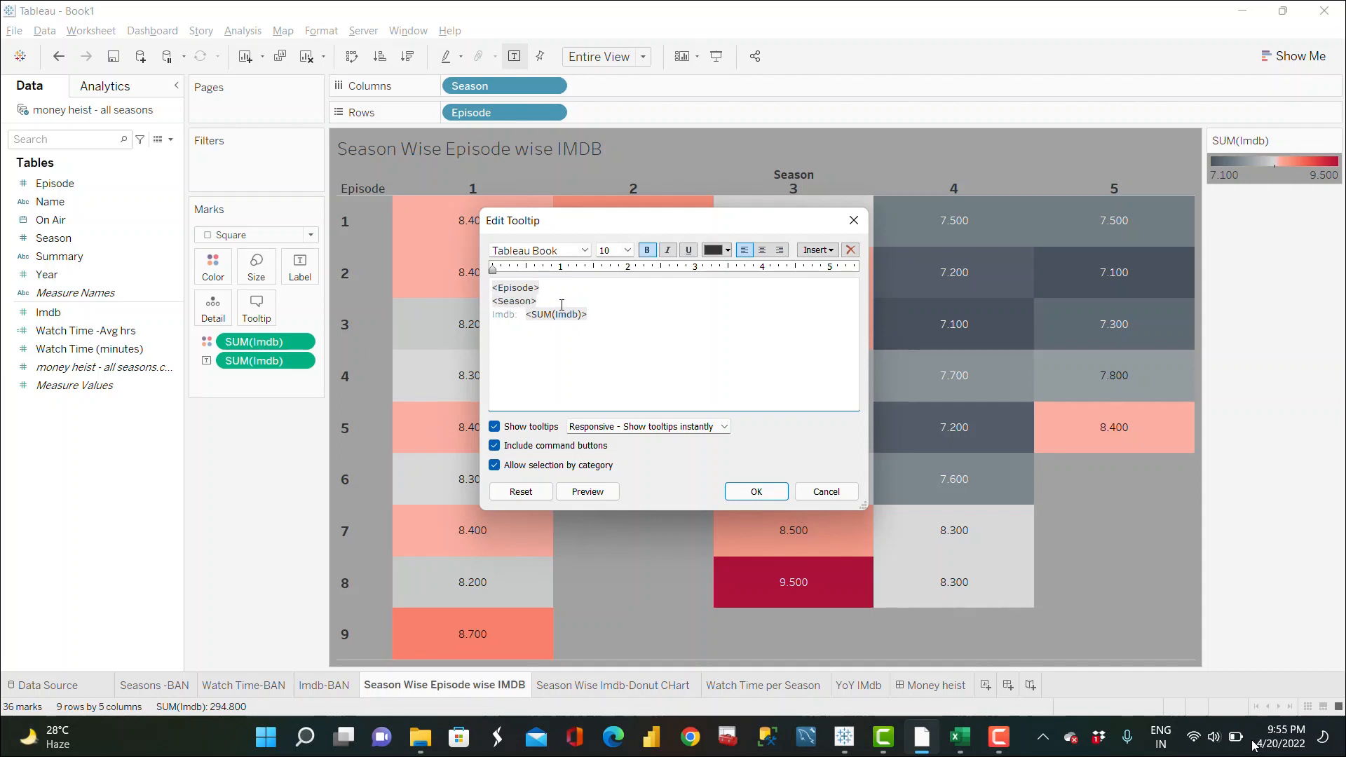
left_click_drag(556, 304, 487, 303)
key("ctrl+c")
key("BackSpace")
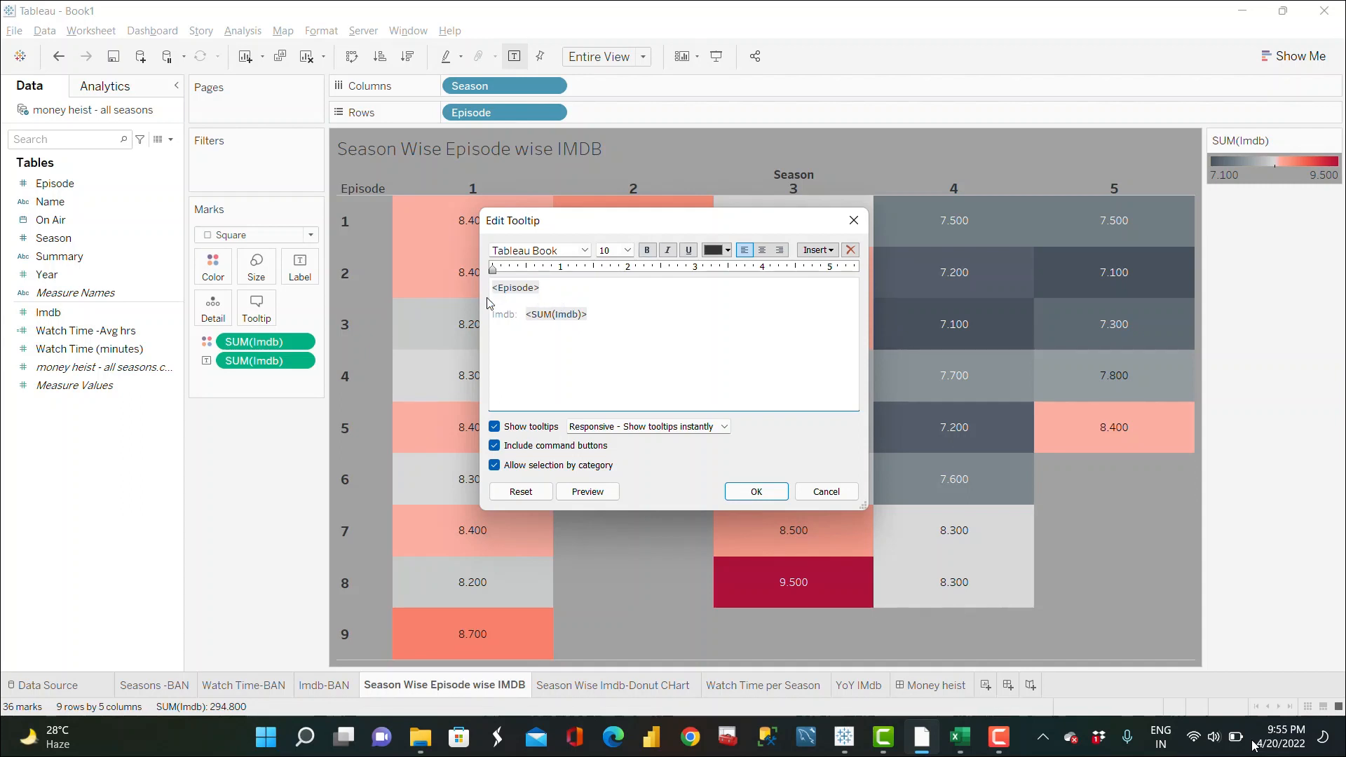
Step: Rewrite the tooltip's first line as Season-<Season>: Episode-<Episode>
left_click(494, 286)
key("ctrl+v")
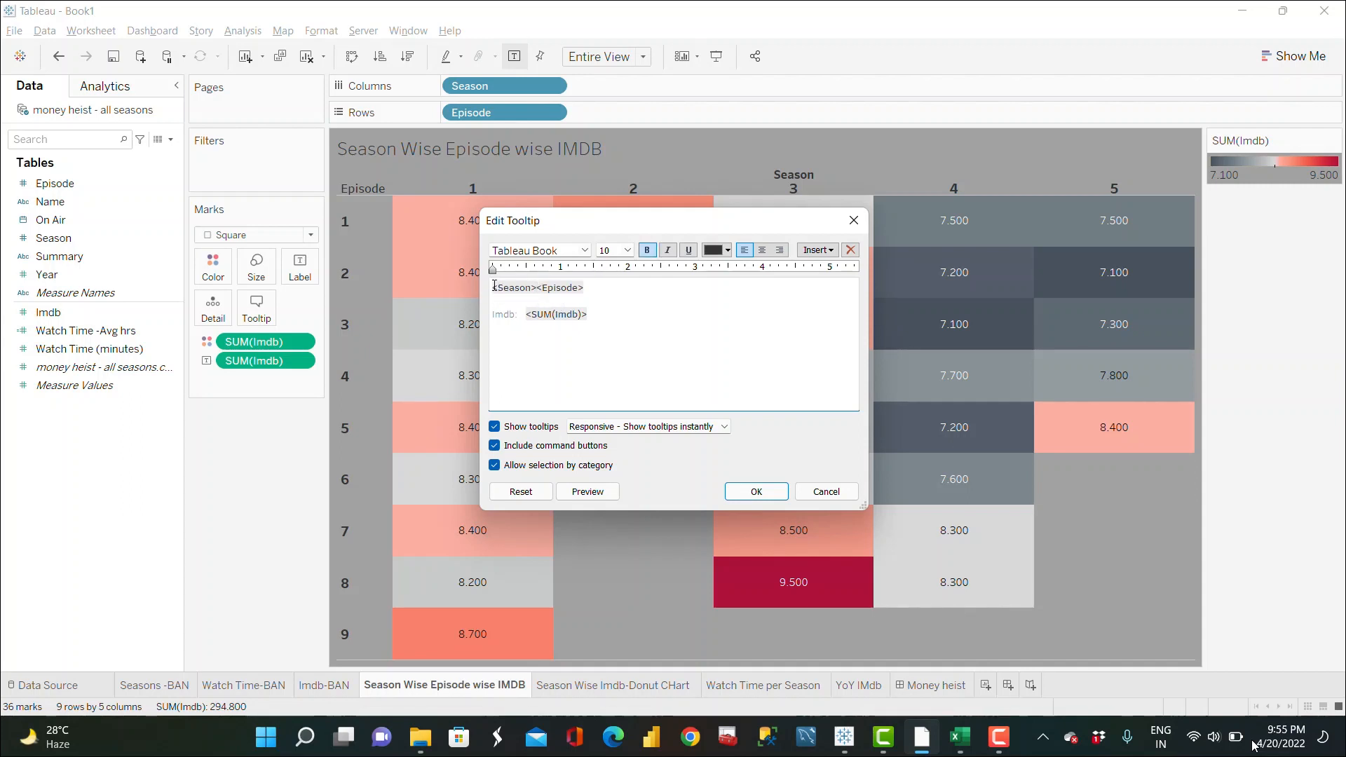
type("Season-0")
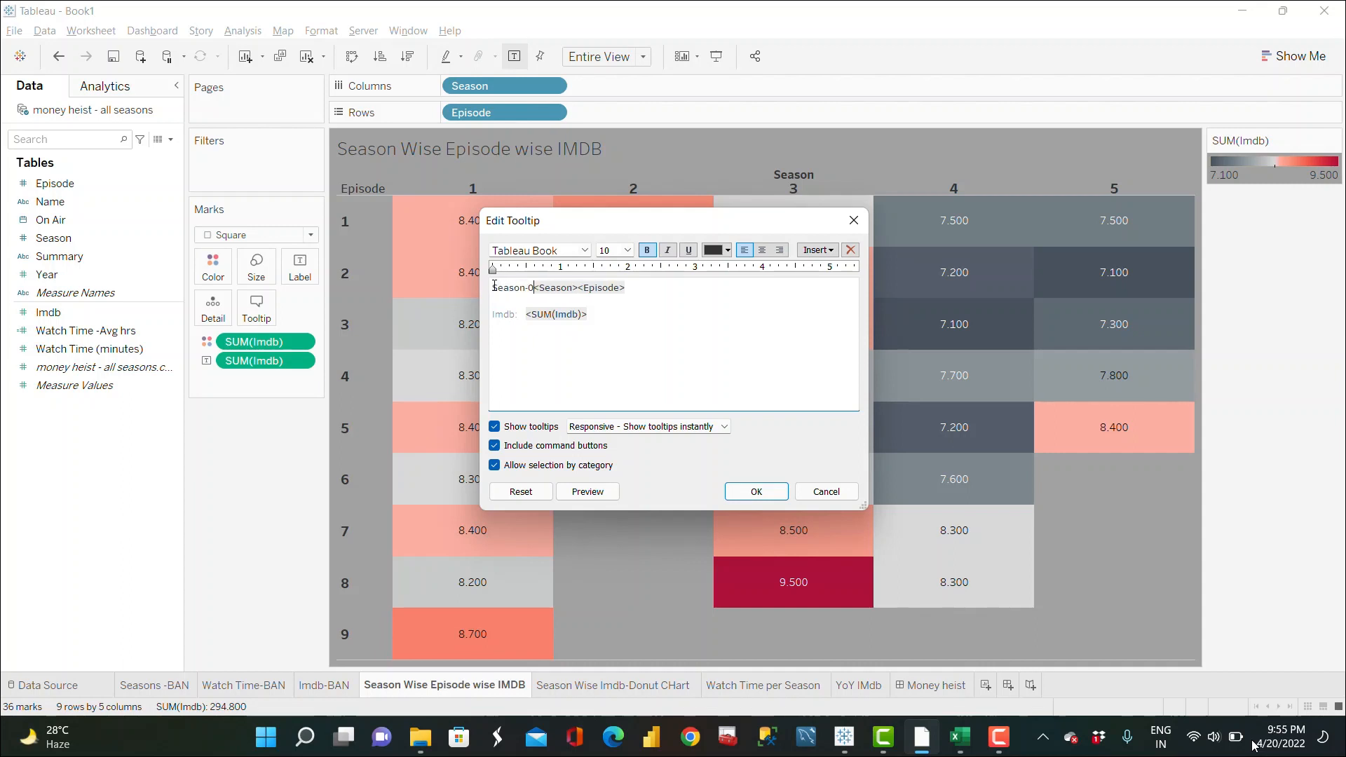
key("BackSpace")
type("Episode-")
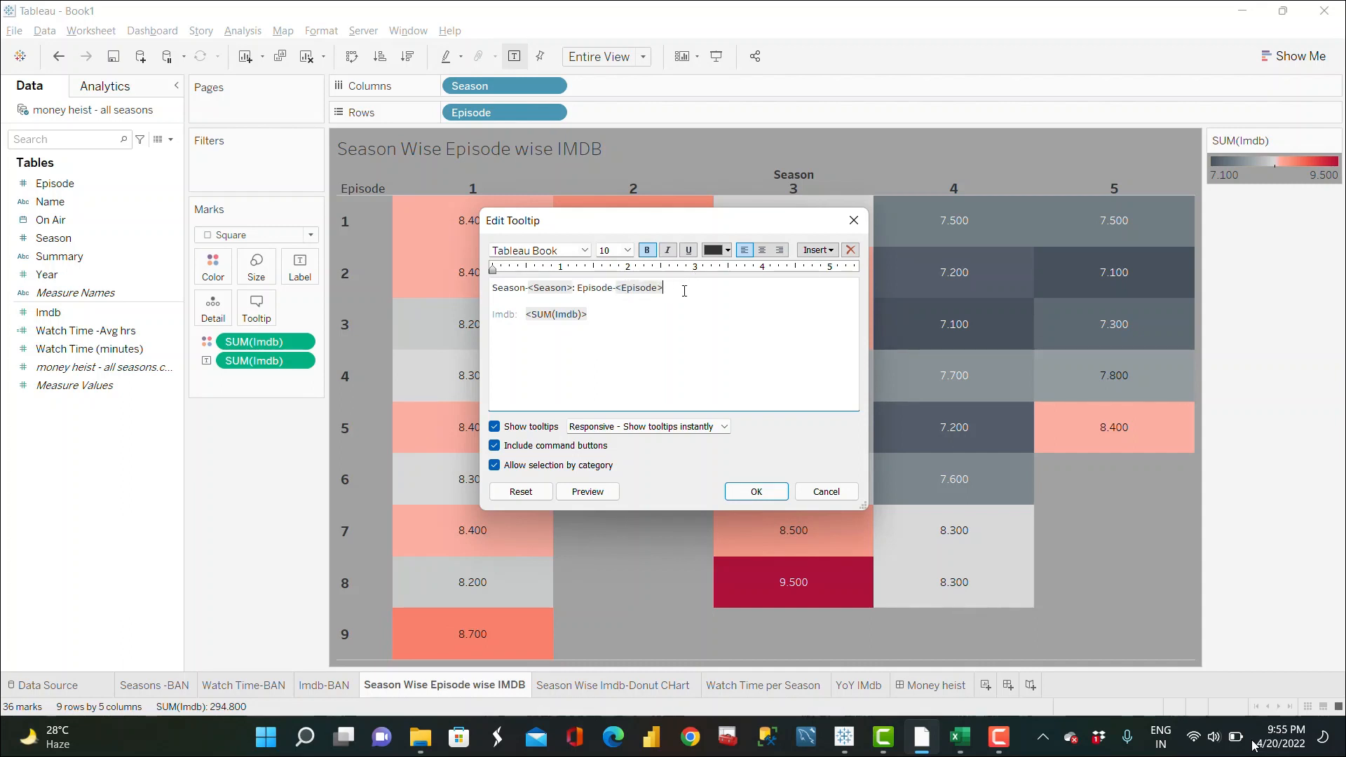
Step: Enlarge the tooltip's first line font, remove the blank line below it, and confirm
left_click_drag(685, 291, 494, 294)
left_click(627, 250)
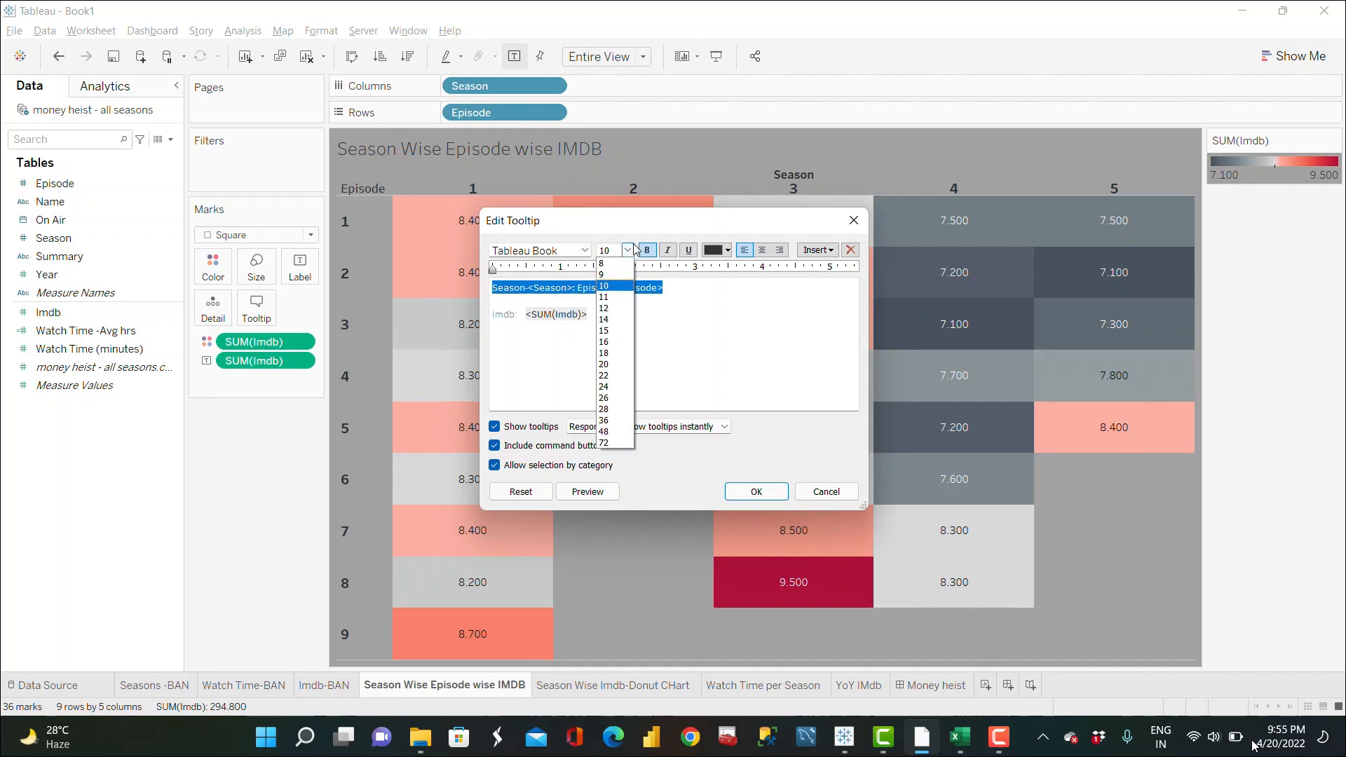
left_click(611, 371)
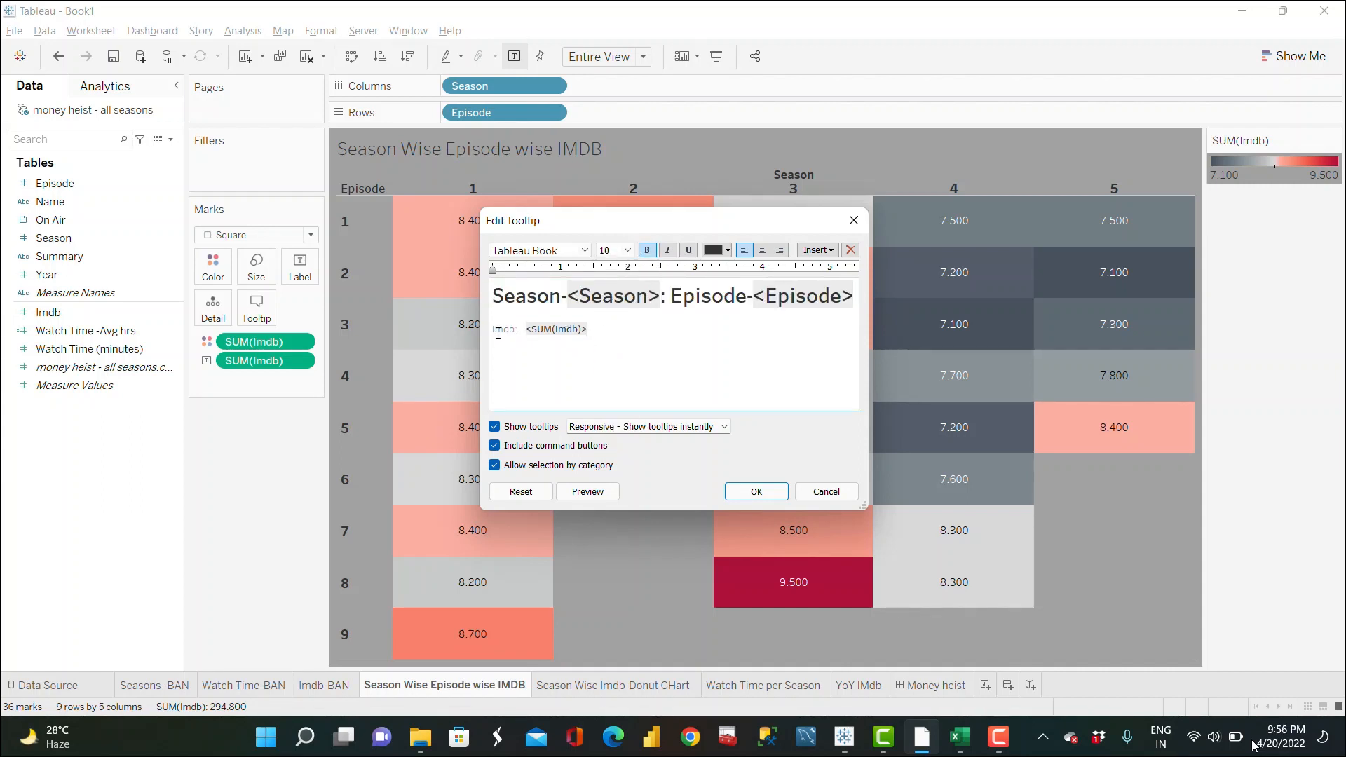
left_click(493, 332)
key("BackSpace")
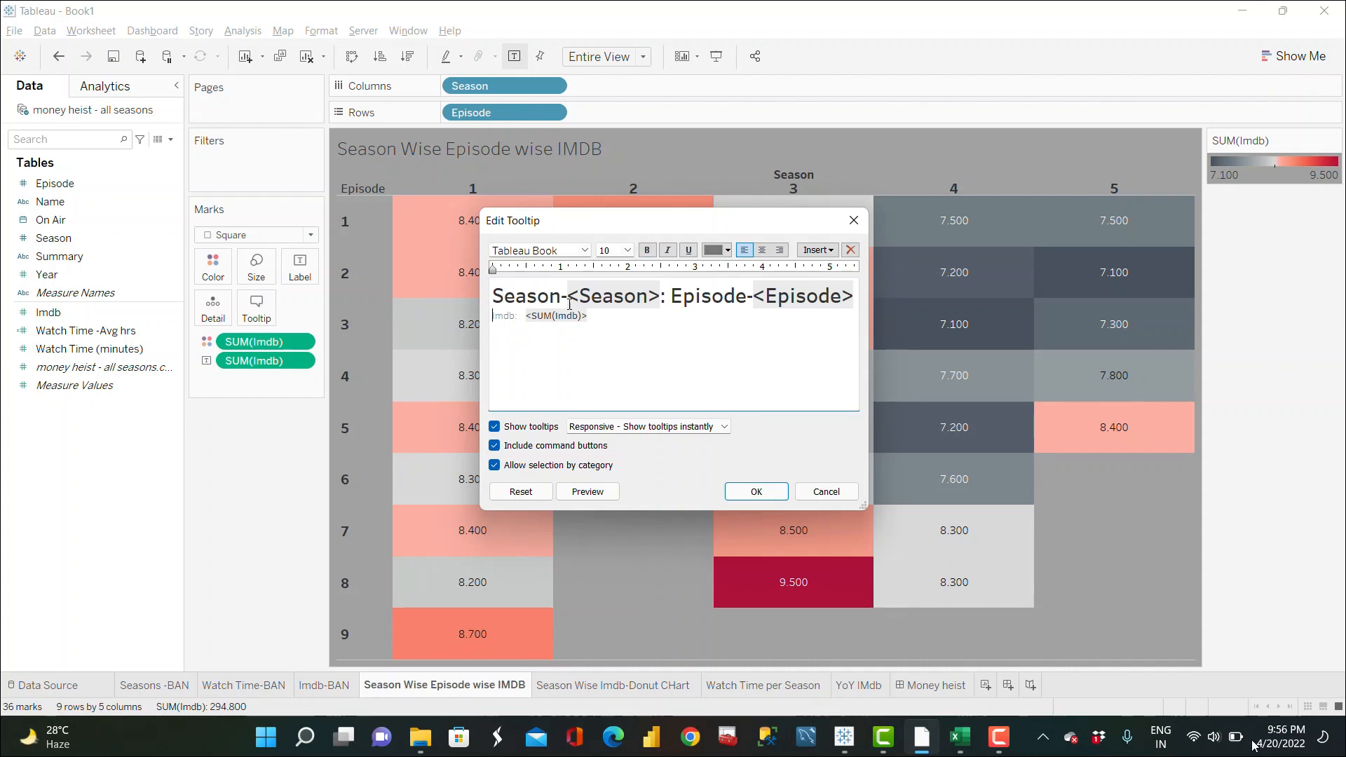
left_click(758, 493)
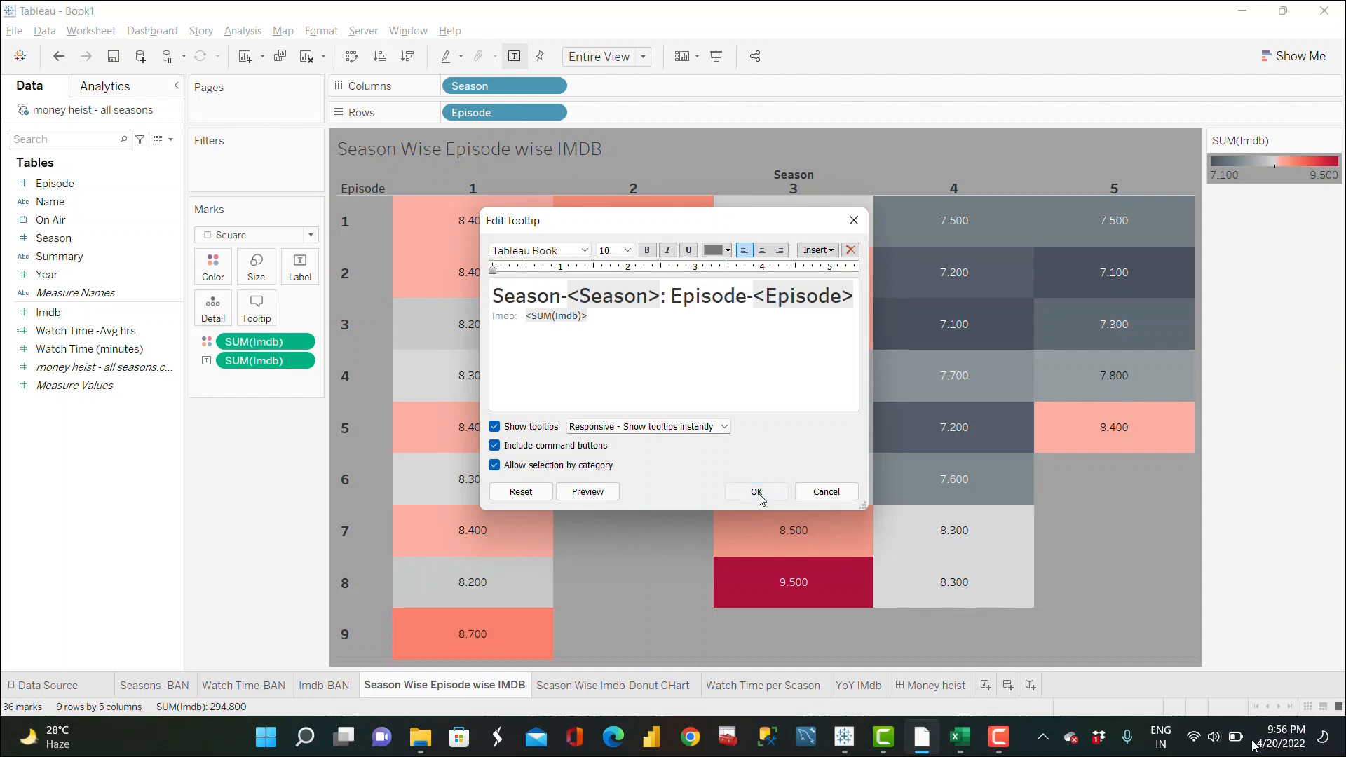
Step: Add the Summary field to the heatmap's tooltip
left_click(75, 257)
left_click(74, 257)
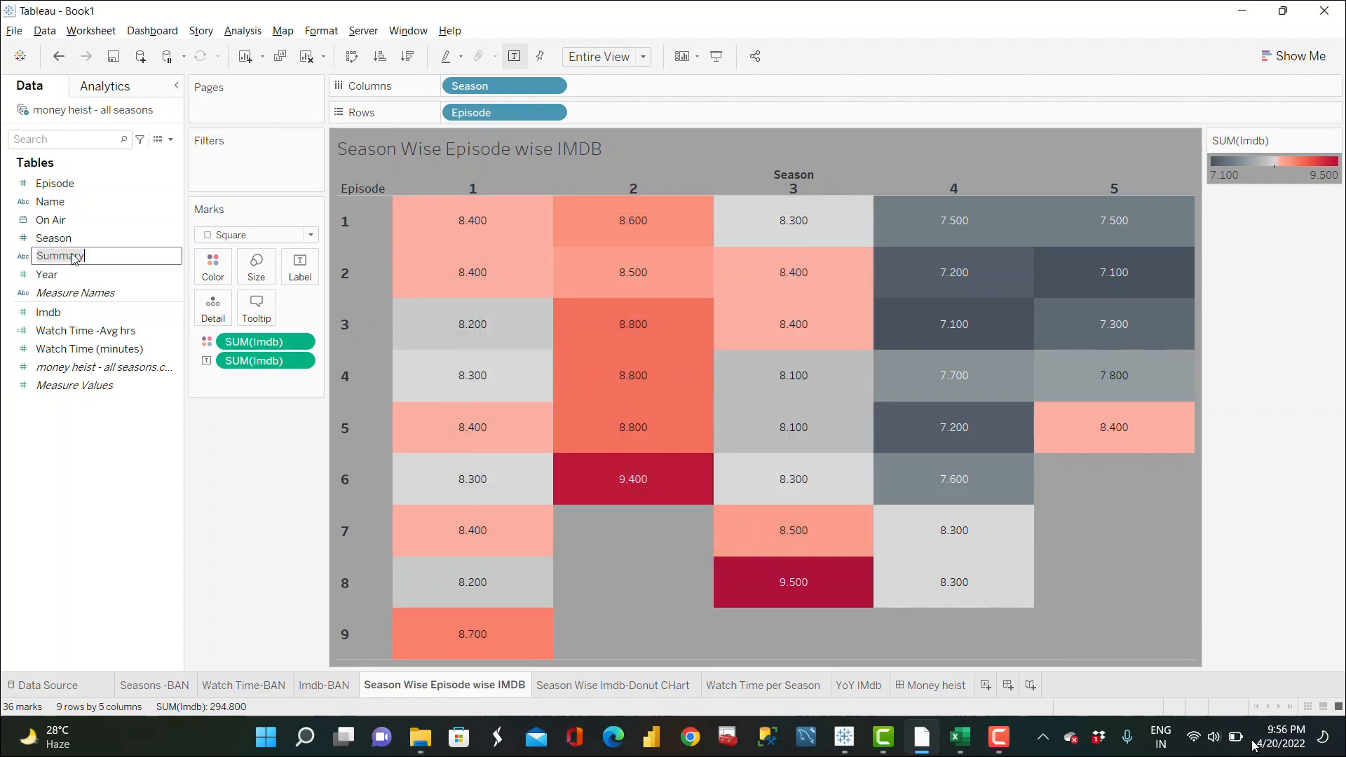
left_click(233, 427)
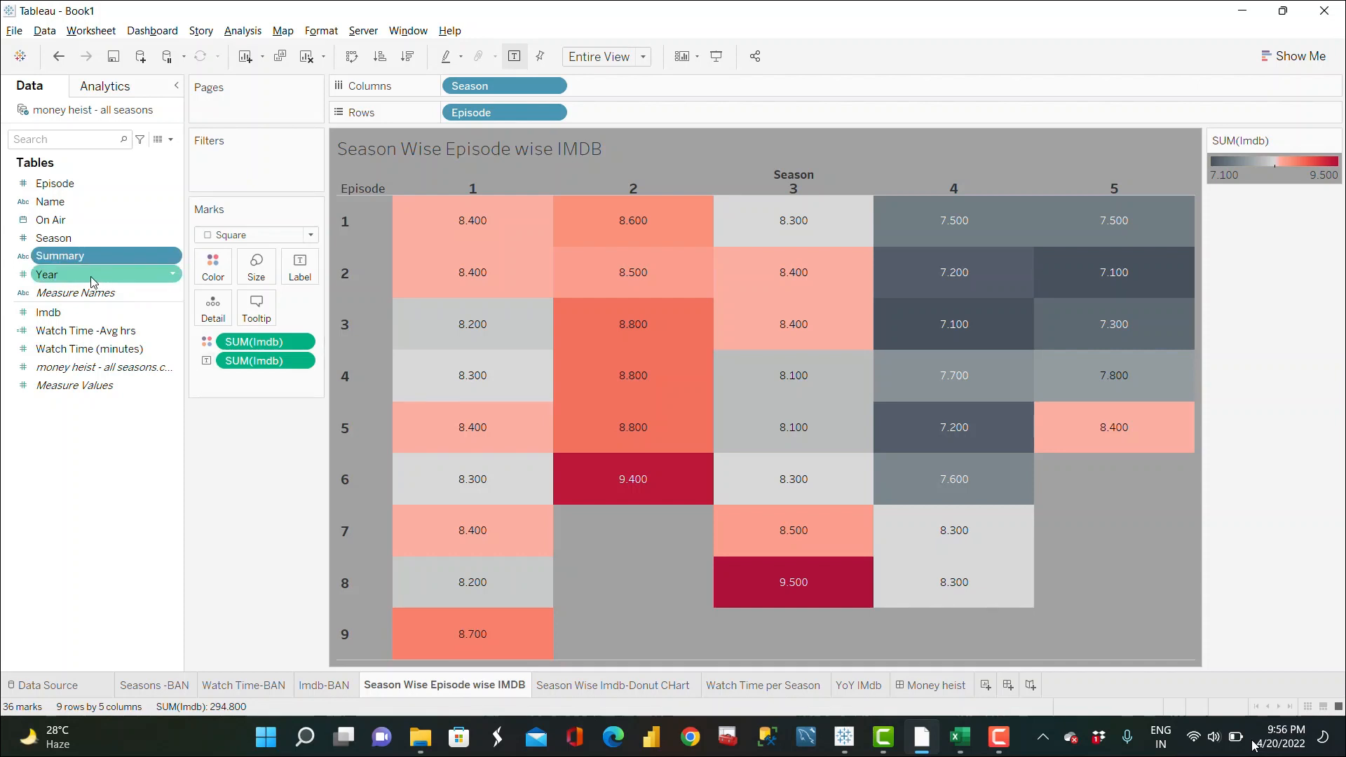
left_click_drag(77, 258, 256, 307)
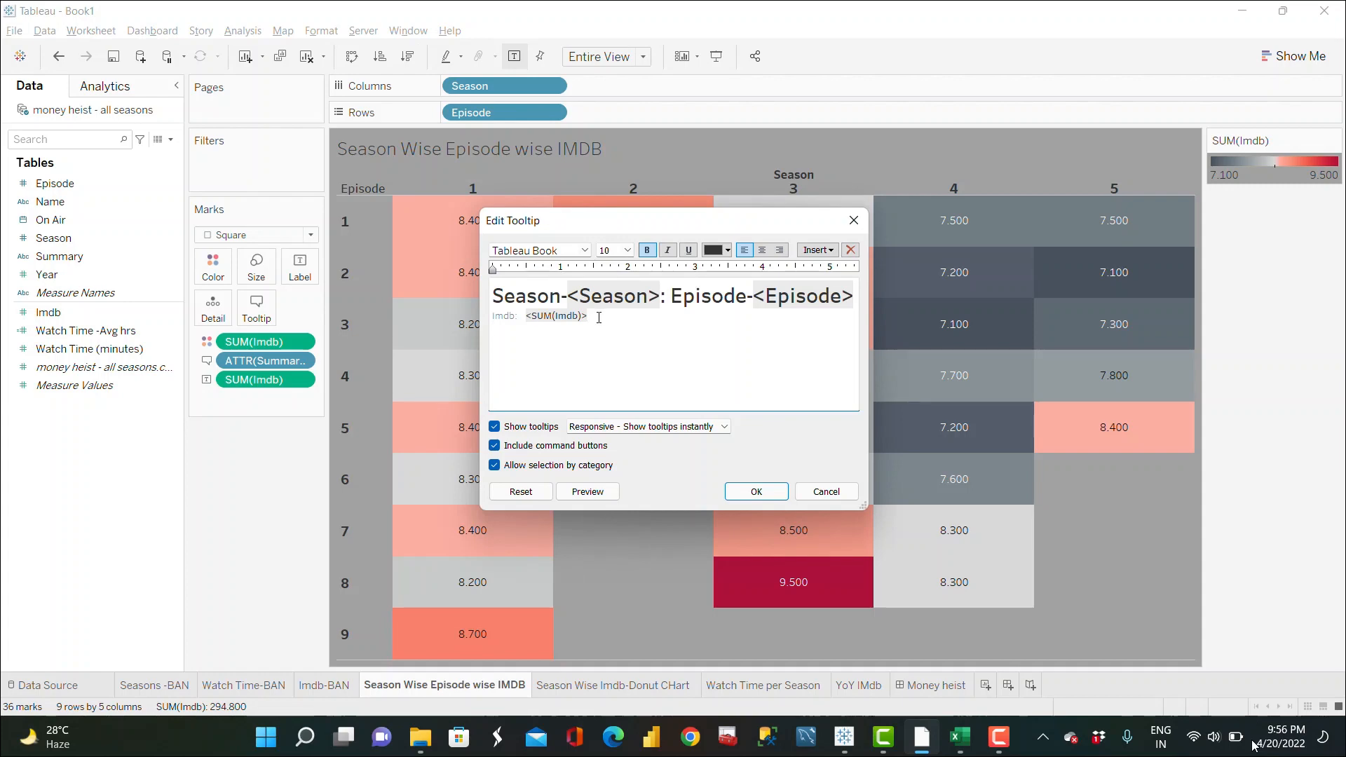
Step: Insert ATTR(Summary) into the heatmap tooltip text below the rating line and confirm
left_click(818, 250)
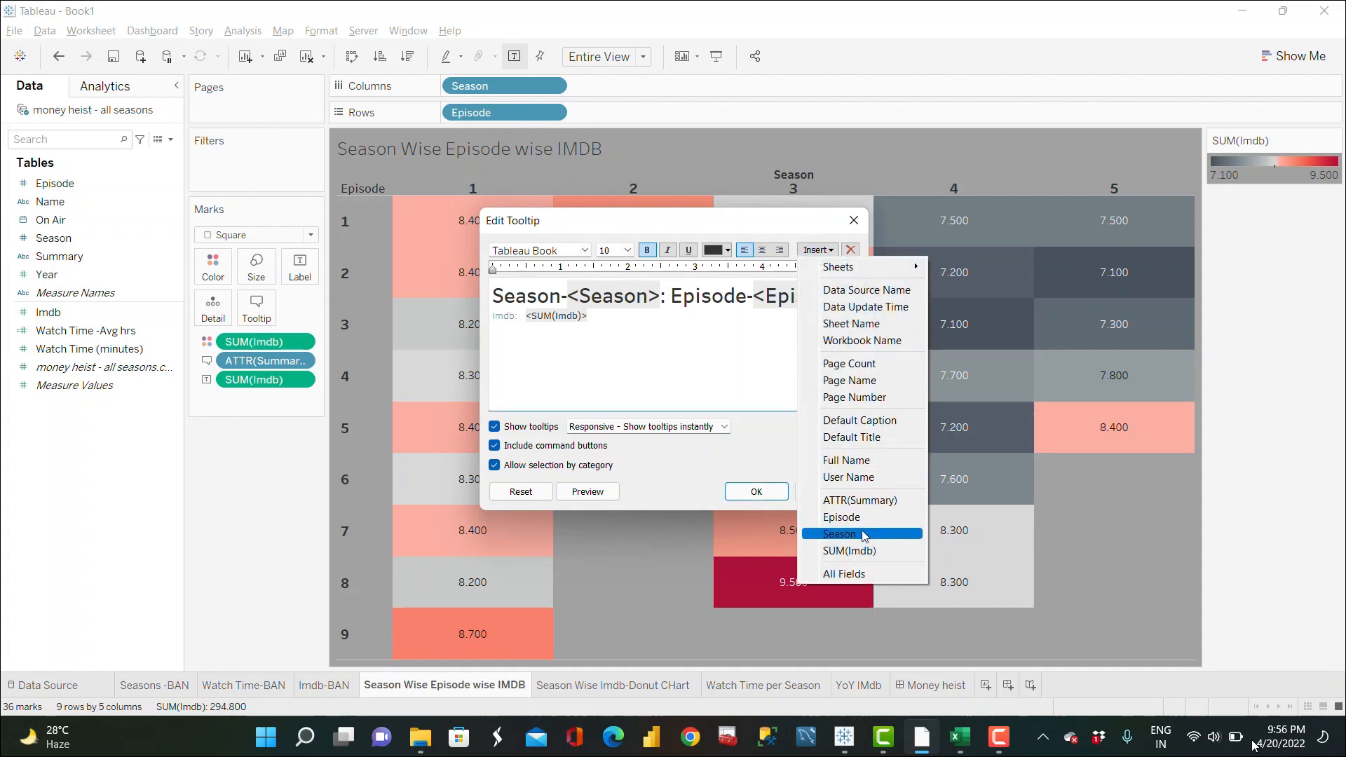
left_click(861, 500)
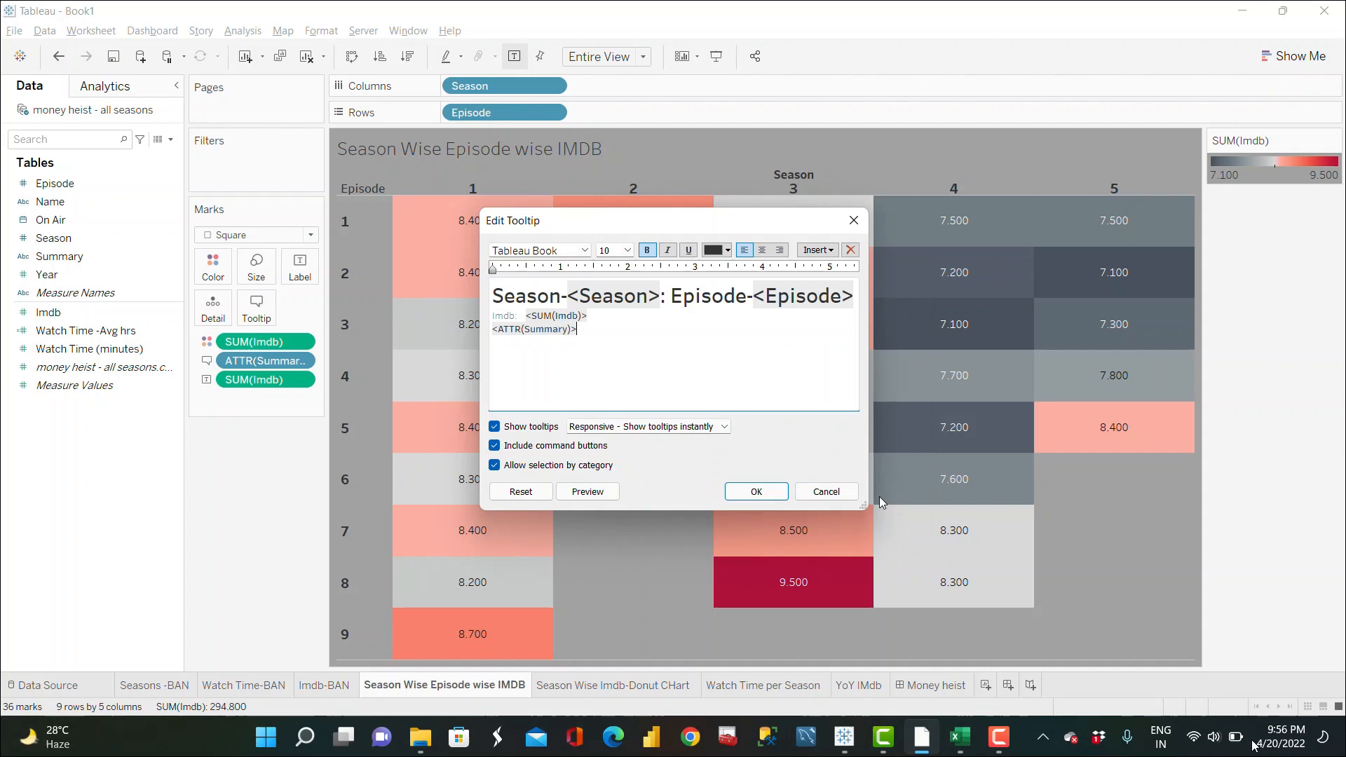
left_click(757, 491)
Step: Recolour the heatmap tooltip's Season-Episode title line with a reddish font colour
mouse_move(480, 238)
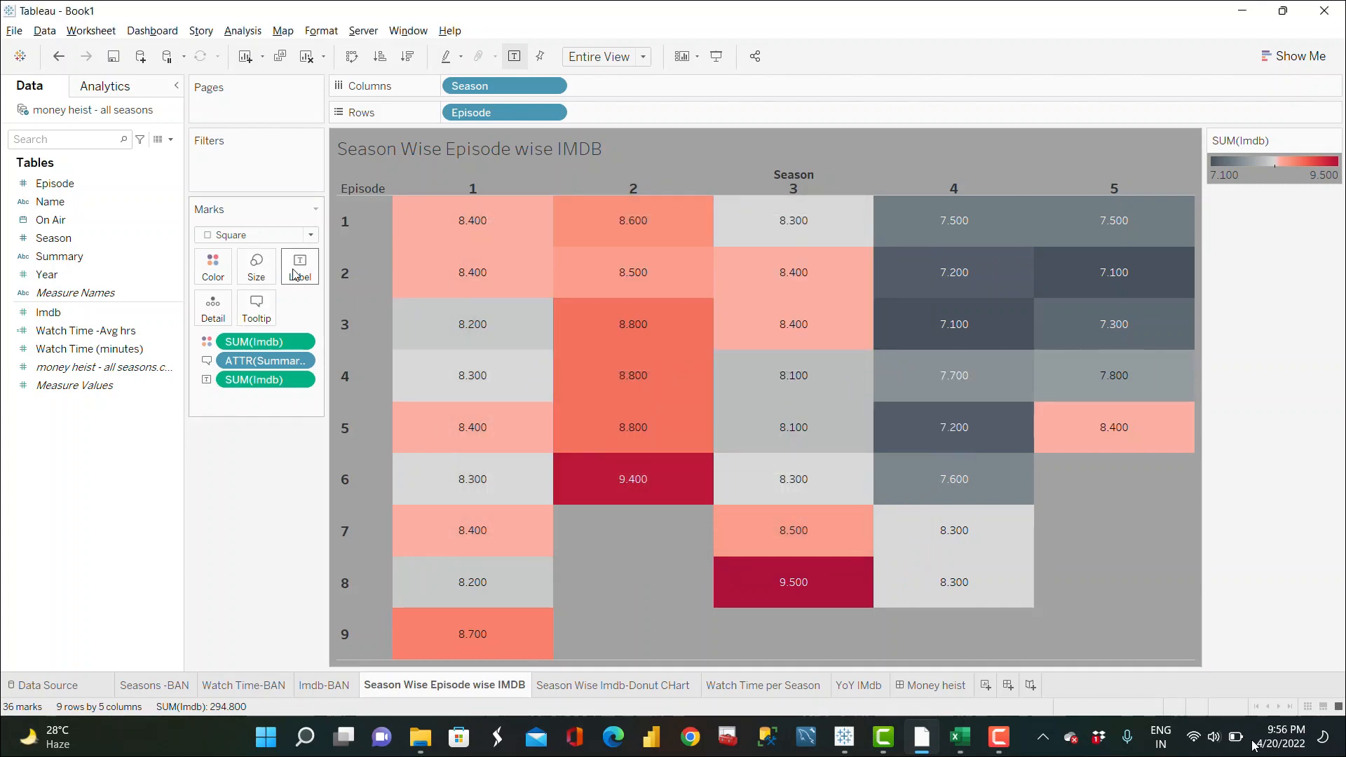
left_click(256, 307)
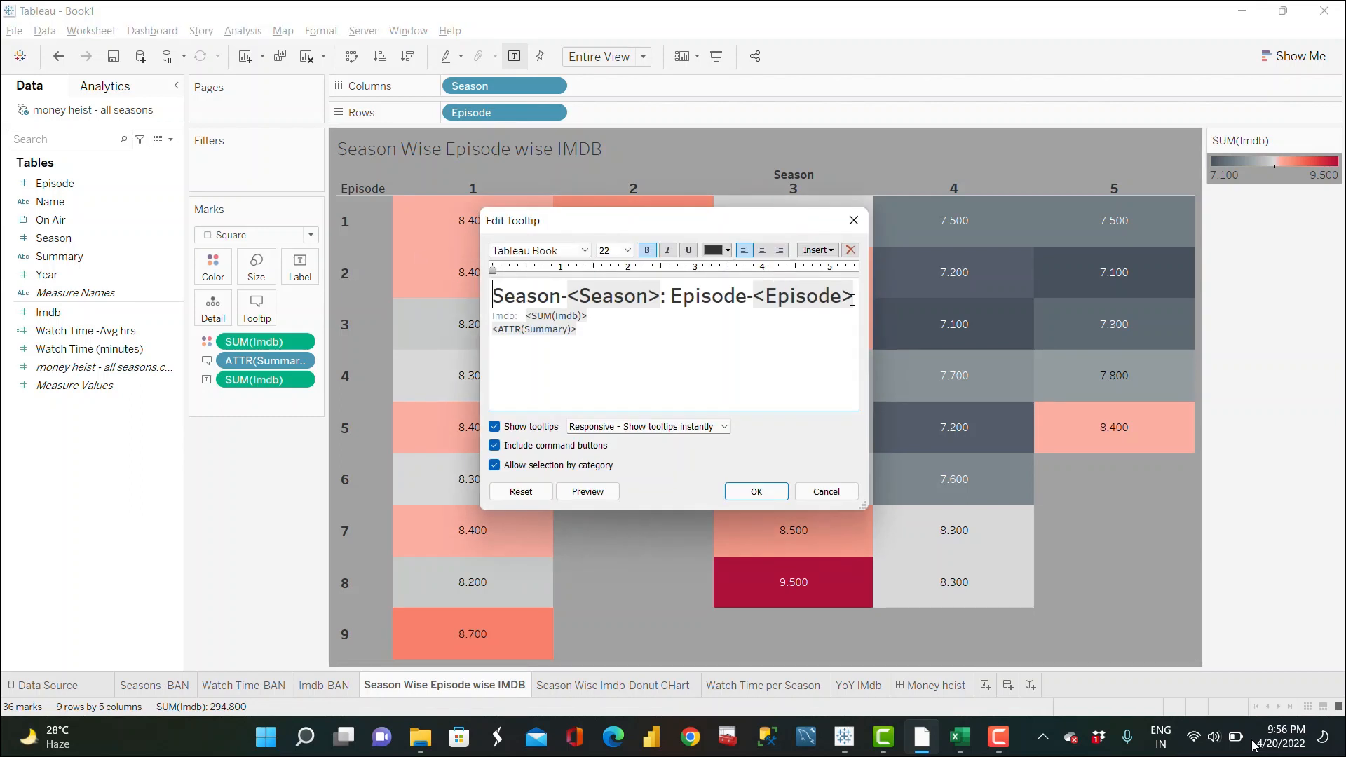
left_click_drag(852, 300, 492, 296)
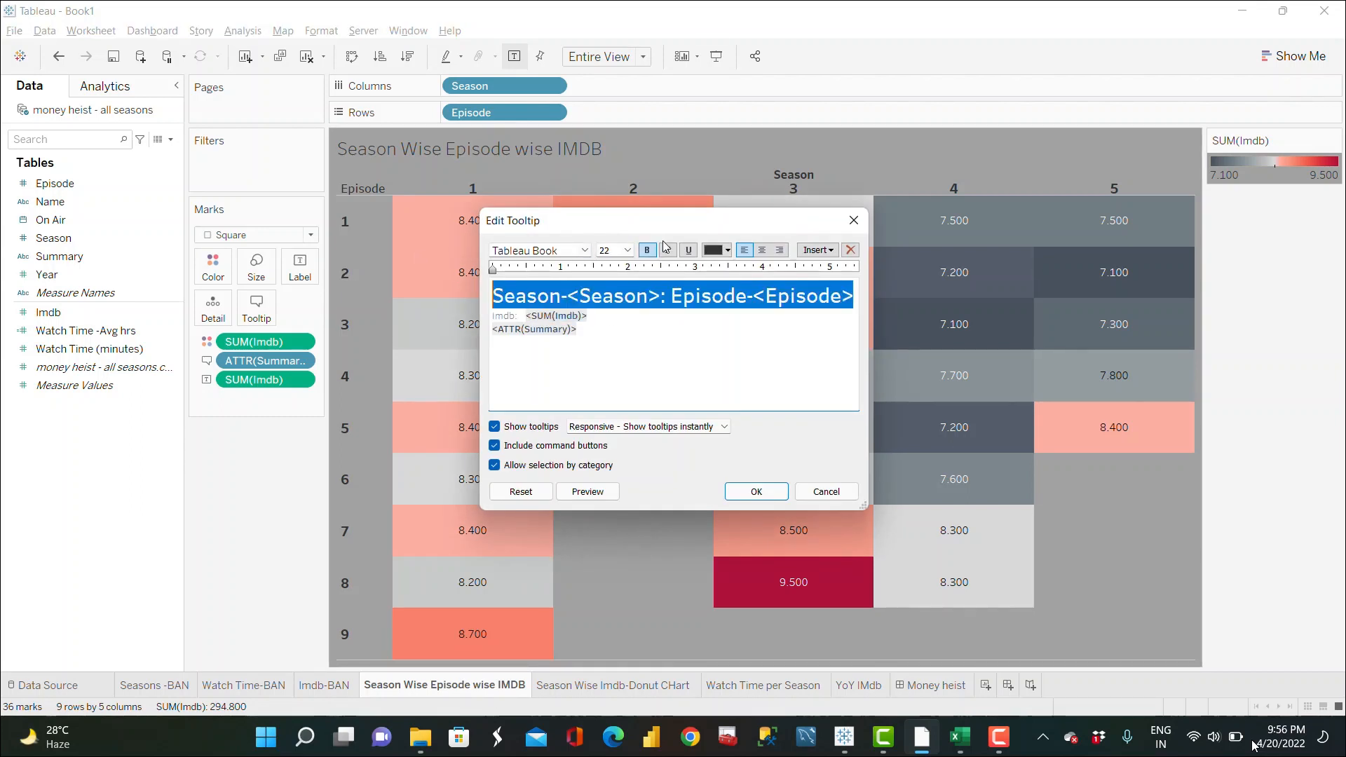
left_click(728, 250)
left_click(781, 313)
left_click(768, 493)
Step: Open the donut chart's worksheet from the Money heist dashboard
mouse_move(503, 227)
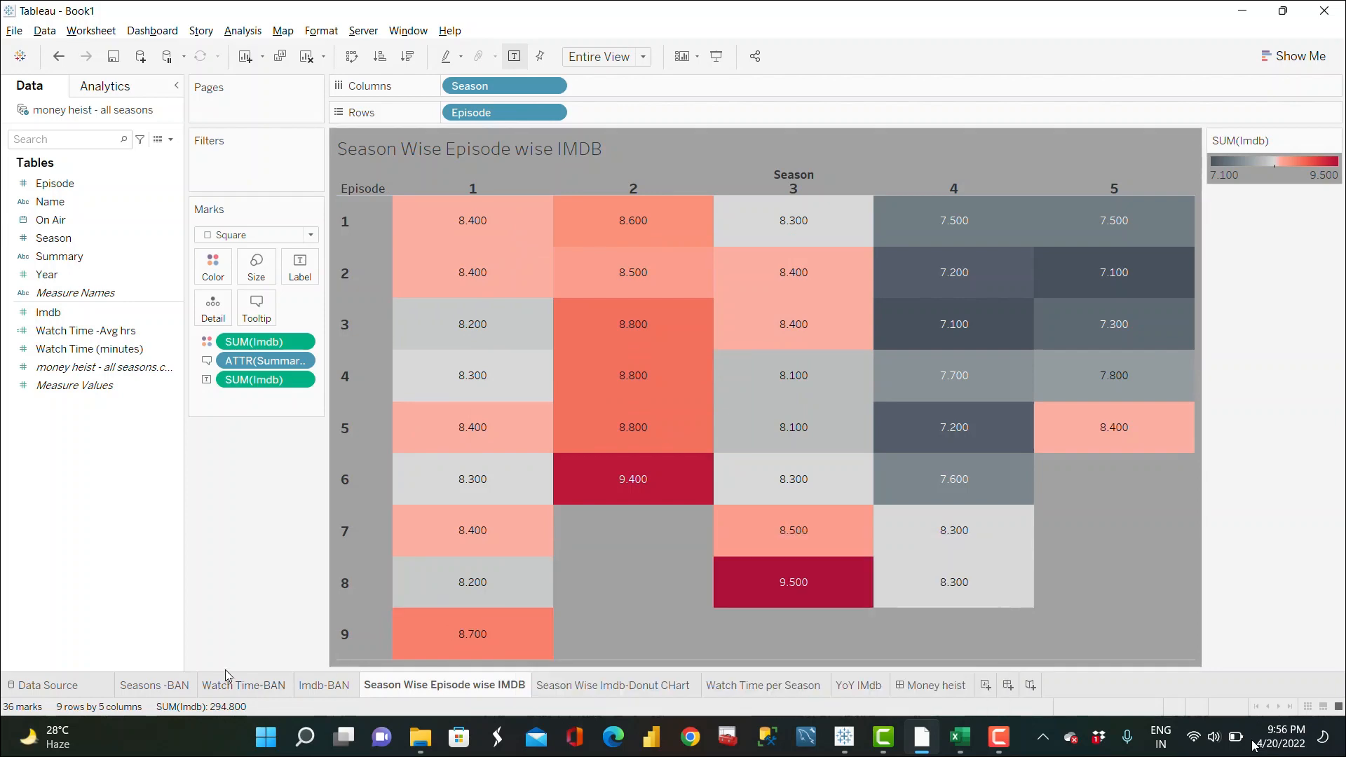
left_click(926, 686)
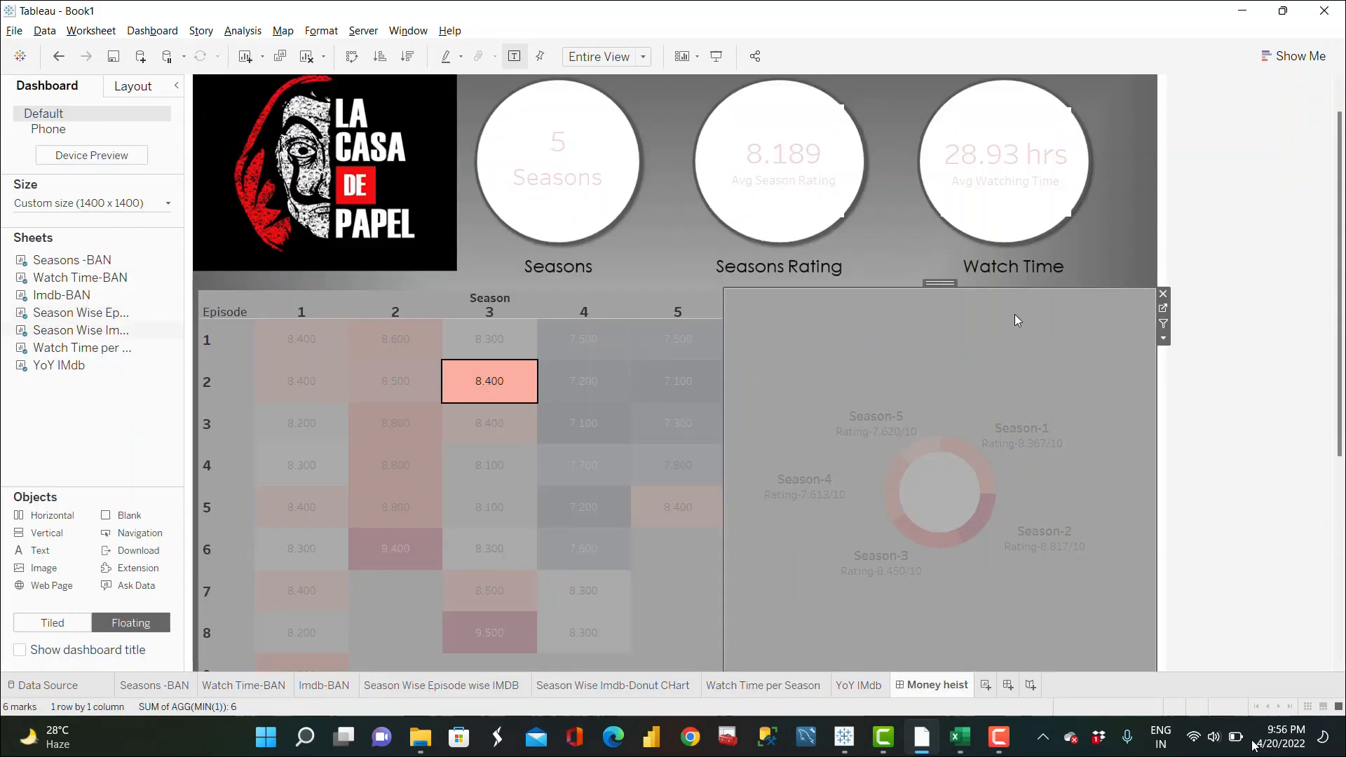
left_click(1164, 308)
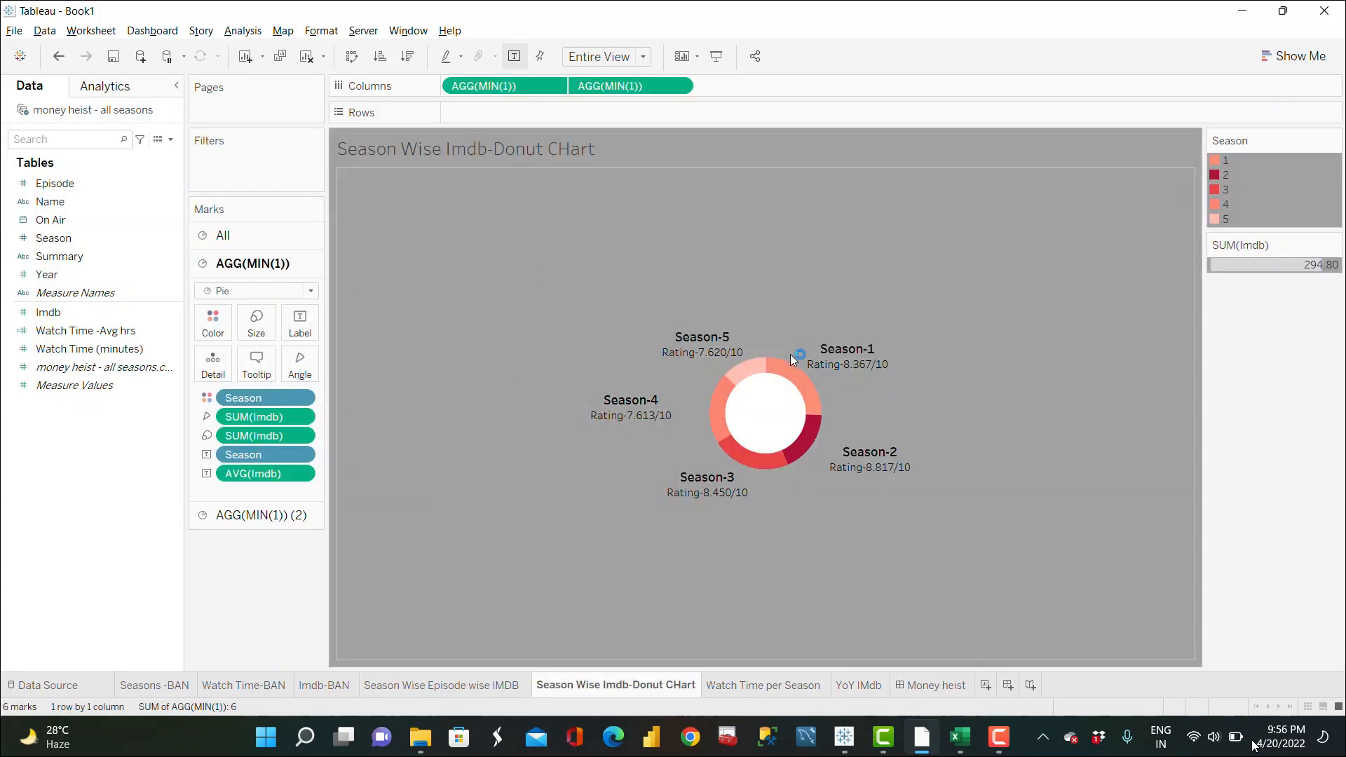
Step: Trim the donut tooltip's Season label down to S before the Season field
mouse_move(794, 384)
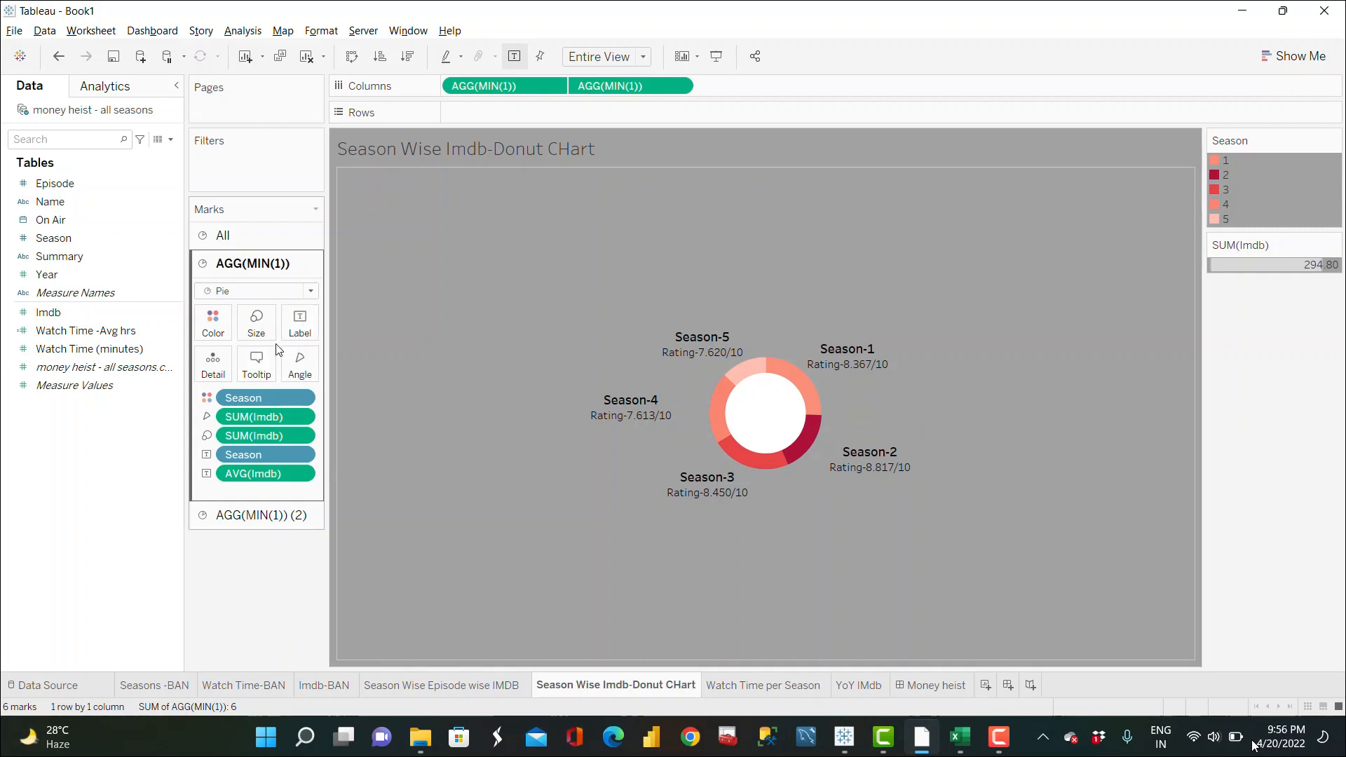
left_click(256, 362)
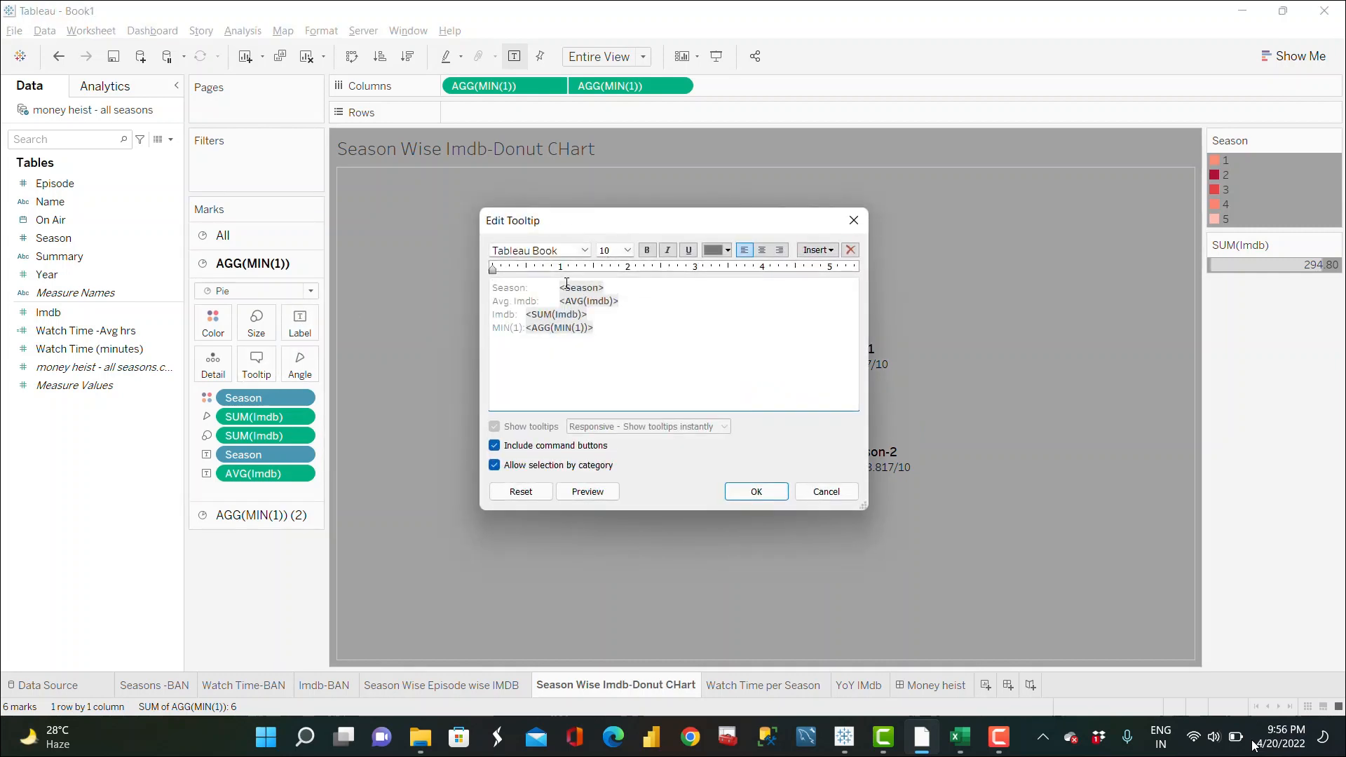
left_click(557, 288)
key("BackSpace")
key("BackSpace")
key("BackSpace")
key("BackSpace")
key("BackSpace")
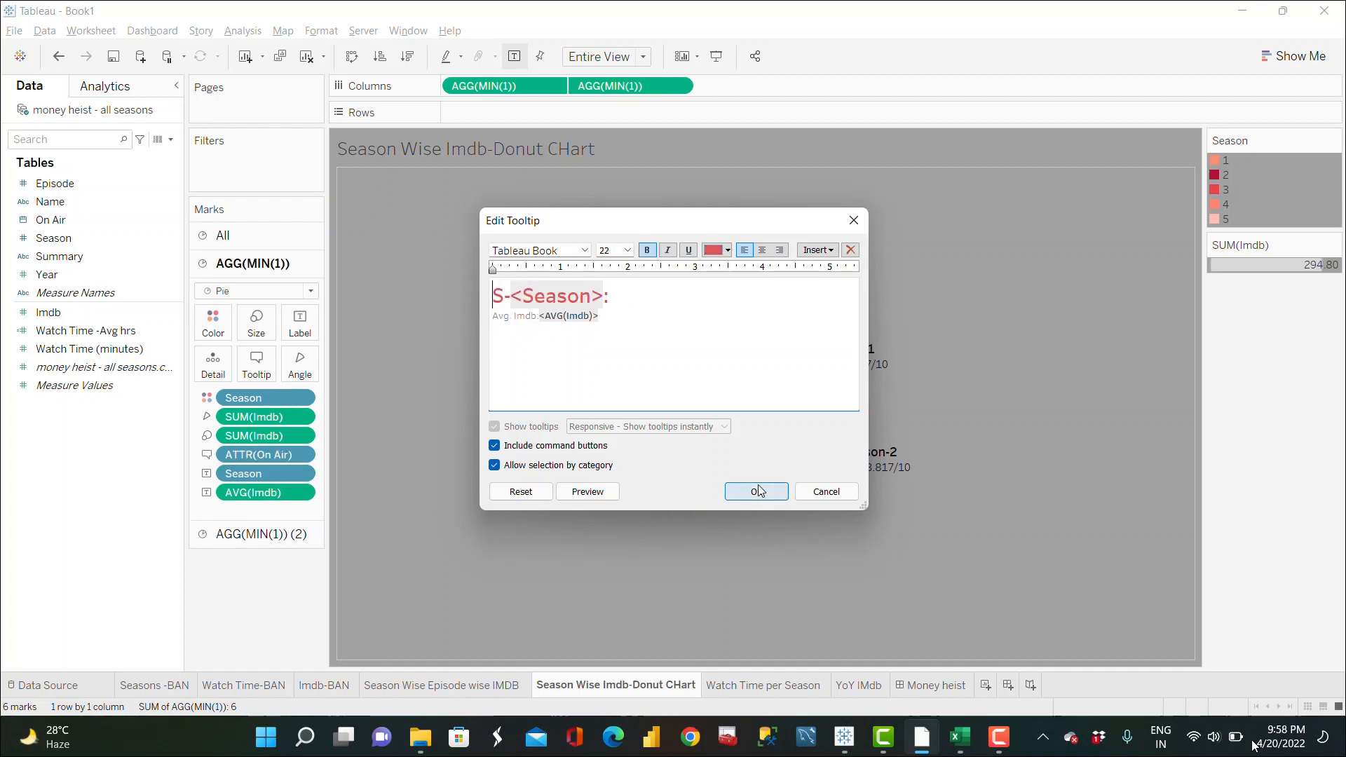
left_click(756, 492)
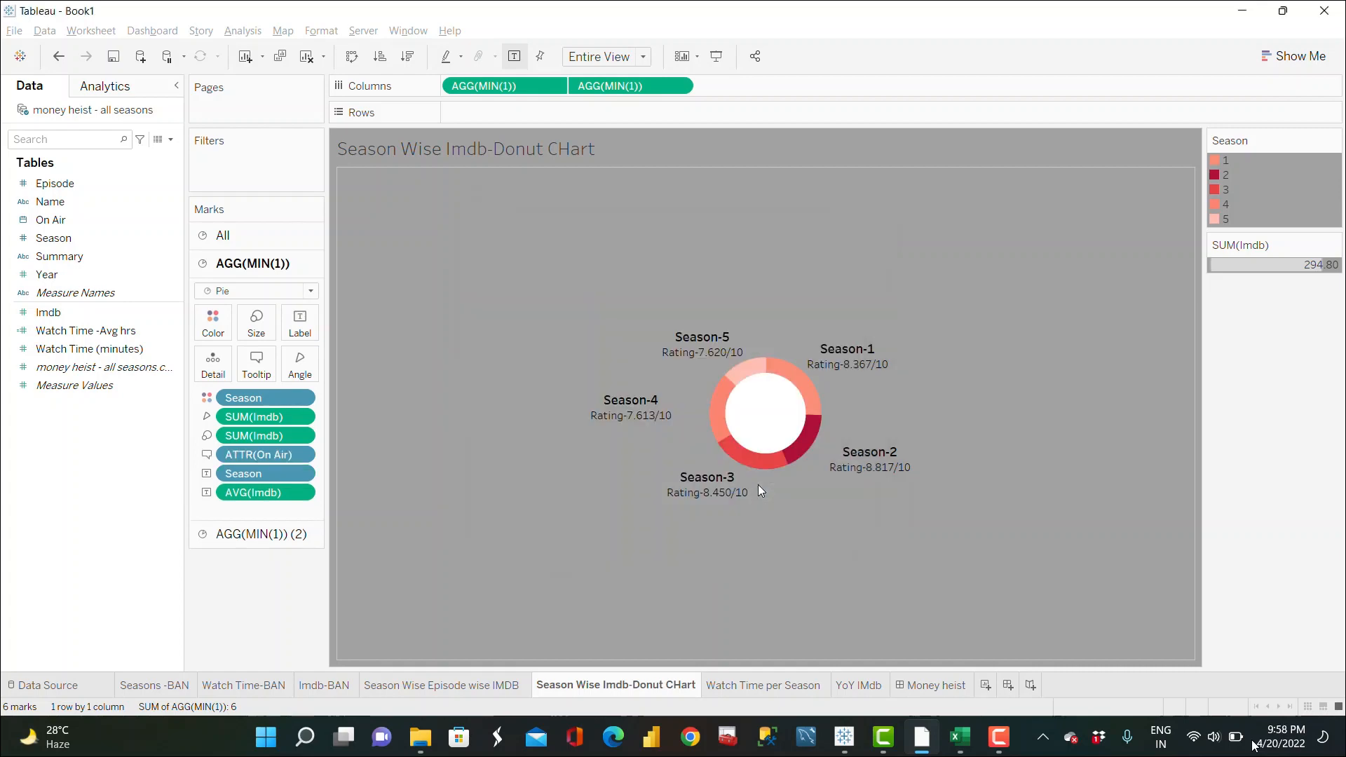
Step: Rewrite the donut tooltip title as Season-<Season>: and confirm
mouse_move(803, 360)
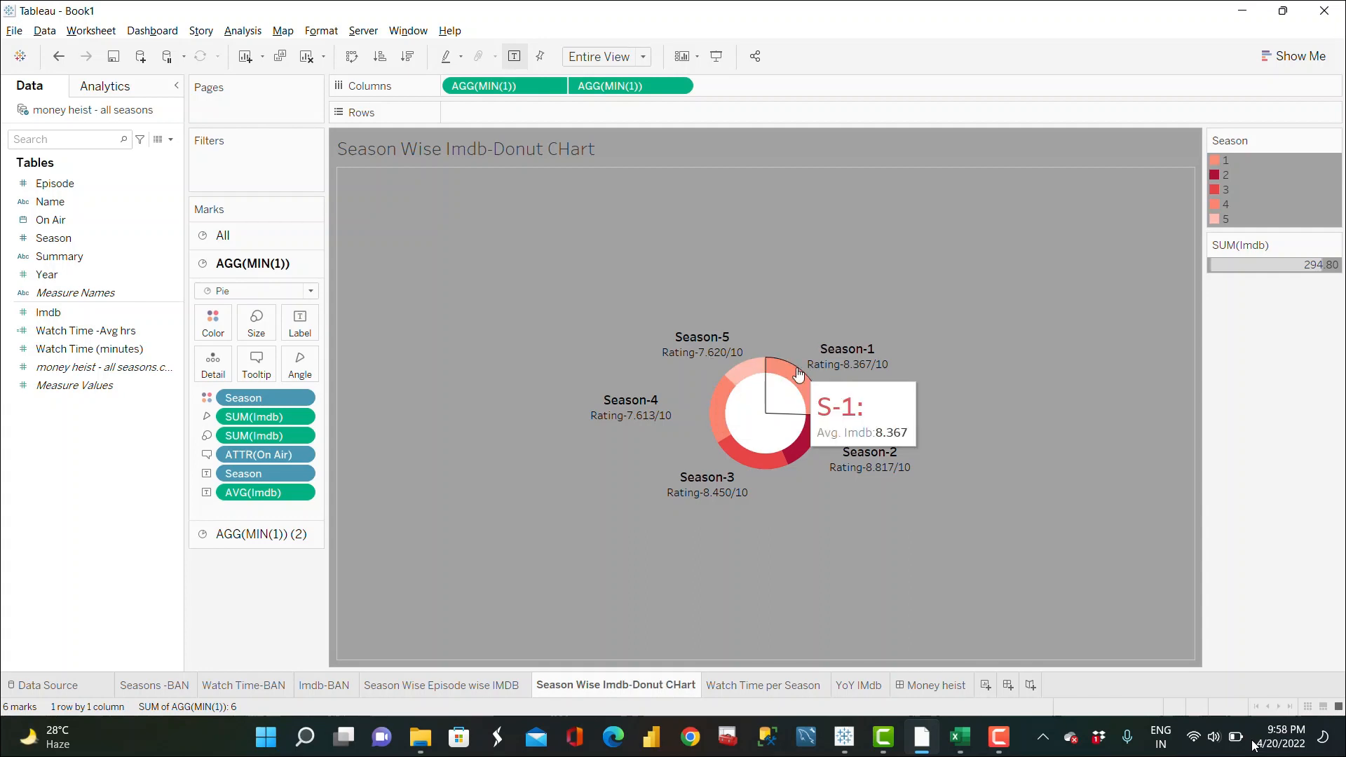
left_click(255, 362)
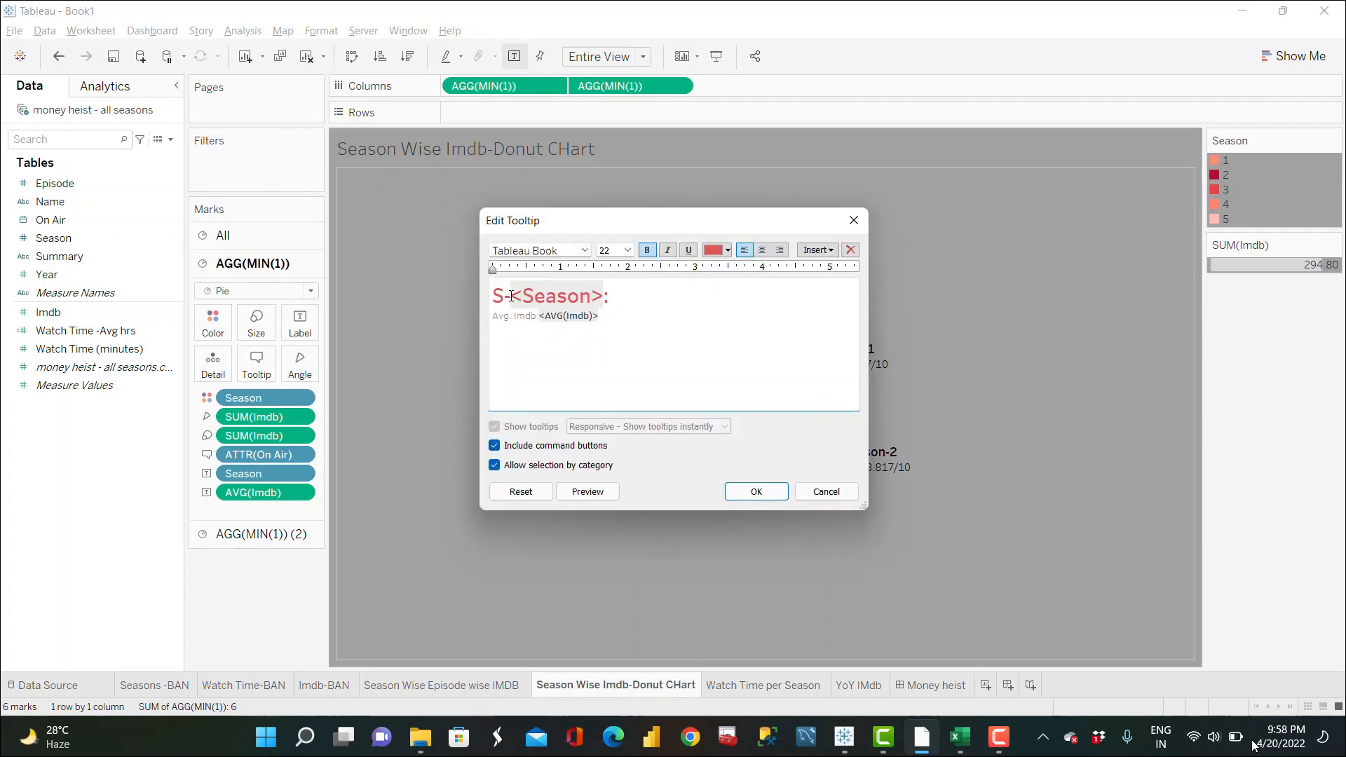
left_click(511, 295)
key("BackSpace")
type("eason:")
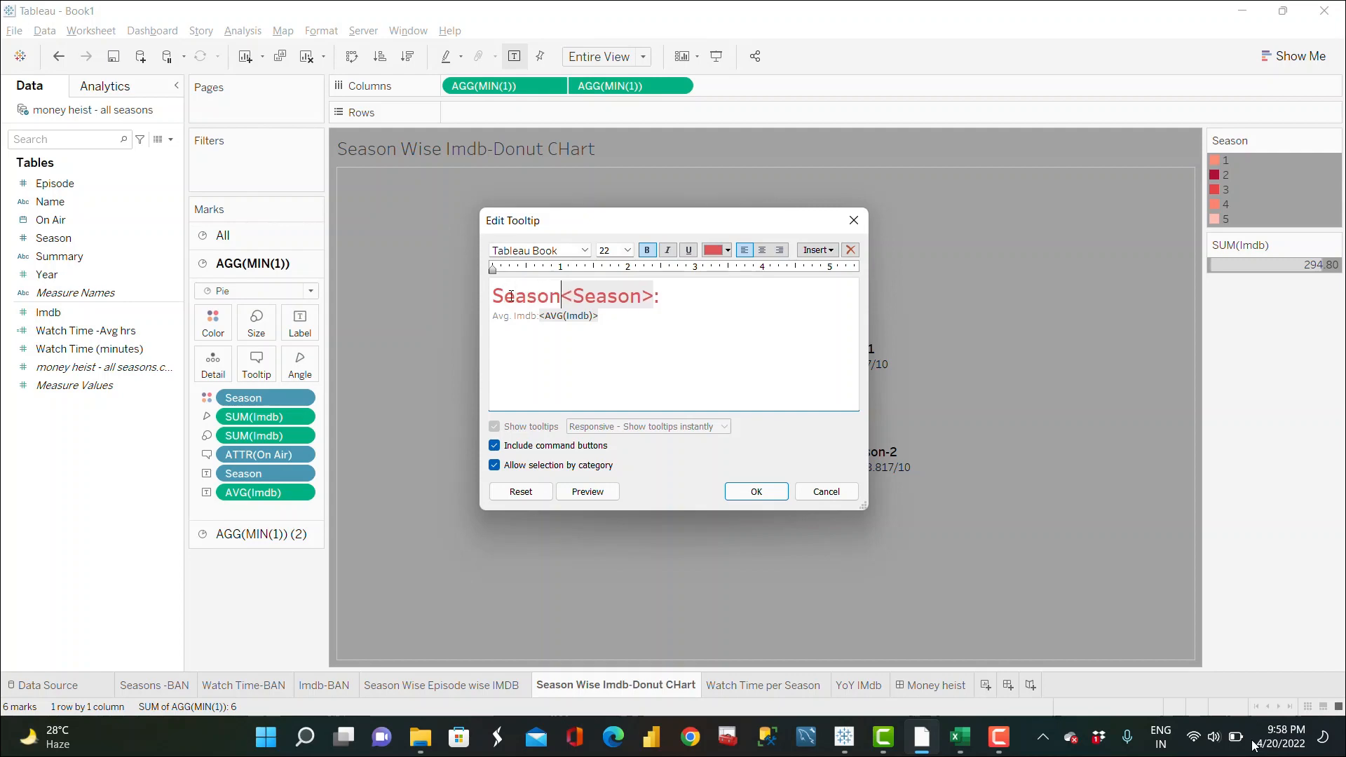
key("BackSpace")
type("-")
left_click(757, 492)
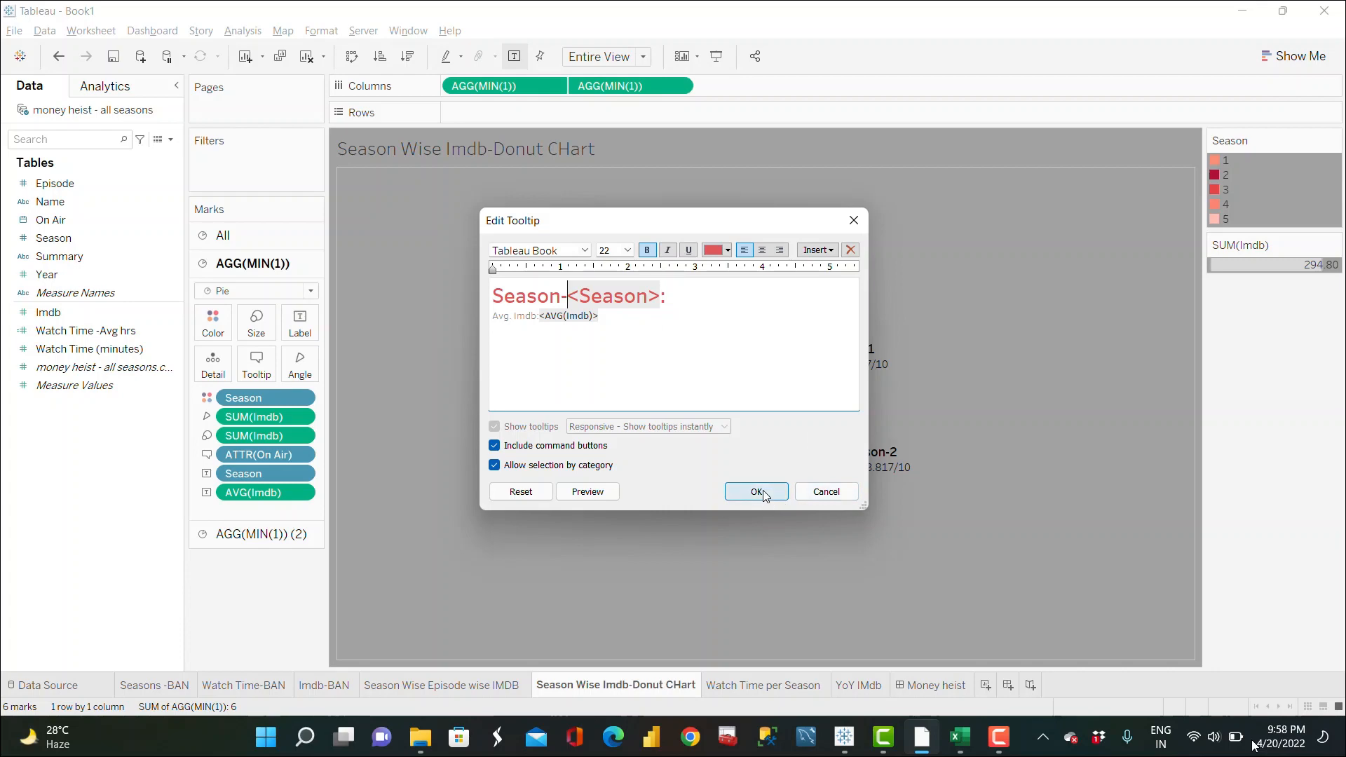
Step: Reopen the donut tooltip editor to review its text and close it
mouse_move(794, 382)
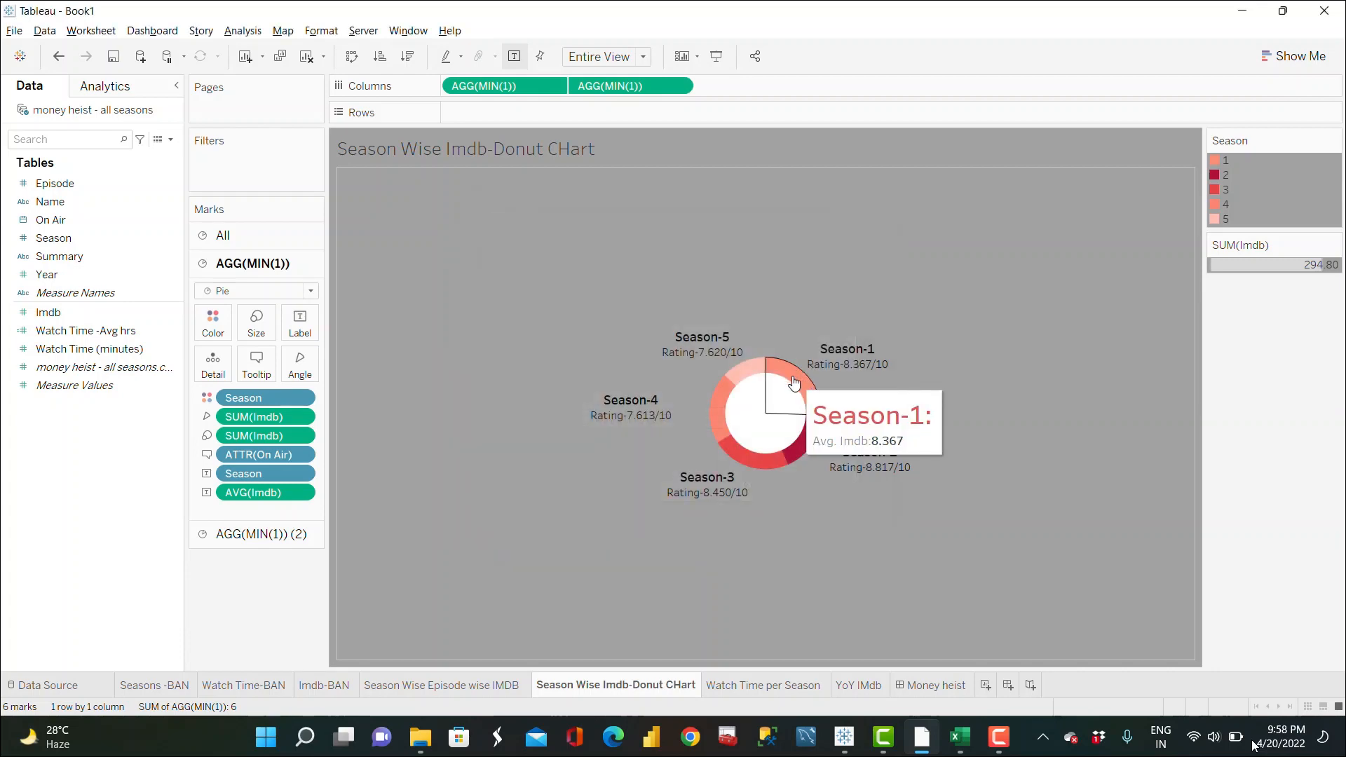
left_click(257, 361)
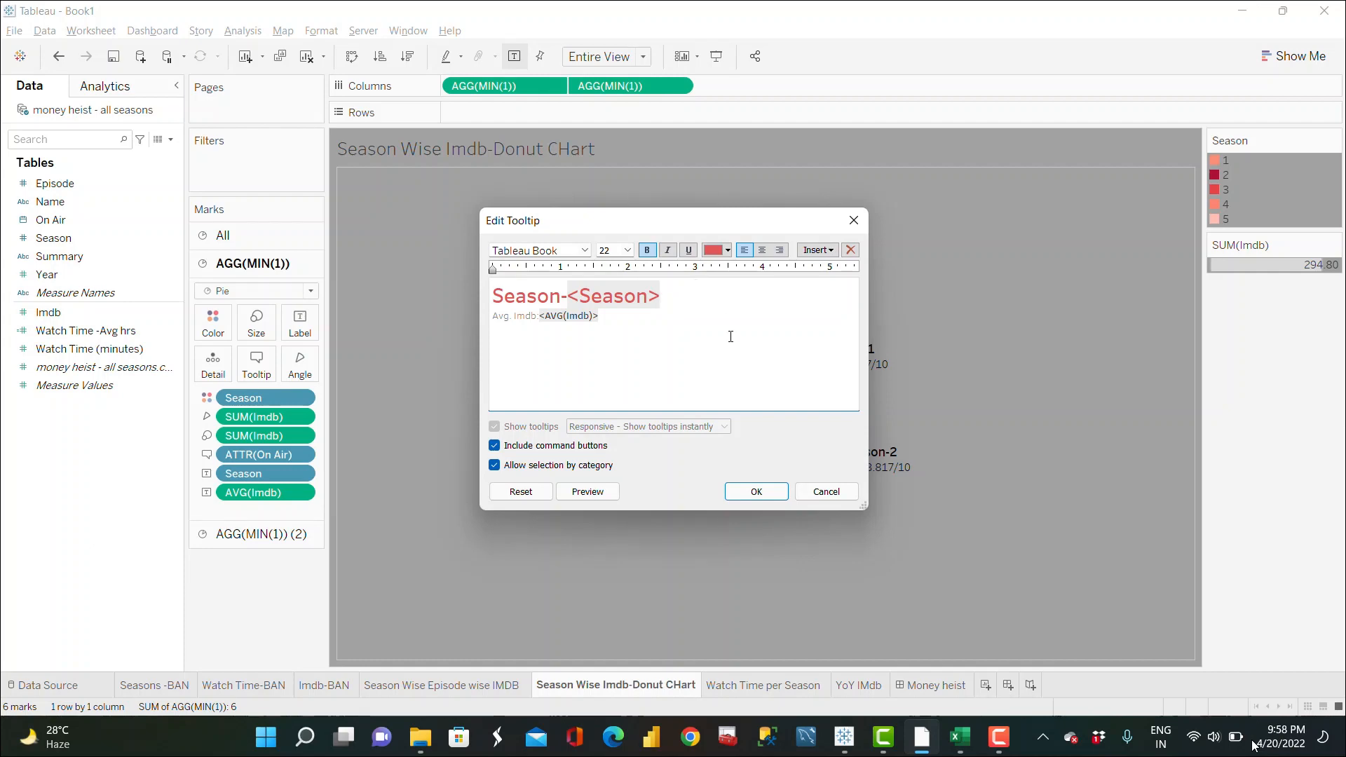
left_click(756, 491)
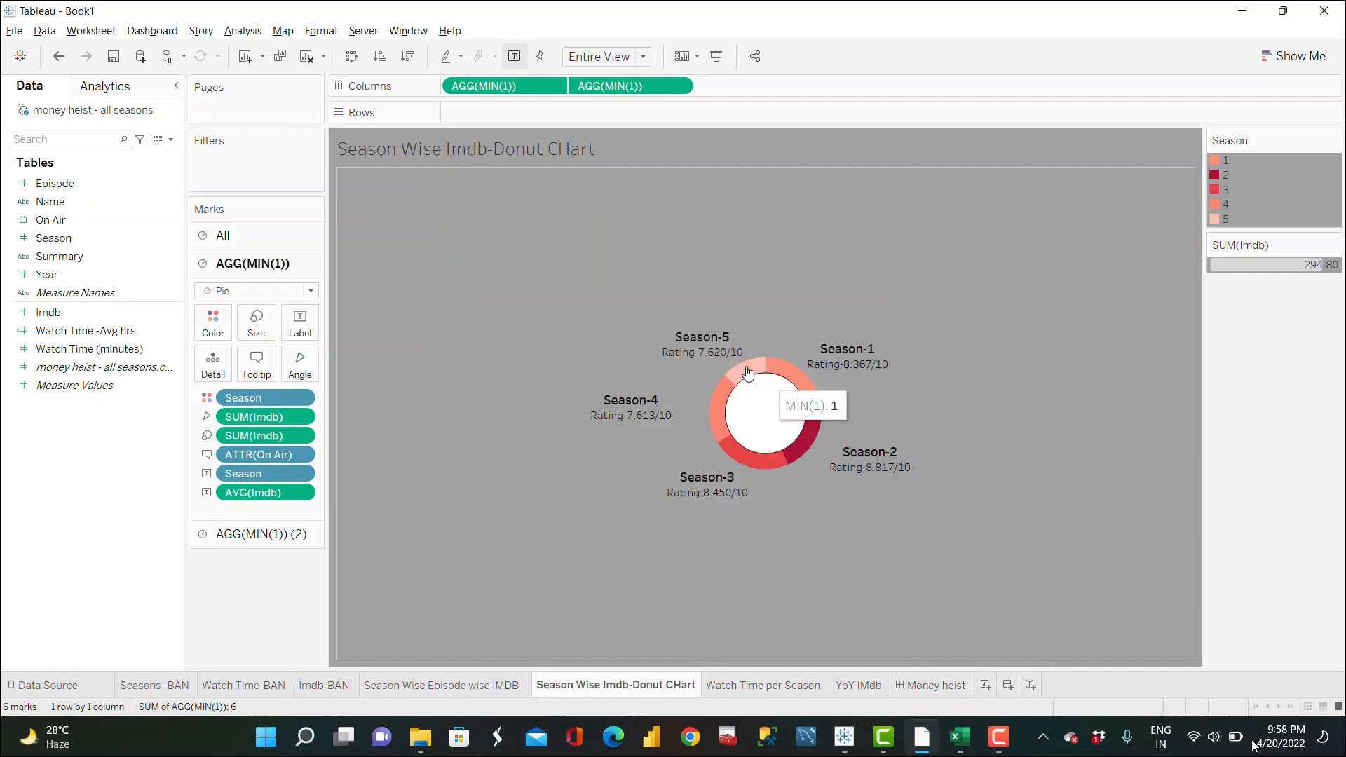
Step: Open the YoY IMDb worksheet from the line chart on the Money heist dashboard
mouse_move(739, 401)
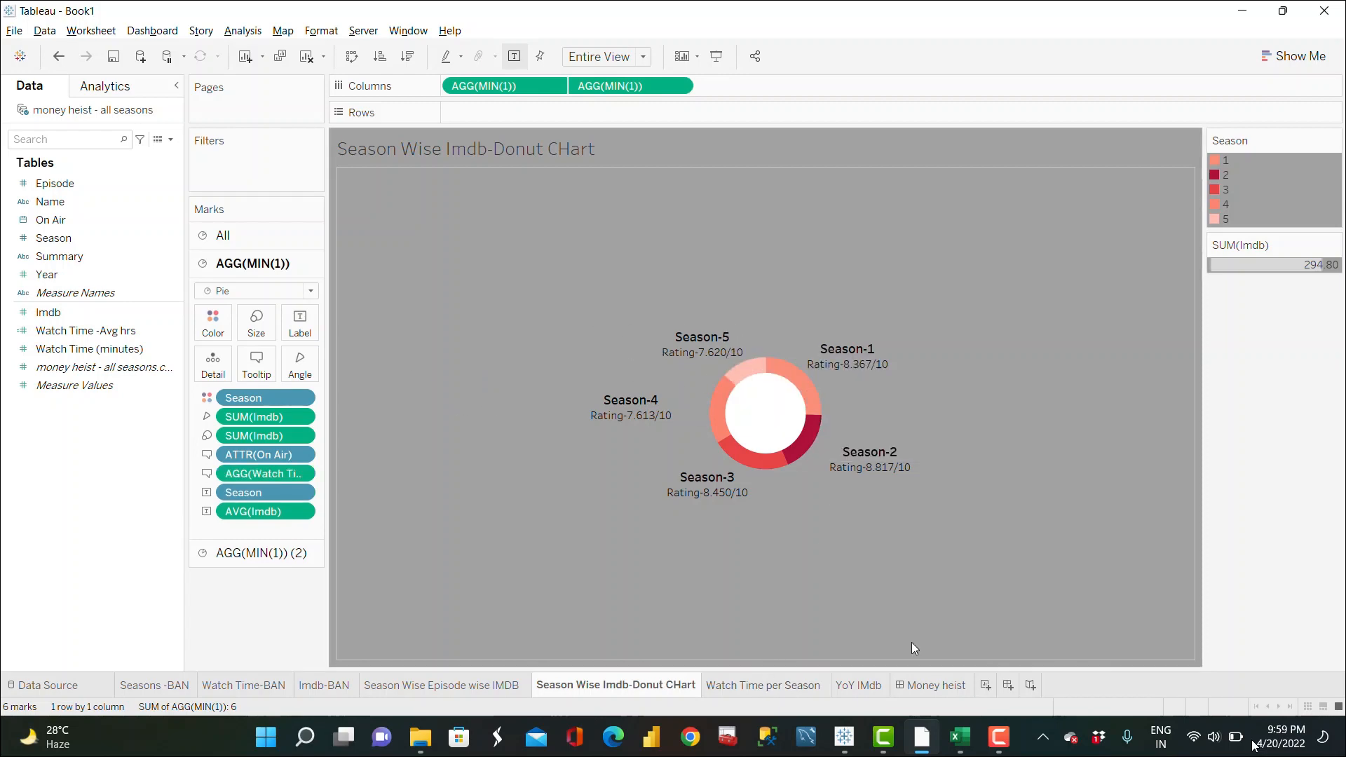
left_click(912, 691)
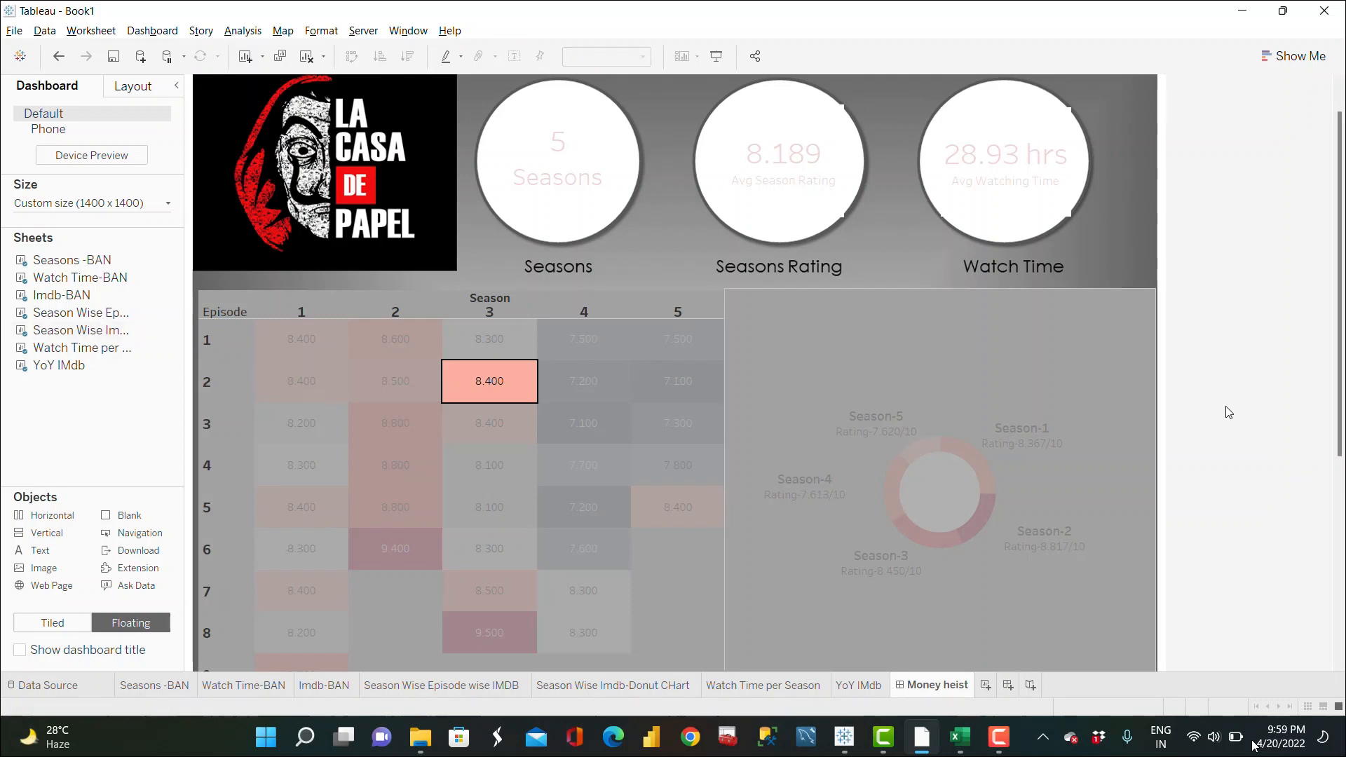
scroll(1228, 412, "down", 2)
scroll(1229, 412, "down", 1)
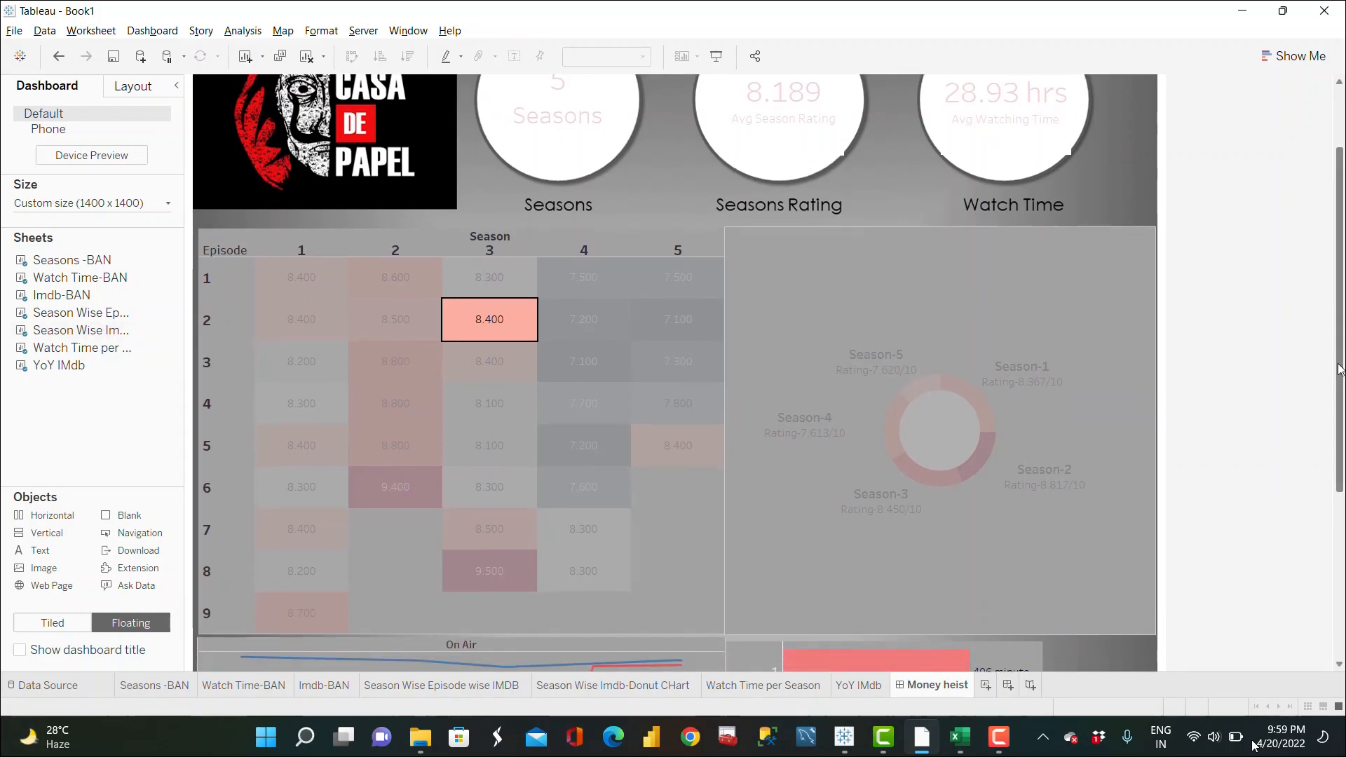
scroll(1339, 370, "down", 5)
left_click(713, 488)
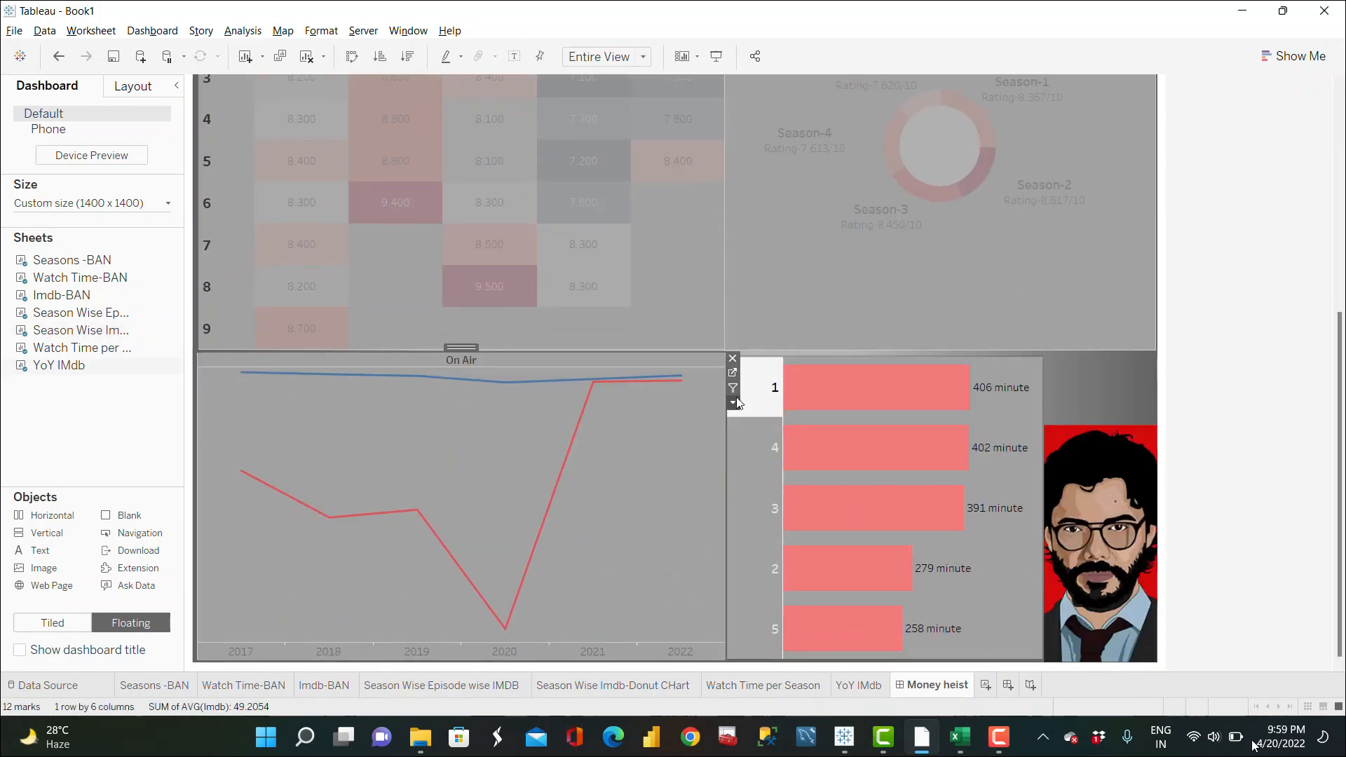
left_click(733, 372)
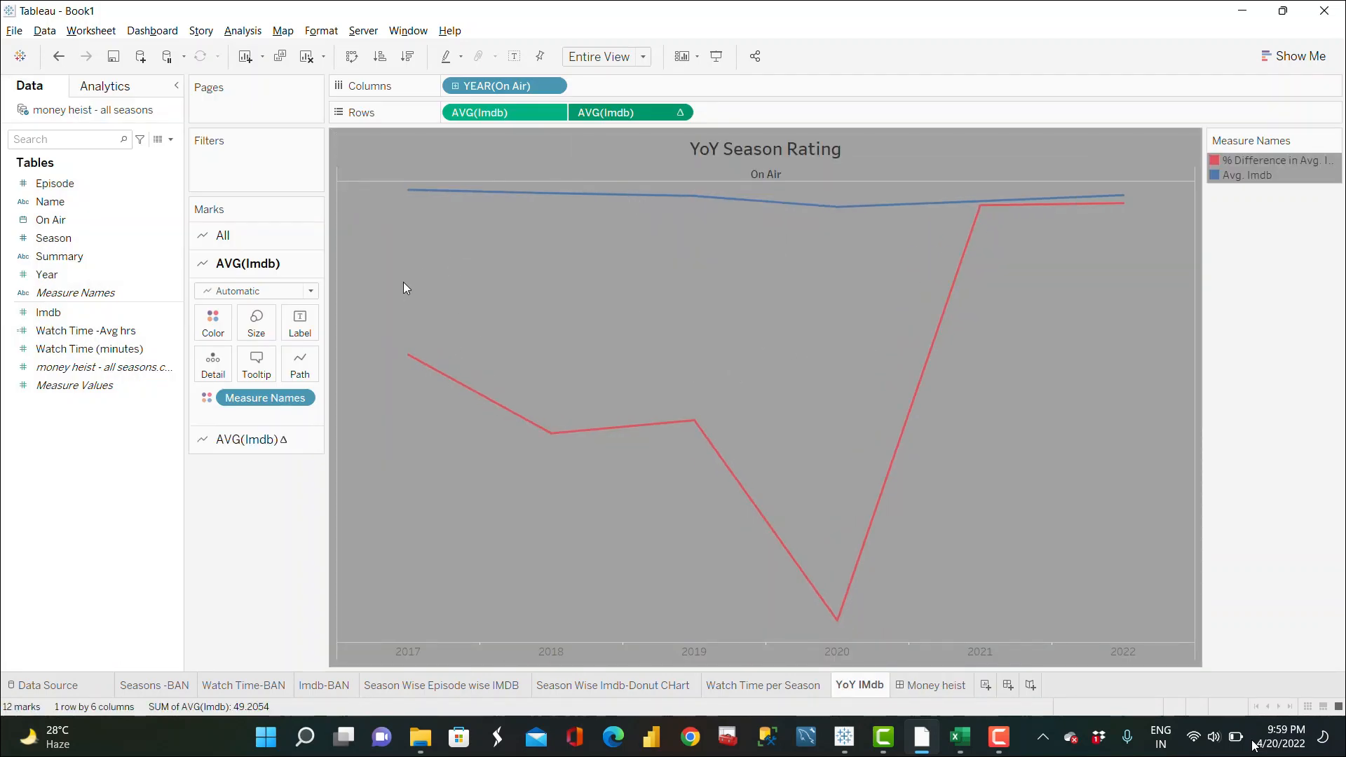
Step: Remove the Year label from the YoY tooltip and enlarge the YEAR(On Air) field to 22 pt
left_click(271, 356)
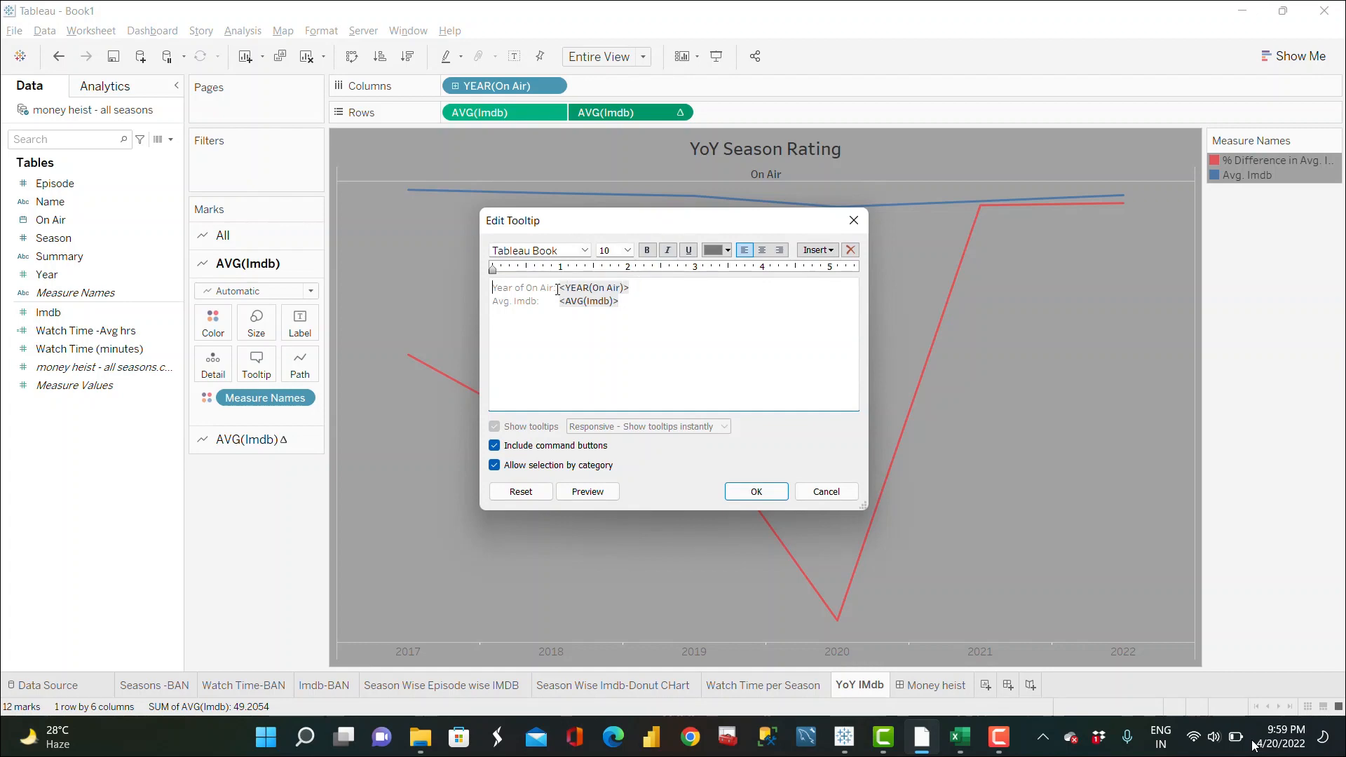
key("BackSpace")
key("BackSpace")
key("BackSpace")
key("BackSpace")
key("BackSpace")
key("BackSpace")
key("BackSpace")
key("BackSpace")
key("BackSpace")
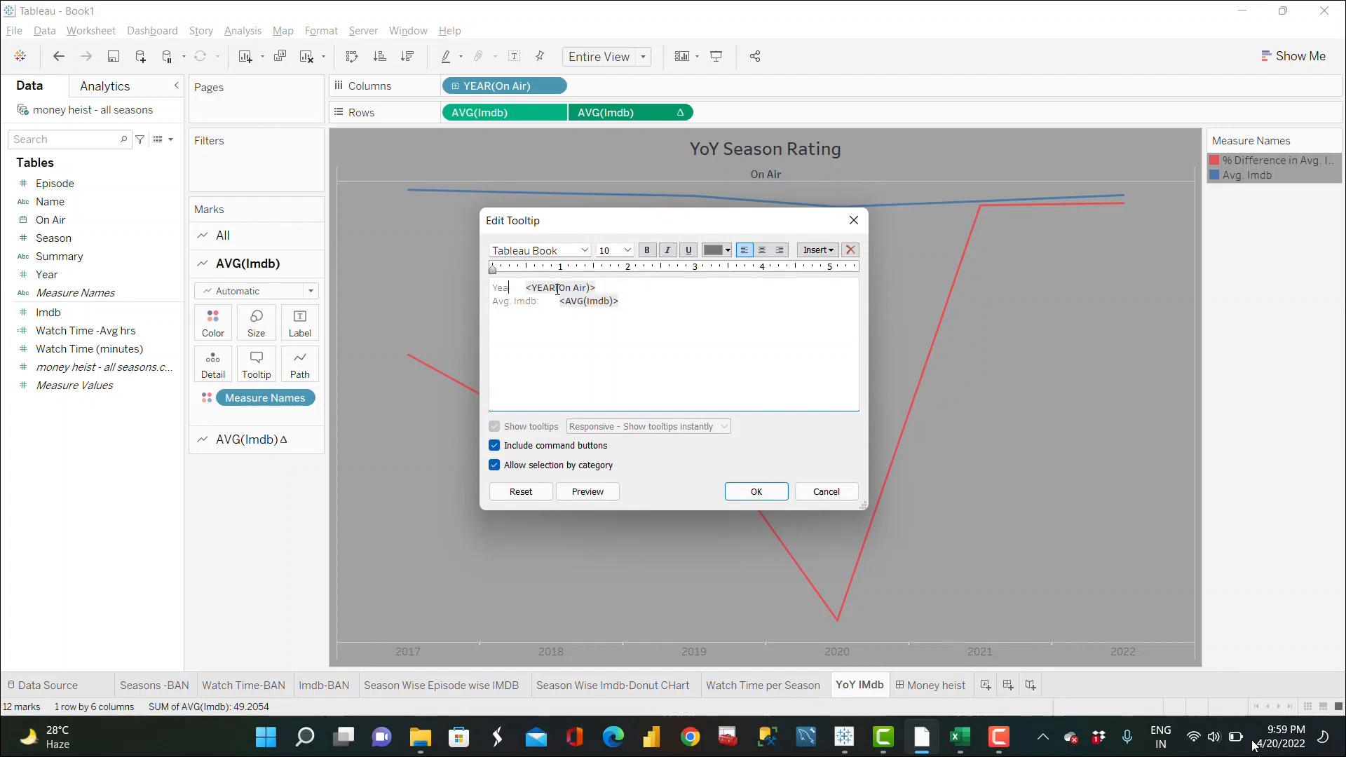
left_click_drag(609, 283, 523, 287)
left_click(627, 251)
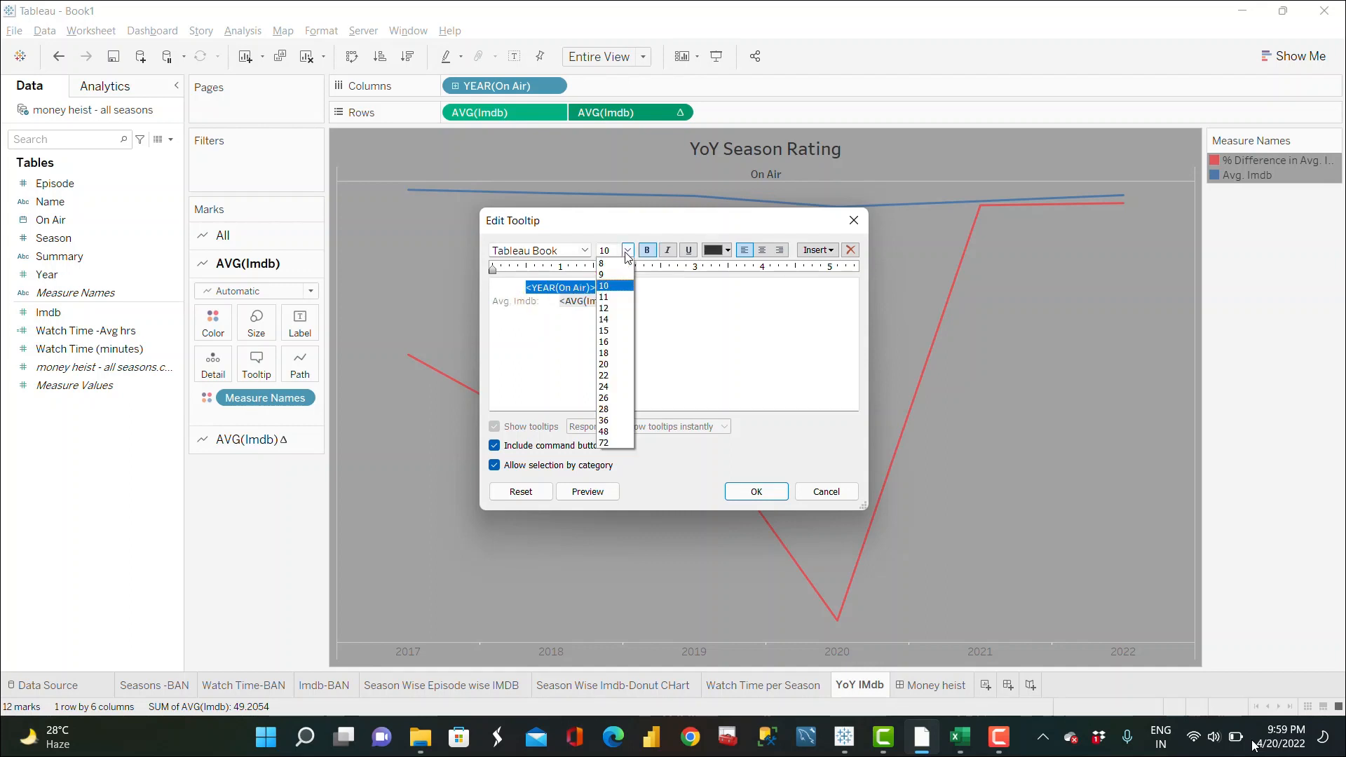
left_click(606, 376)
left_click(521, 292)
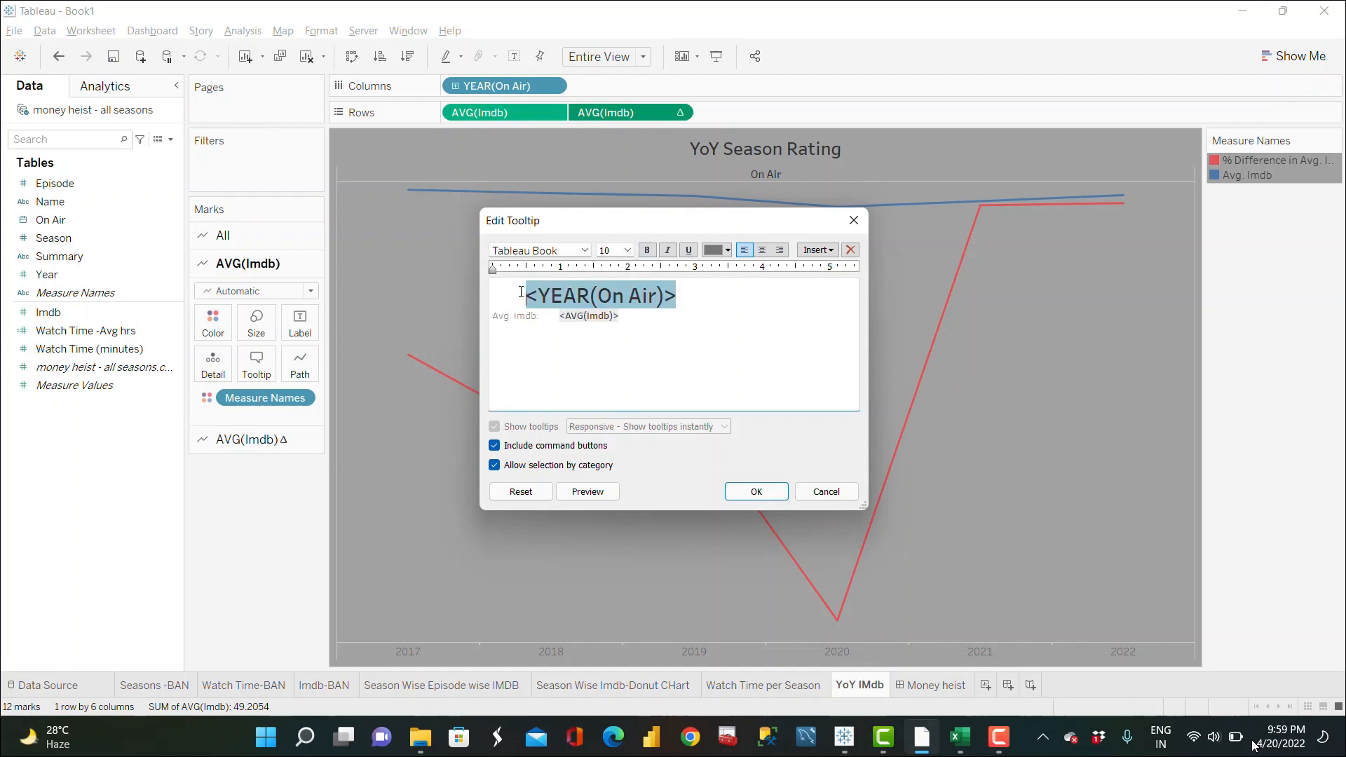
key("BackSpace")
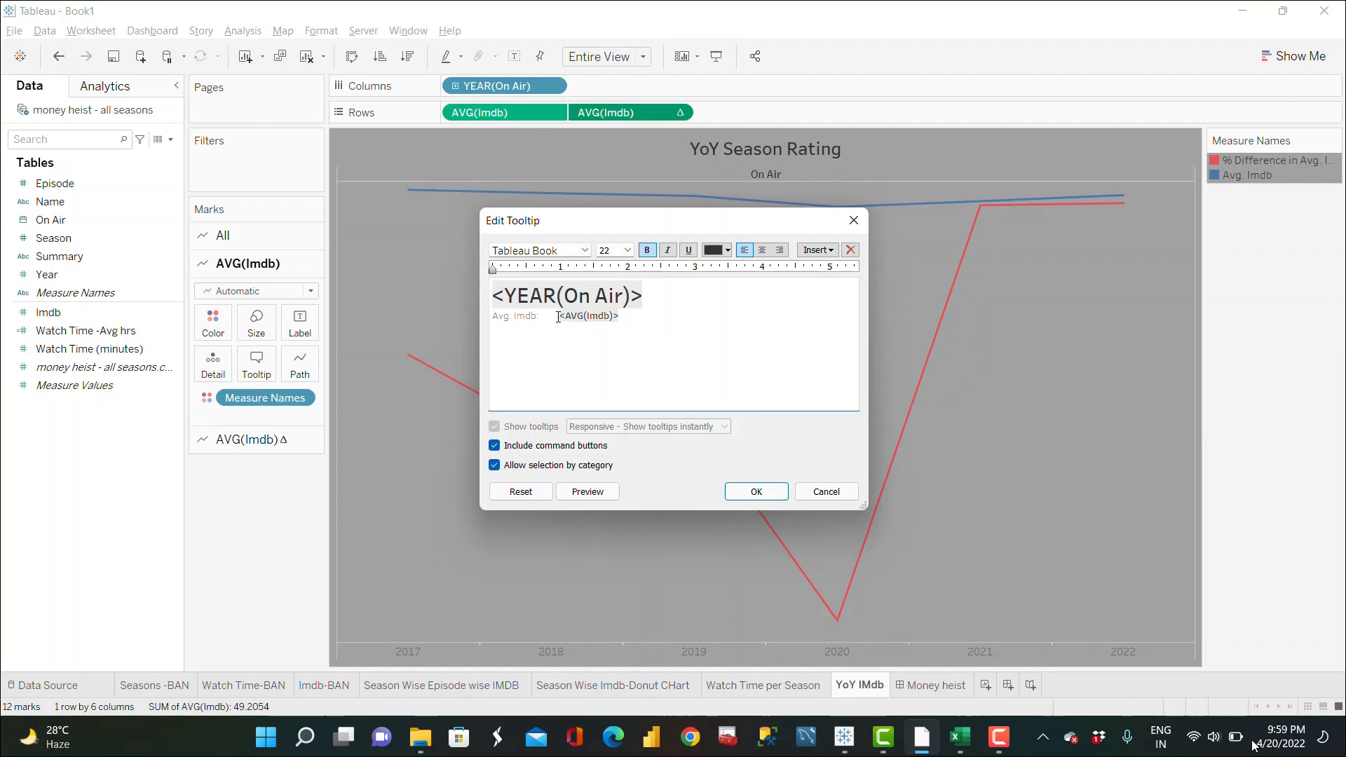
Step: Close the gap before the AVG(Imdb) field, give the year line a reddish font colour, and confirm
left_click(558, 317)
key("BackSpace")
left_click_drag(556, 303, 493, 297)
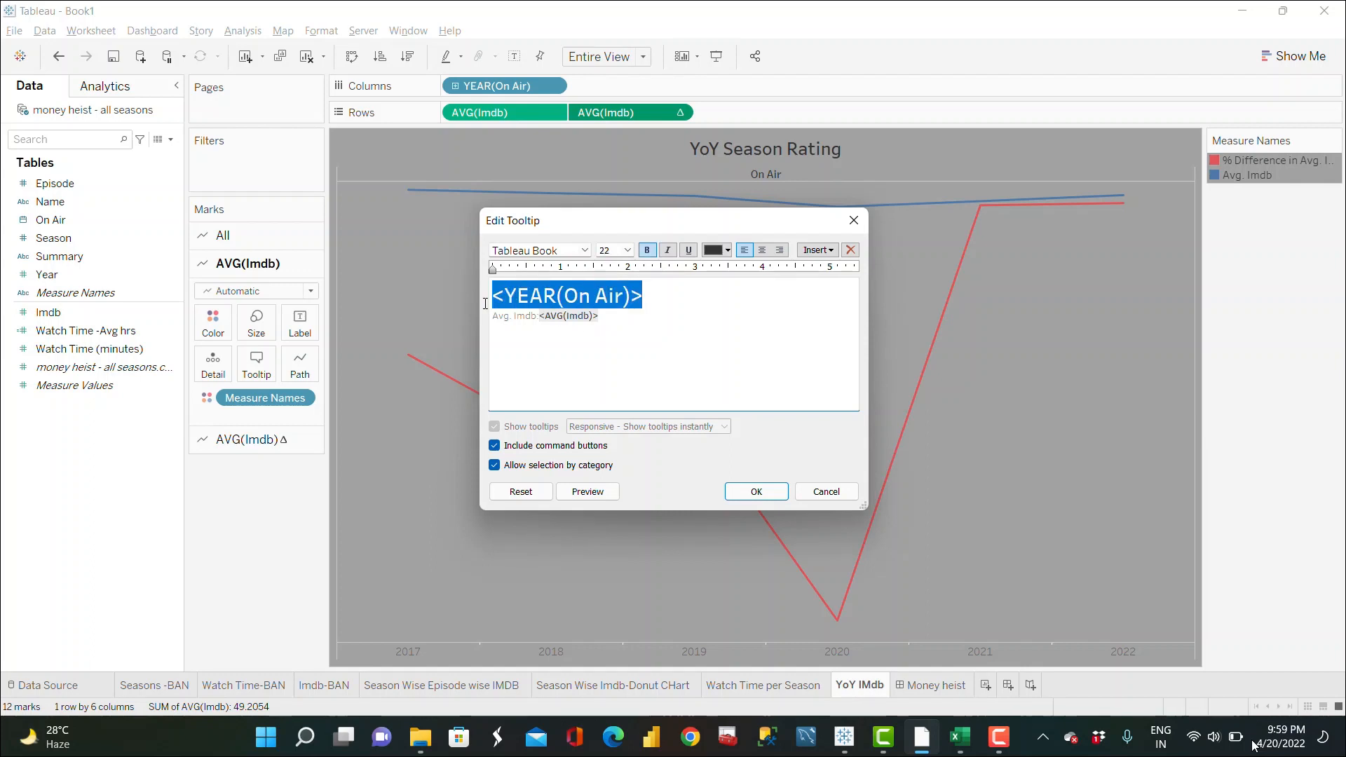
left_click(728, 250)
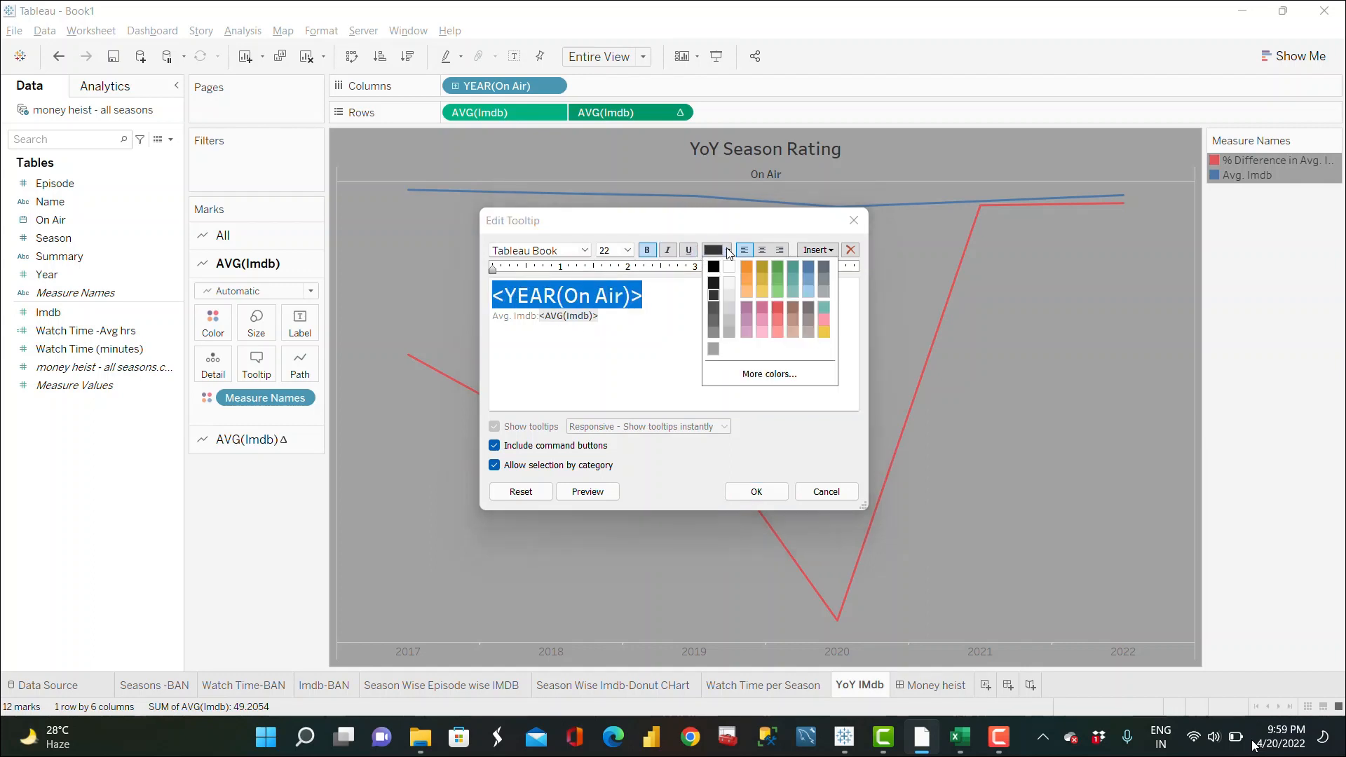
left_click(777, 305)
left_click(757, 492)
mouse_move(707, 203)
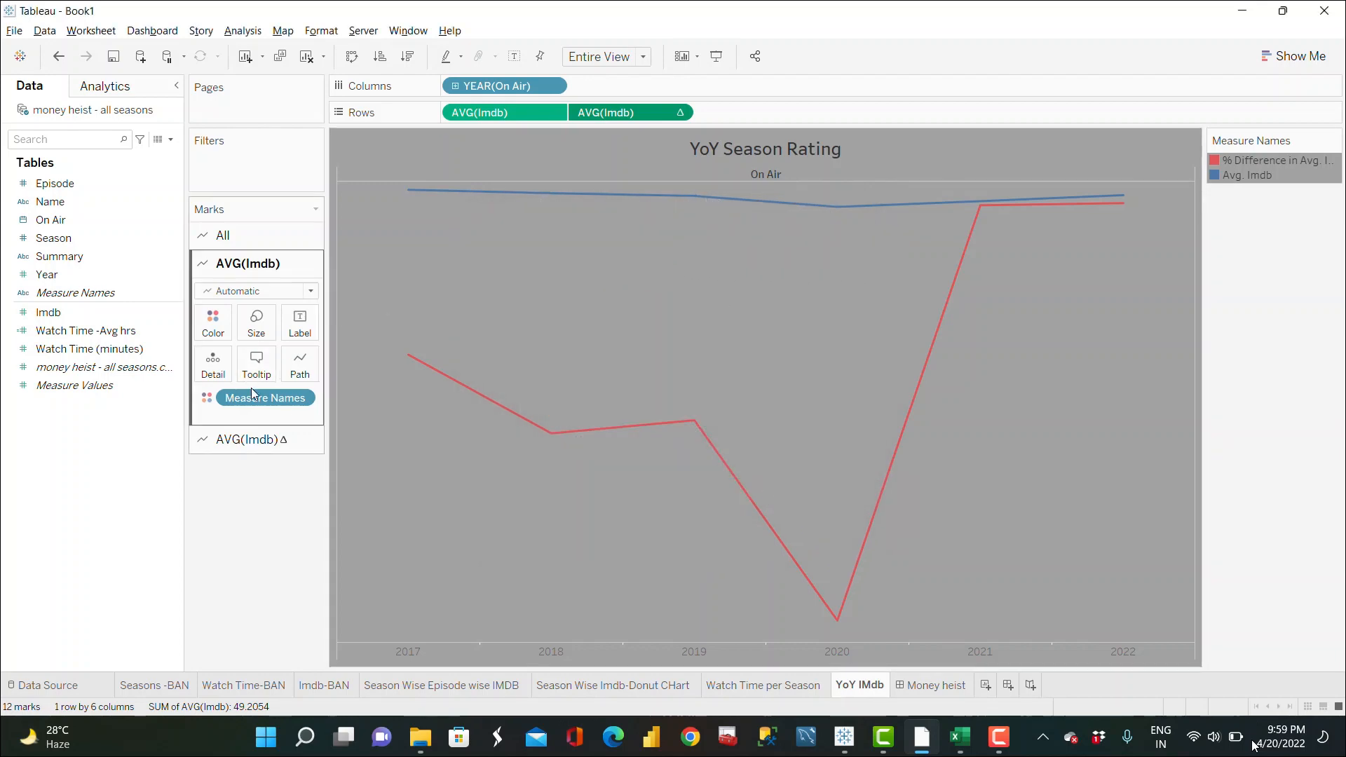
Step: Open the tooltip of the second AVG(Imdb) Δ marks card and shorten its difference label to "% Difference from PY"
left_click(254, 440)
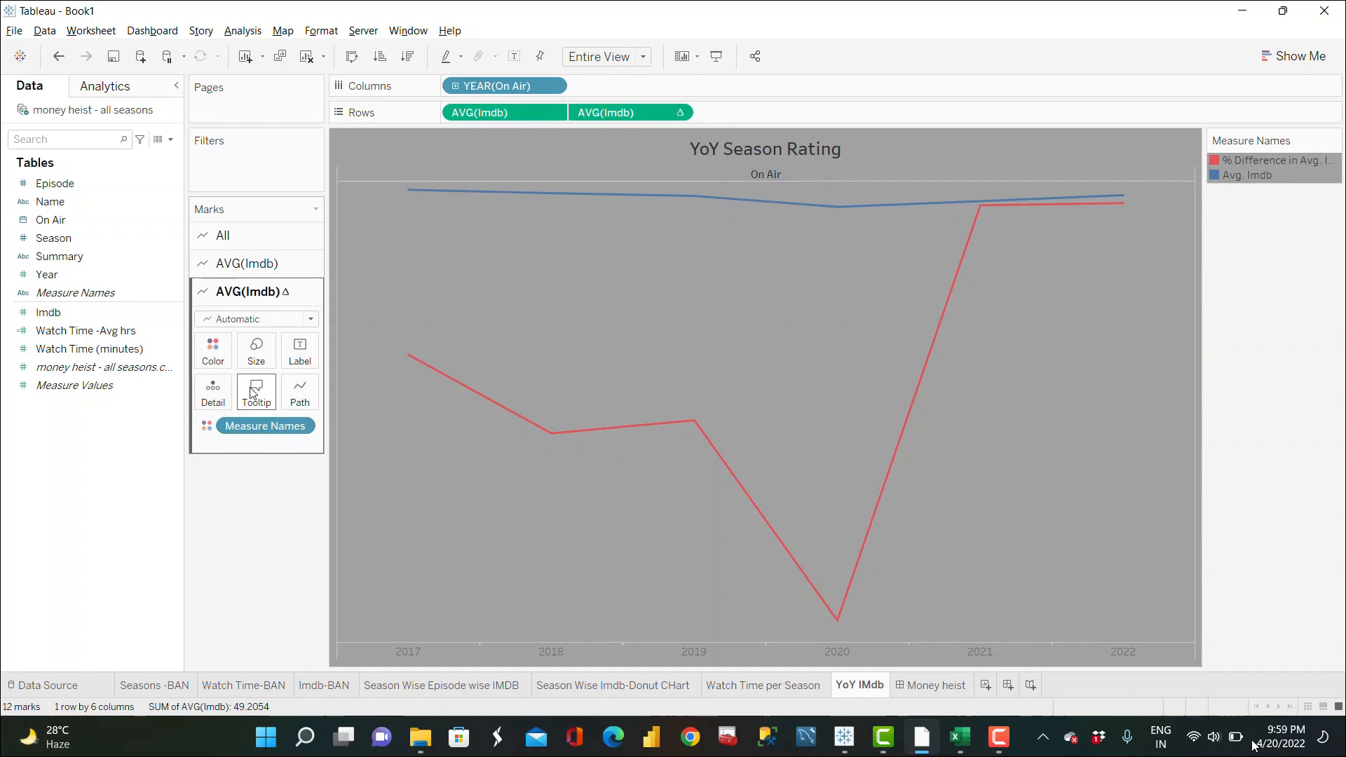
left_click(258, 390)
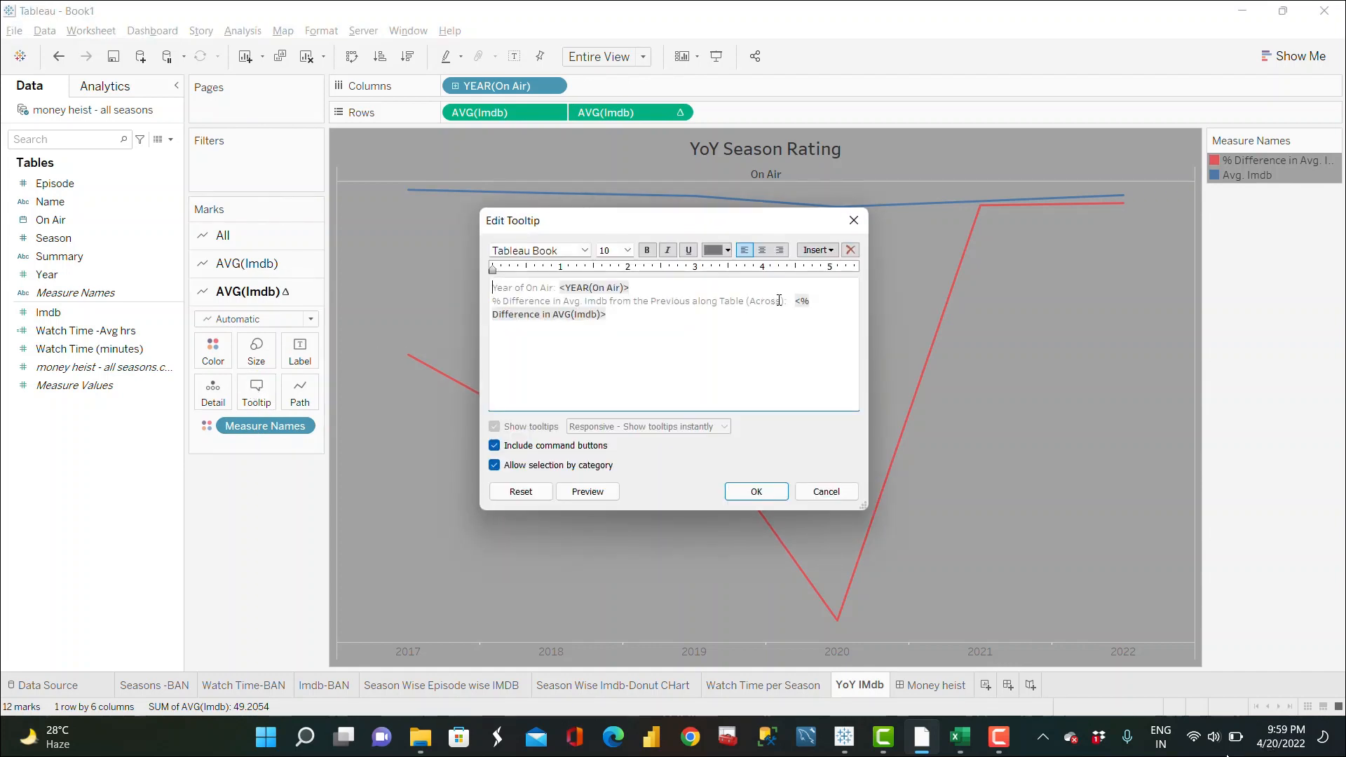
left_click_drag(794, 302, 576, 301)
key("BackSpace")
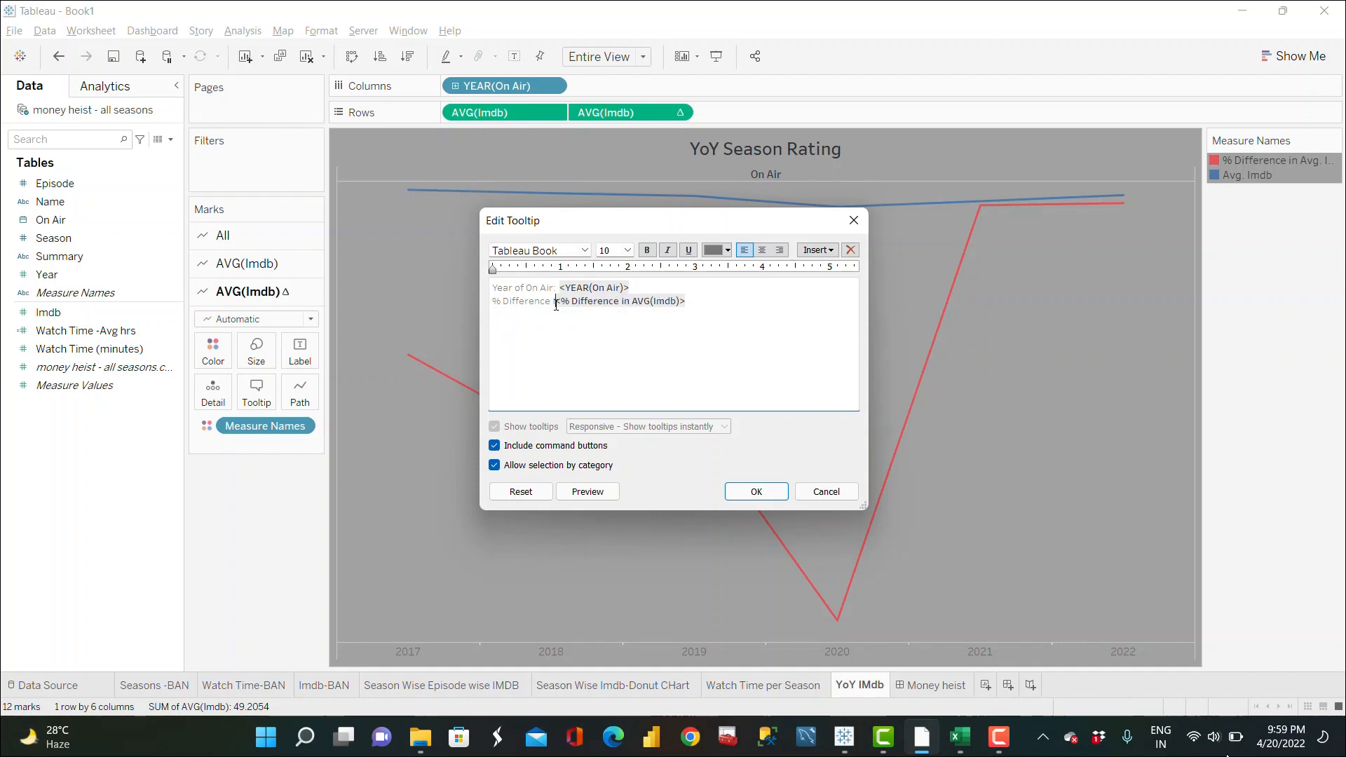
type("from PY")
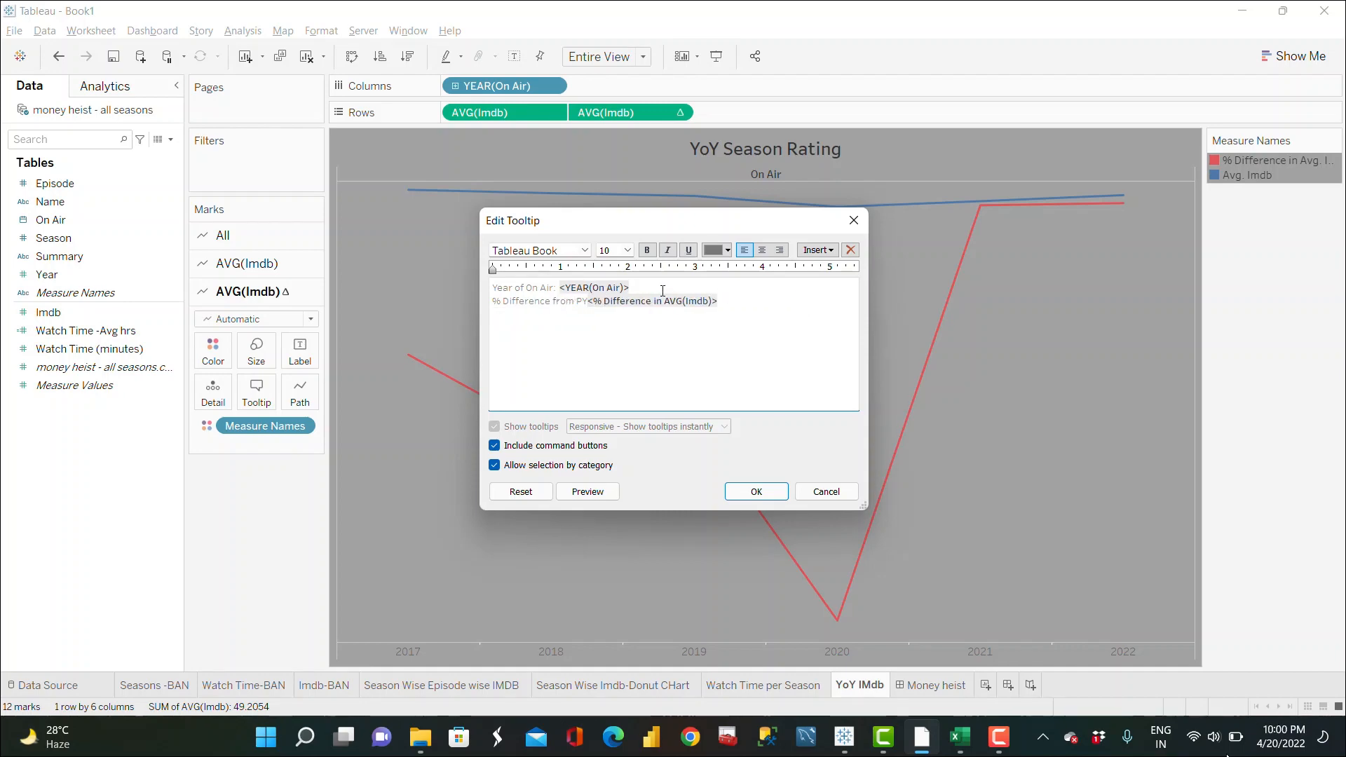
Step: Format the year line of the YoY tooltip as 24 pt bold in a reddish font colour
left_click_drag(663, 290, 488, 287)
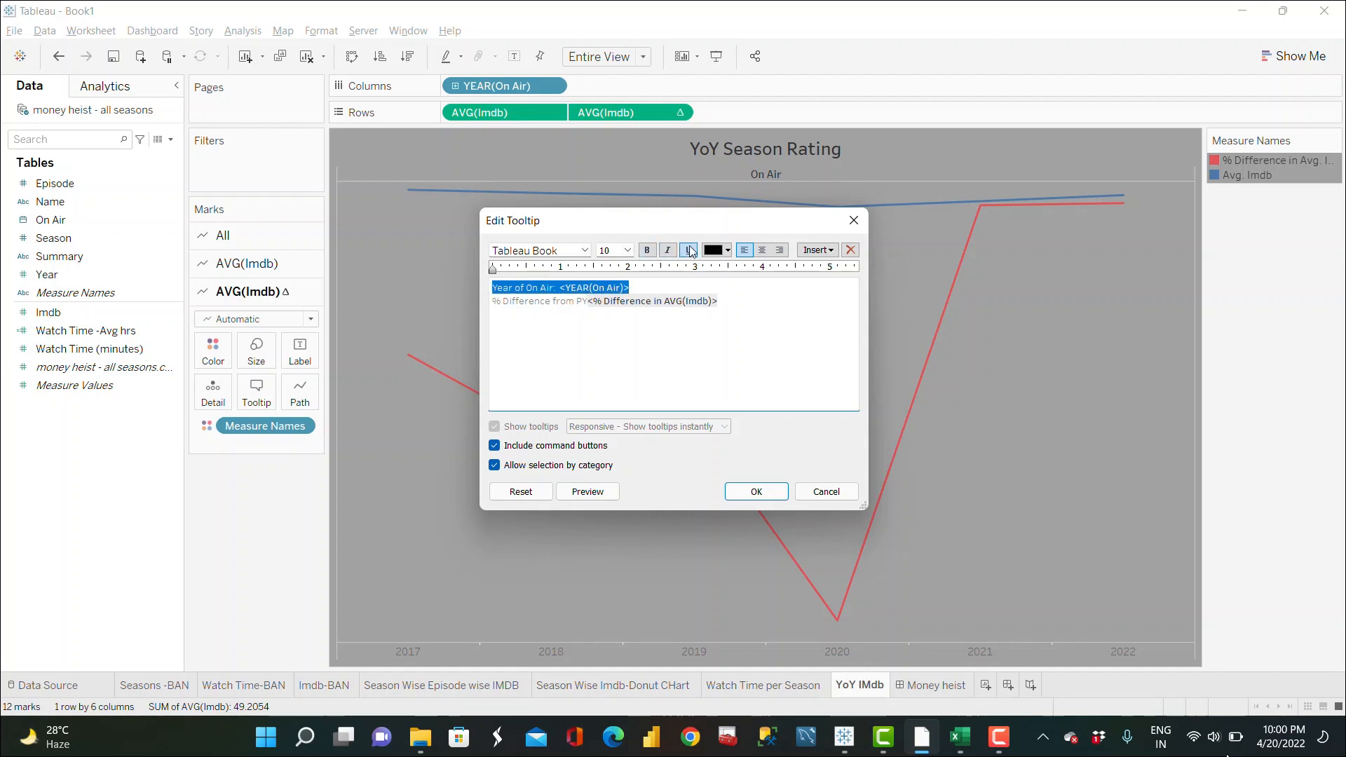
left_click(631, 251)
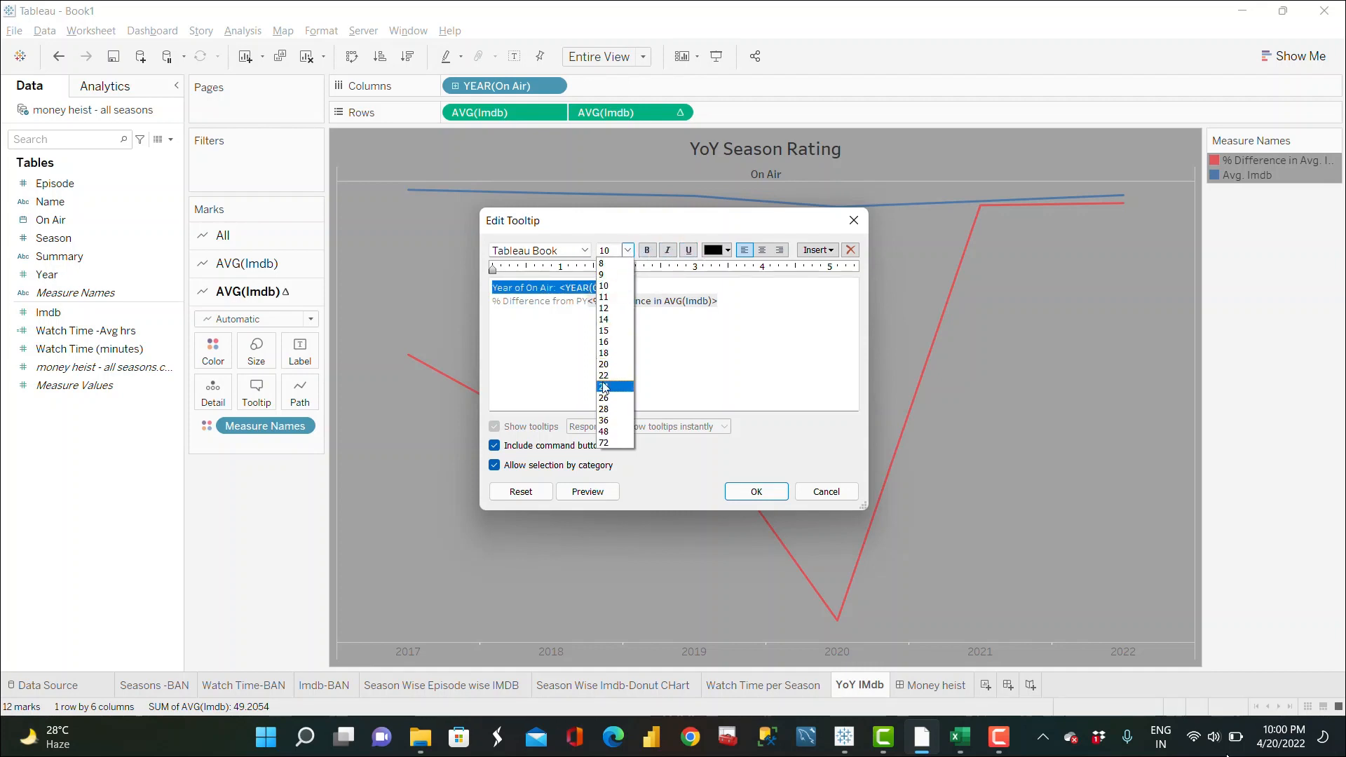
left_click(607, 387)
left_click(647, 251)
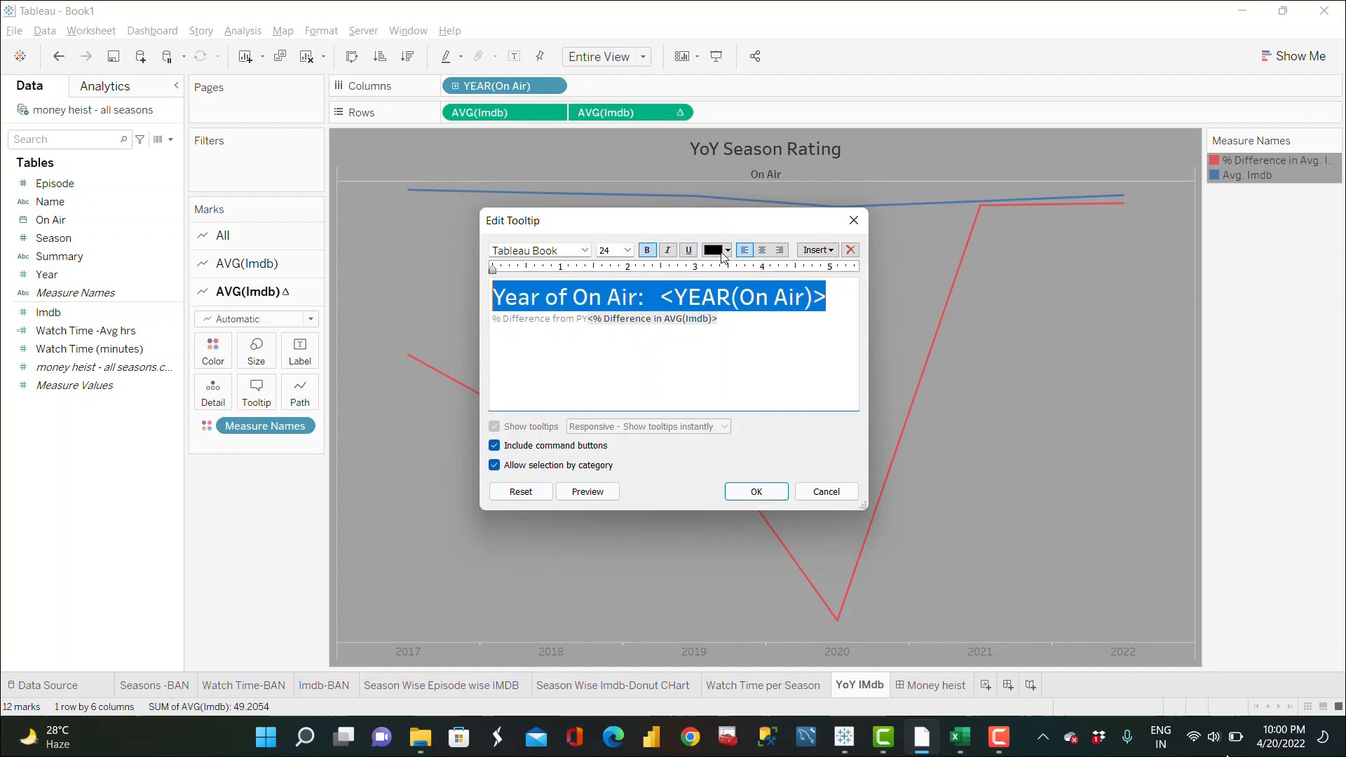
left_click(727, 250)
left_click(777, 308)
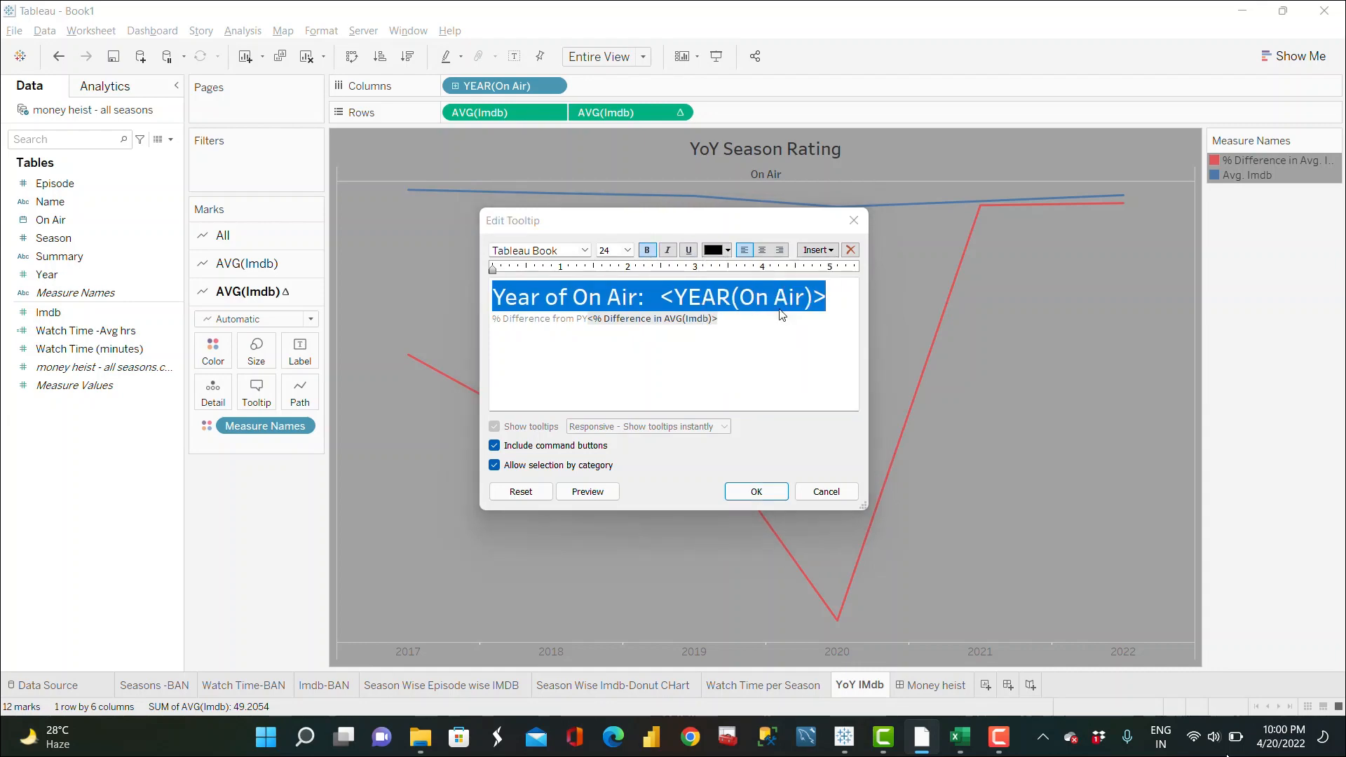
Step: Delete the "Year of On Air:" label from the year line and confirm the tooltip
left_click(590, 318)
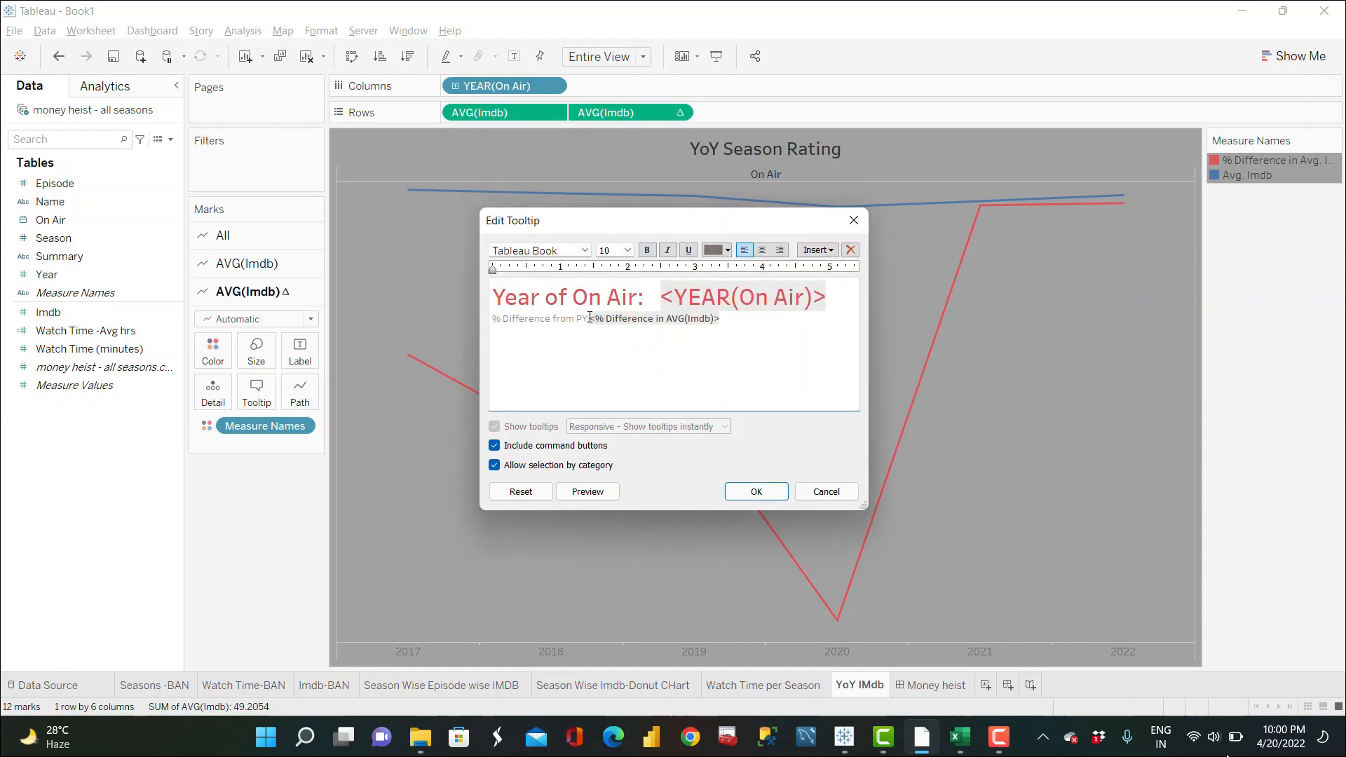
left_click_drag(664, 288, 495, 295)
key("BackSpace")
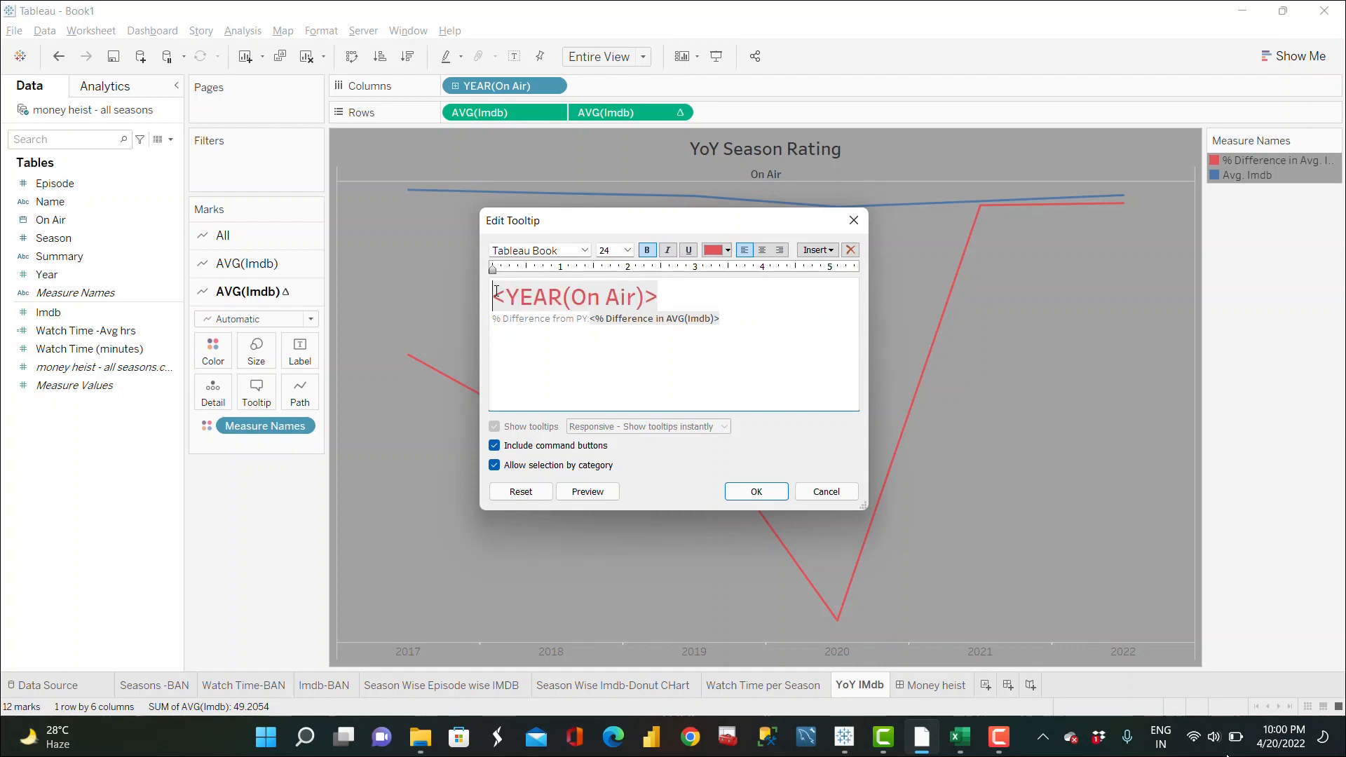
left_click(757, 491)
Step: Hover over the YoY line chart points to preview the reformatted tooltip
mouse_move(710, 469)
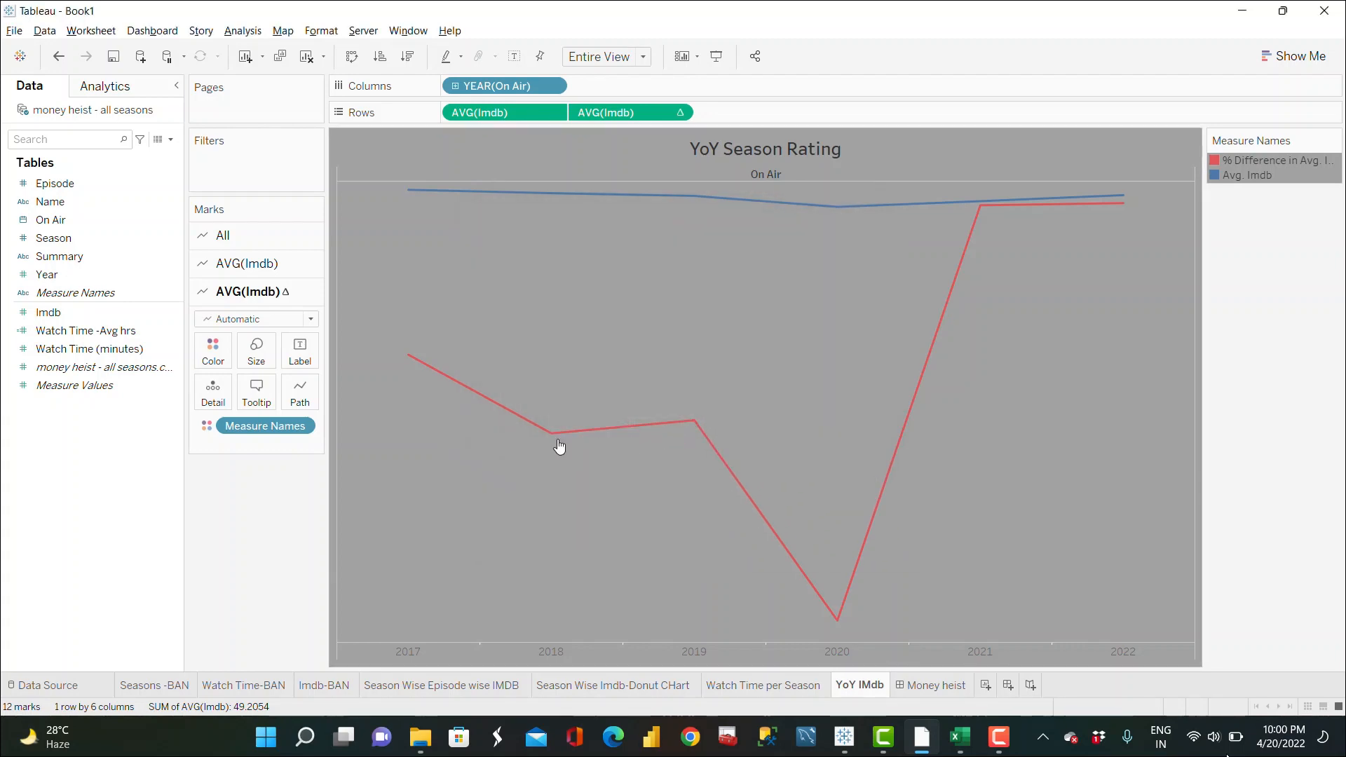
mouse_move(553, 440)
mouse_move(960, 256)
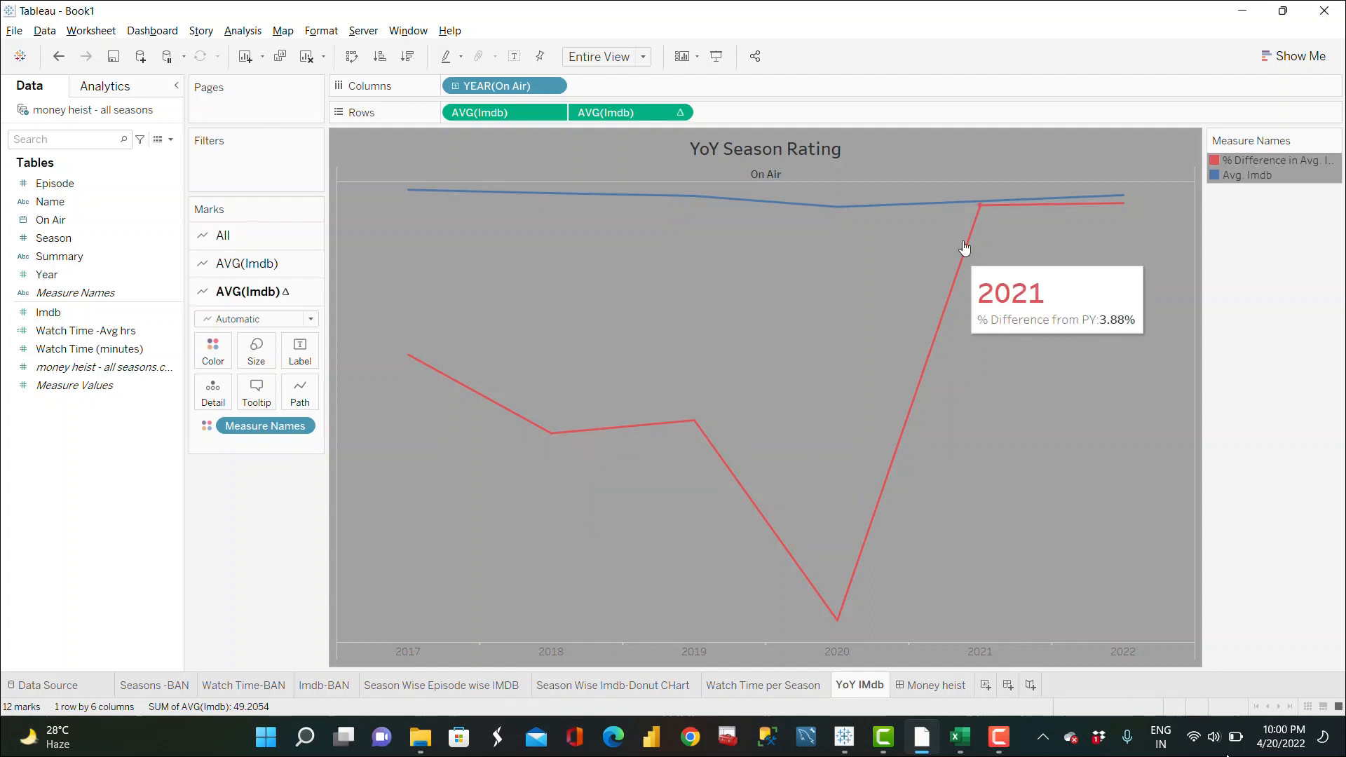
mouse_move(1114, 210)
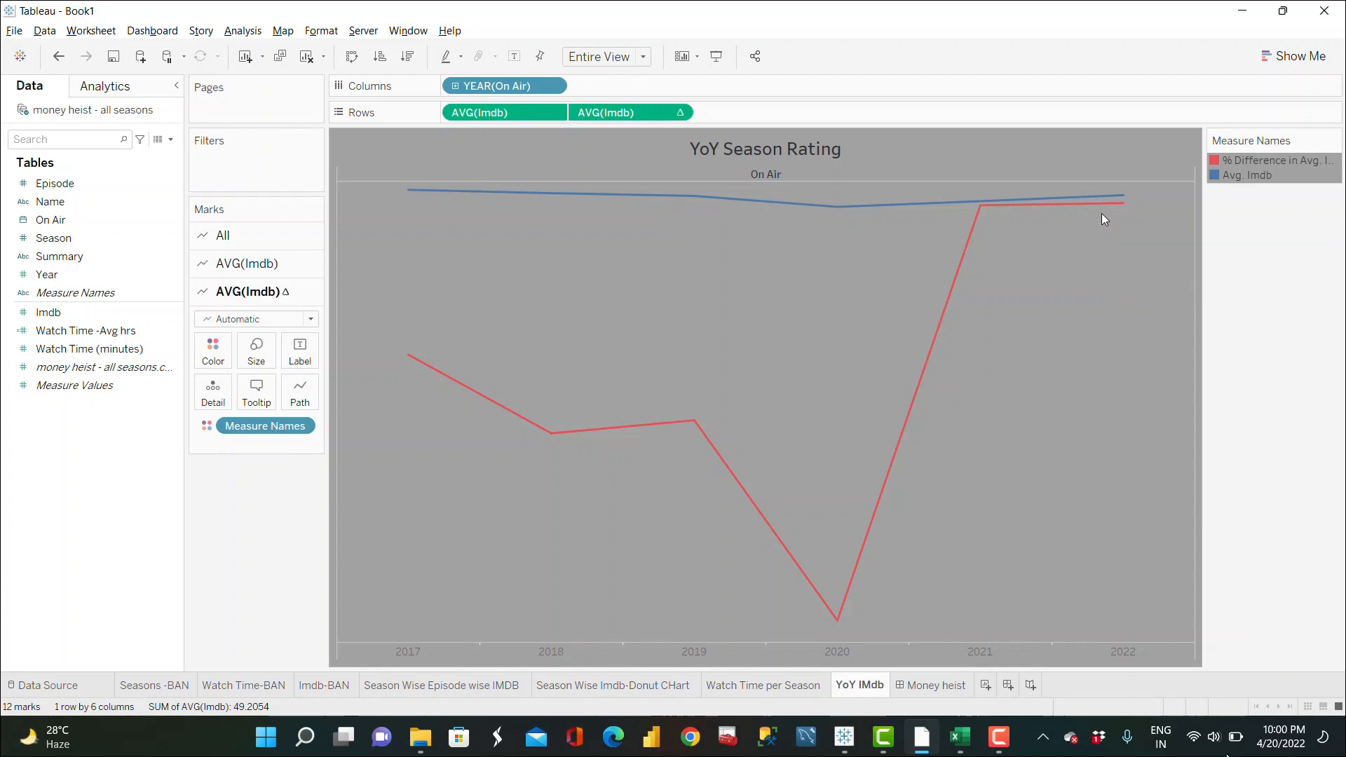
mouse_move(873, 487)
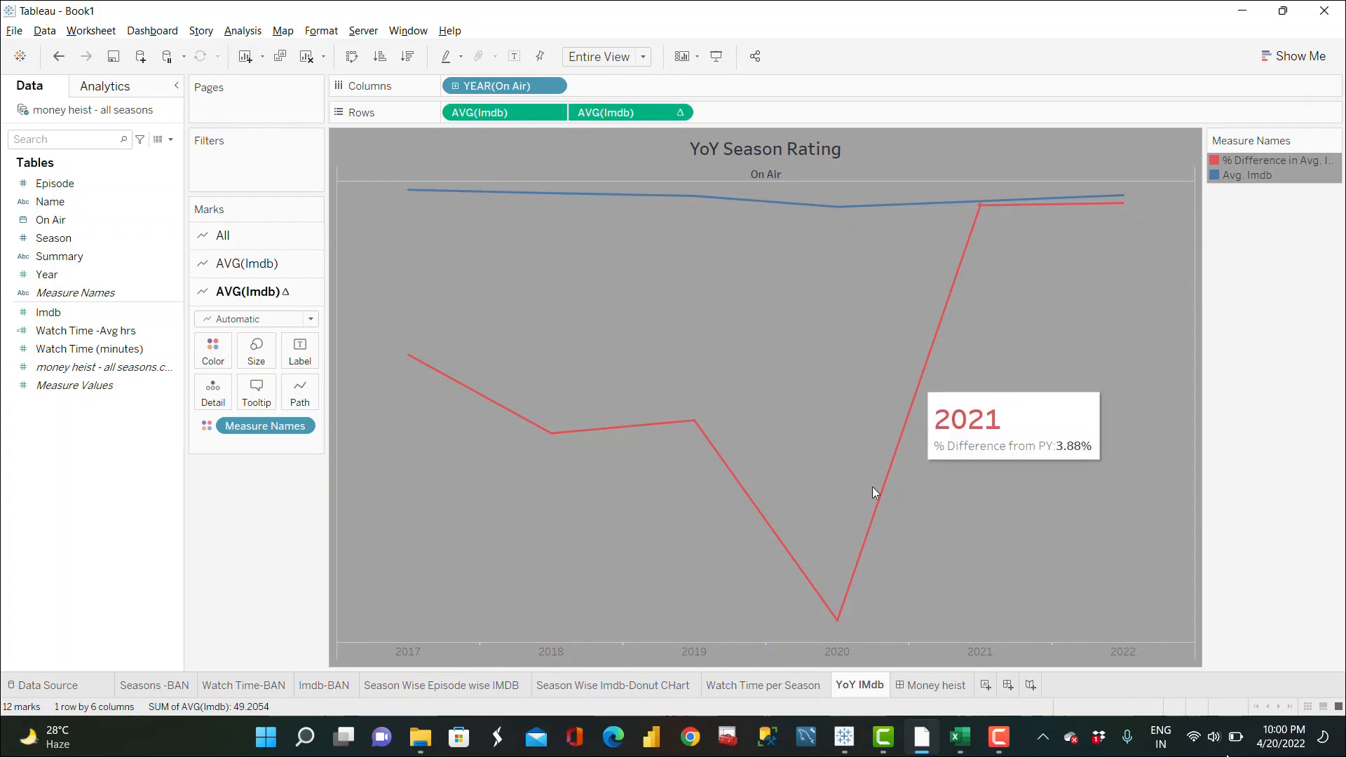
Step: Open the Money heist dashboard sheet in the current workbook
left_click(937, 686)
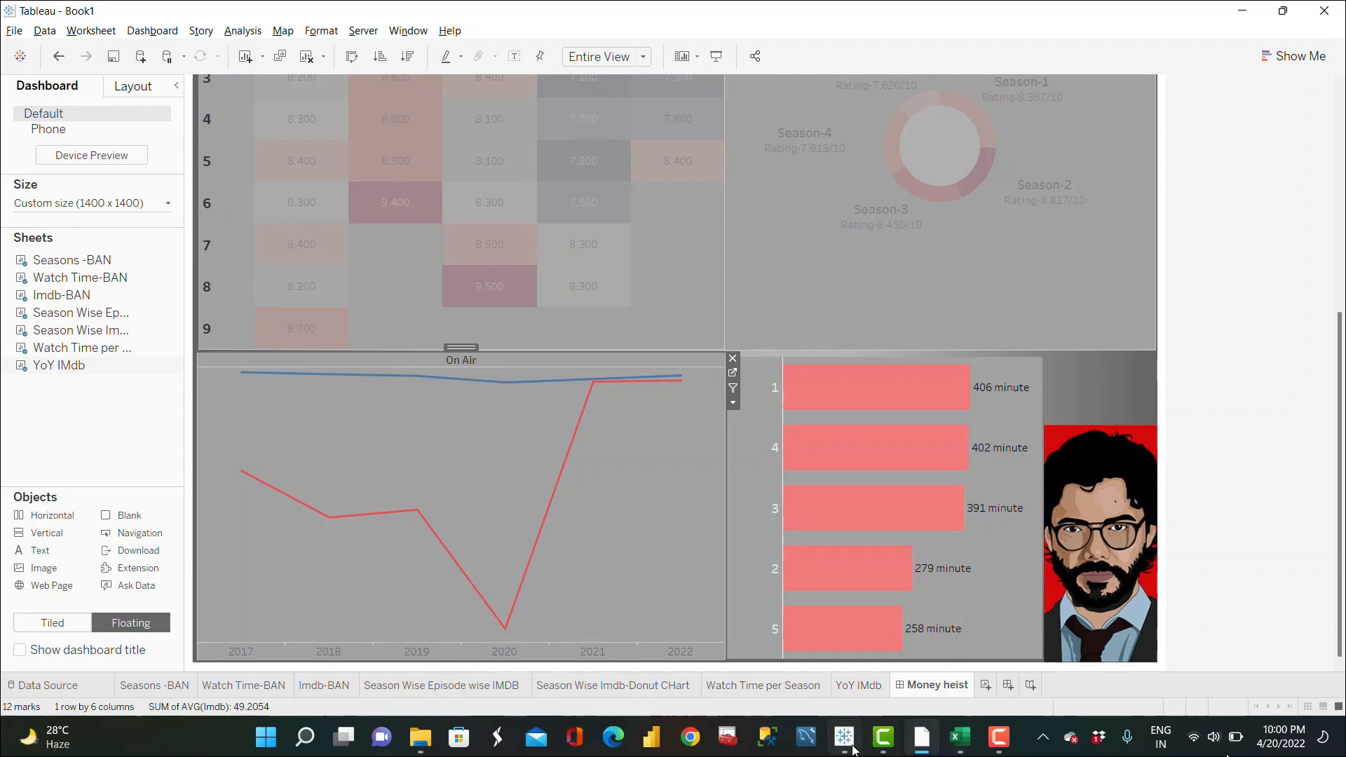
mouse_move(849, 748)
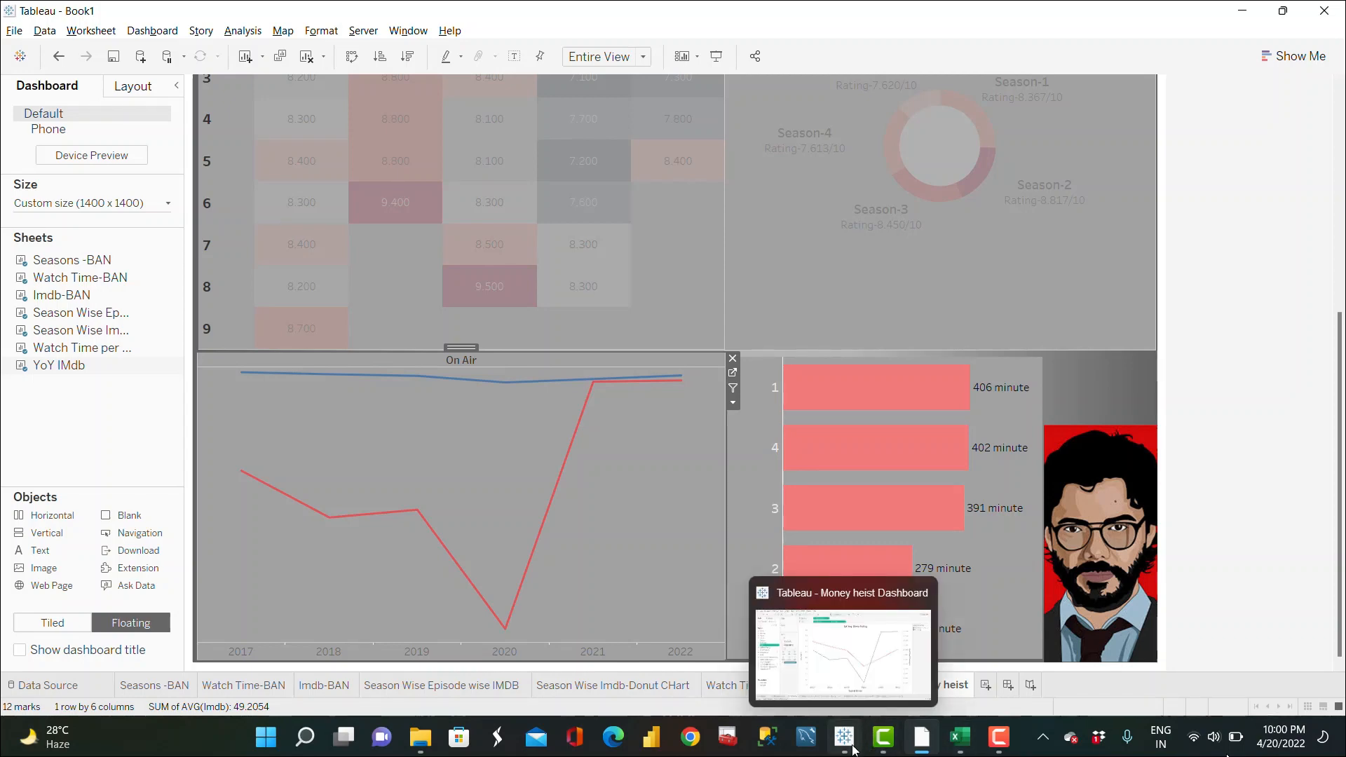
left_click(1202, 629)
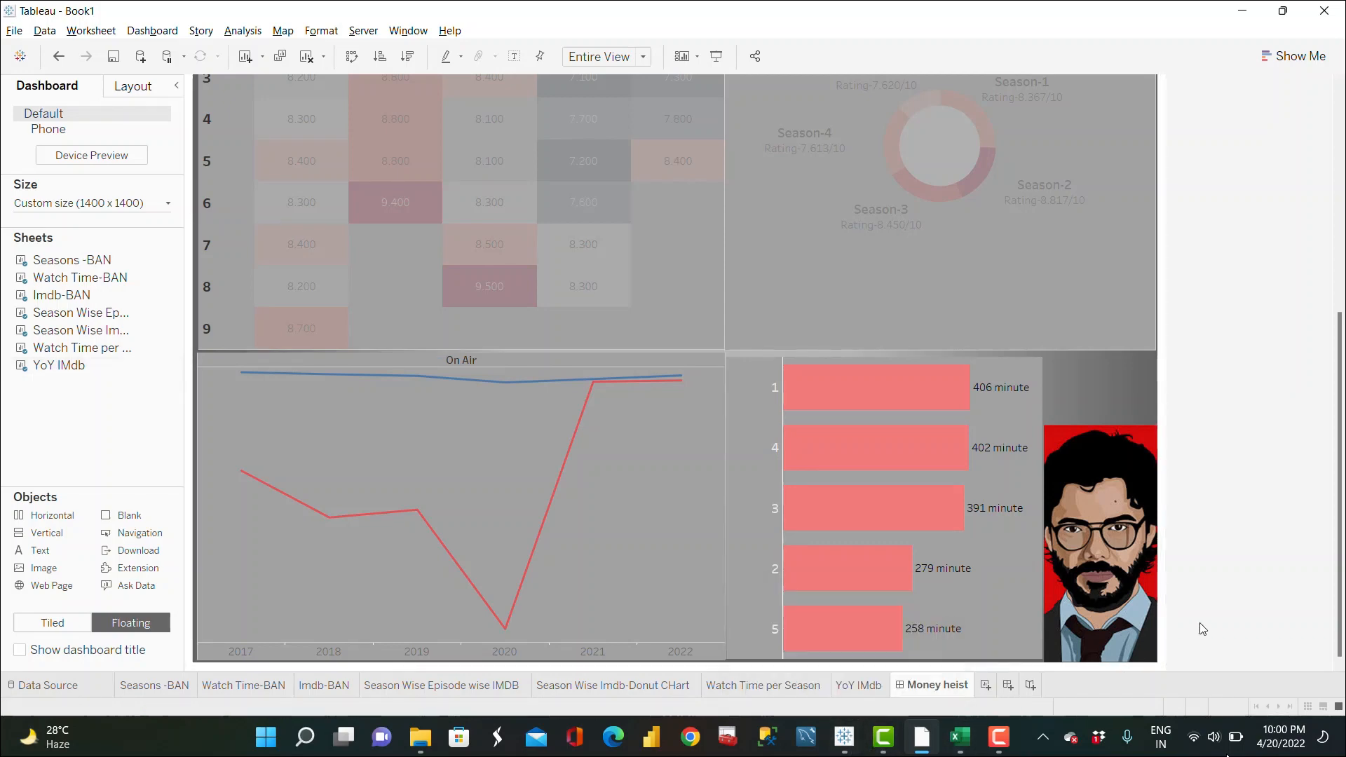
mouse_move(849, 745)
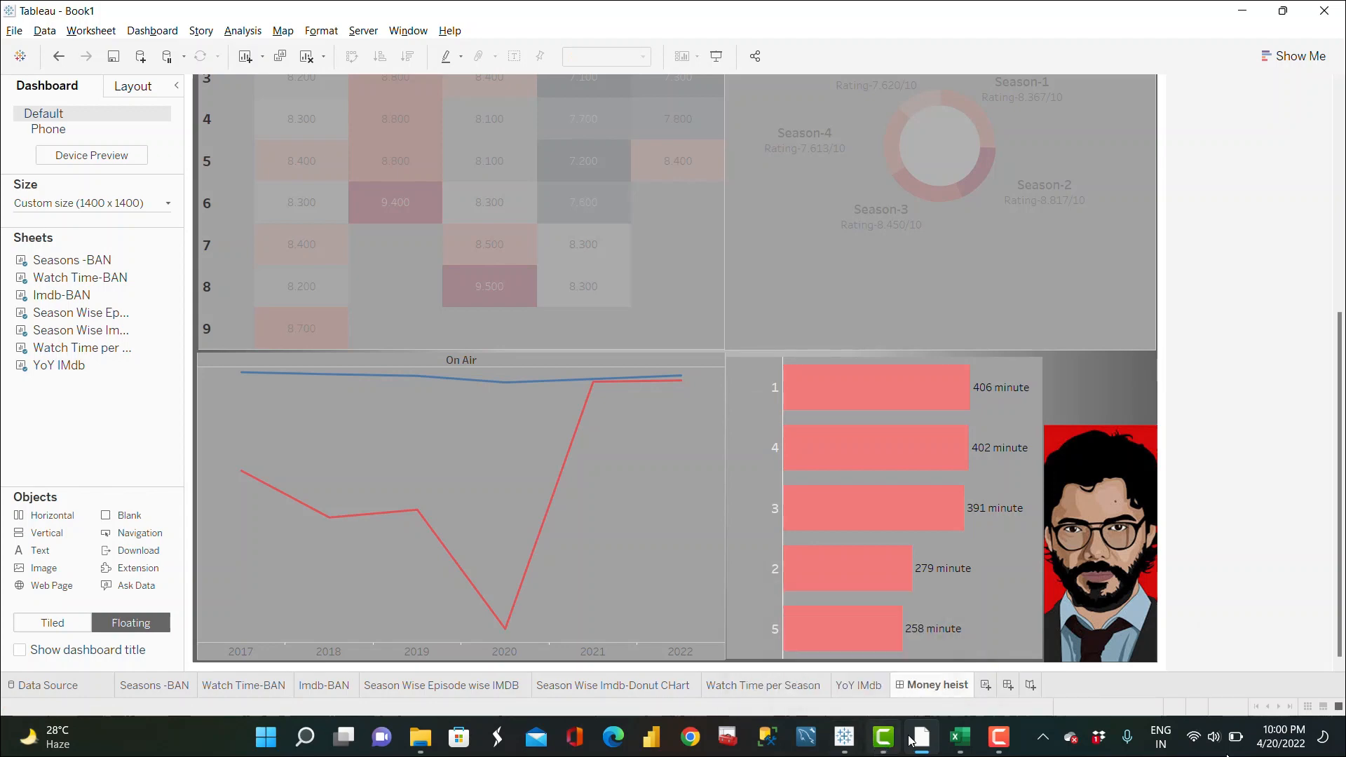
Step: Switch to the Money heist Dashboard workbook window and open its Dashboard 1 for reference
left_click(847, 691)
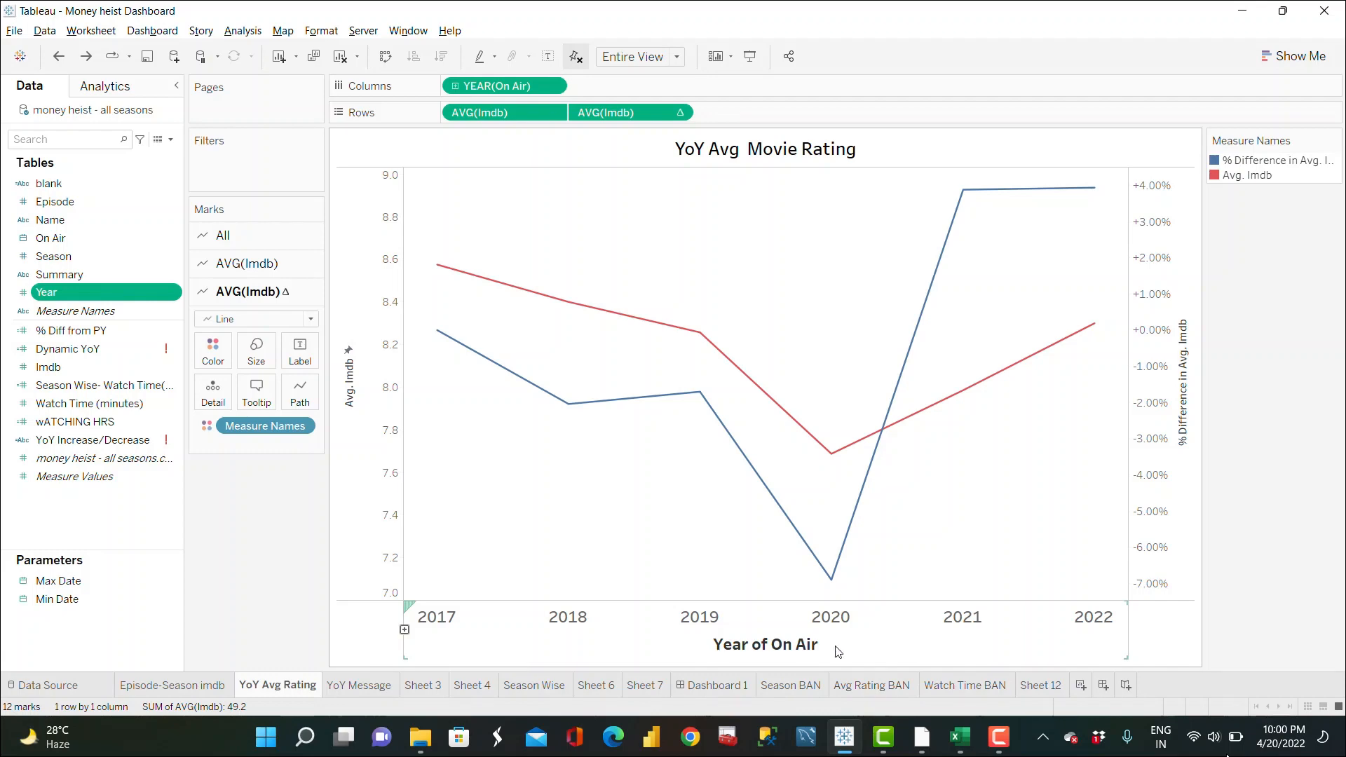
left_click(722, 687)
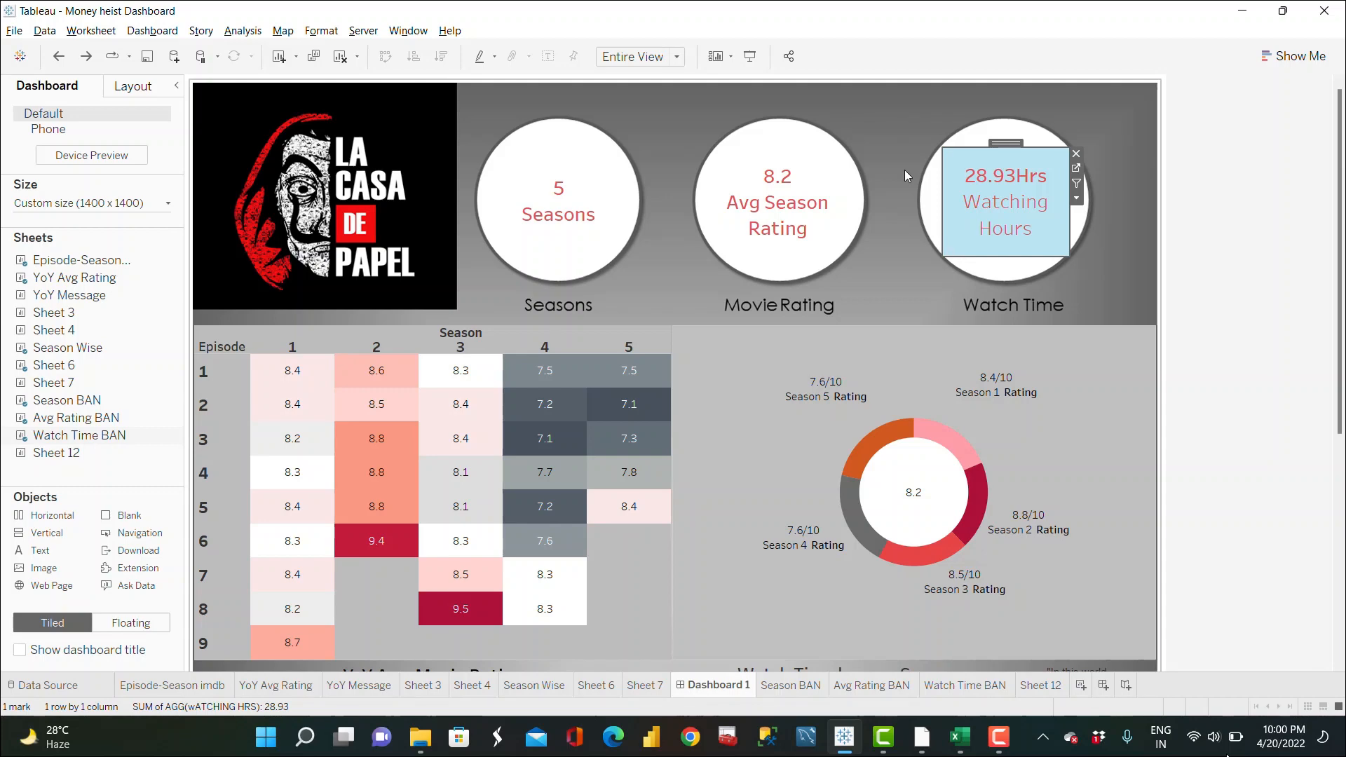
left_click(1099, 254)
scroll(1098, 253, "down", 3)
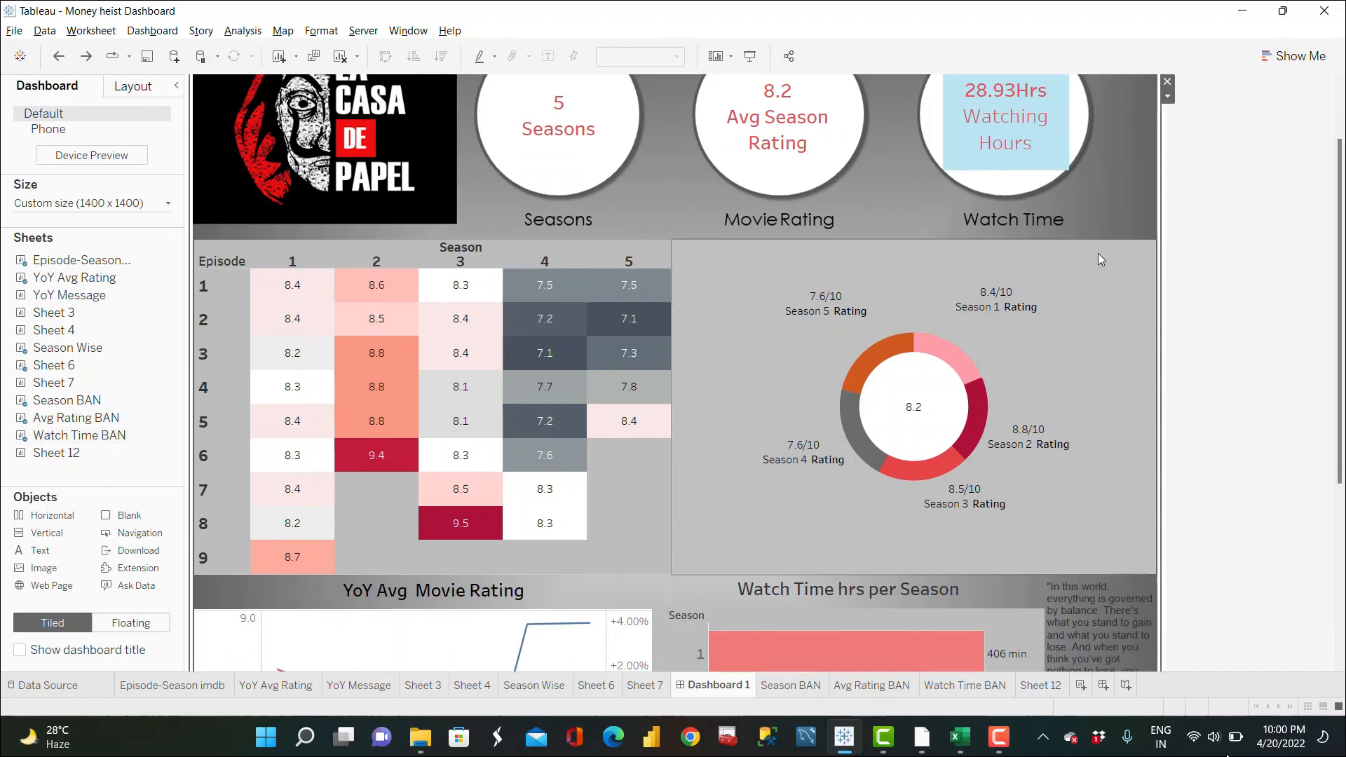
scroll(693, 158, "up", 3)
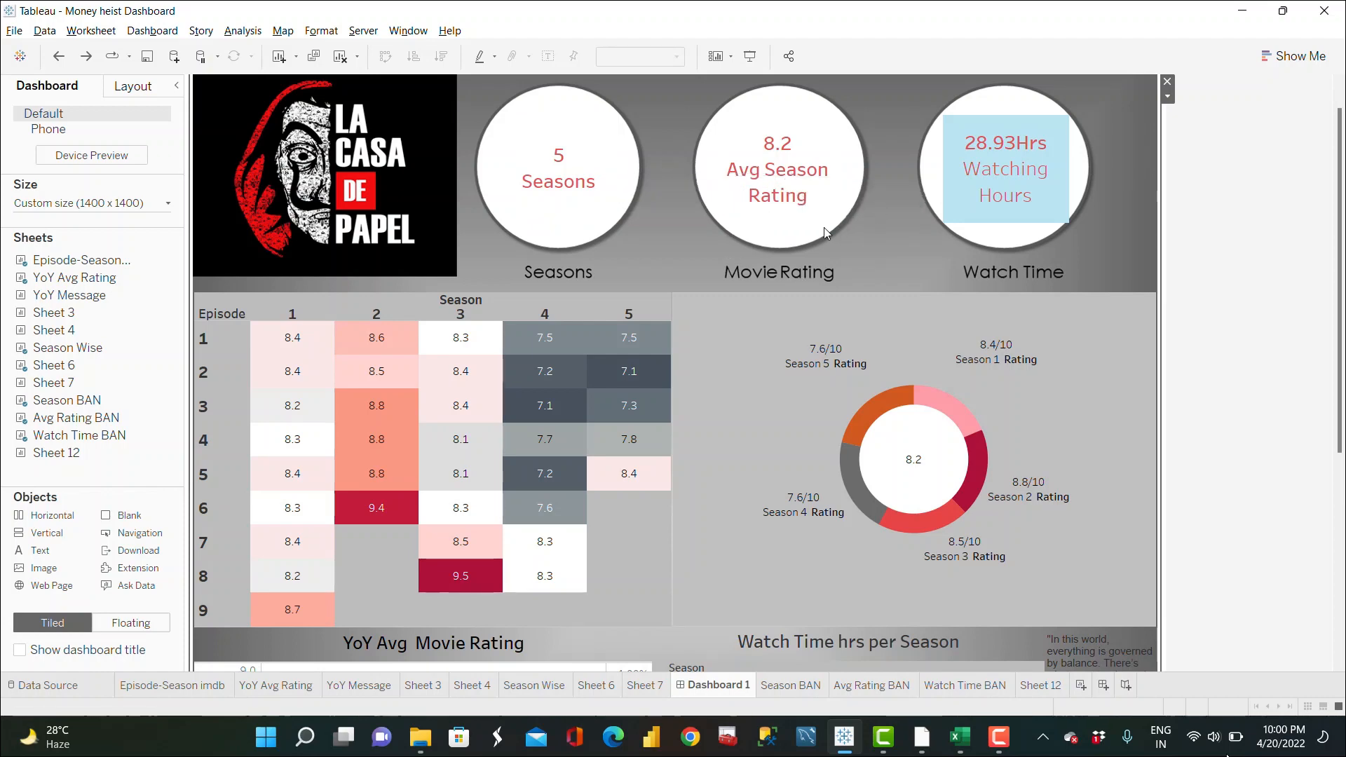
Step: Examine the reference dashboard's heatmap and donut tooltips and open the YoY Avg Movie Rating chart's context menu
mouse_move(1052, 143)
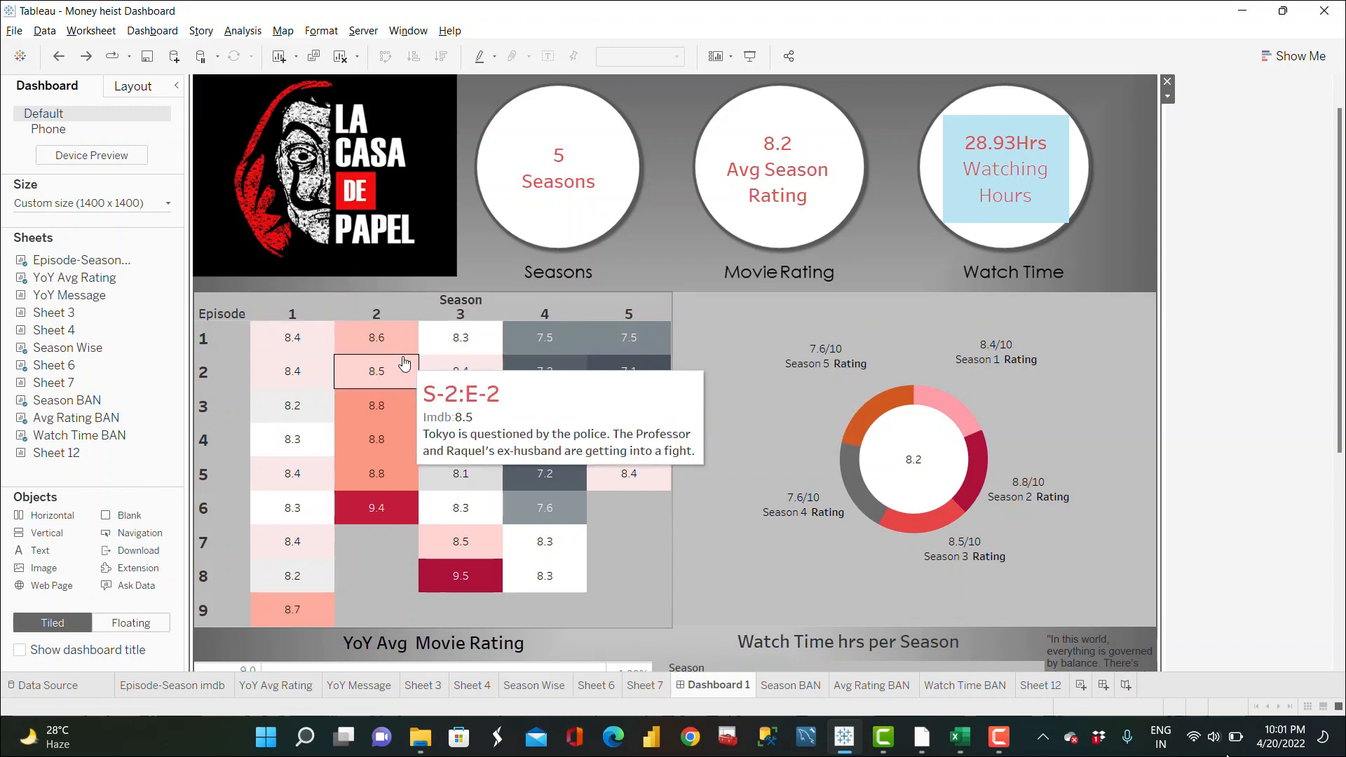
mouse_move(301, 369)
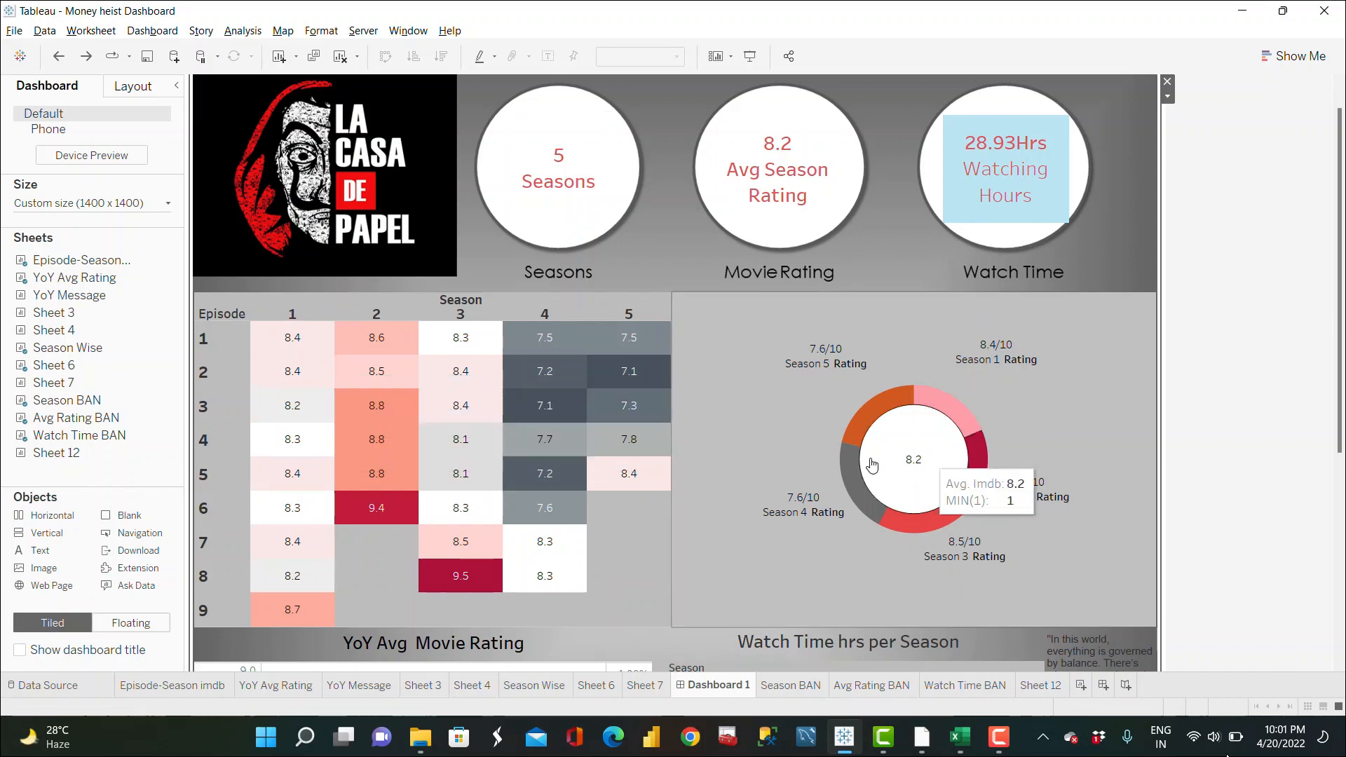
mouse_move(960, 434)
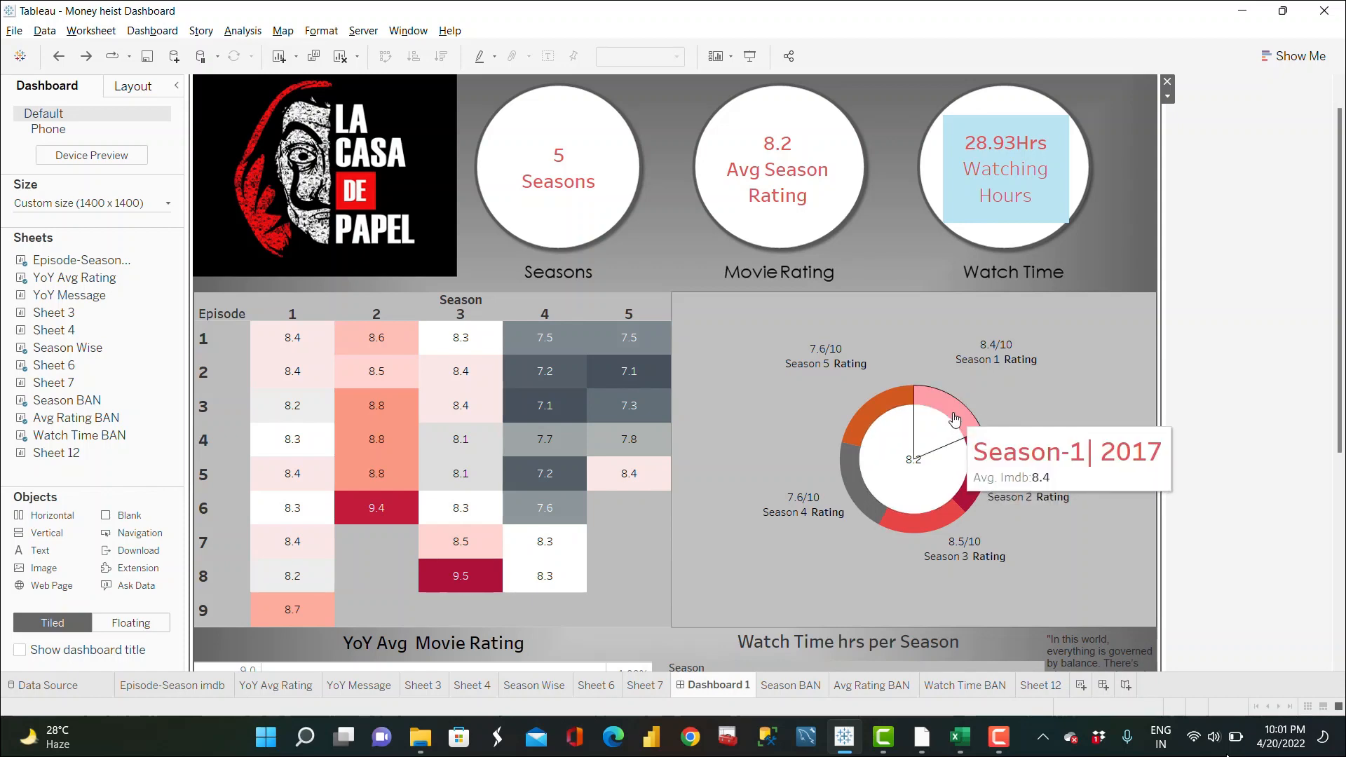
scroll(1210, 450, "down", 2)
scroll(1210, 451, "down", 3)
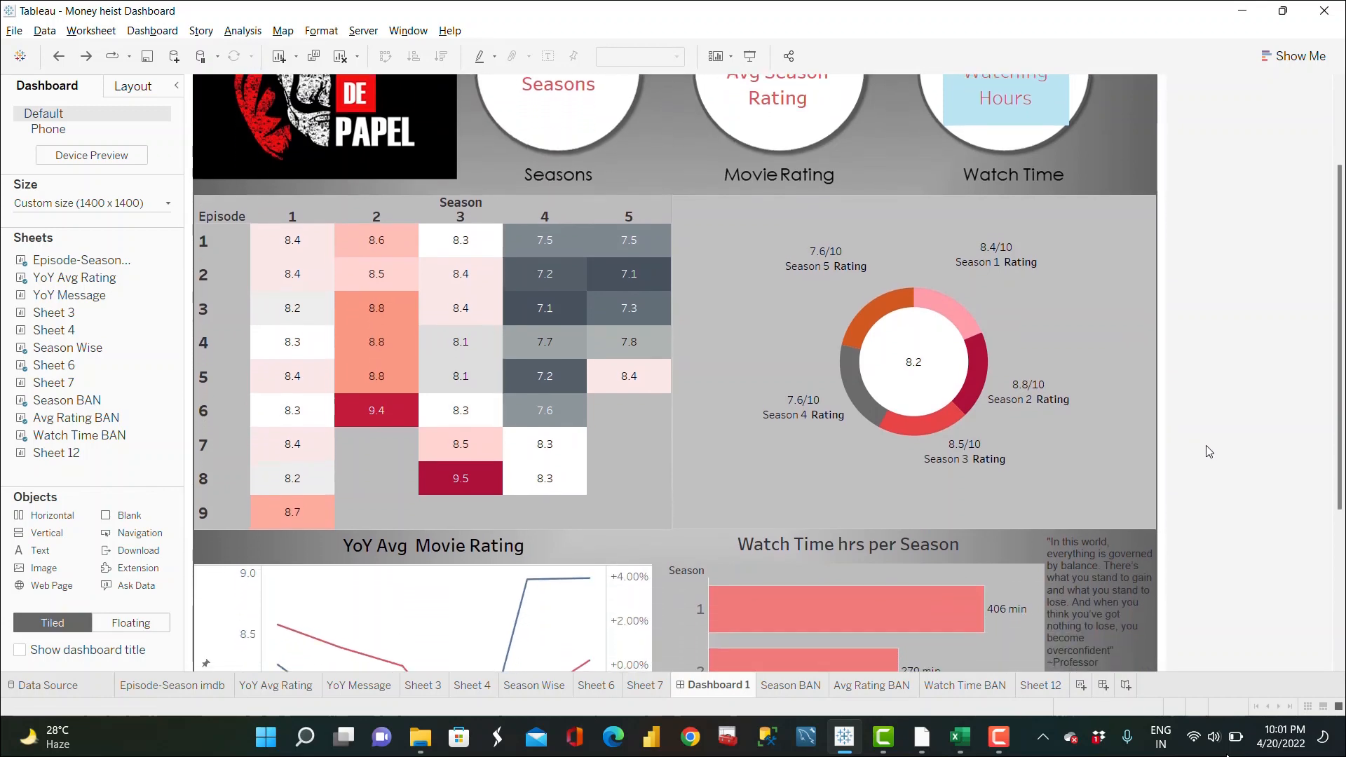
scroll(1209, 451, "down", 4)
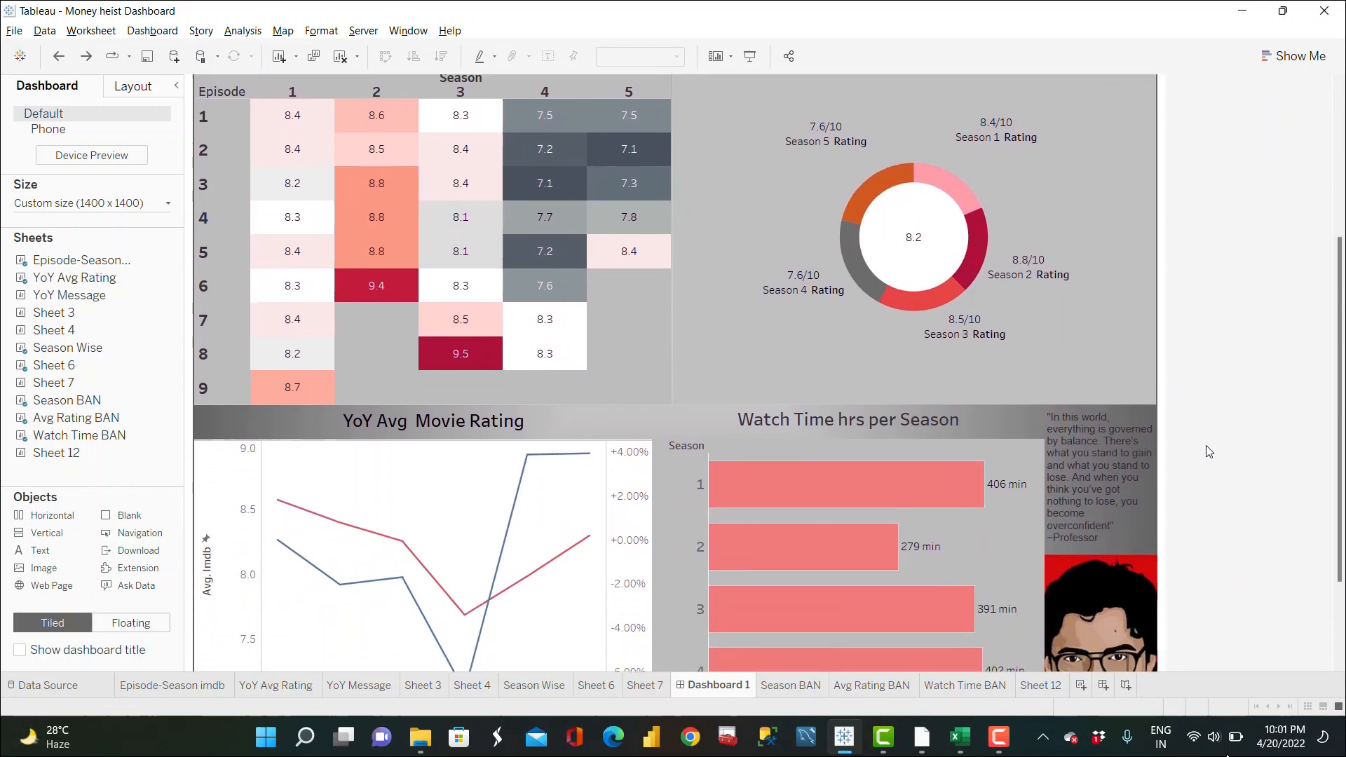
scroll(1209, 451, "down", 1)
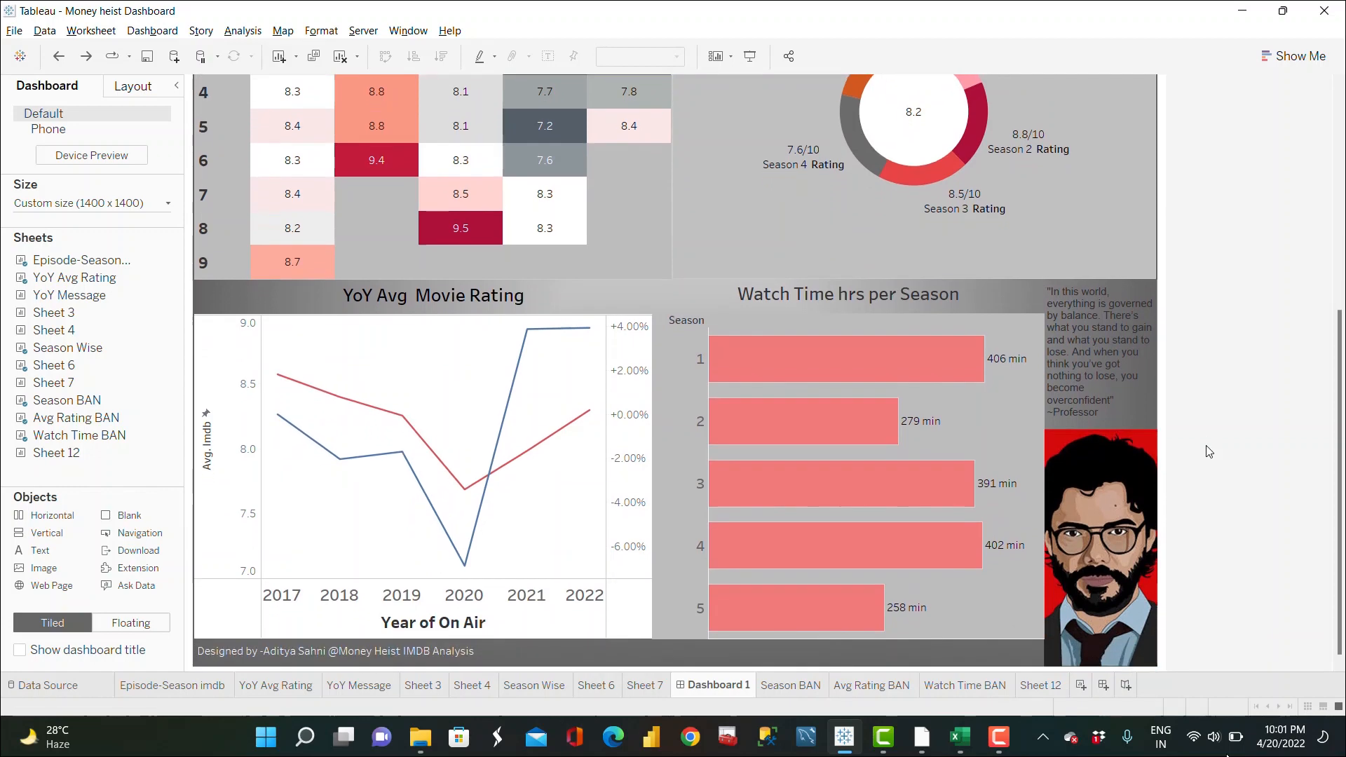
right_click(585, 353)
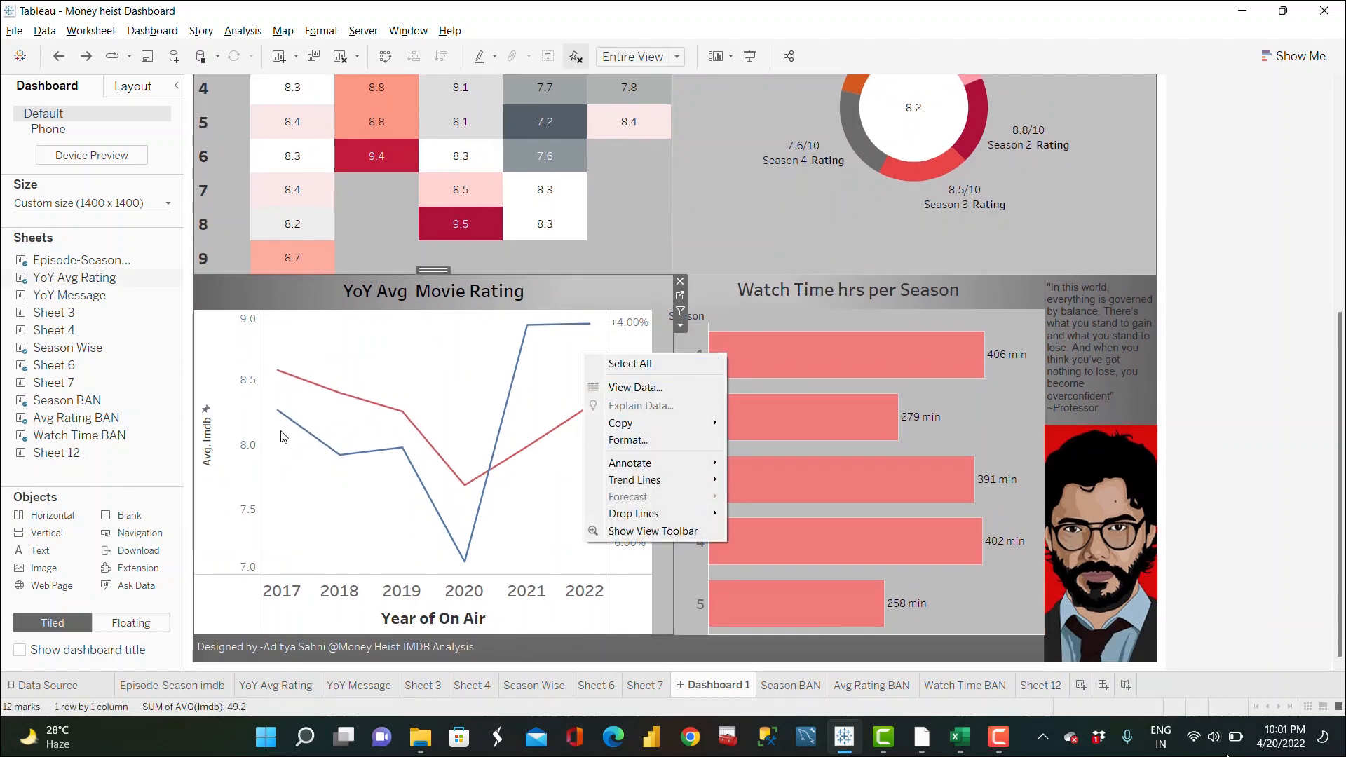
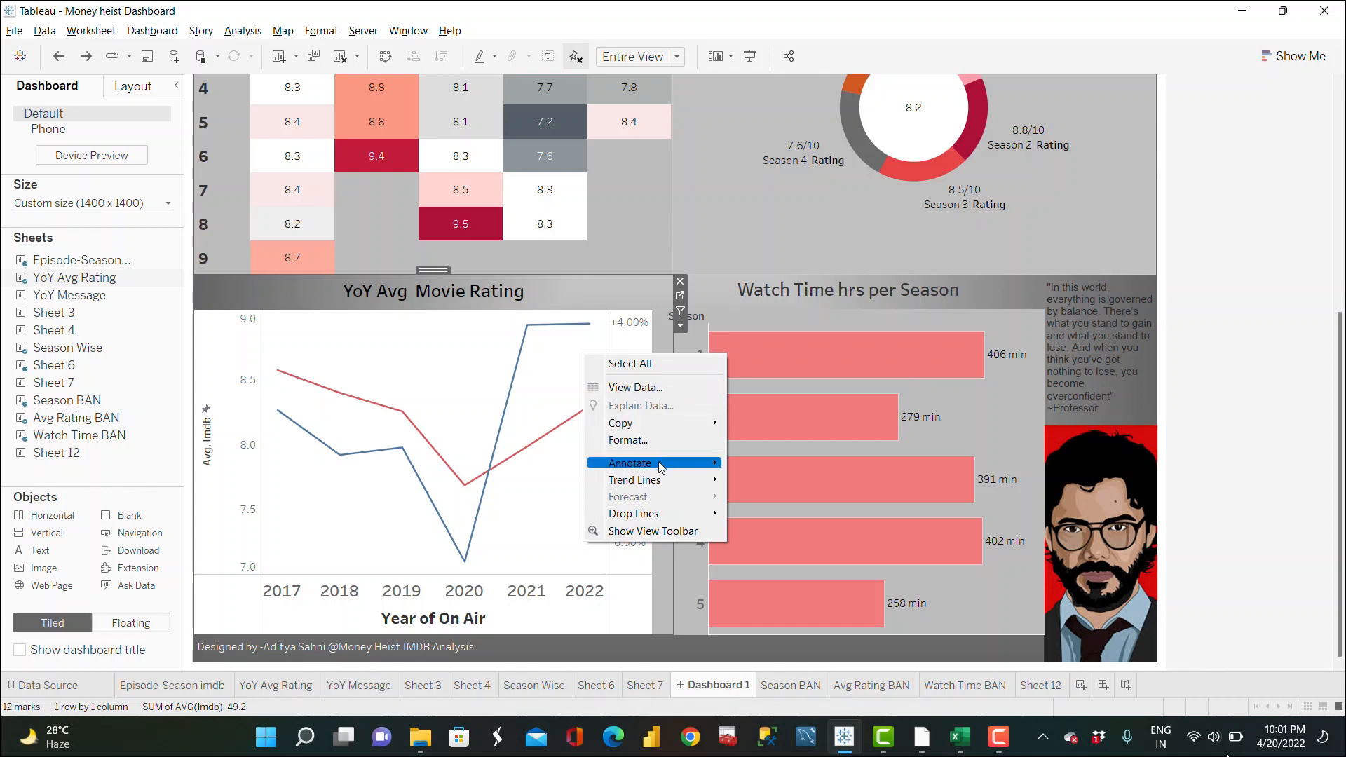
Step: Set the YoY Avg Movie Rating sheet's default worksheet shading to a light grey
key("Escape")
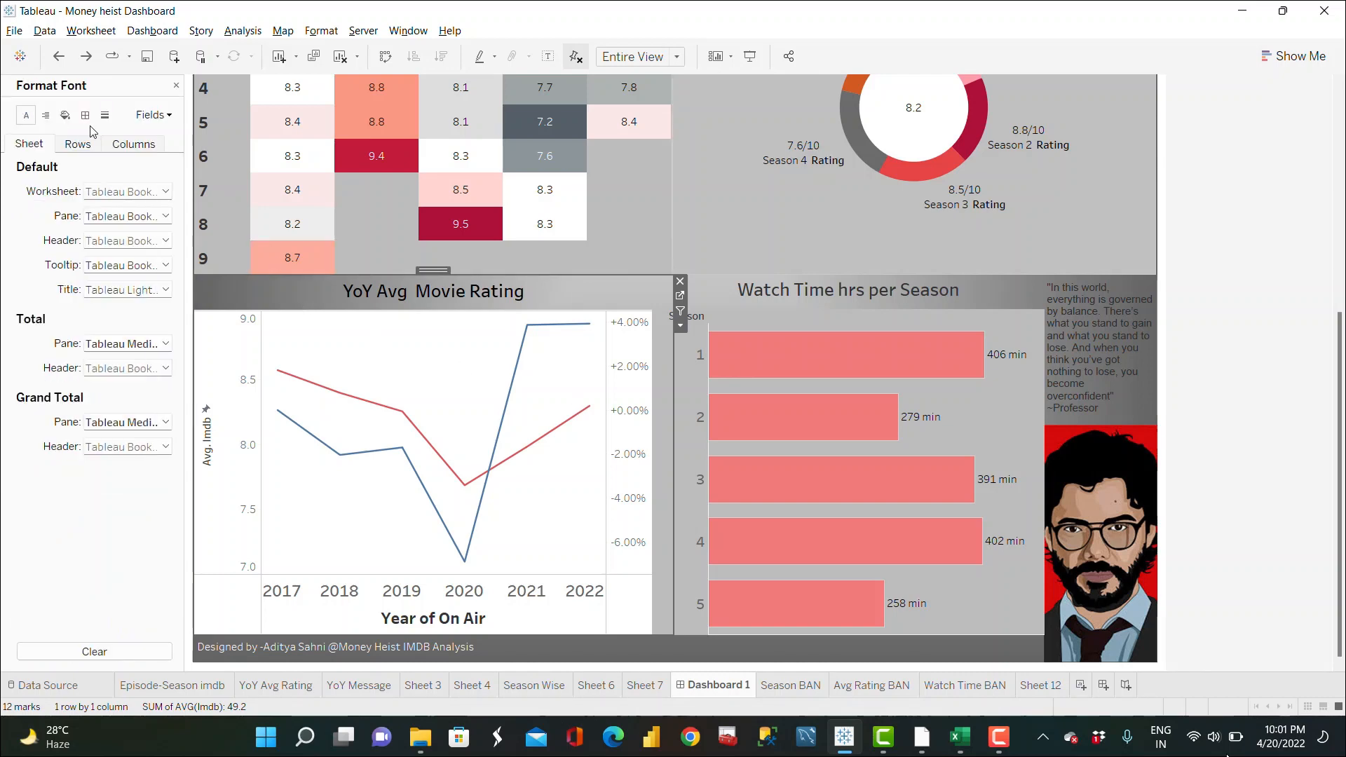
left_click(73, 116)
left_click(150, 192)
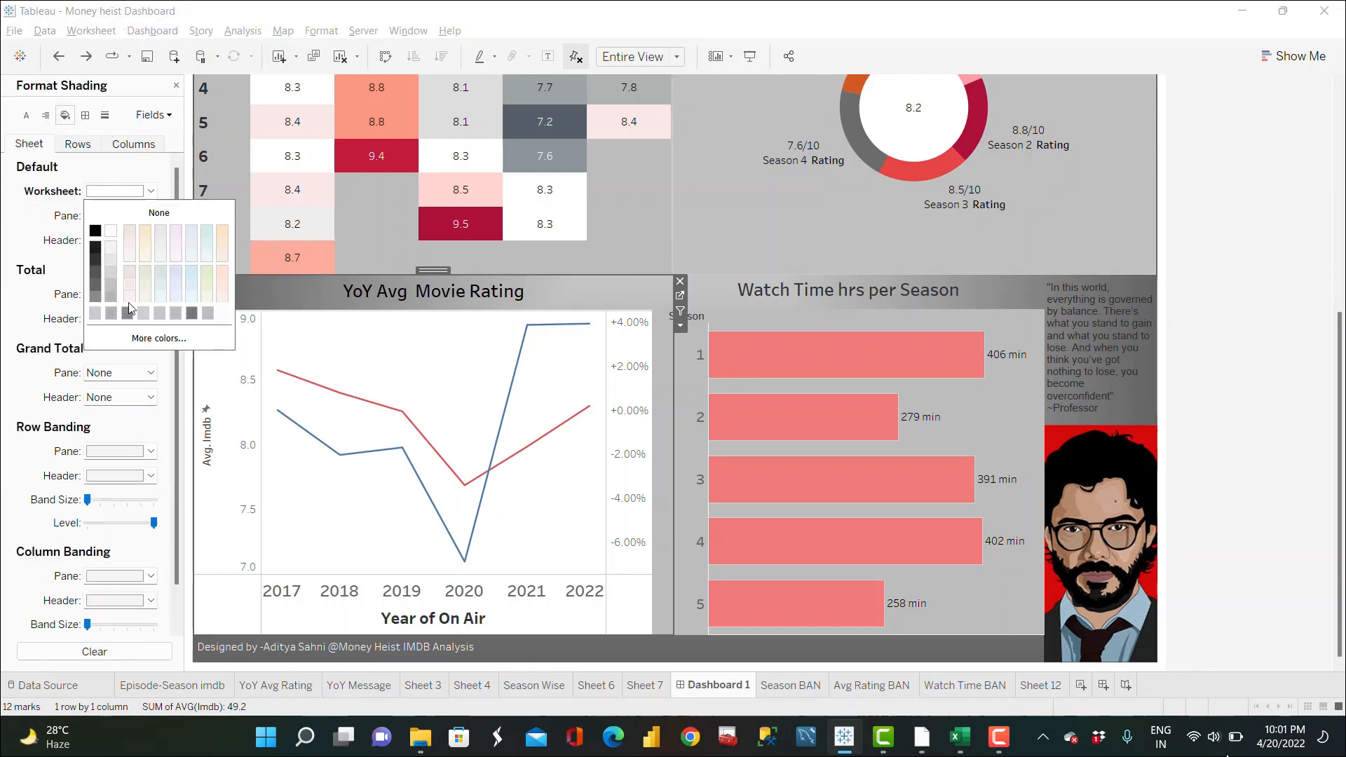
left_click(94, 313)
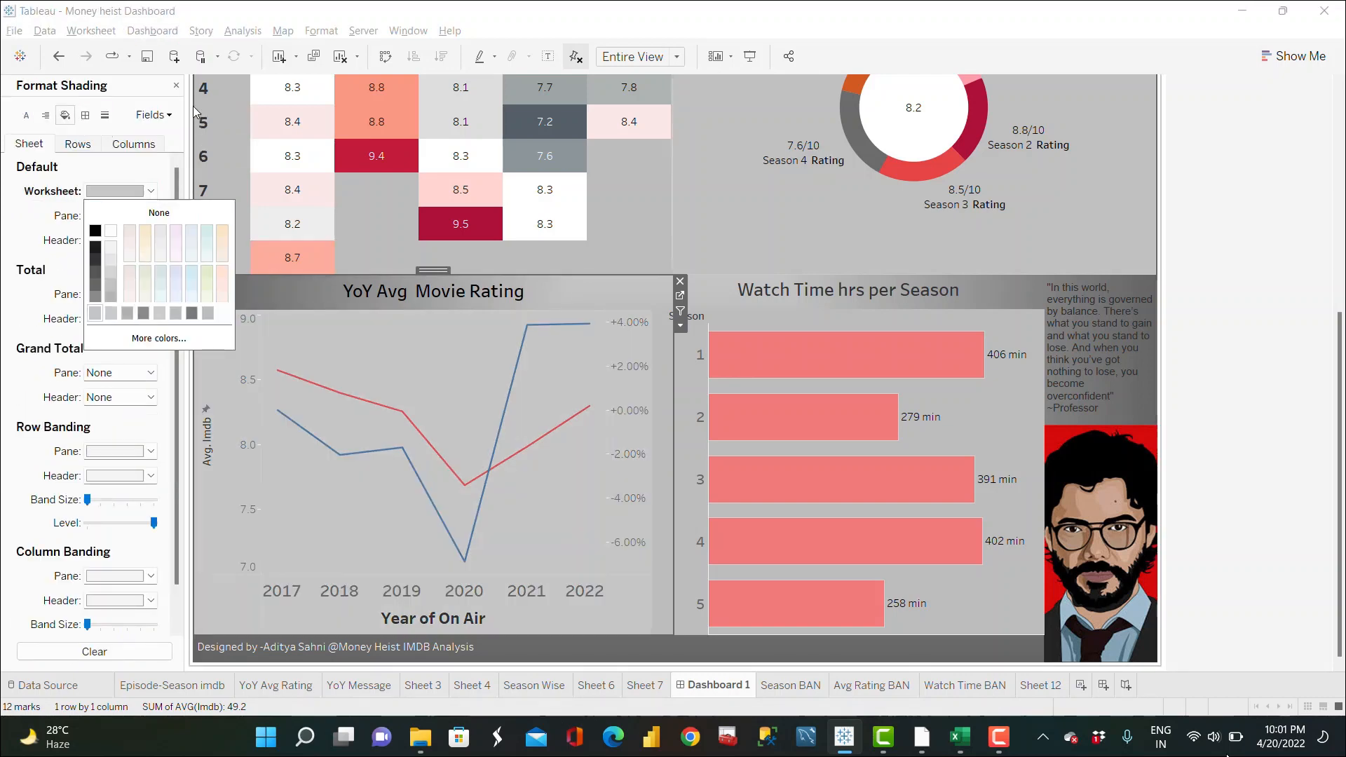
left_click(177, 85)
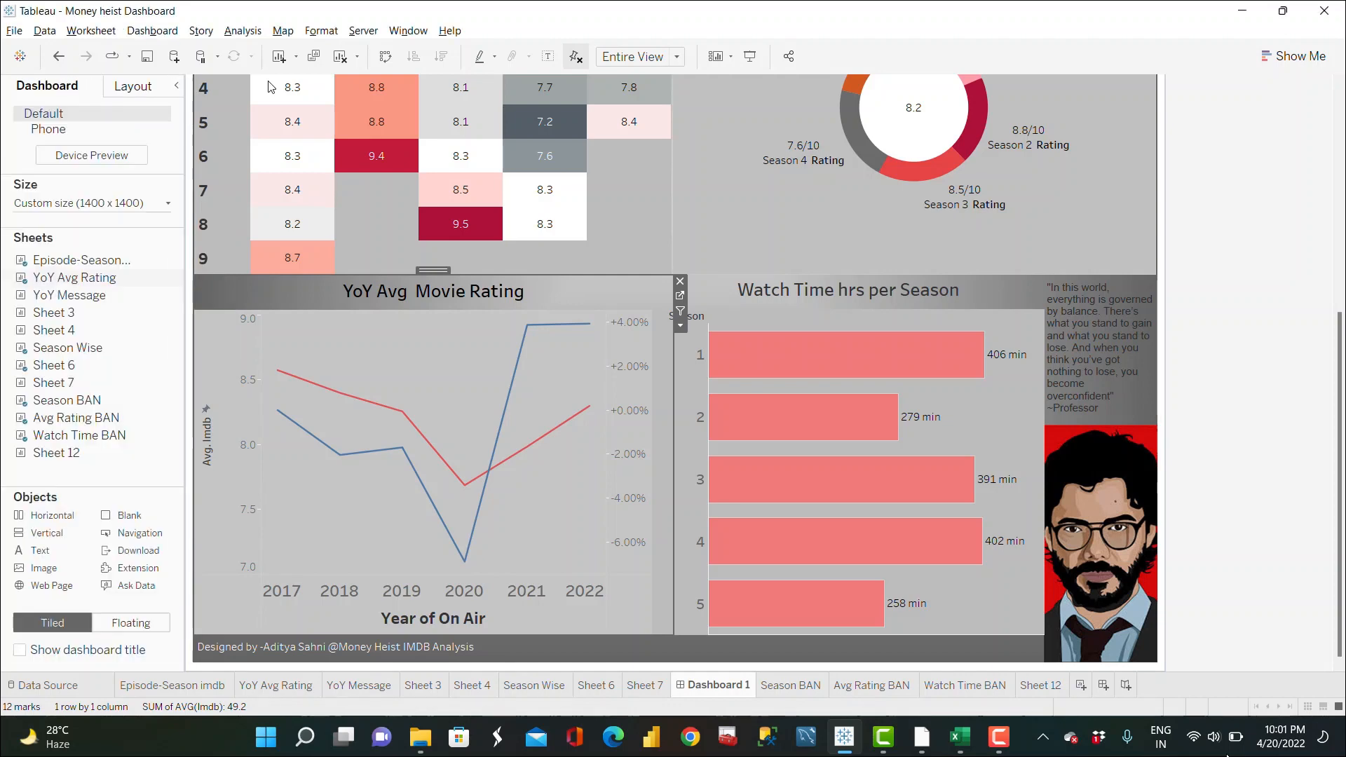
double_click(644, 288)
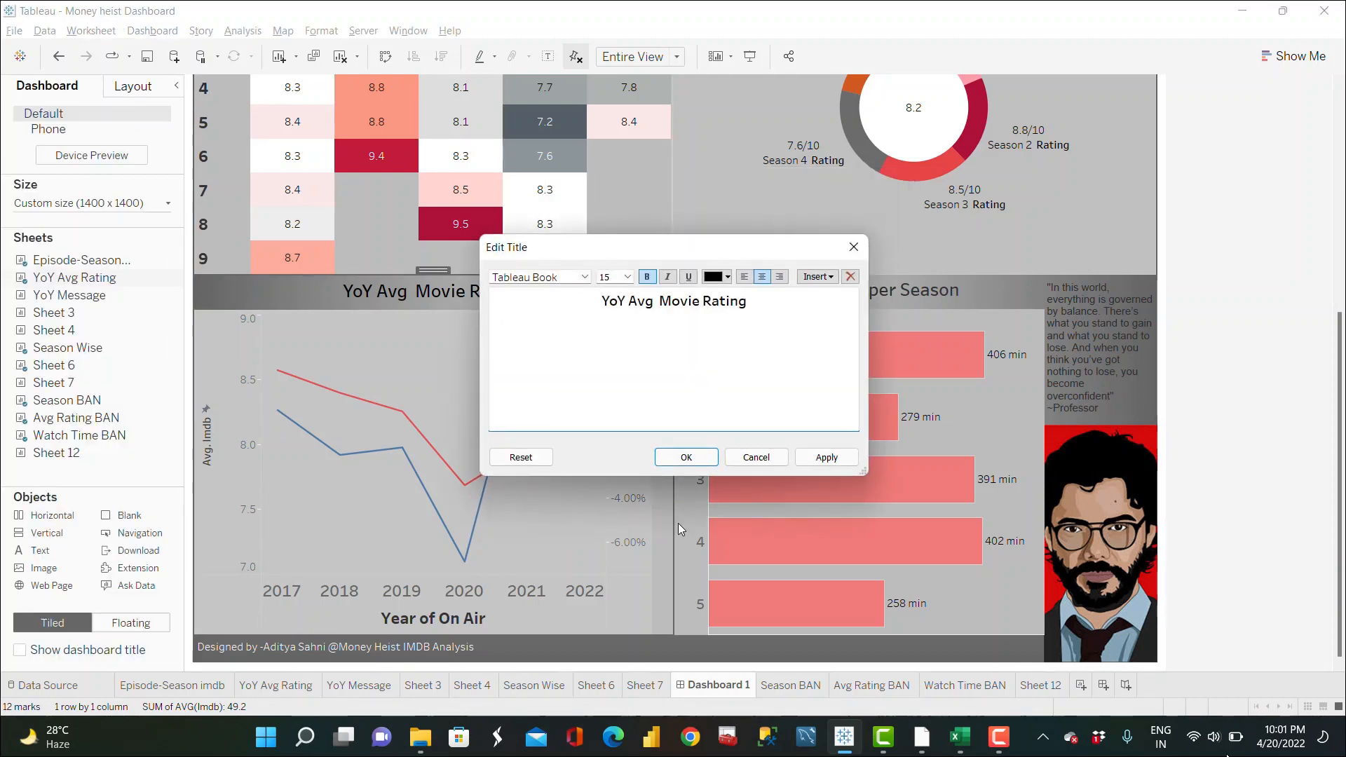
left_click(688, 459)
left_click(1023, 293)
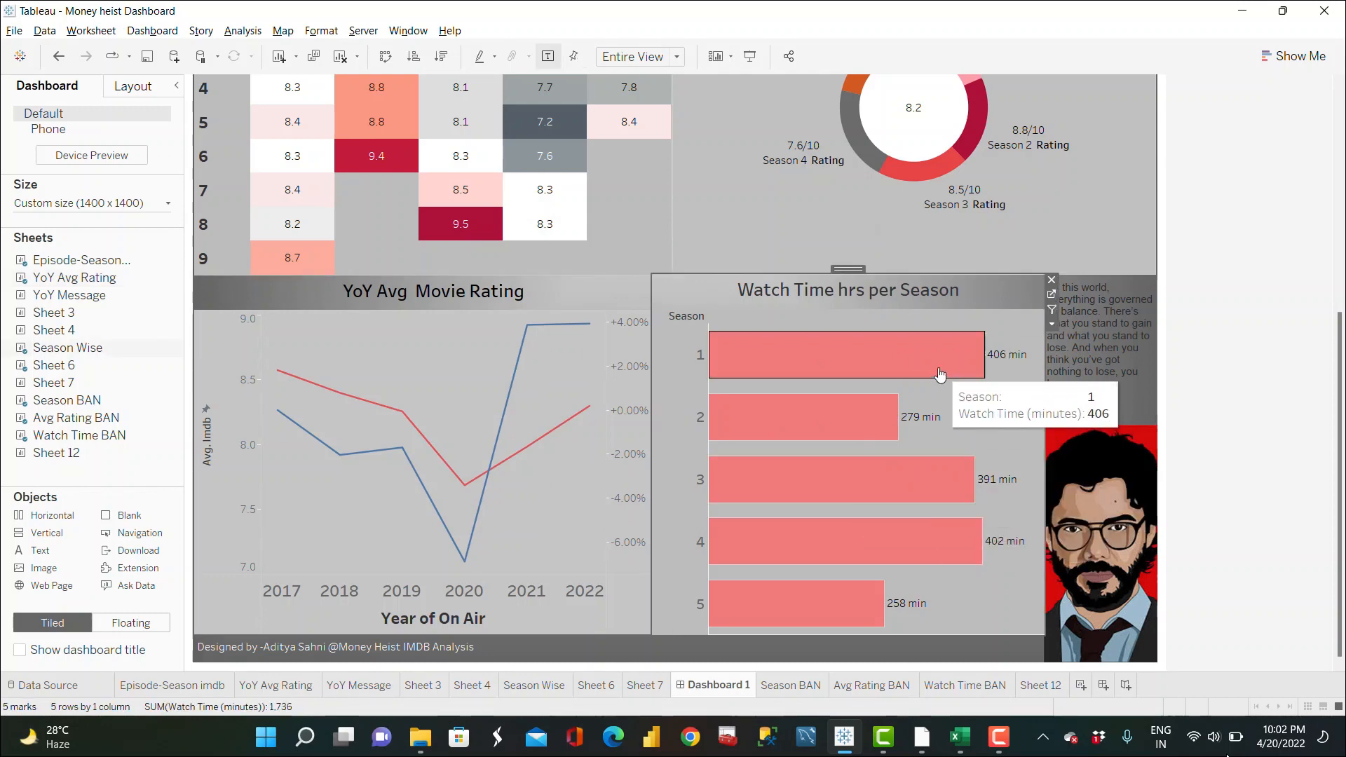
Step: Hover over the YoY line points and the watch-time bars to check their tooltips
mouse_move(586, 331)
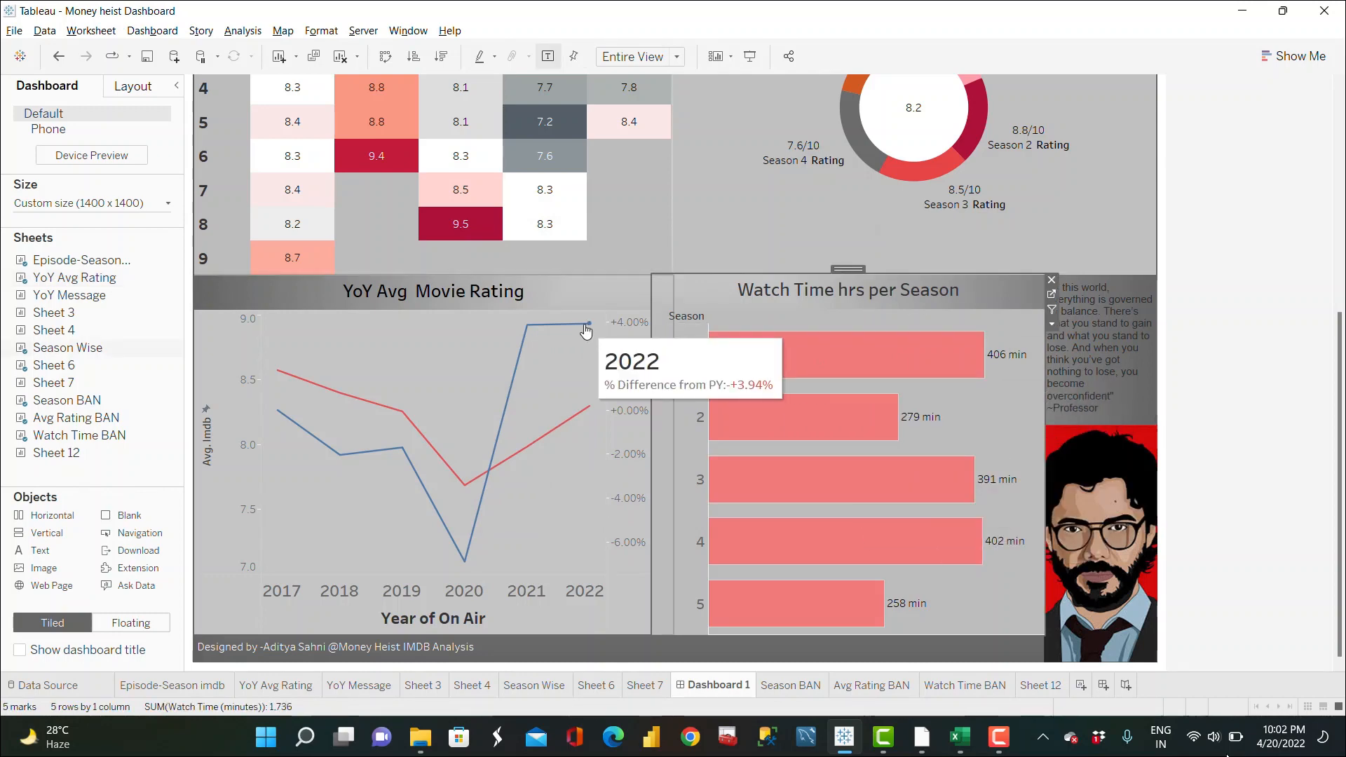
mouse_move(474, 551)
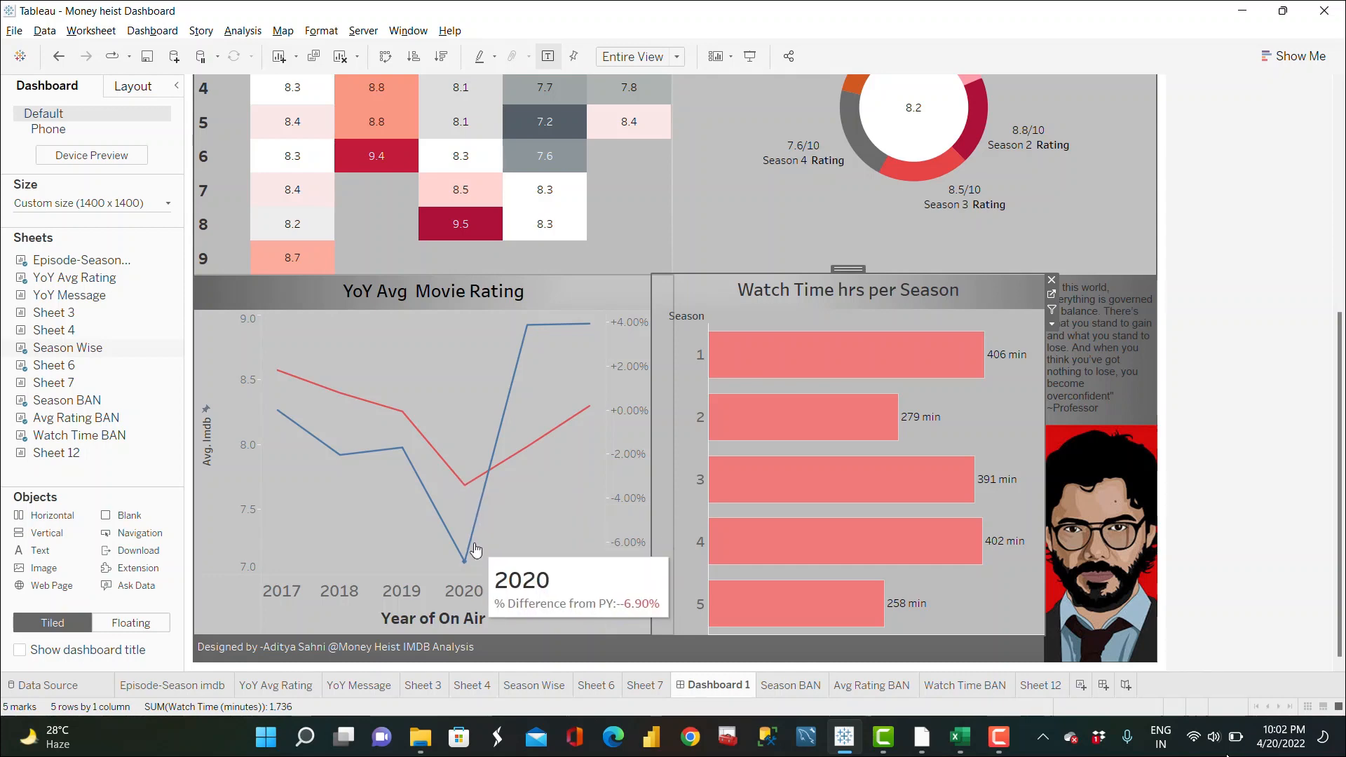
mouse_move(341, 465)
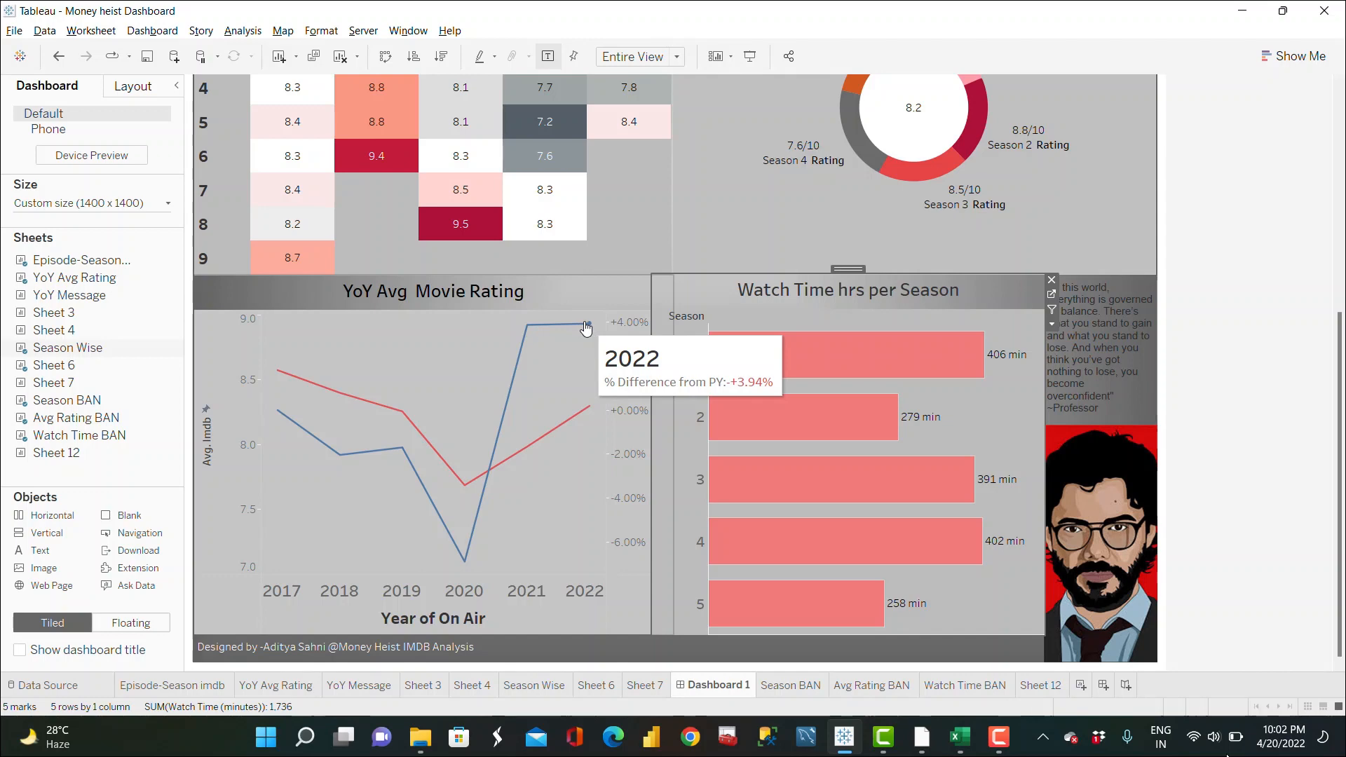
mouse_move(863, 344)
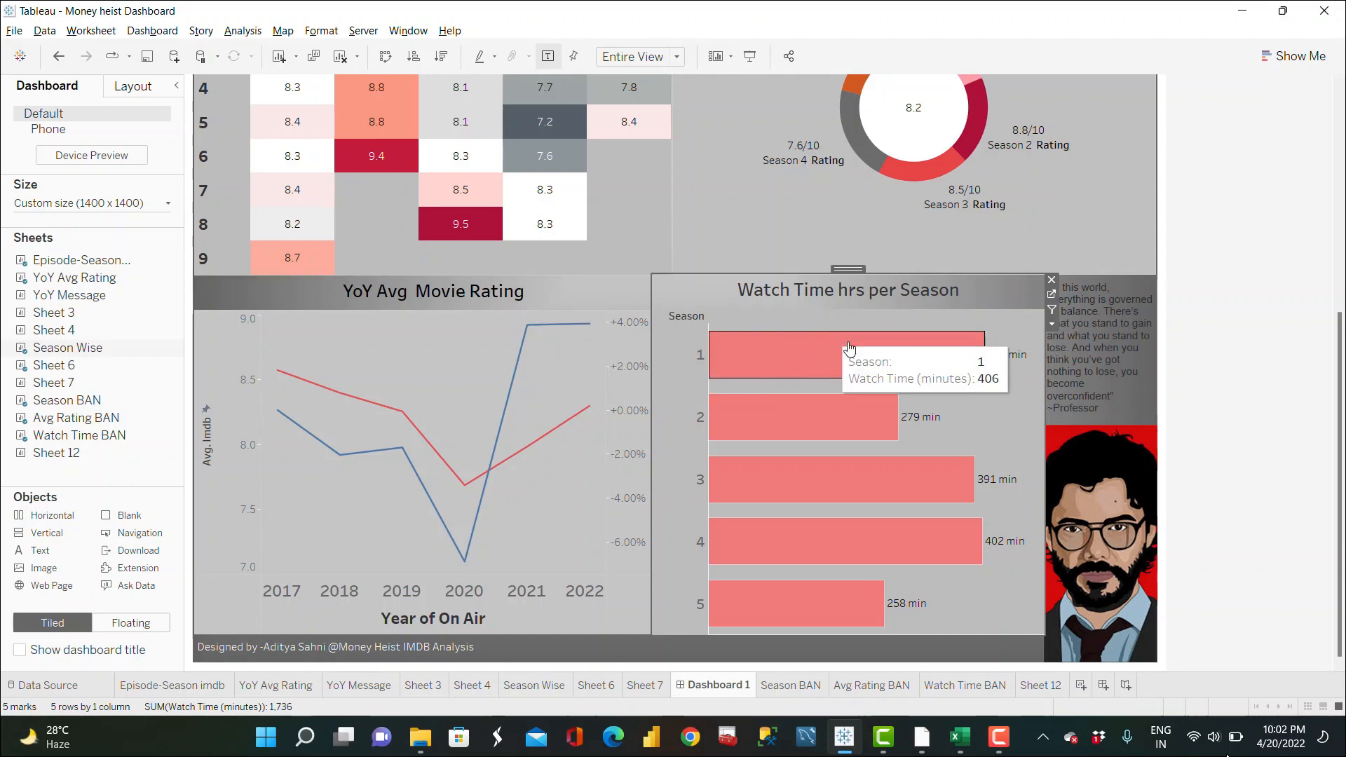
Step: Scroll up to review the top of the dashboard with the logo, BANs, heatmap and donut
left_click(1125, 377)
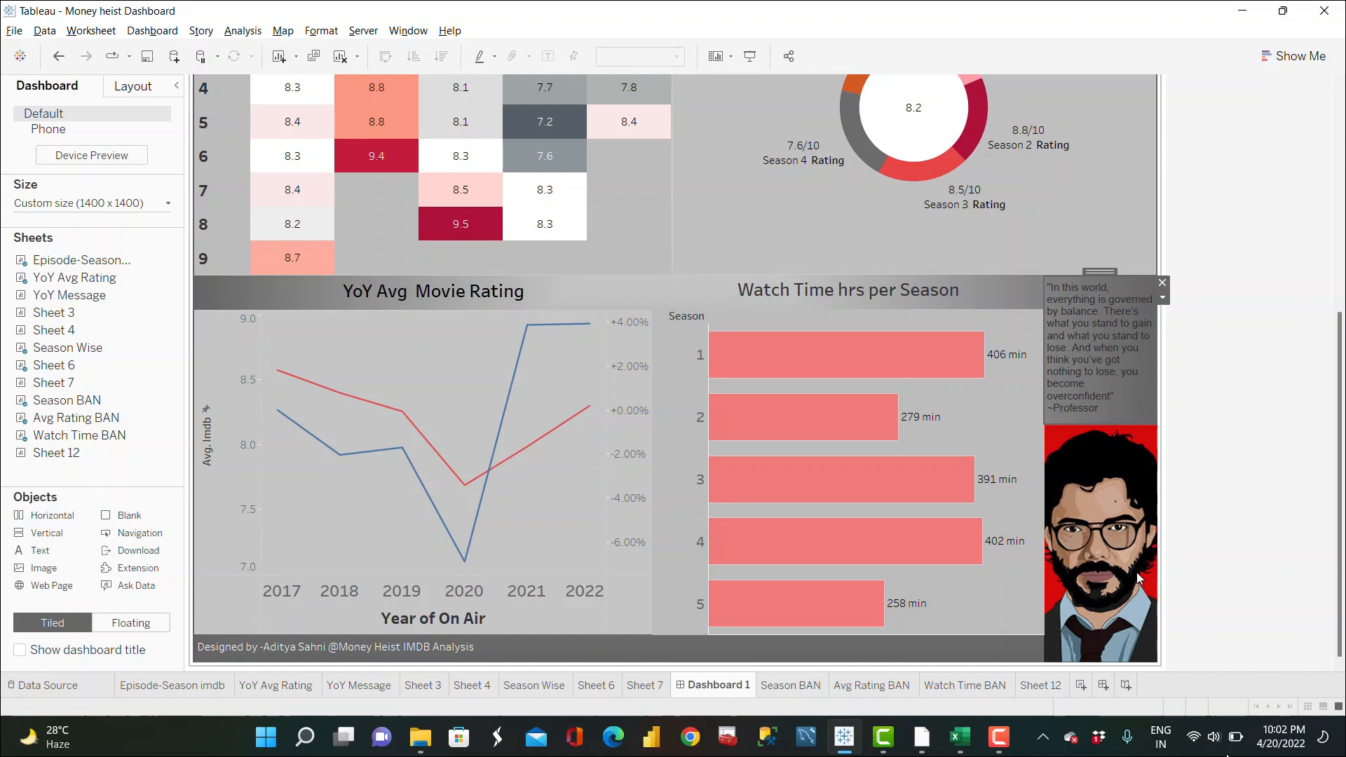
scroll(1138, 573, "up", 3)
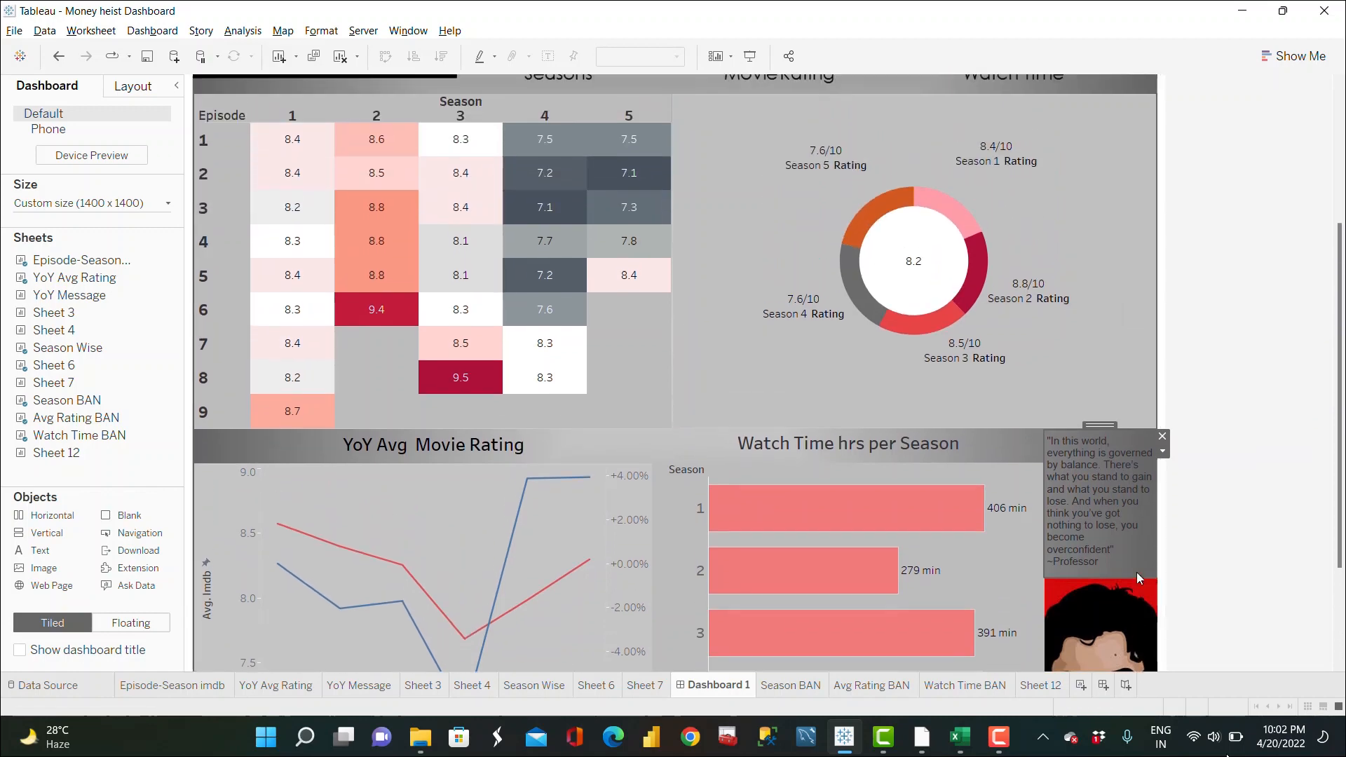
scroll(1138, 573, "up", 3)
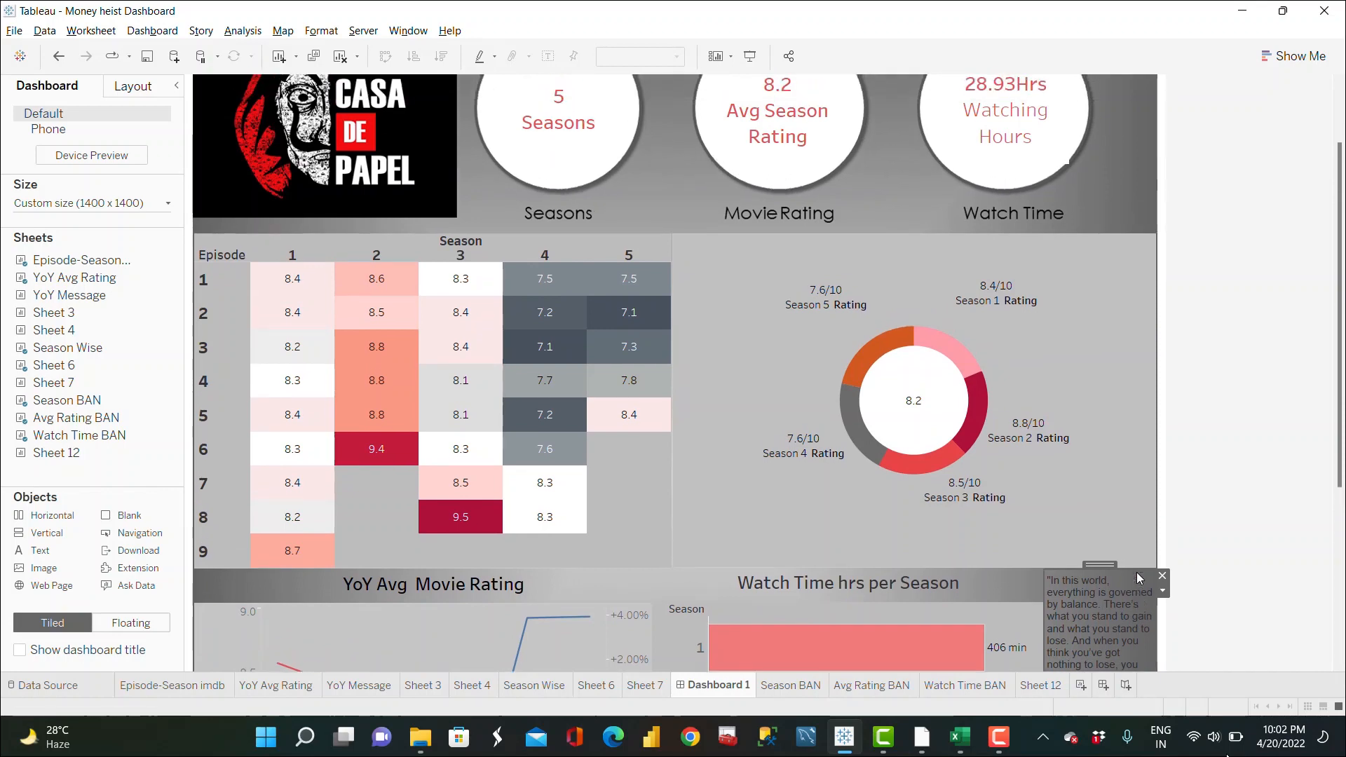
scroll(1137, 572, "up", 2)
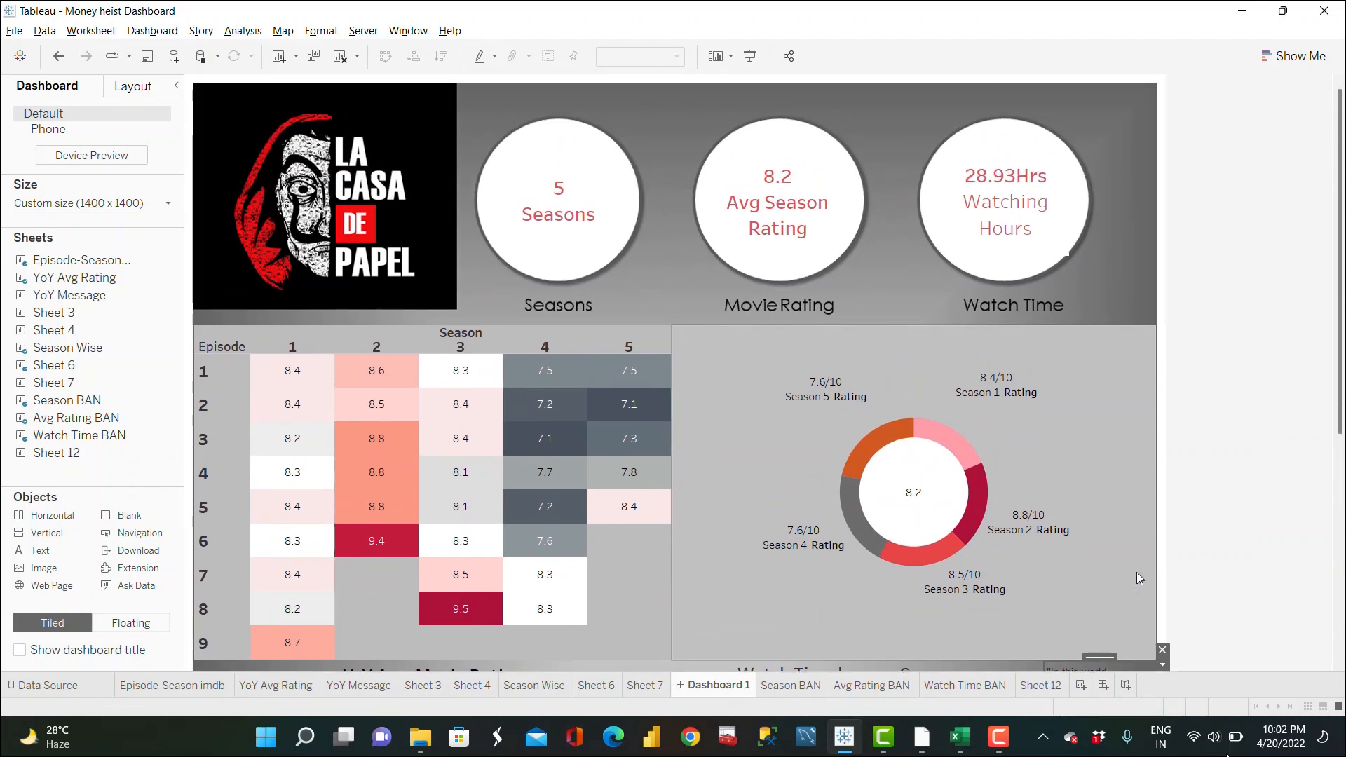